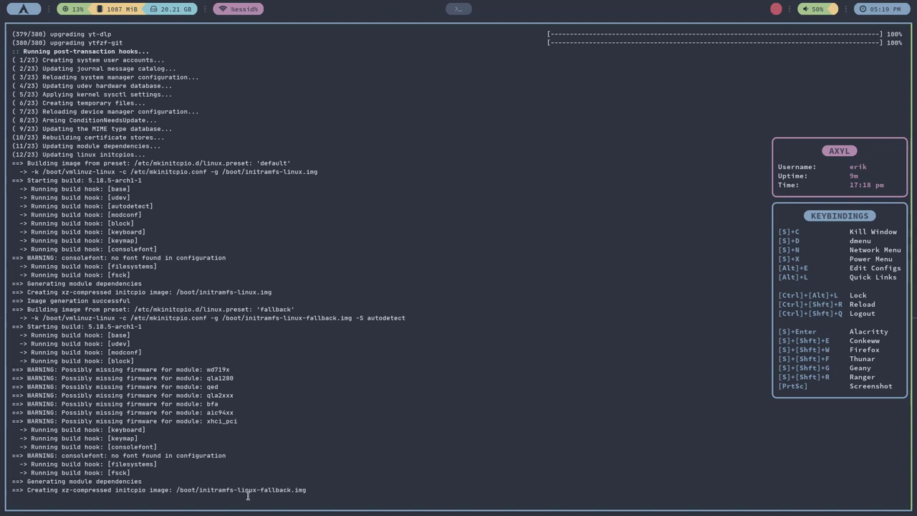
# Launch Thunar on the home folder with Super+Shift+F.
pyautogui.press('super+shift+f')
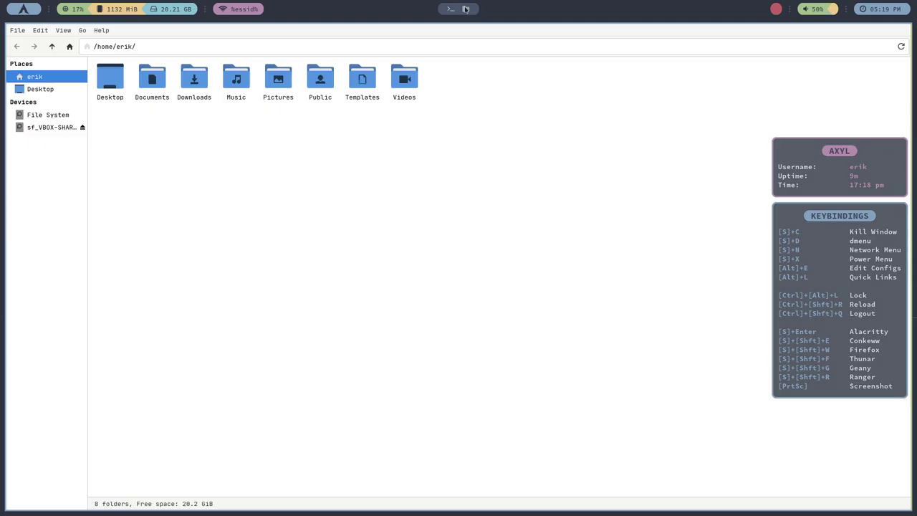
# Browse to /boot from File System and select the four kernel and initramfs images.
pyautogui.click(57, 116)
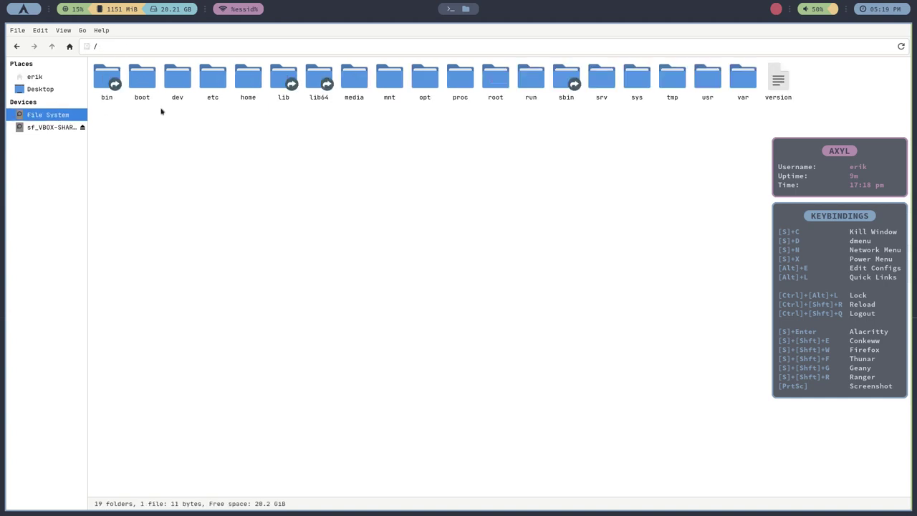
pyautogui.doubleClick(142, 79)
pyautogui.moveTo(189, 126); pyautogui.dragTo(466, 69)
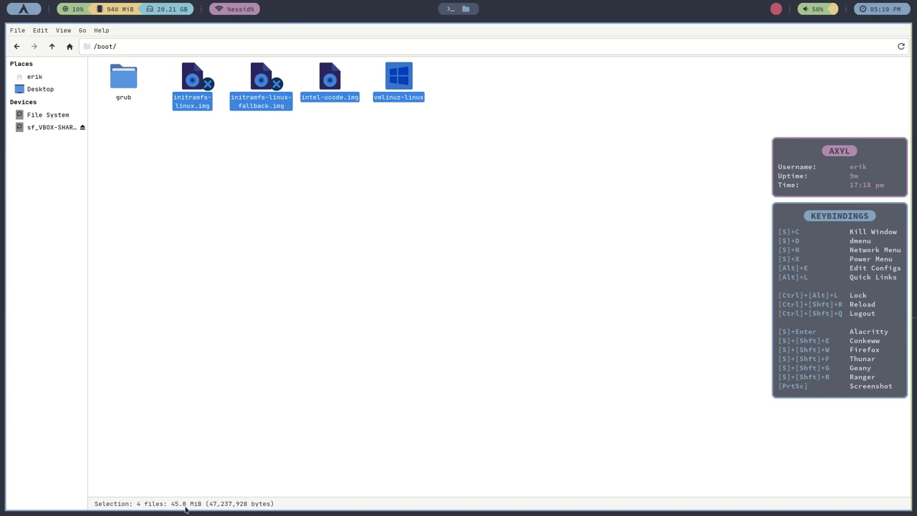
pyautogui.click(399, 121)
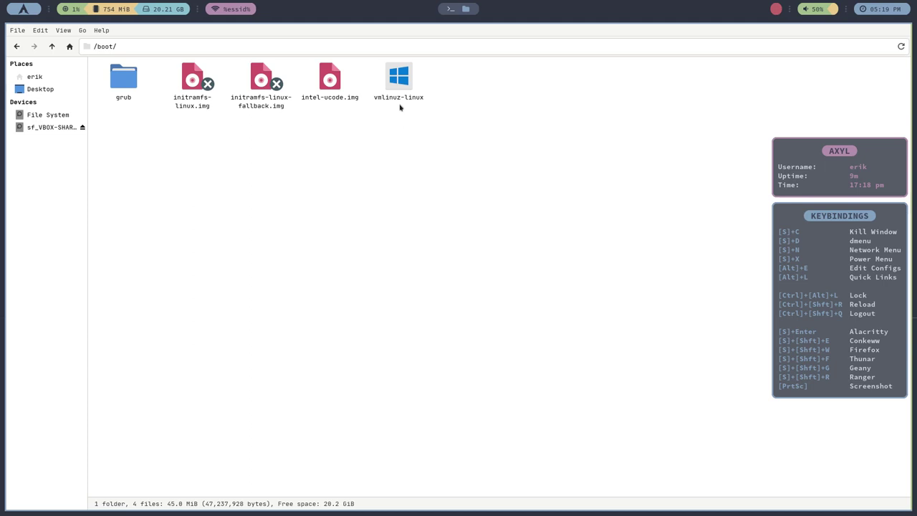
# Check the sizes of vmlinuz-linux and both initramfs images, then return to the terminal.
pyautogui.click(398, 80)
pyautogui.click(305, 85)
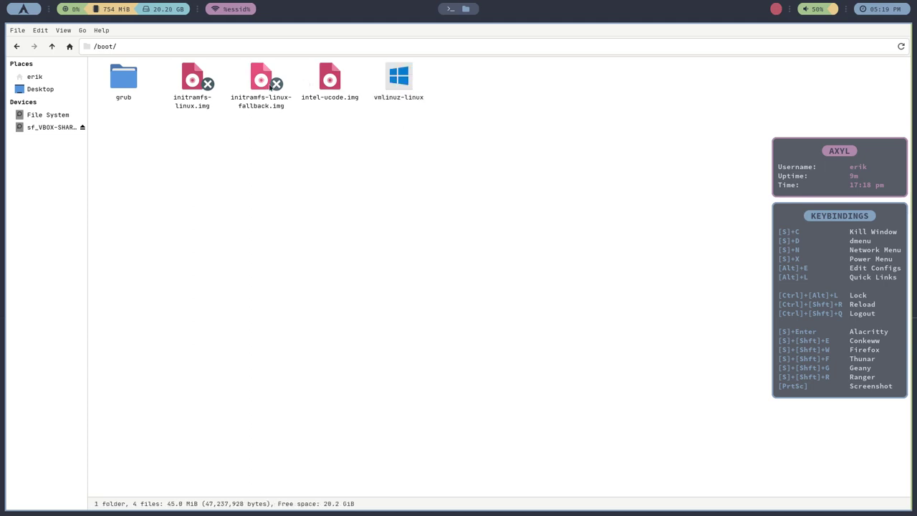
pyautogui.click(269, 86)
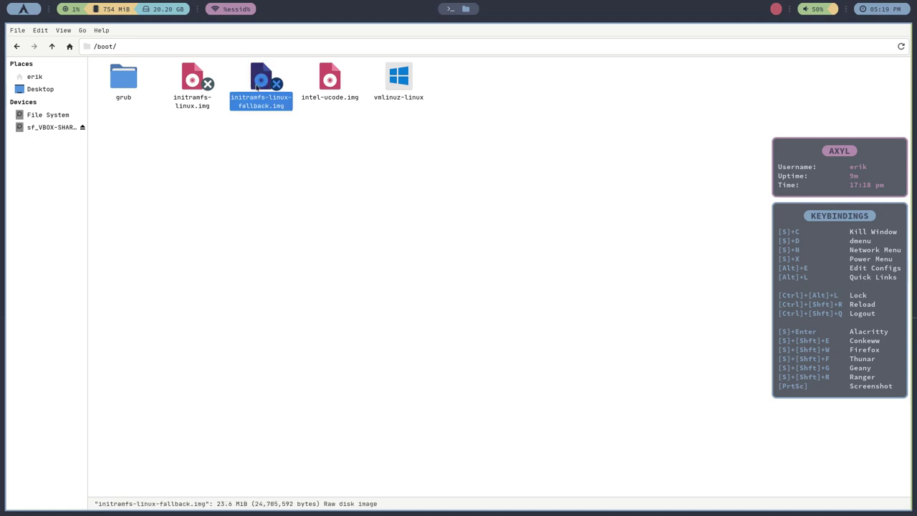
pyautogui.click(200, 84)
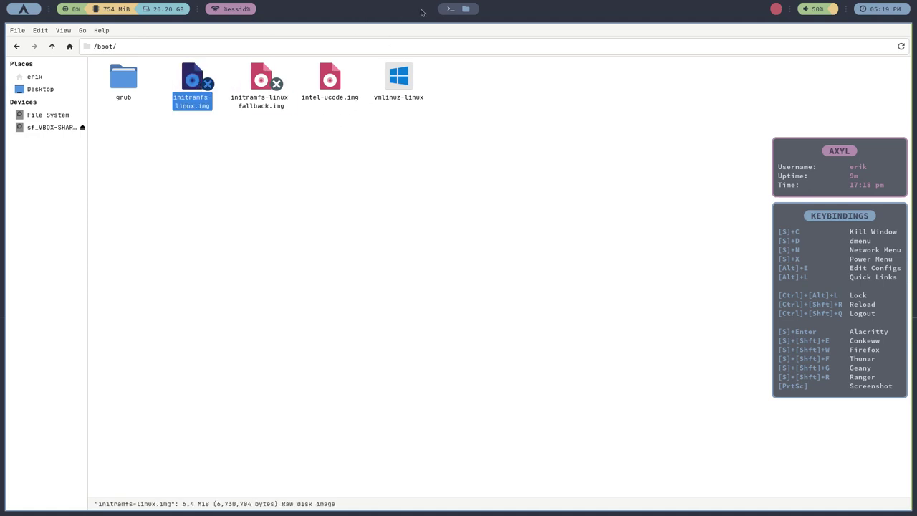
pyautogui.click(449, 9)
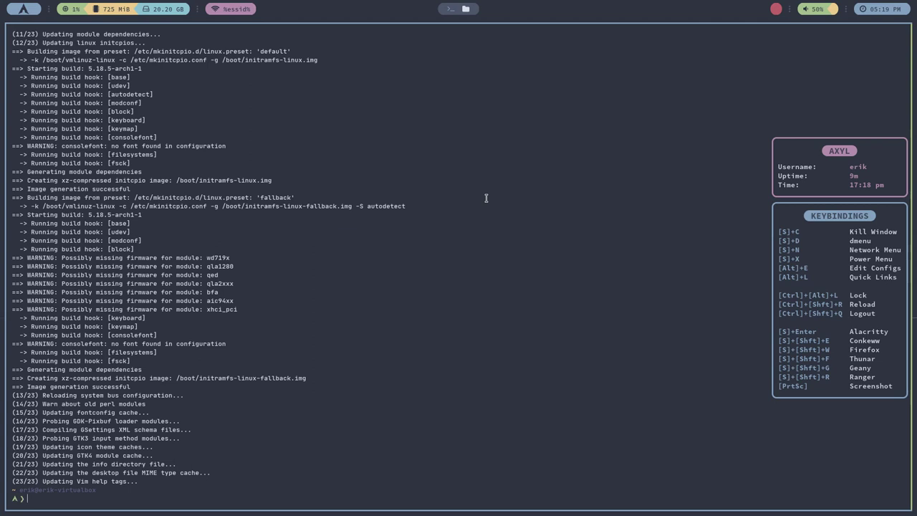
# Choose Shutdown from the Super+X Powermenu to power off the VM.
pyautogui.press('super+x')
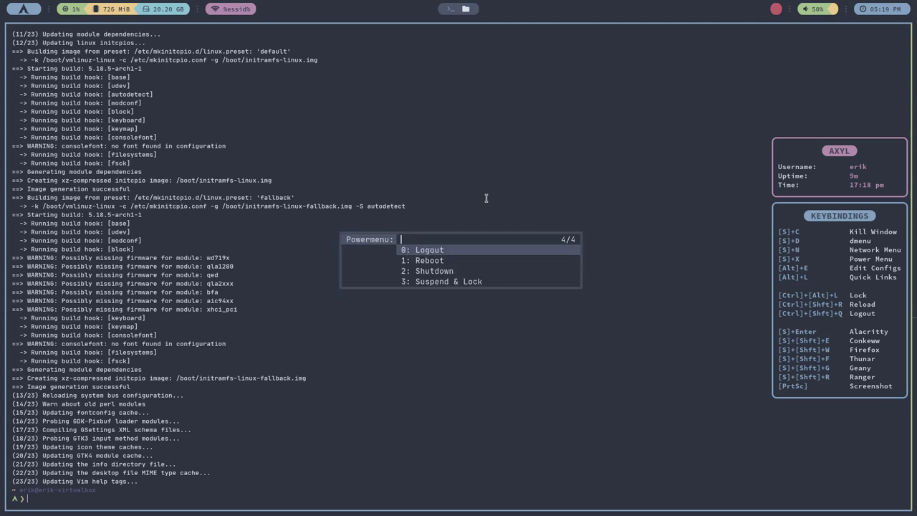
pyautogui.press('Down')
pyautogui.press('Down')
pyautogui.press('Return')
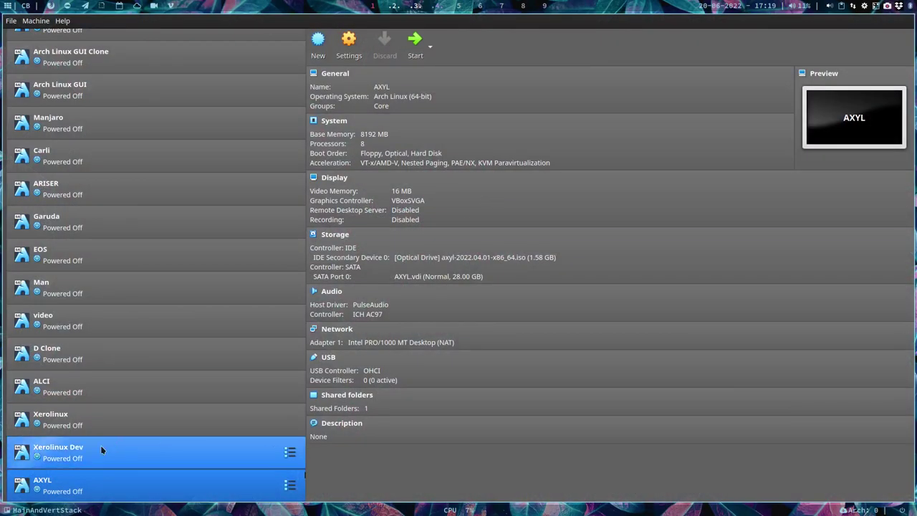
# Clone the AXYL machine as a full clone named AXYL Clone.
pyautogui.rightClick(90, 482)
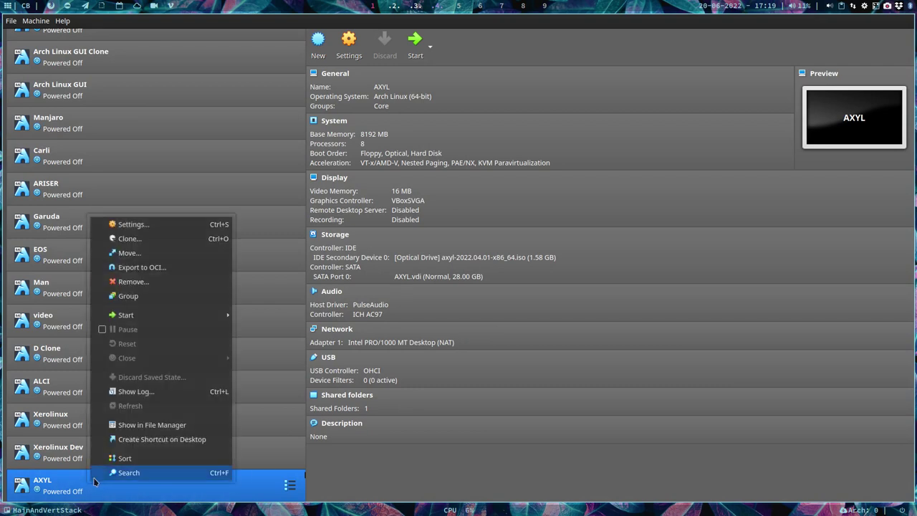
pyautogui.click(152, 242)
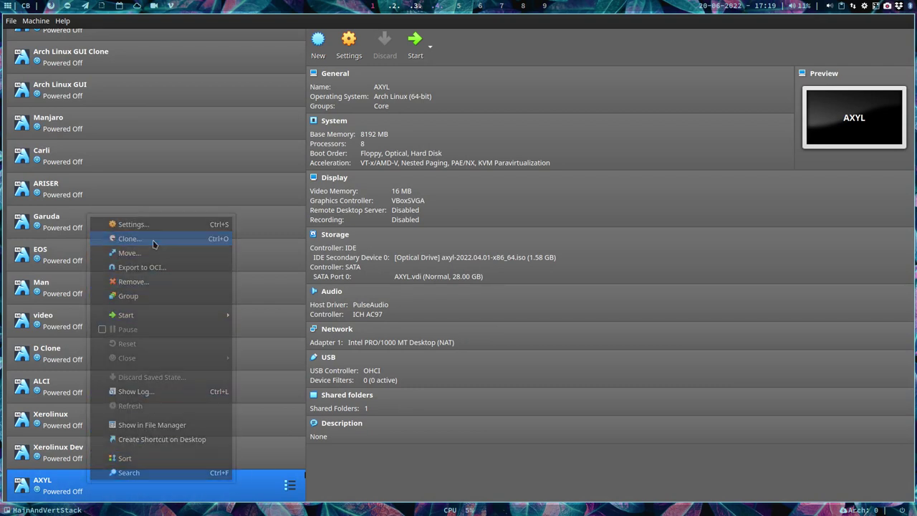
pyautogui.click(565, 340)
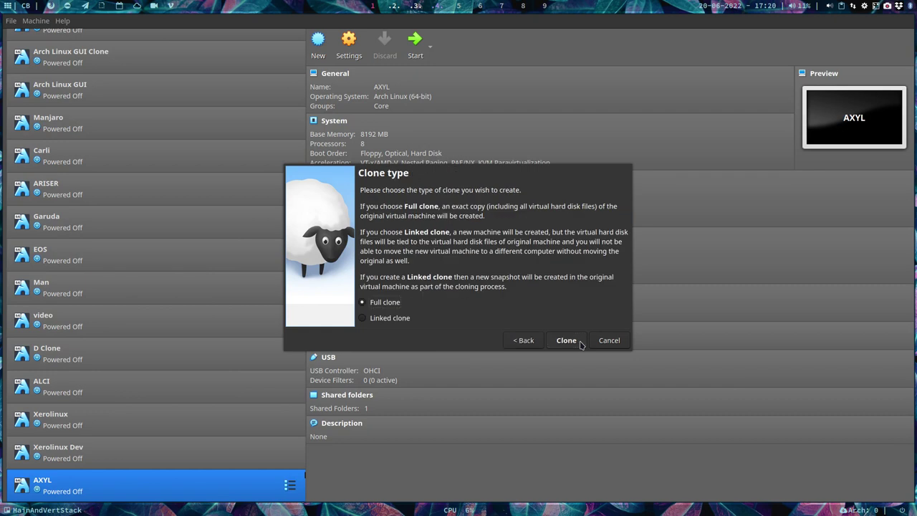
pyautogui.click(577, 343)
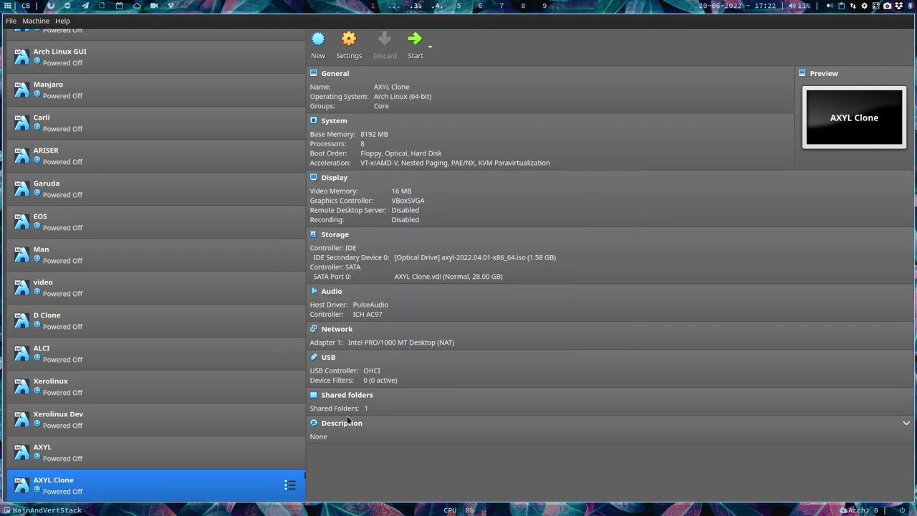
# Reorder the machine list, moving AXYL Clone up and Arch Linux GUI to the bottom.
pyautogui.moveTo(87, 495); pyautogui.dragTo(97, 70)
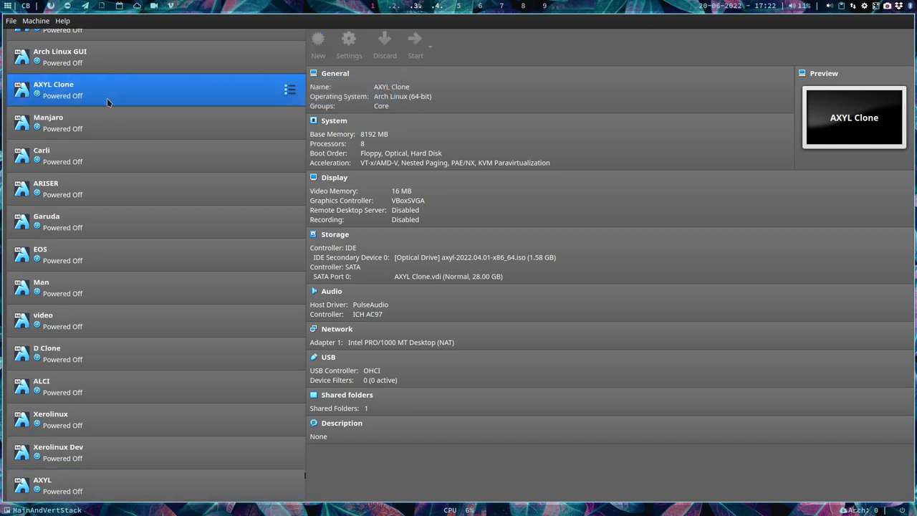
pyautogui.scroll(1, 106, 98)
pyautogui.scroll(1, 90, 116)
pyautogui.keyDown('ctrl'); pyautogui.click(88, 113); pyautogui.keyUp('ctrl')
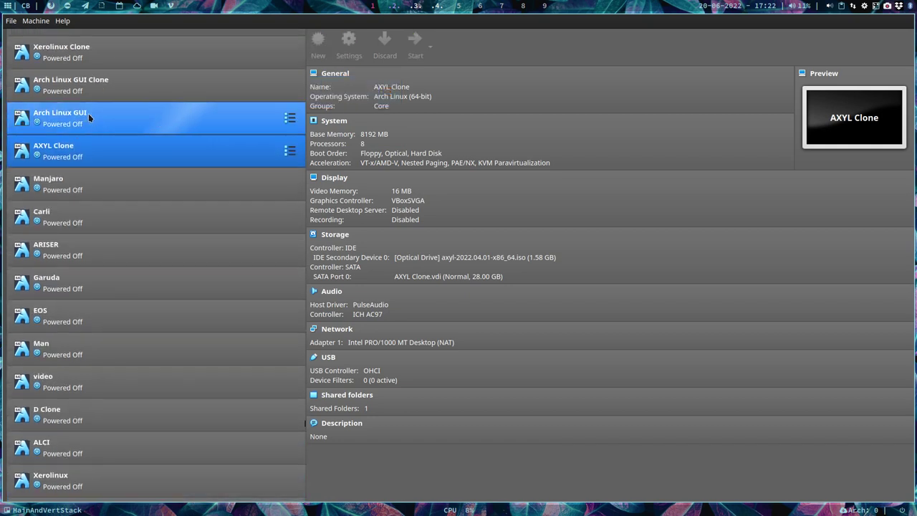
pyautogui.scroll(1, 88, 113)
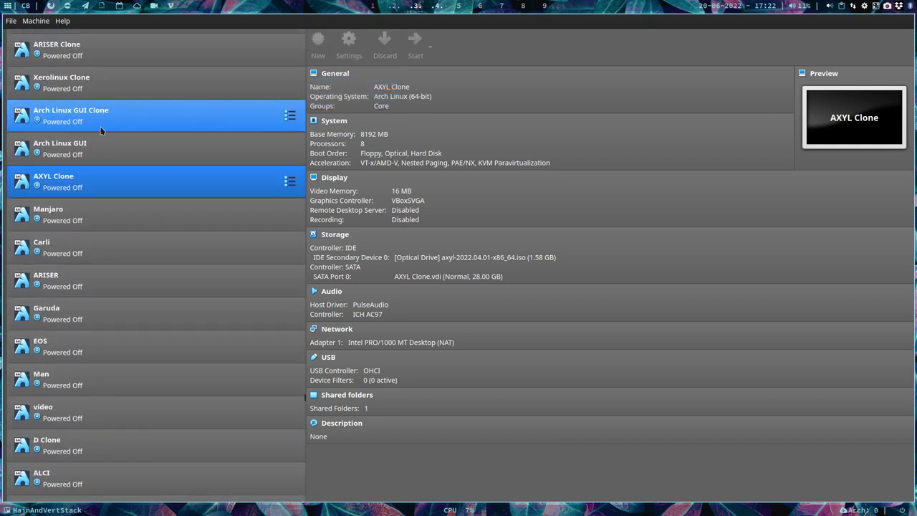
pyautogui.moveTo(88, 144); pyautogui.dragTo(104, 399)
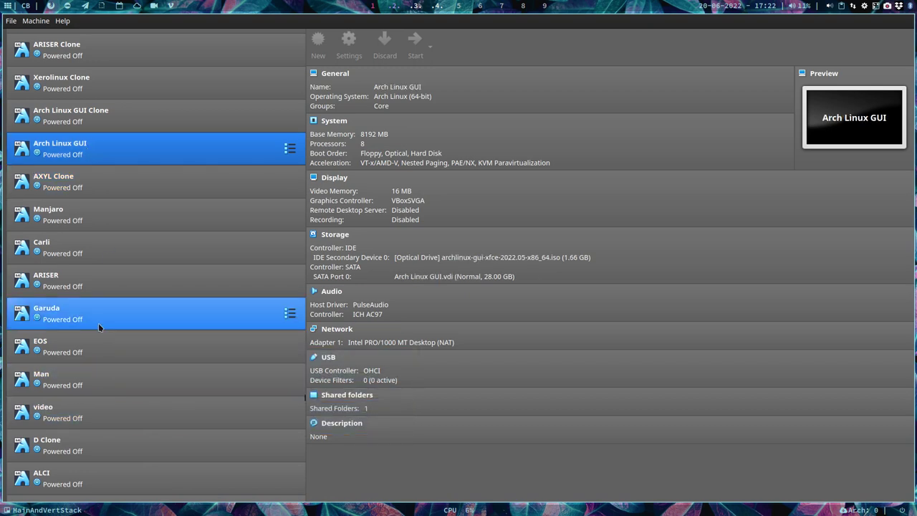
pyautogui.moveTo(77, 156); pyautogui.dragTo(97, 275)
pyautogui.moveTo(96, 189); pyautogui.dragTo(93, 243)
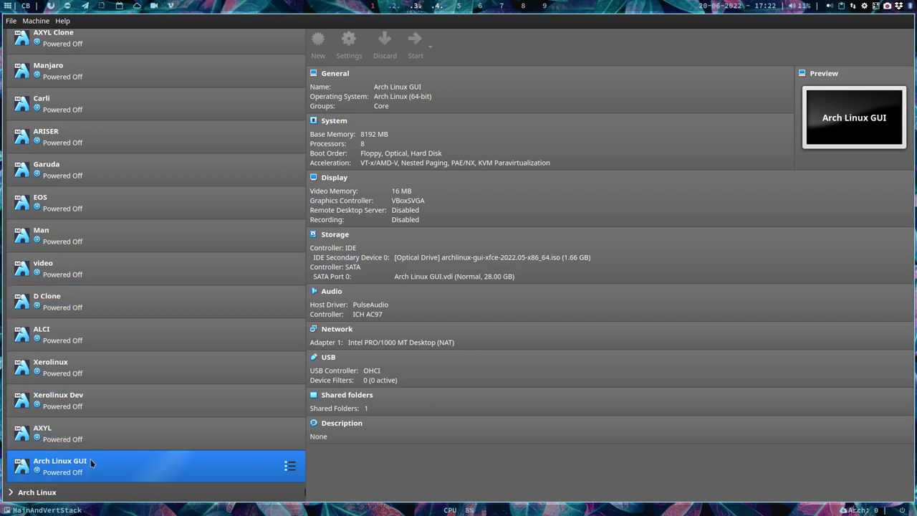
pyautogui.scroll(5, 78, 430)
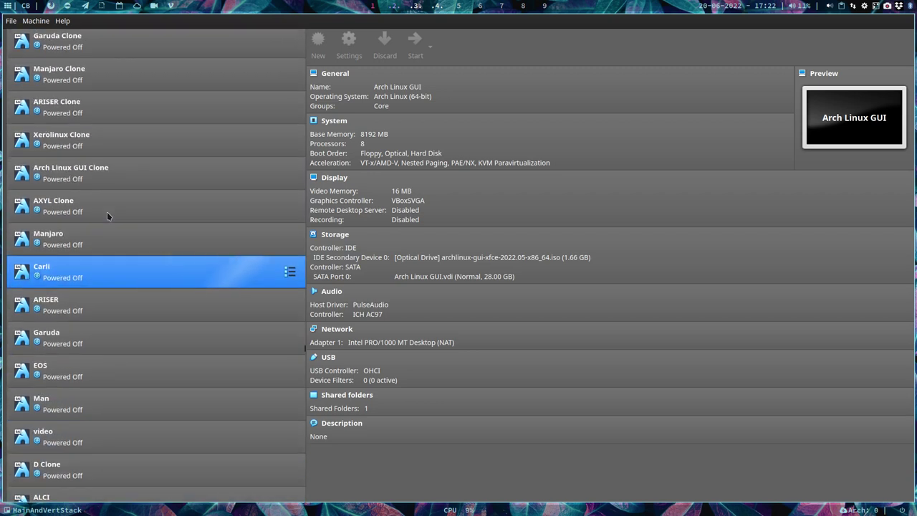
pyautogui.scroll(4, 94, 169)
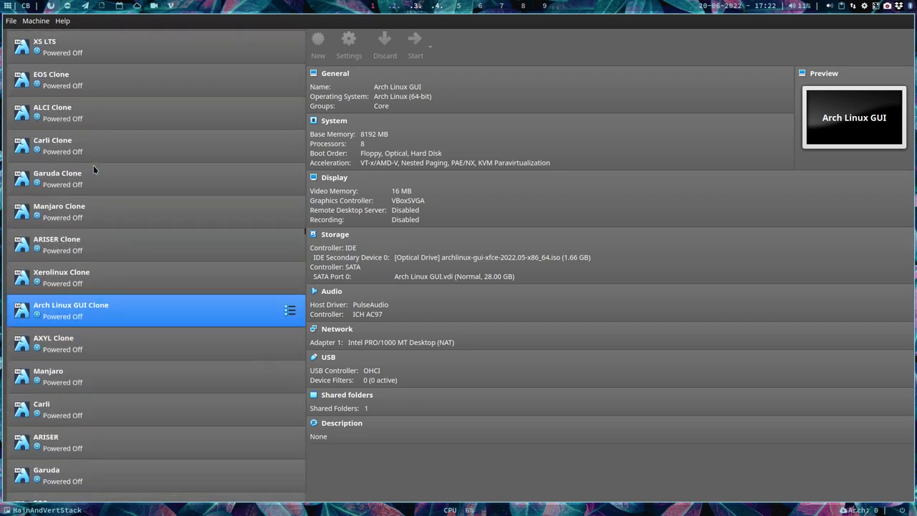
pyautogui.scroll(2, 94, 169)
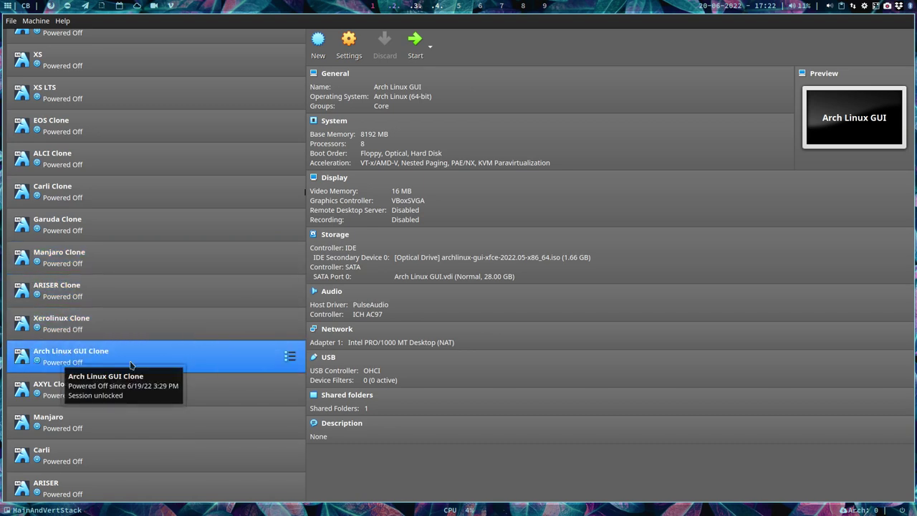
pyautogui.scroll(-1, 125, 345)
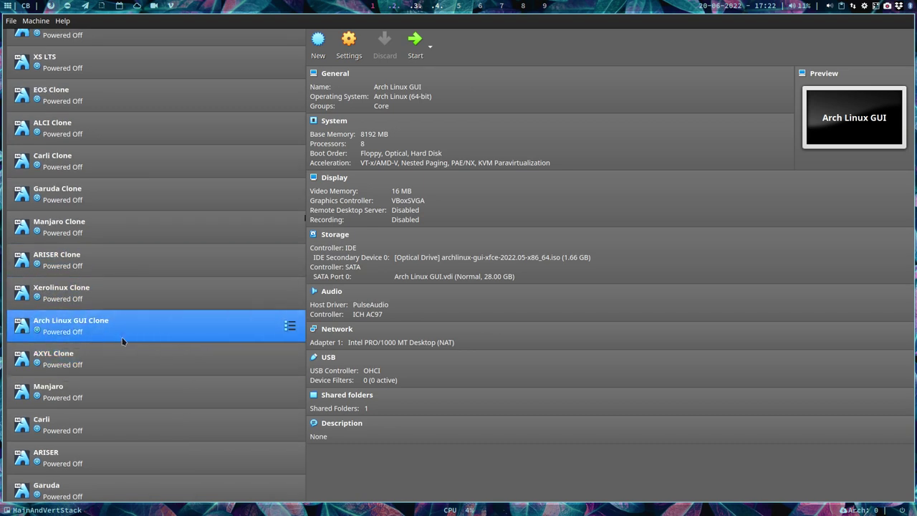
# Remove the axyl ISO from AXYL Clone's optical drive and start the clone.
pyautogui.click(47, 362)
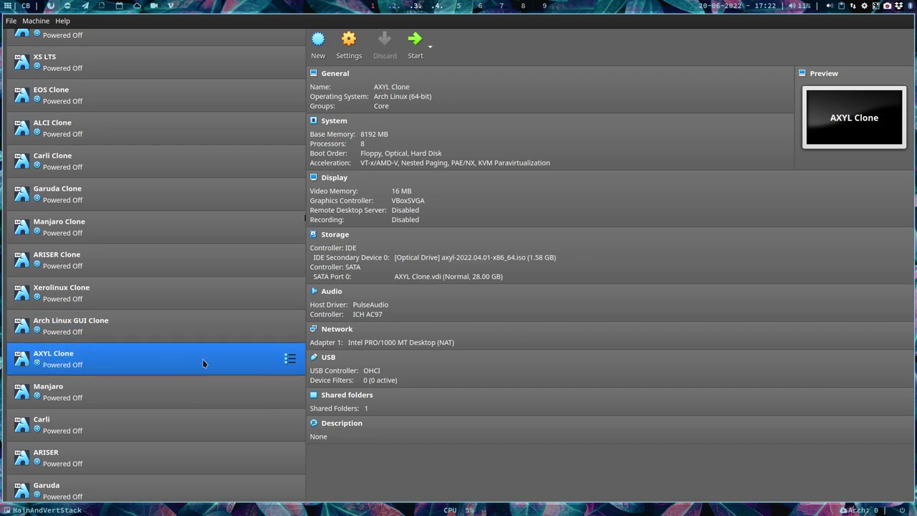
pyautogui.click(436, 257)
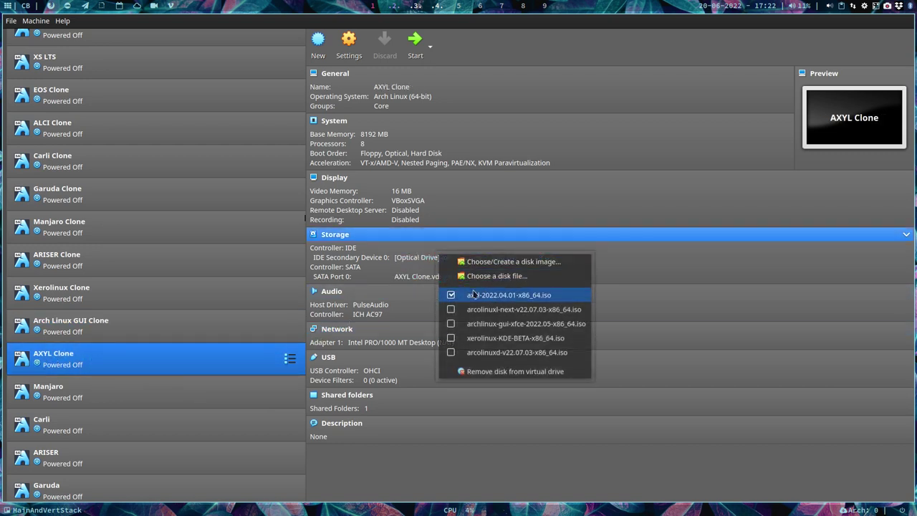
pyautogui.click(472, 296)
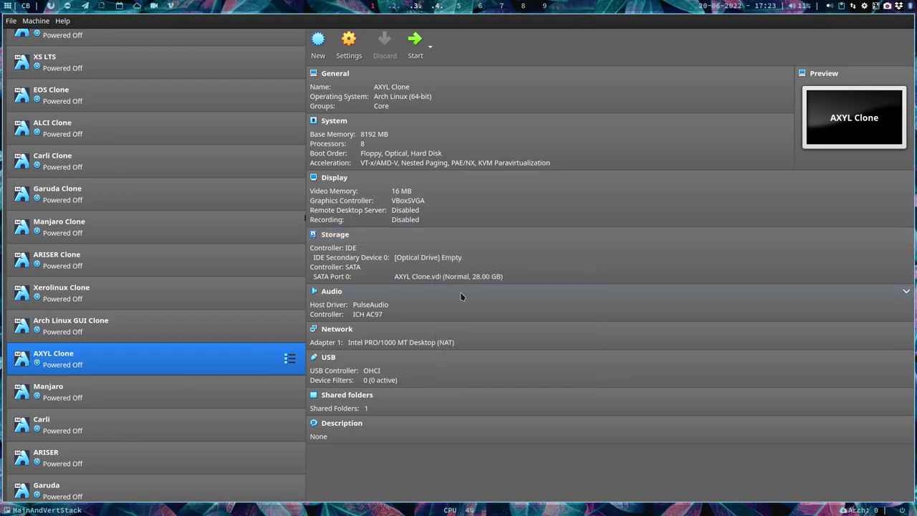
pyautogui.click(414, 41)
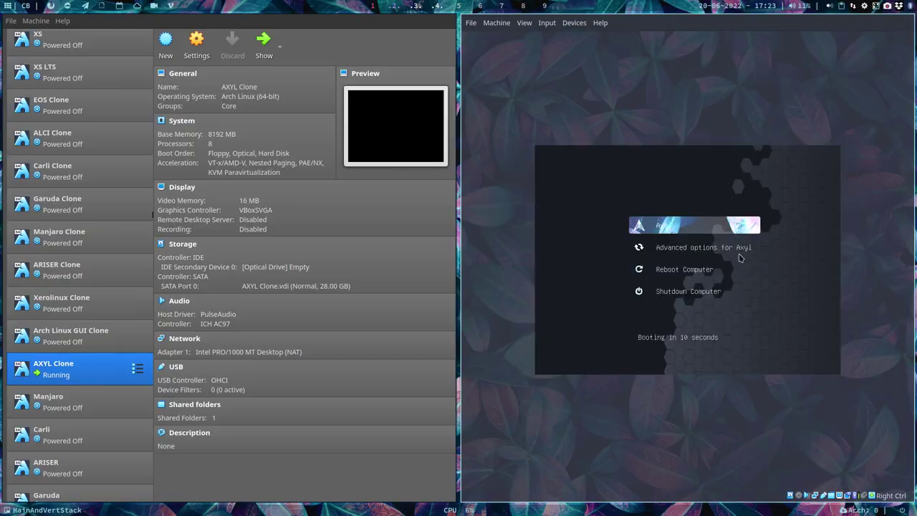
# Go full screen and look through GRUB's Advanced options for Axyl submenu, then return.
pyautogui.press('Control_R+f')
pyautogui.press('Down')
pyautogui.press('Down')
pyautogui.press('Down')
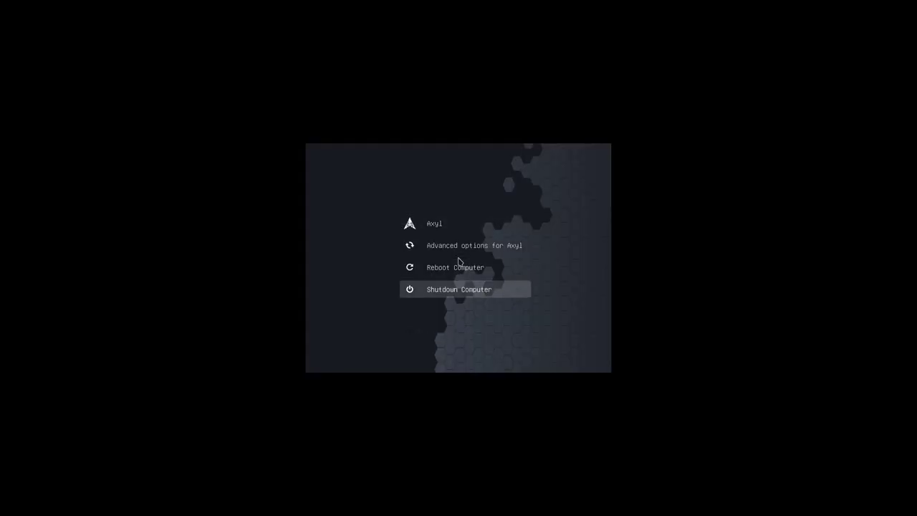
pyautogui.press('Up')
pyautogui.press('Up')
pyautogui.press('Up')
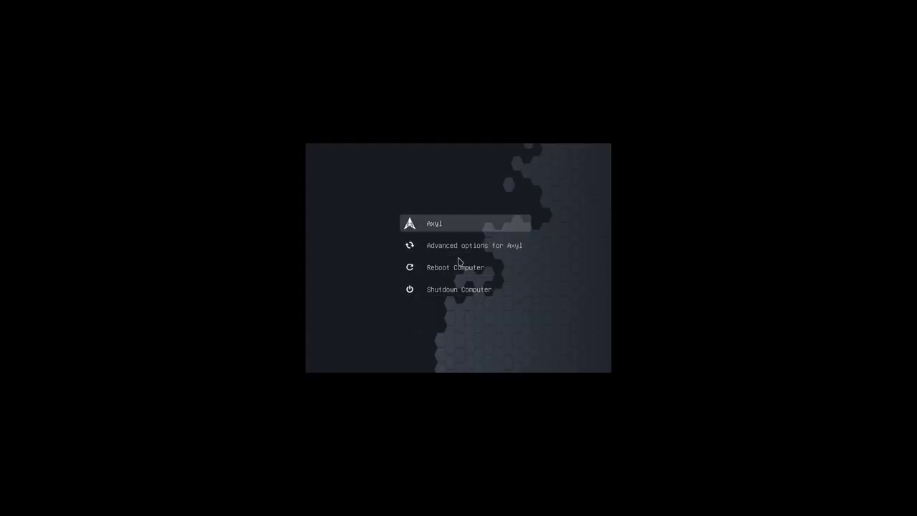
pyautogui.press('Down')
pyautogui.press('Return')
pyautogui.press('Down')
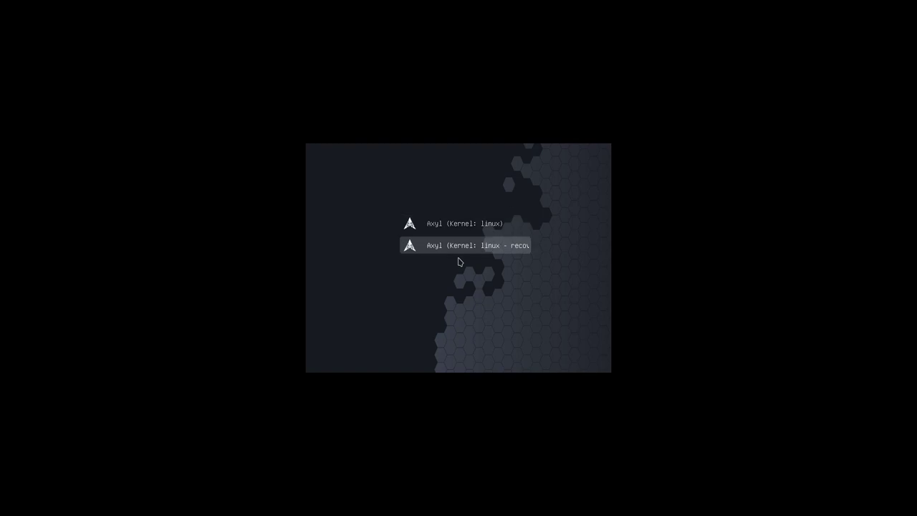
pyautogui.press('Up')
pyautogui.press('Escape')
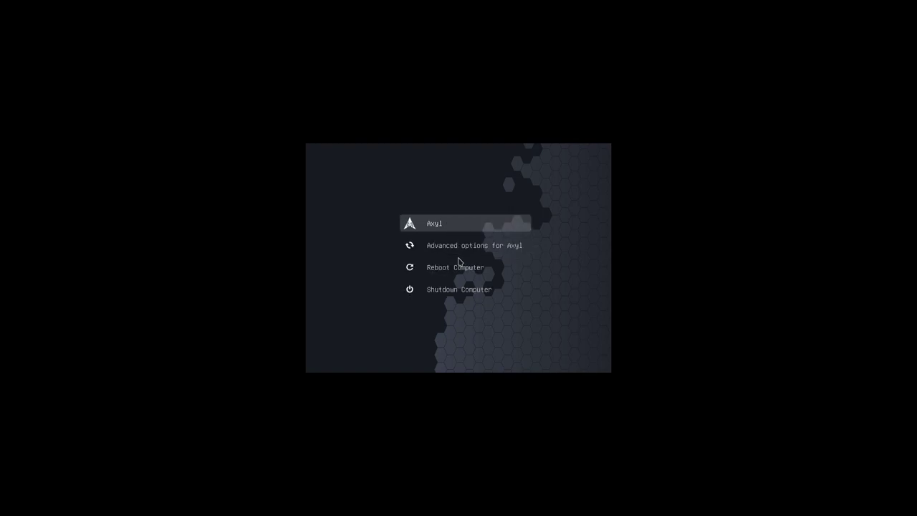
# Boot the Axyl entry from the main GRUB menu.
pyautogui.press('Down')
pyautogui.press('Down')
pyautogui.press('Down')
pyautogui.press('Up')
pyautogui.press('Up')
pyautogui.press('Up')
pyautogui.press('Return')
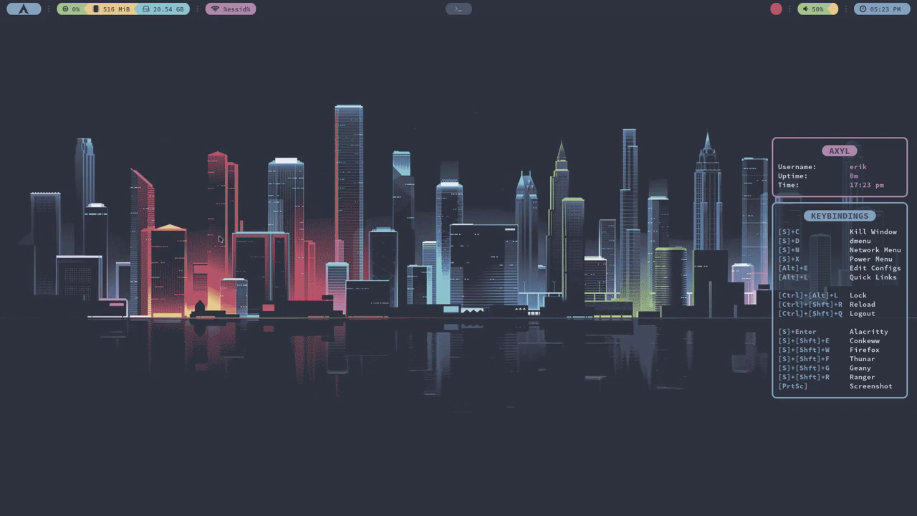
pyautogui.press('super+Return')
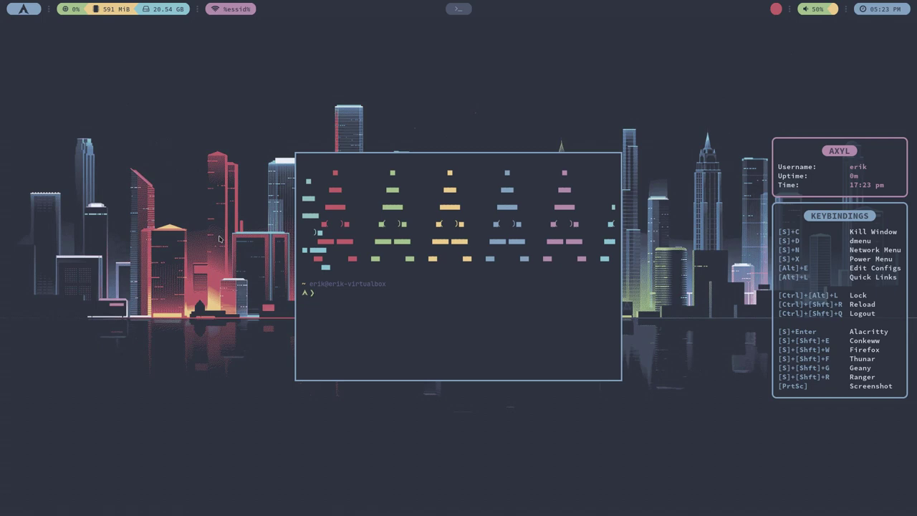
pyautogui.press('super+c')
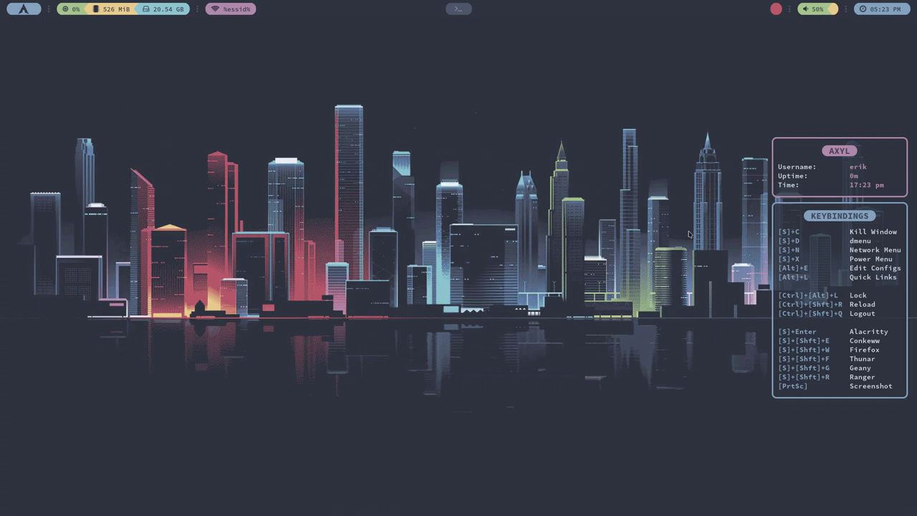
pyautogui.press('super+Return')
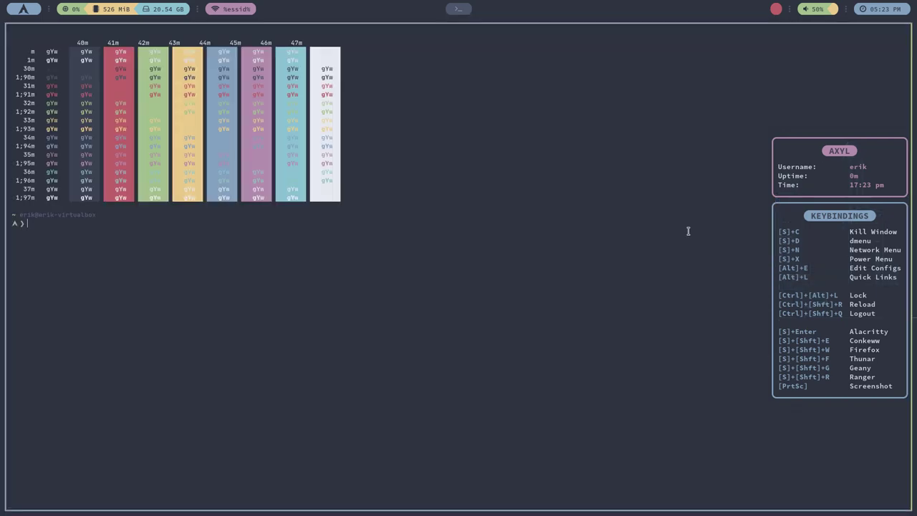
pyautogui.press('super+Return')
pyautogui.press('super+s')
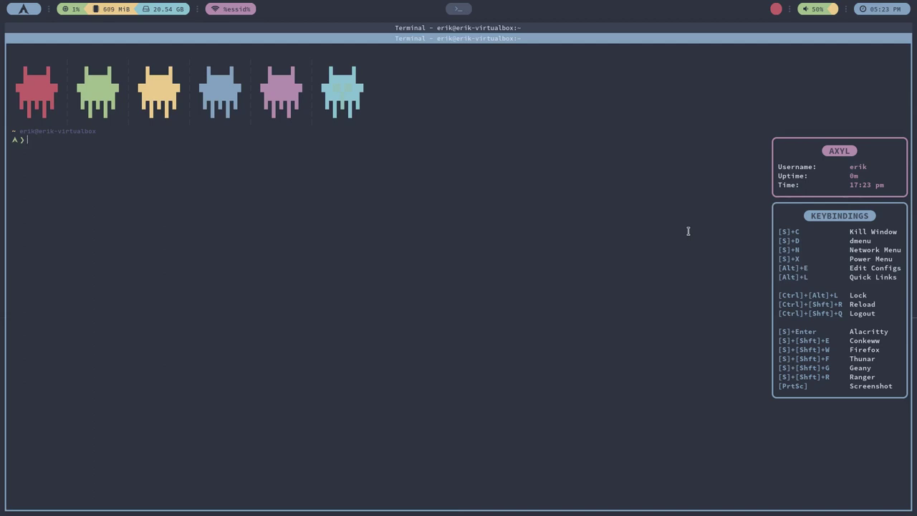
pyautogui.press('super+c')
pyautogui.press('super+c')
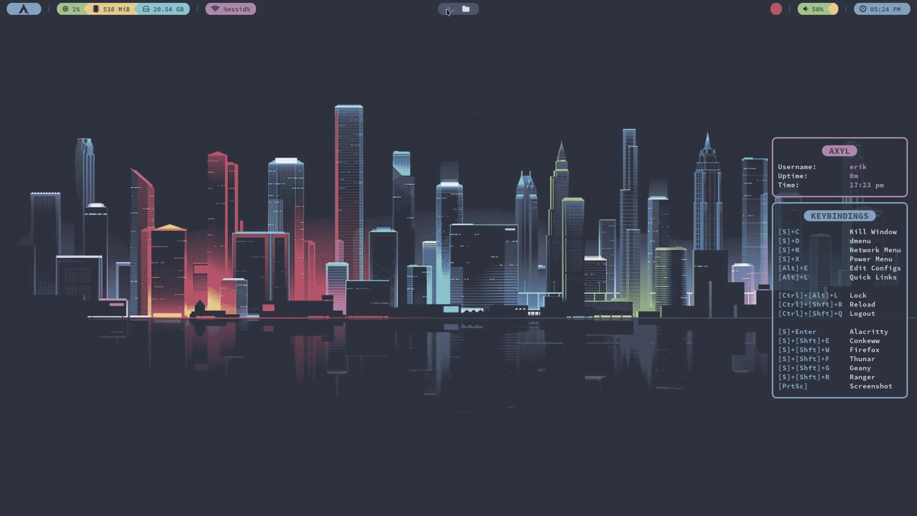
# Open Thunar with hidden files shown and browse into the .config folder.
pyautogui.press('super+shift+f')
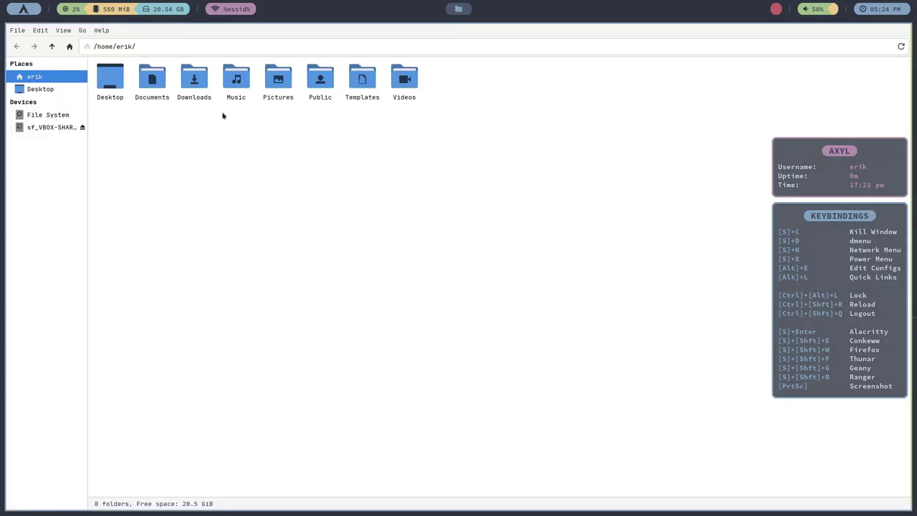
pyautogui.hotkey('ctrl', 'h')
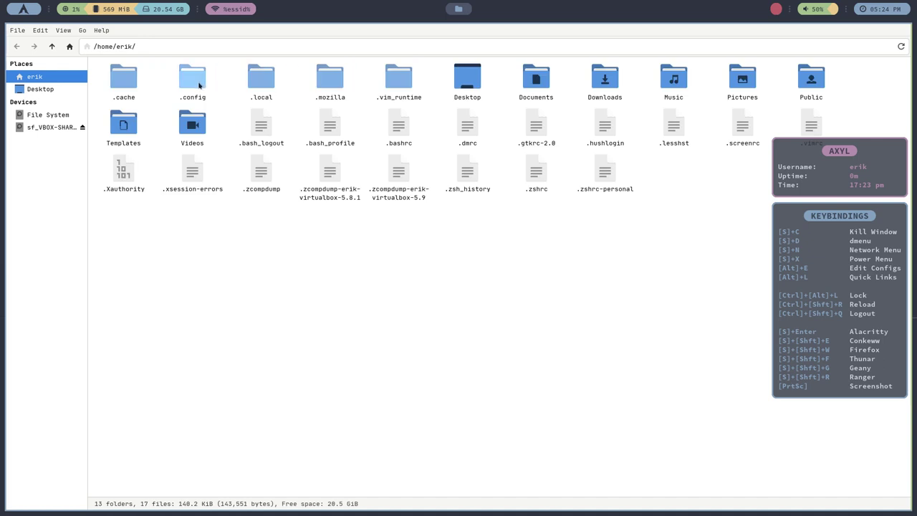
pyautogui.doubleClick(193, 77)
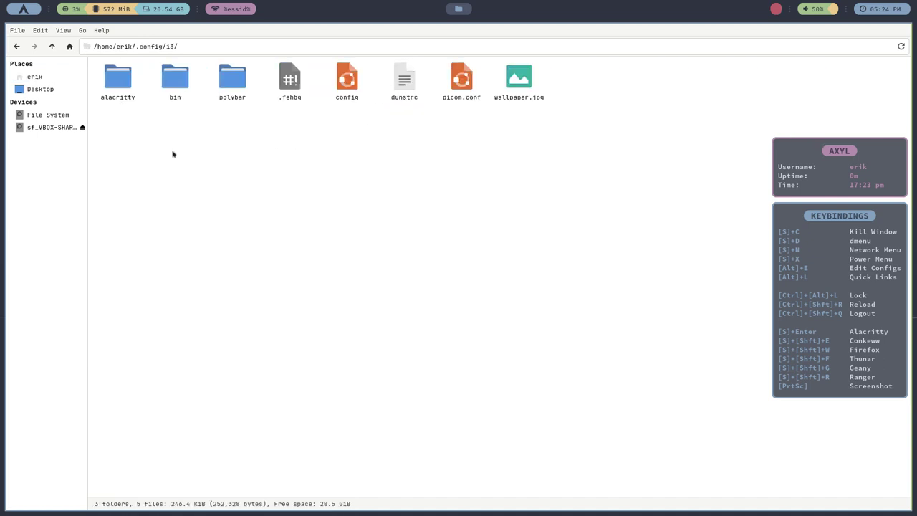
pyautogui.click(51, 46)
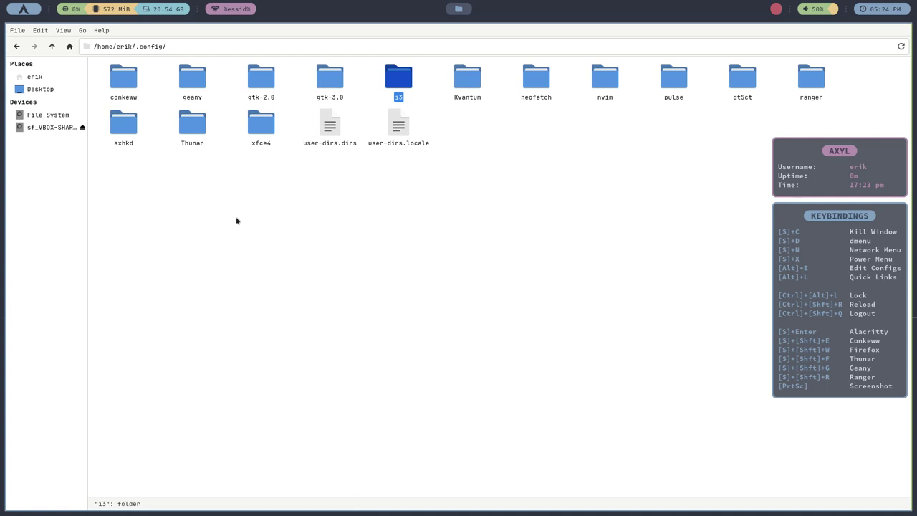
pyautogui.click(349, 211)
# Enter .config/i3 and open its config file in Geany.
pyautogui.click(400, 81)
pyautogui.doubleClick(400, 81)
pyautogui.moveTo(198, 128); pyautogui.dragTo(580, 89)
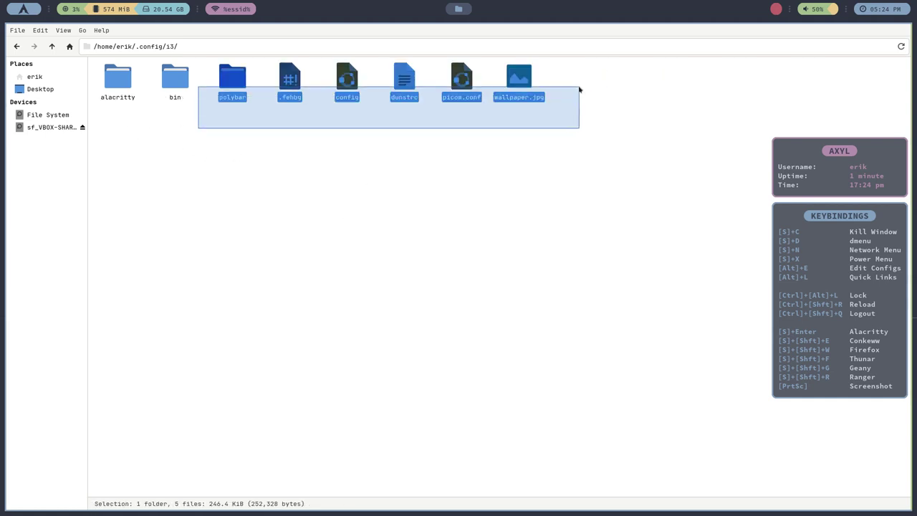
pyautogui.click(52, 46)
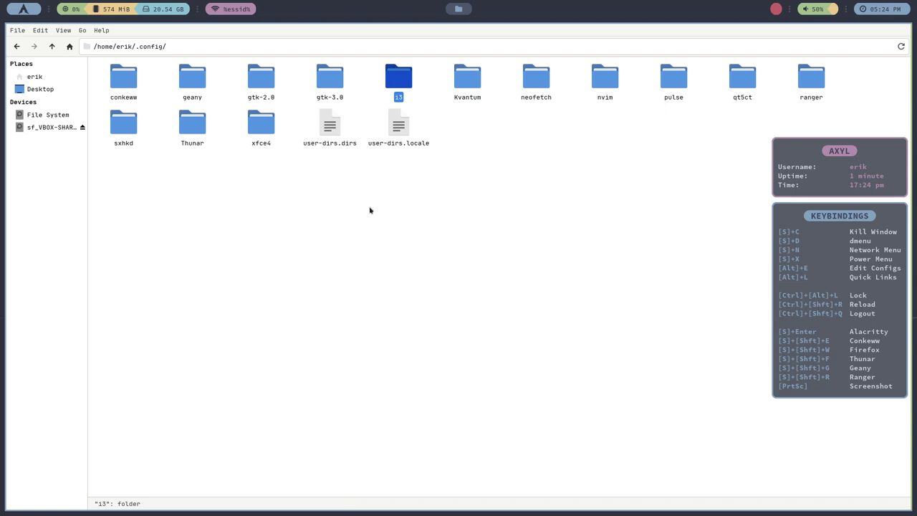
pyautogui.doubleClick(401, 82)
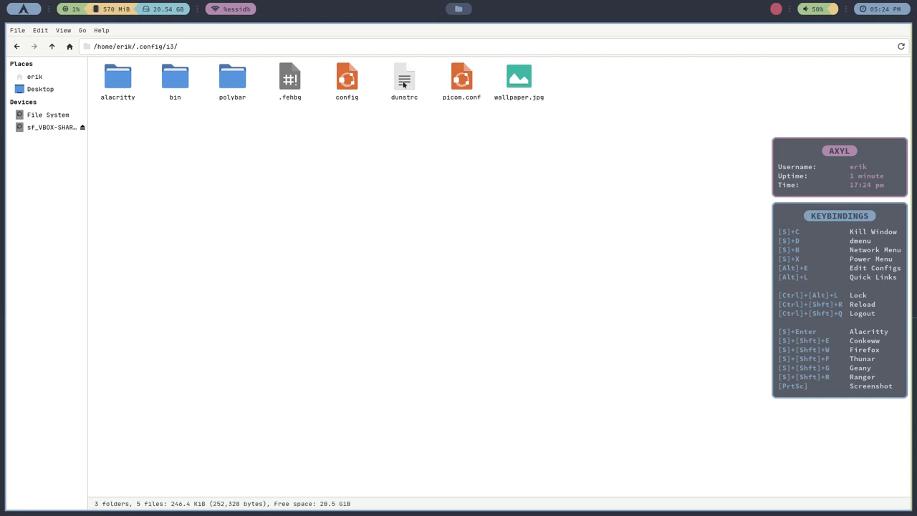
pyautogui.doubleClick(347, 81)
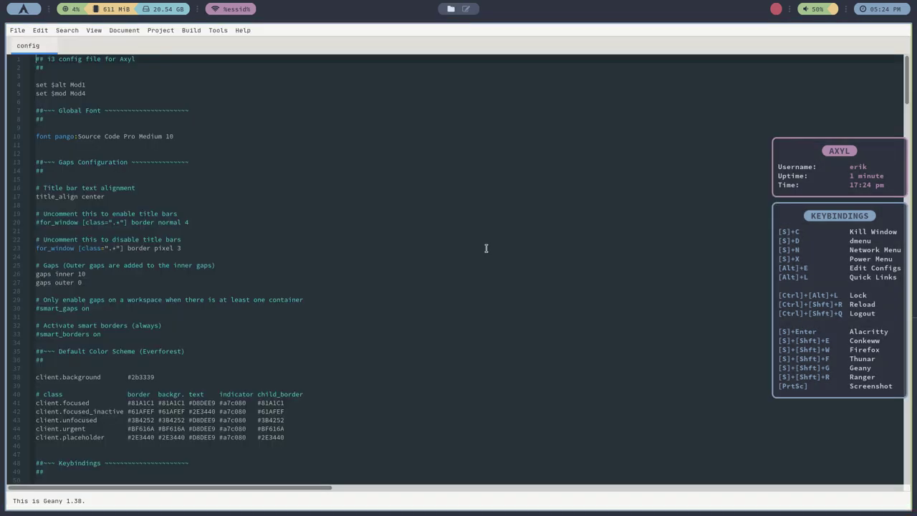
# Review the workspace rules (Alacritty 1, Firefox 2, Thunar 3) and open a terminal with Super+Enter.
pyautogui.scroll(-20, 486, 248)
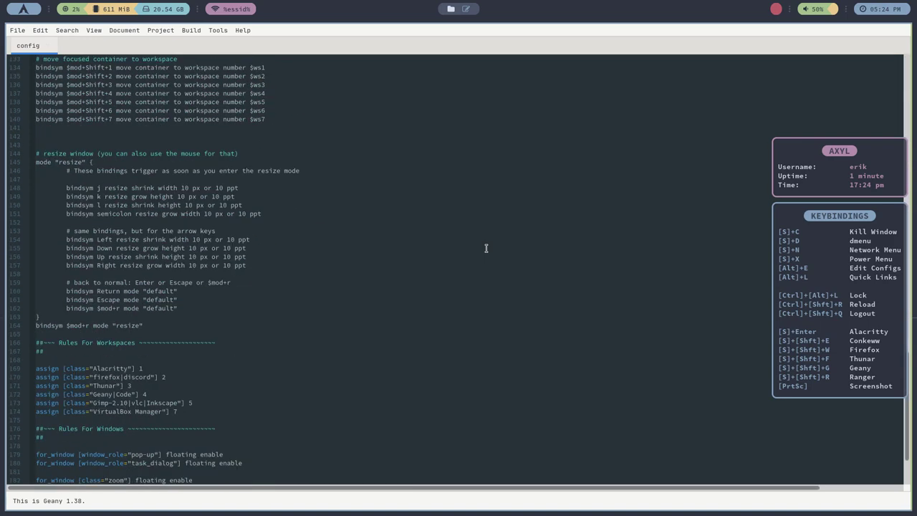
pyautogui.scroll(-3, 486, 248)
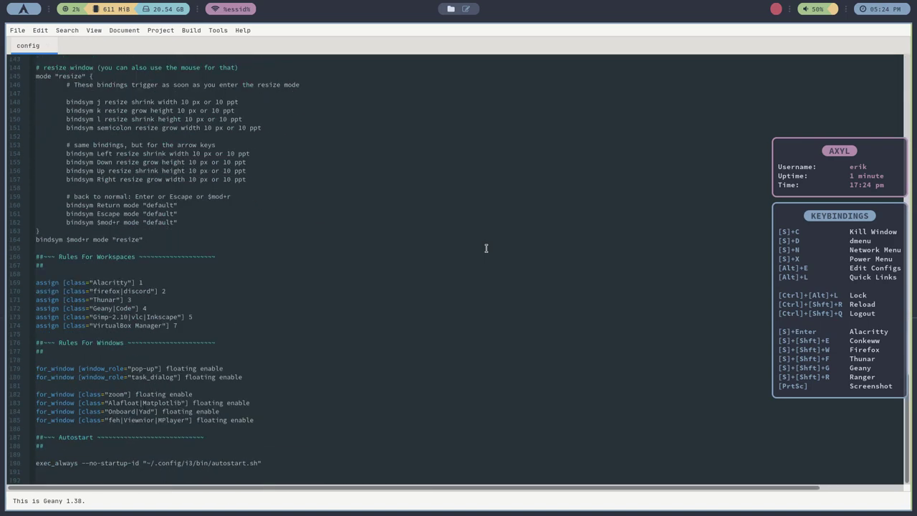
pyautogui.doubleClick(115, 283)
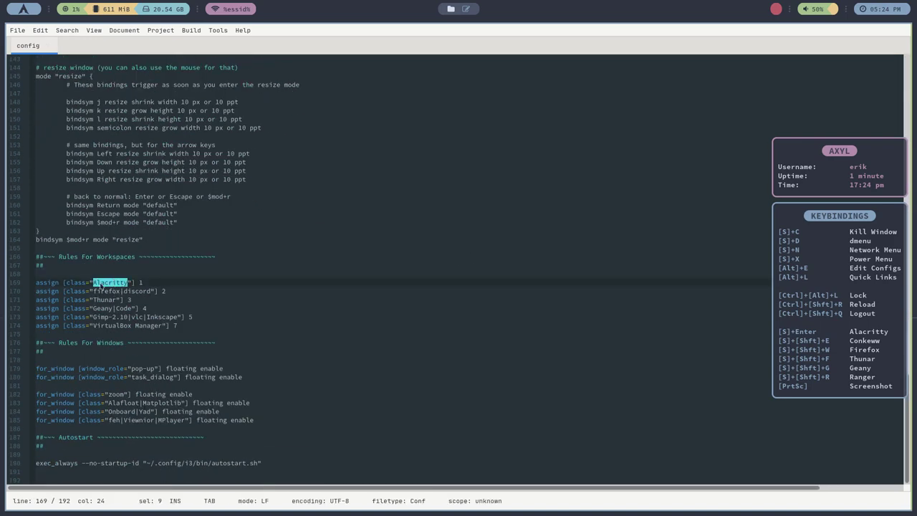
pyautogui.doubleClick(140, 282)
pyautogui.doubleClick(161, 291)
pyautogui.doubleClick(127, 300)
pyautogui.scroll(15, 230, 380)
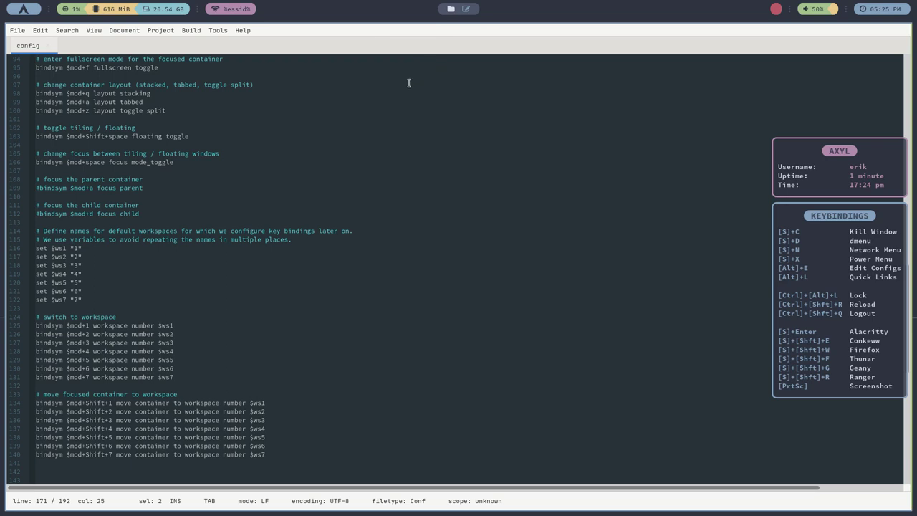
pyautogui.press('super+Return')
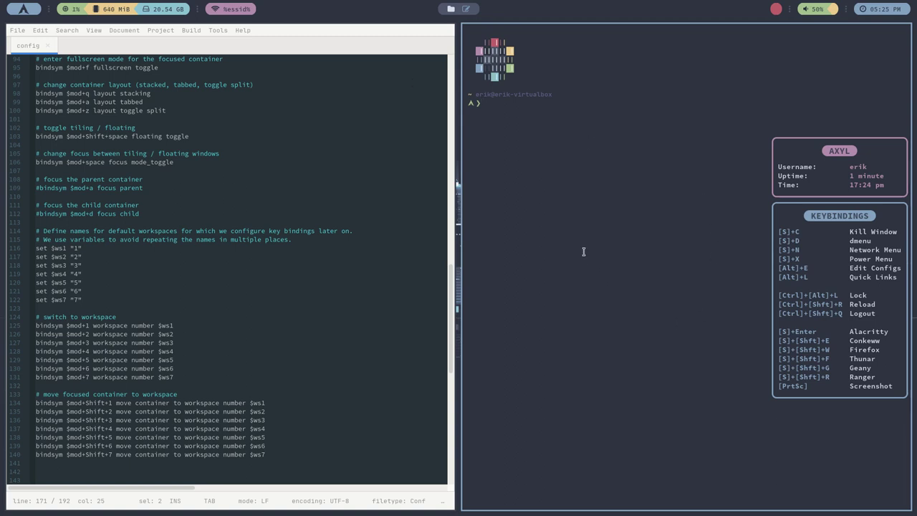
# Search the AUR with 'paru archlinux tweak' and pick package 1, archlinux-tweak-tool-git.
pyautogui.write('paru archlinux tweak')
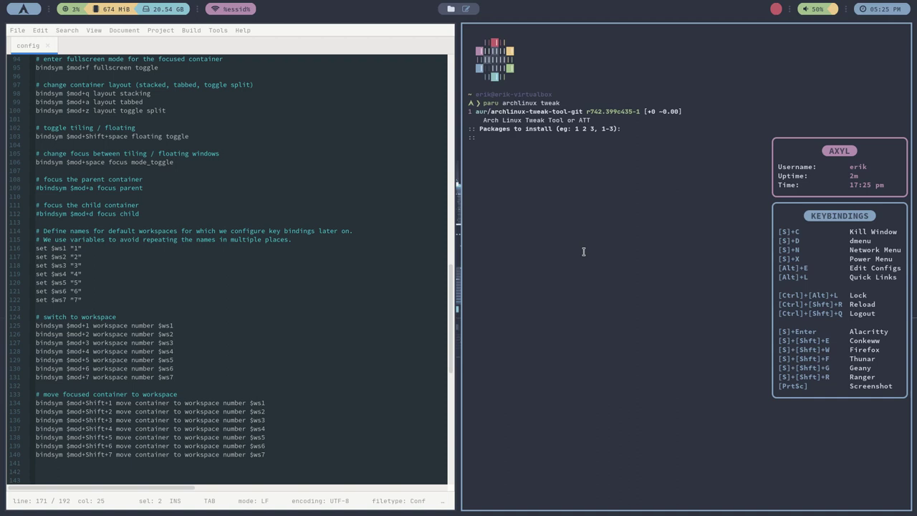
pyautogui.press('Return')
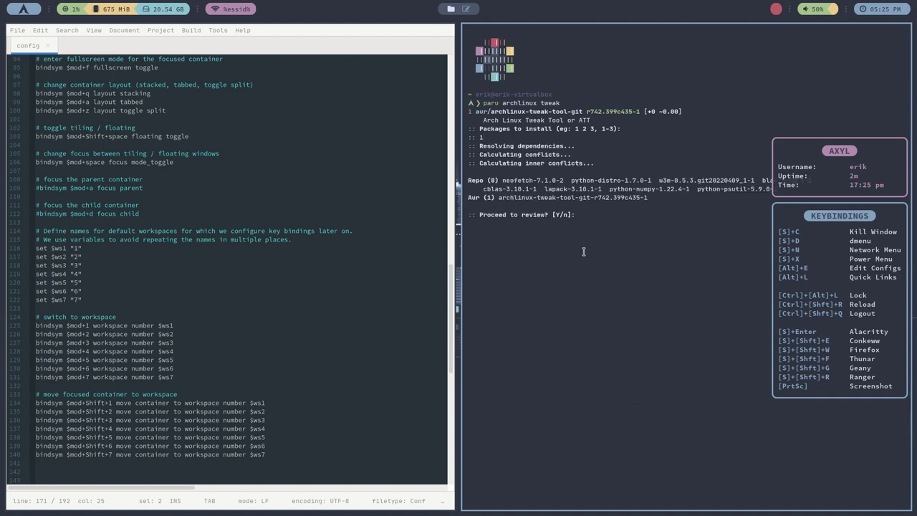
# Review the PKGBUILD, confirm the install with the sudo password, then close Geany.
pyautogui.press('Return')
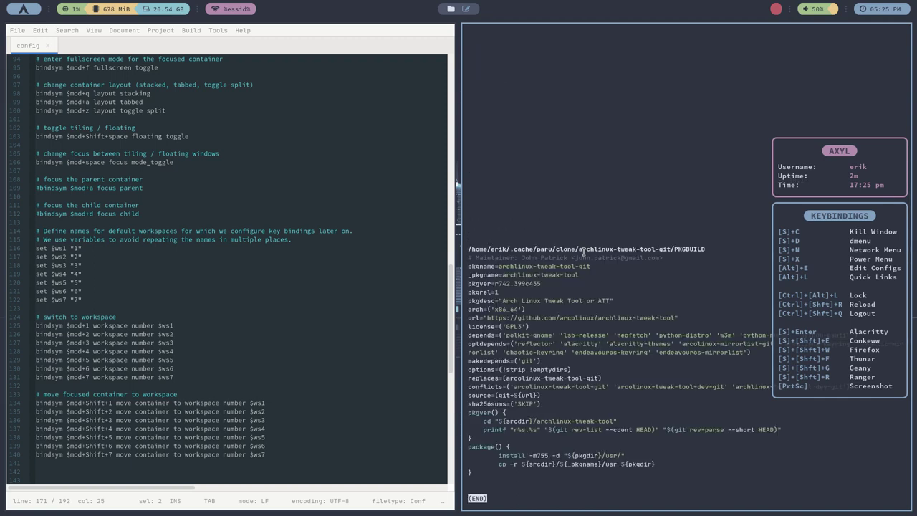
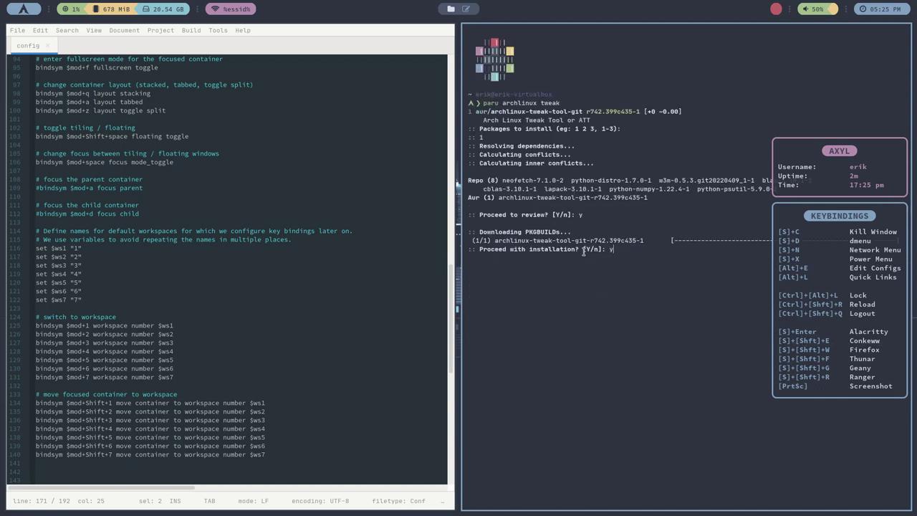
pyautogui.press('Return')
pyautogui.press('Return')
pyautogui.press('Return')
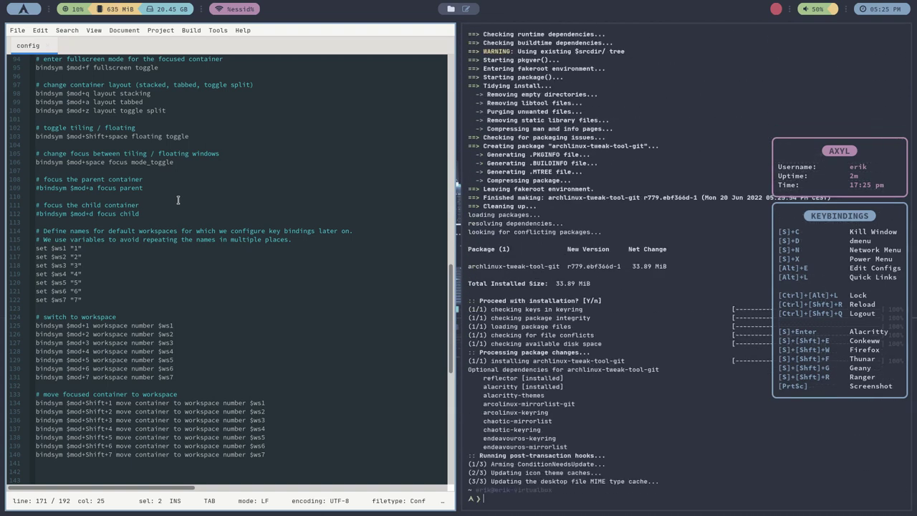
pyautogui.press('super+c')
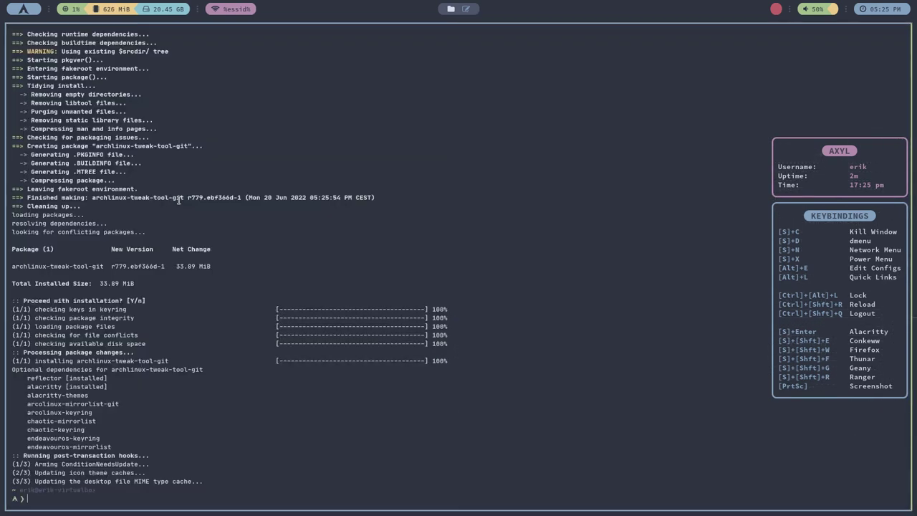
# Launch archlinux-tweak-tool from Alacritty.
pyautogui.write('archlinux-tweak-tool')
pyautogui.press('Return')
pyautogui.write('••')
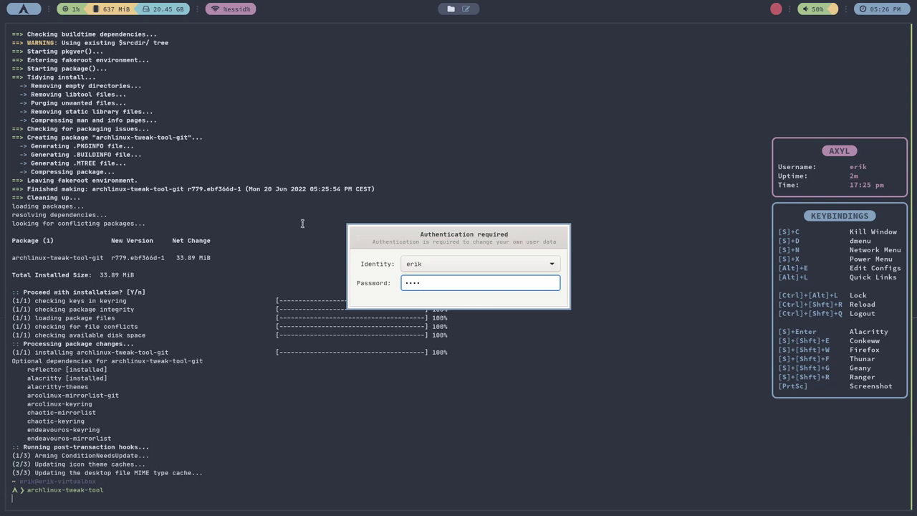
# Leave the Authentication dialog's identity unchanged and switch to Thunar's .config/i3 folder.
pyautogui.click(414, 265)
pyautogui.click(413, 265)
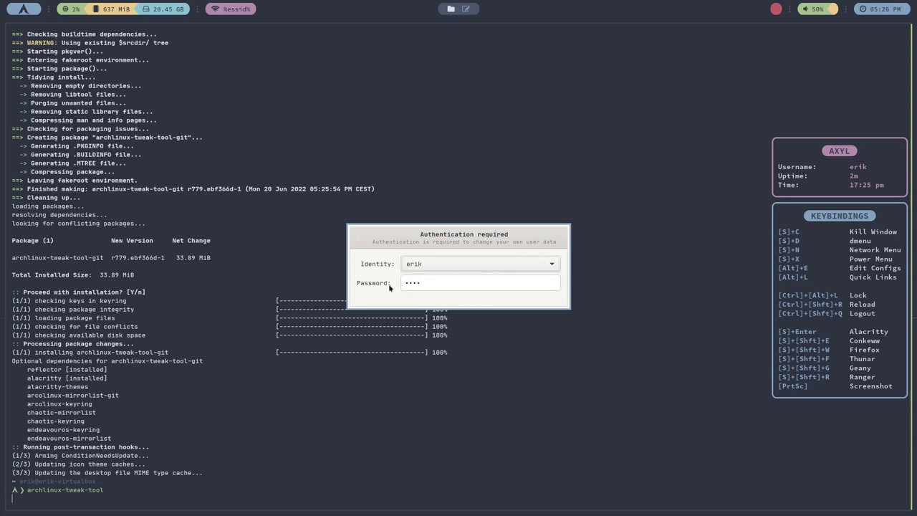
pyautogui.click(552, 264)
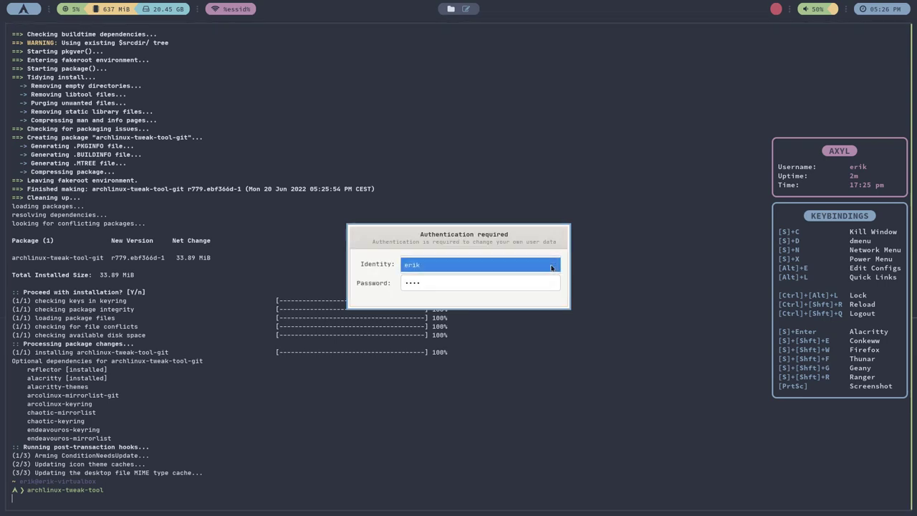
pyautogui.click(549, 263)
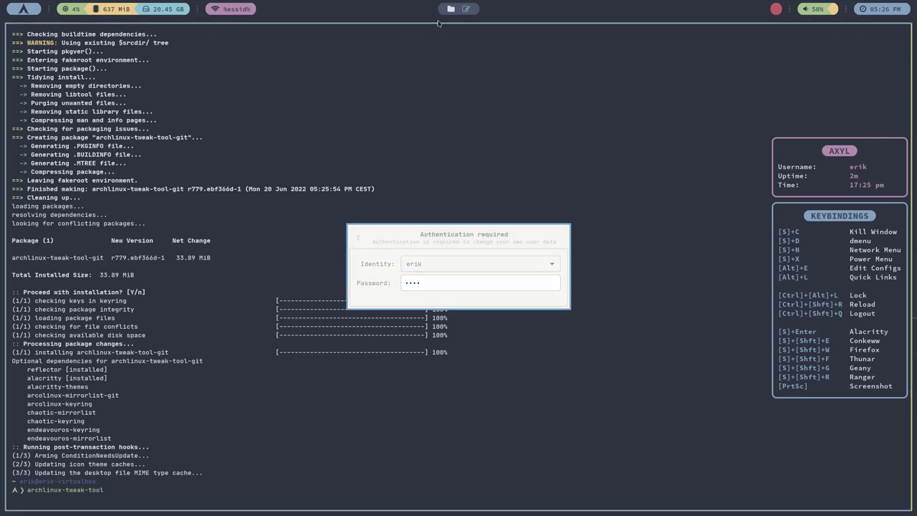
pyautogui.click(450, 9)
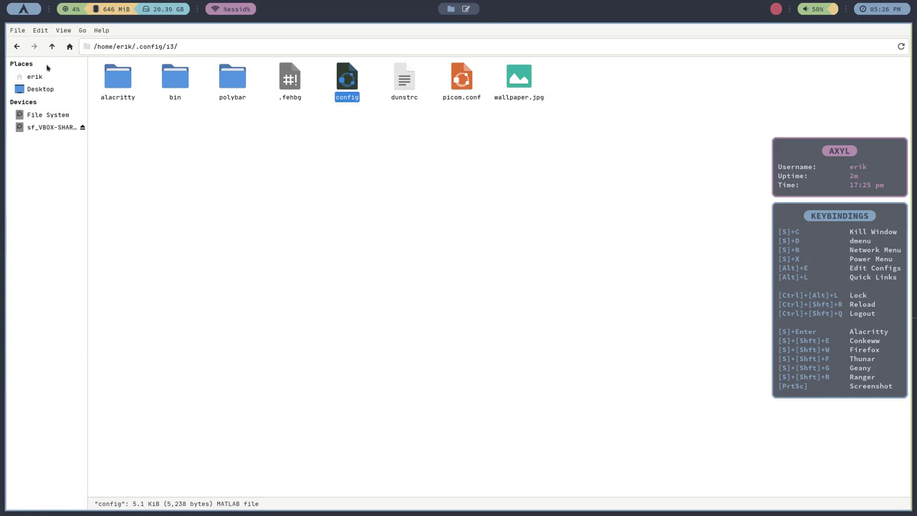
# Go up four levels in Thunar, from .config to the filesystem root.
pyautogui.click(52, 46)
pyautogui.click(49, 53)
pyautogui.click(49, 52)
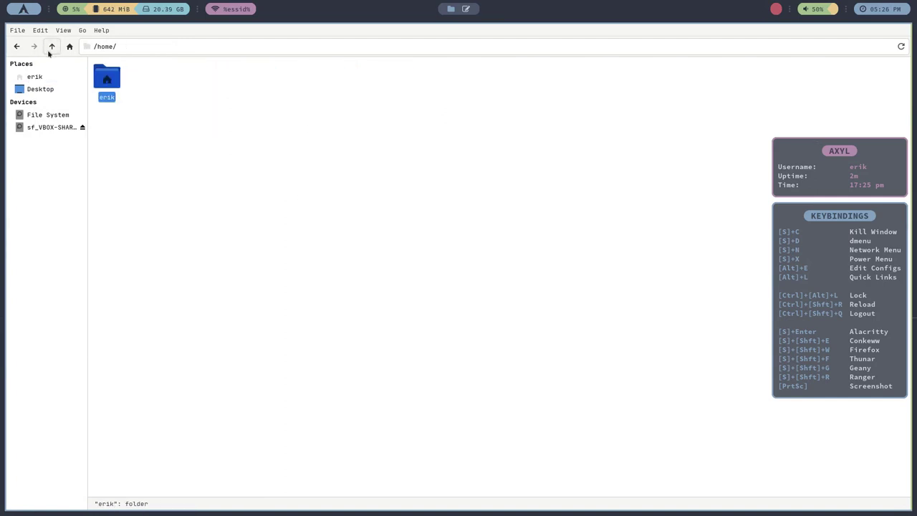
pyautogui.click(48, 52)
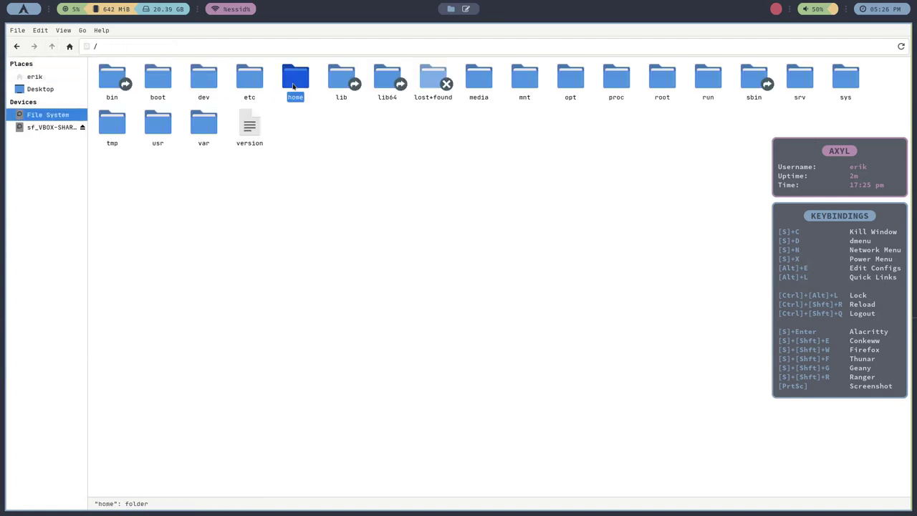
# Open /home and select the user folder, then focus the terminal's pending password prompt.
pyautogui.doubleClick(295, 85)
pyautogui.click(106, 79)
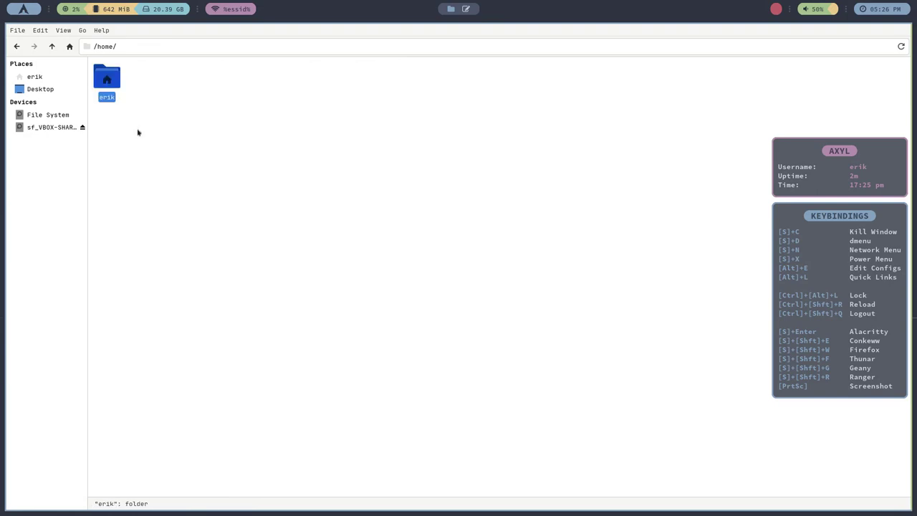
pyautogui.click(465, 9)
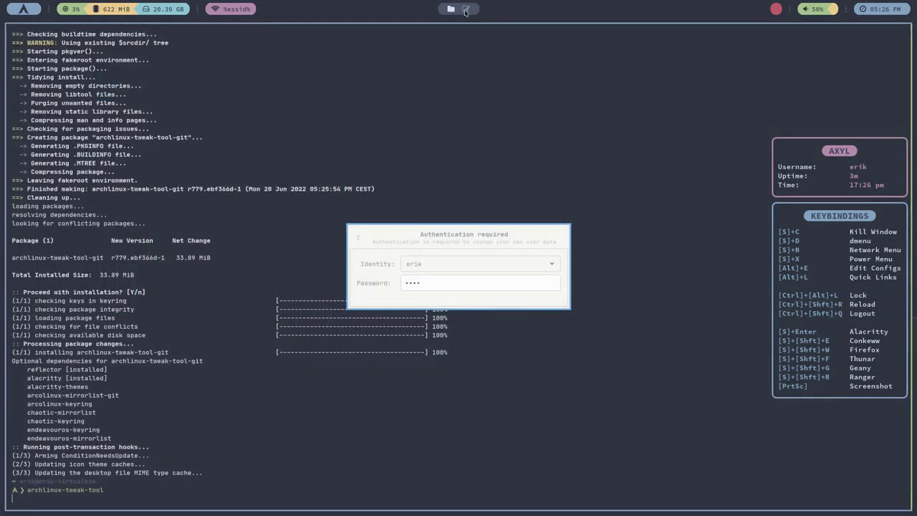
pyautogui.click(458, 282)
# Submit the password to start ArchLinux Tweak Tool and show its Desktop Installer page.
pyautogui.press('Return')
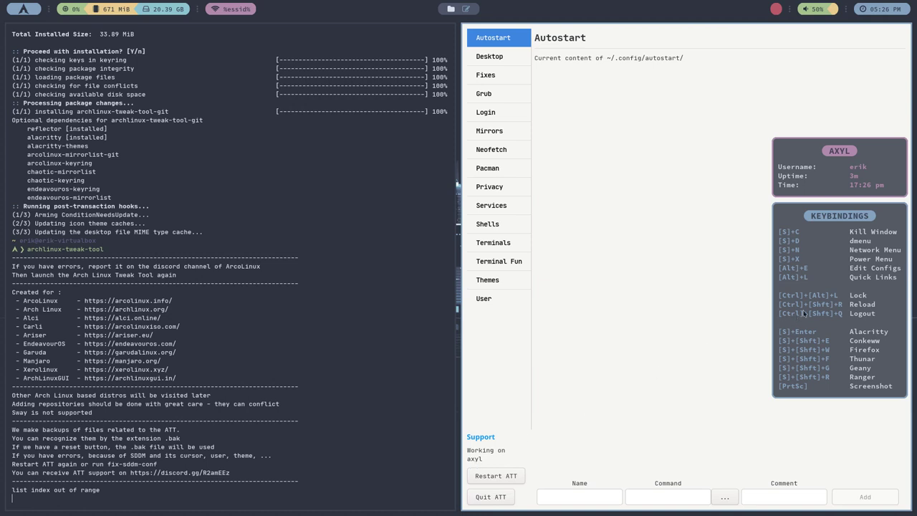
pyautogui.click(498, 57)
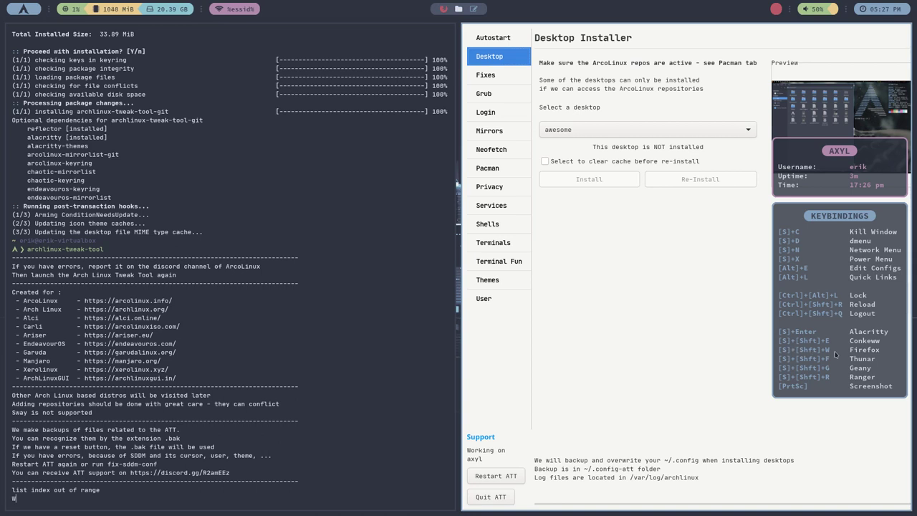
# Search the web for 'axyl', accept the cookie notice, and open the axyl-os.github.io result.
pyautogui.click(443, 8)
pyautogui.write('axyl')
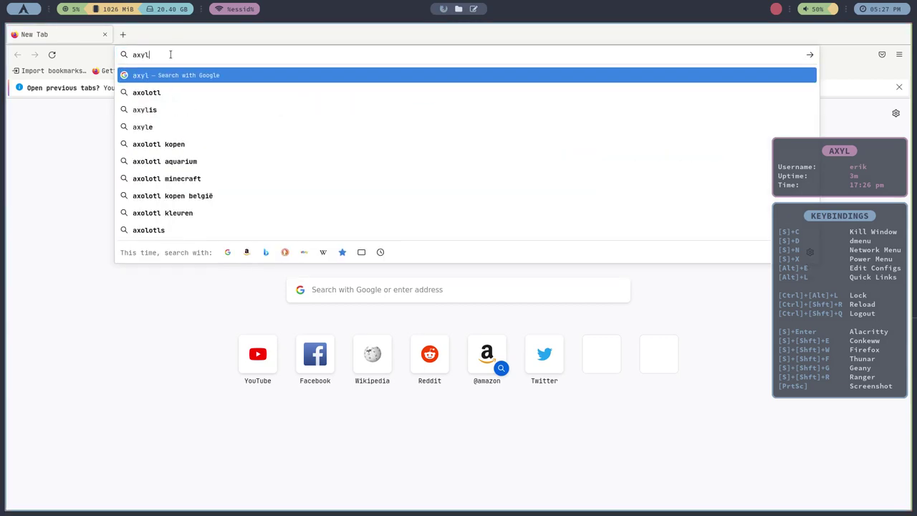
pyautogui.press('Return')
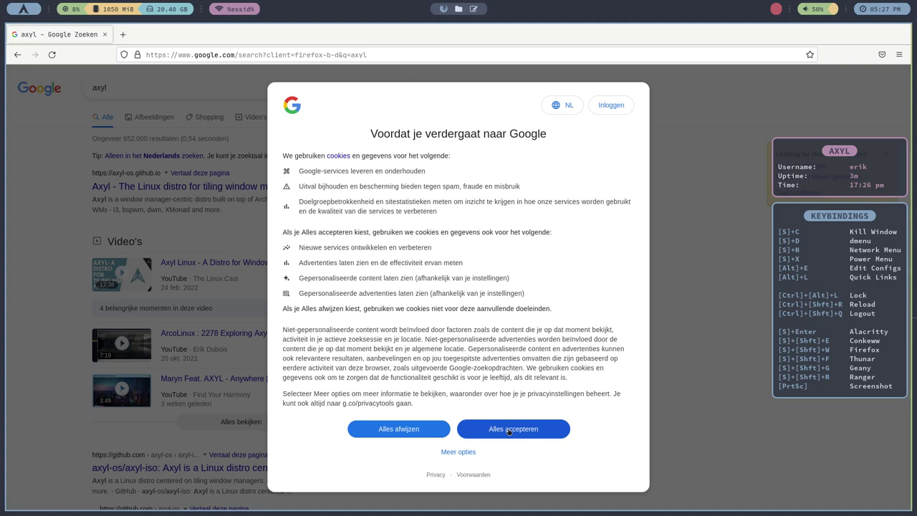
pyautogui.click(509, 429)
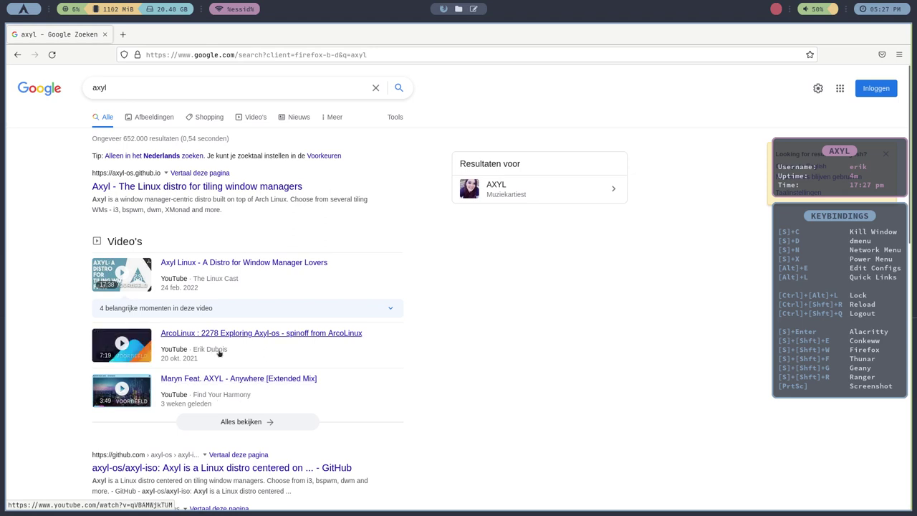
pyautogui.click(212, 187)
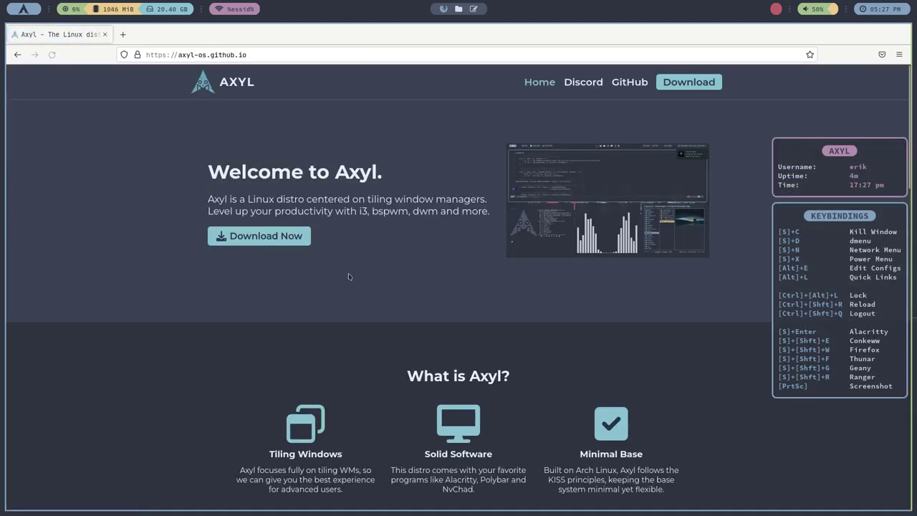
# Browse the Axyl website, visit its Discord invite page, then close Firefox.
pyautogui.scroll(-10, 432, 315)
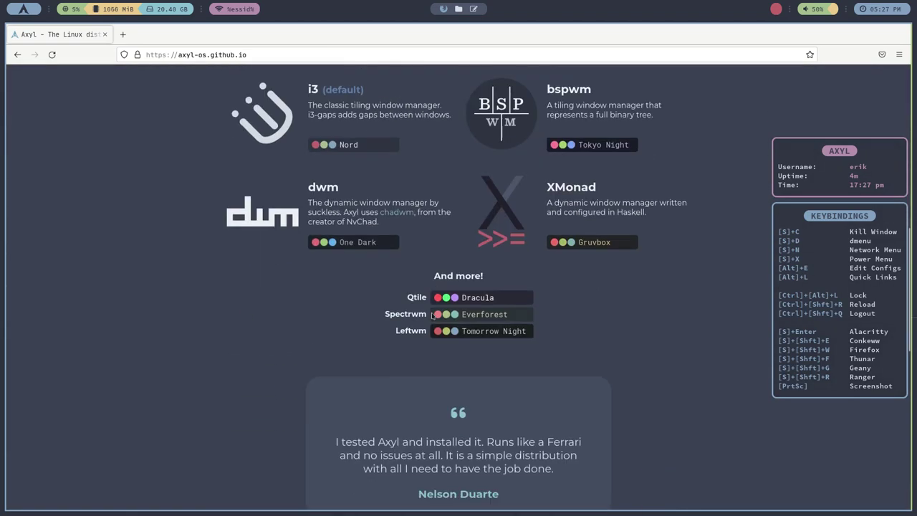
pyautogui.scroll(2, 431, 315)
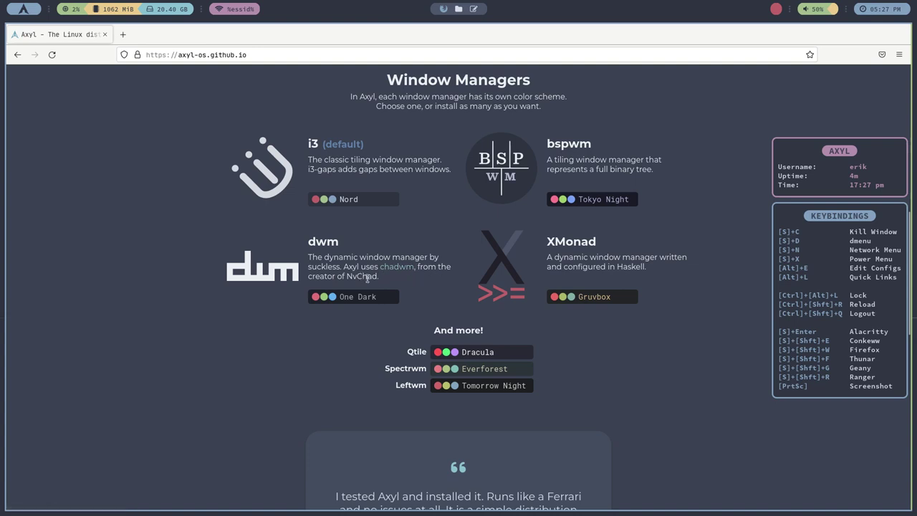
pyautogui.scroll(-3, 375, 334)
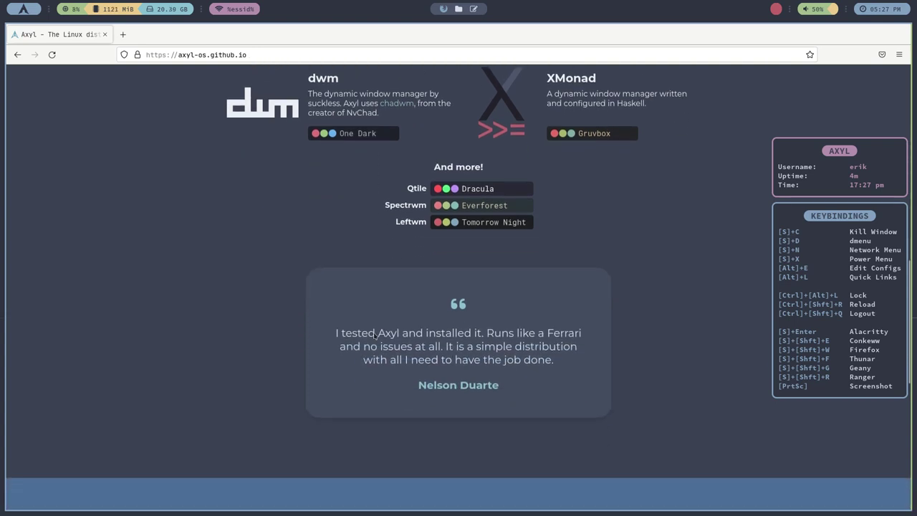
pyautogui.scroll(-5, 376, 333)
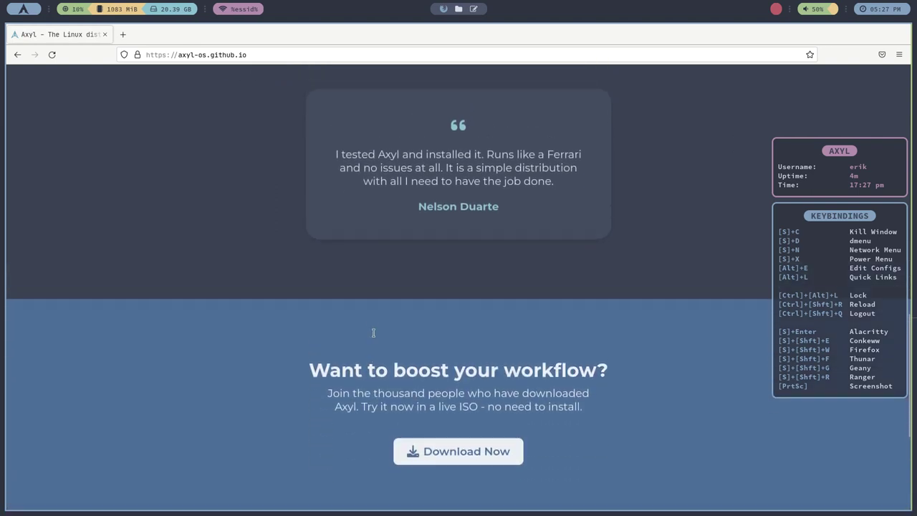
pyautogui.scroll(-3, 373, 335)
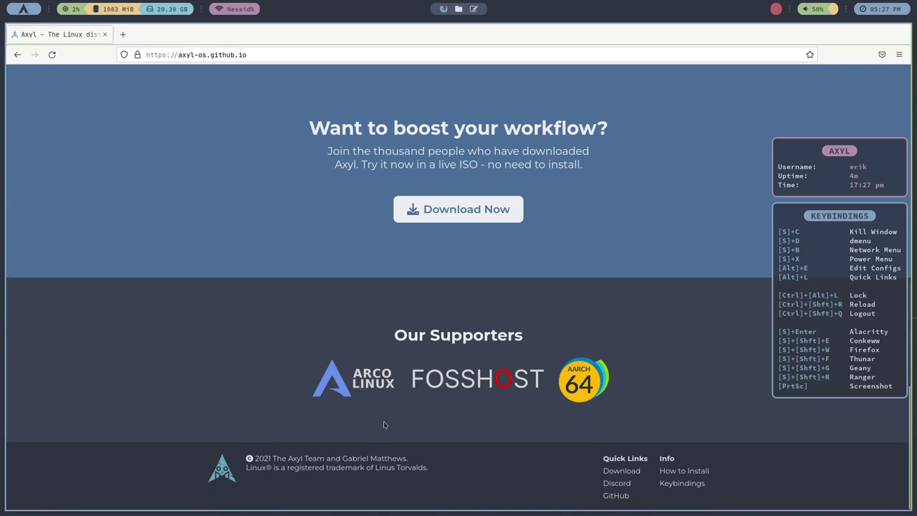
pyautogui.scroll(12, 363, 372)
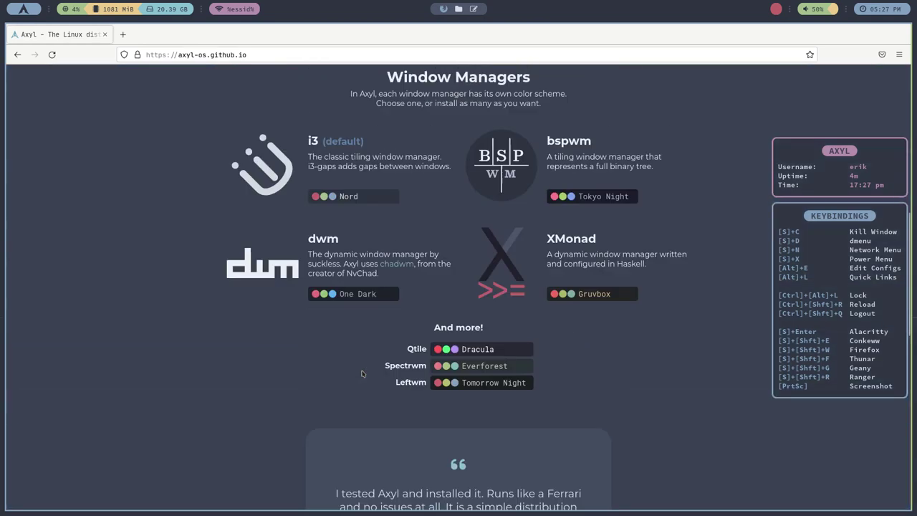
pyautogui.scroll(5, 363, 373)
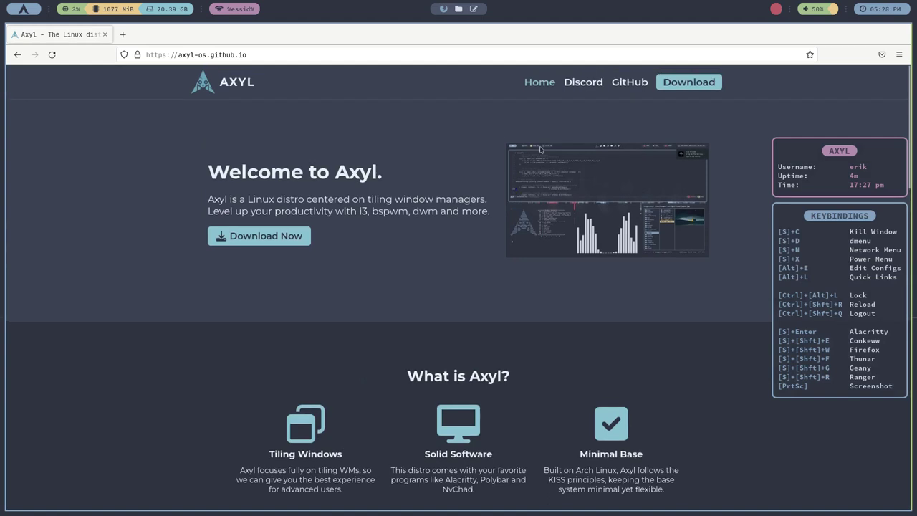
pyautogui.click(578, 83)
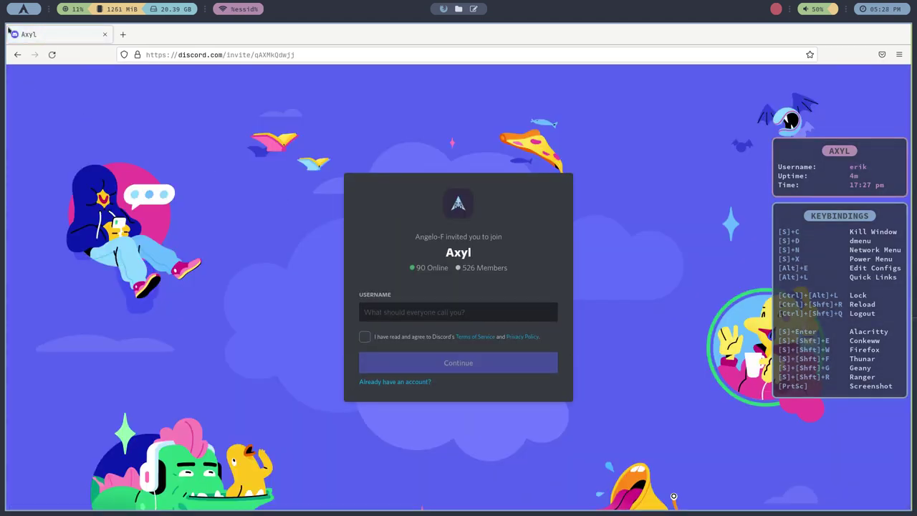
pyautogui.click(105, 36)
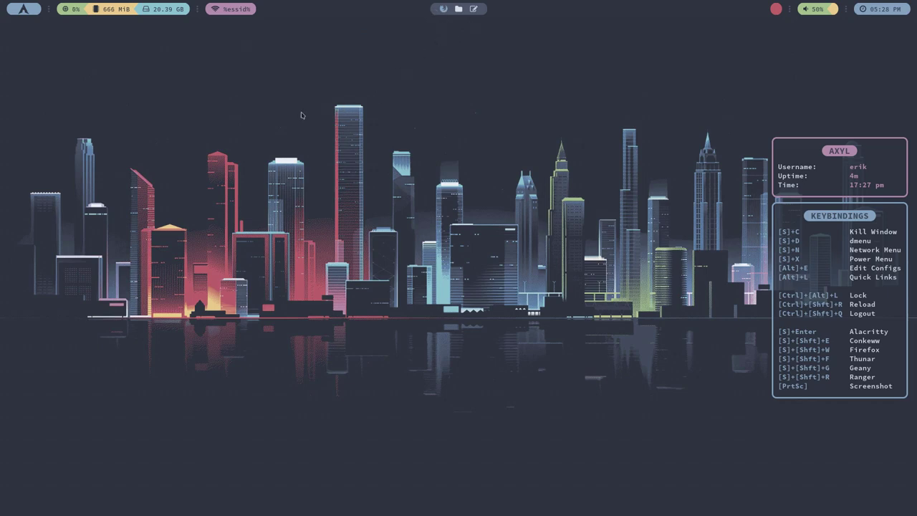
# Run archlinux-tweak-tool from a new Alacritty terminal and enter the password.
pyautogui.press('super+Return')
pyautogui.write('arch')
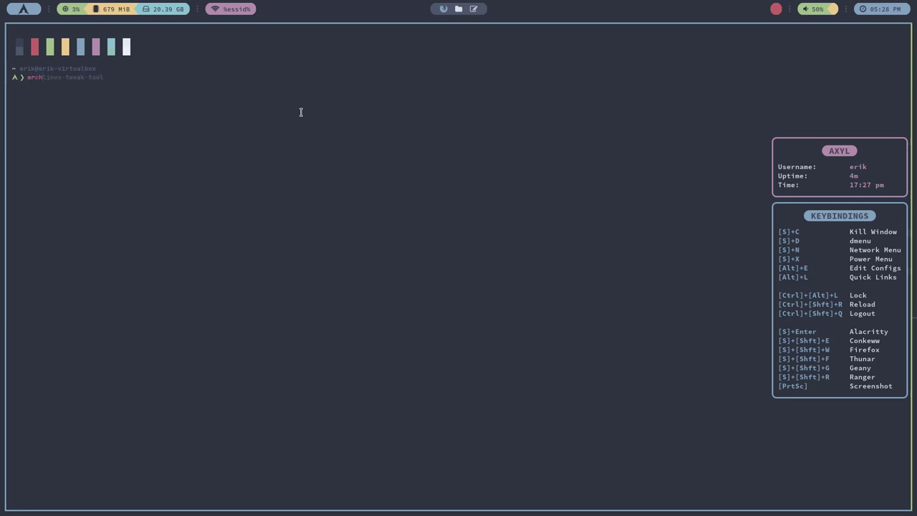
pyautogui.write('l')
pyautogui.press('Right')
pyautogui.press('Return')
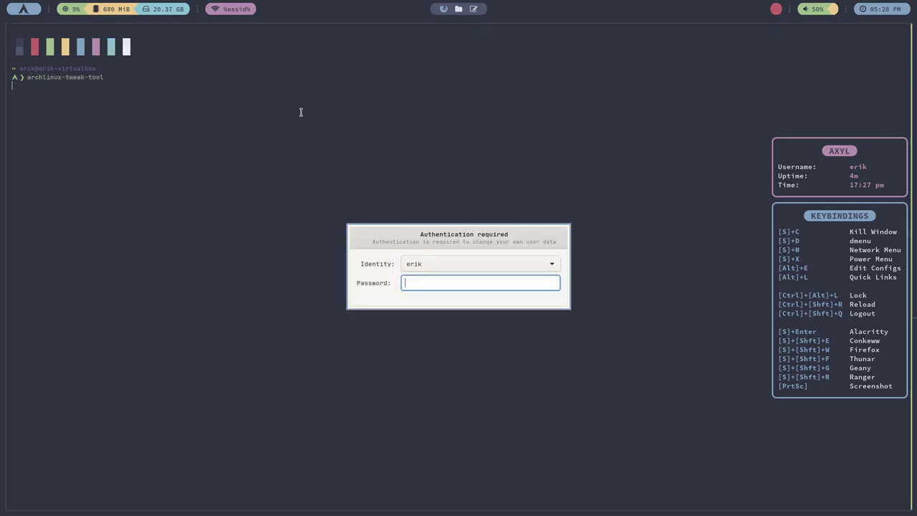
pyautogui.press('Return')
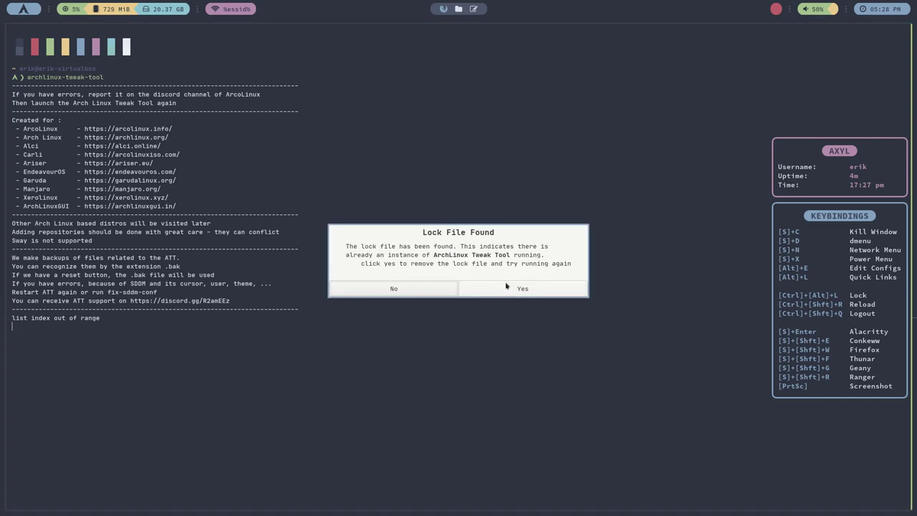
# Clear the Lock File Found warnings, re-enter the password, and close the Thunar window.
pyautogui.click(507, 288)
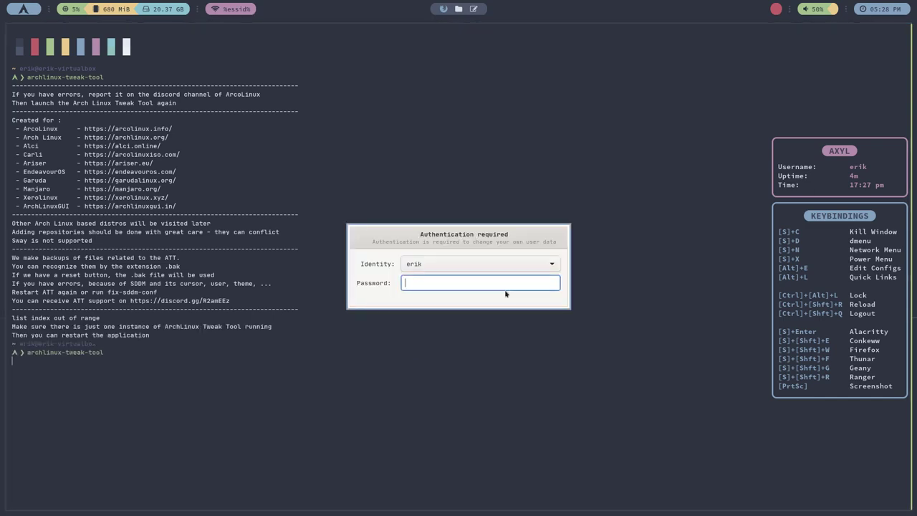
pyautogui.press('Return')
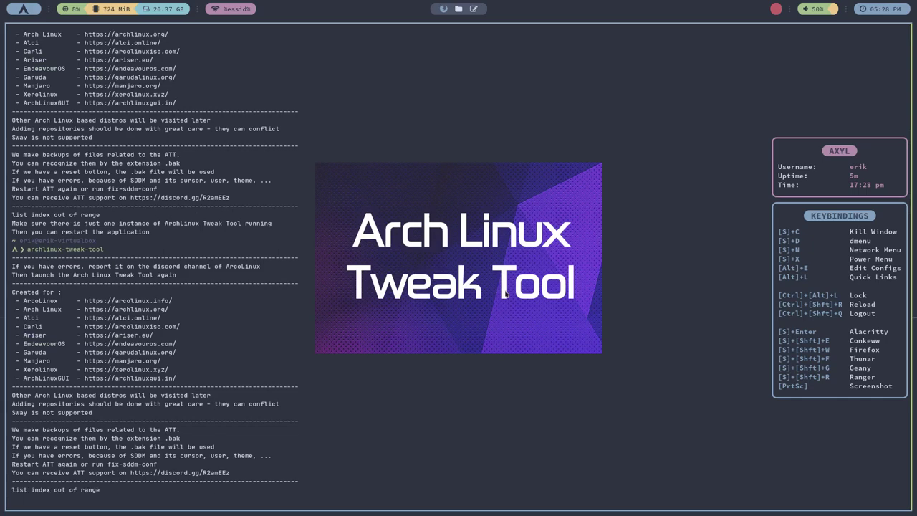
pyautogui.click(505, 290)
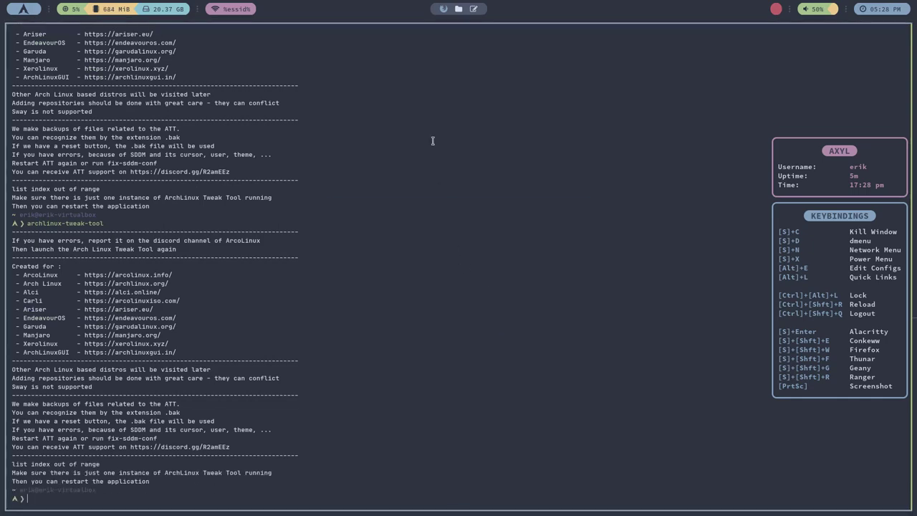
pyautogui.click(458, 9)
pyautogui.press('super+c')
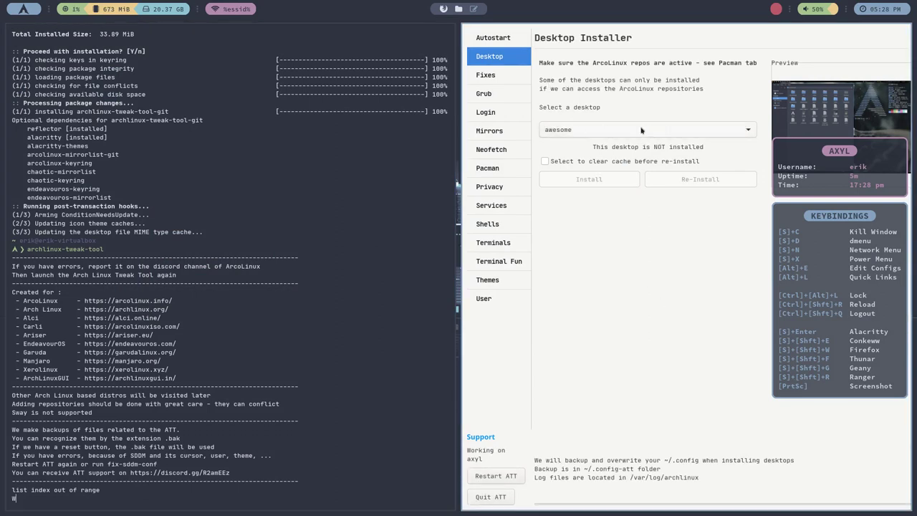
# Make the Tweak Tool fullscreen on its Fixes page and run 'Fix keys' for pacman.
pyautogui.click(494, 75)
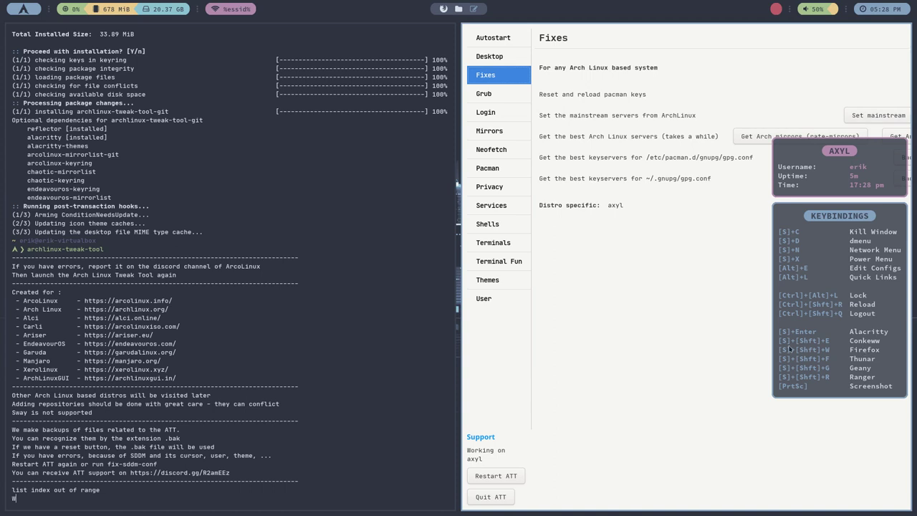
pyautogui.click(830, 346)
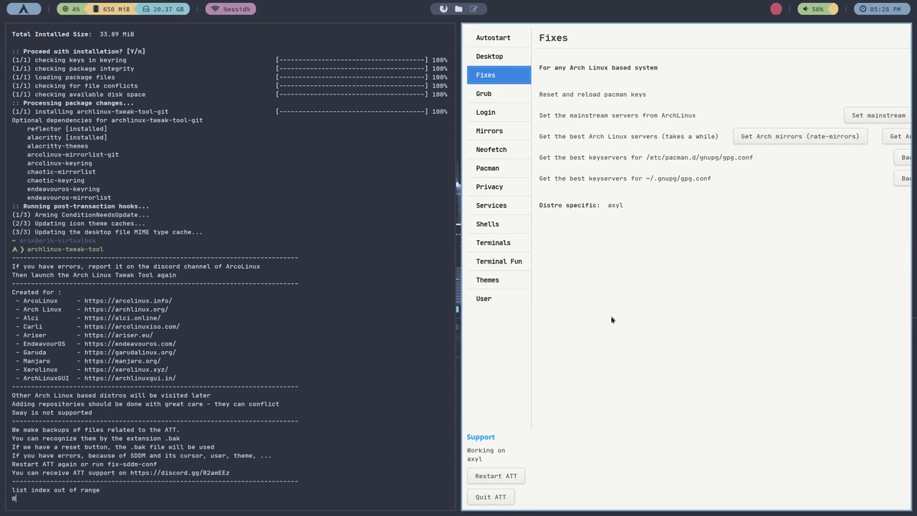
pyautogui.press('super+f')
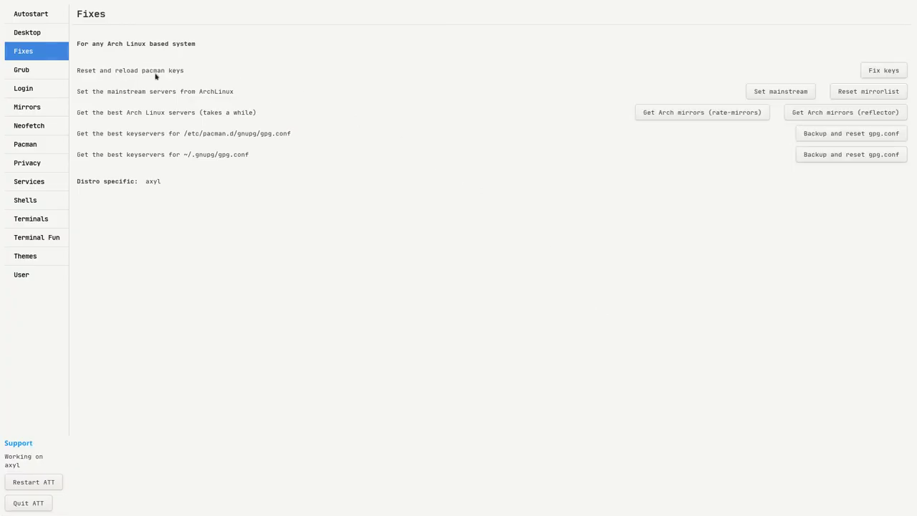
pyautogui.click(871, 73)
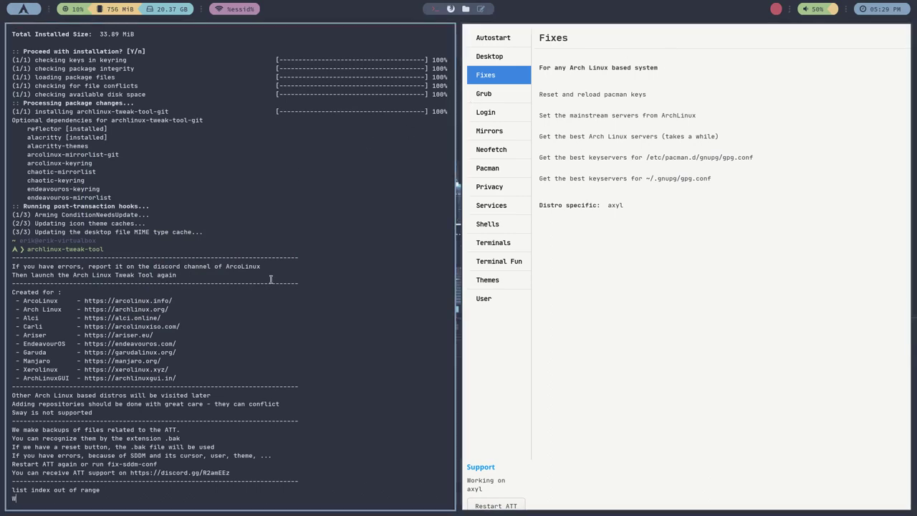
# Scroll the pacman-key reset output down to the DONE banner, then close that terminal.
pyautogui.scroll(20, 259, 318)
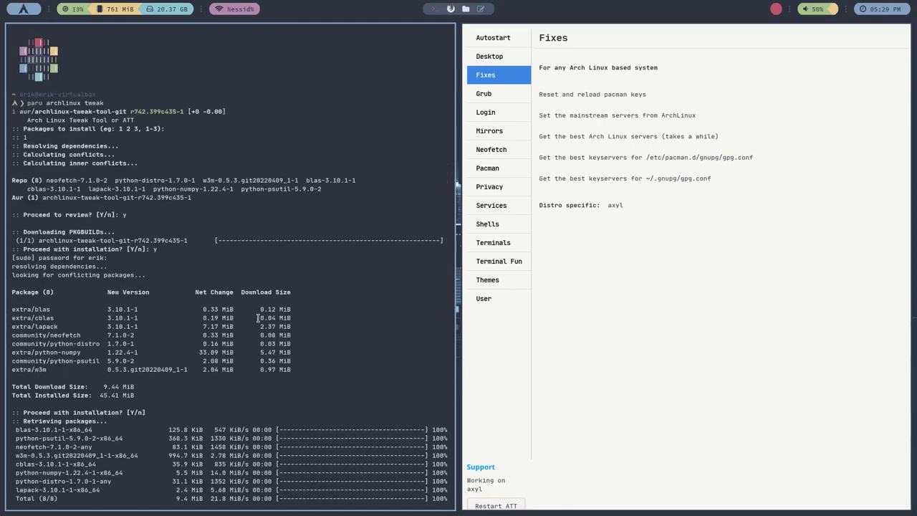
pyautogui.scroll(-20, 257, 318)
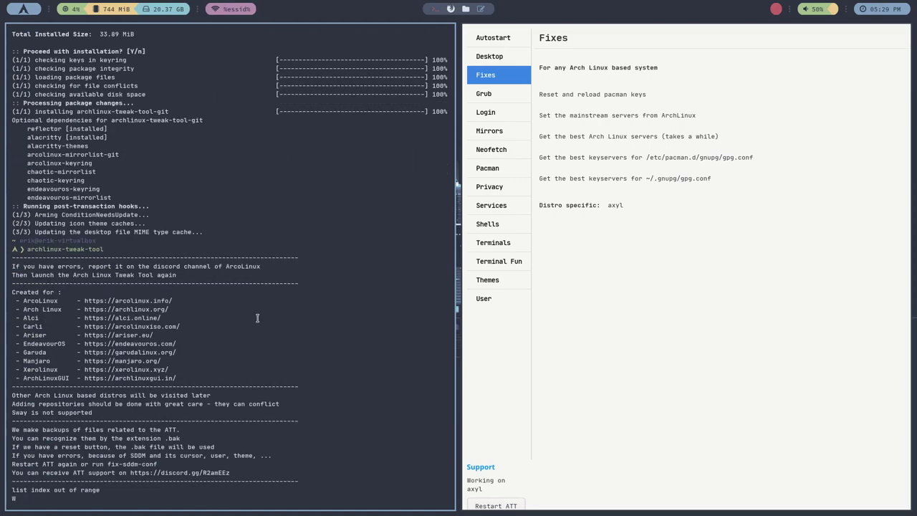
pyautogui.click(433, 9)
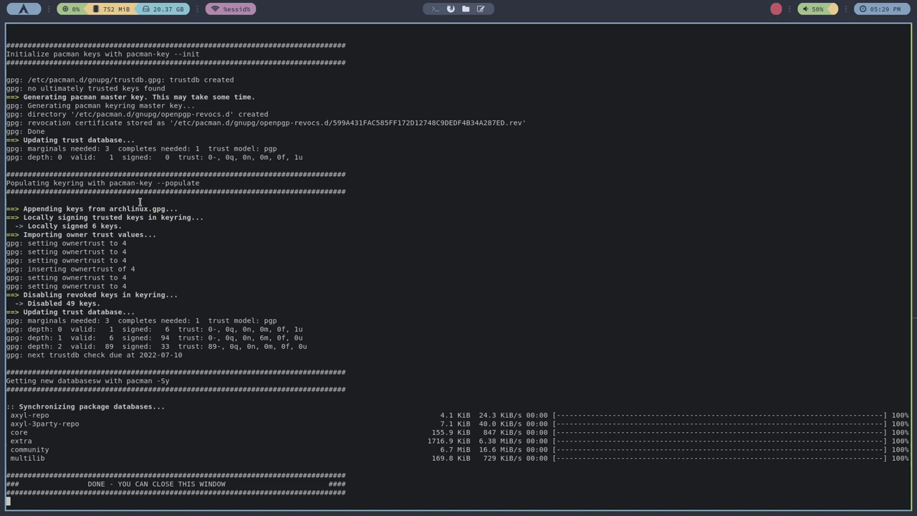
pyautogui.scroll(3, 162, 293)
pyautogui.scroll(-3, 161, 293)
pyautogui.scroll(3, 158, 301)
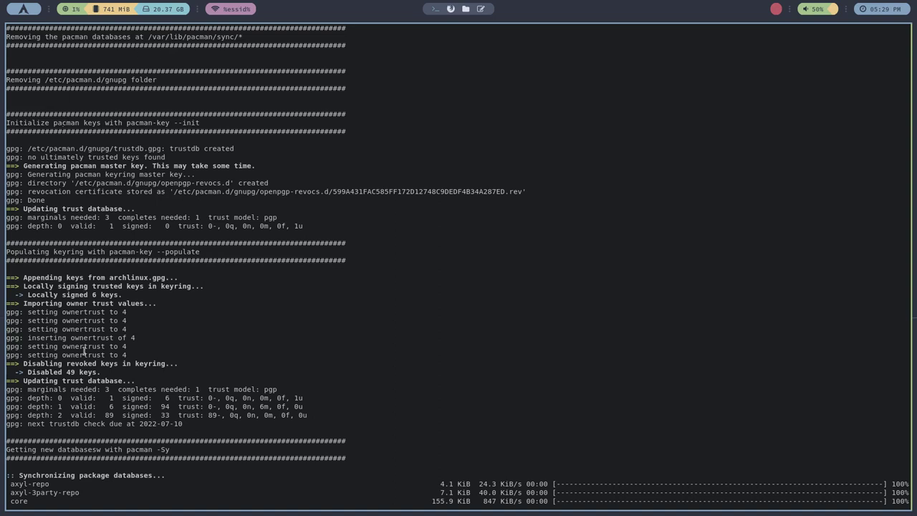
pyautogui.scroll(-3, 106, 355)
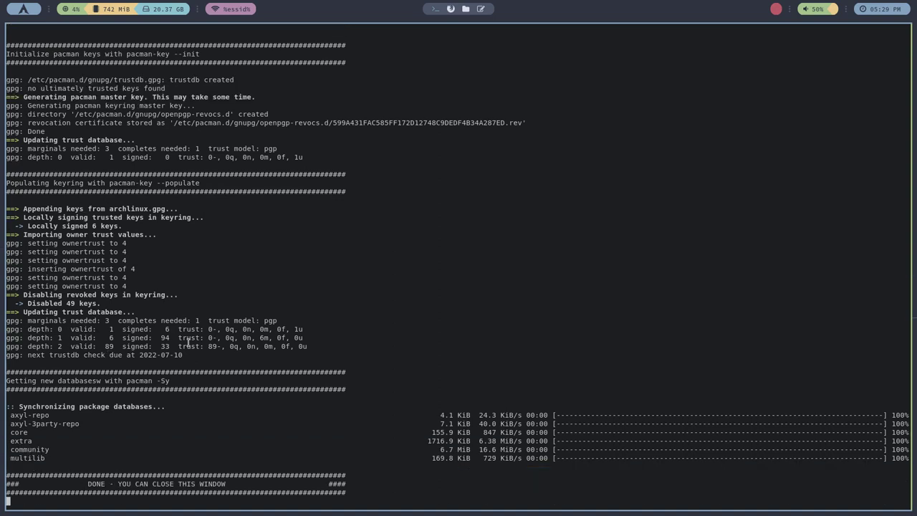
pyautogui.press('super+q')
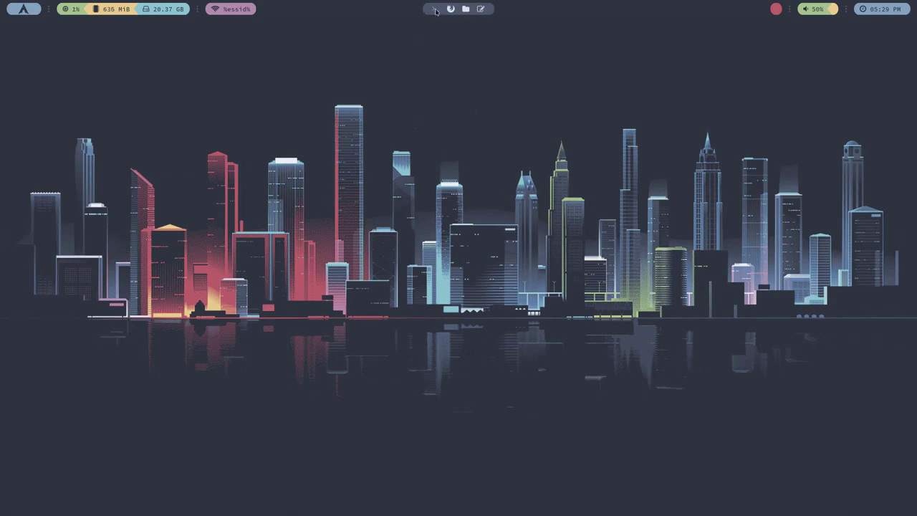
# Open and close a stray terminal and file manager, then switch to the Tweak Tool workspace.
pyautogui.click(435, 9)
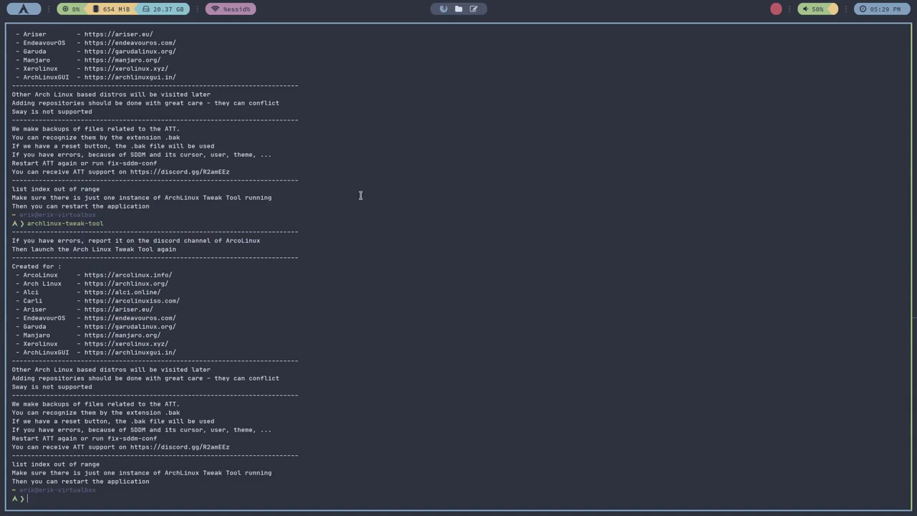
pyautogui.press('super+q')
pyautogui.click(450, 8)
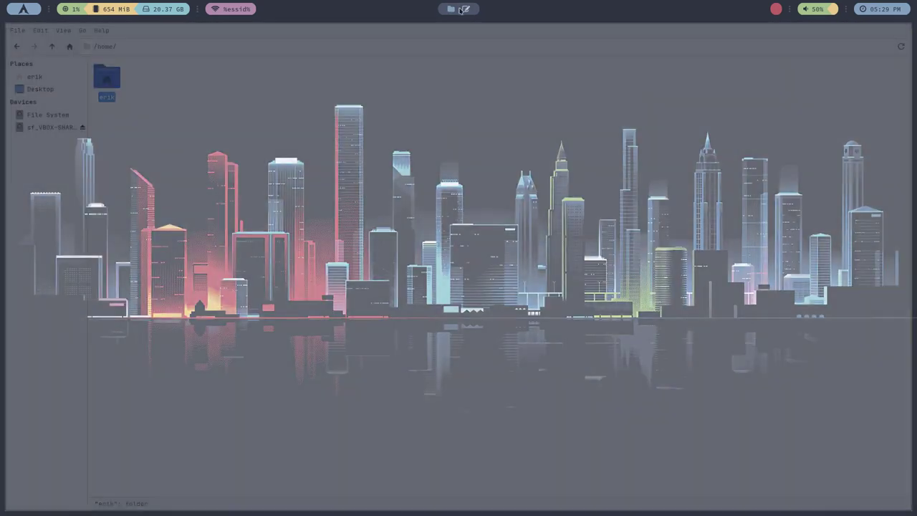
pyautogui.press('super+q')
pyautogui.click(457, 11)
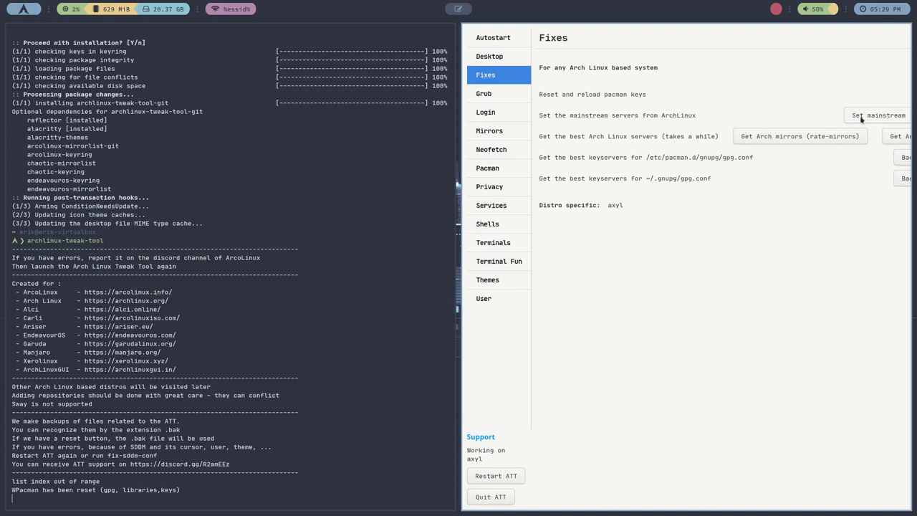
# Apply 'Set mainstream' mirrors, check the terminal's mirrorlist output, and close it.
pyautogui.click(864, 117)
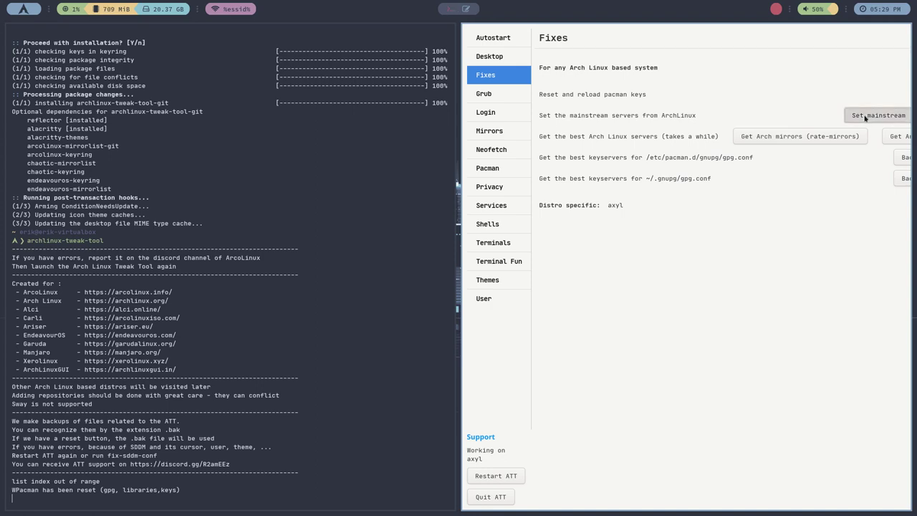
pyautogui.click(452, 13)
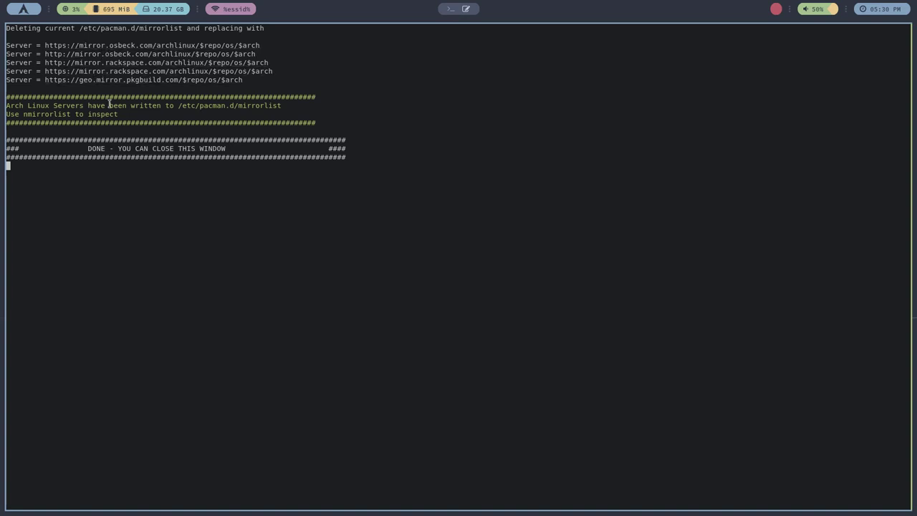
pyautogui.press('super+q')
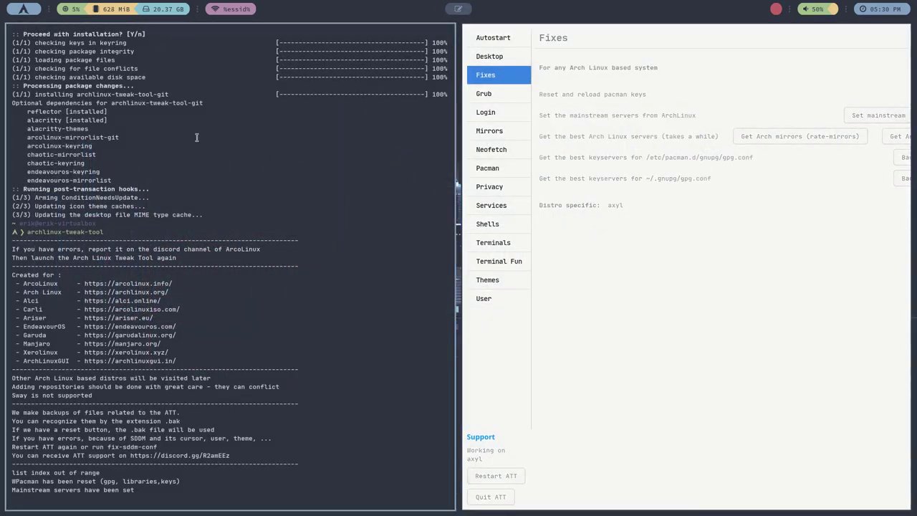
# Run 'update' in a new terminal, which finds nothing to do, and close it.
pyautogui.press('super+Return')
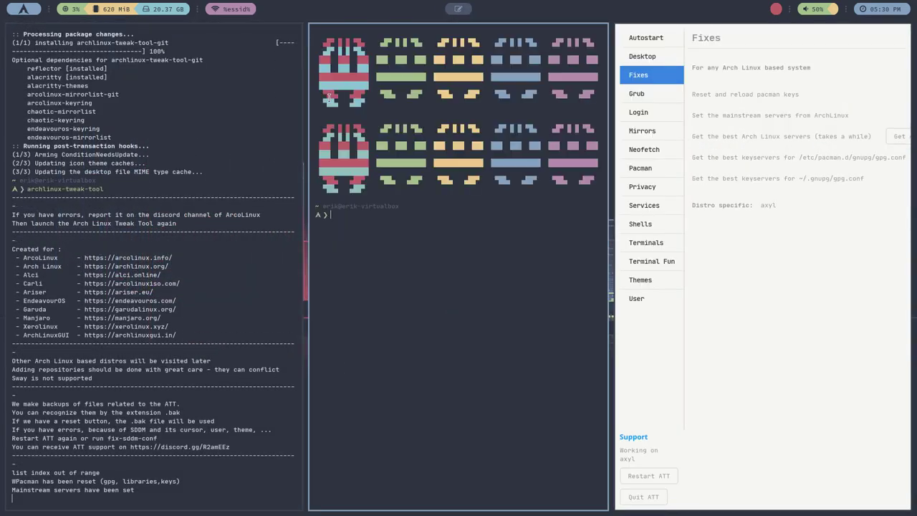
pyautogui.write('update')
pyautogui.press('Return')
pyautogui.press('Return')
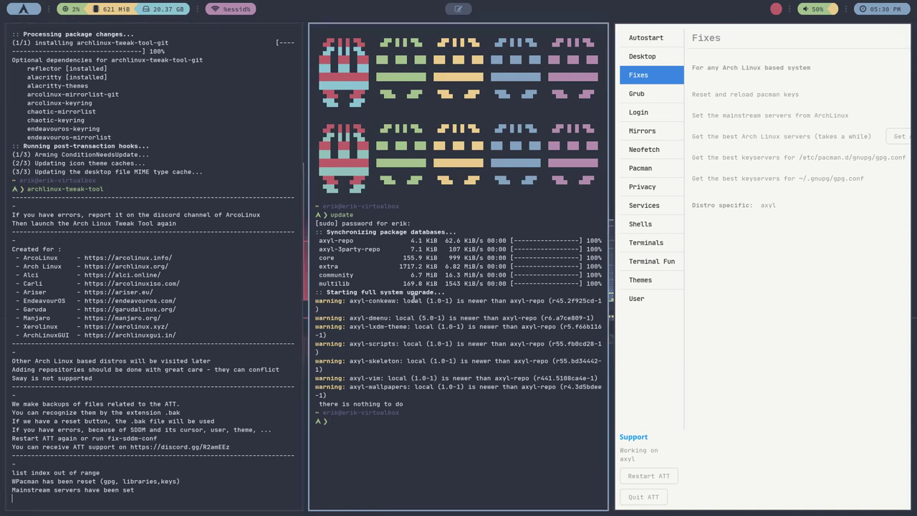
pyautogui.press('super+q')
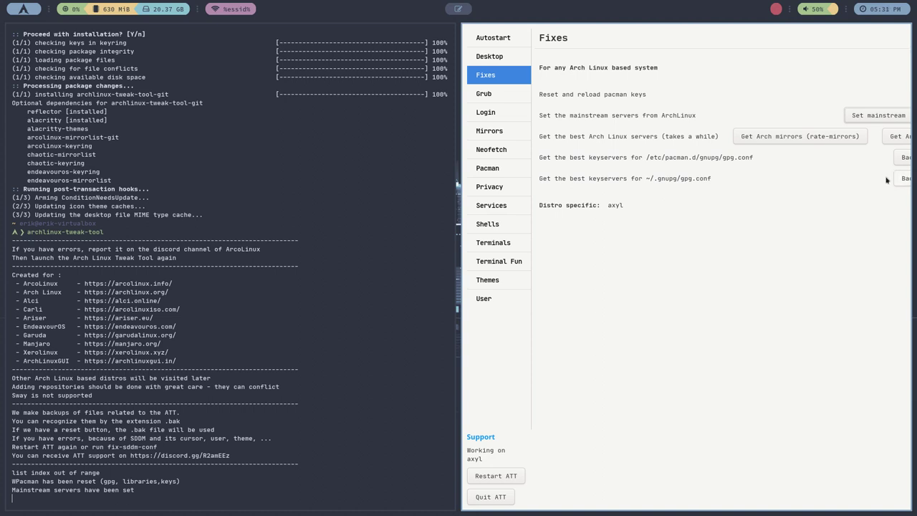
# Open the Grub page and twice attempt 'Install the grub Vimix theme'.
pyautogui.click(502, 94)
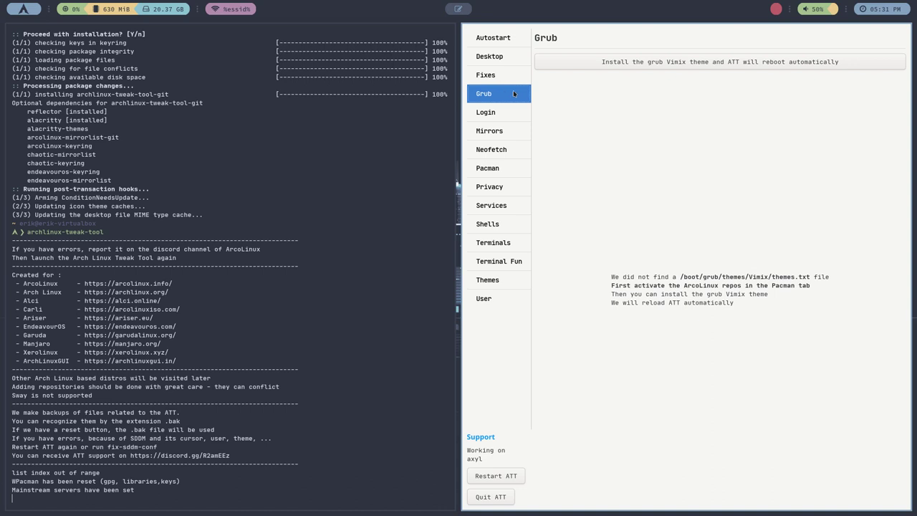
pyautogui.click(743, 63)
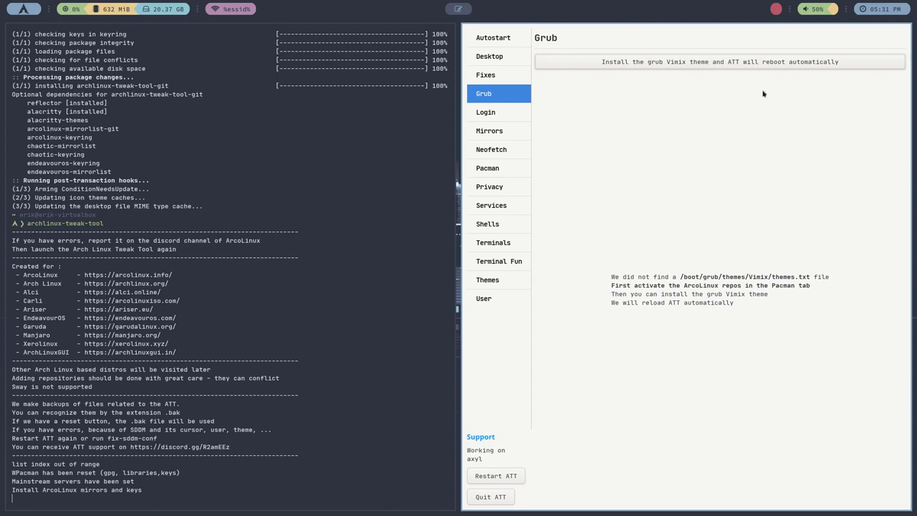
pyautogui.click(761, 65)
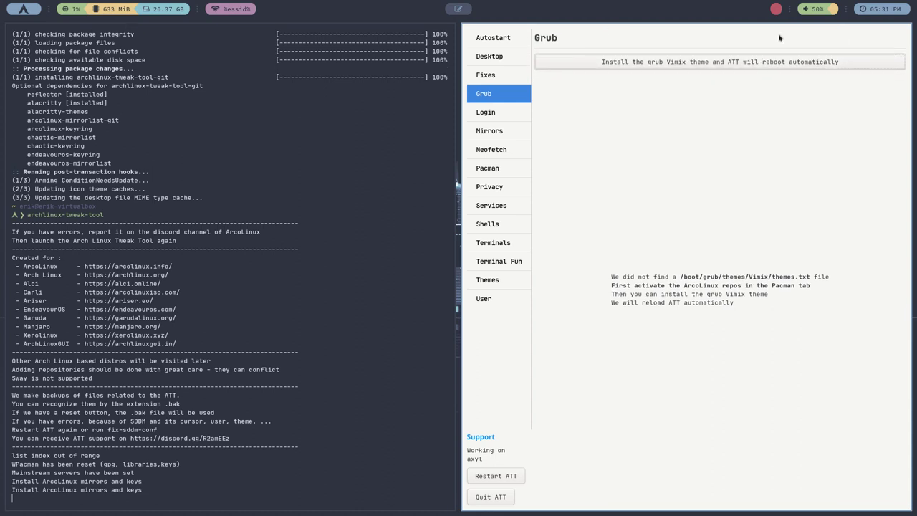
# Install the ArcoLinux keys and mirrors from the Pacman page, then restart the Tweak Tool.
pyautogui.click(501, 170)
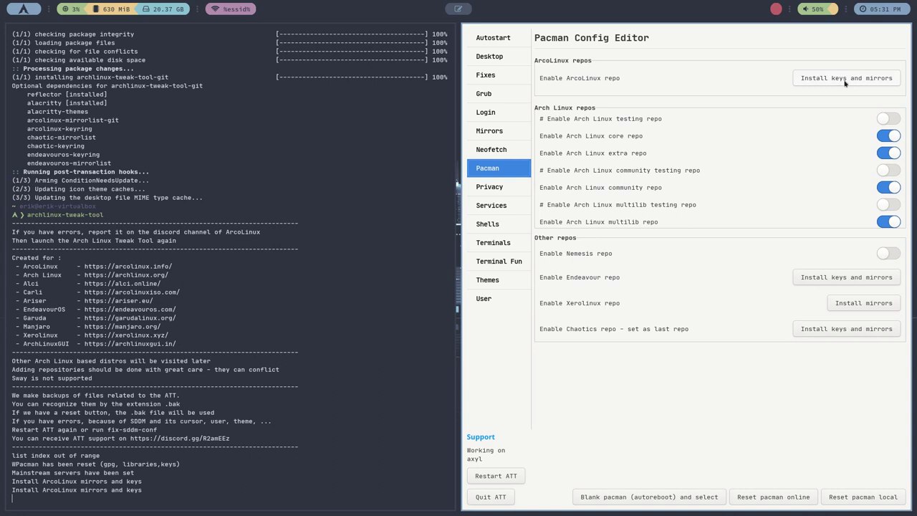
pyautogui.click(844, 80)
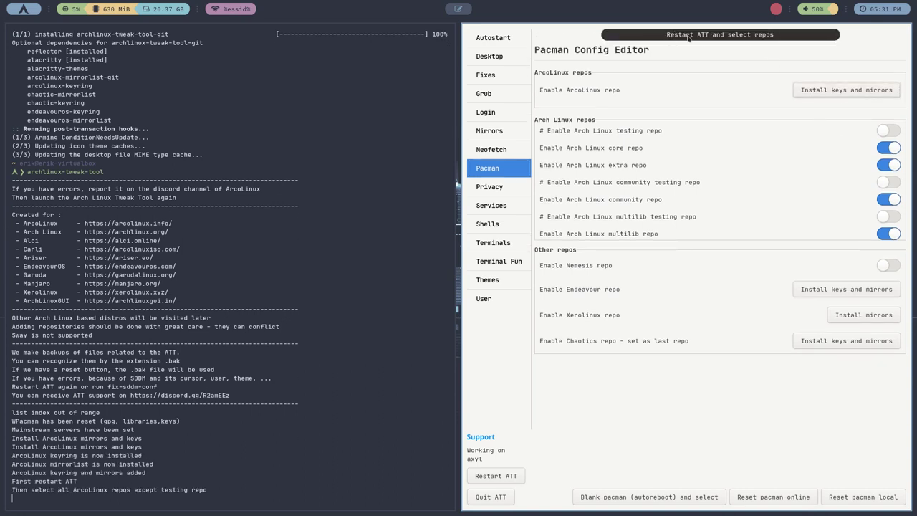
pyautogui.click(487, 479)
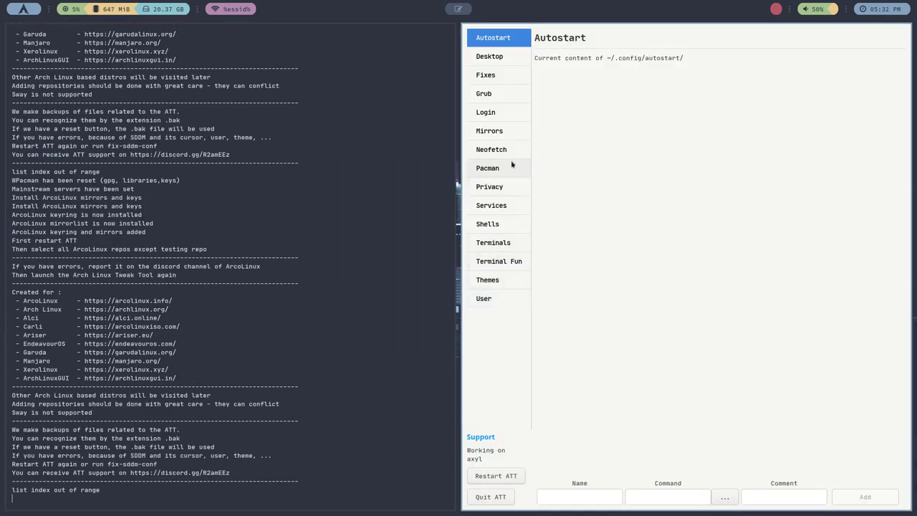
# Enable the ArcoLinux x-large, 3rd-party and main ArcoLinux repos on the Pacman page.
pyautogui.click(512, 166)
pyautogui.click(893, 117)
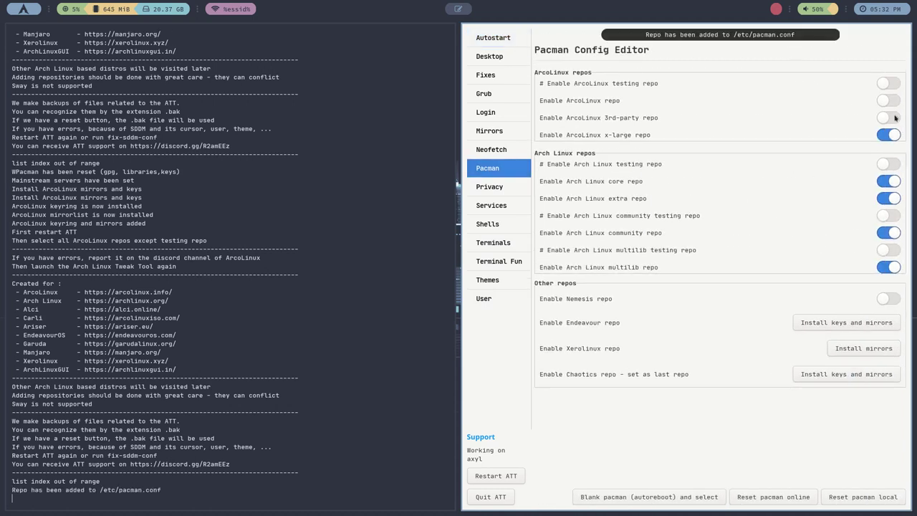
pyautogui.click(895, 118)
pyautogui.click(891, 100)
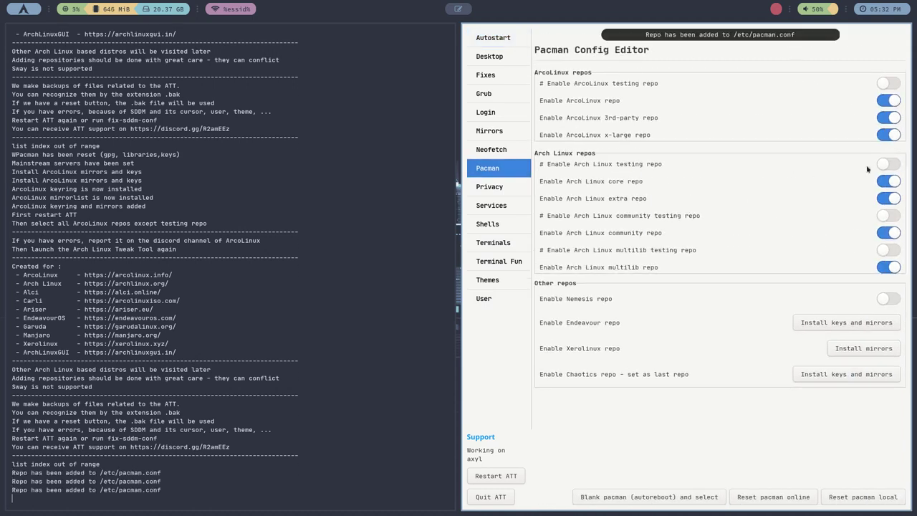
# Quit the Tweak Tool and run the update command, supplying the sudo password.
pyautogui.click(490, 496)
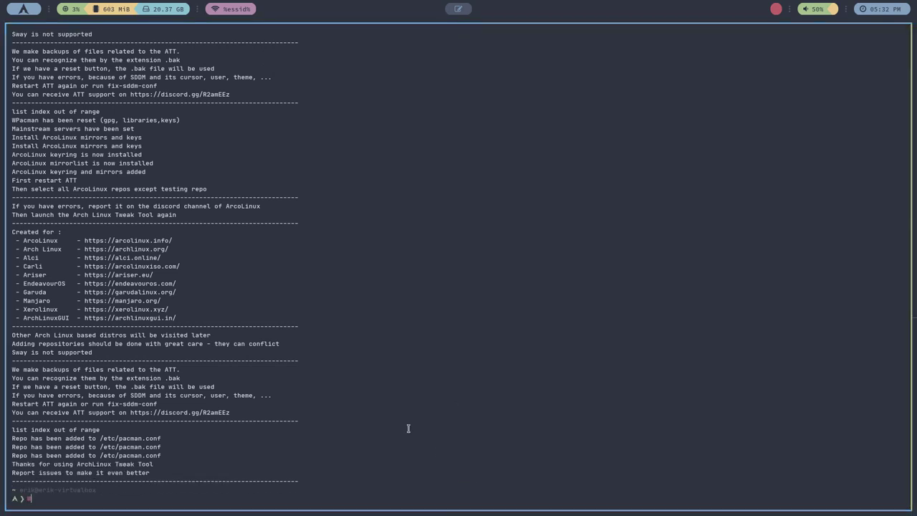
pyautogui.write('update')
pyautogui.press('Return')
pyautogui.write('****')
pyautogui.press('Return')
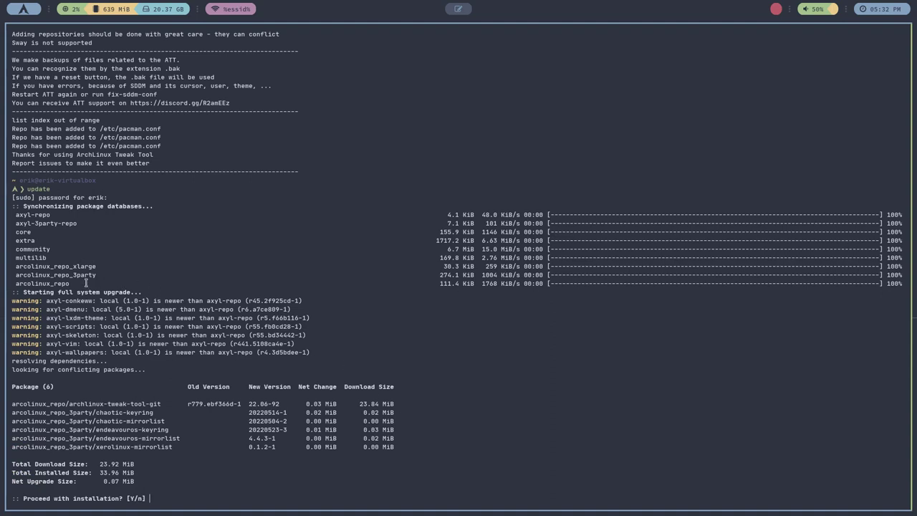
# Review the upgrade list, including archlinux-tweak-tool-git 22.06-92 and the keyrings, and confirm with y.
pyautogui.moveTo(87, 282); pyautogui.dragTo(5, 265)
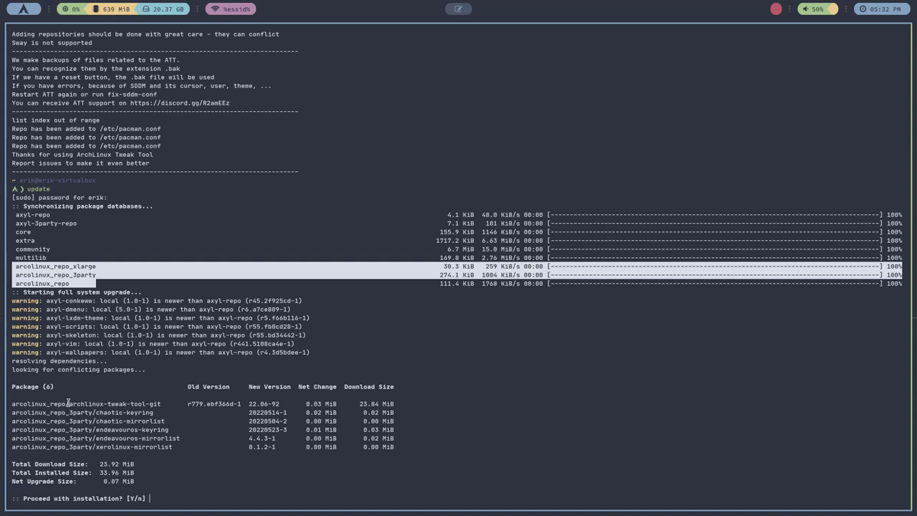
pyautogui.moveTo(187, 403); pyautogui.dragTo(250, 403)
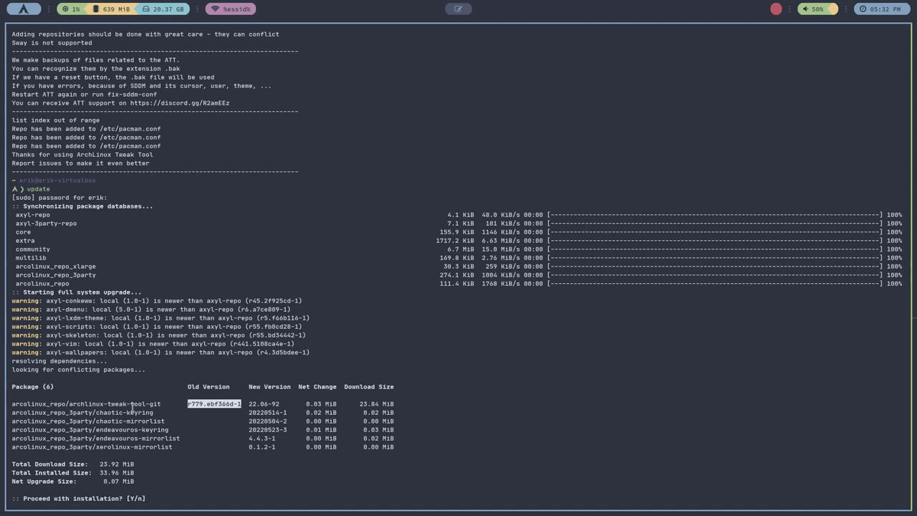
pyautogui.moveTo(12, 403); pyautogui.dragTo(164, 403)
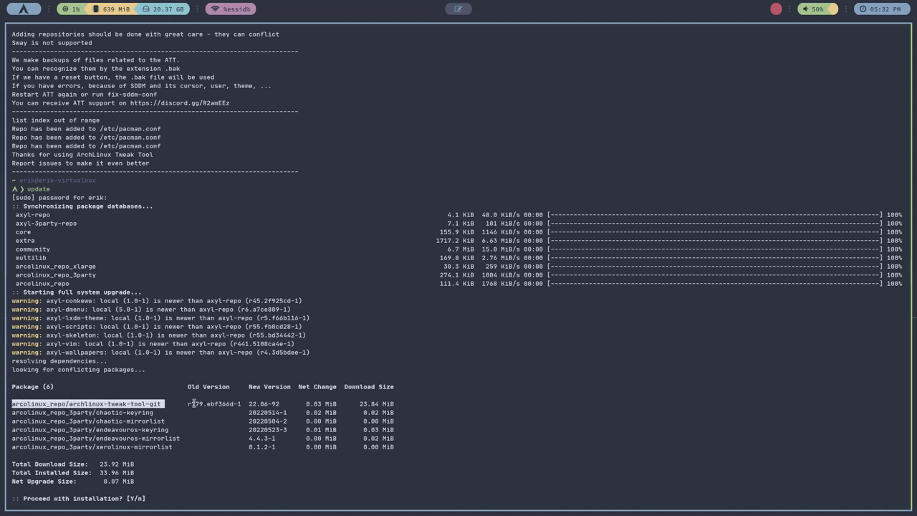
pyautogui.moveTo(250, 403); pyautogui.dragTo(279, 403)
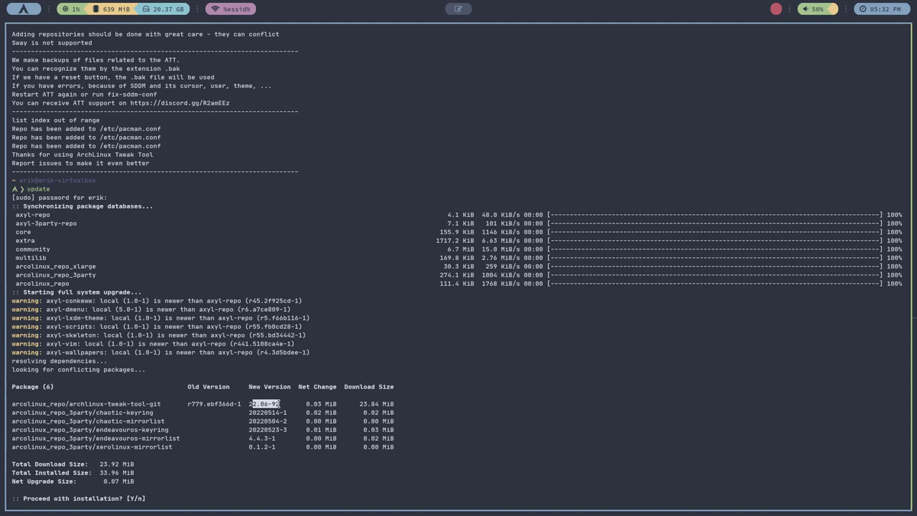
pyautogui.moveTo(107, 411); pyautogui.dragTo(158, 421)
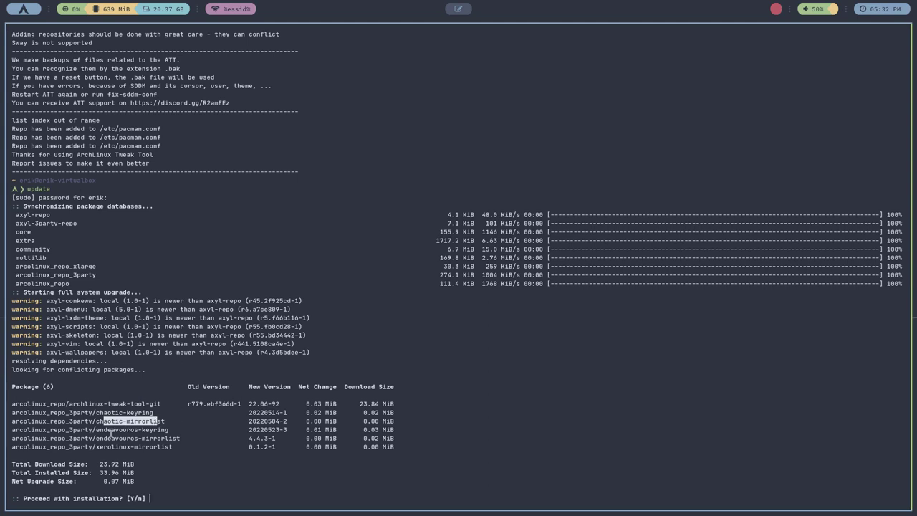
pyautogui.moveTo(111, 429); pyautogui.dragTo(150, 447)
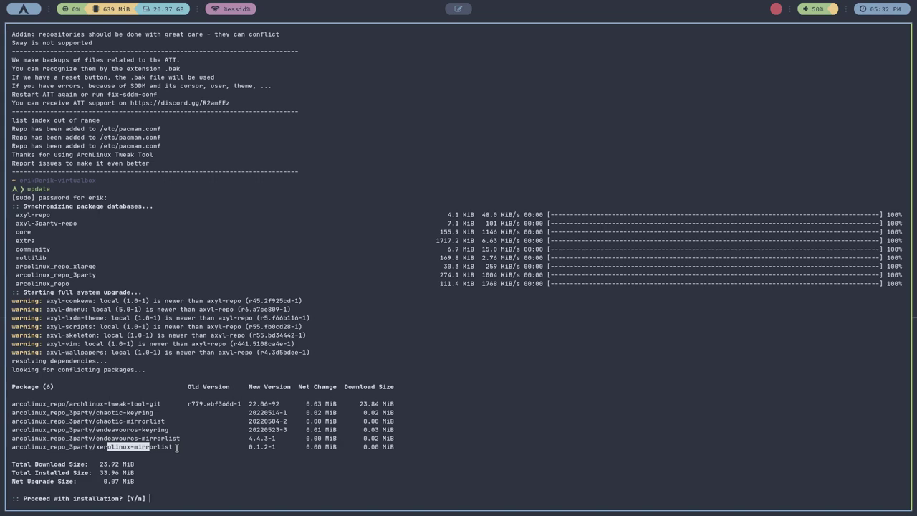
pyautogui.write('y')
pyautogui.press('Return')
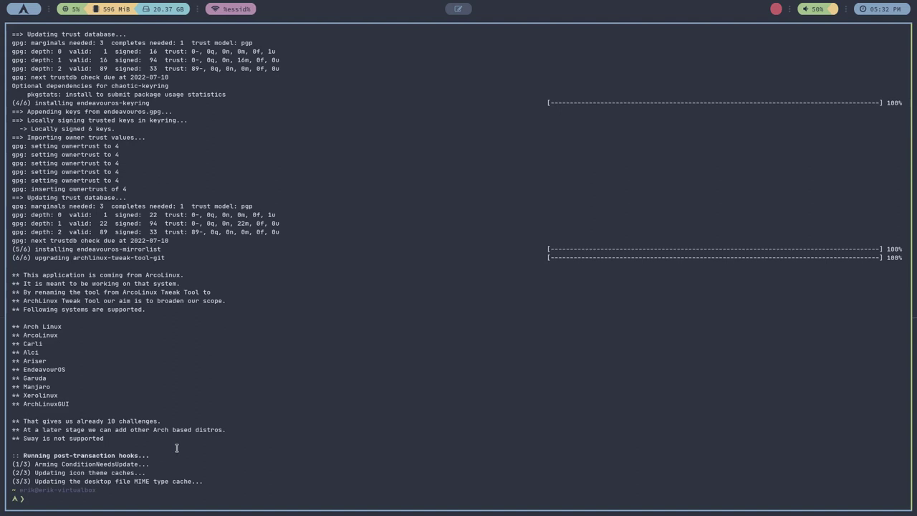
# Relaunch ArchLinux Tweak Tool with the archlinux-tweak-tool command.
pyautogui.write('arch')
pyautogui.press('Right')
pyautogui.press('Return')
pyautogui.press('Return')
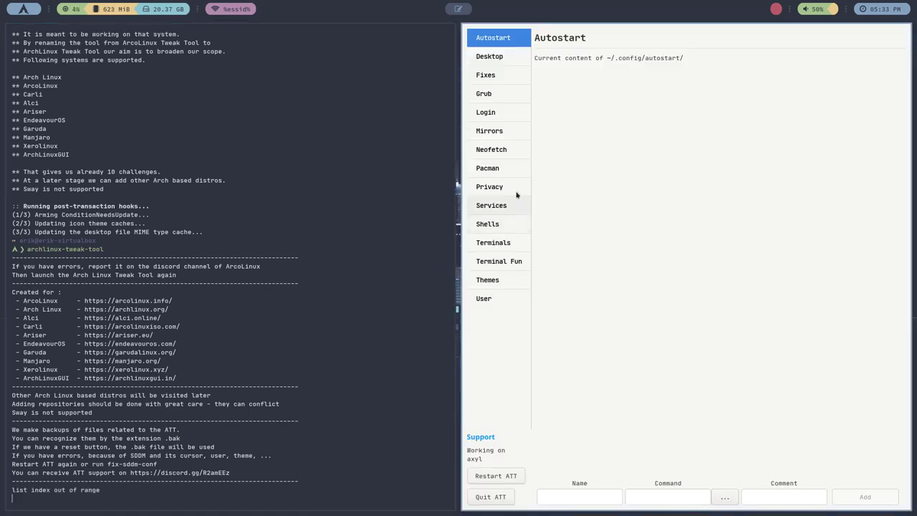
# Navigate the Tweak Tool from the Pacman page through Fixes to the Grub settings page.
pyautogui.click(510, 173)
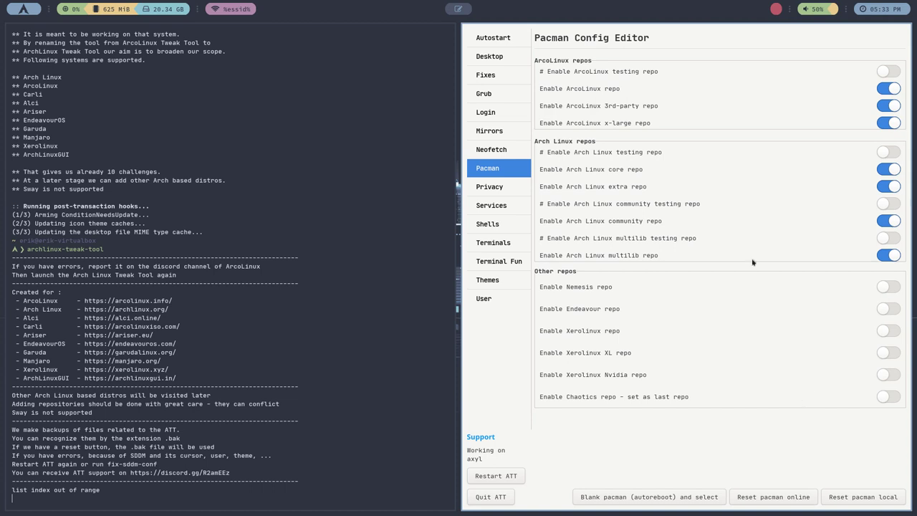
pyautogui.click(498, 77)
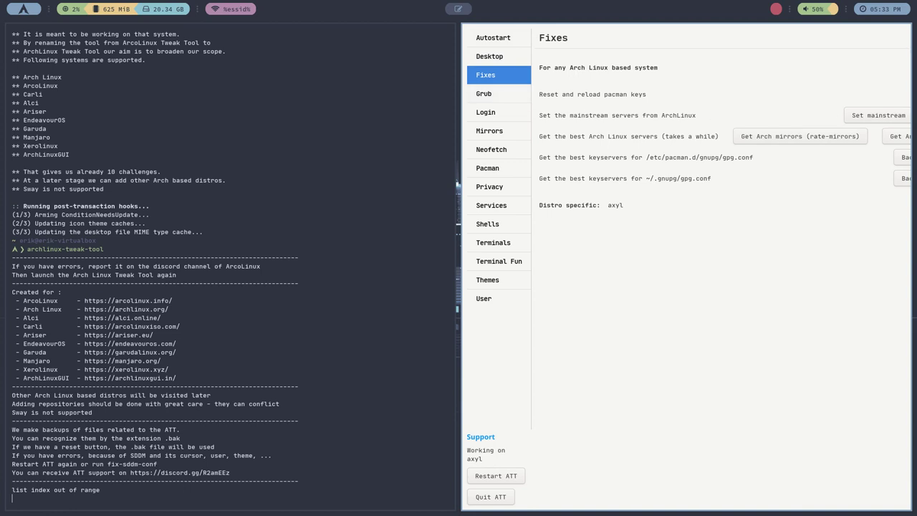
pyautogui.click(494, 93)
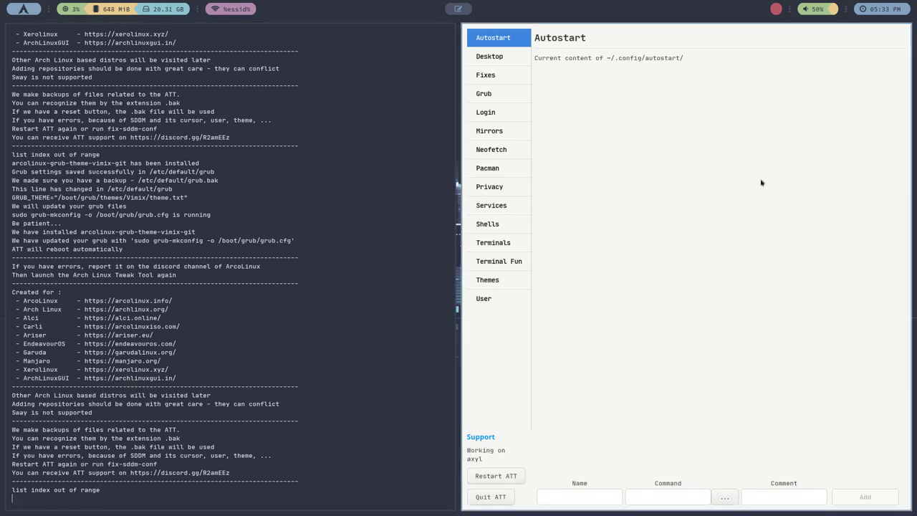
# On the Grub page, preview several wallpaper thumbnails, including blue-feather and purple wave.
pyautogui.click(494, 94)
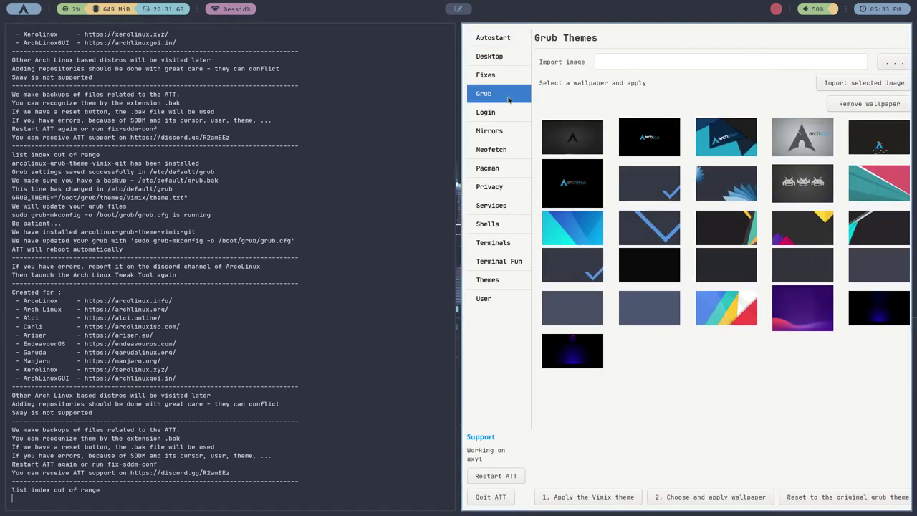
pyautogui.click(655, 187)
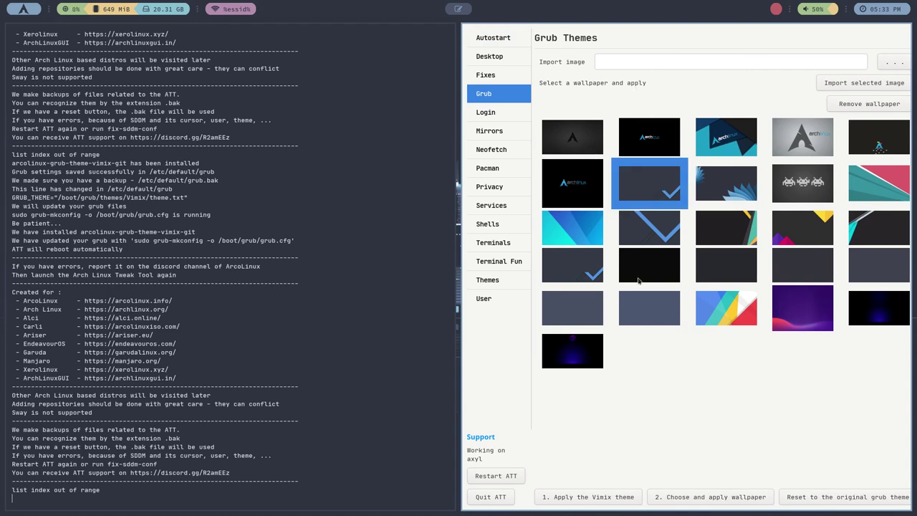
pyautogui.click(739, 179)
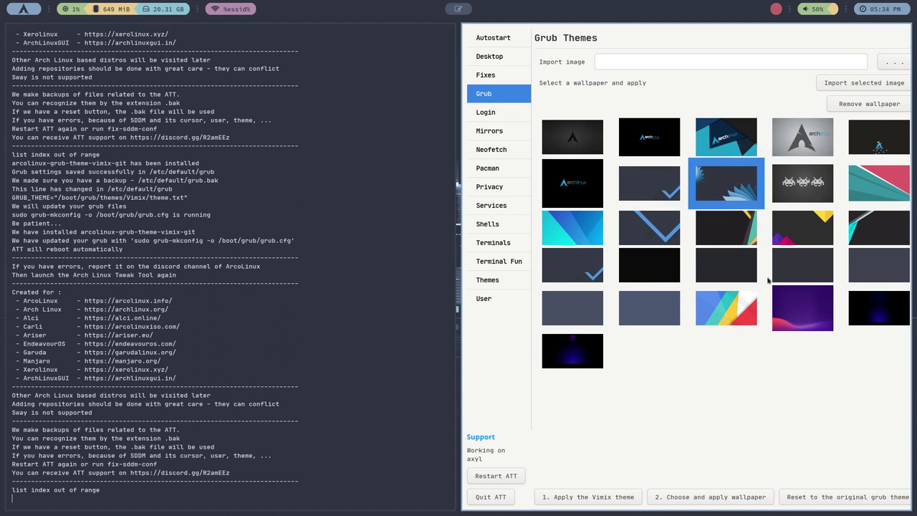
pyautogui.click(802, 266)
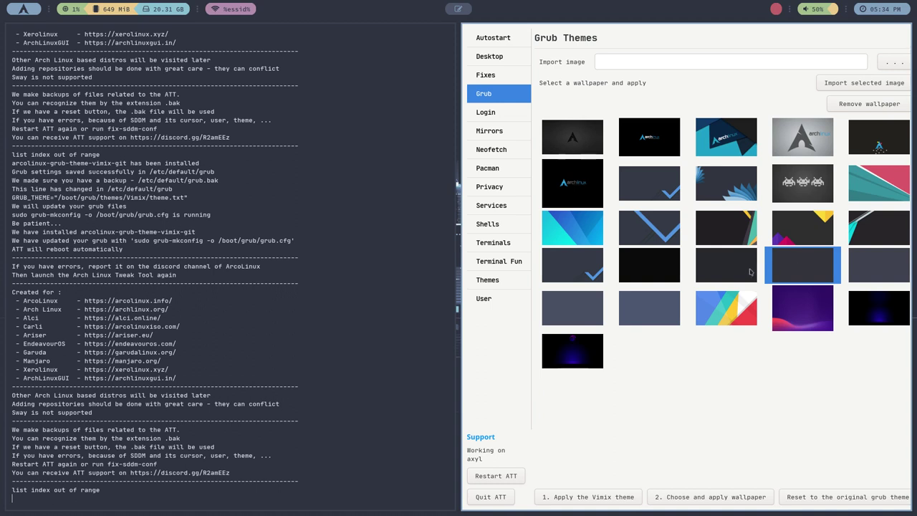
pyautogui.click(740, 273)
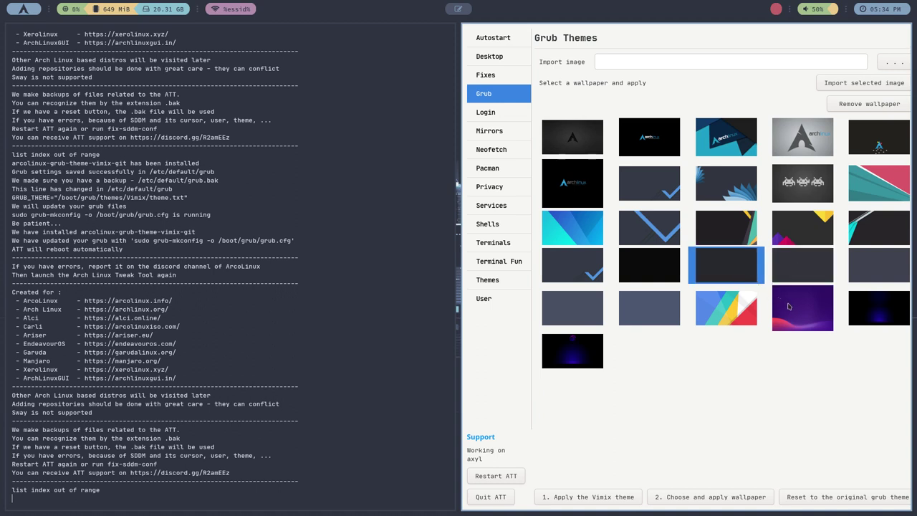
pyautogui.click(790, 307)
pyautogui.click(871, 306)
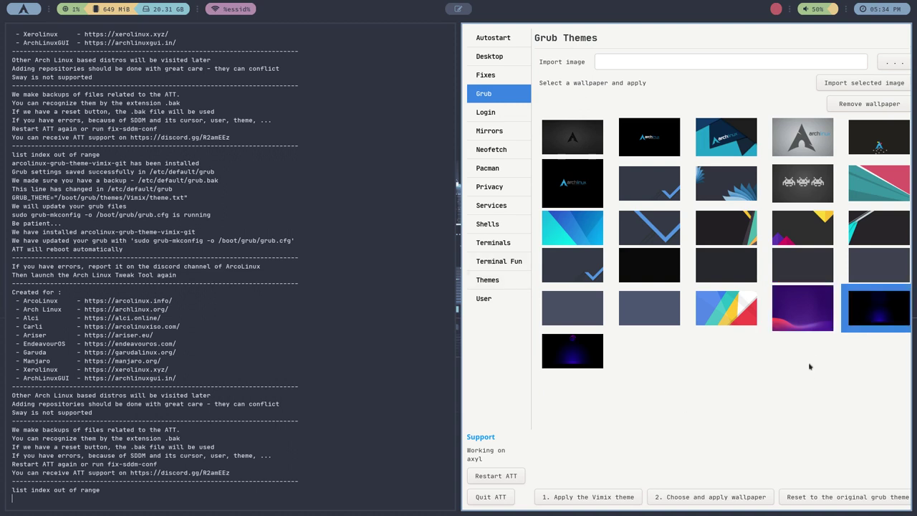
pyautogui.click(815, 58)
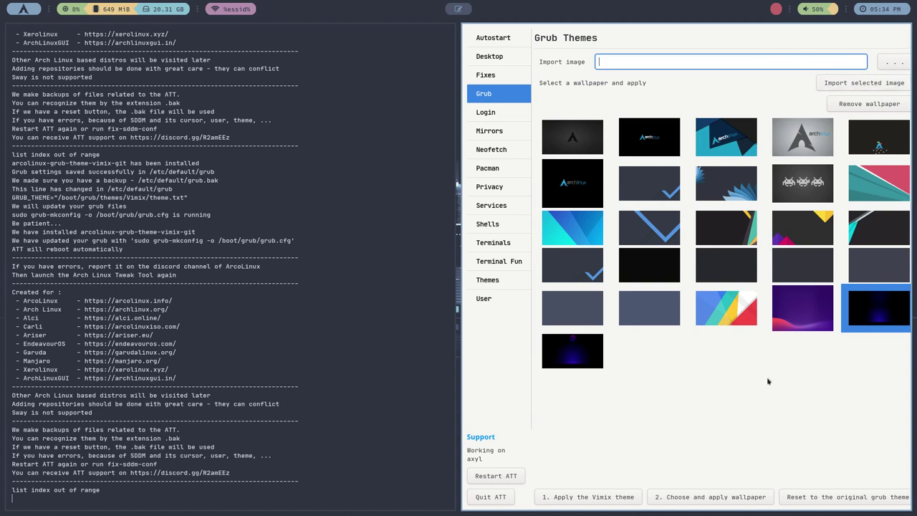
# Apply the Vimix GRUB theme, save blue-feather as the GRUB wallpaper, and quit the Tweak Tool.
pyautogui.click(621, 497)
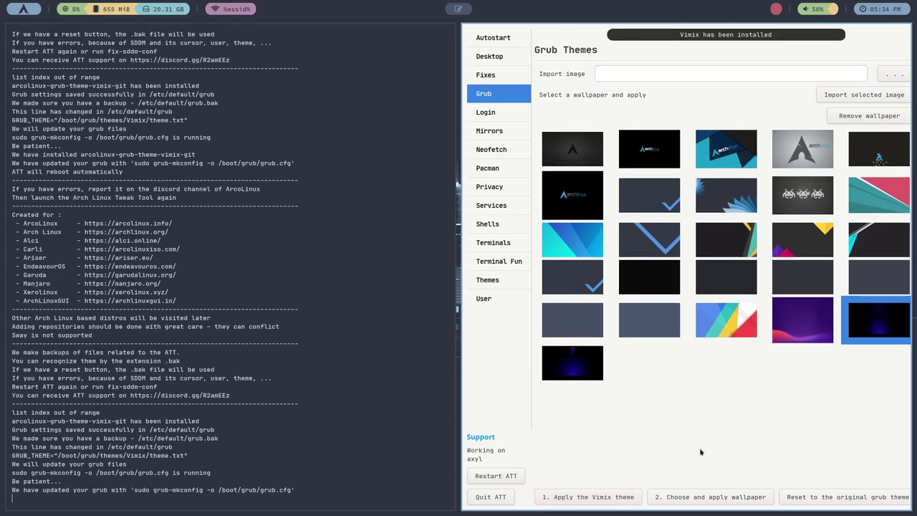
pyautogui.click(720, 183)
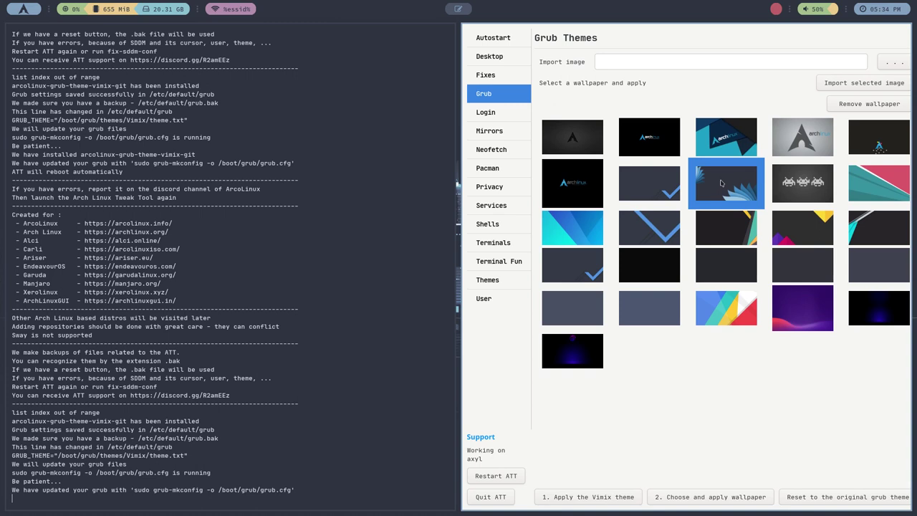
pyautogui.click(716, 497)
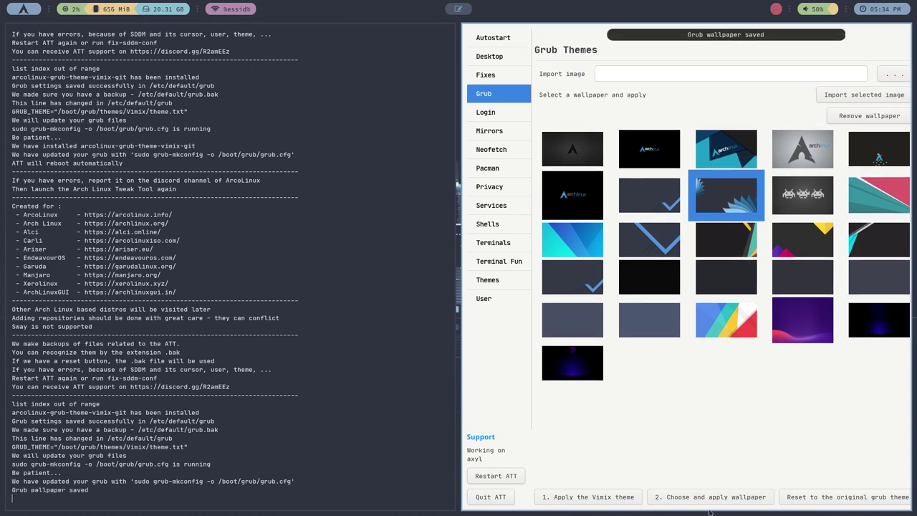
pyautogui.click(490, 496)
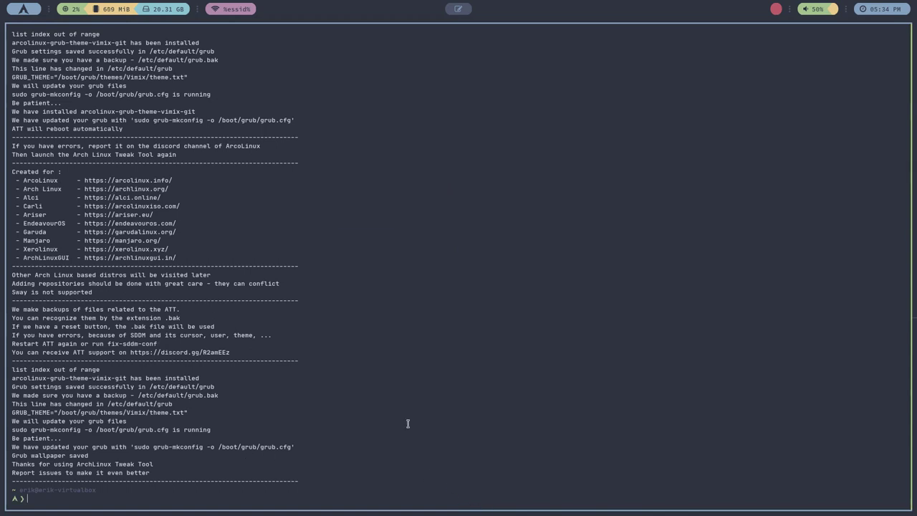
# Reboot the Axyl guest from the Super+Shift+E power menu's Reboot option.
pyautogui.press('super+shift+e')
pyautogui.press('Down')
pyautogui.press('Return')
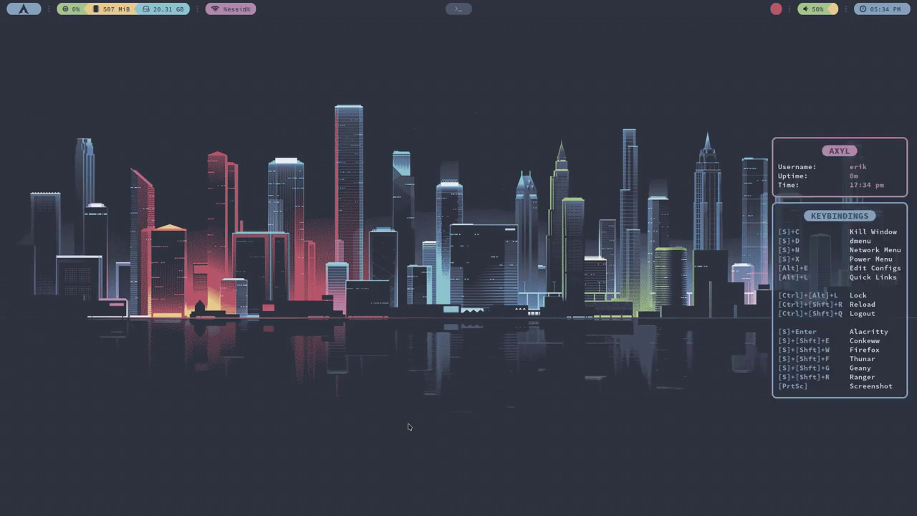
# Open and close Alacritty twice, leaving one full-screen terminal open.
pyautogui.press('super+Return')
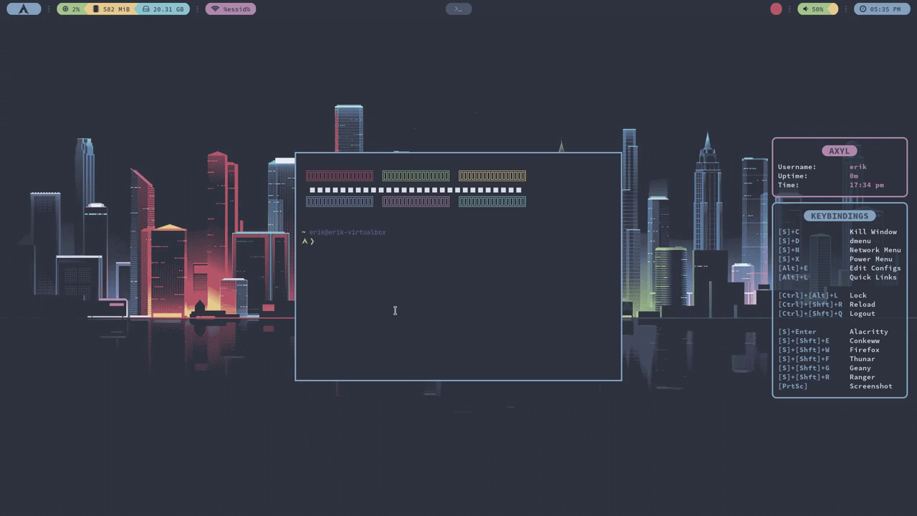
pyautogui.press('super+c')
pyautogui.press('super+Return')
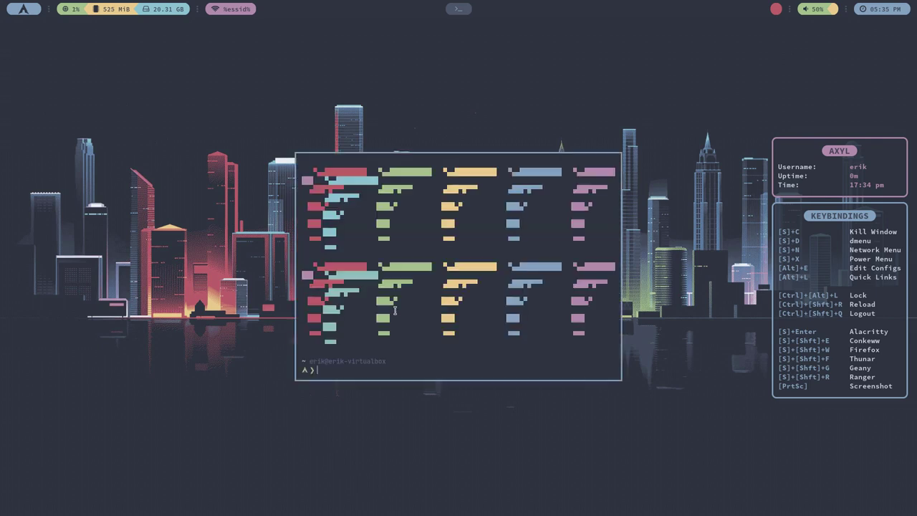
pyautogui.press('super+c')
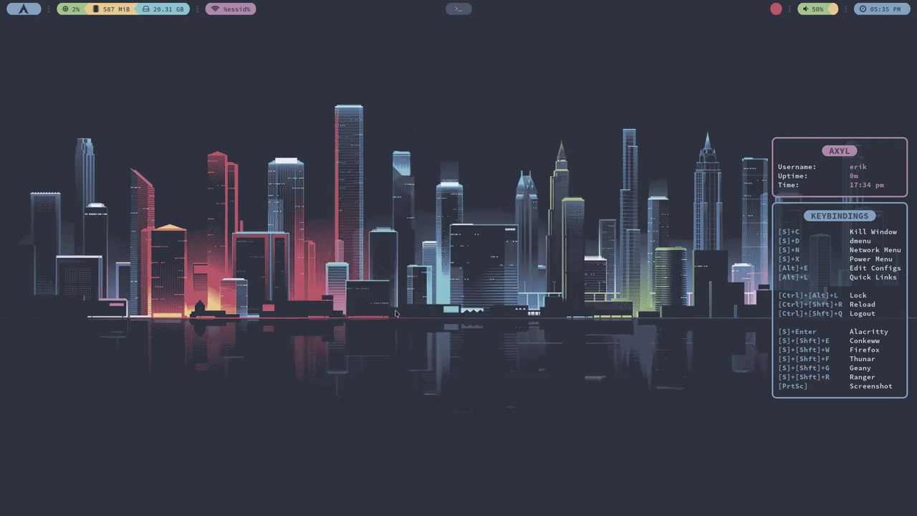
pyautogui.press('super+Return')
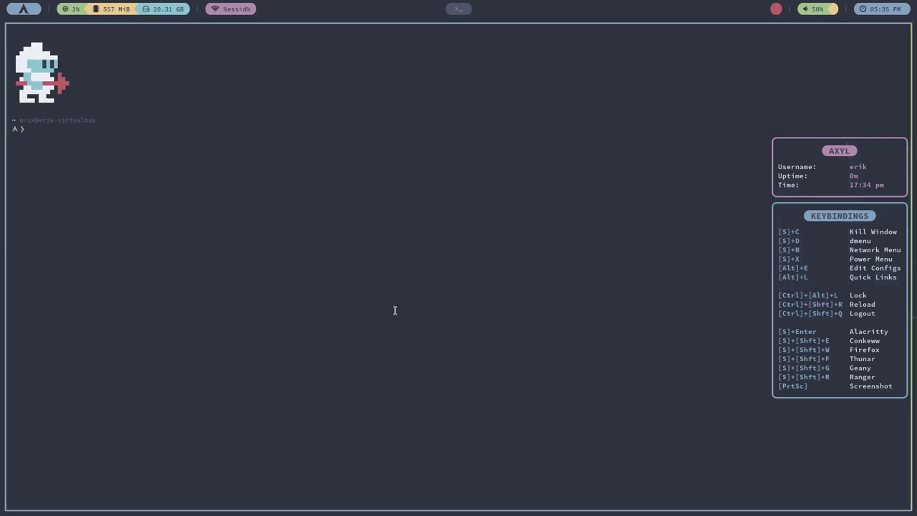
# Open two extra tiled terminals, then close them again.
pyautogui.press('super+Return')
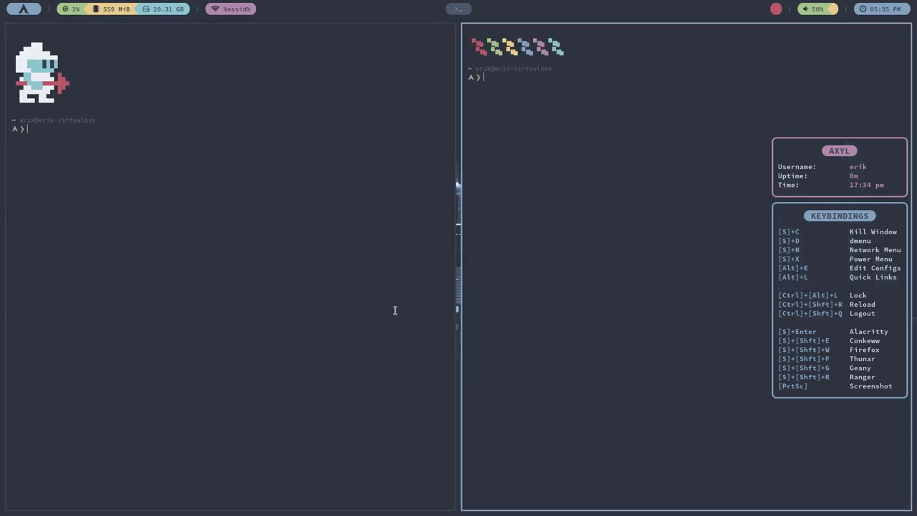
pyautogui.press('super+Return')
pyautogui.press('super+Return')
pyautogui.press('super+Return')
pyautogui.press('super+Return')
pyautogui.press('super+Return')
pyautogui.press('super+Return')
pyautogui.press('super+Return')
pyautogui.press('super+Return')
pyautogui.press('super+Return')
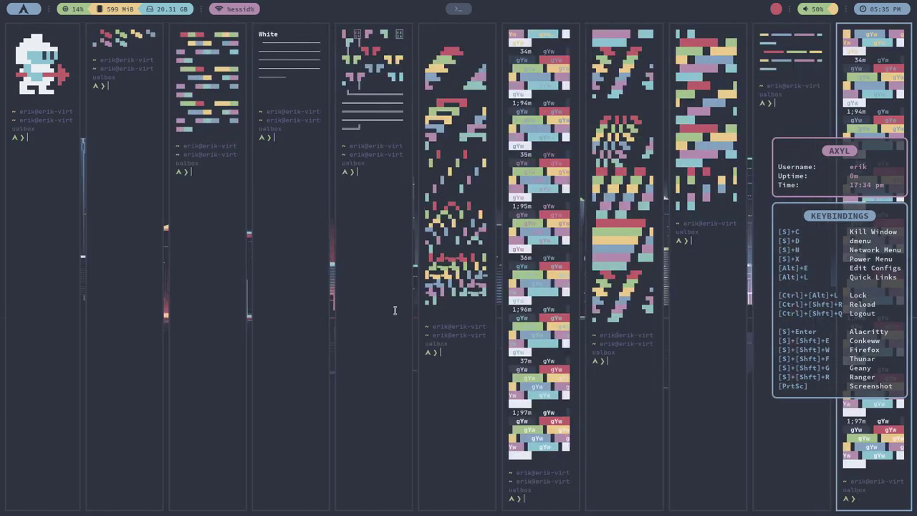
pyautogui.press('super+c')
pyautogui.press('super+c')
pyautogui.press('super+c')
pyautogui.press('super+c')
pyautogui.press('super+c')
pyautogui.press('super+c')
pyautogui.press('super+c')
pyautogui.press('super+c')
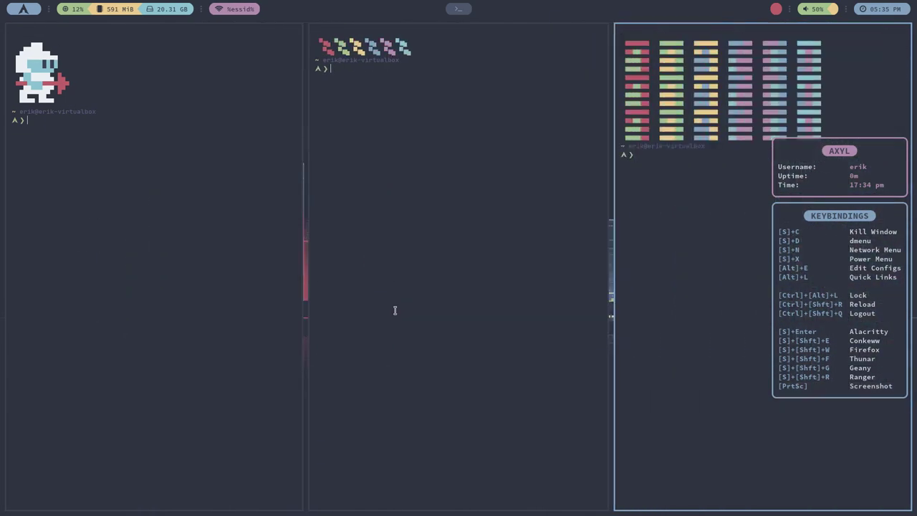
pyautogui.press('super+c')
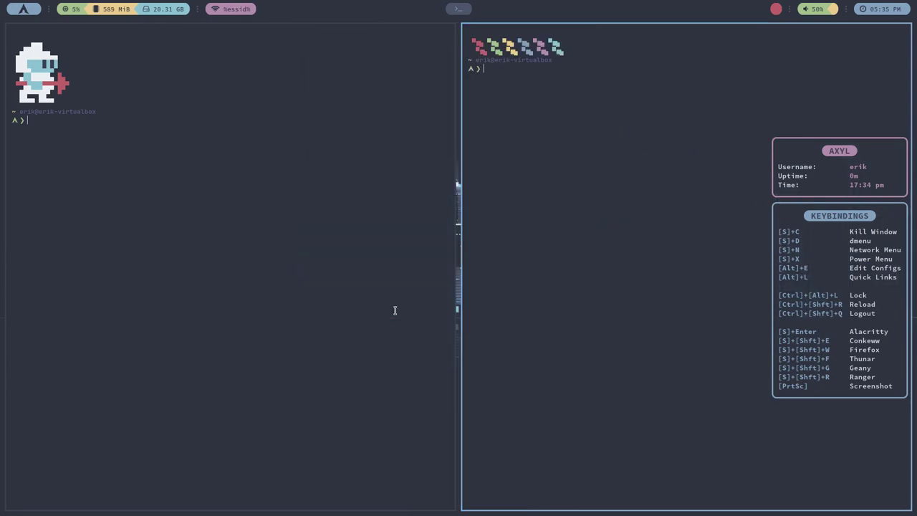
# Install autotiling via 'sudo pacman -S autotiling', then stack the terminals and open the power menu.
pyautogui.write('sudo pacman -S autotiling')
pyautogui.press('Return')
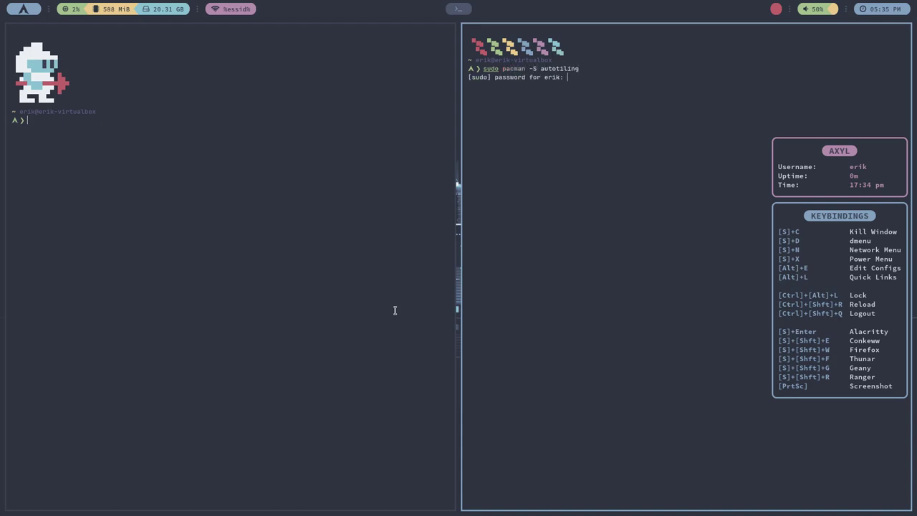
pyautogui.write('***')
pyautogui.press('Return')
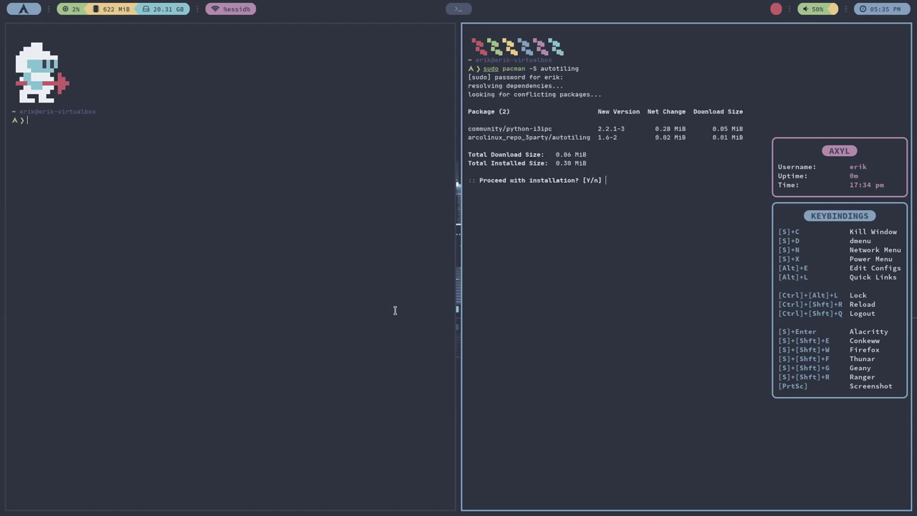
pyautogui.press('Return')
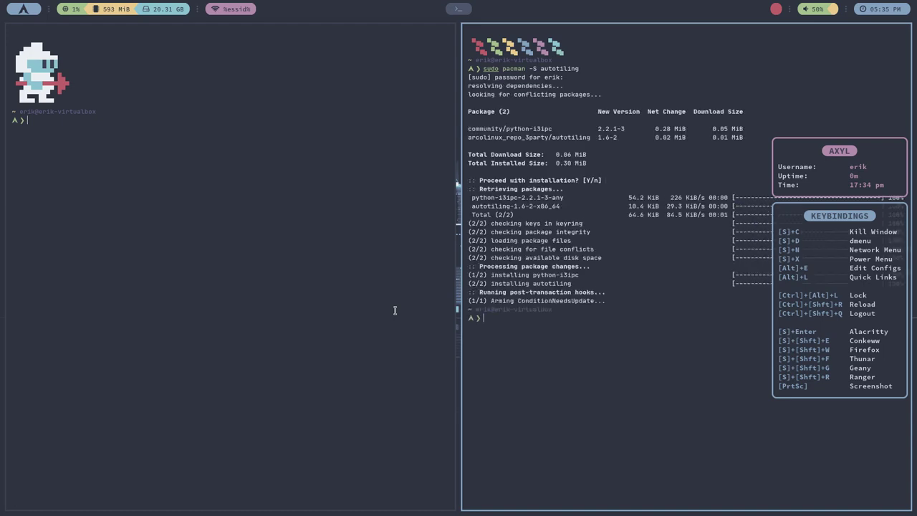
pyautogui.press('super+s')
pyautogui.press('super+x')
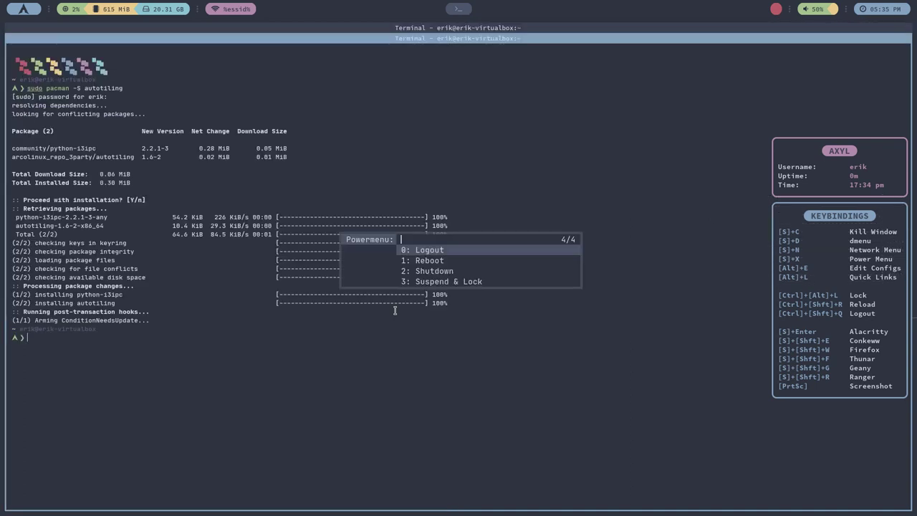
# Log out with power-menu option 0 and log back in at SDDM with the user password.
pyautogui.write('0')
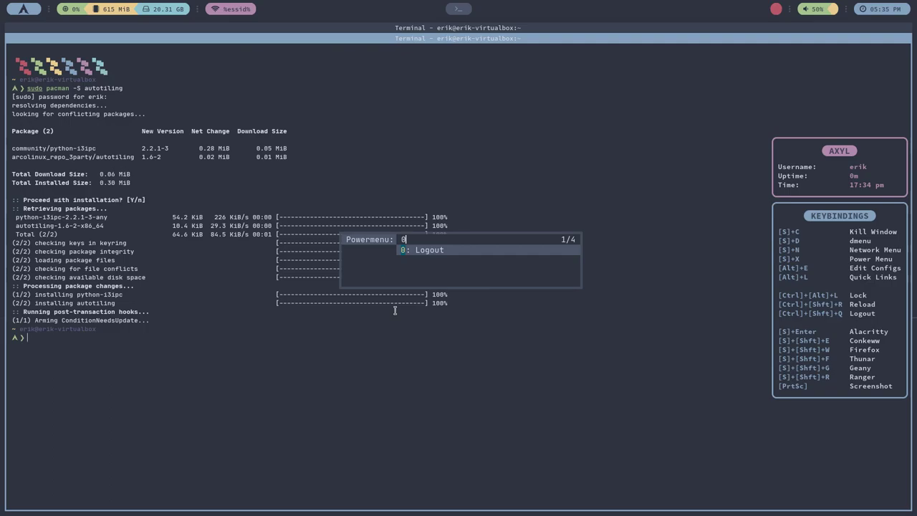
pyautogui.press('Return')
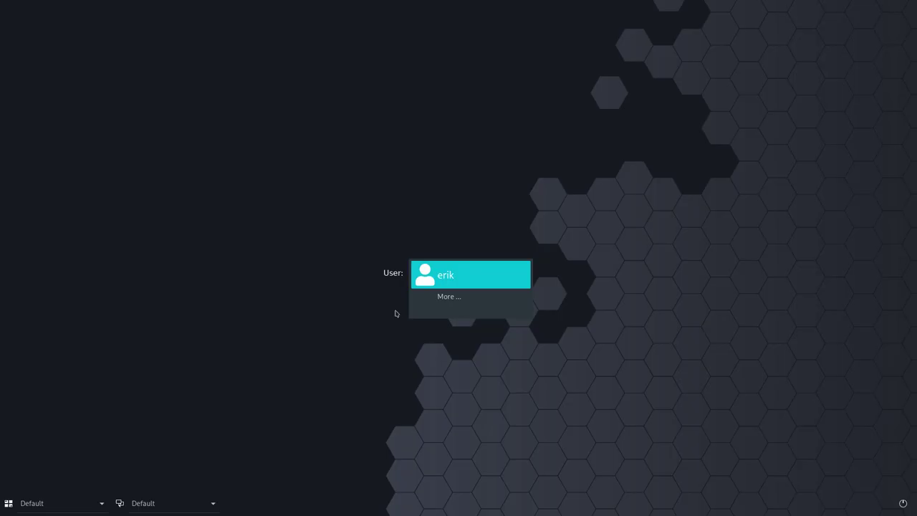
pyautogui.press('Return')
pyautogui.write('*****')
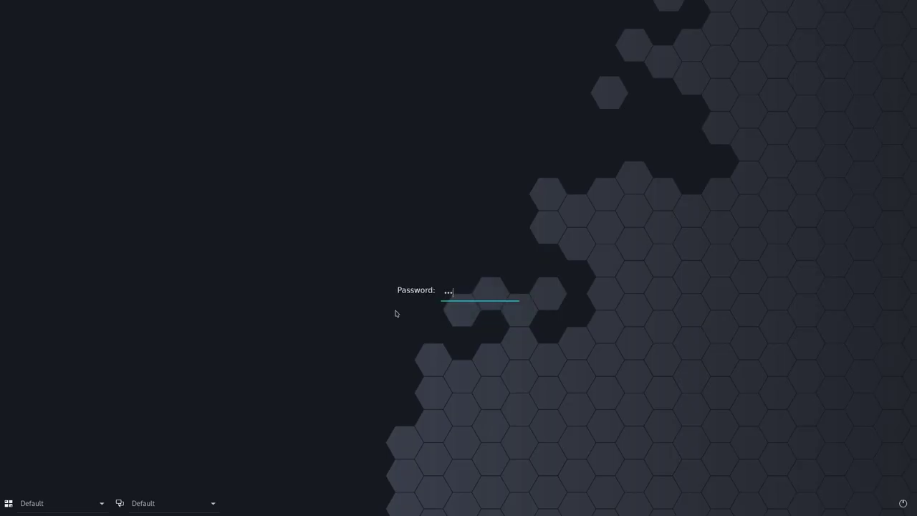
pyautogui.press('Return')
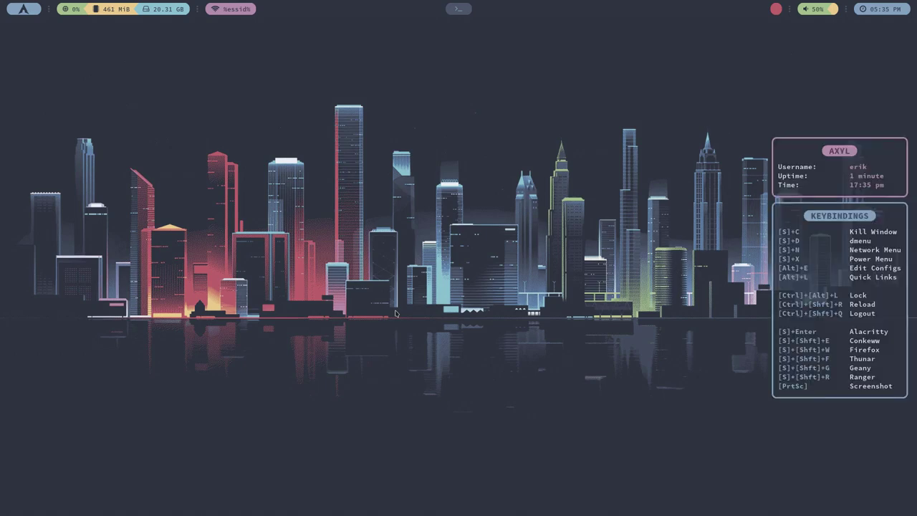
# Fill the desktop with tiled terminals by repeated Super+Enter.
pyautogui.press('super+Return')
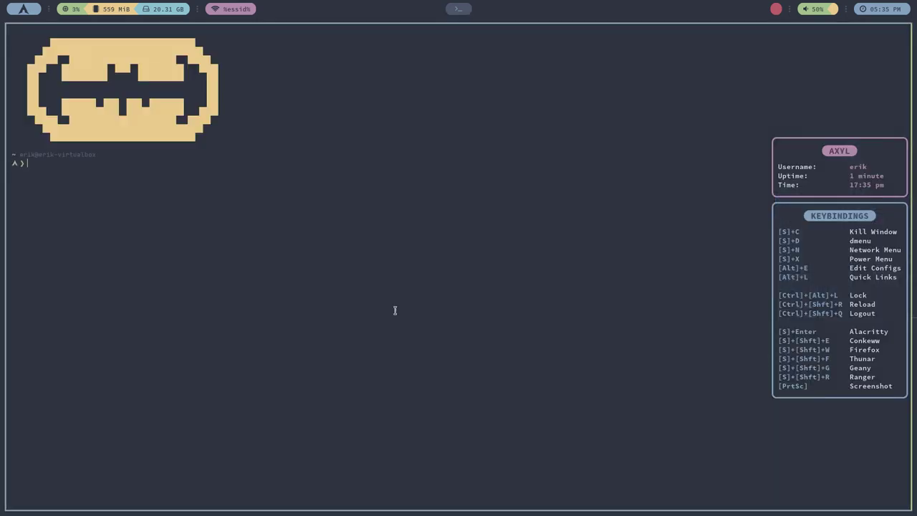
pyautogui.press('super+Return')
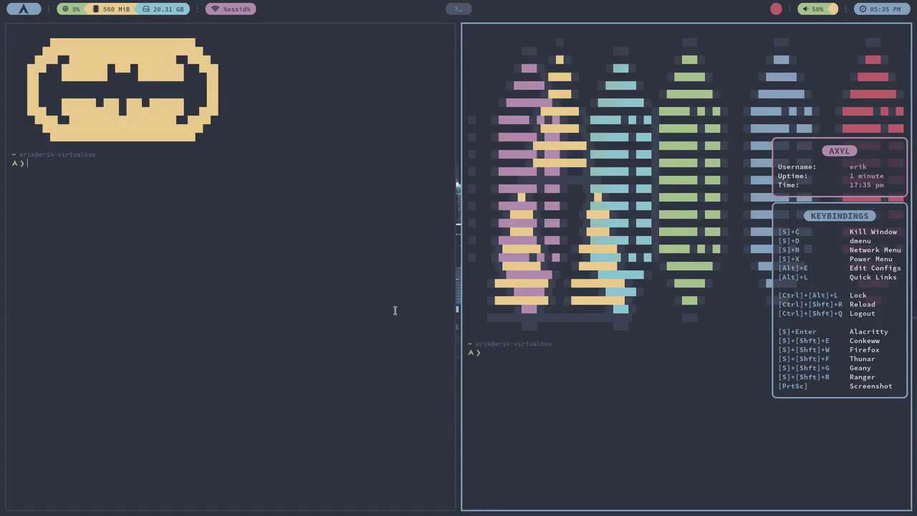
pyautogui.press('super+Return')
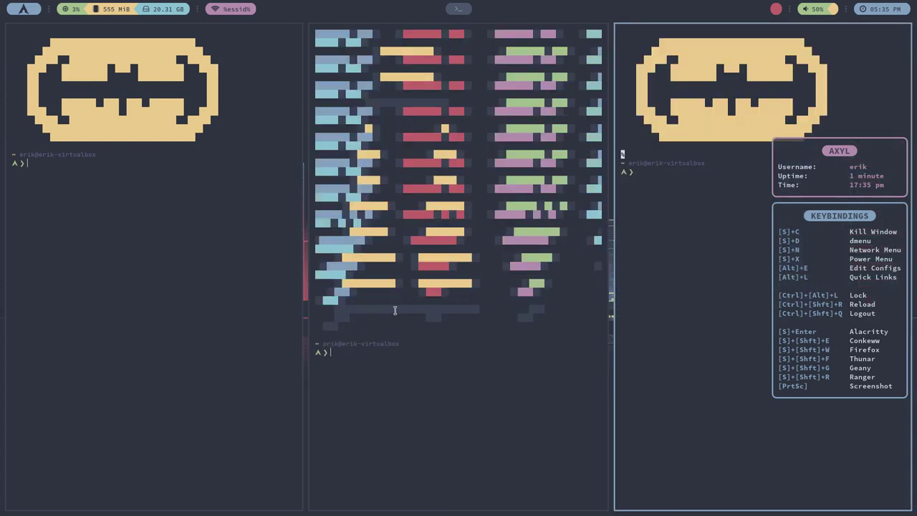
pyautogui.press('super+Return')
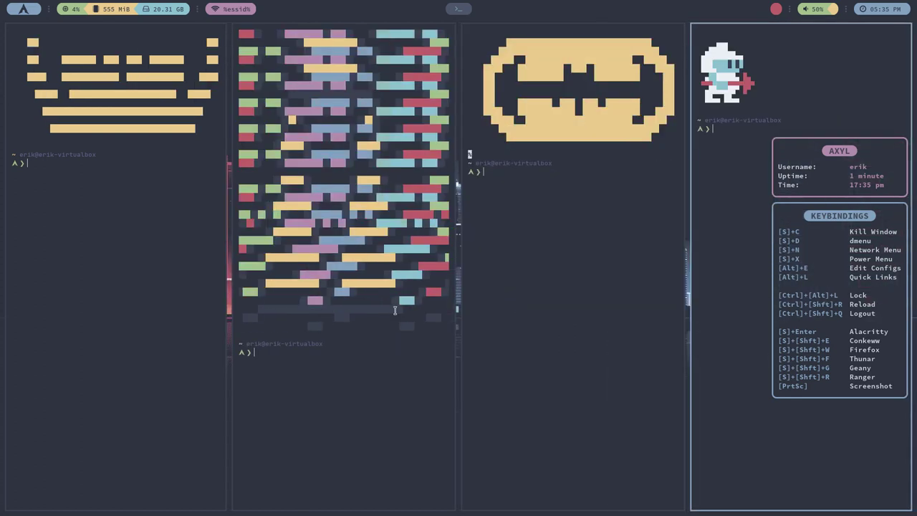
pyautogui.press('super+Return')
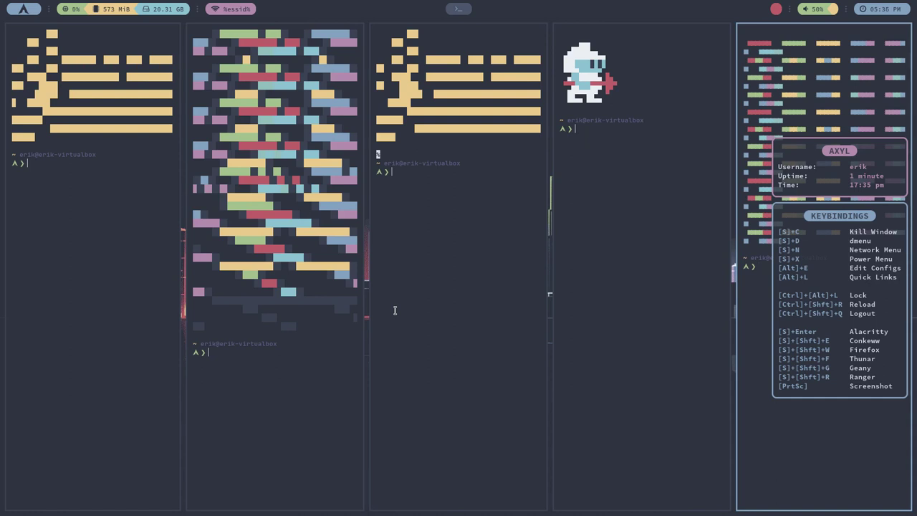
pyautogui.press('super+Return')
pyautogui.press('super+Return')
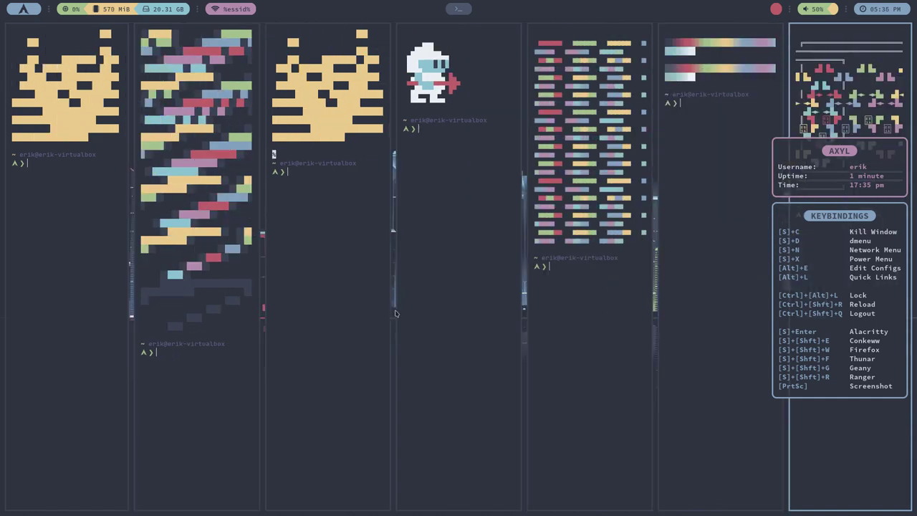
pyautogui.press('super+Return')
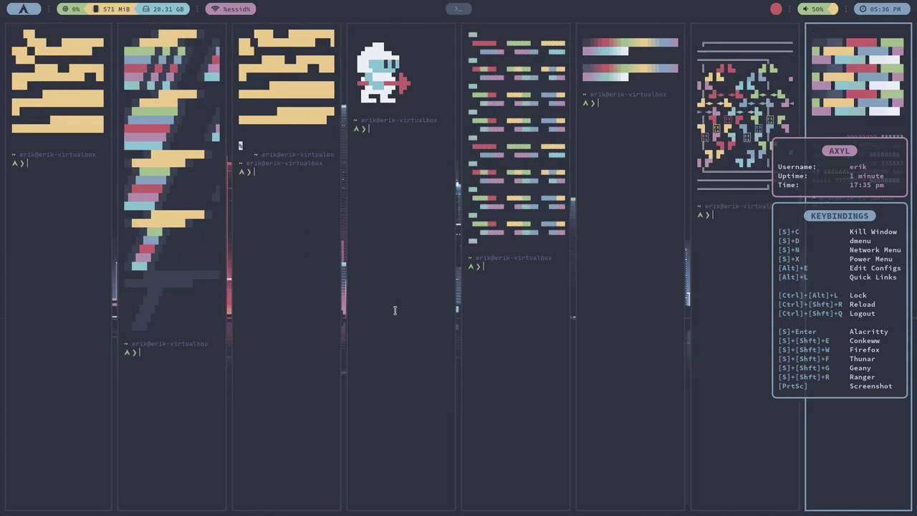
# Choose option t in the Super+X power menu to end the session.
pyautogui.press('super+x')
pyautogui.write('t')
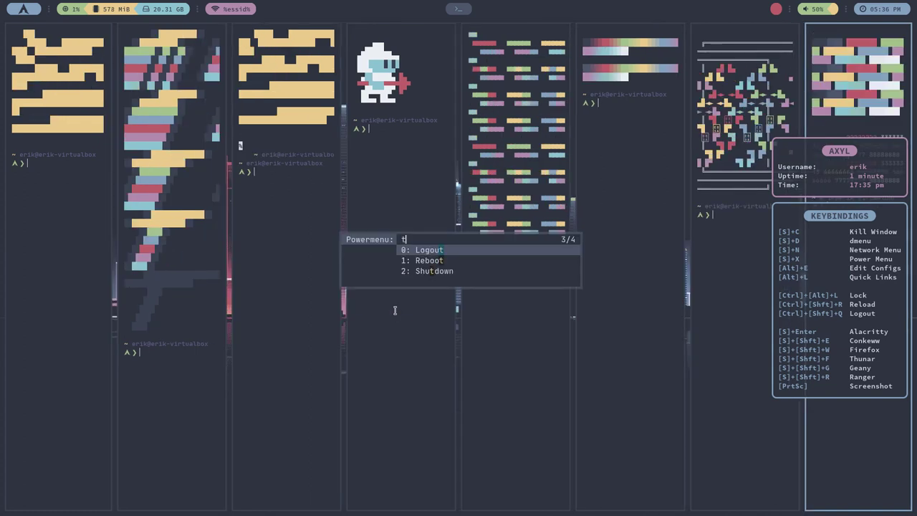
pyautogui.press('Return')
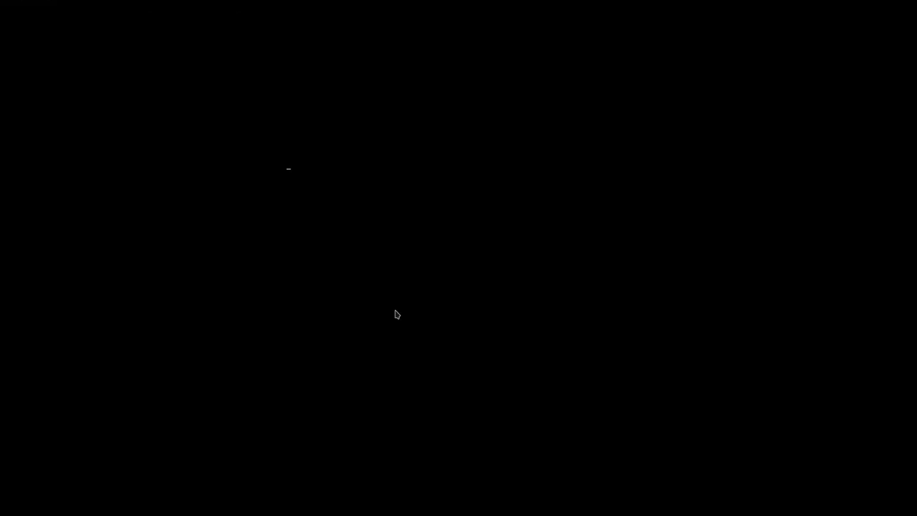
# Boot the default Axyl entry at the GRUB menu.
pyautogui.press('Return')
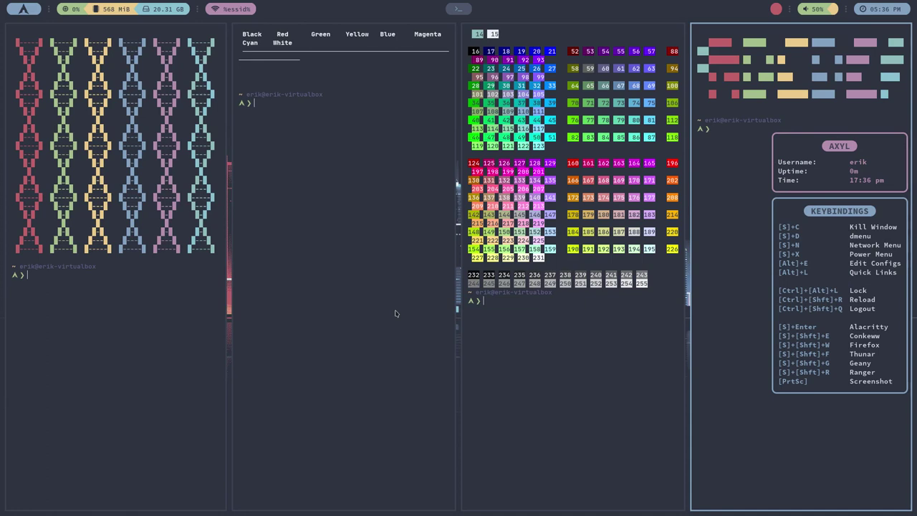
# Reinstall autotiling with 'sudo pacman -S autotiling', then discard a half-typed 'systemctl enable autovt@' command.
pyautogui.write('sudo pacman -S autotiling')
pyautogui.press('Return')
pyautogui.press('Return')
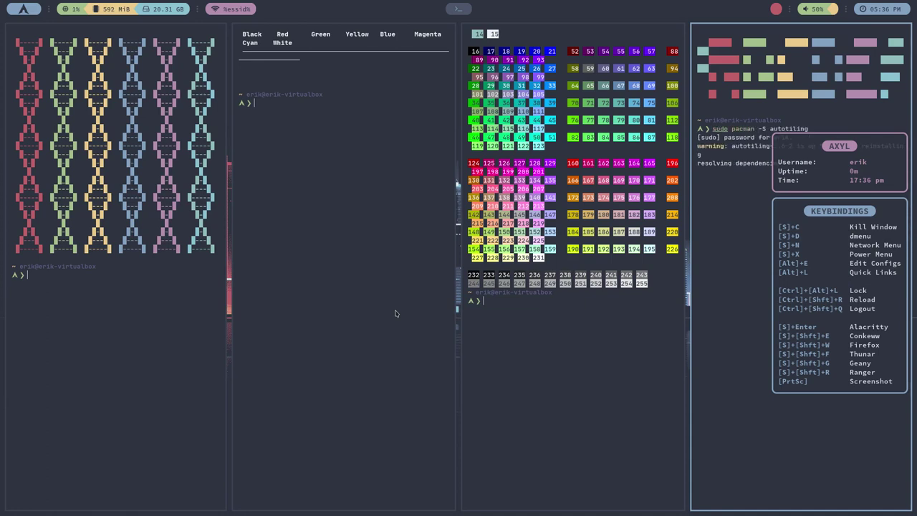
pyautogui.press('Return')
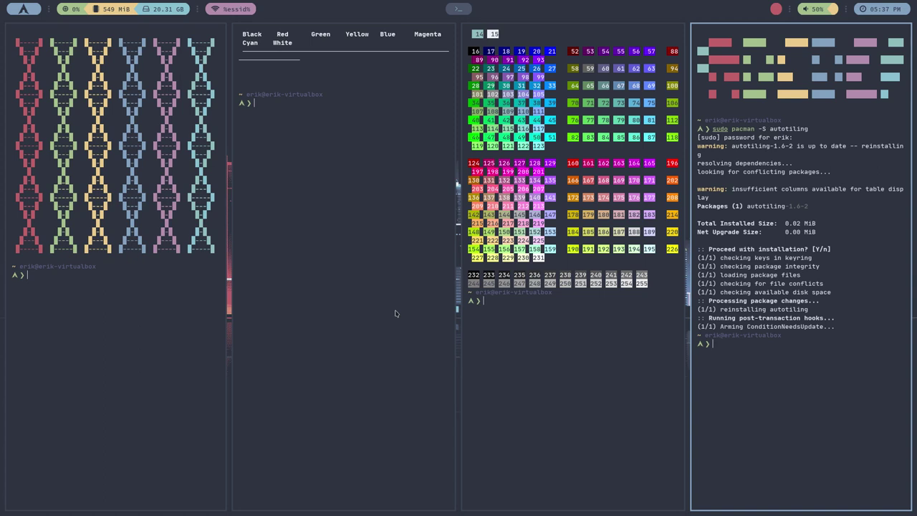
pyautogui.write('sudo systemctl enable autovt@')
pyautogui.press('BackSpace')
pyautogui.press('BackSpace')
pyautogui.press('BackSpace')
pyautogui.press('BackSpace')
pyautogui.press('BackSpace')
pyautogui.press('BackSpace')
pyautogui.press('BackSpace')
pyautogui.press('BackSpace')
pyautogui.press('BackSpace')
pyautogui.press('BackSpace')
pyautogui.press('BackSpace')
pyautogui.press('BackSpace')
pyautogui.press('BackSpace')
pyautogui.press('BackSpace')
pyautogui.press('BackSpace')
pyautogui.press('BackSpace')
pyautogui.press('BackSpace')
pyautogui.press('BackSpace')
pyautogui.press('BackSpace')
pyautogui.press('BackSpace')
# Stack the tiled terminals, try screenfetch, then run neofetch to show the system summary.
pyautogui.press('super+s')
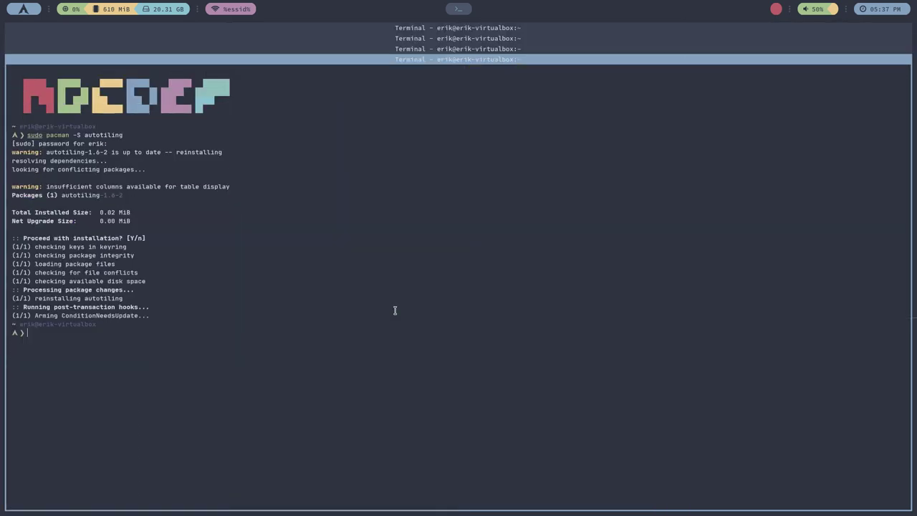
pyautogui.write('screenfetch')
pyautogui.press('Return')
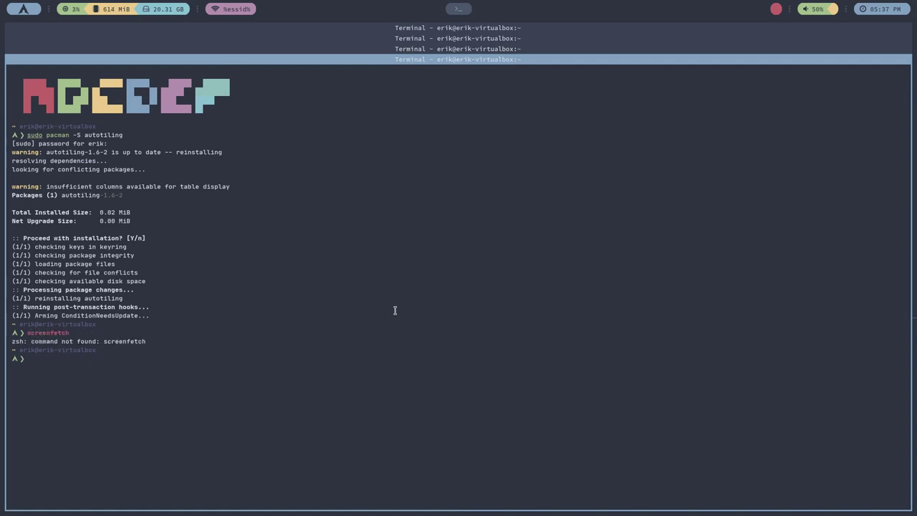
pyautogui.write('neofetch')
pyautogui.press('Return')
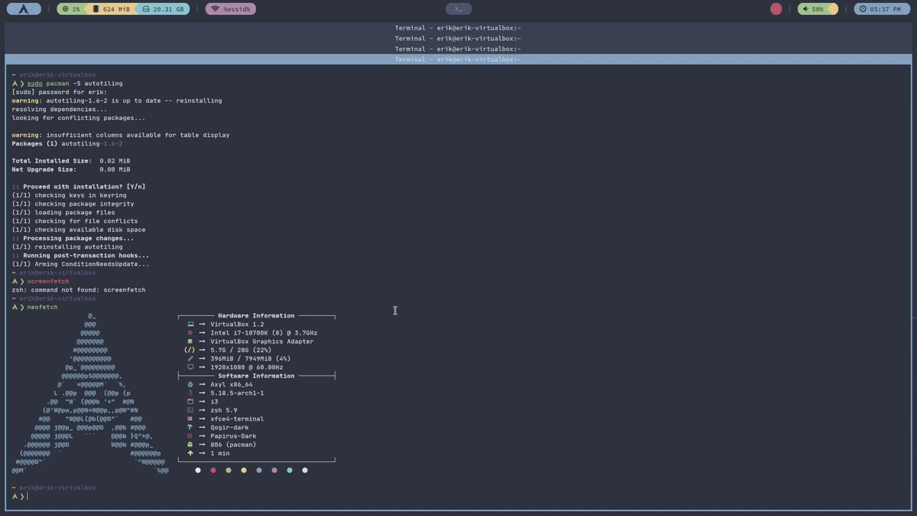
# Abandon a half-typed 'sudo pacman -R i3' command, open a floating terminal, then close all terminals.
pyautogui.write('sudo pacman')
pyautogui.press('Escape')
pyautogui.write('-R i3')
pyautogui.press('Tab')
pyautogui.press('Tab')
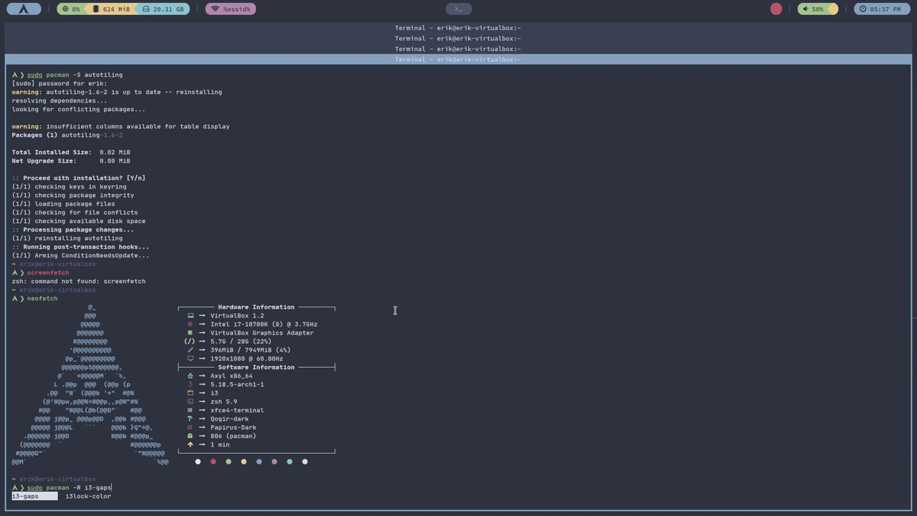
pyautogui.press('BackSpace')
pyautogui.press('BackSpace')
pyautogui.press('BackSpace')
pyautogui.press('BackSpace')
pyautogui.press('BackSpace')
pyautogui.press('BackSpace')
pyautogui.press('BackSpace')
pyautogui.press('BackSpace')
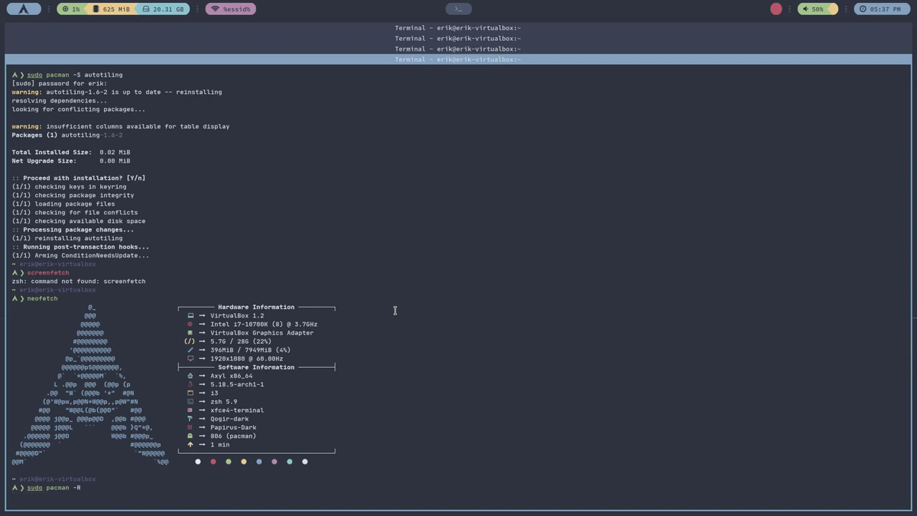
pyautogui.press('BackSpace')
pyautogui.press('BackSpace')
pyautogui.press('BackSpace')
pyautogui.press('BackSpace')
pyautogui.press('BackSpace')
pyautogui.press('BackSpace')
pyautogui.press('BackSpace')
pyautogui.press('BackSpace')
pyautogui.press('BackSpace')
pyautogui.press('BackSpace')
pyautogui.press('BackSpace')
pyautogui.press('BackSpace')
pyautogui.press('BackSpace')
pyautogui.press('BackSpace')
pyautogui.press('super+Return')
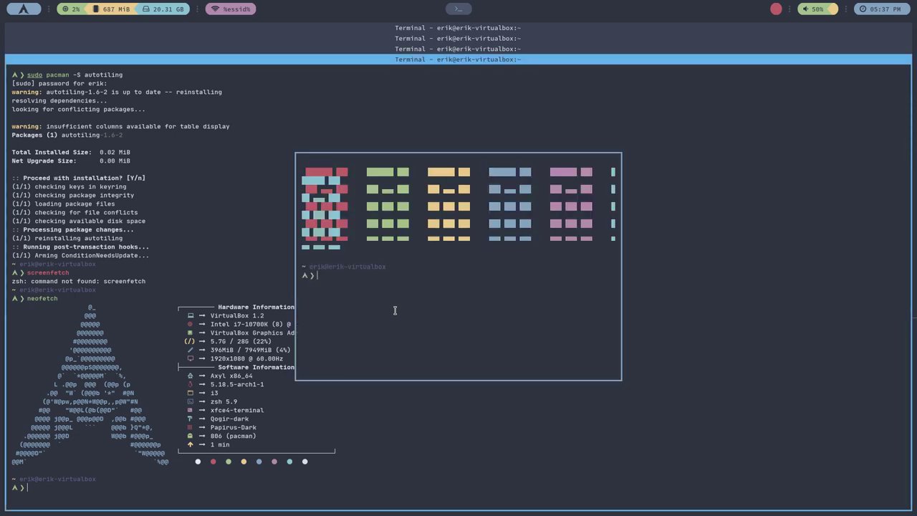
pyautogui.press('super+q')
pyautogui.press('super+q')
pyautogui.press('super+q')
pyautogui.press('super+q')
pyautogui.press('super+q')
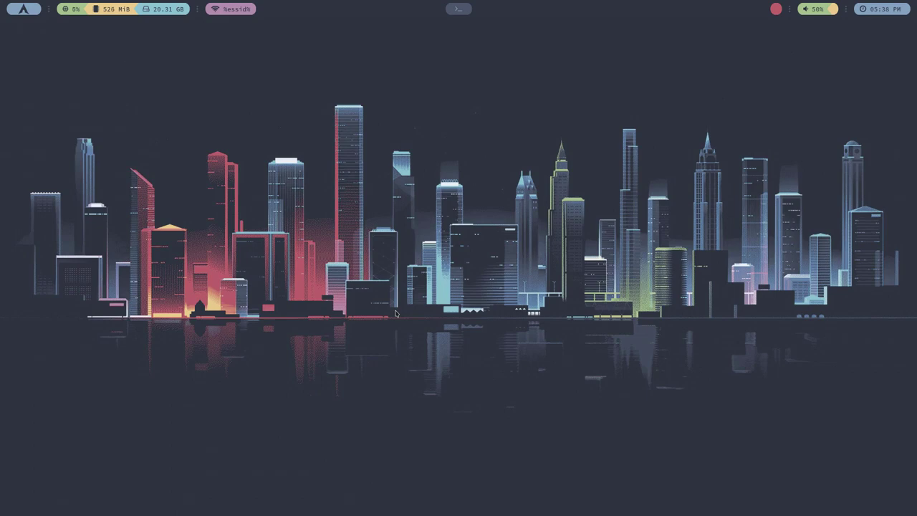
# Launch Thunar, browse from the file-system root into /etc/default, and open grub in Geany.
pyautogui.press('super+shift+e')
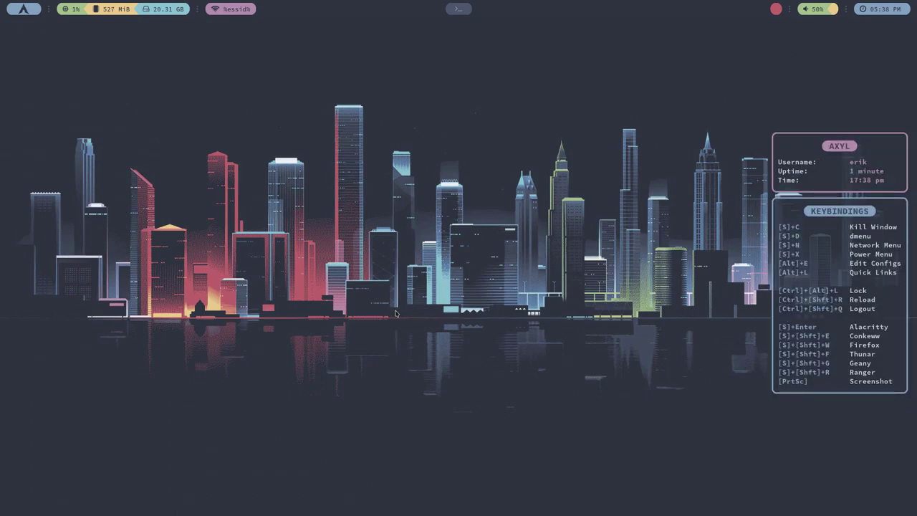
pyautogui.press('super+shift+e')
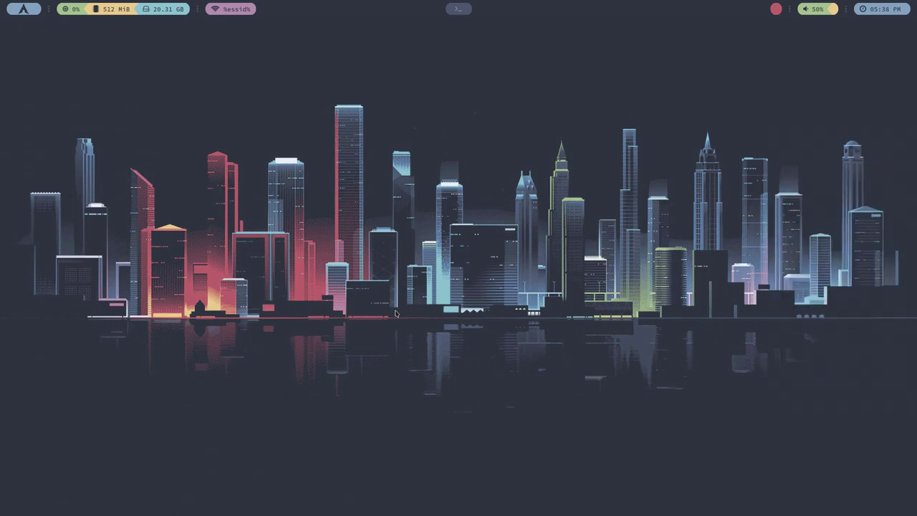
pyautogui.press('super+e')
pyautogui.click(471, 10)
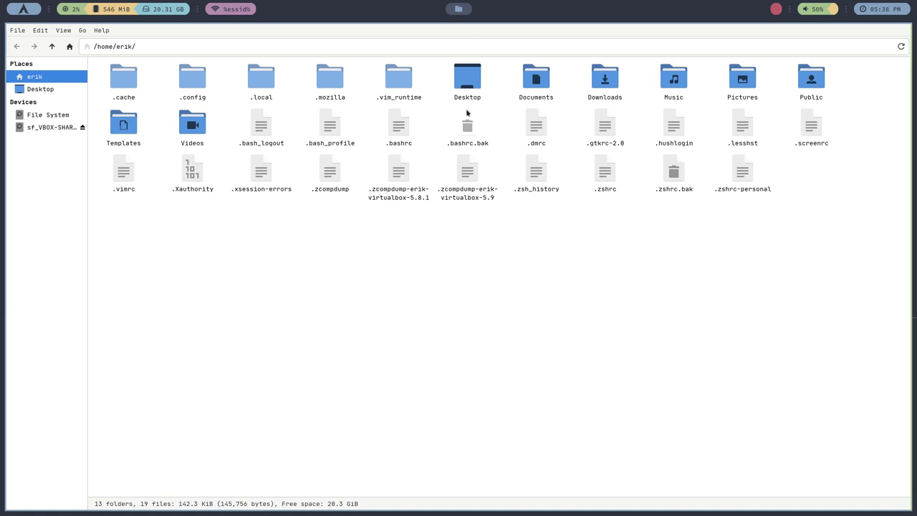
pyautogui.click(48, 115)
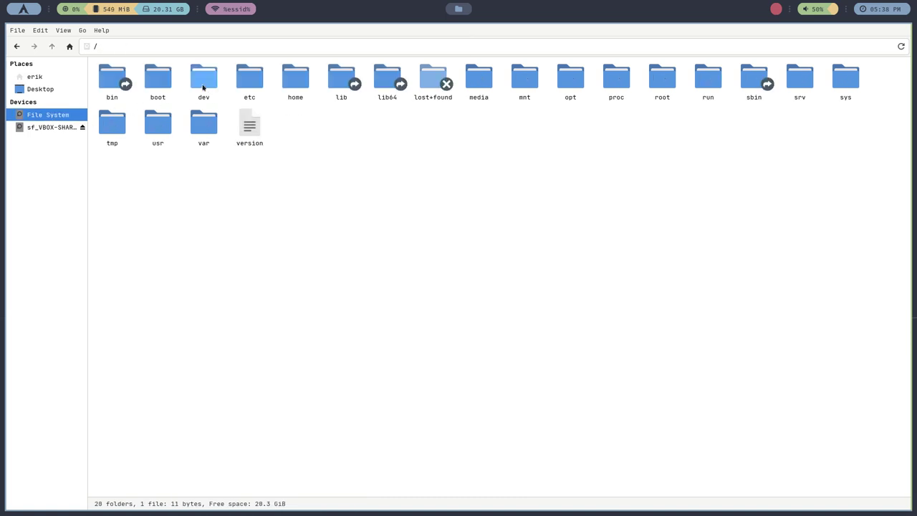
pyautogui.click(158, 78)
pyautogui.doubleClick(249, 77)
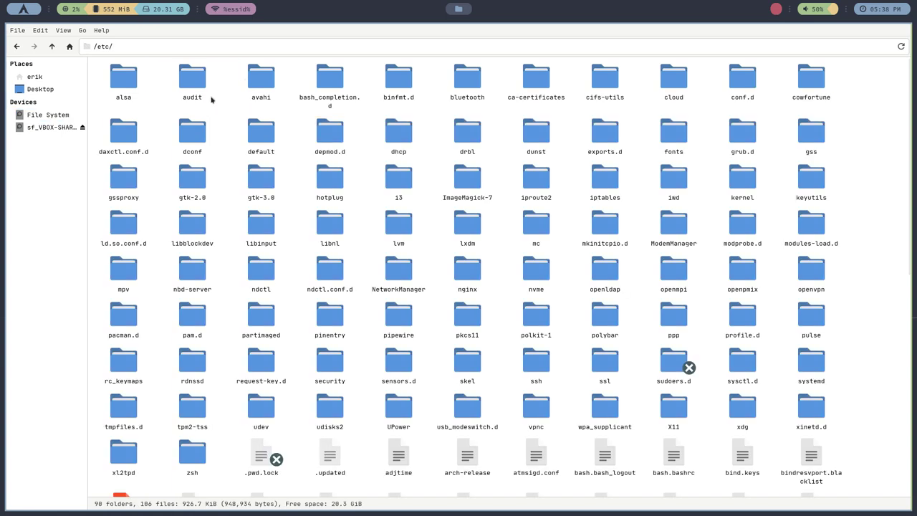
pyautogui.doubleClick(259, 136)
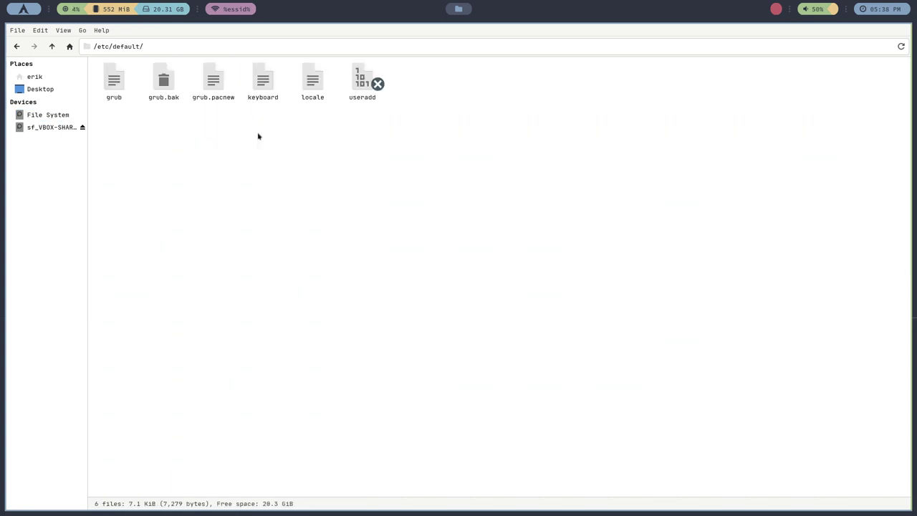
pyautogui.doubleClick(116, 82)
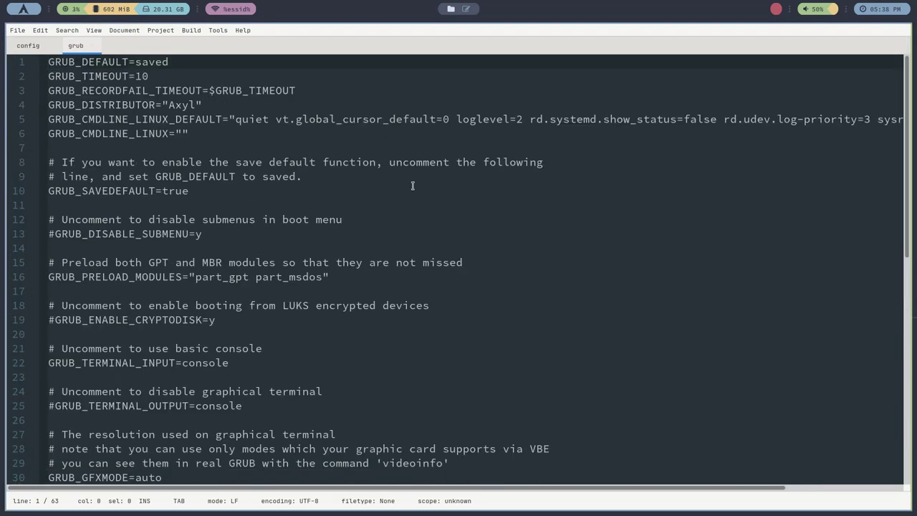
# Change the GRUB_THEME name from axyl to vimix; the save fails with permission denied.
pyautogui.scroll(-10, 413, 186)
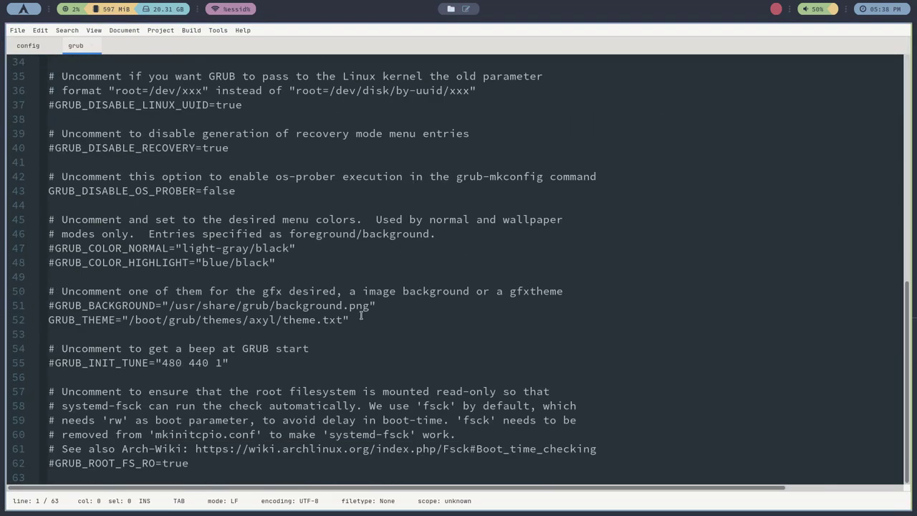
pyautogui.moveTo(349, 319); pyautogui.dragTo(37, 327)
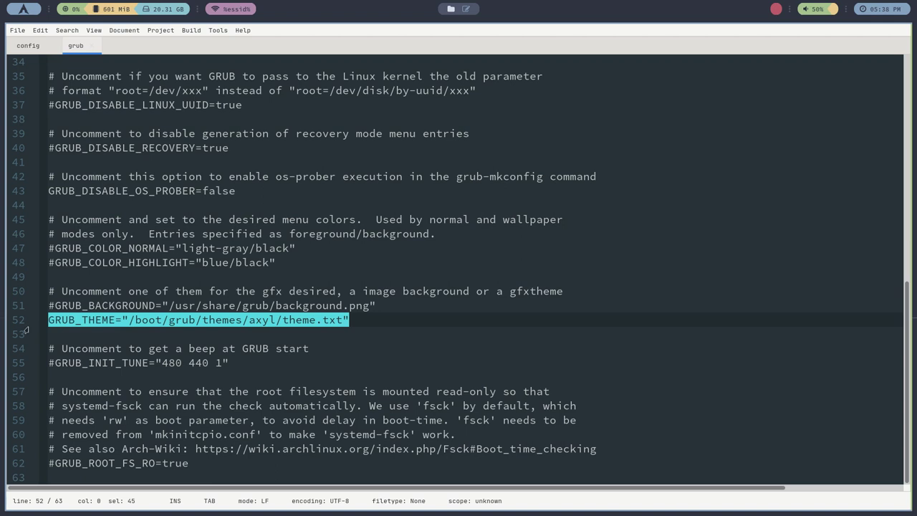
pyautogui.doubleClick(252, 324)
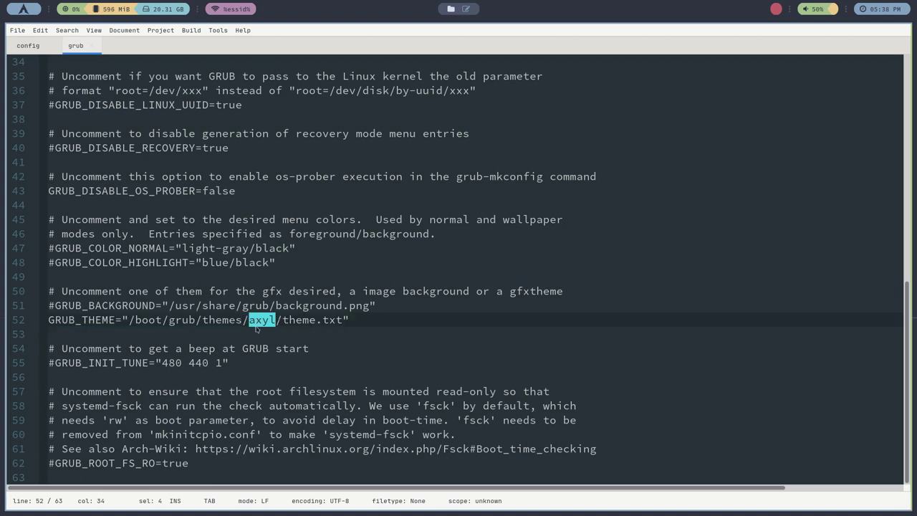
pyautogui.write('vimix')
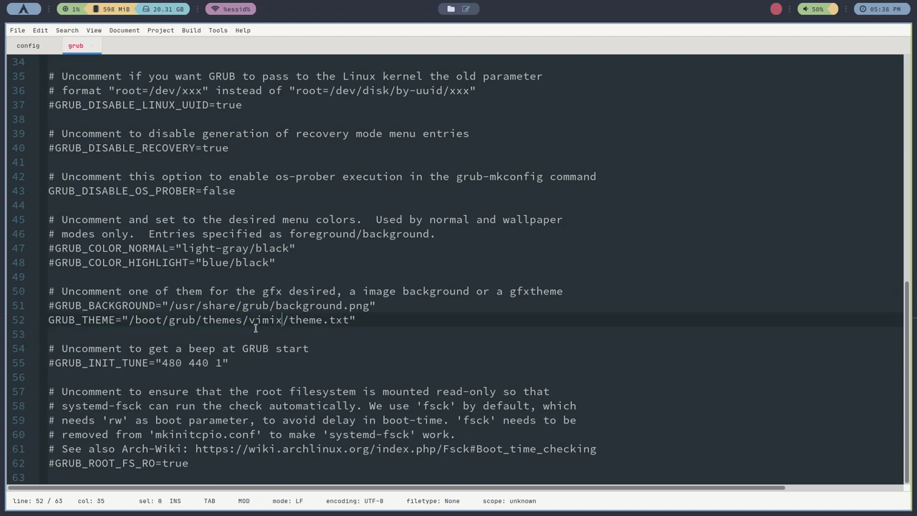
pyautogui.hotkey('ctrl', 's')
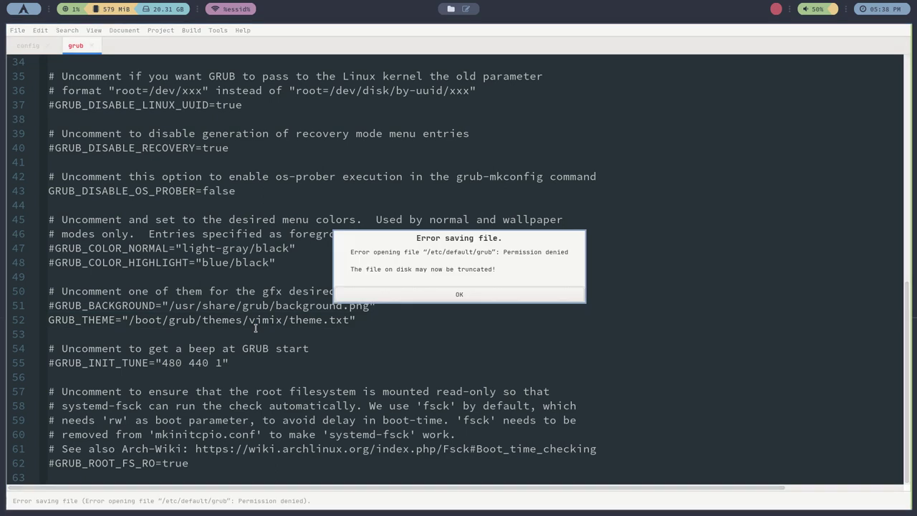
pyautogui.click(481, 294)
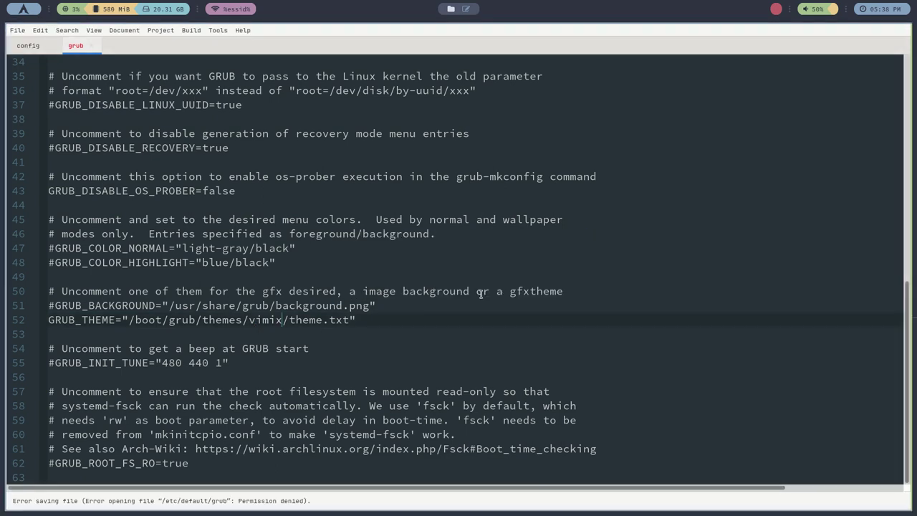
# Quit Geany without saving the change.
pyautogui.click(21, 32)
pyautogui.click(60, 245)
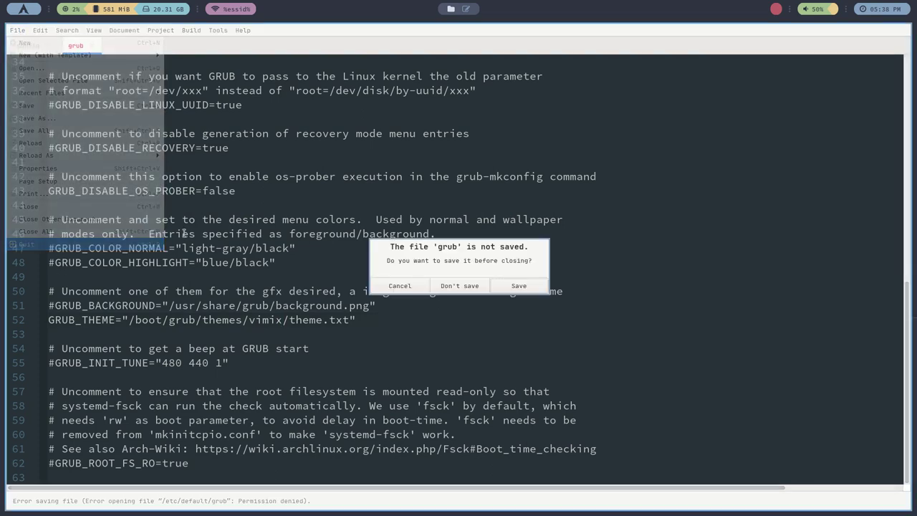
pyautogui.click(468, 289)
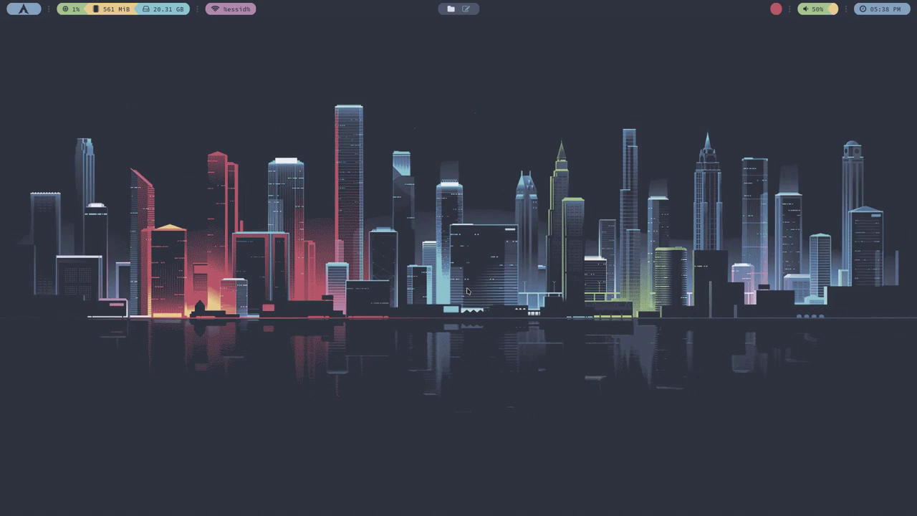
# In a new terminal, install sublime-text-4 with sudo pacman -S, entering the sudo password and confirming.
pyautogui.press('super+Return')
pyautogui.write('sudo p')
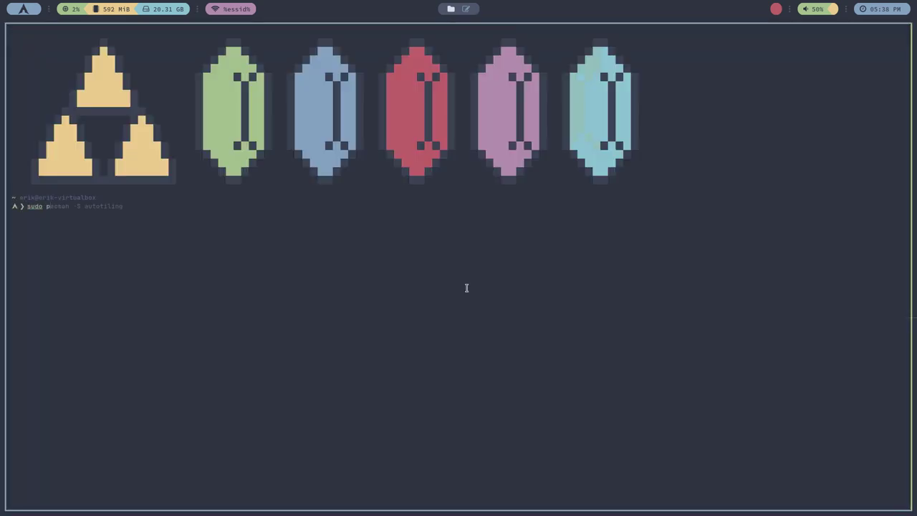
pyautogui.write('acman -S sublime-text-4')
pyautogui.press('Return')
pyautogui.press('Return')
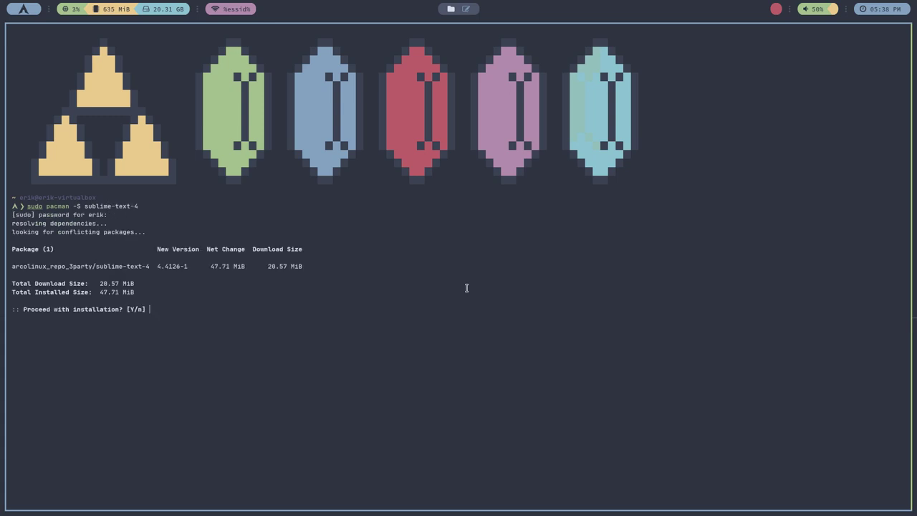
pyautogui.press('Return')
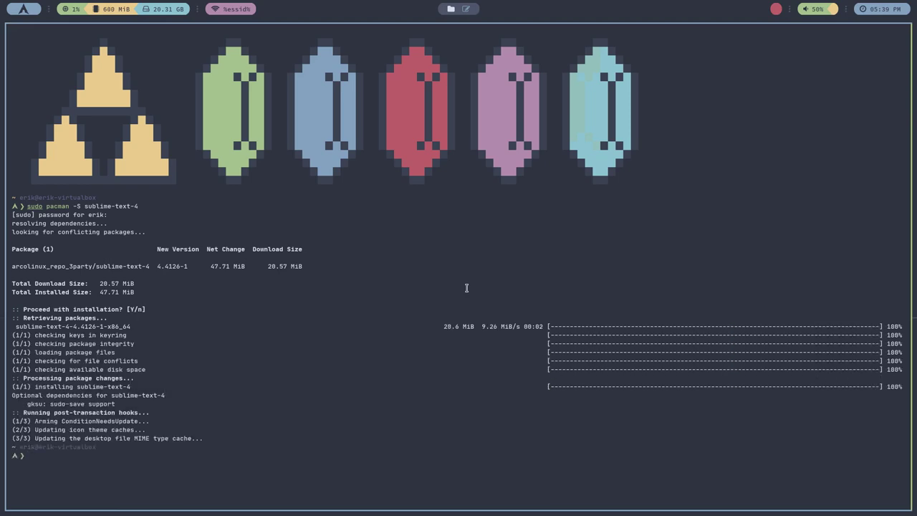
# Close the finished terminal and open the grub file in Sublime Text from Thunar.
pyautogui.press('super+q')
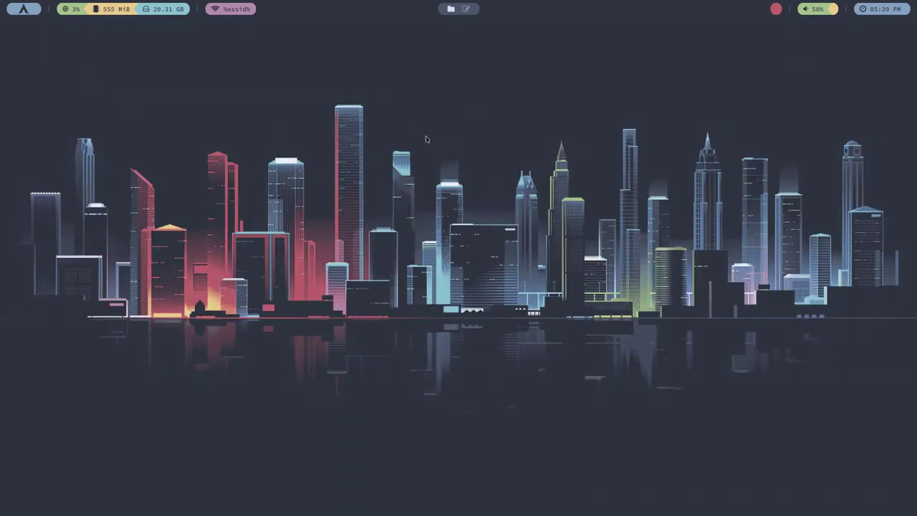
pyautogui.click(450, 9)
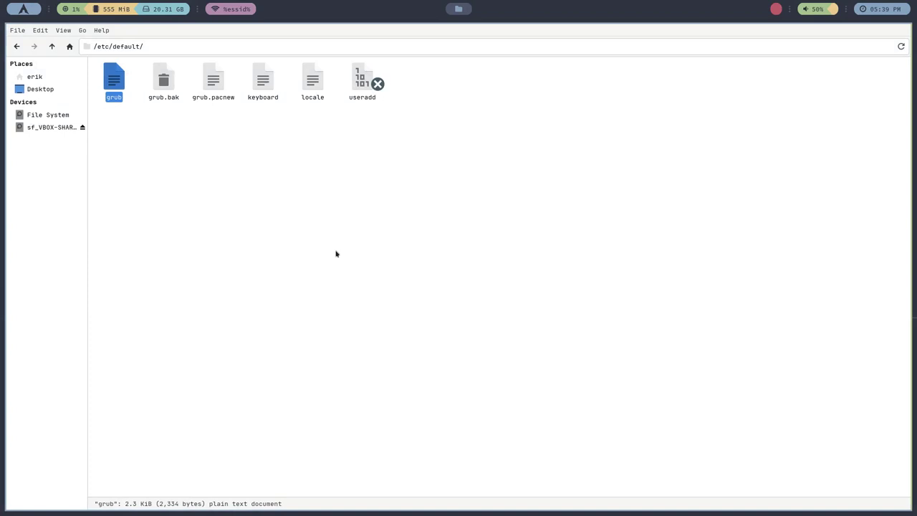
pyautogui.rightClick(110, 103)
pyautogui.moveTo(180, 109)
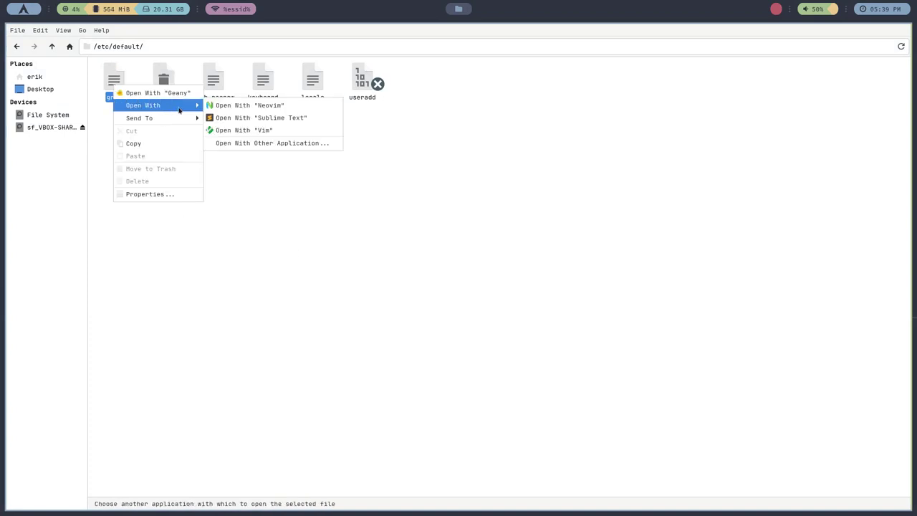
pyautogui.click(264, 118)
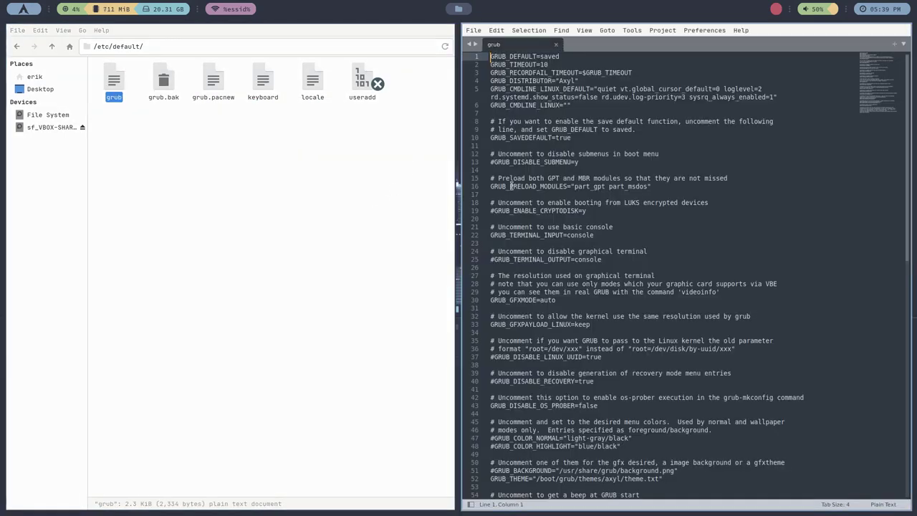
# Select the GRUB_THEME line and check the exact Vimix folder name under /boot/grub/themes.
pyautogui.scroll(-15, 642, 298)
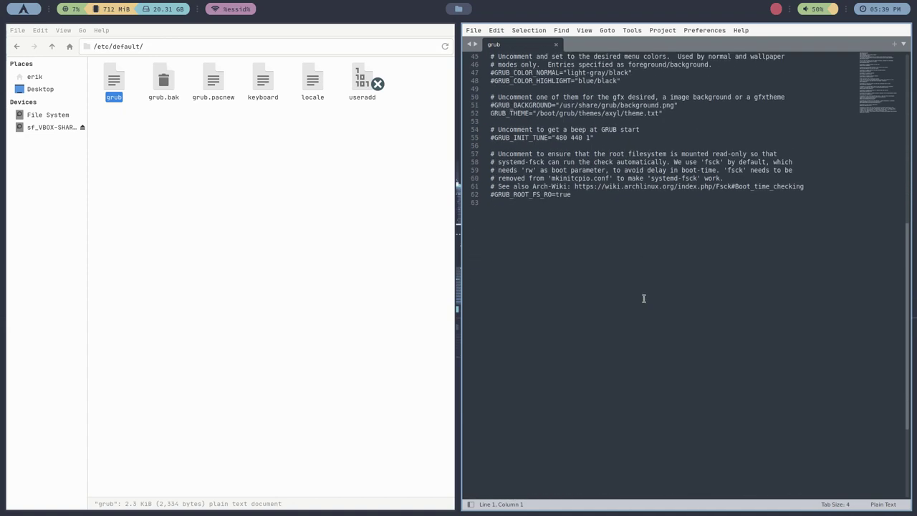
pyautogui.scroll(4, 642, 299)
pyautogui.keyDown('ctrl'); pyautogui.scroll(3, 661, 288); pyautogui.keyUp('ctrl')
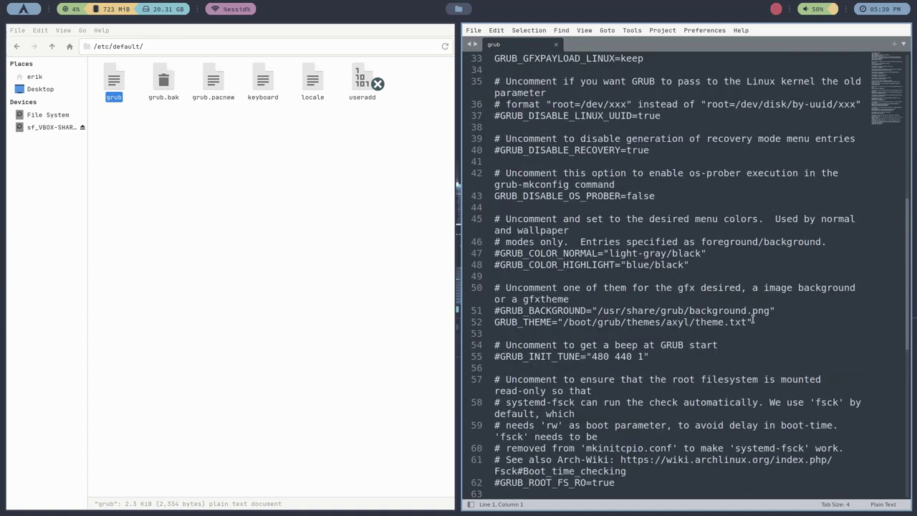
pyautogui.moveTo(751, 322); pyautogui.dragTo(491, 322)
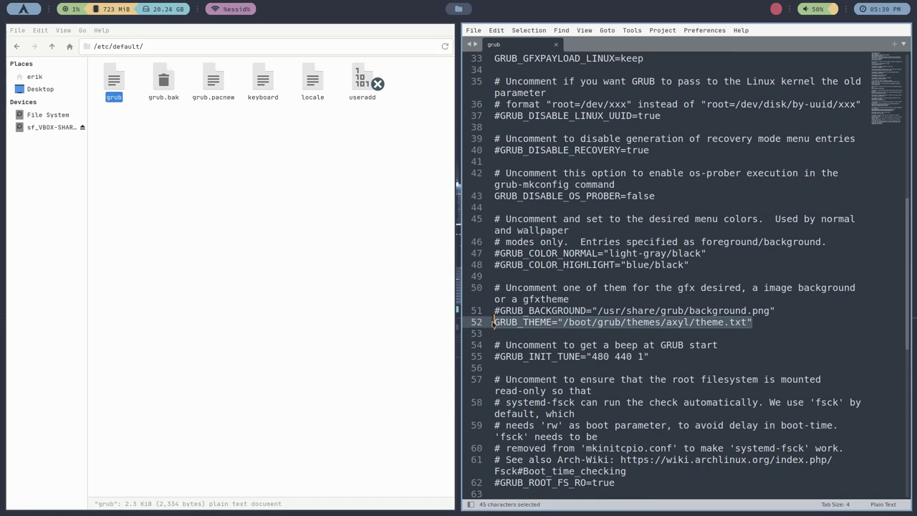
pyautogui.click(47, 116)
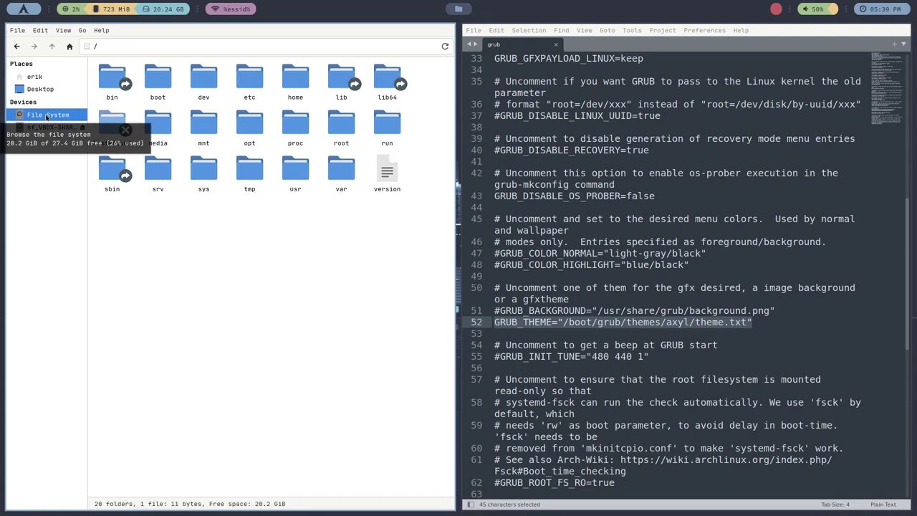
pyautogui.doubleClick(123, 126)
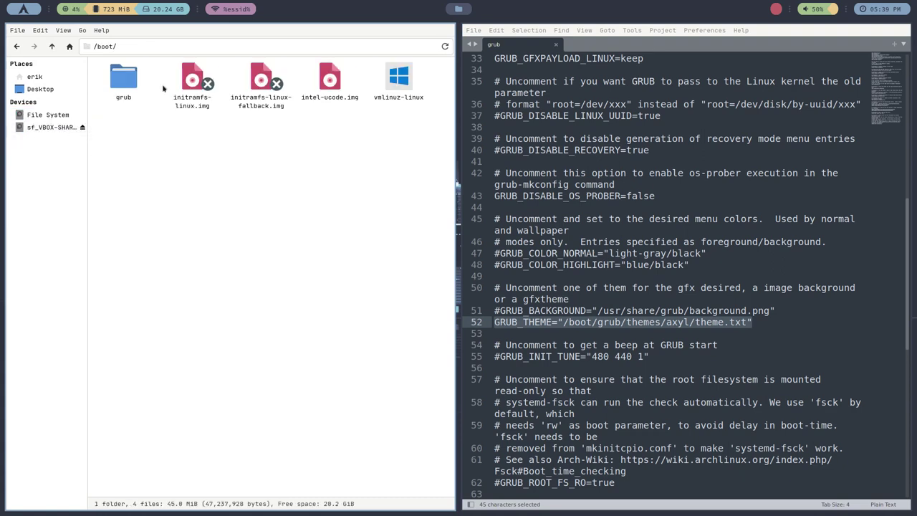
pyautogui.doubleClick(125, 79)
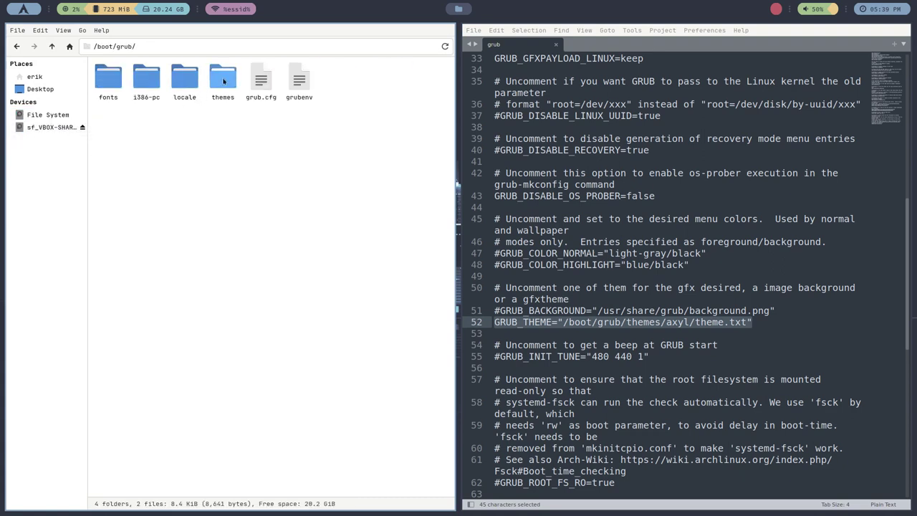
pyautogui.doubleClick(224, 80)
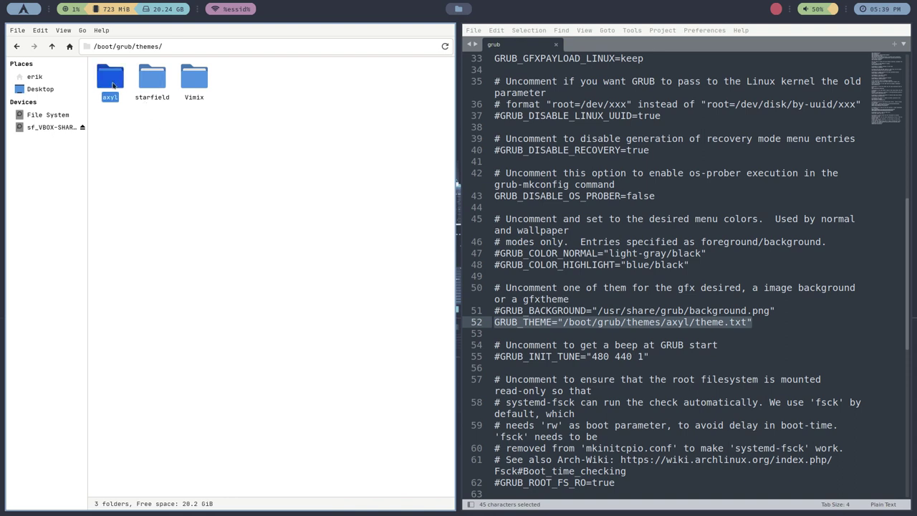
pyautogui.click(188, 83)
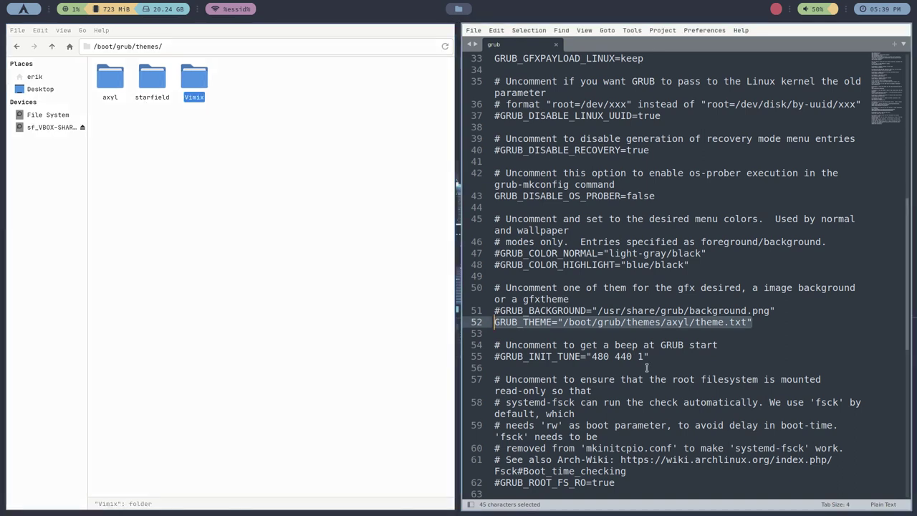
# Replace axyl with Vimix in the GRUB_THEME path on line 52.
pyautogui.click(673, 322)
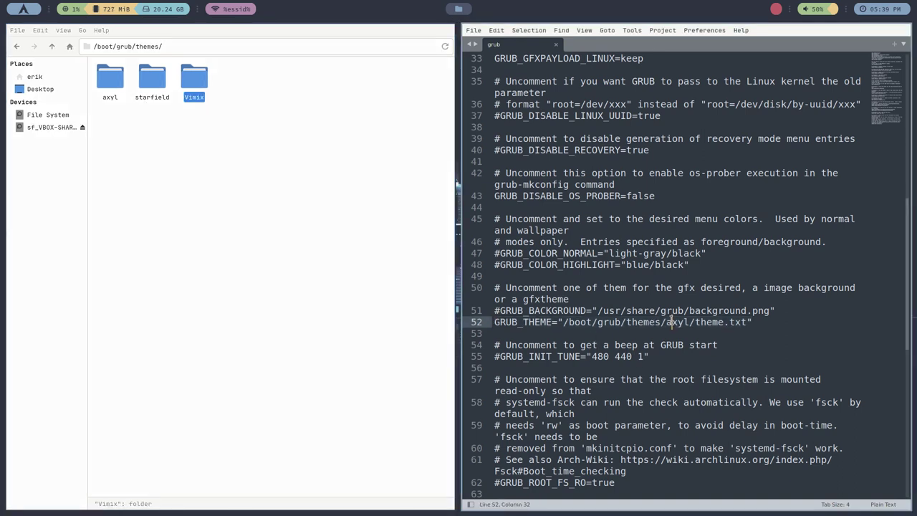
pyautogui.press('BackSpace')
pyautogui.write('Vimix')
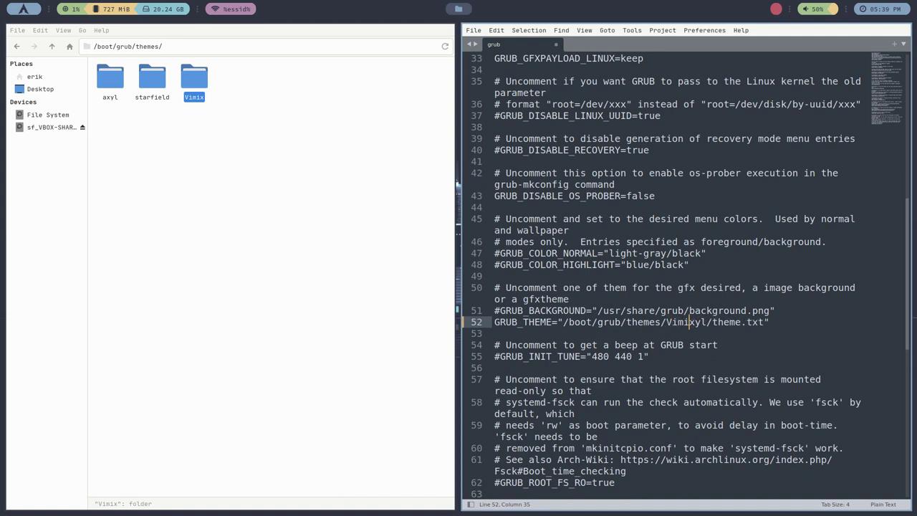
pyautogui.press('Delete')
pyautogui.press('Delete')
pyautogui.press('Delete')
pyautogui.doubleClick(192, 83)
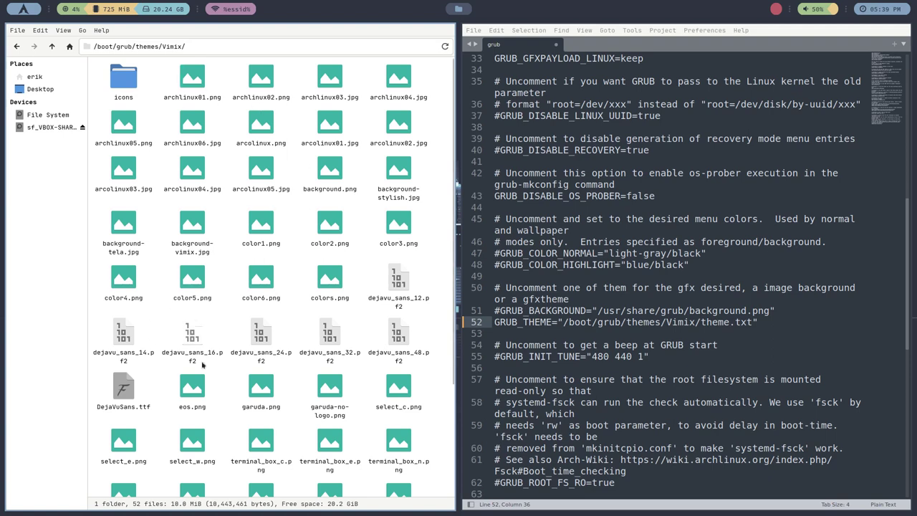
# Save /etc/default/grub, authorizing with the sudo password, then close Sublime Text.
pyautogui.hotkey('ctrl', 's')
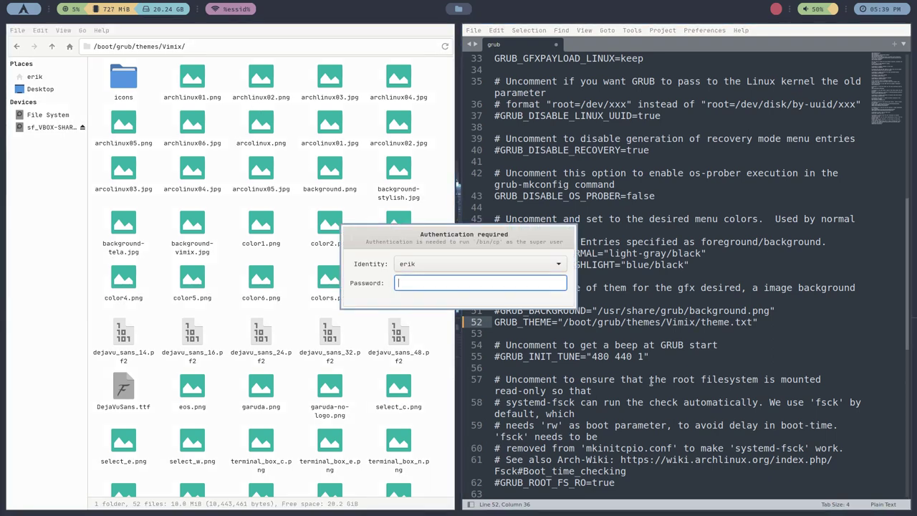
pyautogui.press('Return')
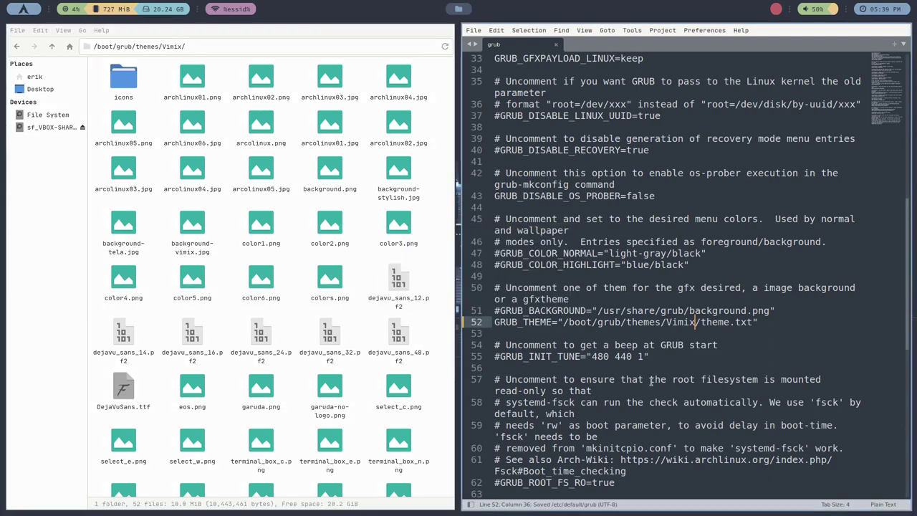
pyautogui.press('super+s')
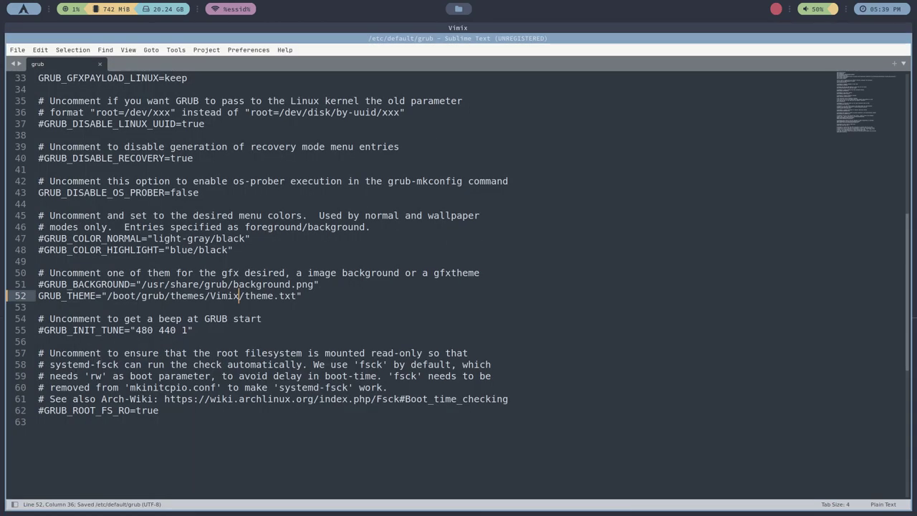
pyautogui.press('super+shift+q')
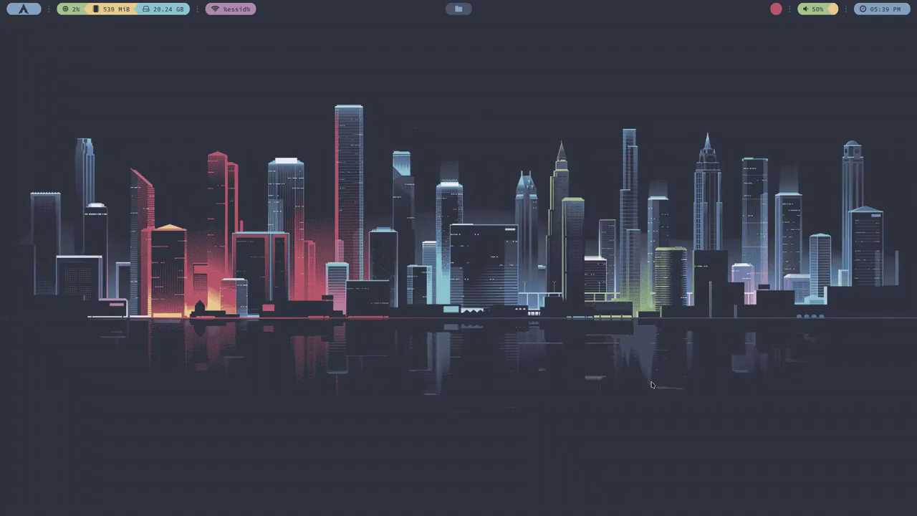
# Run update-grub in a new guest terminal, which fails with command not found, then switch to host workspace 3.
pyautogui.press('super+Return')
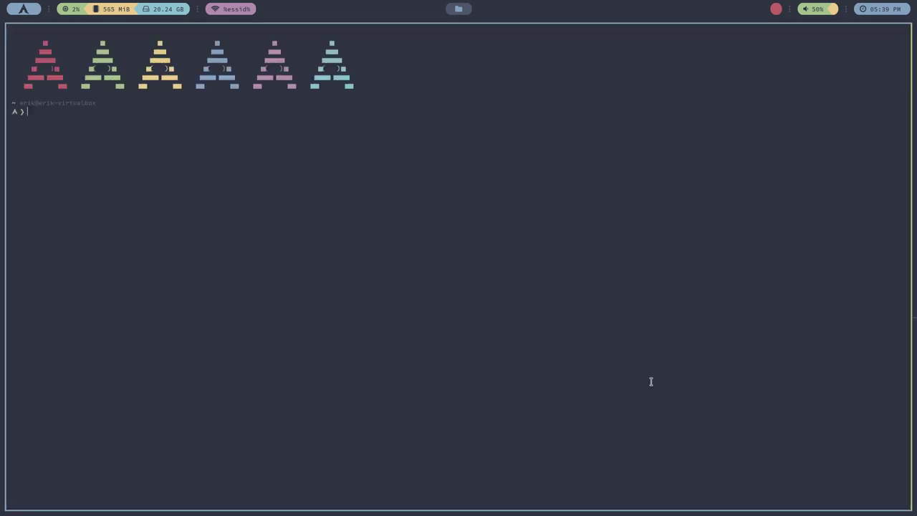
pyautogui.write('update-grub')
pyautogui.press('Return')
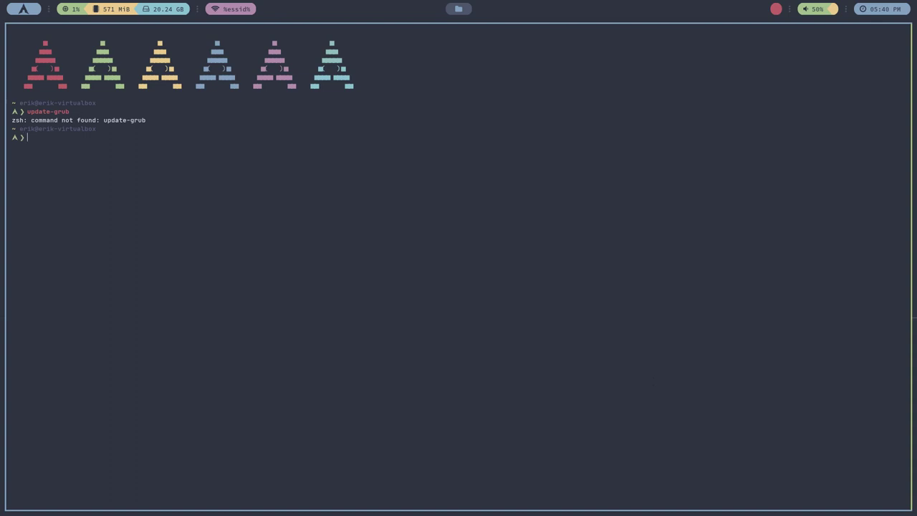
pyautogui.press('super+3')
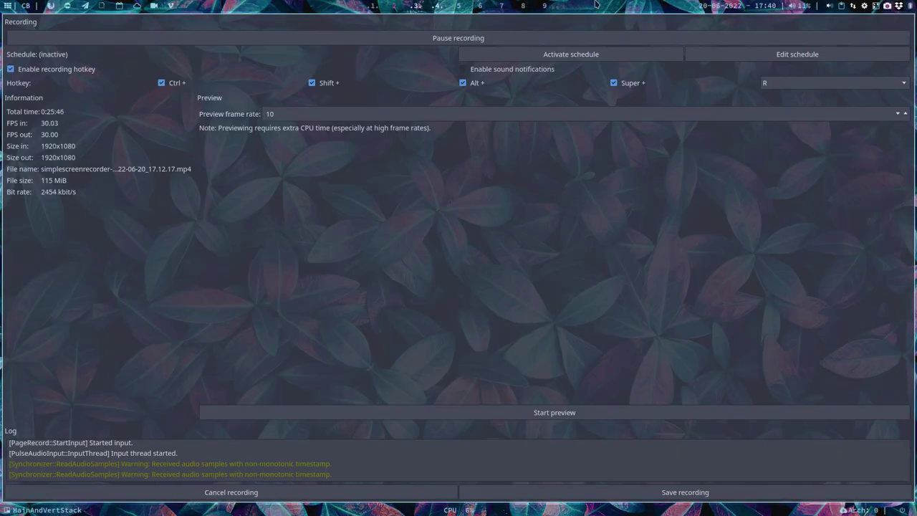
# Return to the VirtualBox guest terminal via workspace 1 on the host panel.
pyautogui.click(372, 7)
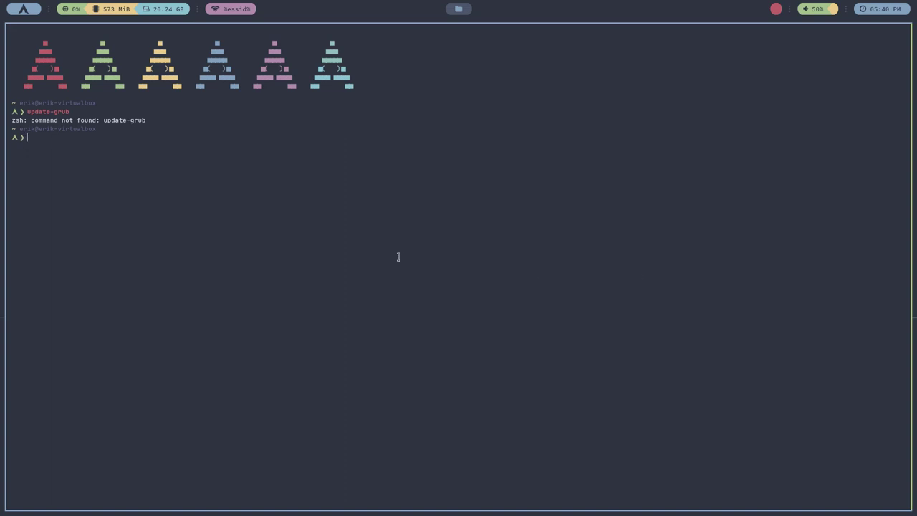
# Regenerate the GRUB config with 'sudo grub-mkconfig -o /boot/grub/grub.cfg', entering the sudo password.
pyautogui.write('sudo grub-mkconfig -o /boot/grub/g')
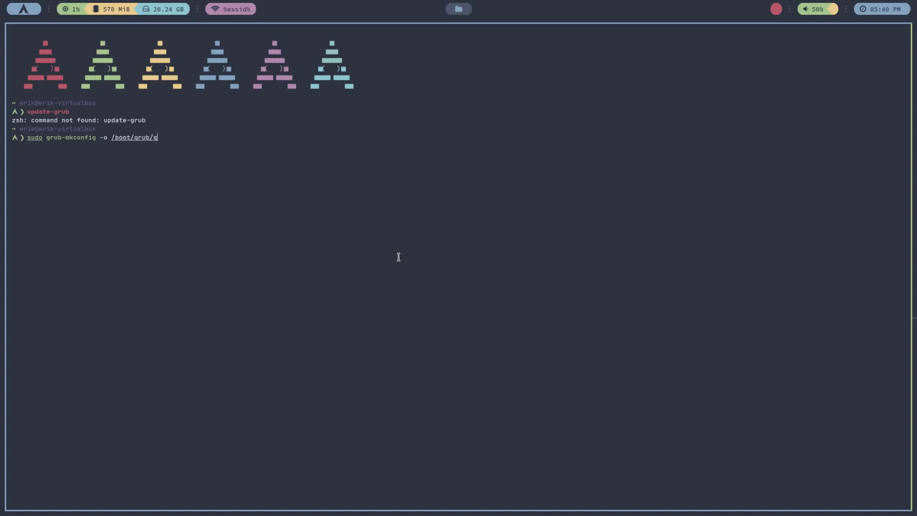
pyautogui.write('rub.cfg')
pyautogui.press('Return')
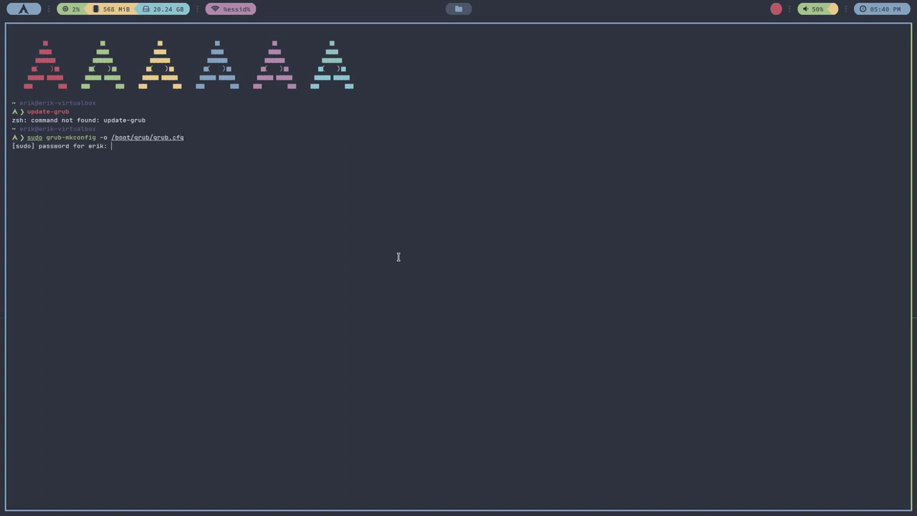
pyautogui.press('Return')
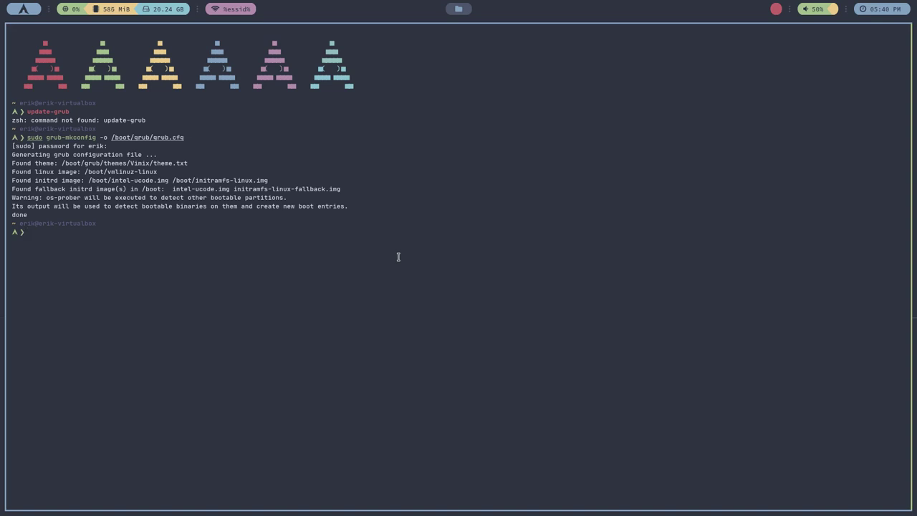
# List the shell aliases, inspect the devour entries, then close the terminal with the e alias.
pyautogui.write('alias')
pyautogui.press('Return')
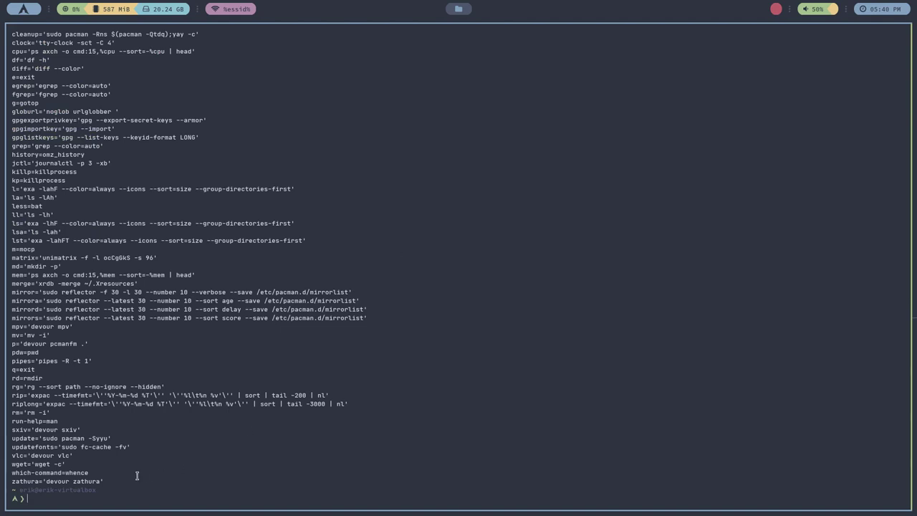
pyautogui.doubleClick(53, 430)
pyautogui.doubleClick(39, 343)
pyautogui.scroll(6, 99, 422)
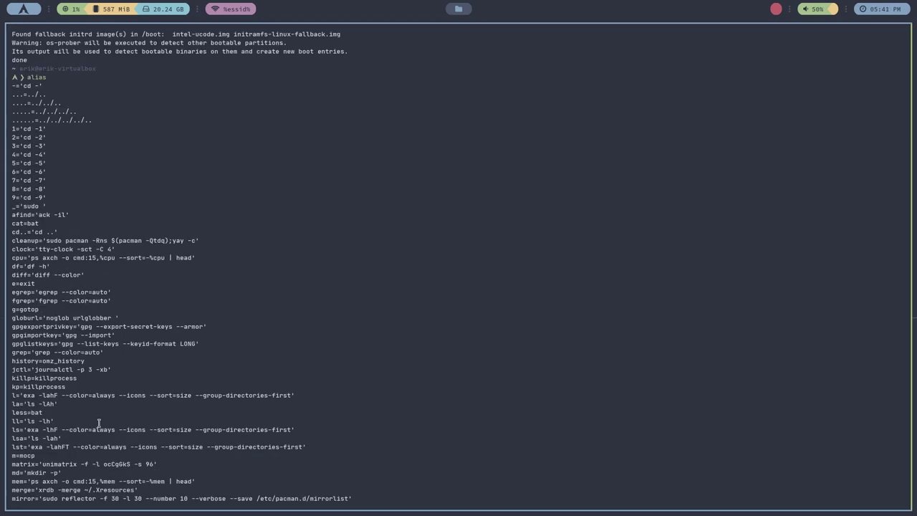
pyautogui.scroll(-4, 99, 423)
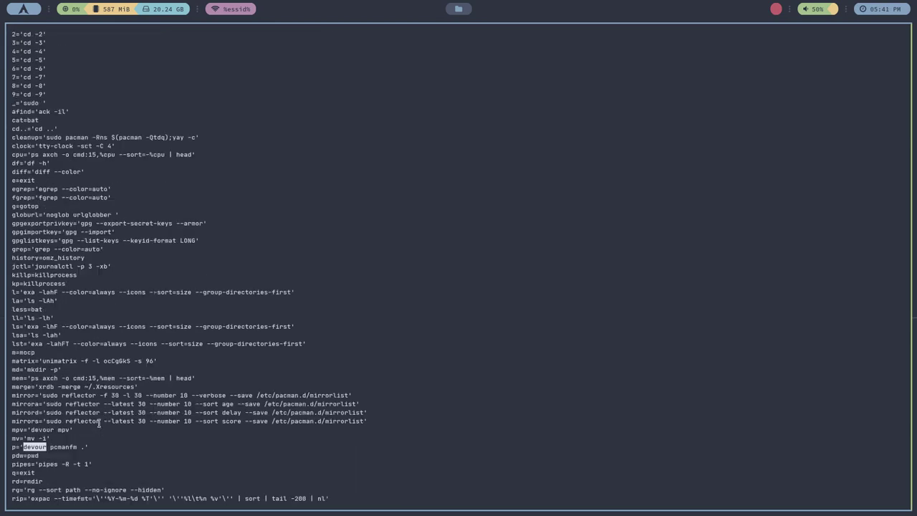
pyautogui.scroll(-4, 99, 422)
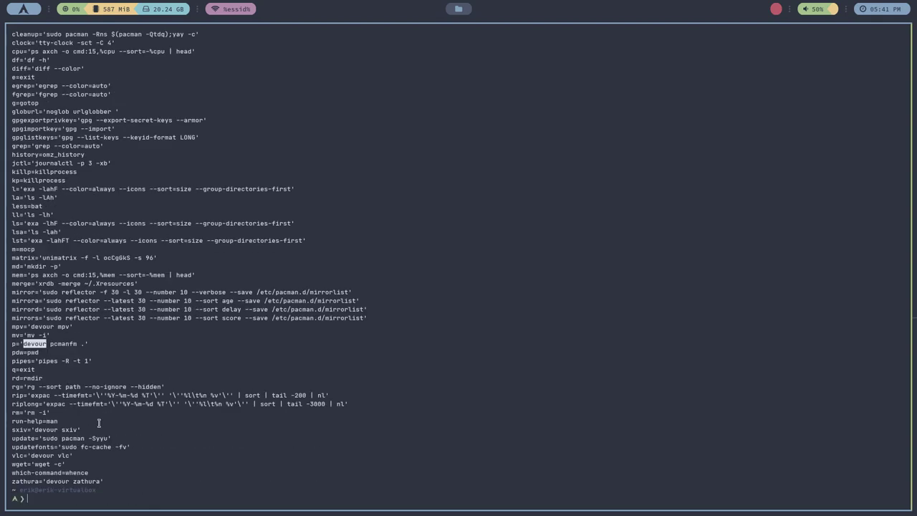
pyautogui.write('e')
pyautogui.press('Return')
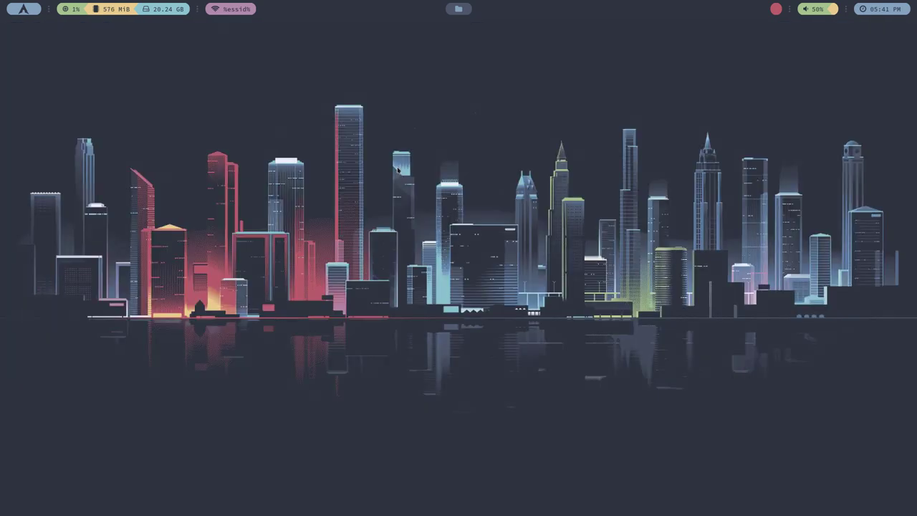
# Reboot the guest by choosing option 1 in the Super+X power menu.
pyautogui.press('super+x')
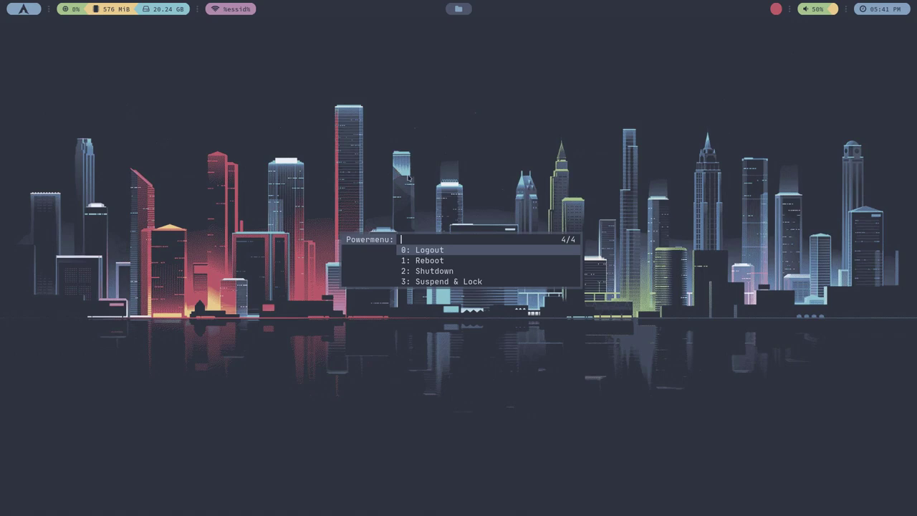
pyautogui.write('1')
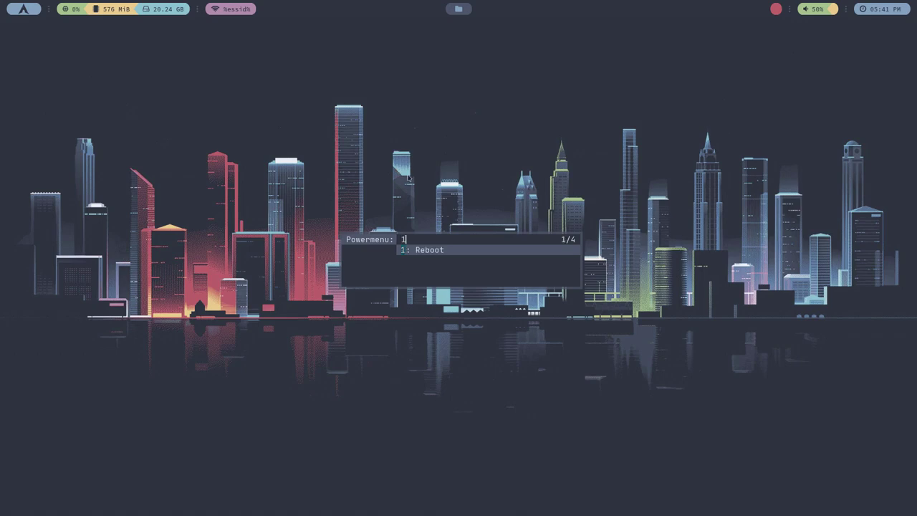
pyautogui.press('Return')
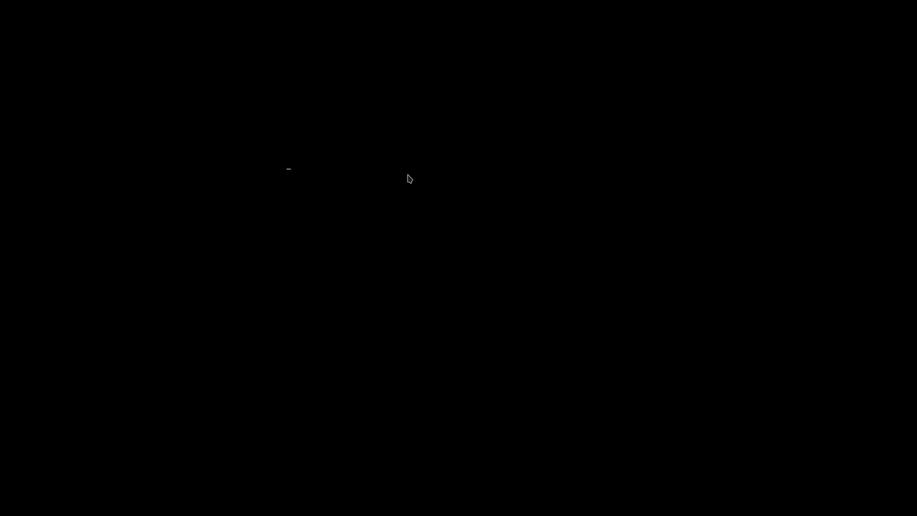
# Boot the Axyl Linux entry from the Vimix-themed GRUB menu.
pyautogui.press('Down')
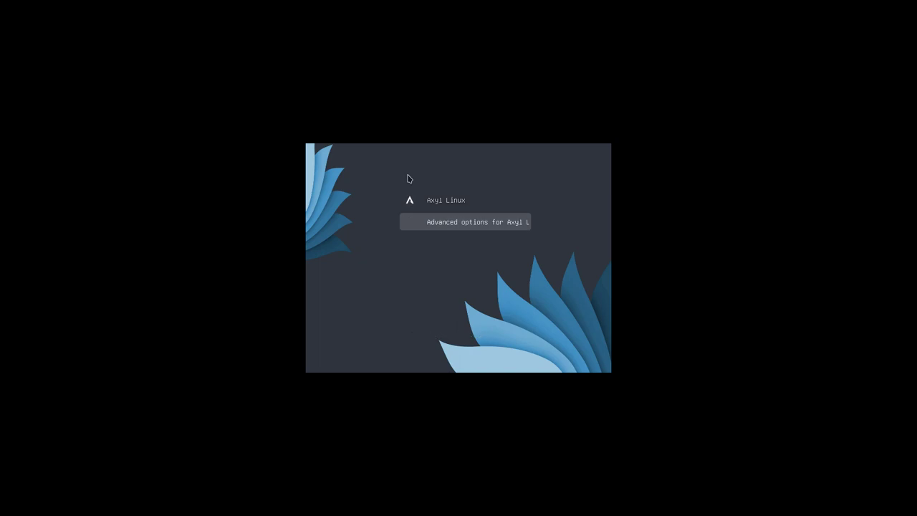
pyautogui.press('Up')
pyautogui.press('Down')
pyautogui.press('Up')
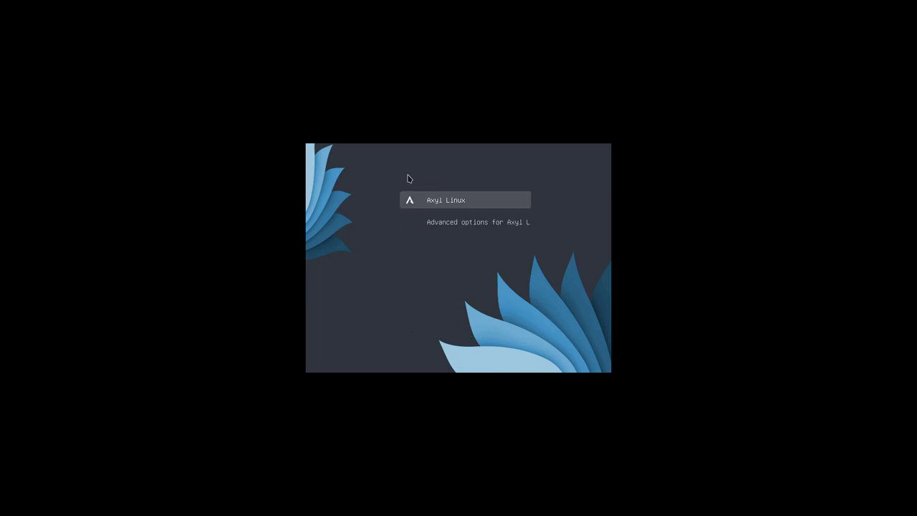
pyautogui.press('Return')
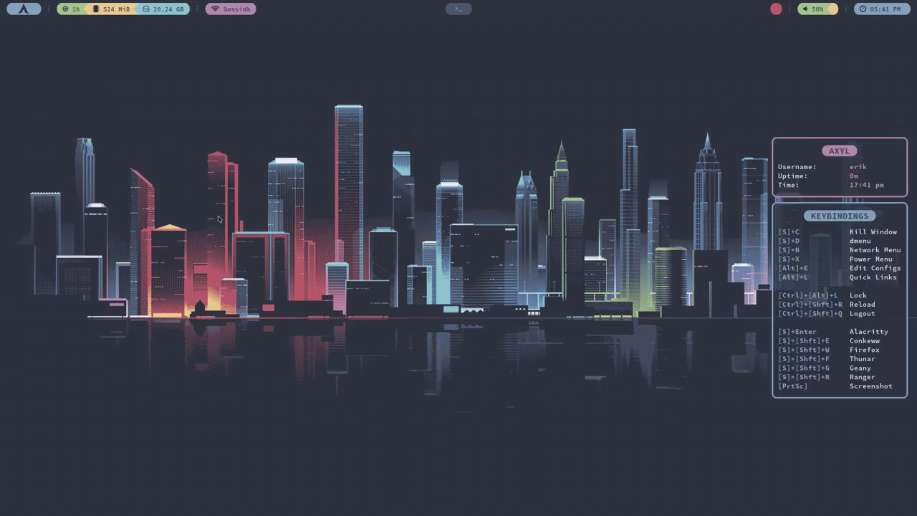
# Launch archlinux-tweak-tool from a new terminal, authenticate, and show its Grub themes page.
pyautogui.press('super+Return')
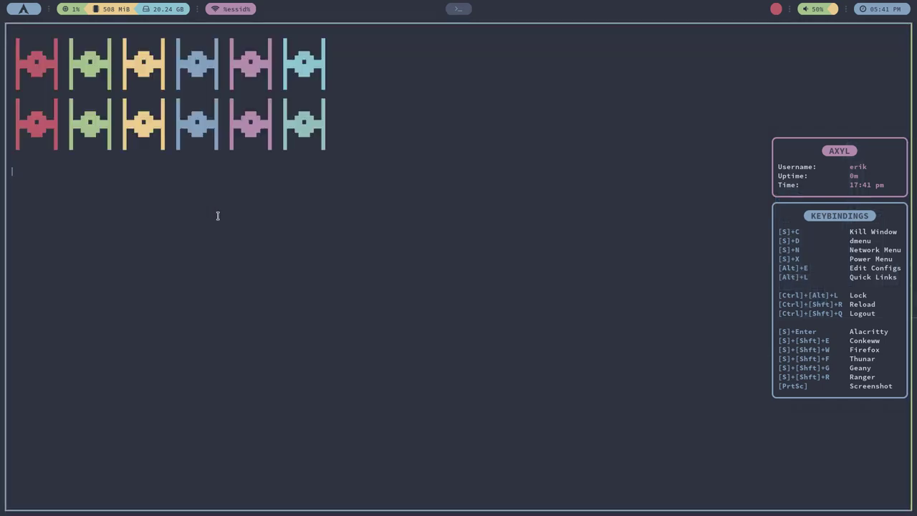
pyautogui.write('archlinux-tweak-tool ')
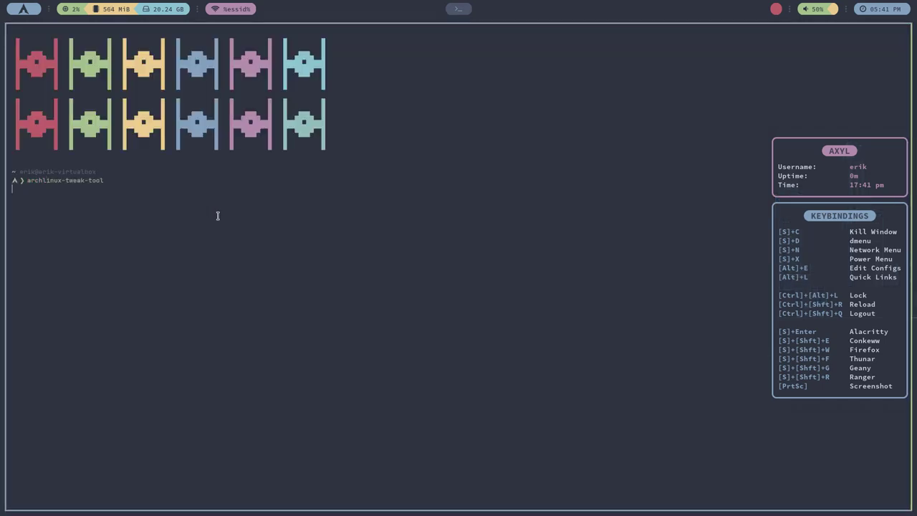
pyautogui.write('****')
pyautogui.press('Return')
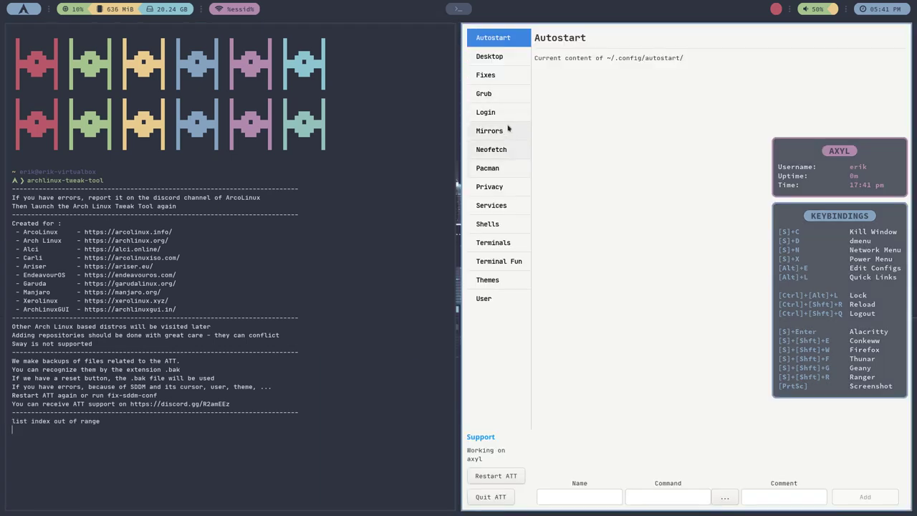
pyautogui.click(484, 93)
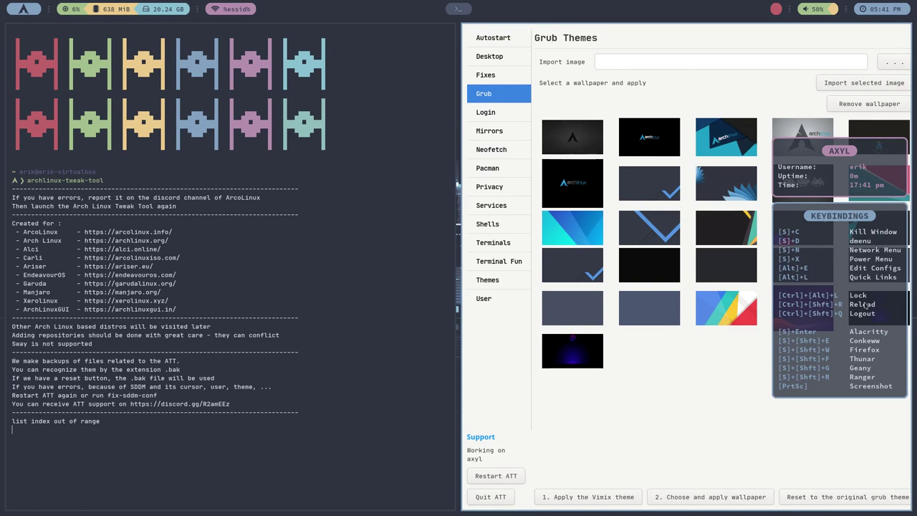
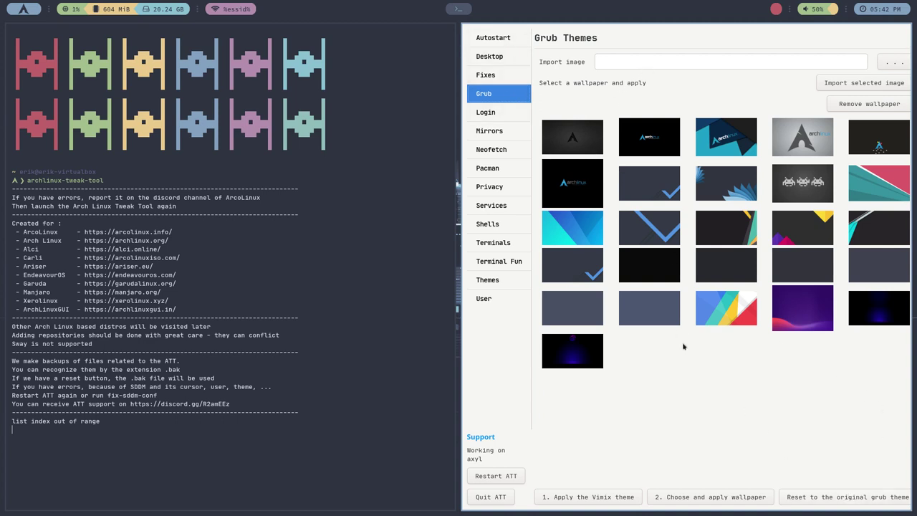
# Confirm on the Login page that LightDM is not installed, then quit the tweak tool.
pyautogui.click(515, 112)
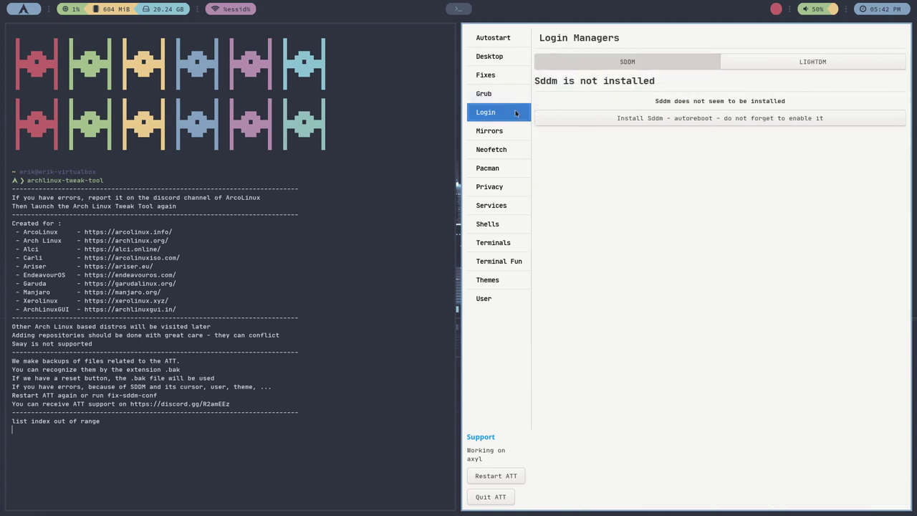
pyautogui.click(751, 60)
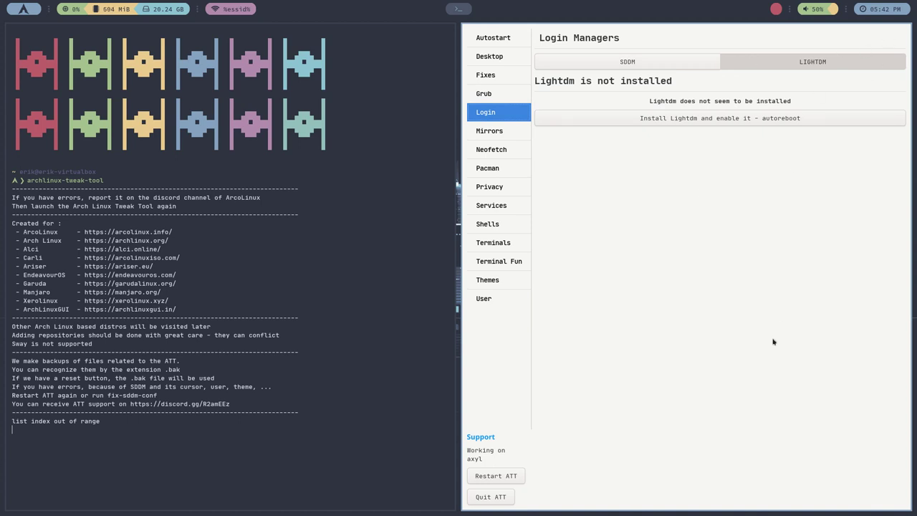
pyautogui.click(494, 495)
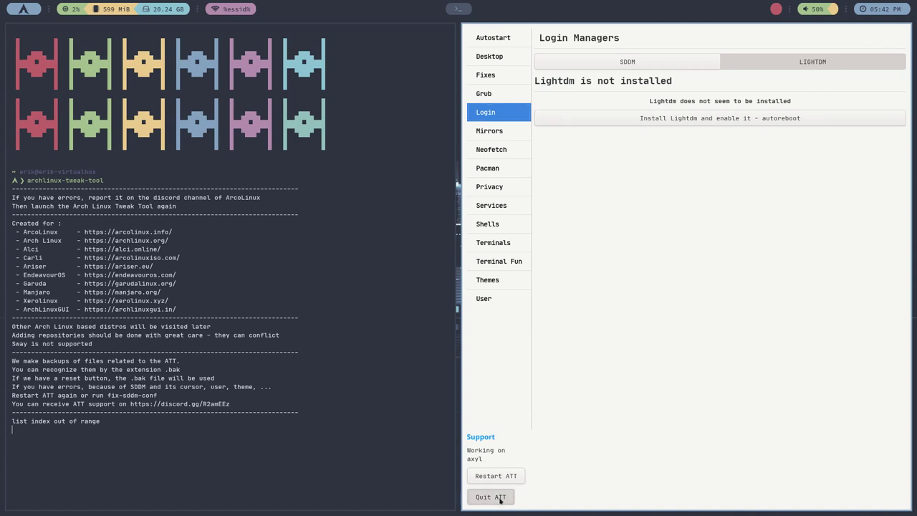
# Log out through the power menu and log back in to the Default session with the user password.
pyautogui.press('super+x')
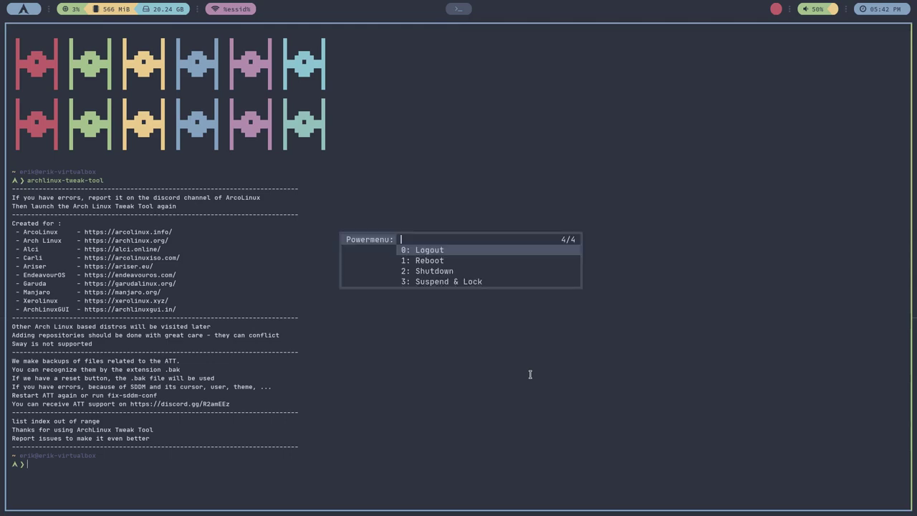
pyautogui.press('Return')
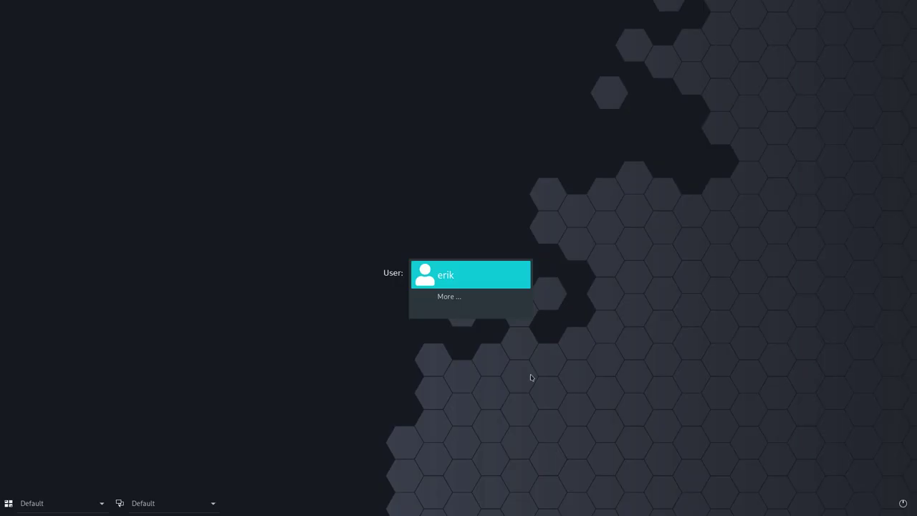
pyautogui.click(68, 503)
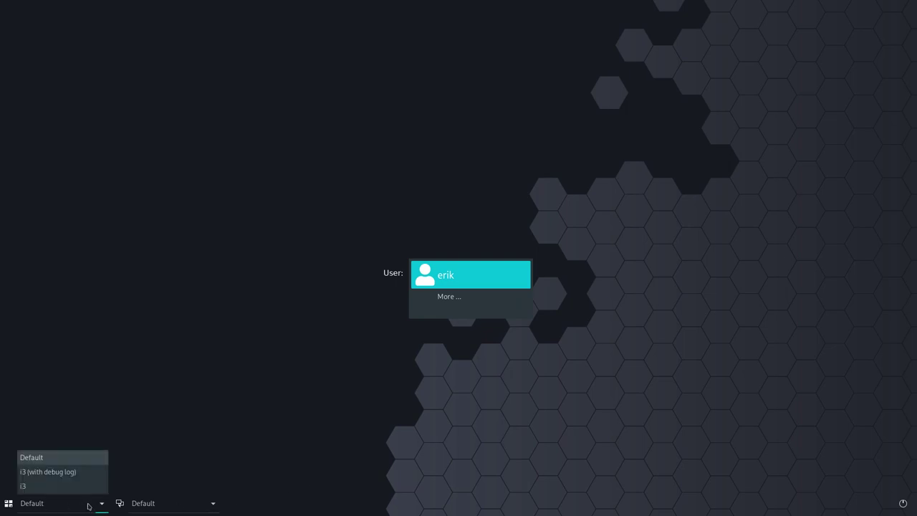
pyautogui.click(205, 488)
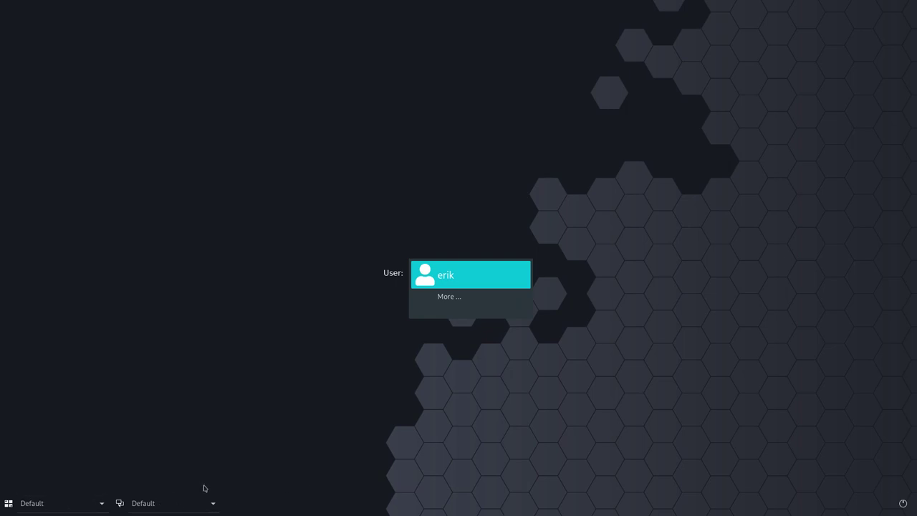
pyautogui.click(214, 504)
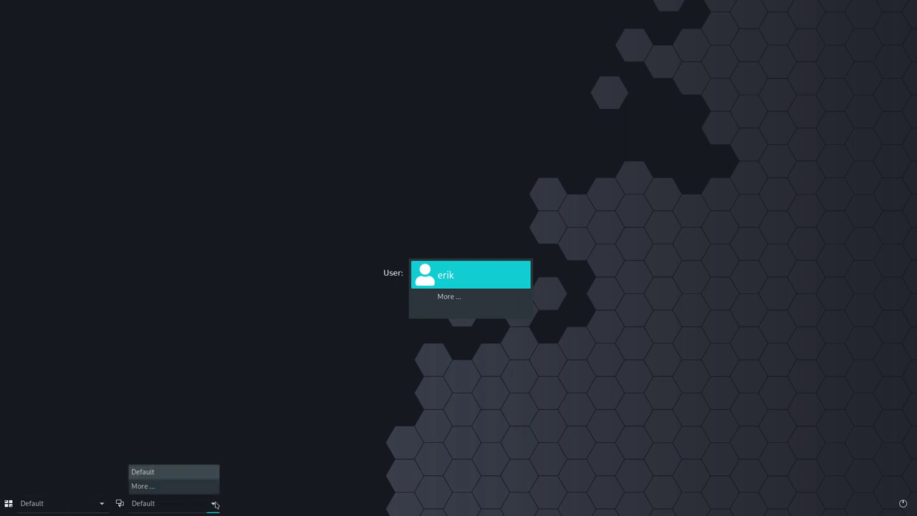
pyautogui.click(293, 456)
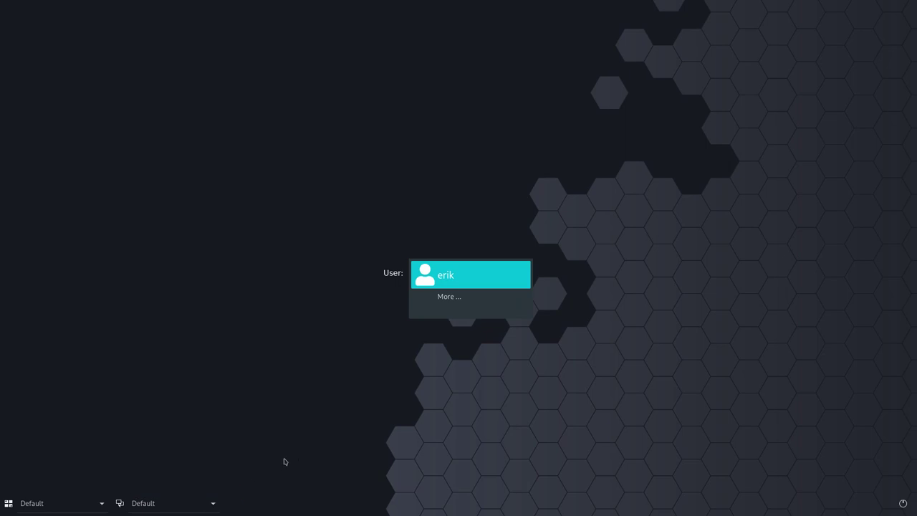
pyautogui.click(458, 274)
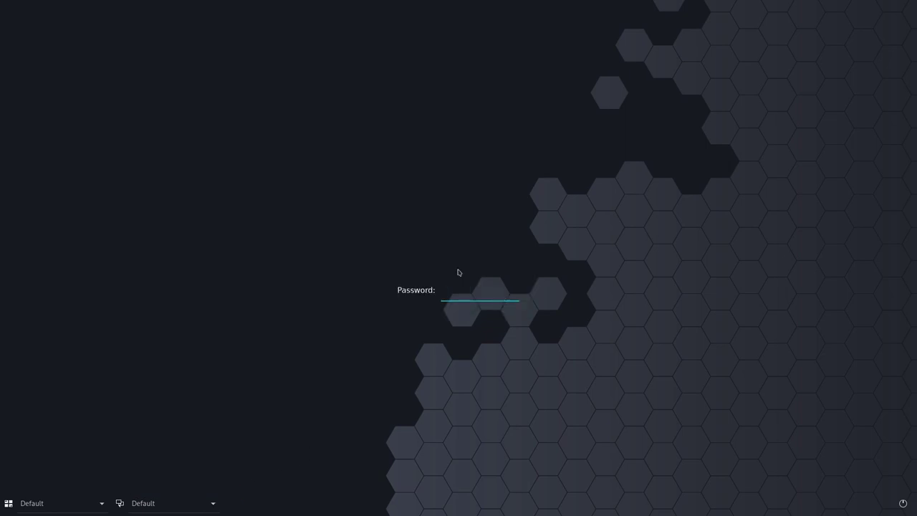
pyautogui.write('****')
pyautogui.press('Return')
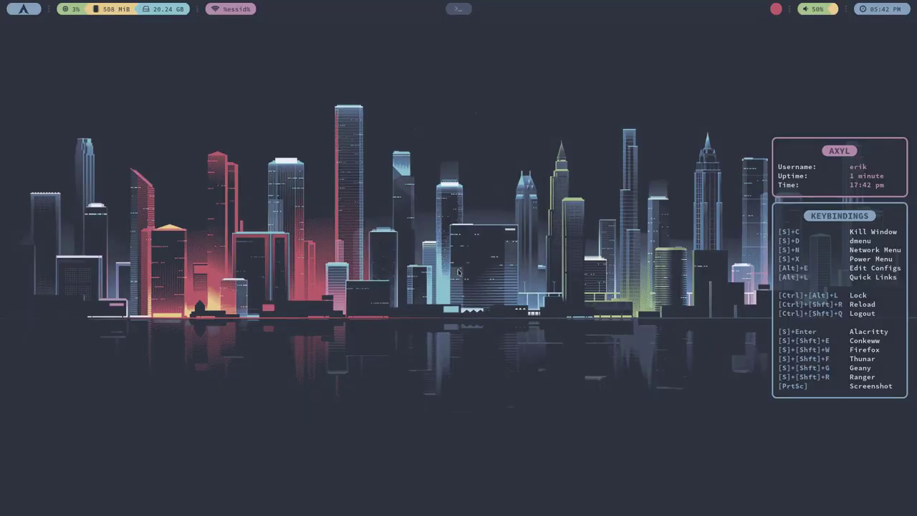
# Launch archlinux-tweak-tool from a new terminal and authenticate with the password.
pyautogui.press('super+Return')
pyautogui.write('archl')
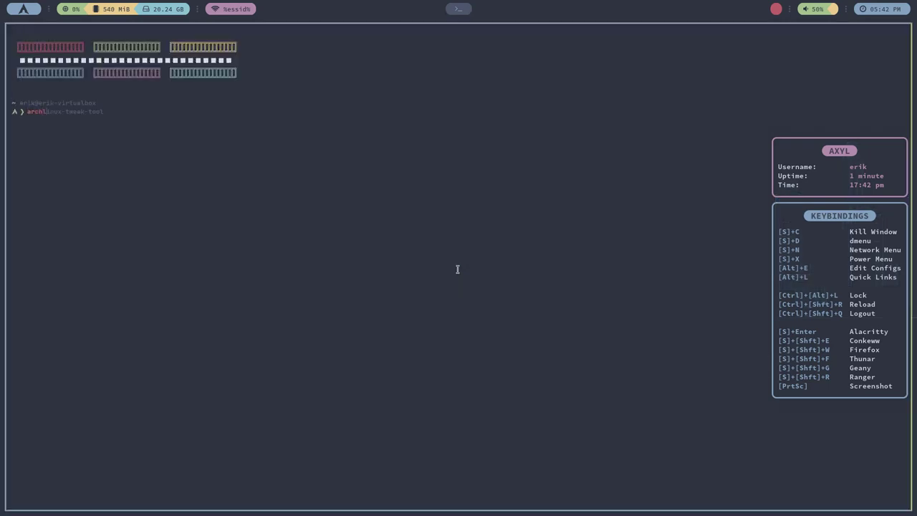
pyautogui.press('Right')
pyautogui.press('Return')
pyautogui.write('****')
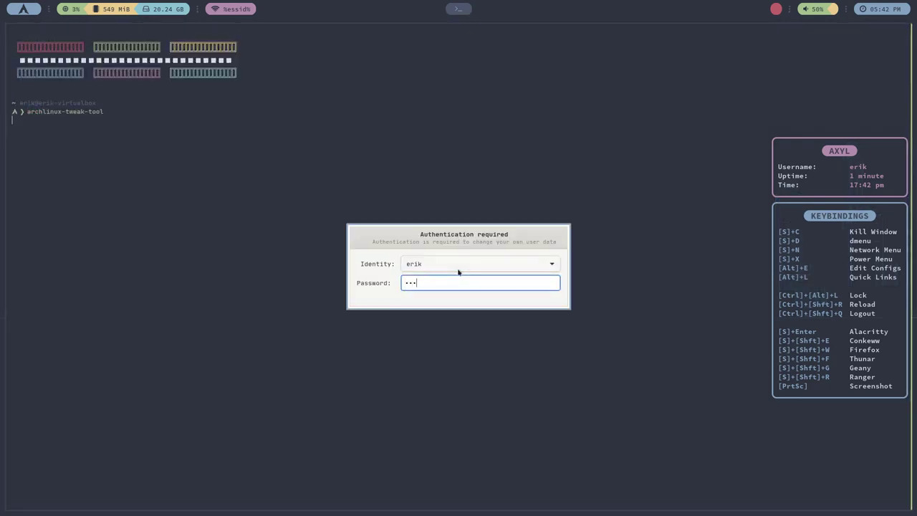
pyautogui.press('Return')
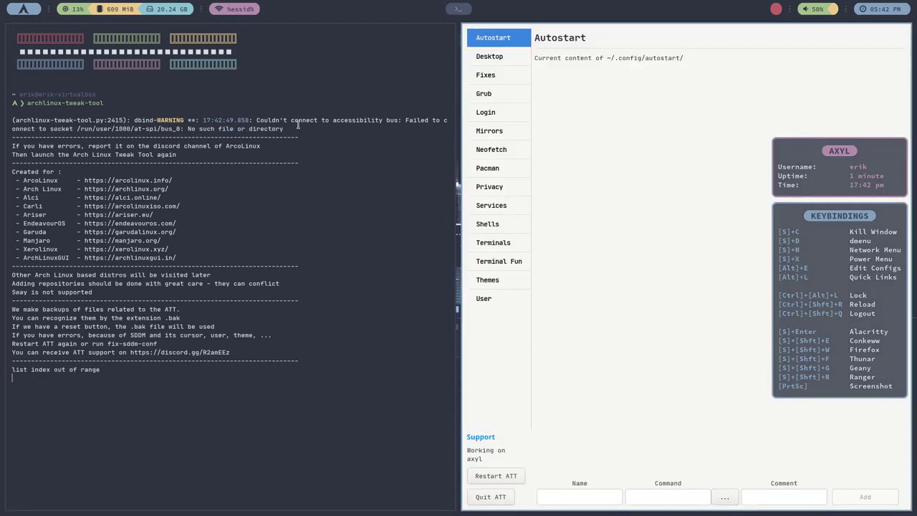
# Install SDDM from the tweak tool's Login page.
pyautogui.moveTo(256, 119); pyautogui.dragTo(406, 119)
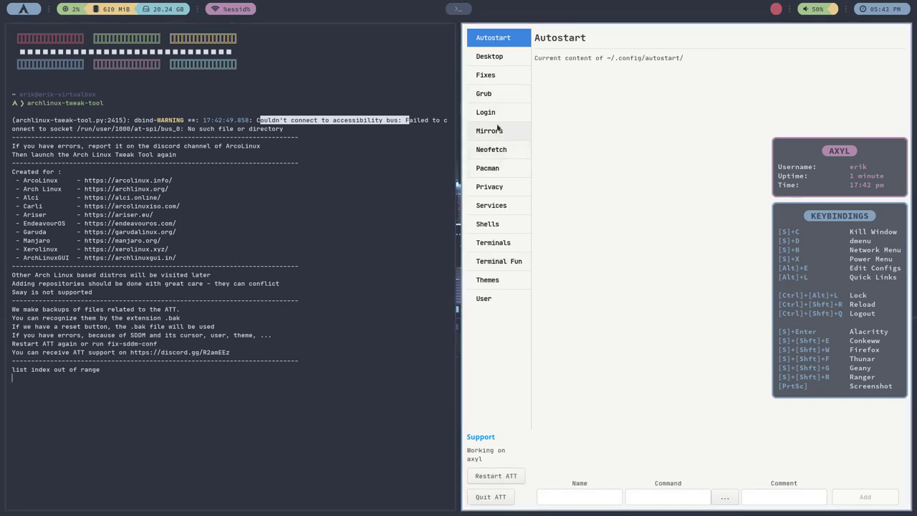
pyautogui.click(490, 112)
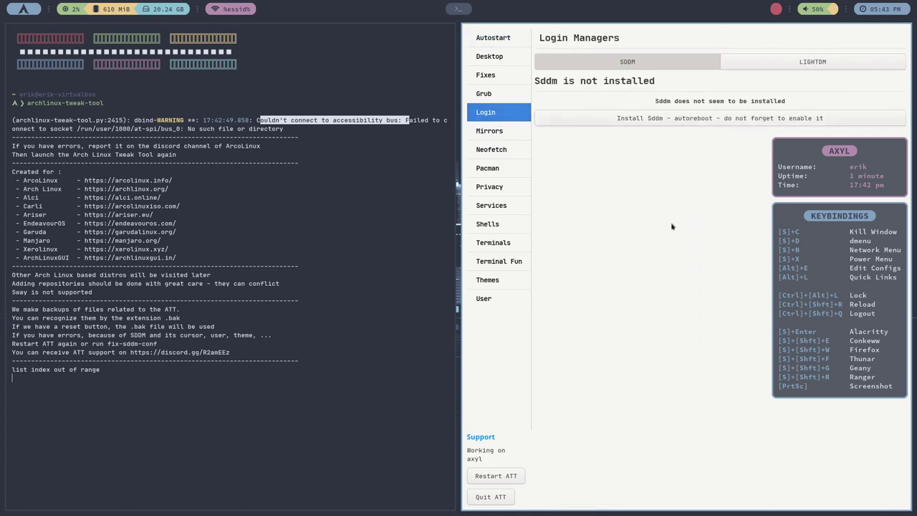
pyautogui.click(753, 123)
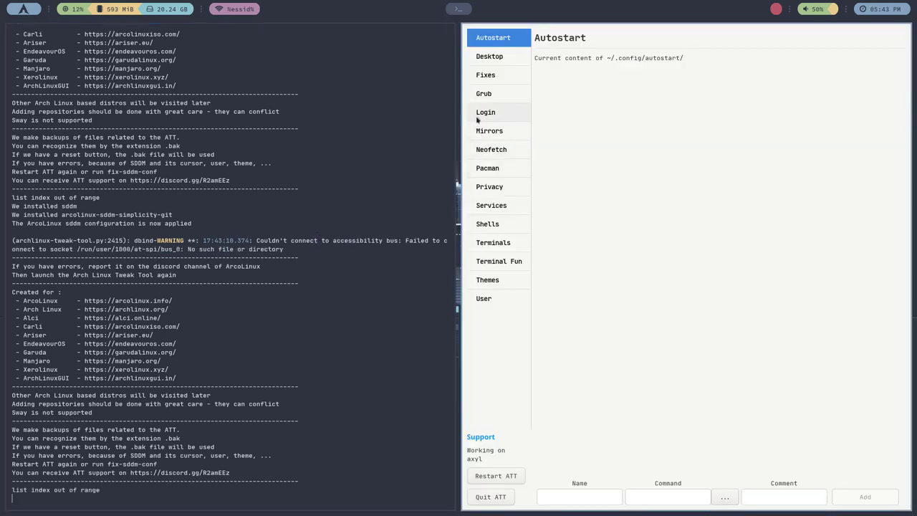
# Apply ATT's SDDM configuration on the Login page, then enable sddm.service.
pyautogui.click(478, 118)
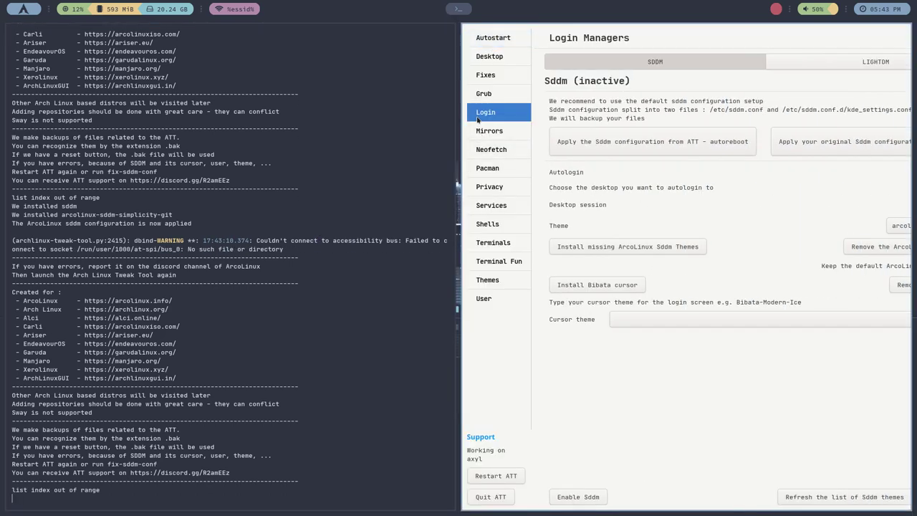
pyautogui.click(583, 141)
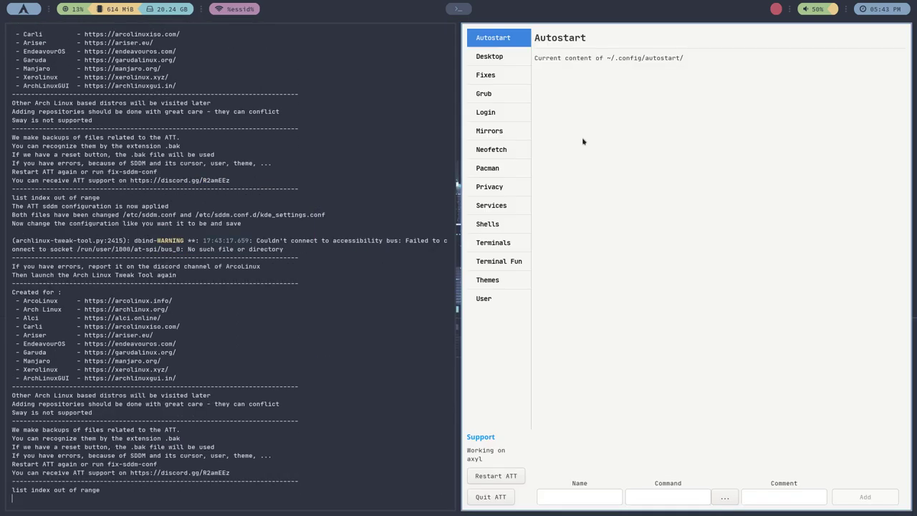
pyautogui.click(527, 114)
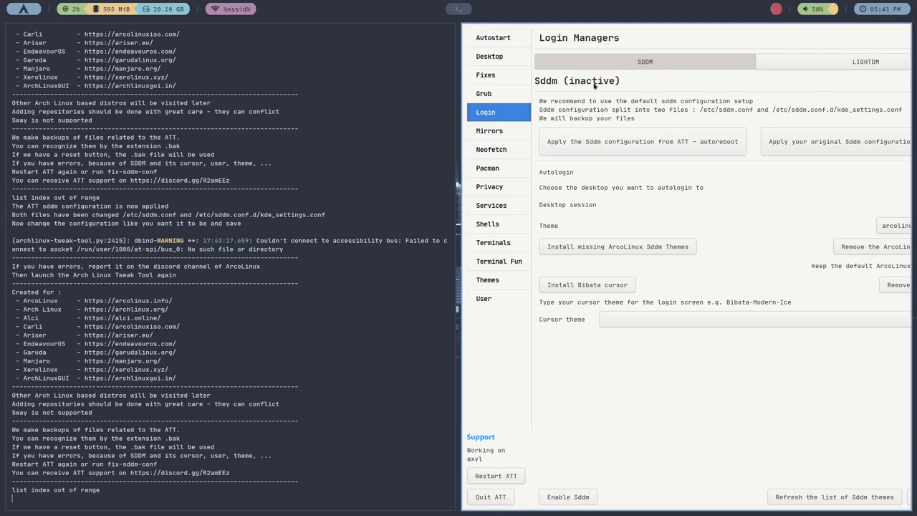
pyautogui.click(581, 499)
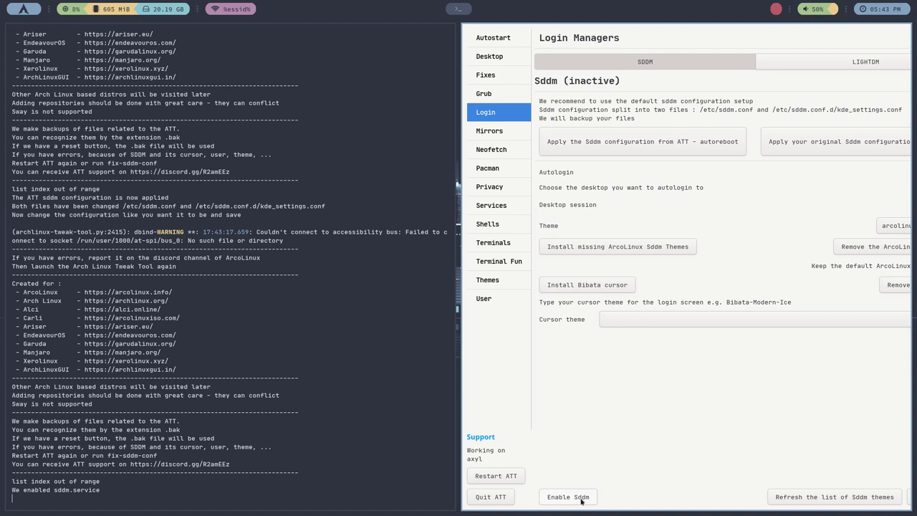
# Force-enable lxdm.service with 'sudo systemctl enable lxdm.service -f' in a new terminal.
pyautogui.press('super+Return')
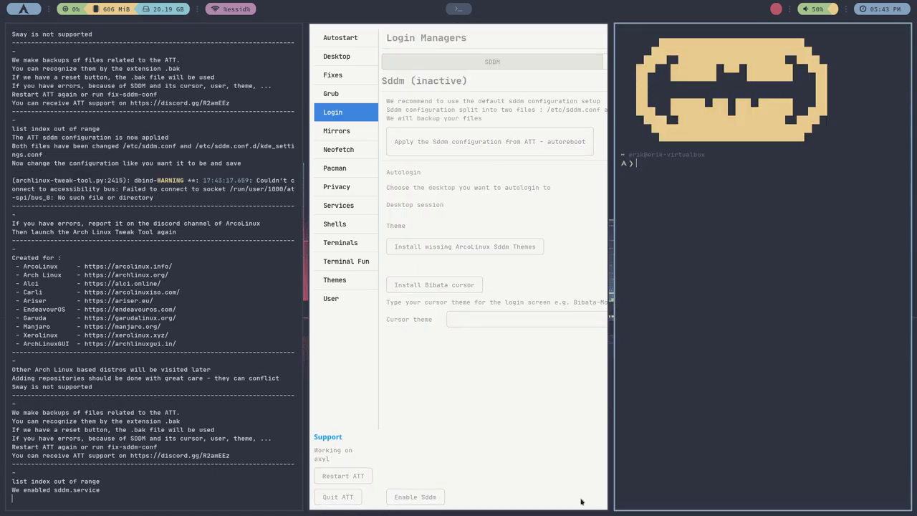
pyautogui.write('sudo systemctl enable lxdm')
pyautogui.press('Tab')
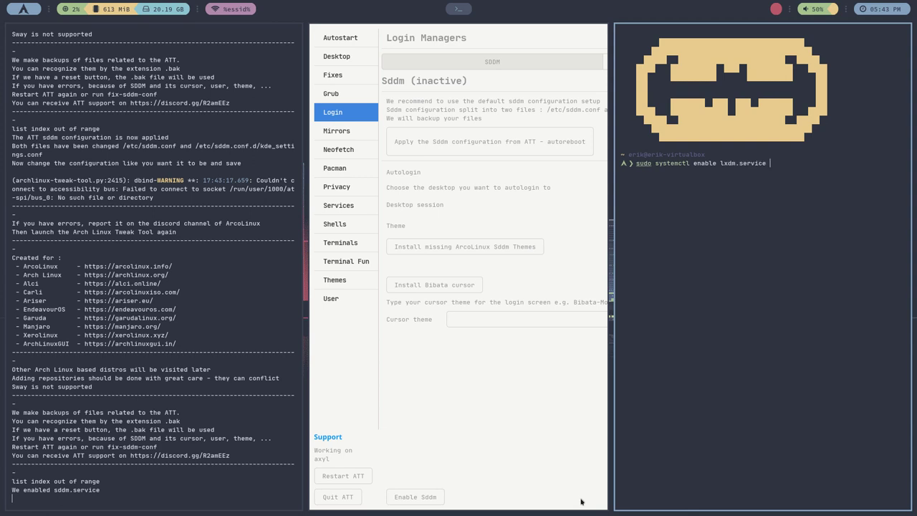
pyautogui.write('-f')
pyautogui.press('Return')
pyautogui.write('*****')
pyautogui.press('Return')
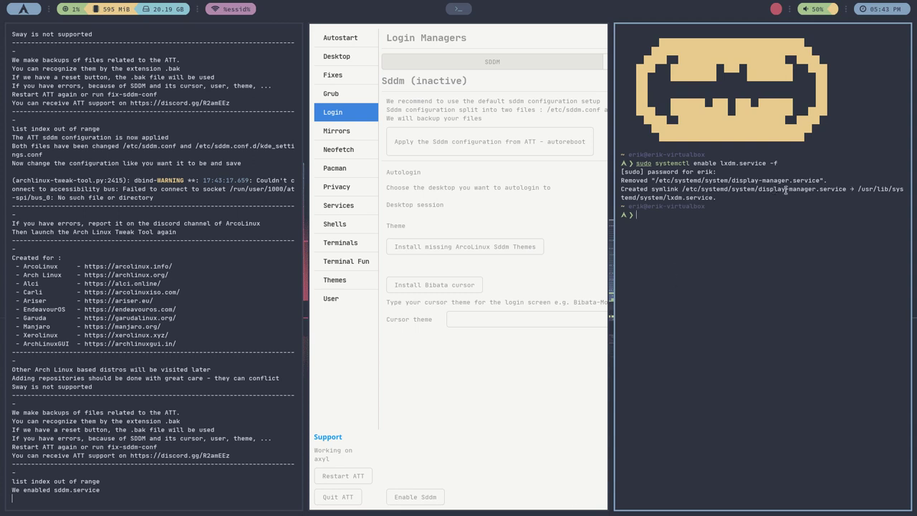
# Enable the SDDM service again from the tweak tool's Login page.
pyautogui.moveTo(667, 197); pyautogui.dragTo(716, 198)
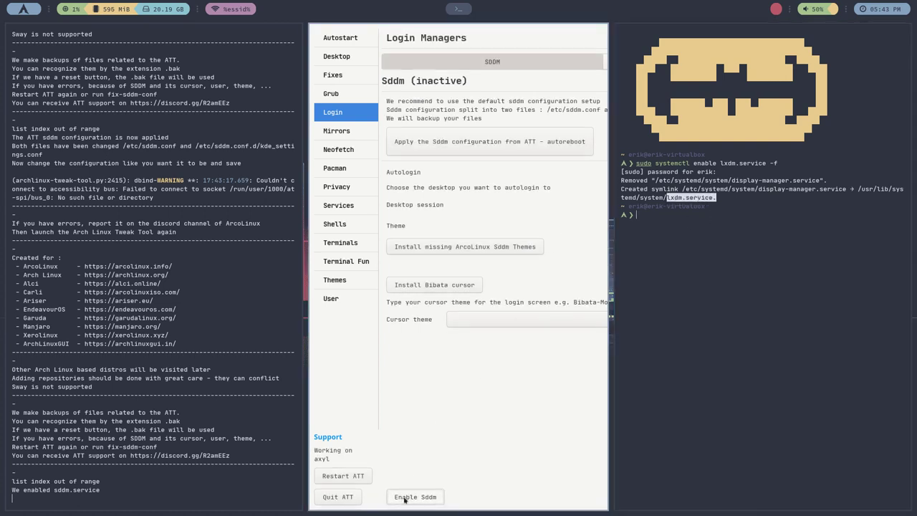
pyautogui.click(404, 497)
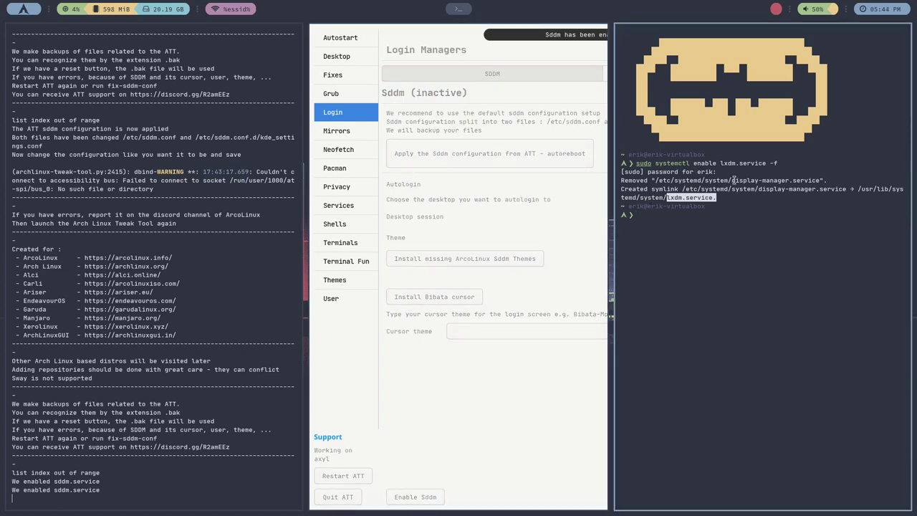
pyautogui.click(696, 227)
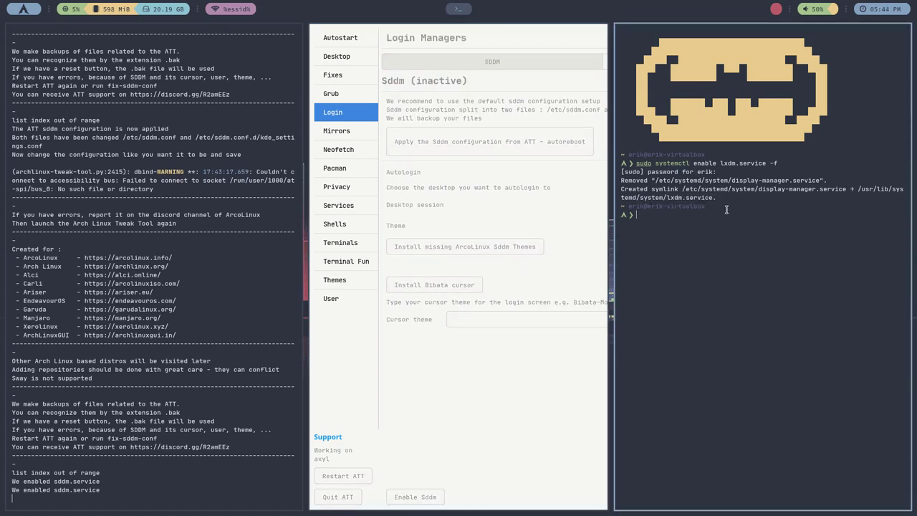
pyautogui.moveTo(723, 164); pyautogui.dragTo(736, 164)
# Close the extra terminal and show the tweak tool fullscreen.
pyautogui.click(739, 232)
pyautogui.press('super+q')
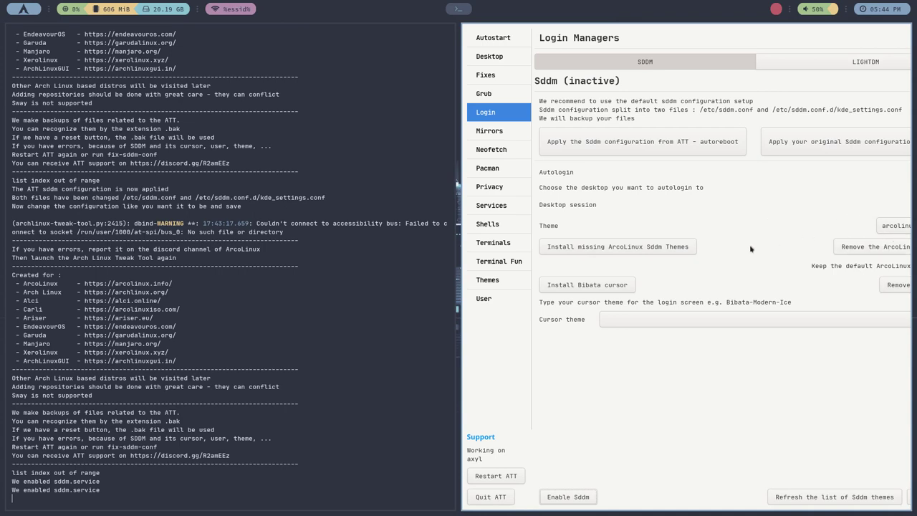
pyautogui.press('super+f')
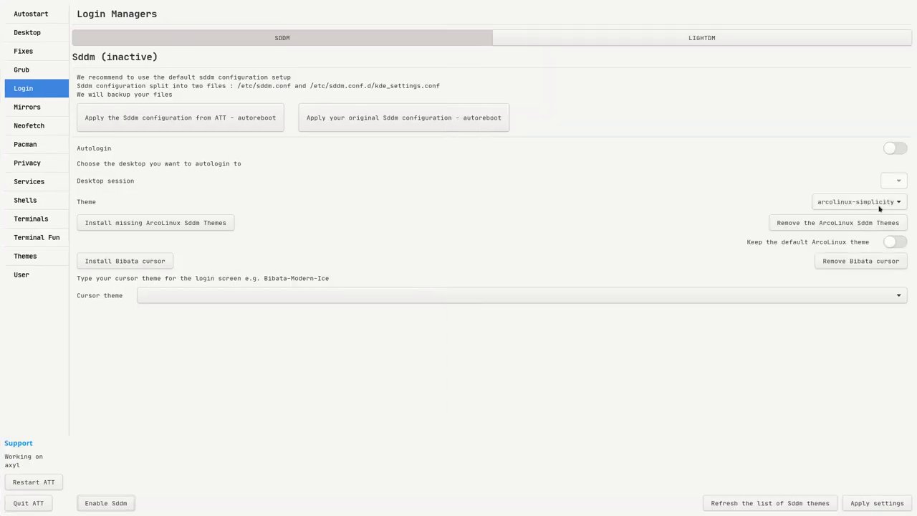
pyautogui.click(880, 203)
pyautogui.click(880, 203)
# Install the missing ArcoLinux SDDM themes and set the login theme to arcolinux-materia-dark.
pyautogui.click(210, 224)
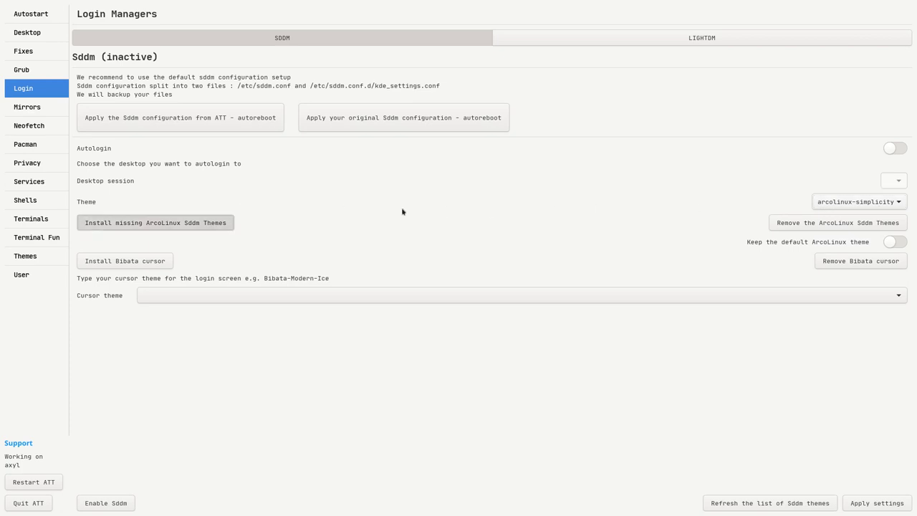
pyautogui.press('super+f')
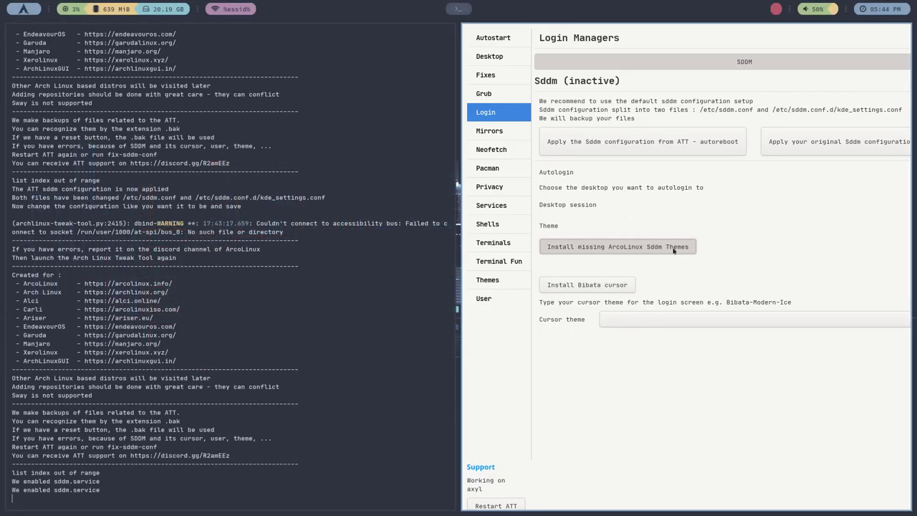
pyautogui.click(673, 250)
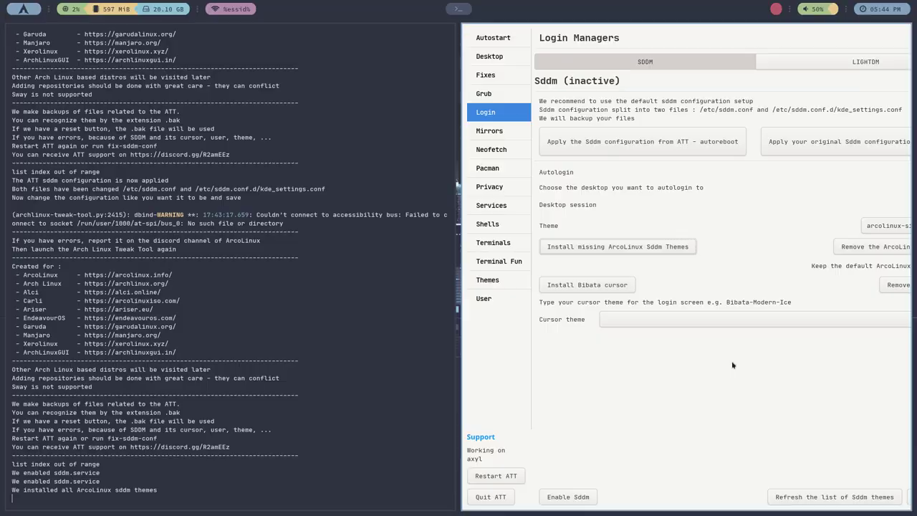
pyautogui.press('super+f')
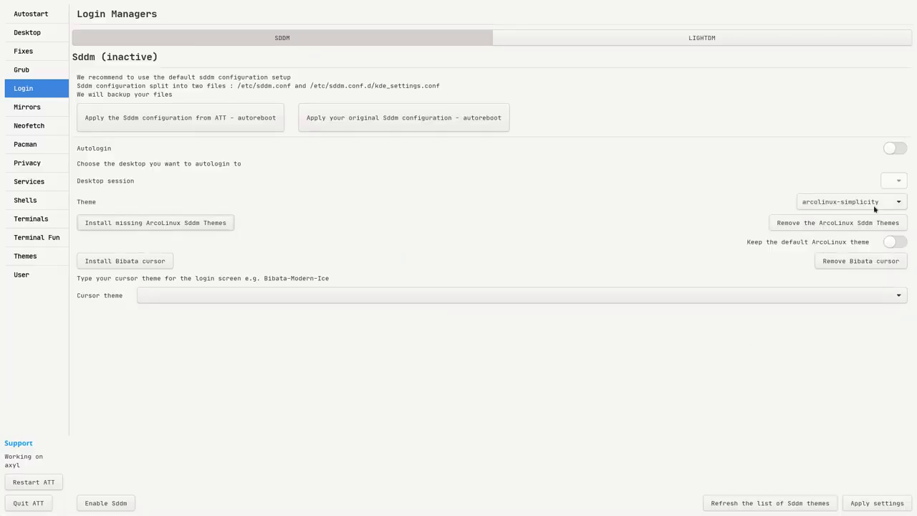
pyautogui.click(874, 208)
pyautogui.click(859, 175)
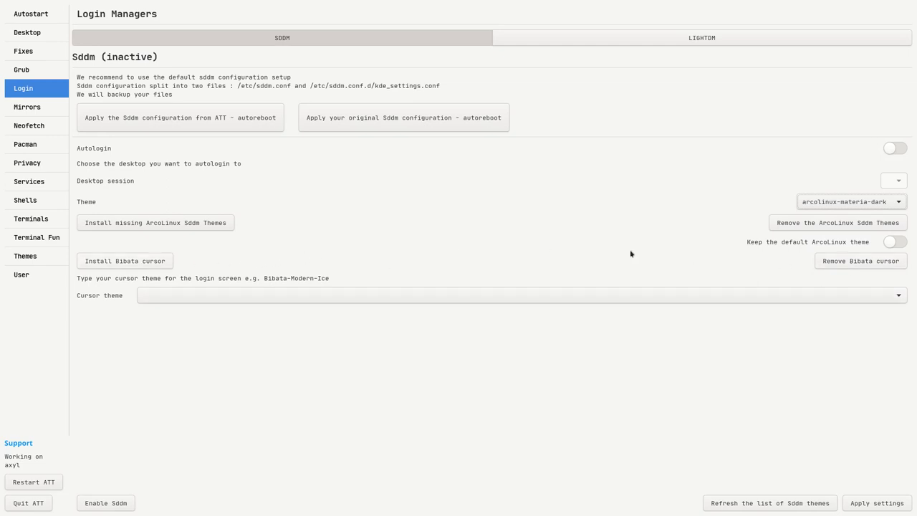
# Install the Bibata cursors and set the SDDM cursor theme to Bibata-Modern-Ice.
pyautogui.click(547, 294)
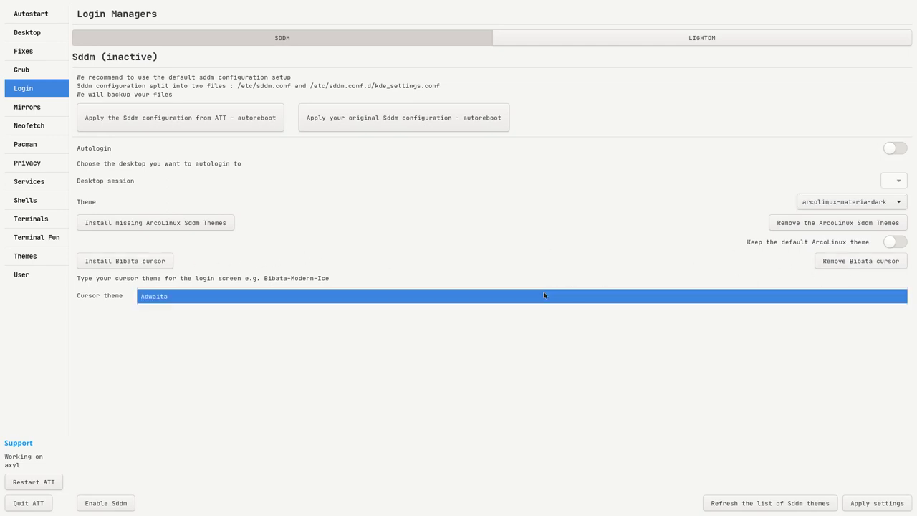
pyautogui.click(499, 299)
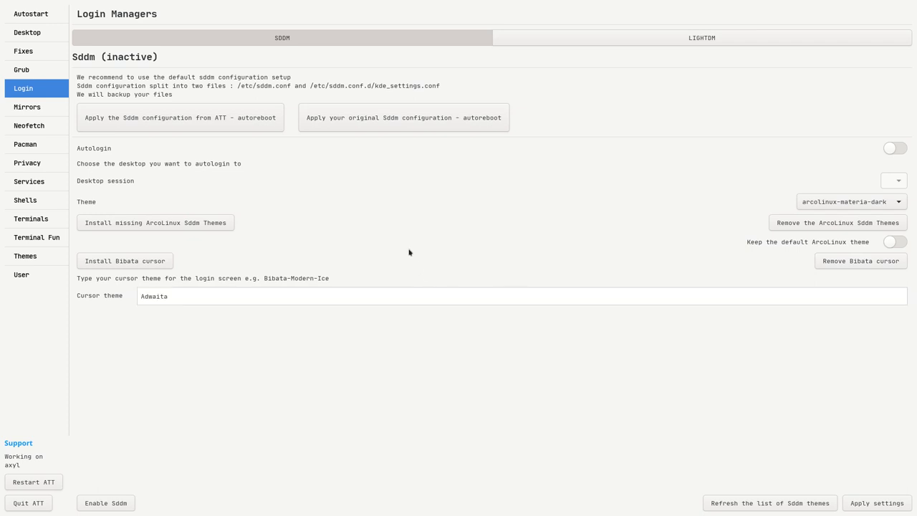
pyautogui.click(123, 265)
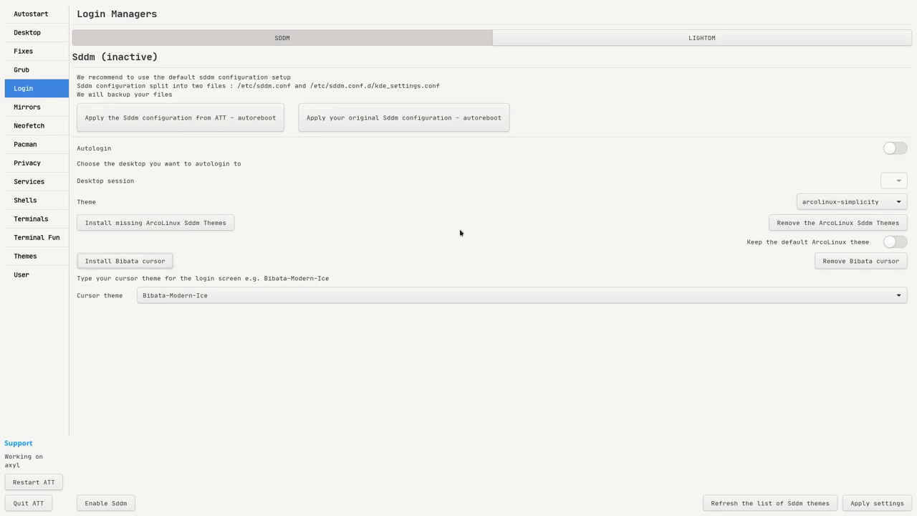
pyautogui.click(233, 293)
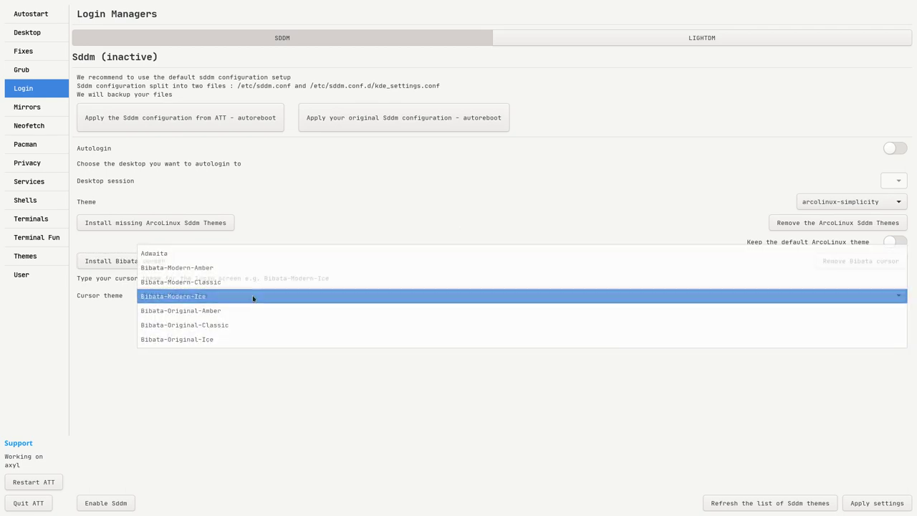
pyautogui.click(252, 297)
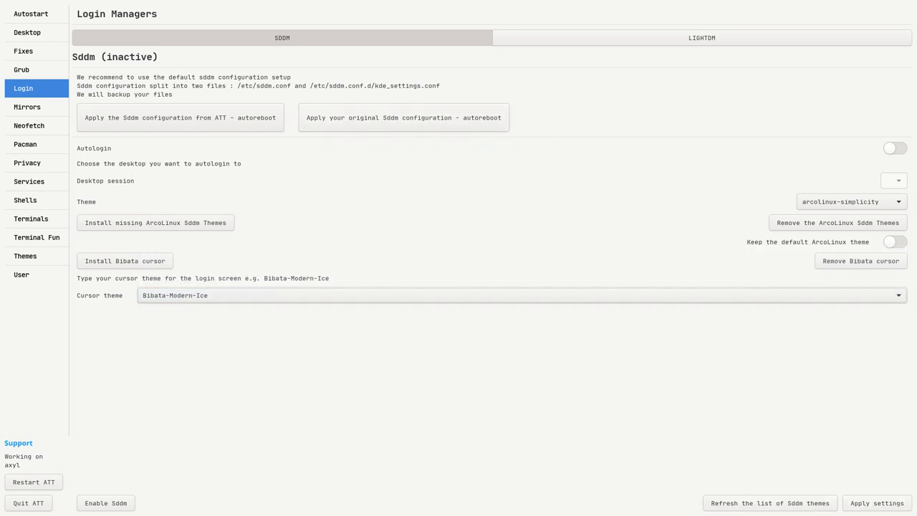
# Leave autologin off with i3 as the session, and save the SDDM settings.
pyautogui.click(901, 152)
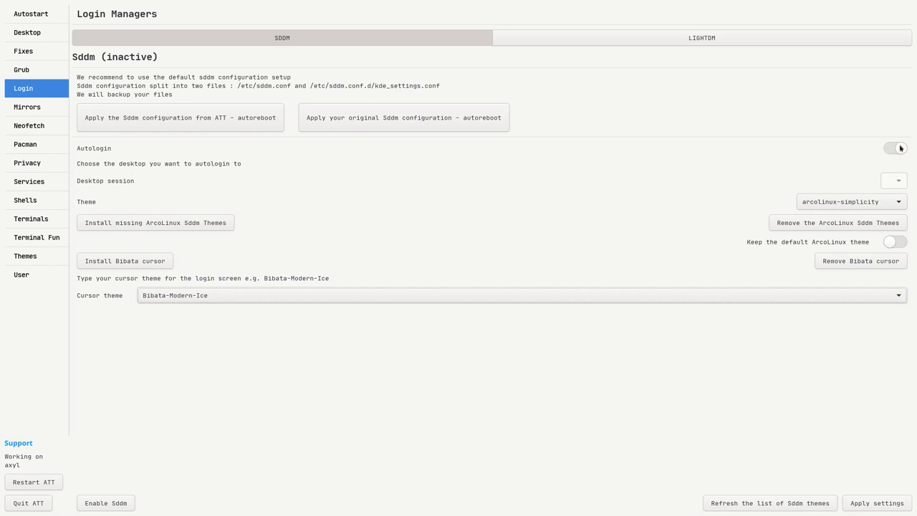
pyautogui.click(896, 182)
pyautogui.click(897, 183)
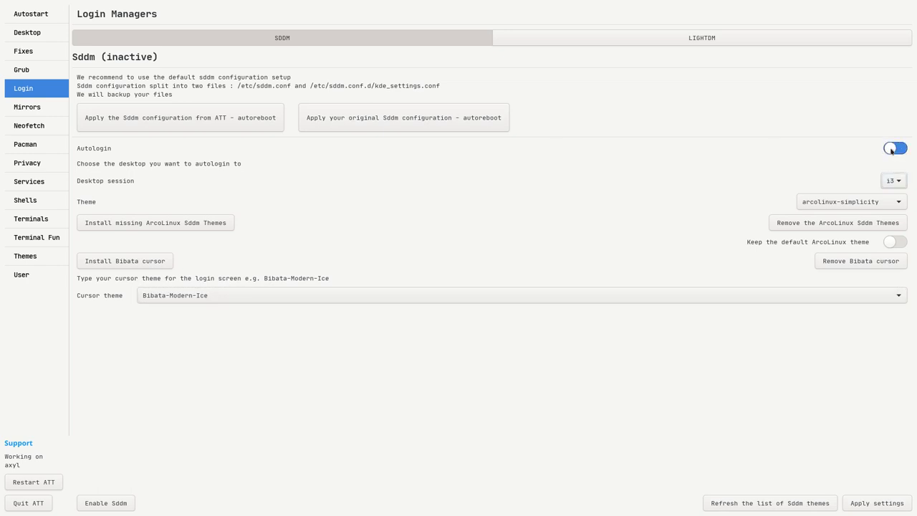
pyautogui.click(896, 150)
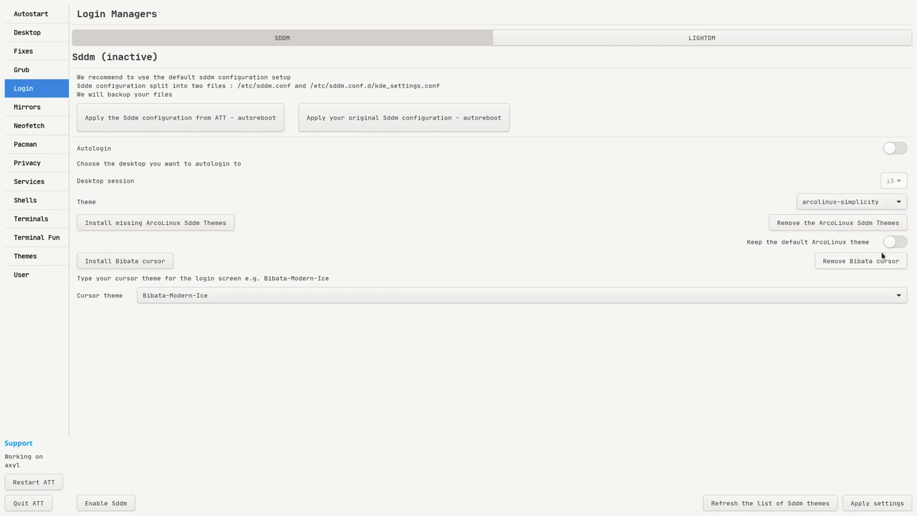
pyautogui.click(875, 505)
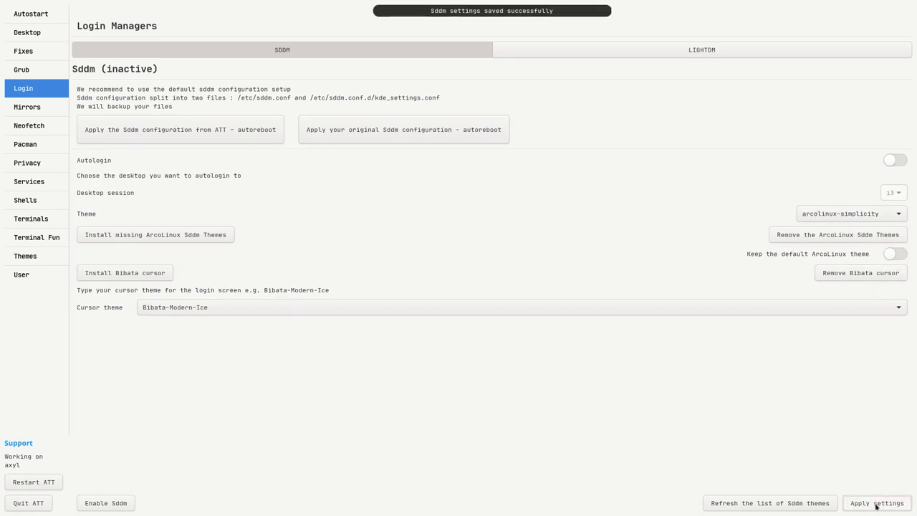
# Close the tweak tool window and open a fresh terminal.
pyautogui.press('super+f')
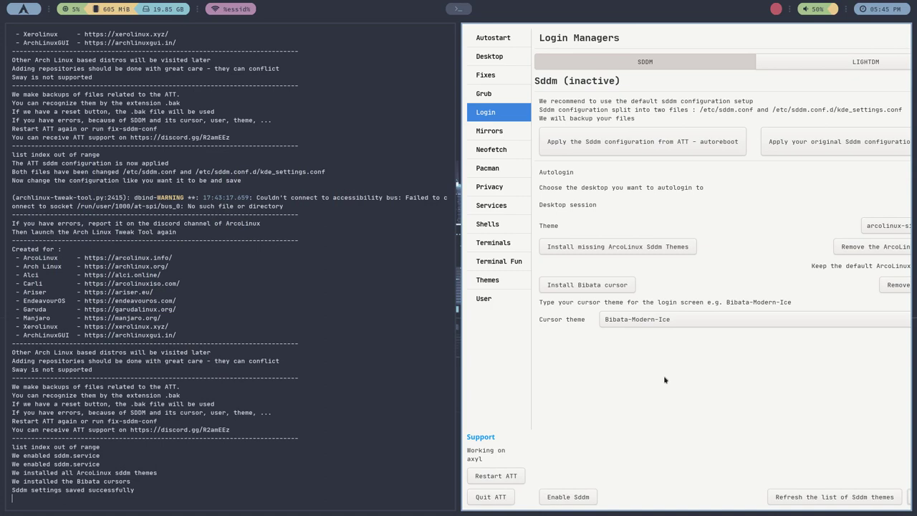
pyautogui.press('super+s')
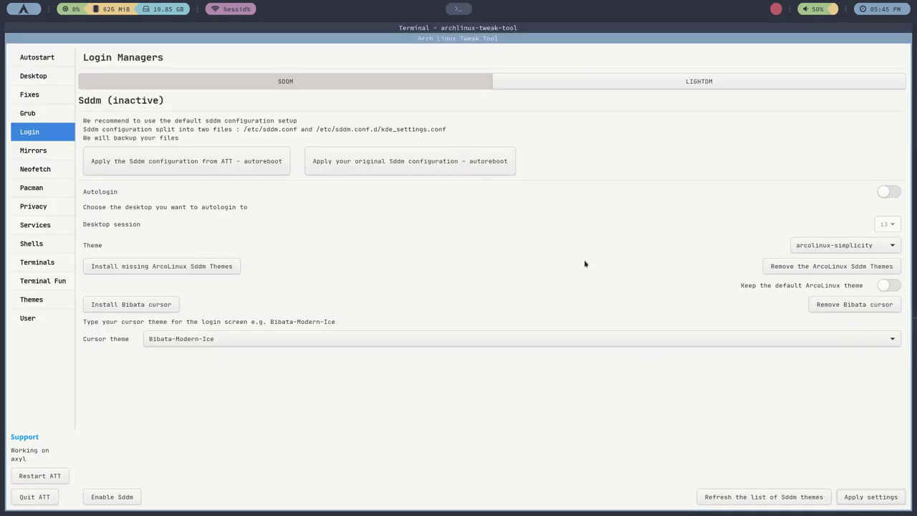
pyautogui.press('super+q')
pyautogui.press('super+q')
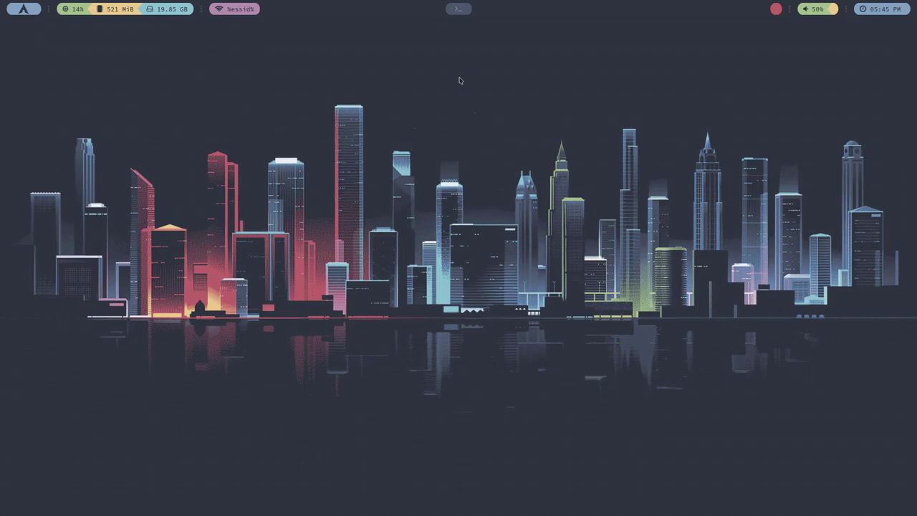
pyautogui.press('super+Return')
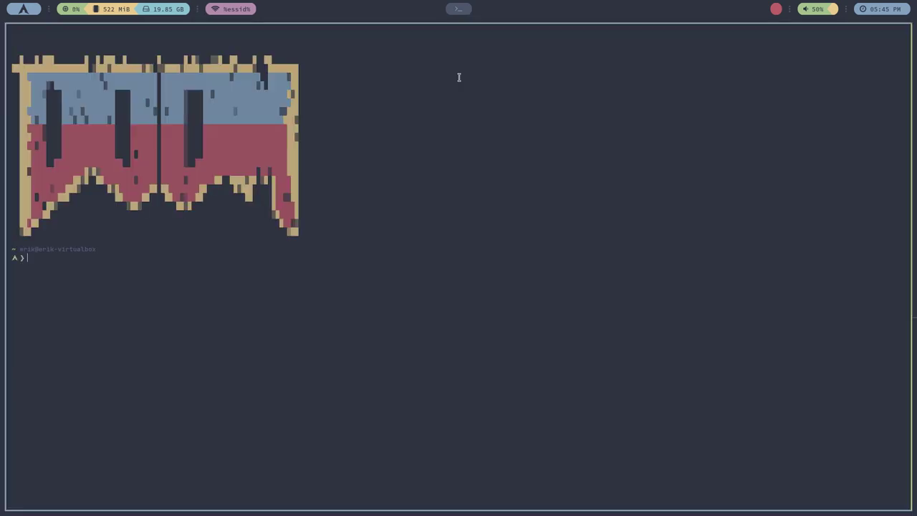
# Launch lxappearance and browse to its Mouse Cursor themes.
pyautogui.write('lsap')
pyautogui.write('pear')
pyautogui.write('ance')
pyautogui.press('Return')
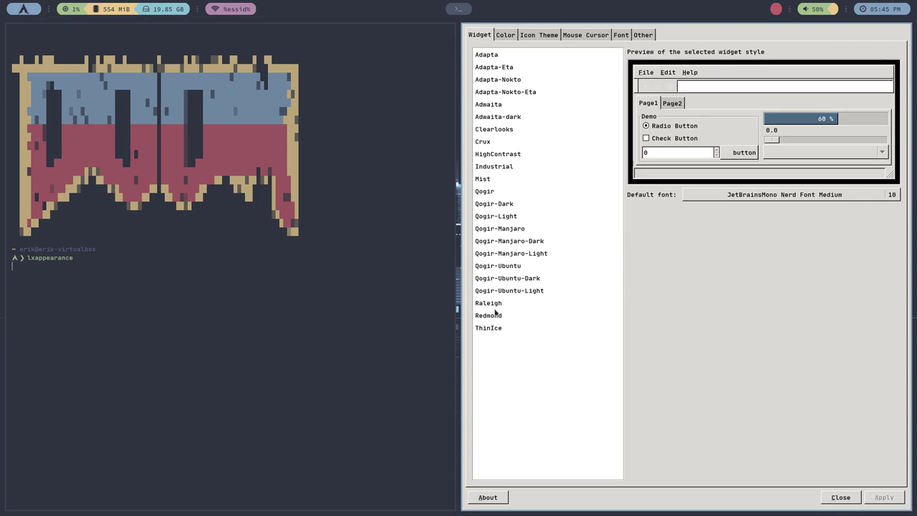
pyautogui.click(508, 37)
pyautogui.click(521, 37)
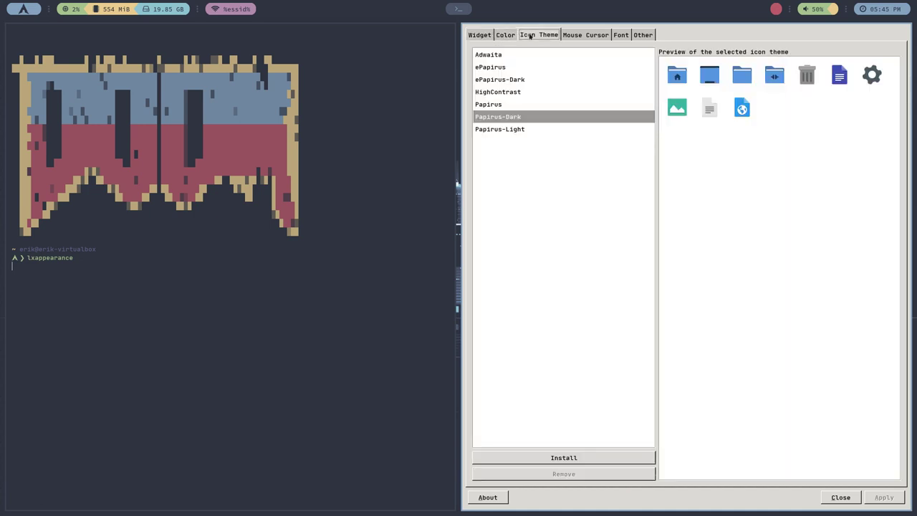
pyautogui.click(577, 37)
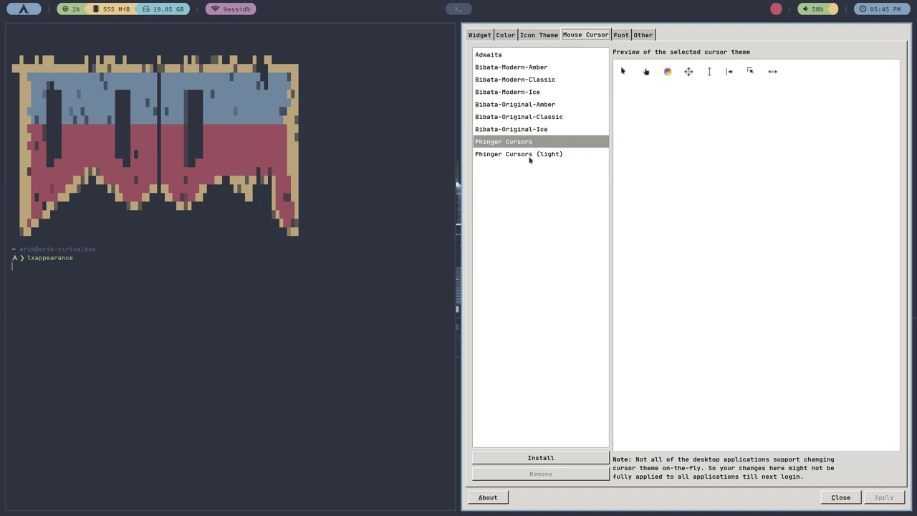
# Select Phinger Cursors (light), apply it, and close LXAppearance.
pyautogui.click(531, 159)
pyautogui.click(533, 147)
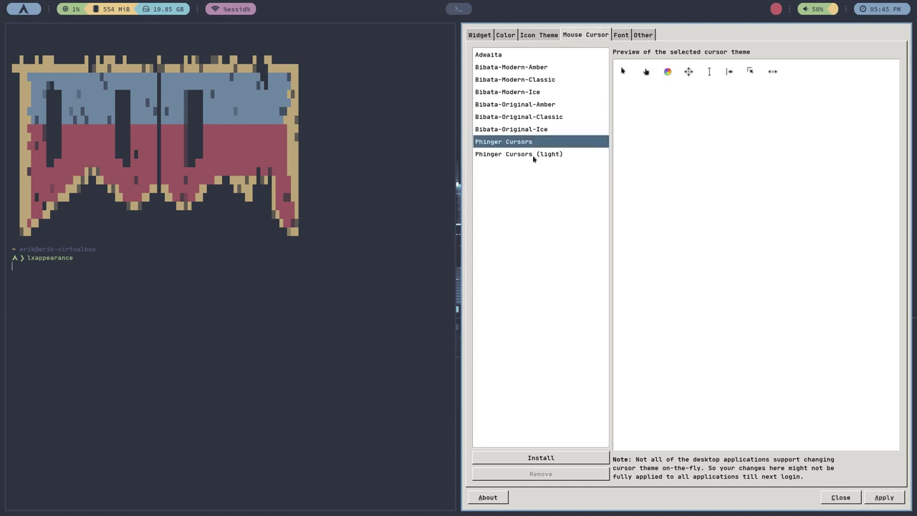
pyautogui.click(534, 158)
pyautogui.click(536, 145)
pyautogui.click(542, 157)
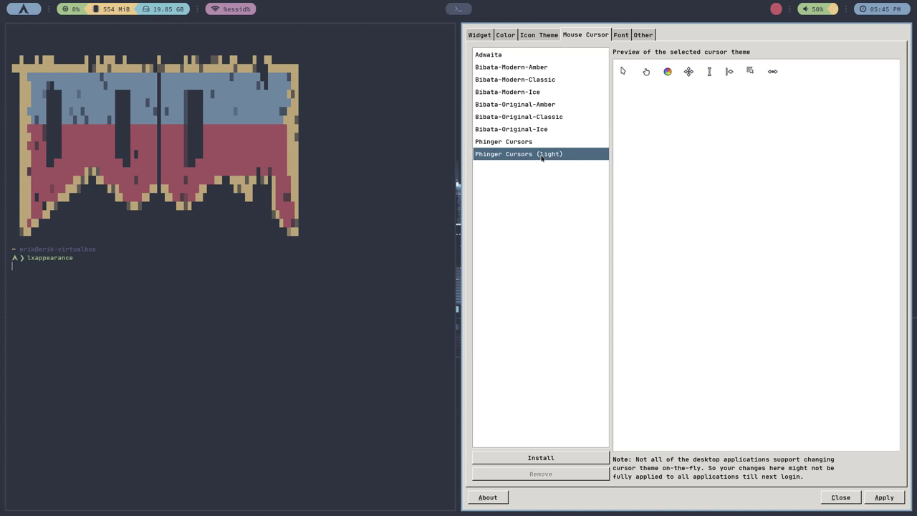
pyautogui.click(541, 145)
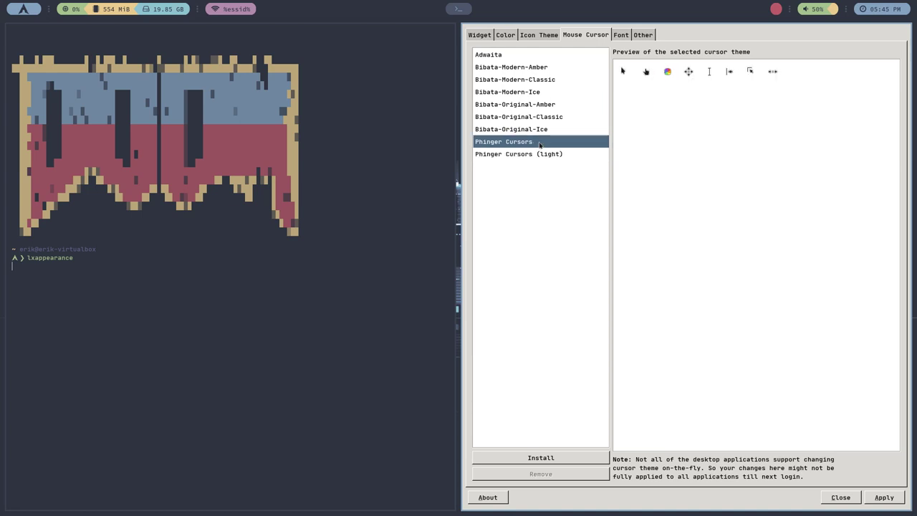
pyautogui.click(542, 154)
pyautogui.click(885, 497)
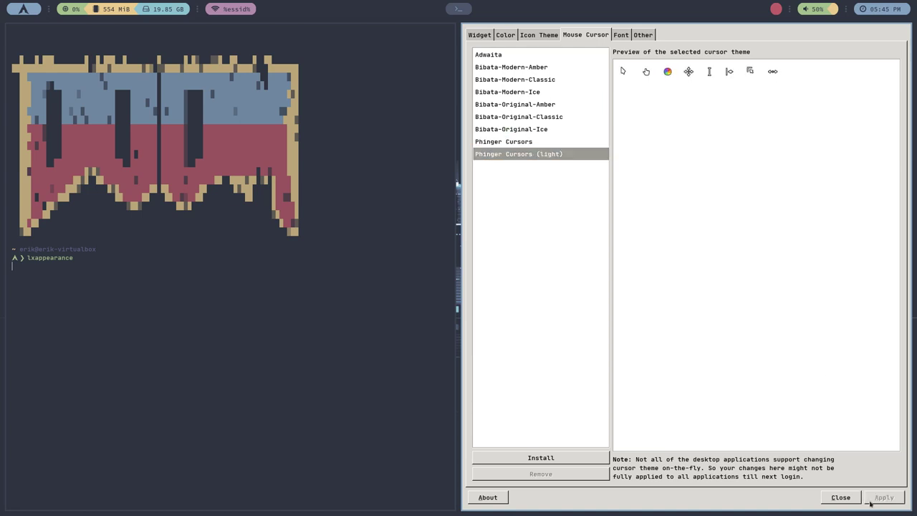
pyautogui.click(856, 501)
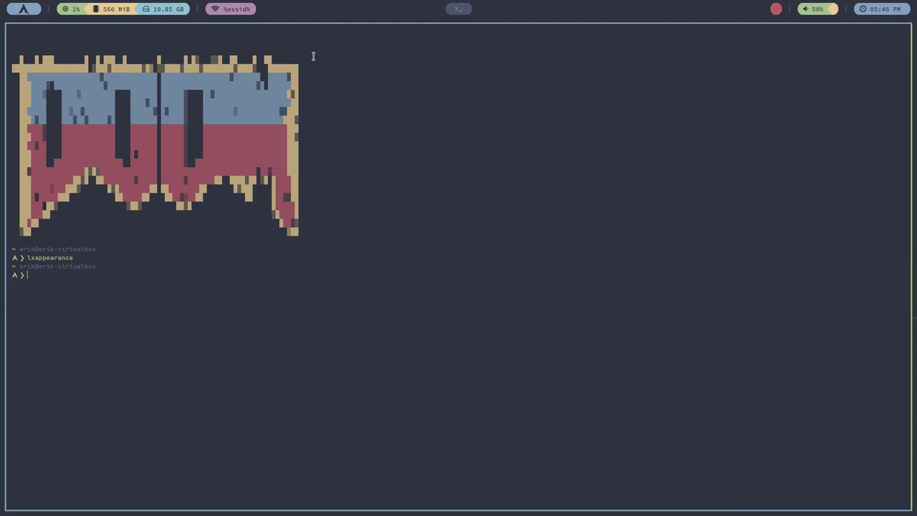
# Reboot the system from the power menu and boot the default entry.
pyautogui.press('super+x')
pyautogui.press('Down')
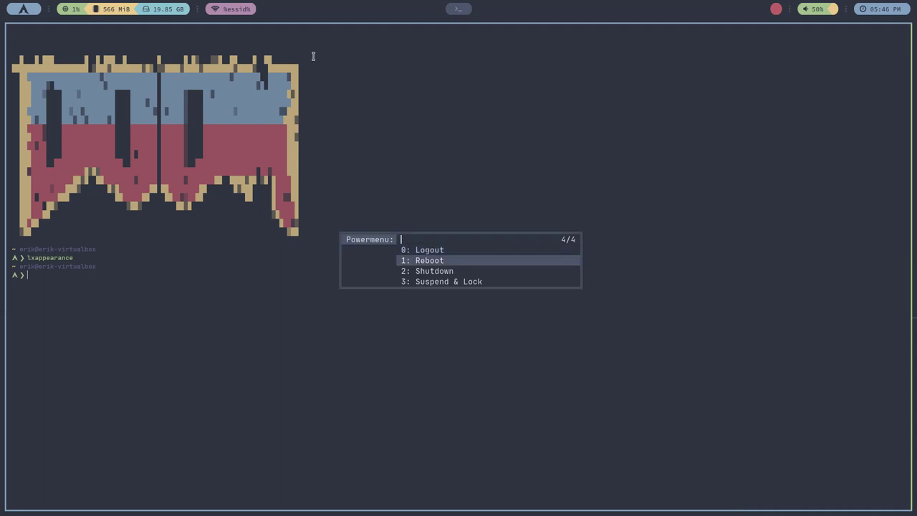
pyautogui.press('Return')
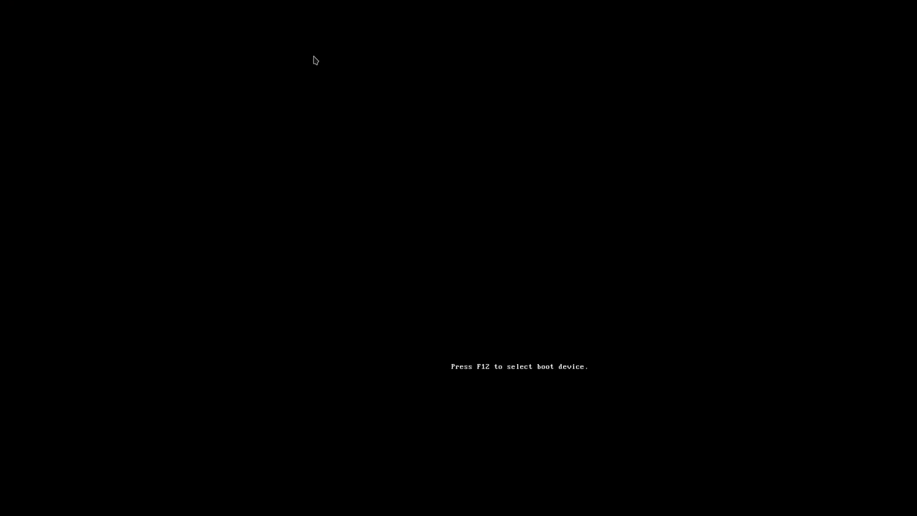
pyautogui.press('Return')
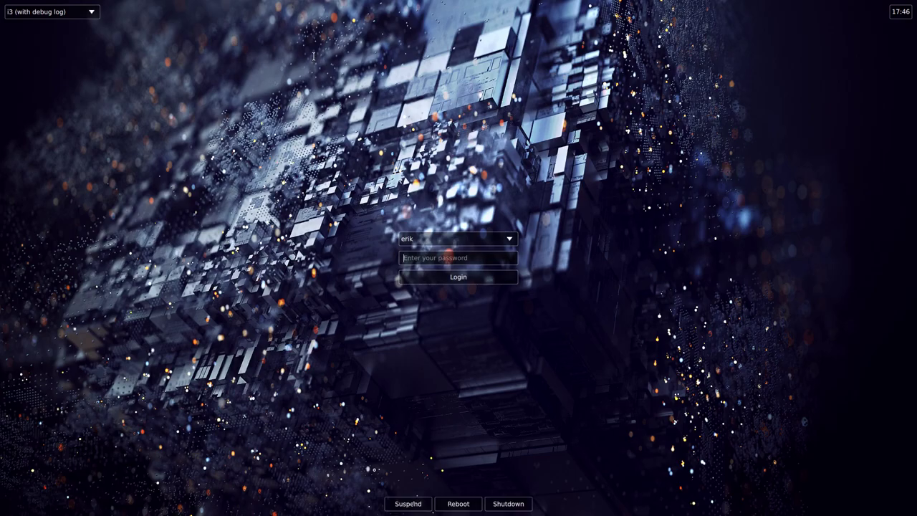
# At the SDDM screen, choose the plain i3 session and log in with the password.
pyautogui.click(78, 14)
pyautogui.click(70, 54)
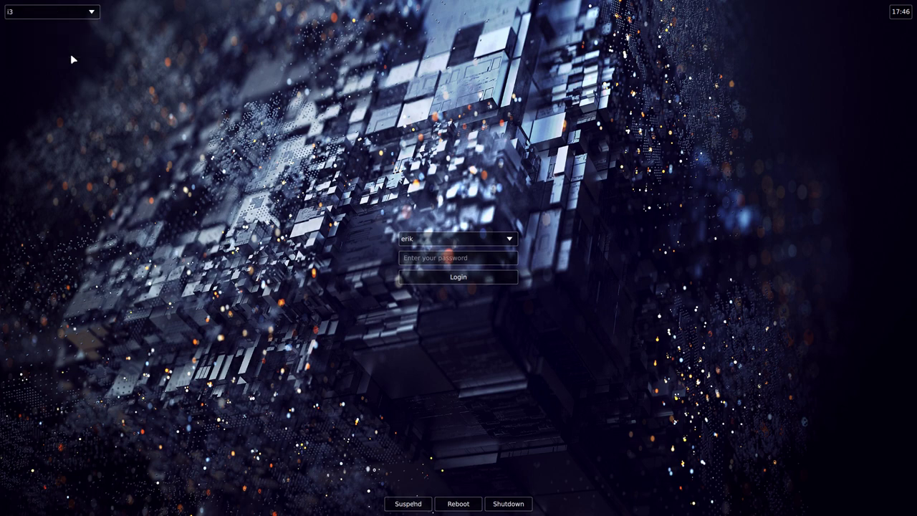
pyautogui.write('******')
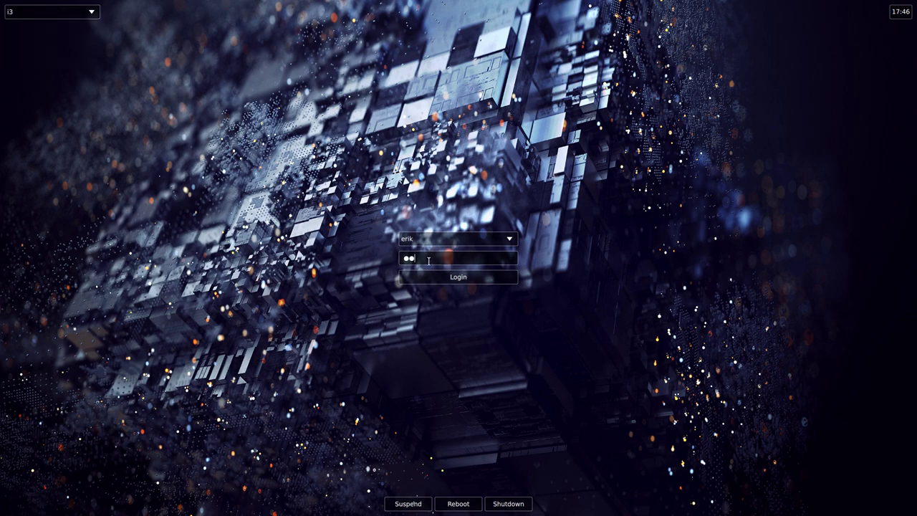
pyautogui.press('Return')
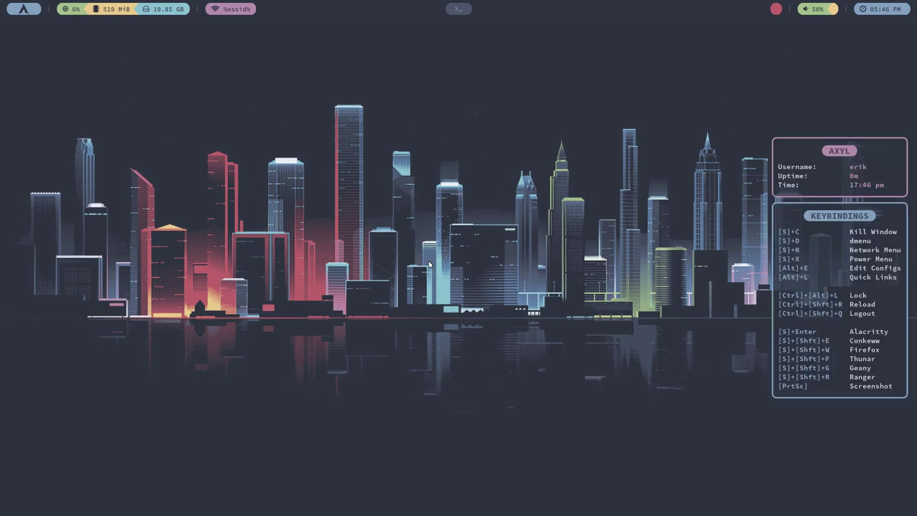
# Launch archlinux-tweak-tool from a new terminal and authenticate.
pyautogui.press('super+Return')
pyautogui.write('arch')
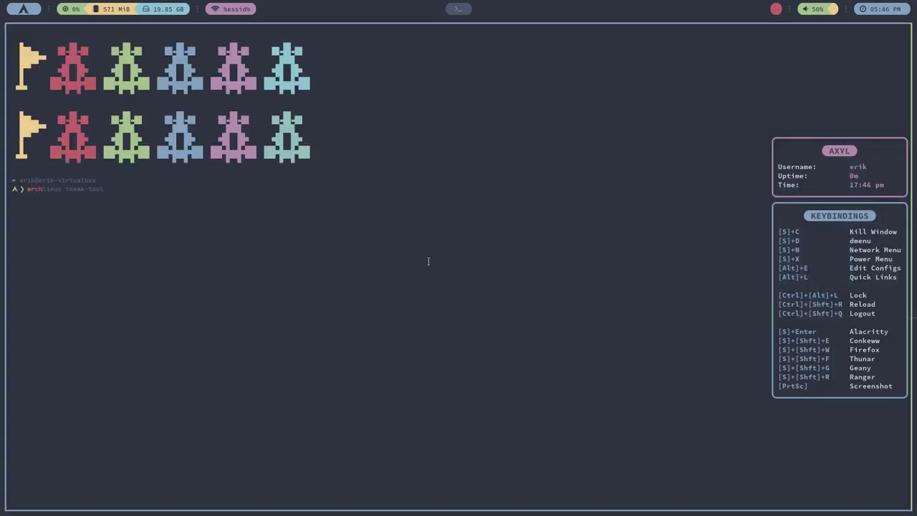
pyautogui.press('Right')
pyautogui.press('Return')
pyautogui.write('******')
pyautogui.press('Return')
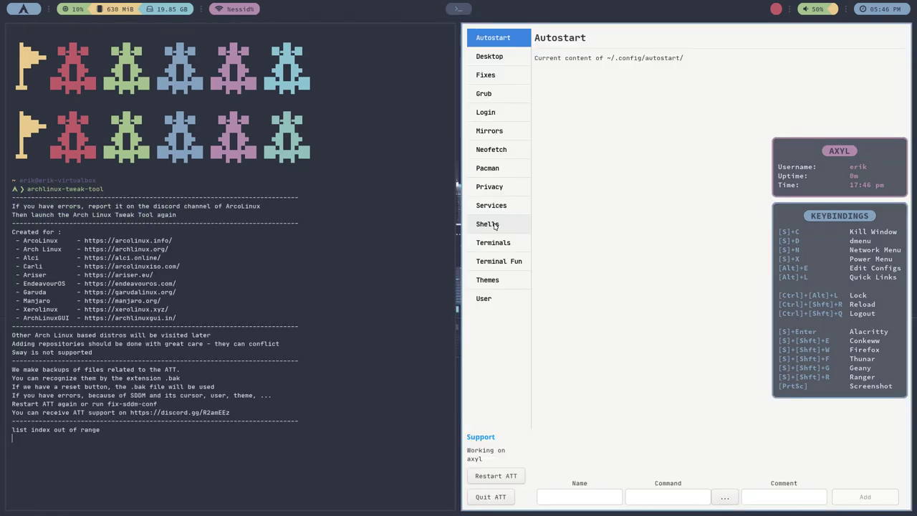
# Set the SDDM theme to arcolinux-materia-dark, apply the settings, and quit ATT.
pyautogui.click(502, 113)
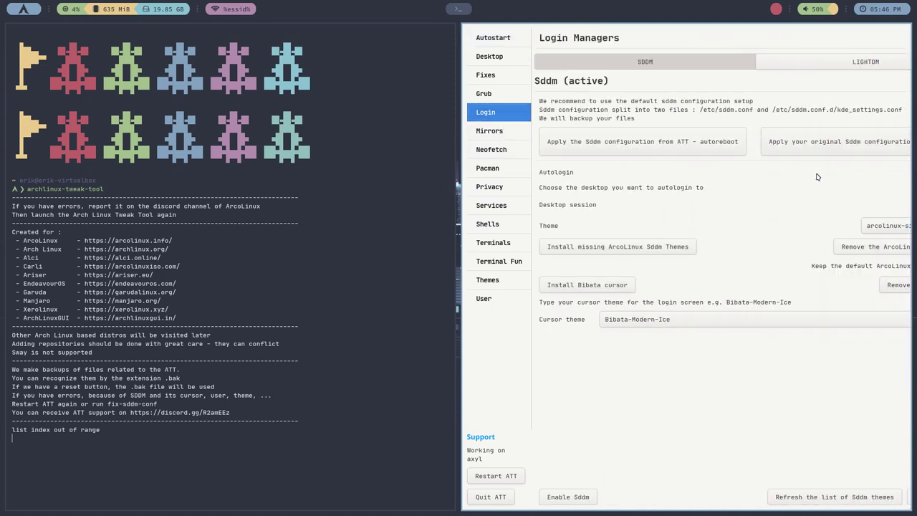
pyautogui.click(878, 229)
pyautogui.click(877, 228)
pyautogui.click(877, 200)
pyautogui.press('super+f')
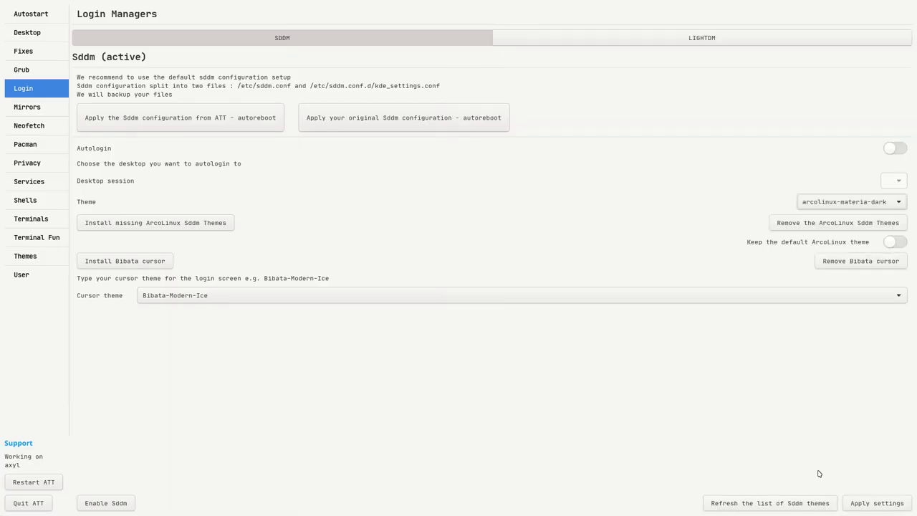
pyautogui.click(870, 503)
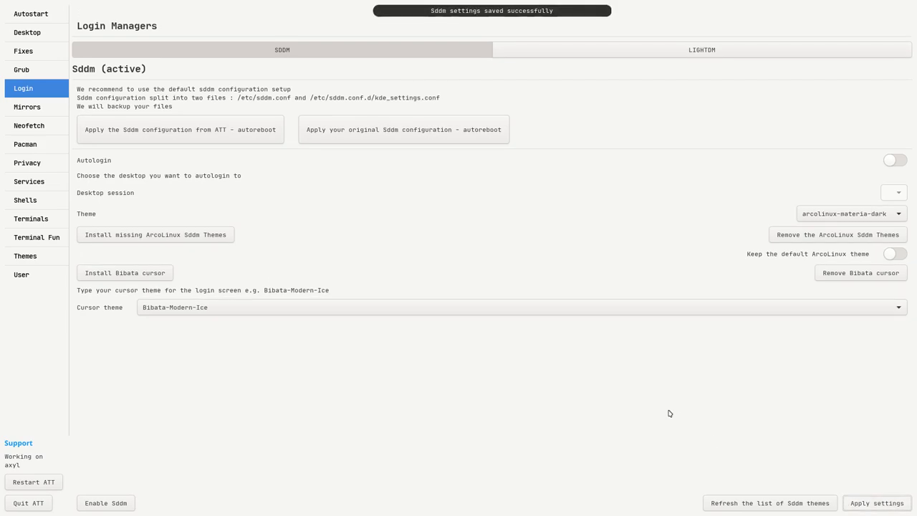
pyautogui.click(30, 501)
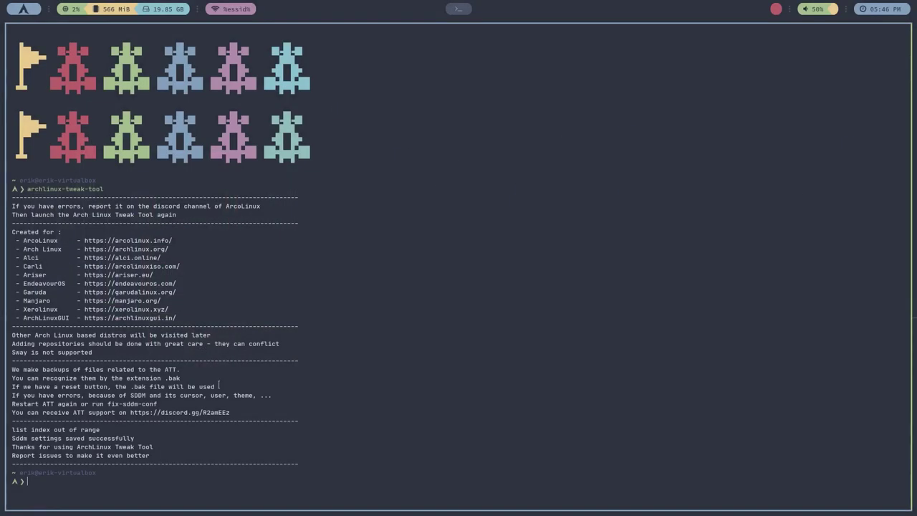
# Log out through the power menu and log back in at SDDM with the password.
pyautogui.press('super+x')
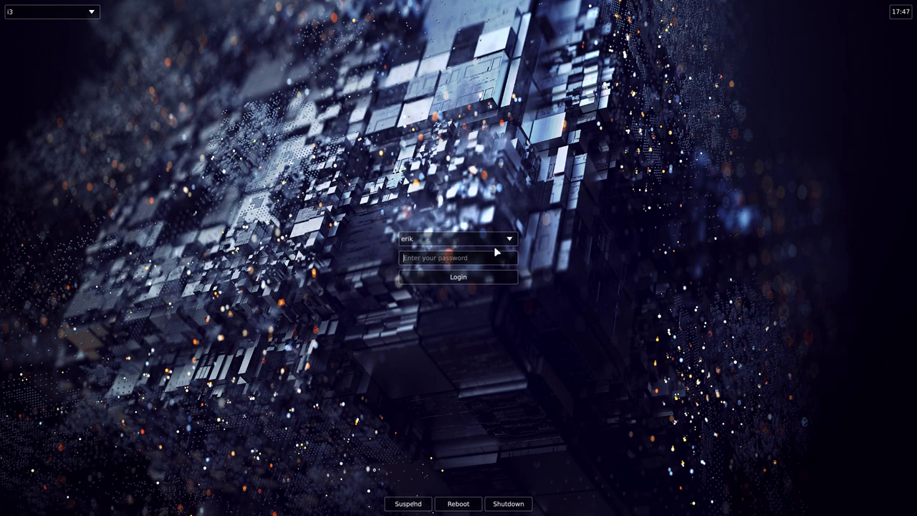
pyautogui.write('****')
pyautogui.press('Return')
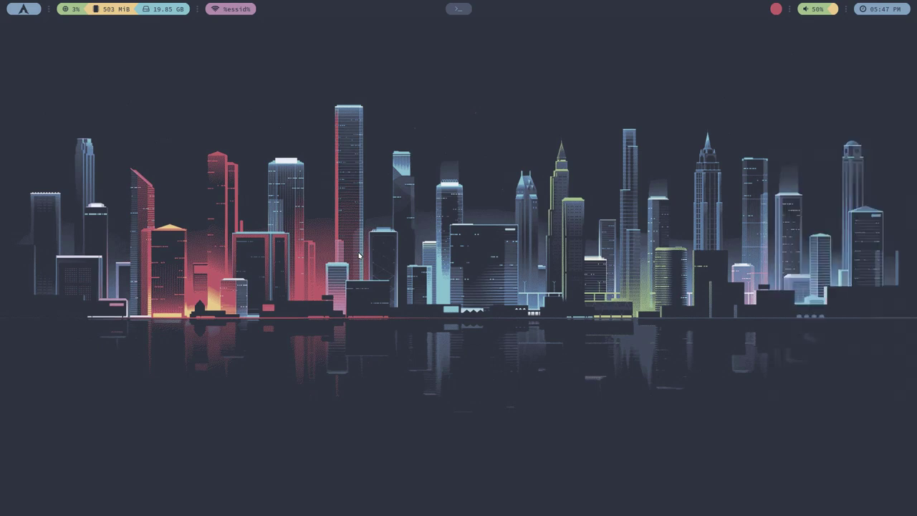
# Open and close a tiled and a floating terminal, then launch Thunar on workspace 2.
pyautogui.press('super+Return')
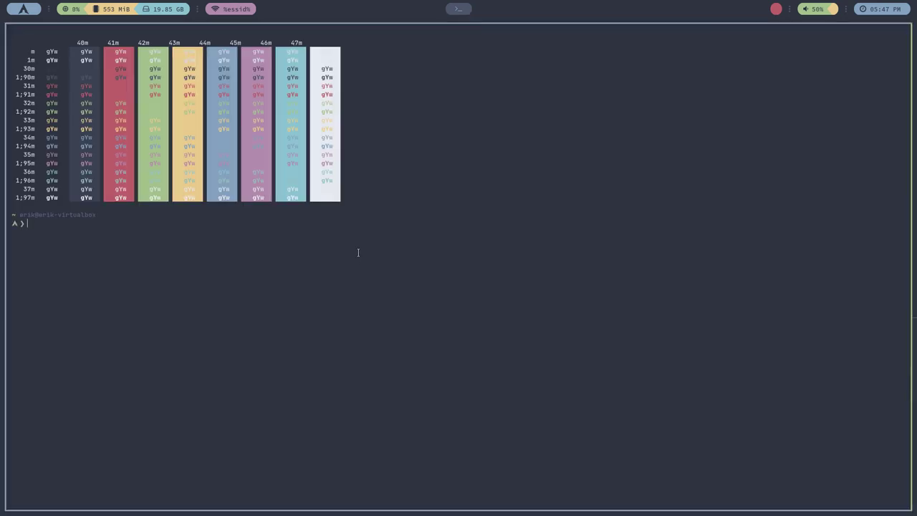
pyautogui.press('super+shift+Return')
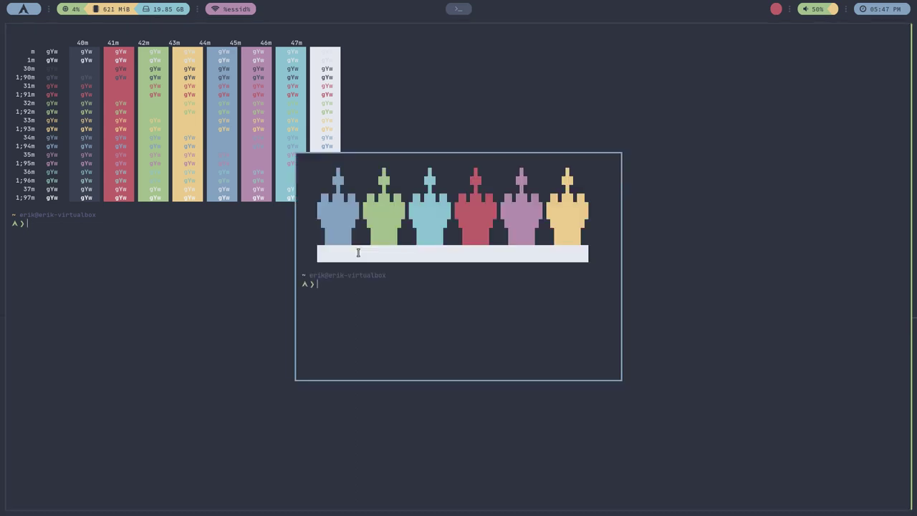
pyautogui.press('super+shift+q')
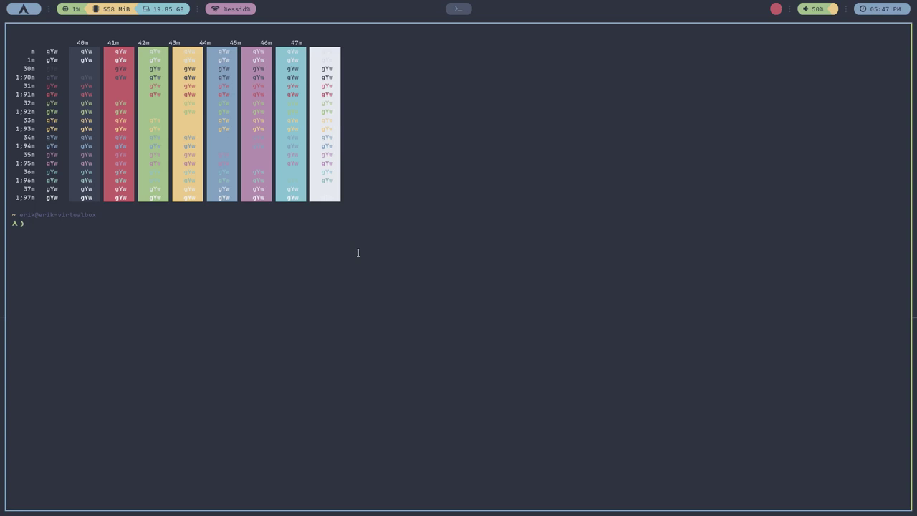
pyautogui.press('super+shift+q')
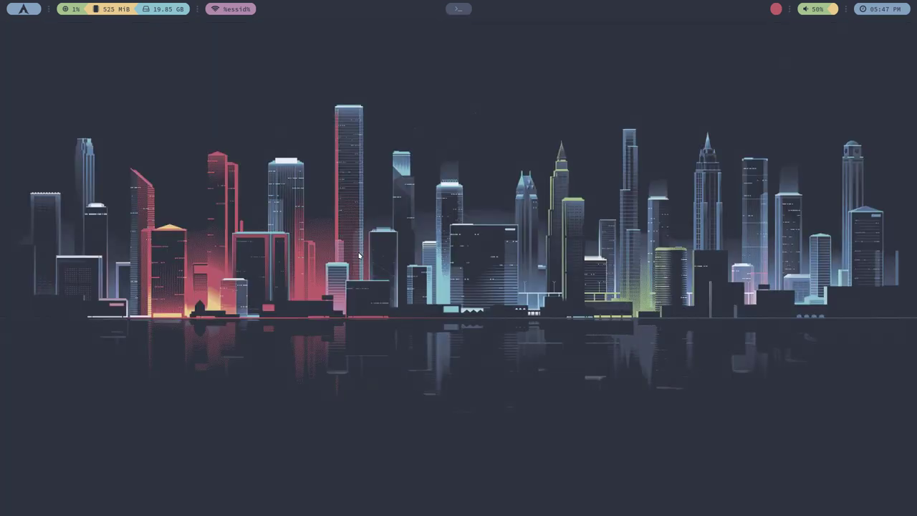
pyautogui.press('super+2')
pyautogui.press('super+e')
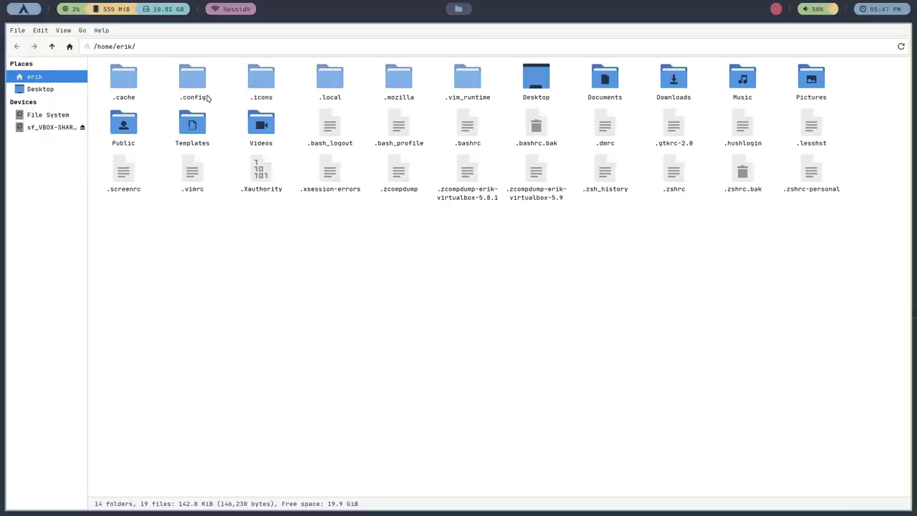
# Open /etc/sddm.conf.d/kde_settings.conf in the editor and copy the theme name arcolinux-materia-dark.
pyautogui.click(68, 115)
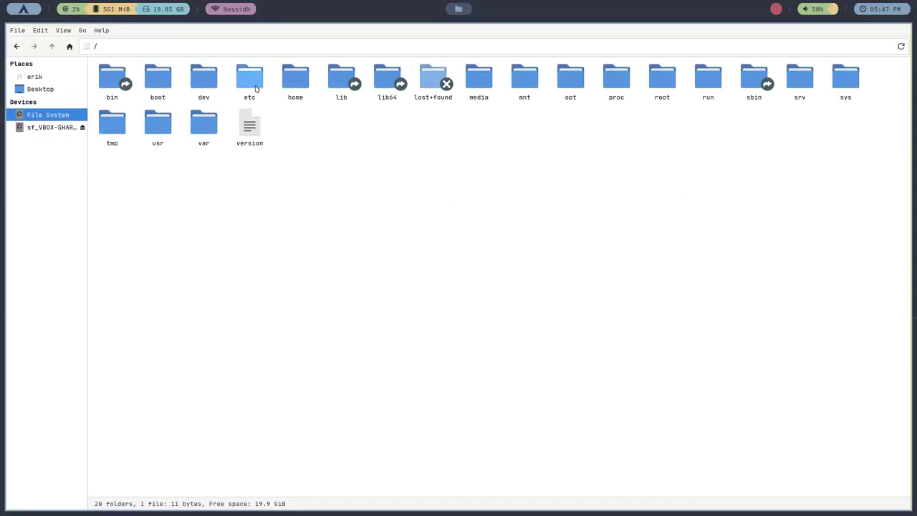
pyautogui.doubleClick(242, 89)
pyautogui.write('sdd')
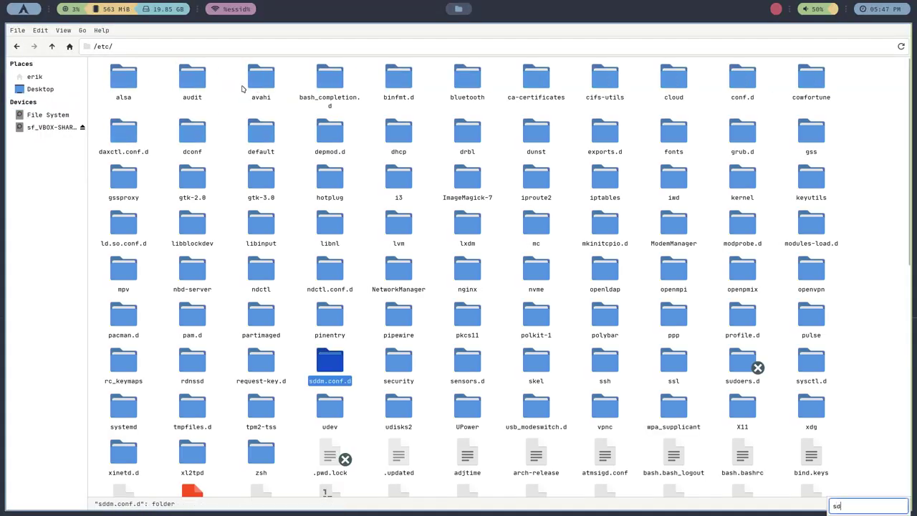
pyautogui.doubleClick(328, 350)
pyautogui.doubleClick(126, 81)
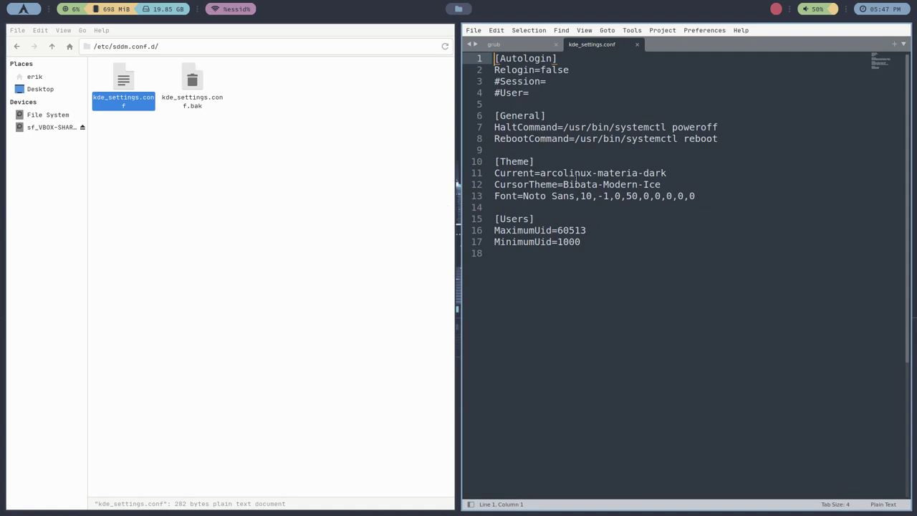
pyautogui.click(576, 172)
pyautogui.press('Right')
pyautogui.press('Right')
pyautogui.press('Right')
pyautogui.press('Right')
pyautogui.press('Right')
pyautogui.press('Right')
pyautogui.press('Right')
pyautogui.press('Right')
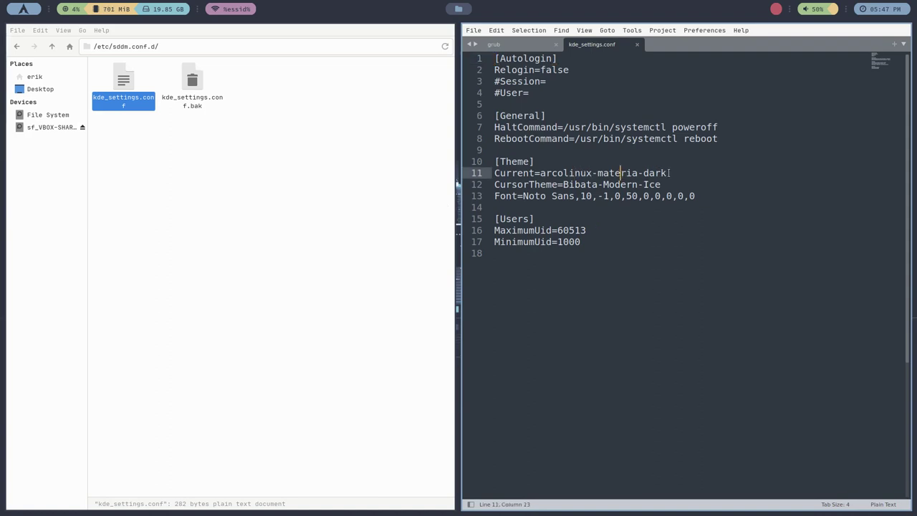
pyautogui.moveTo(668, 172); pyautogui.dragTo(538, 176)
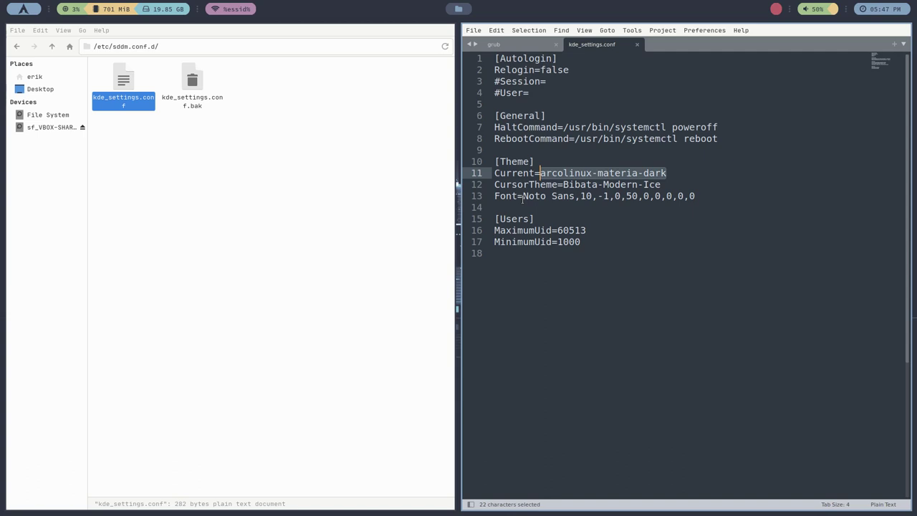
pyautogui.hotkey('ctrl', 'c')
# Open /etc/sddm.conf in the text editor alongside kde_settings.conf.
pyautogui.click(52, 46)
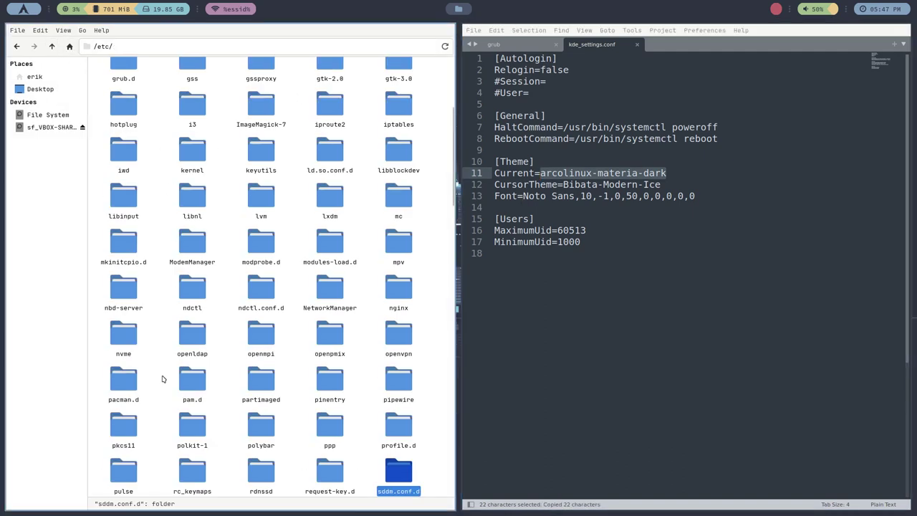
pyautogui.write('sddm.conf')
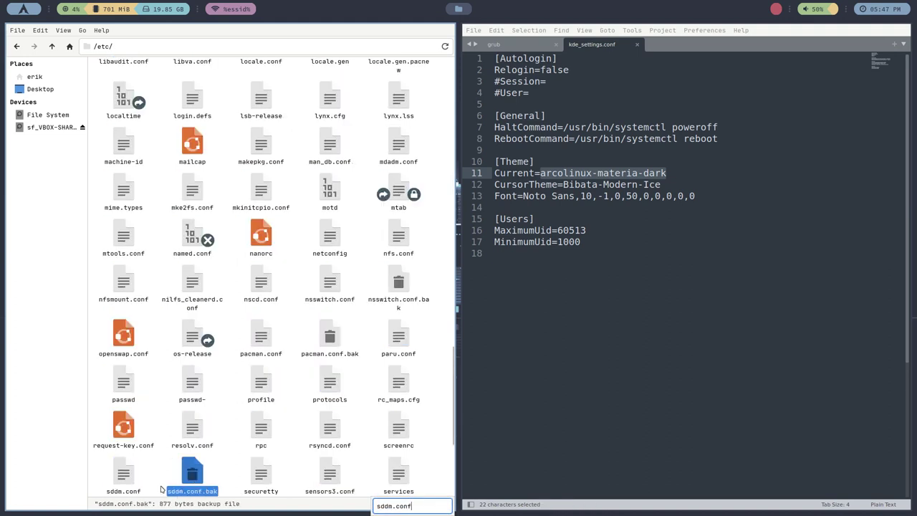
pyautogui.click(131, 481)
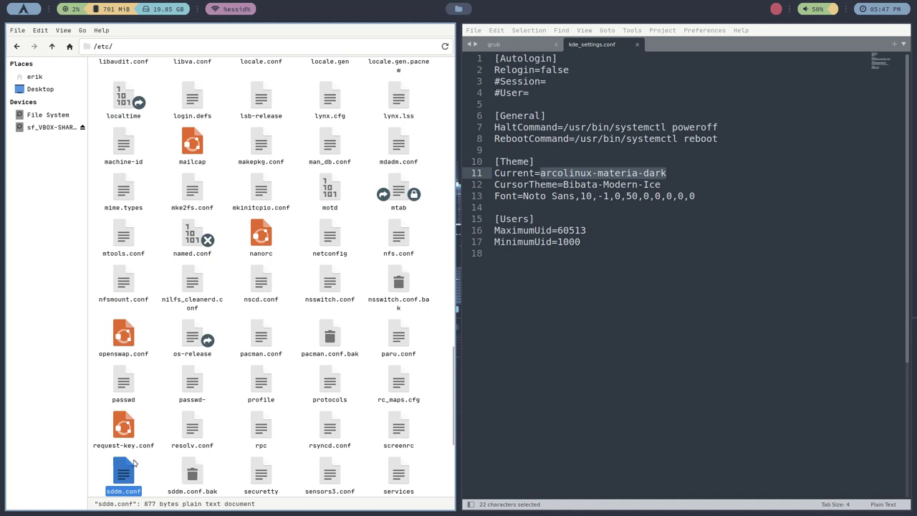
pyautogui.moveTo(129, 467); pyautogui.dragTo(559, 322)
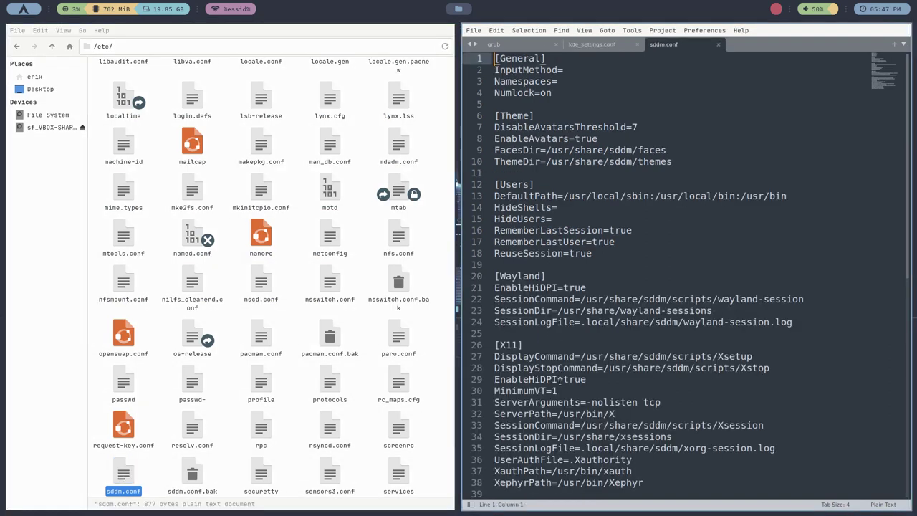
pyautogui.scroll(-3, 560, 379)
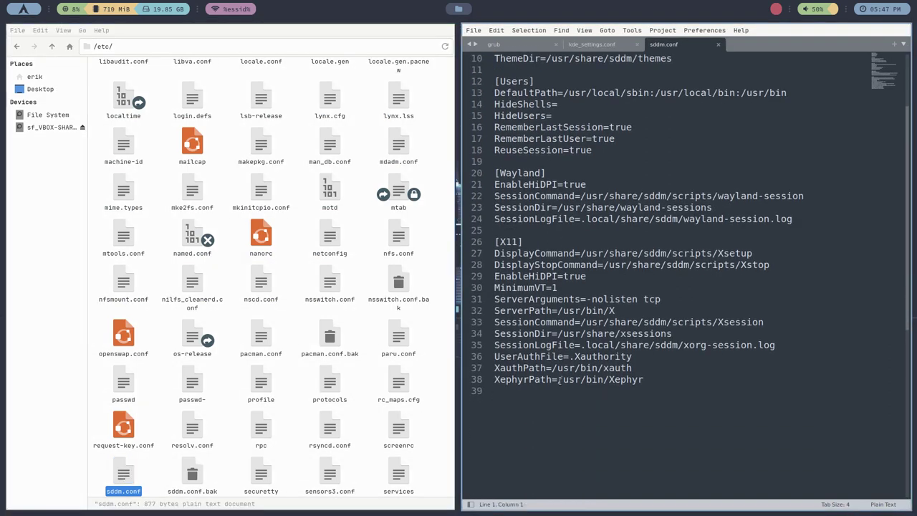
pyautogui.scroll(3, 559, 379)
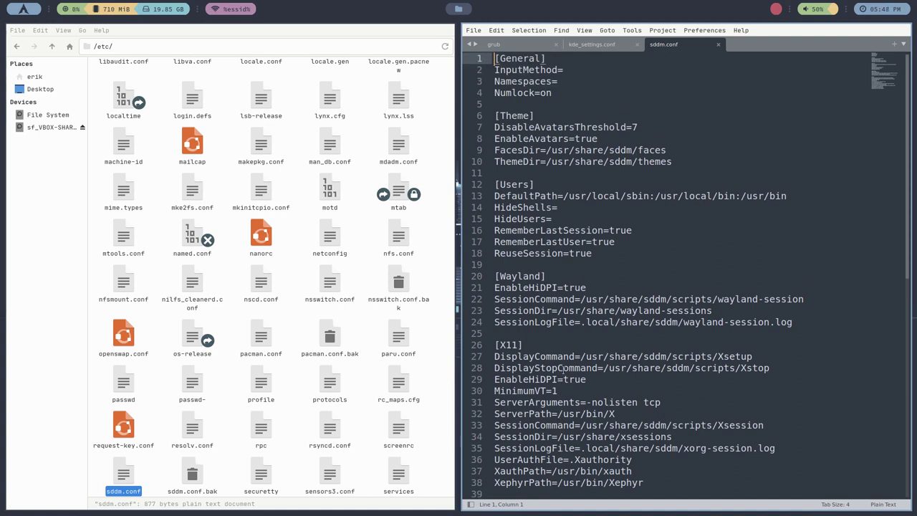
# Compare the kde_settings.conf and sddm.conf tabs, then bring up the session power menu.
pyautogui.click(594, 46)
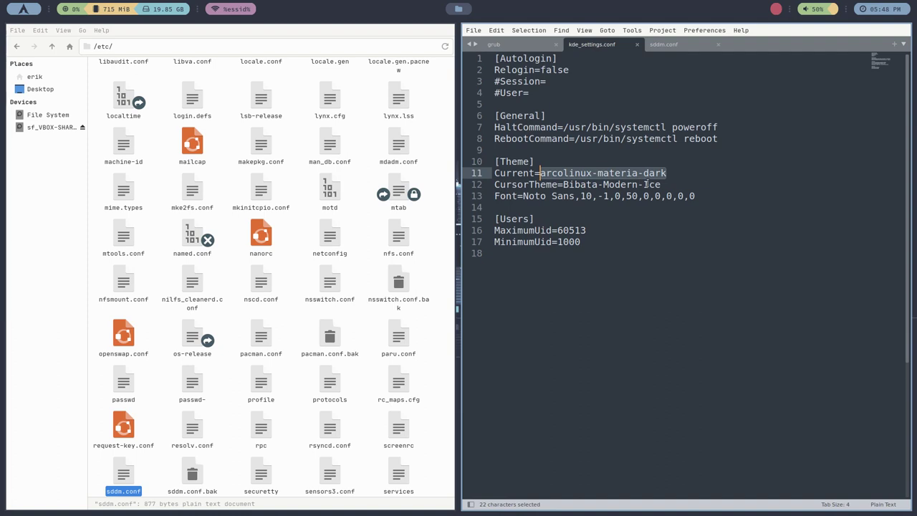
pyautogui.click(666, 45)
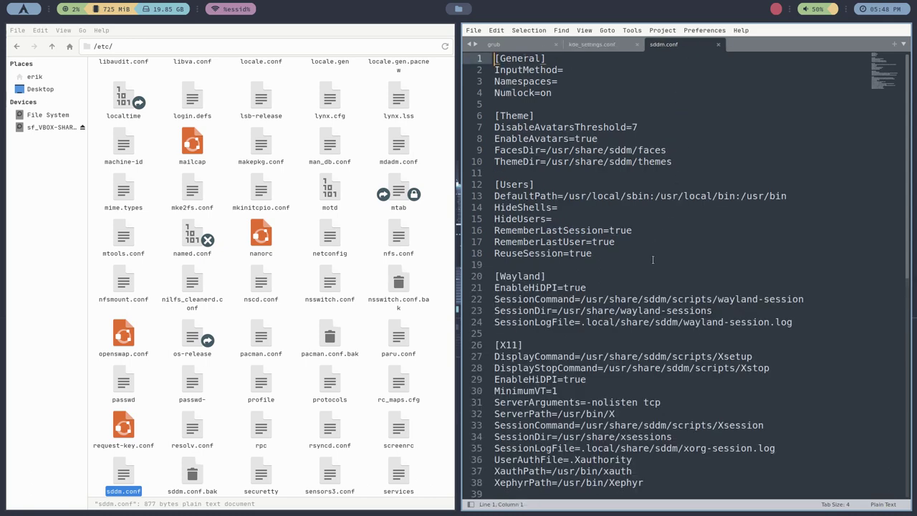
pyautogui.scroll(-2, 652, 259)
pyautogui.scroll(-3, 652, 260)
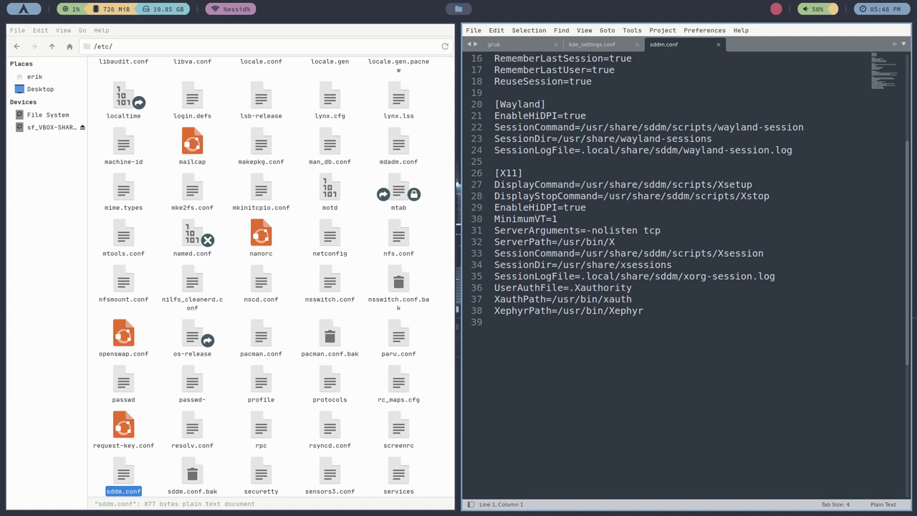
pyautogui.press('super+shift+e')
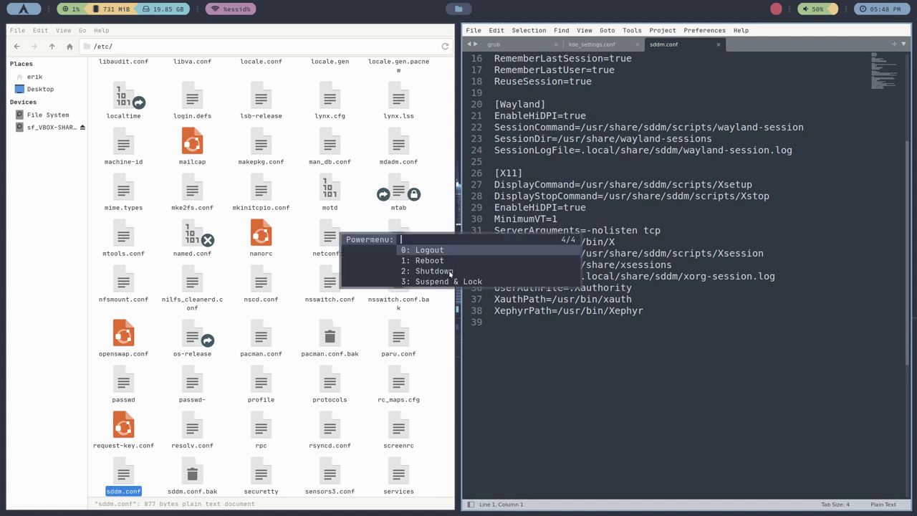
# Reboot, boot past GRUB, log back in at SDDM, and bring up the dmenu launcher.
pyautogui.doubleClick(439, 260)
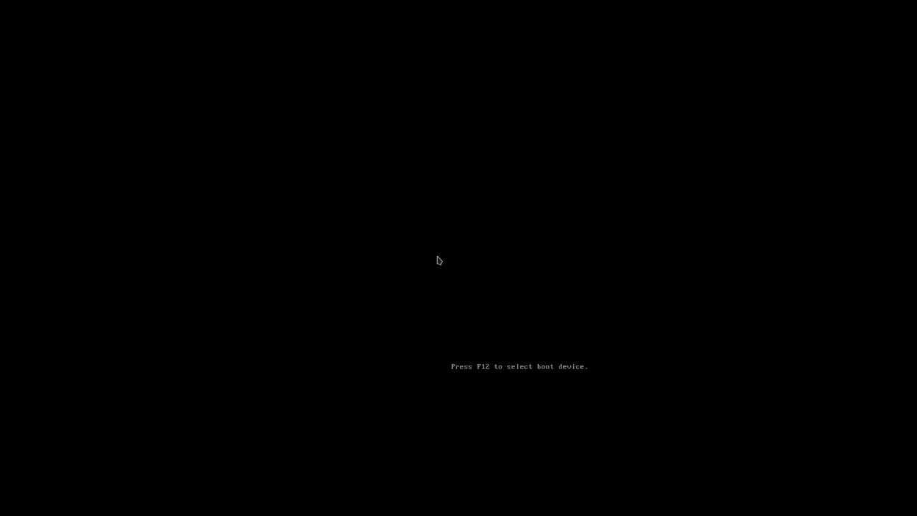
pyautogui.press('Return')
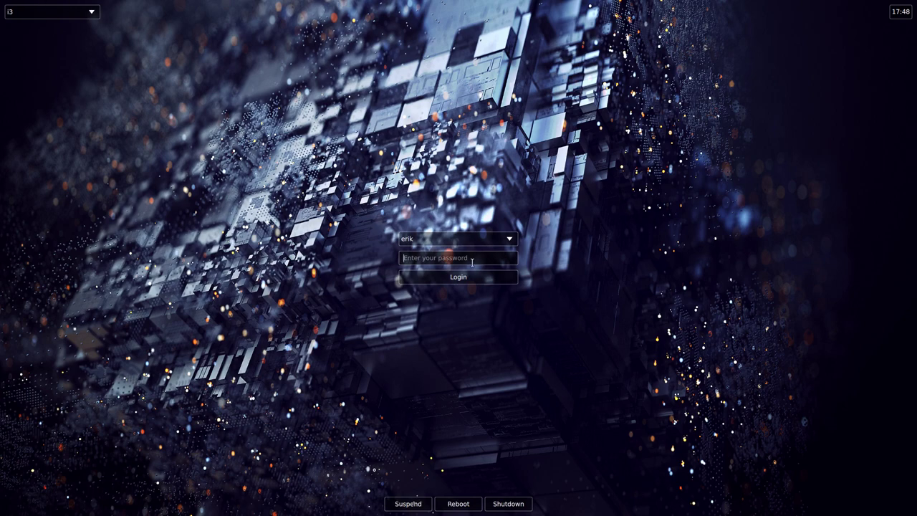
pyautogui.write('******')
pyautogui.press('Return')
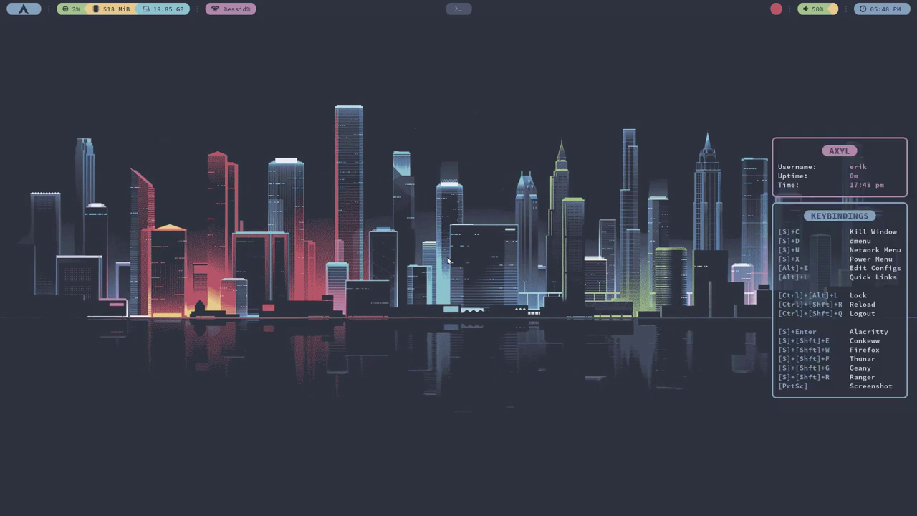
pyautogui.press('super+d')
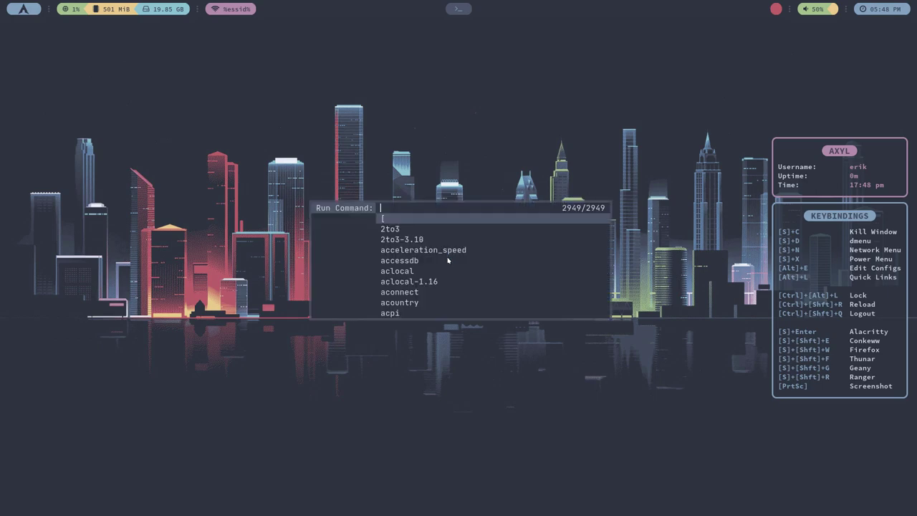
# Launch Sublime Text with 'sub' and select Current= on line 11 of kde_settings.conf.
pyautogui.write('sub')
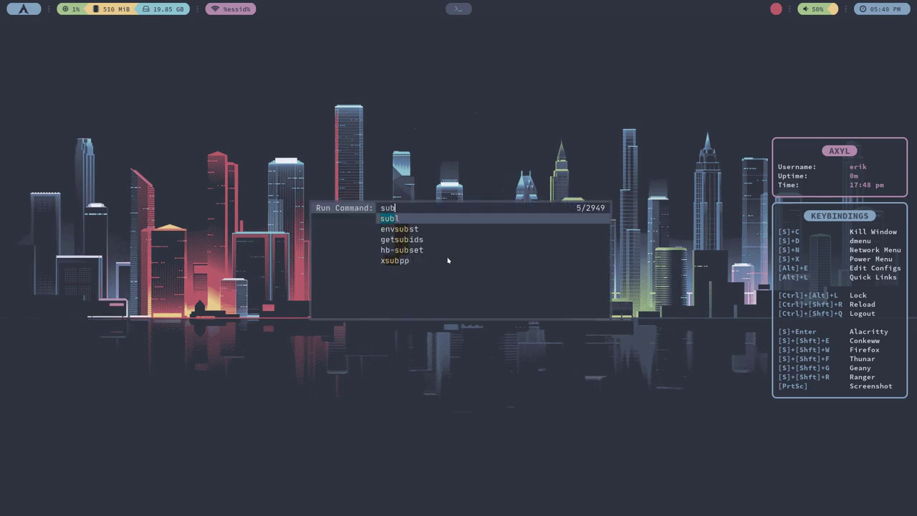
pyautogui.press('Return')
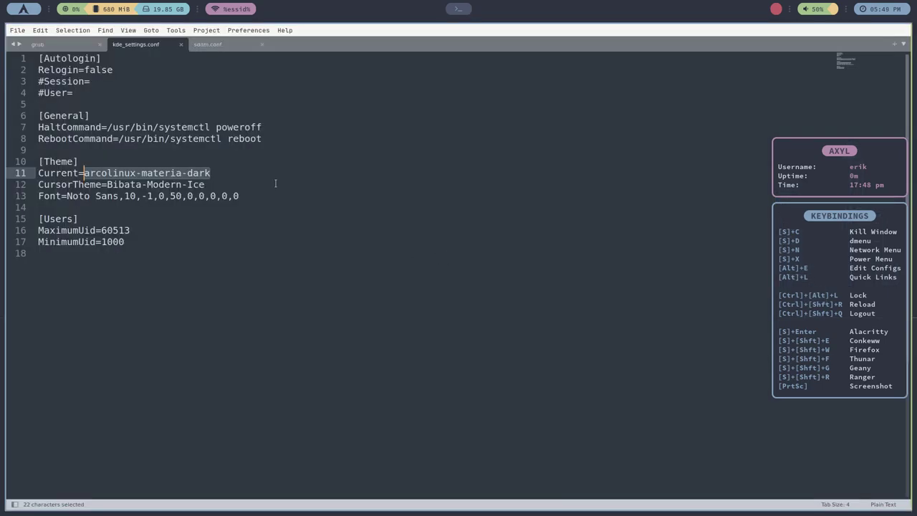
pyautogui.click(119, 173)
pyautogui.click(177, 173)
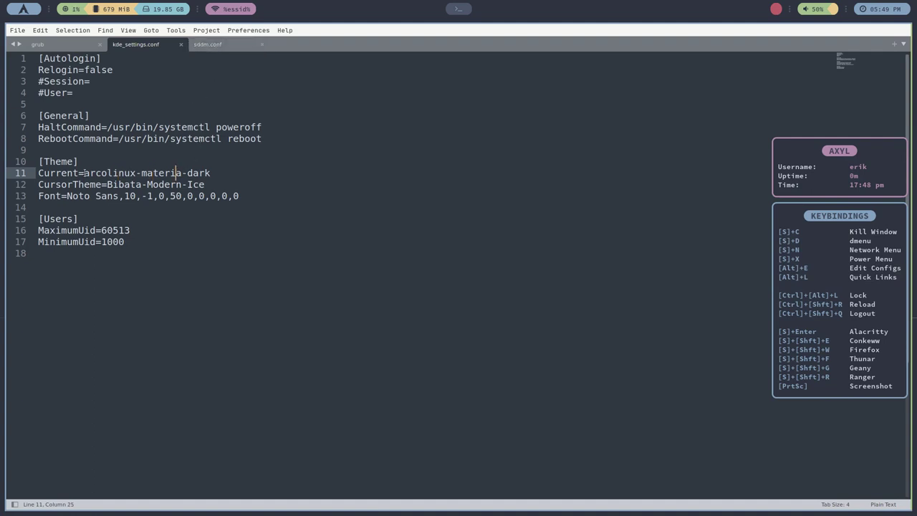
pyautogui.moveTo(85, 173); pyautogui.dragTo(36, 172)
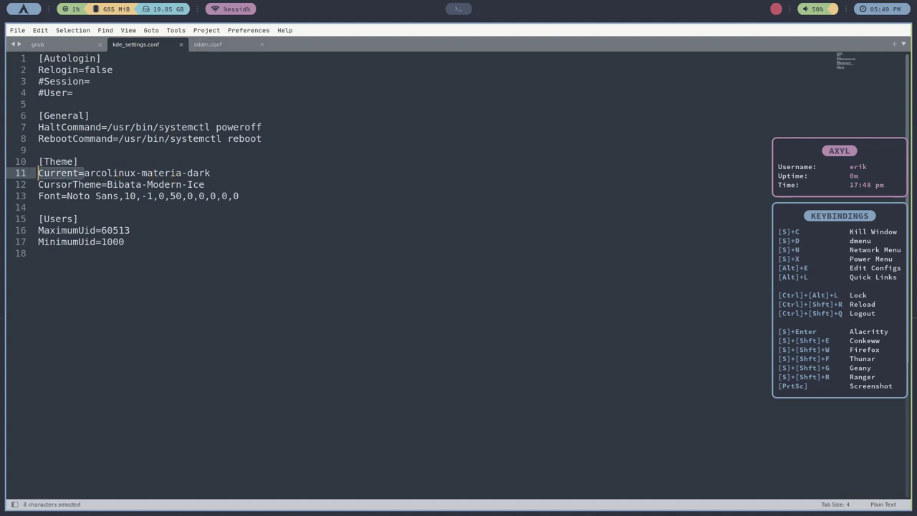
# Search both kde_settings.conf and sddm.conf for Current=, finding it only in kde_settings.conf.
pyautogui.hotkey('ctrl', 'f')
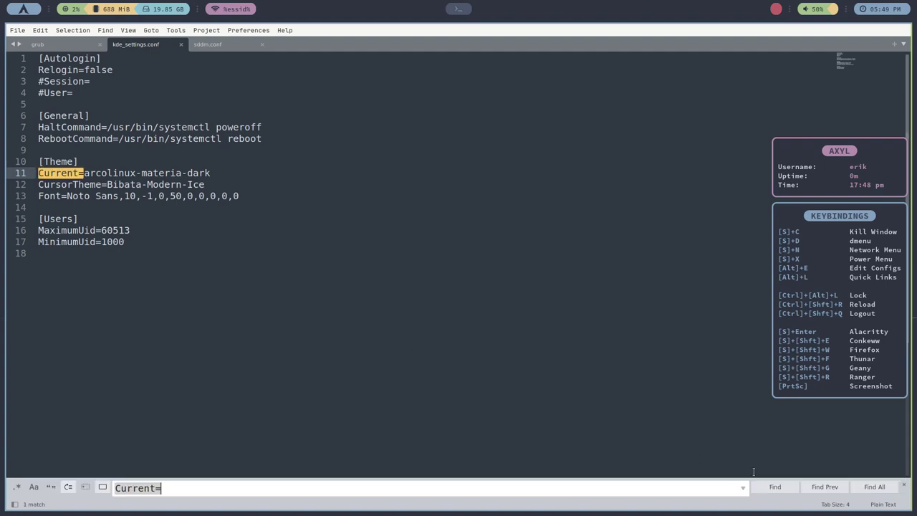
pyautogui.click(774, 486)
pyautogui.click(212, 45)
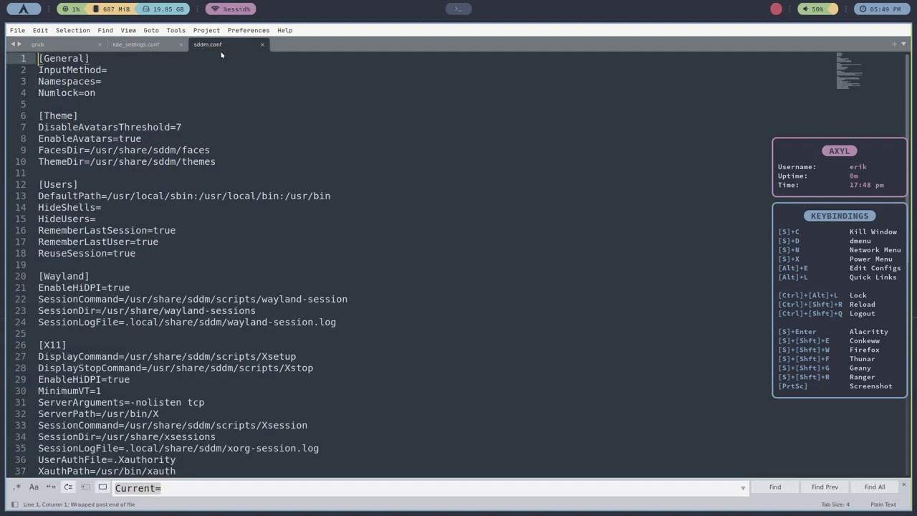
pyautogui.click(781, 488)
pyautogui.click(133, 45)
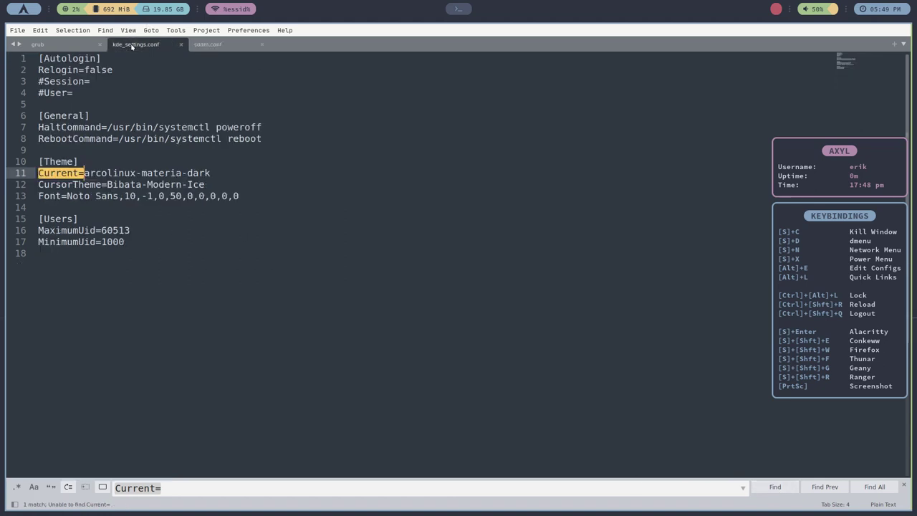
pyautogui.click(93, 172)
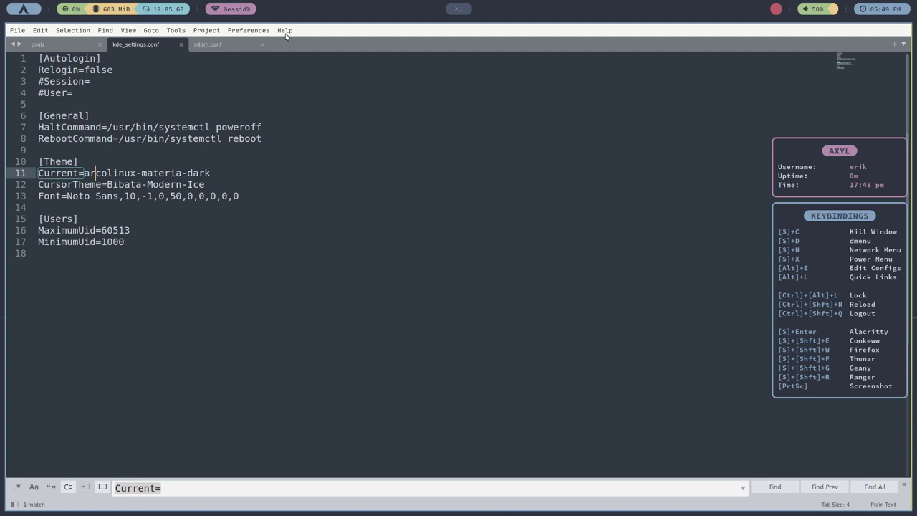
pyautogui.click(230, 45)
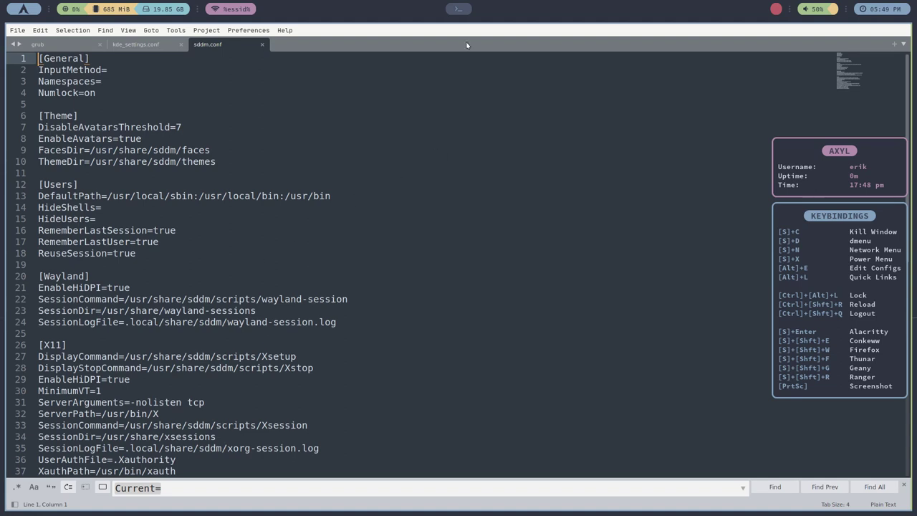
# Launch archlinux-tweak-tool from a new terminal and make it fullscreen.
pyautogui.press('super+Return')
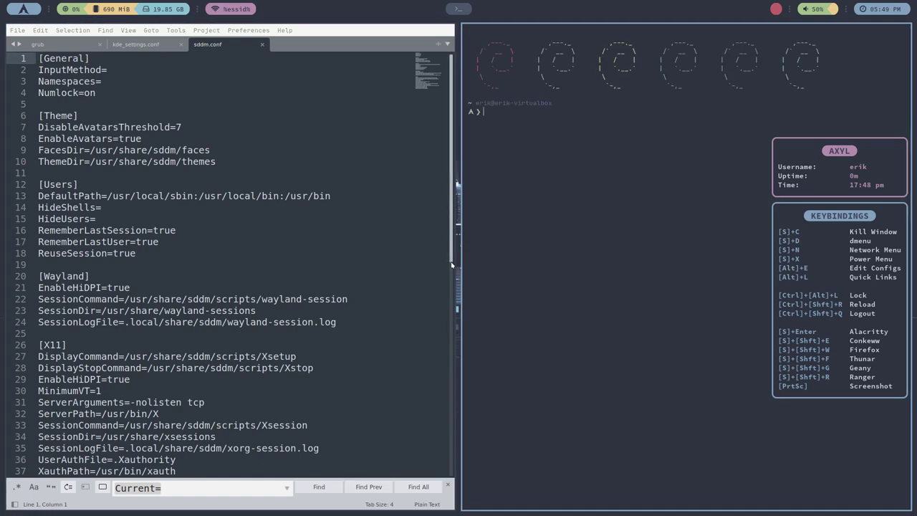
pyautogui.write('archl')
pyautogui.press('Right')
pyautogui.press('Return')
pyautogui.press('Return')
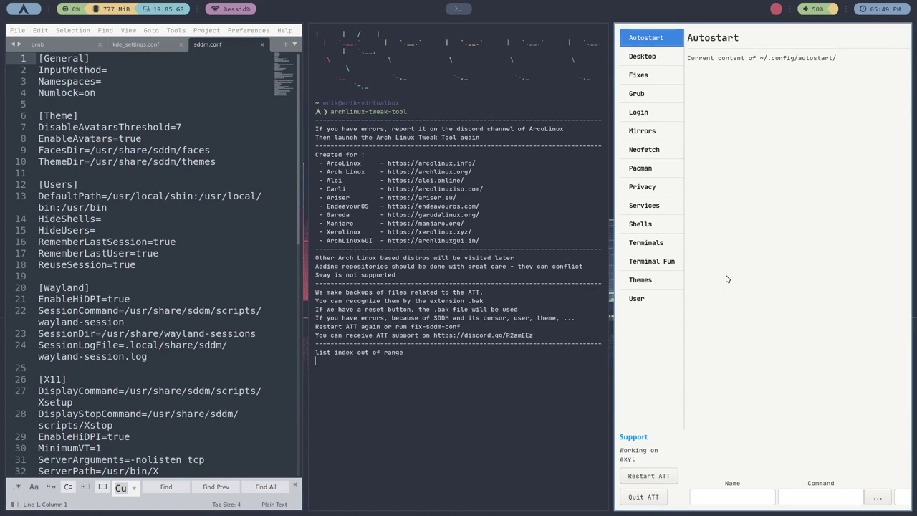
pyautogui.press('super+f')
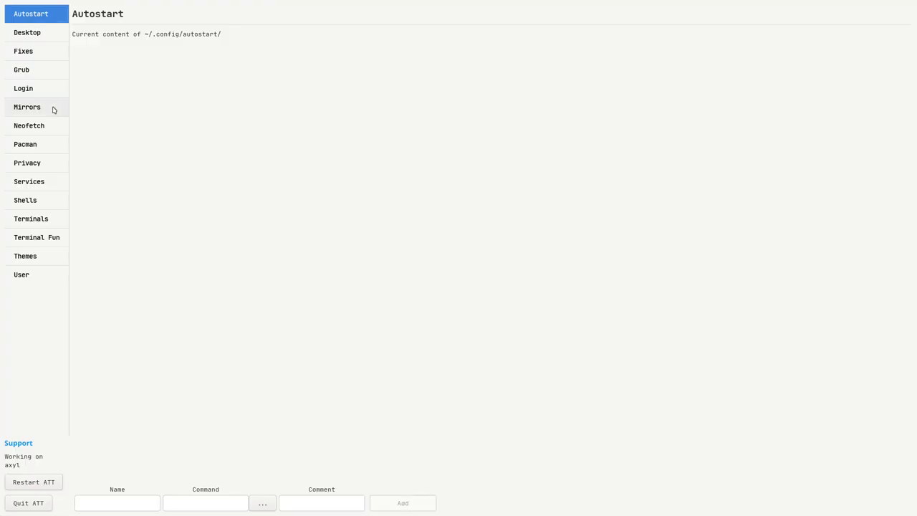
# Set the SDDM login theme to arcolinux-chili on the Login page and apply.
pyautogui.click(50, 93)
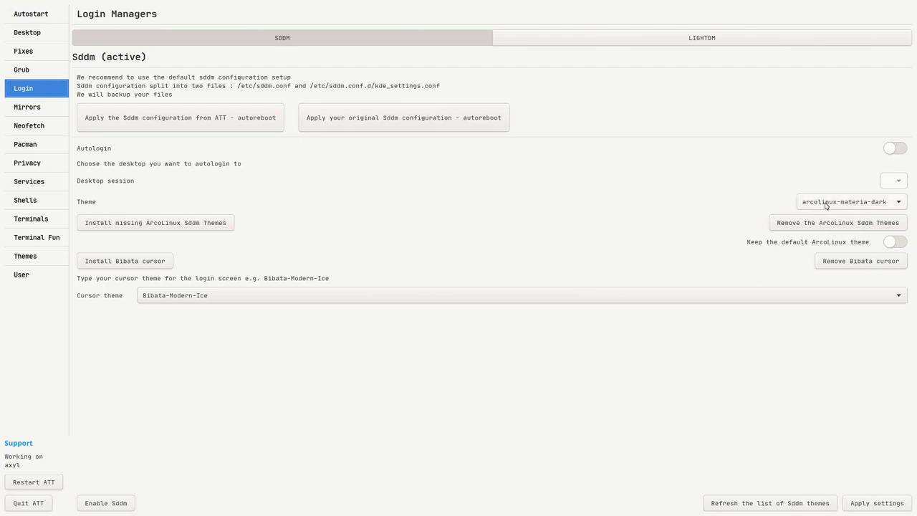
pyautogui.click(825, 206)
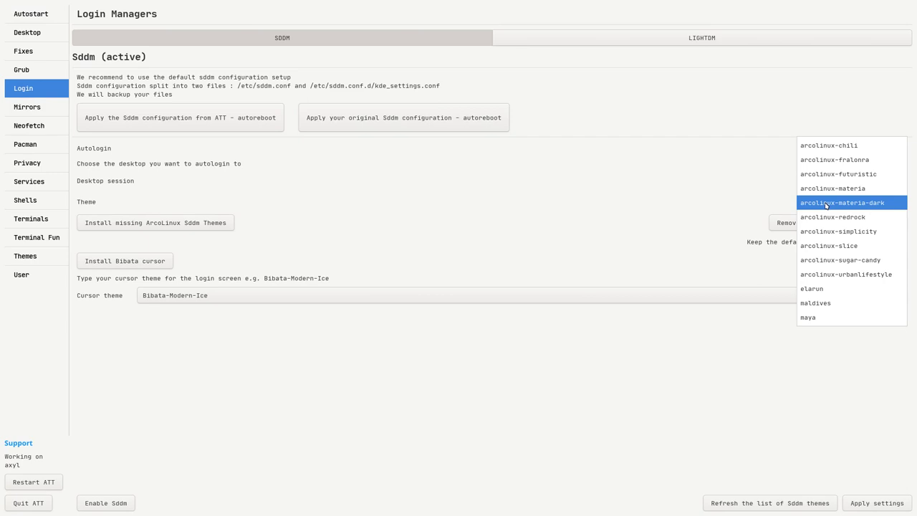
pyautogui.click(843, 147)
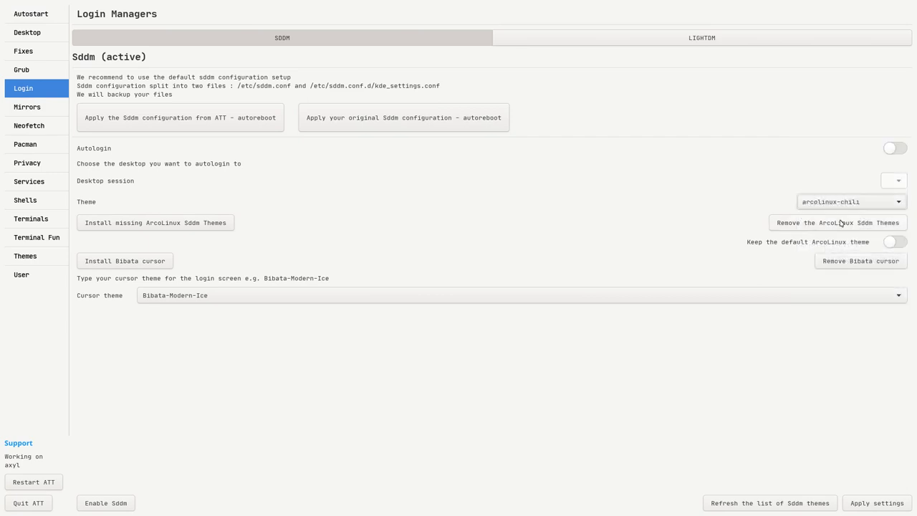
pyautogui.click(897, 504)
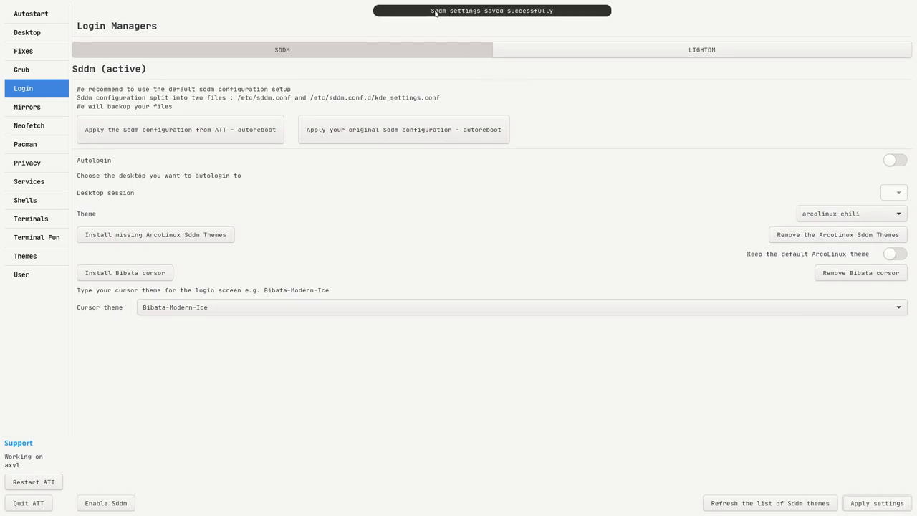
# Confirm kde_settings.conf now reads Current=arcolinux-chili and quit the tweak tool.
pyautogui.press('super+f')
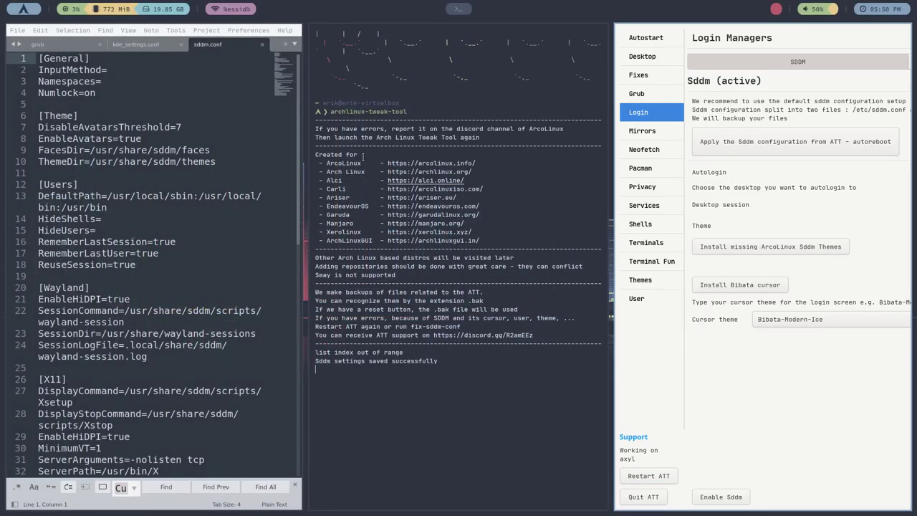
pyautogui.click(139, 47)
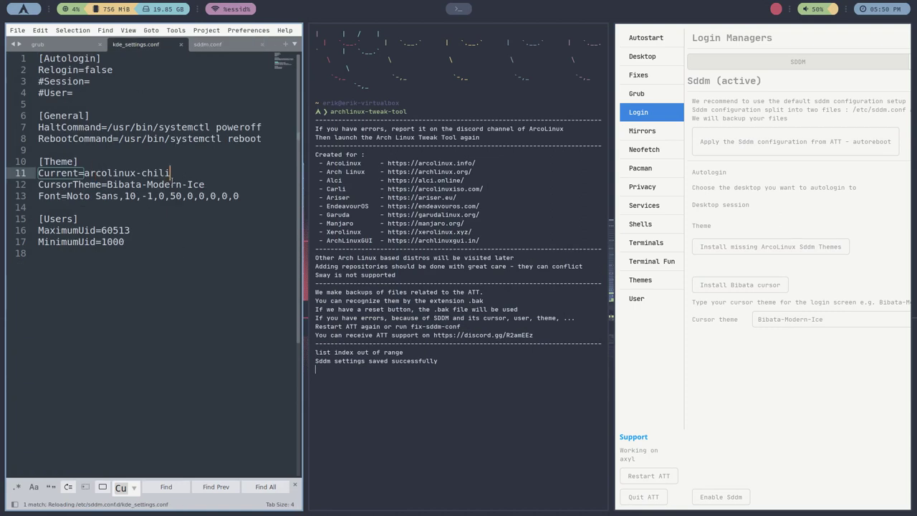
pyautogui.moveTo(170, 179); pyautogui.dragTo(84, 177)
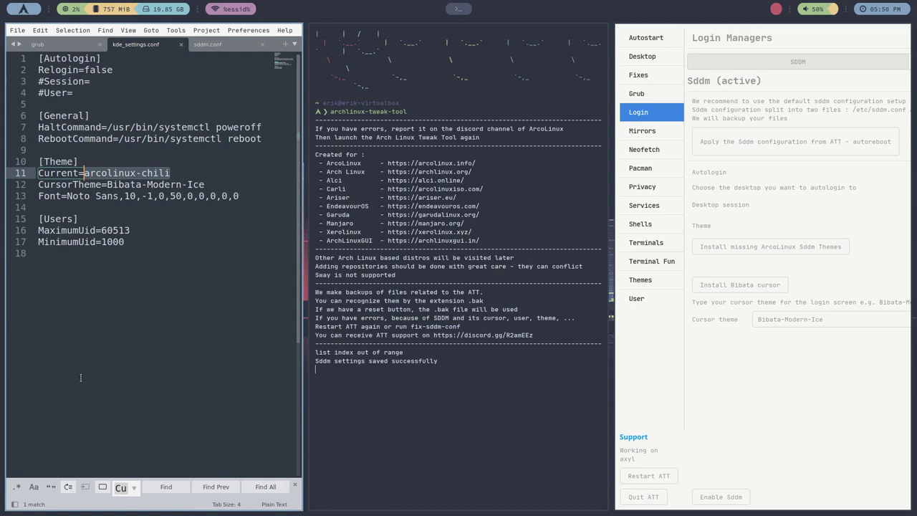
pyautogui.click(643, 496)
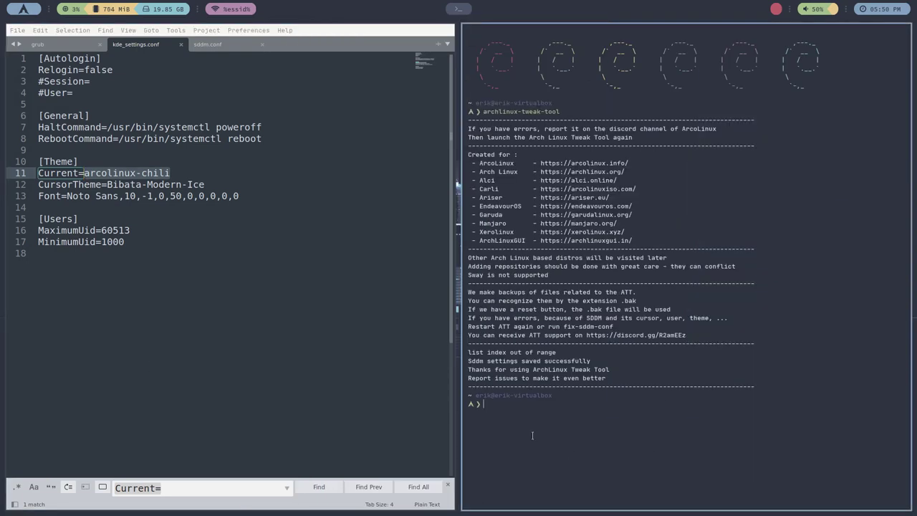
# Shut down and restart the VM, then log in to i3 at the arcolinux-chili SDDM screen.
pyautogui.press('super+x')
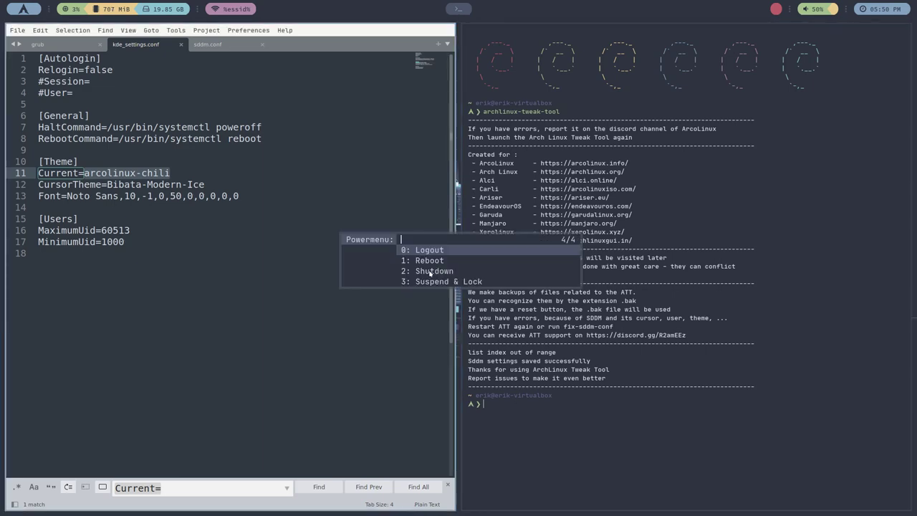
pyautogui.press('Down')
pyautogui.press('Down')
pyautogui.press('Return')
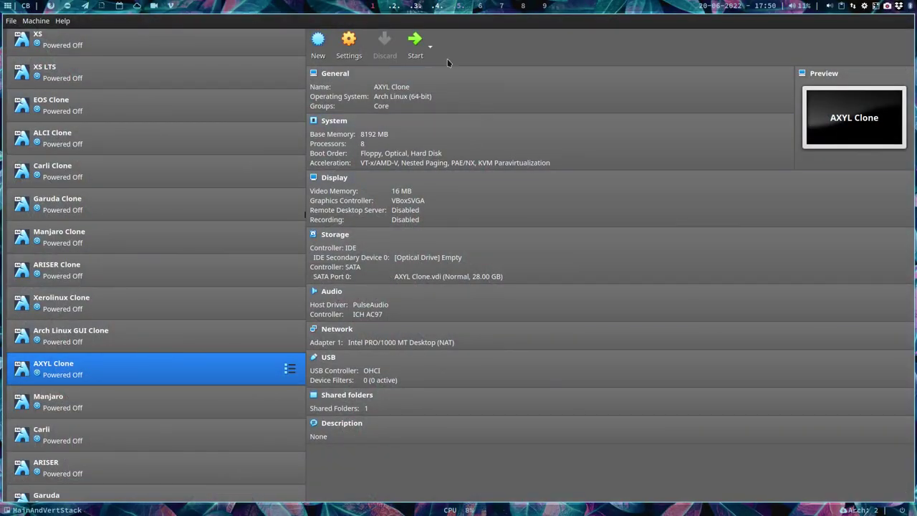
pyautogui.click(415, 44)
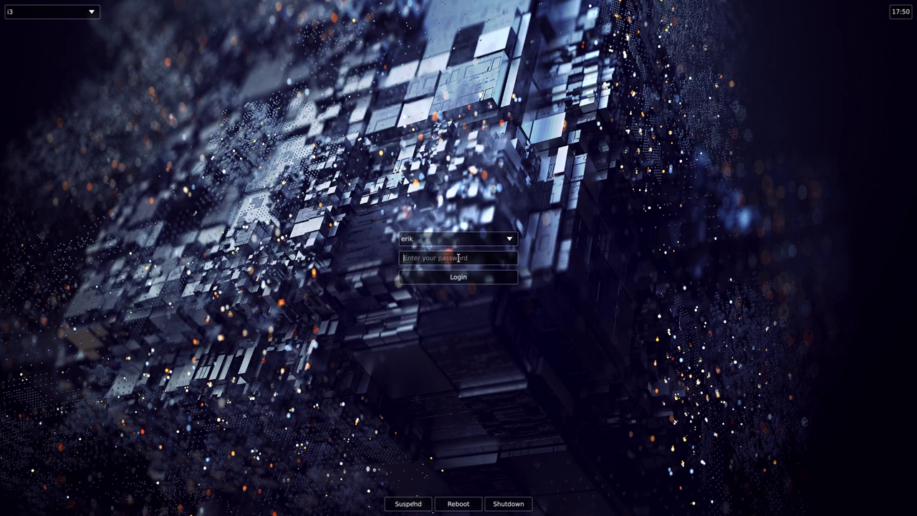
pyautogui.write('*****')
pyautogui.press('Return')
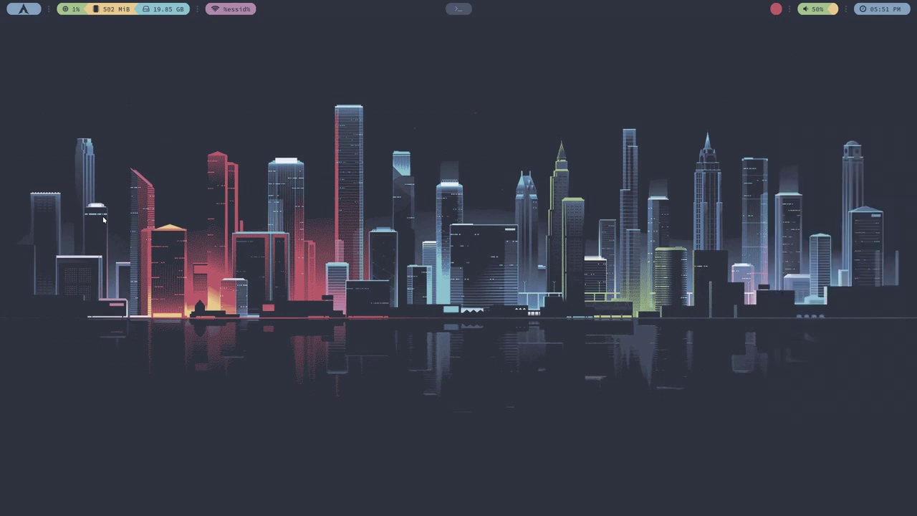
# Launch archlinux-tweak-tool from a terminal and authenticate with the administrator password.
pyautogui.press('super+Return')
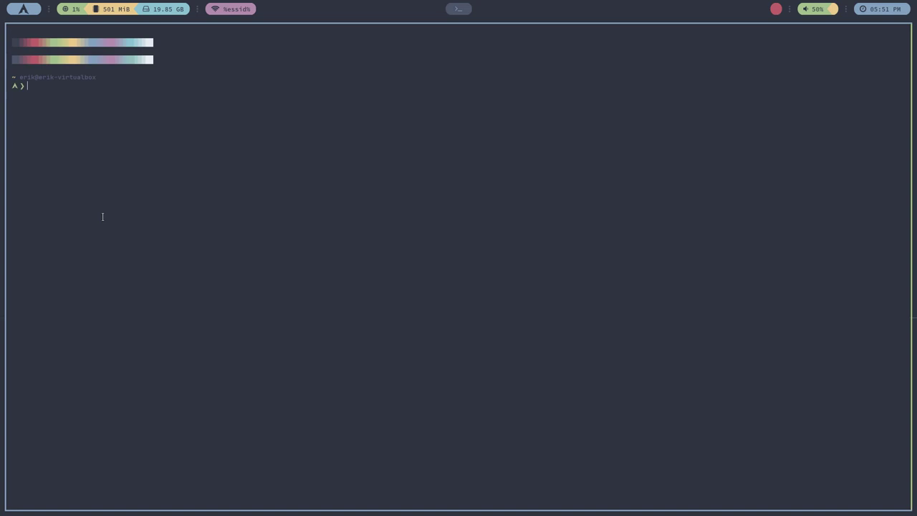
pyautogui.write('arch')
pyautogui.press('Right')
pyautogui.press('Return')
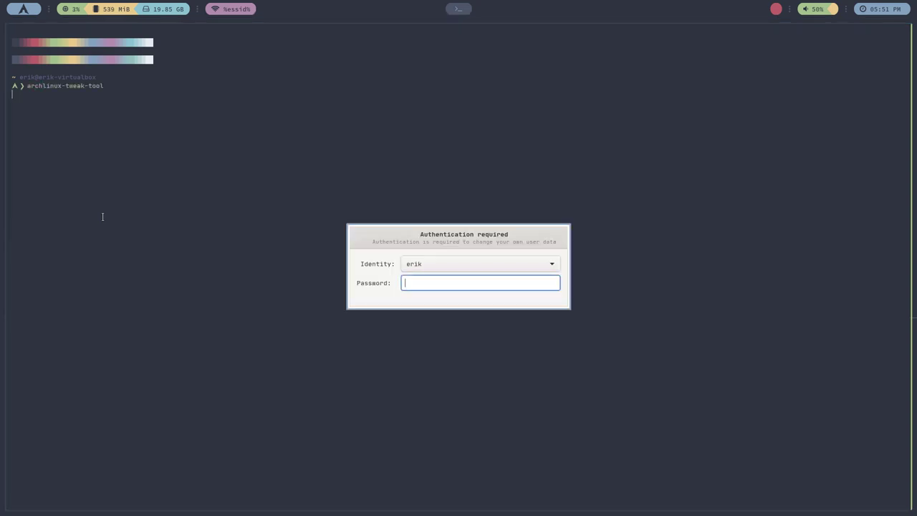
pyautogui.write('*****')
pyautogui.press('Return')
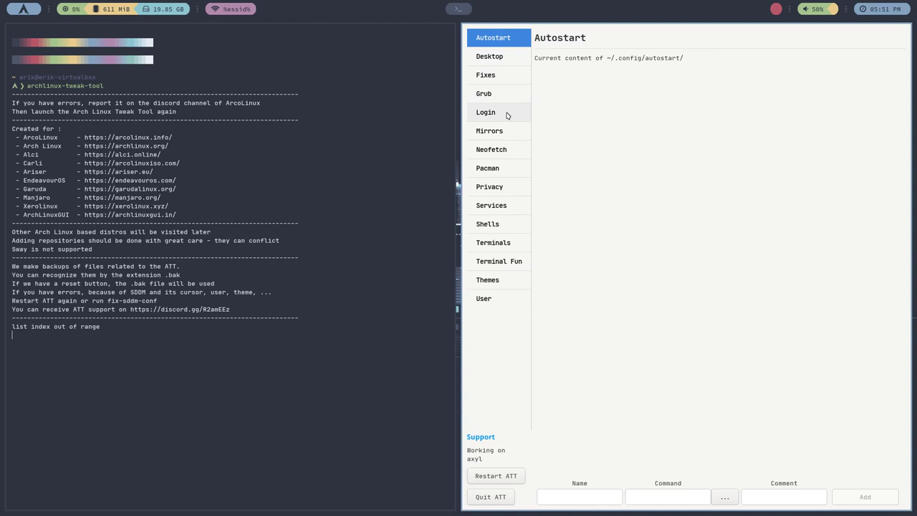
# Install LightDM and its GTK greeter from Login > LIGHTDM.
pyautogui.click(506, 114)
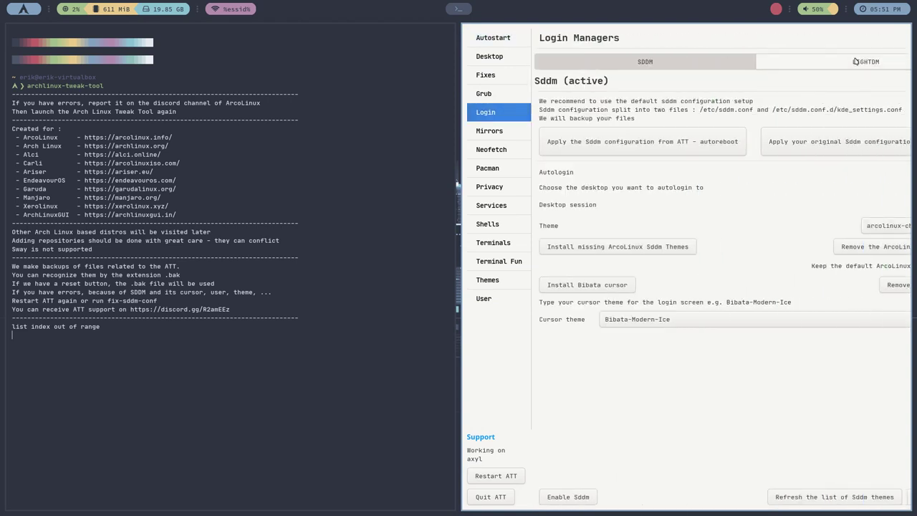
pyautogui.click(812, 61)
pyautogui.click(751, 121)
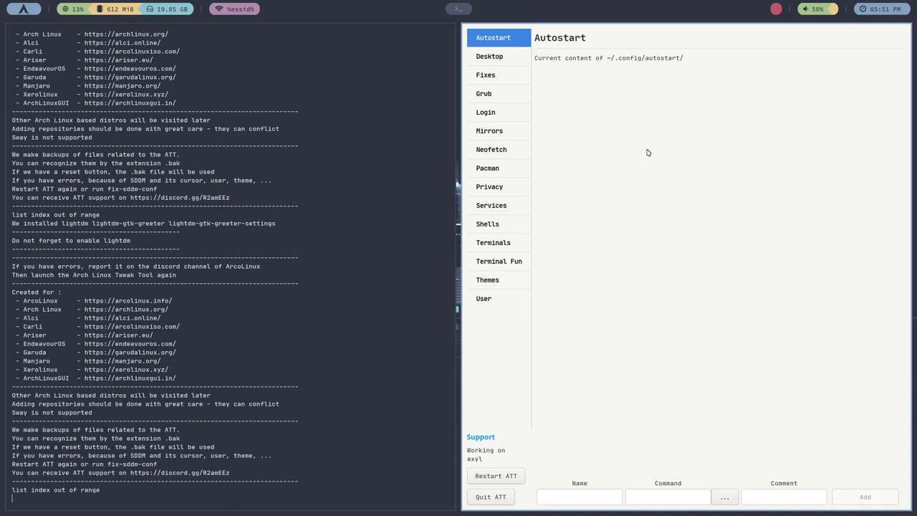
# Enable LightDM as the login manager and quit the tweak tool.
pyautogui.click(485, 112)
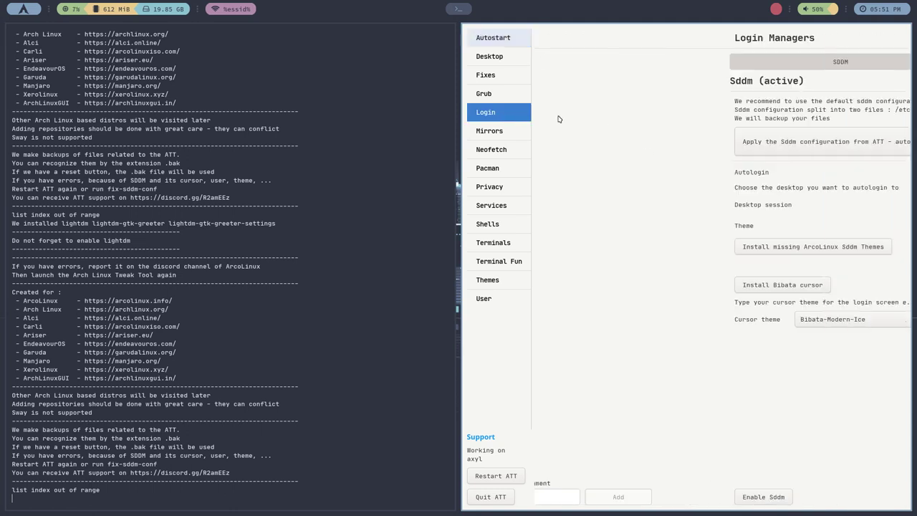
pyautogui.click(819, 67)
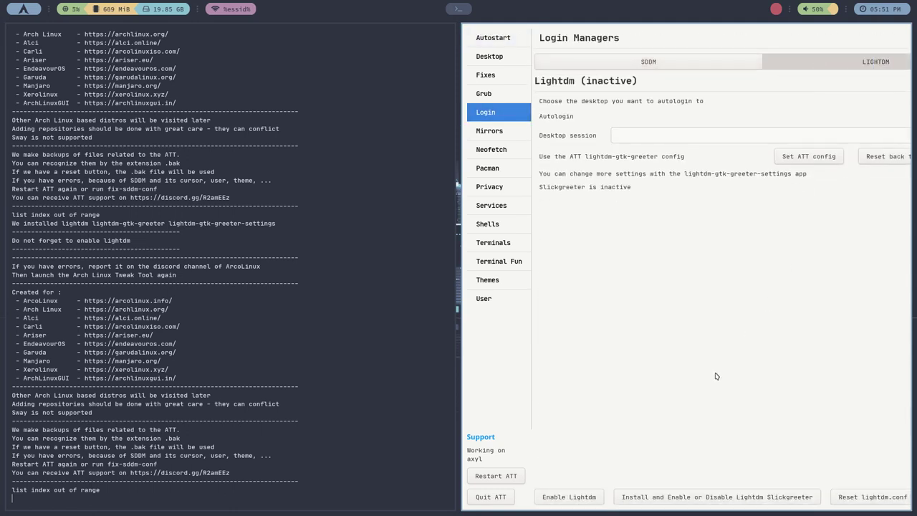
pyautogui.click(574, 502)
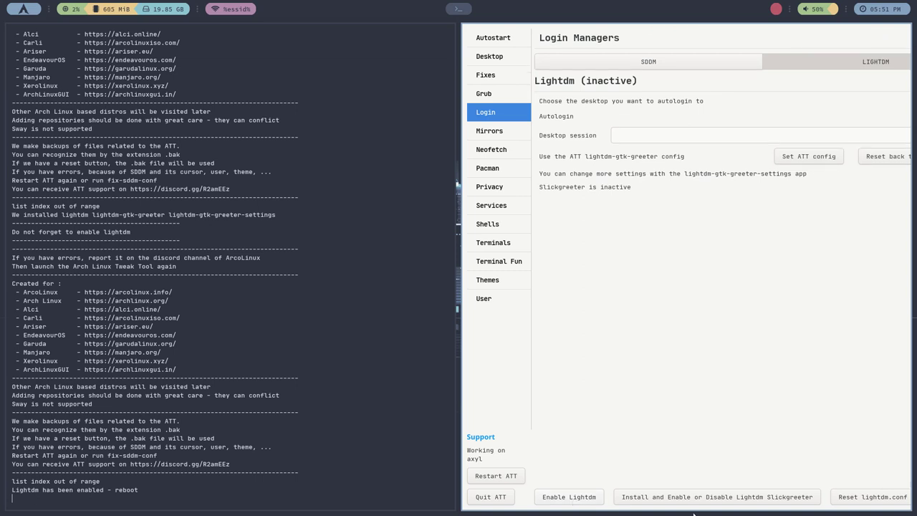
pyautogui.click(491, 497)
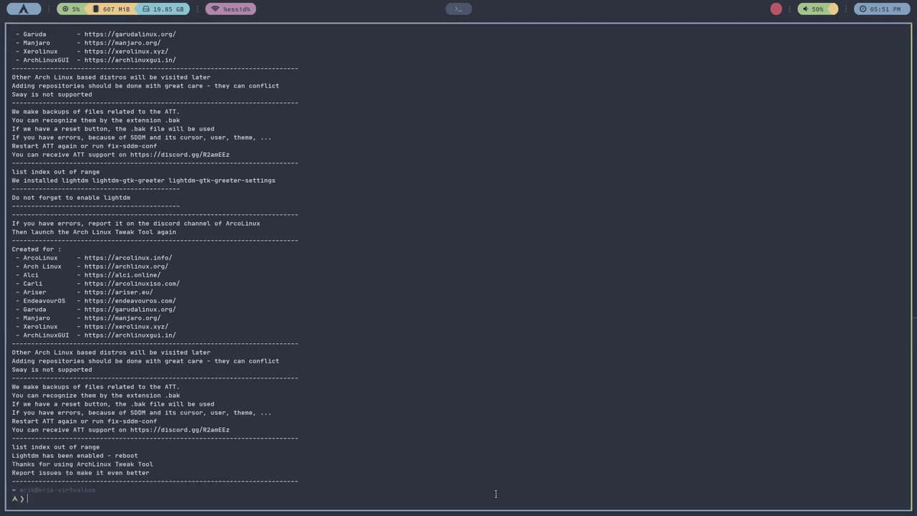
# Reboot via the power menu, boot Axyl Linux from GRUB, and sign in at LightDM with the password.
pyautogui.press('super+x')
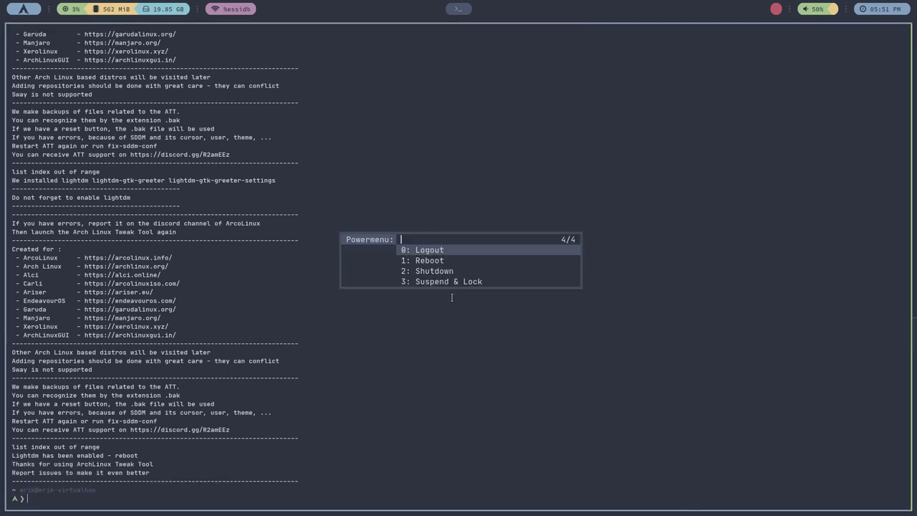
pyautogui.press('Down')
pyautogui.press('Return')
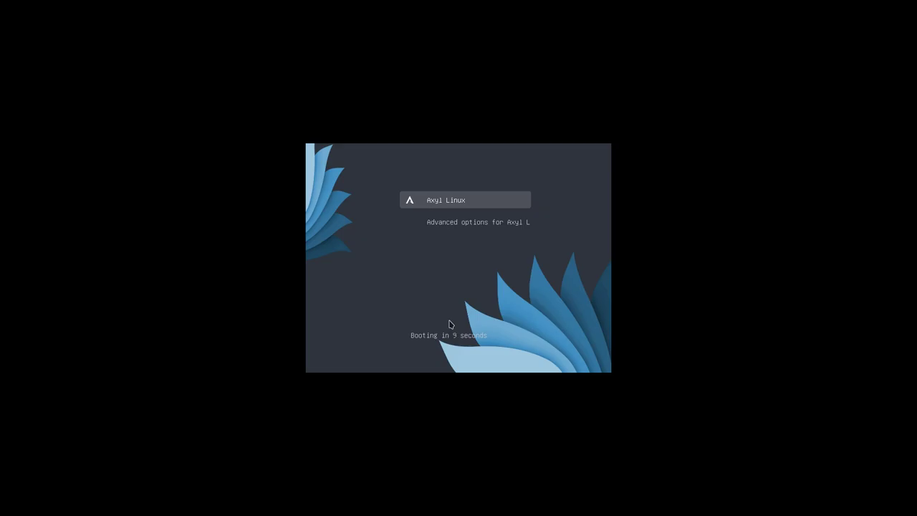
pyautogui.press('Return')
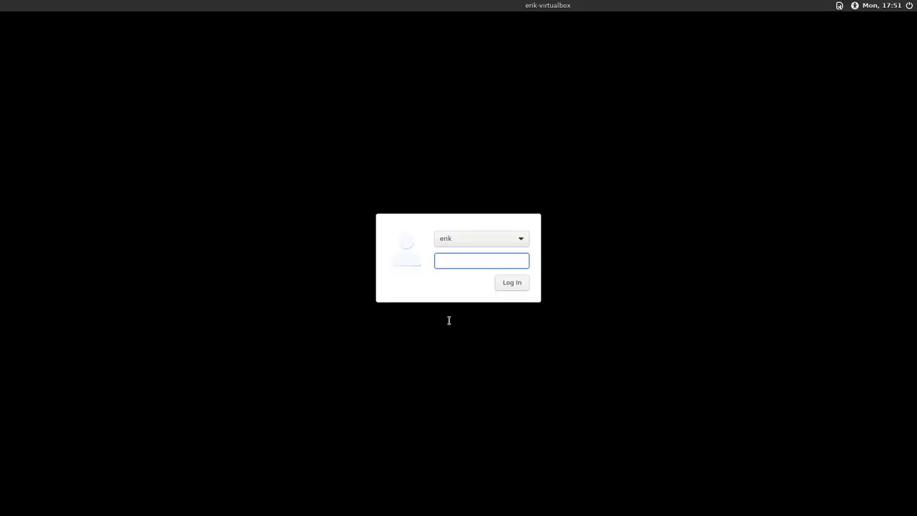
pyautogui.press('Return')
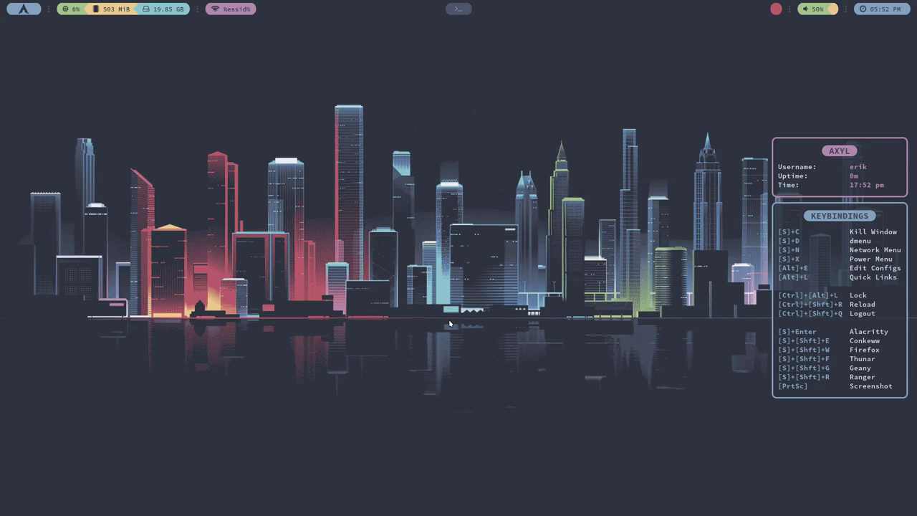
# Launch archlinux-tweak-tool from a terminal and authenticate with the administrator password.
pyautogui.press('super+Return')
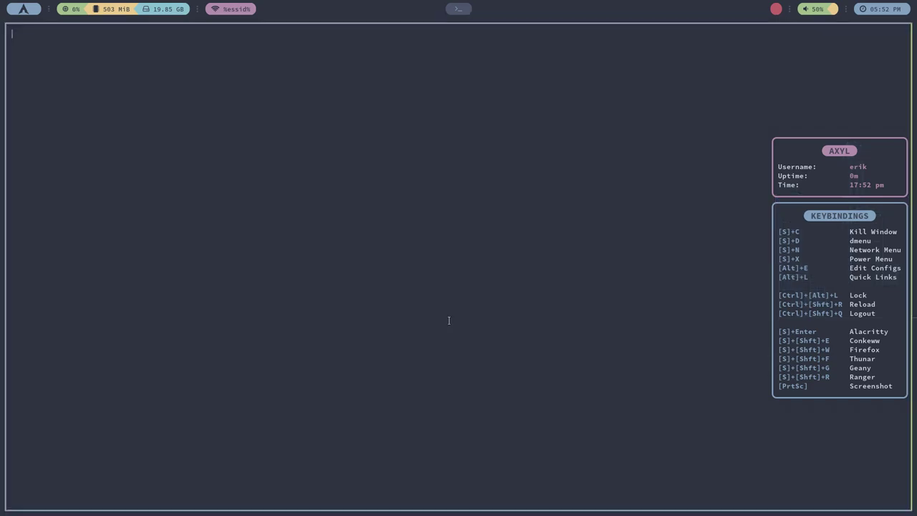
pyautogui.write('arch')
pyautogui.press('Right')
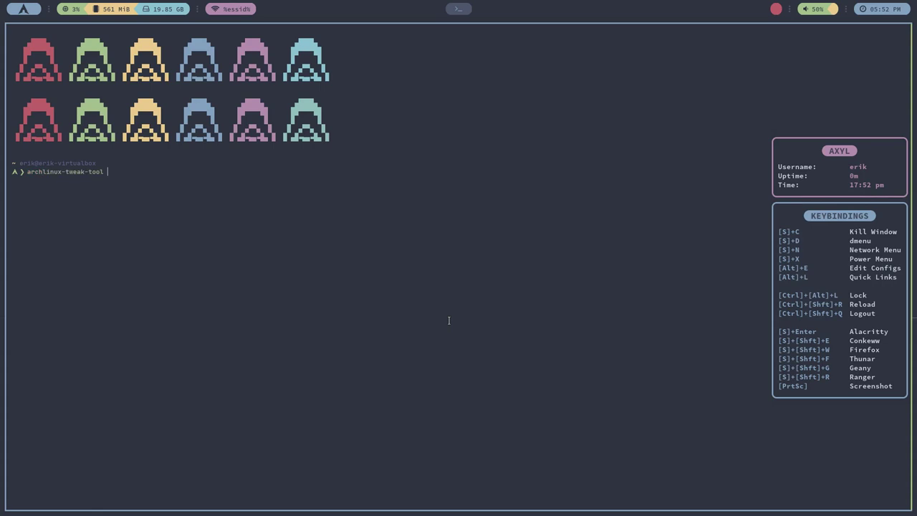
pyautogui.press('Return')
pyautogui.write('••••')
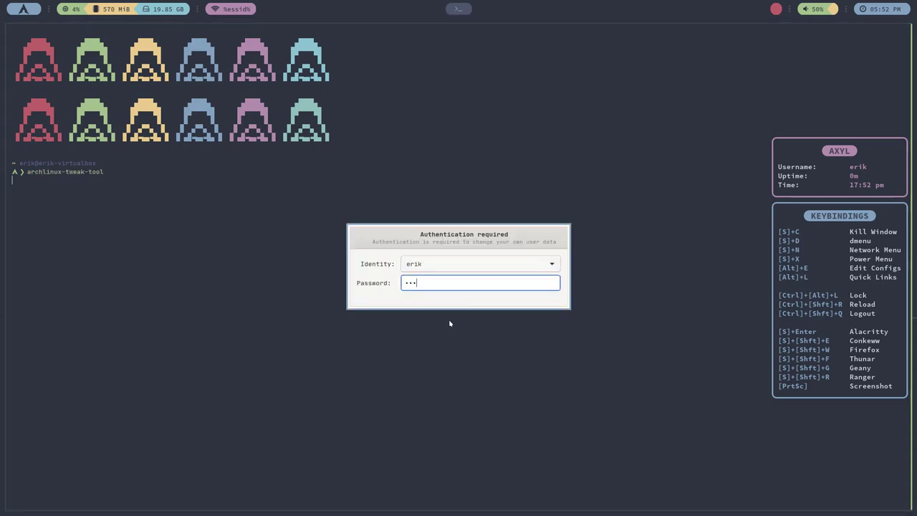
pyautogui.press('Return')
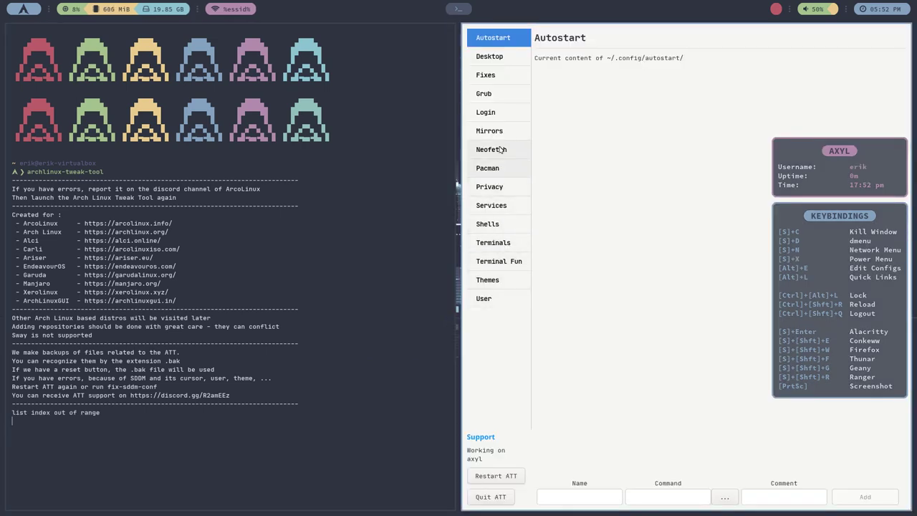
# Apply Set ATT config under Login > LIGHTDM, then quit the tweak tool.
pyautogui.click(504, 113)
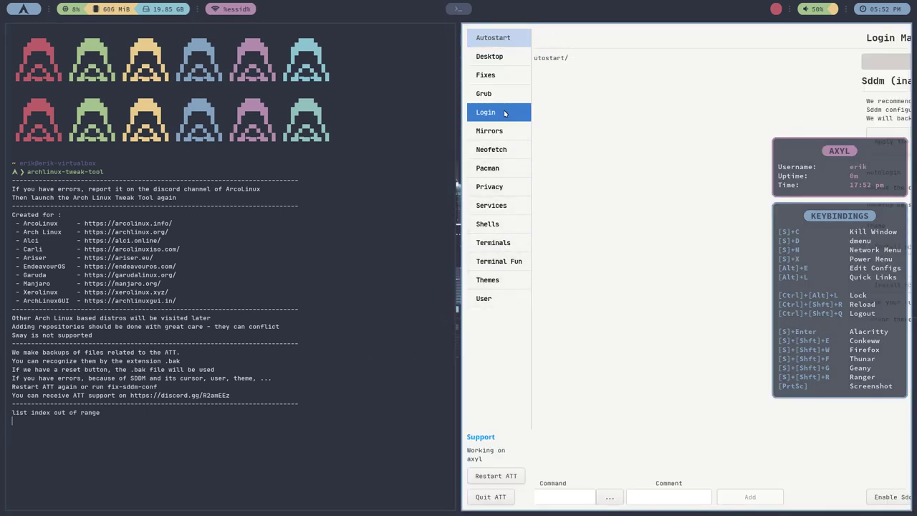
pyautogui.click(845, 62)
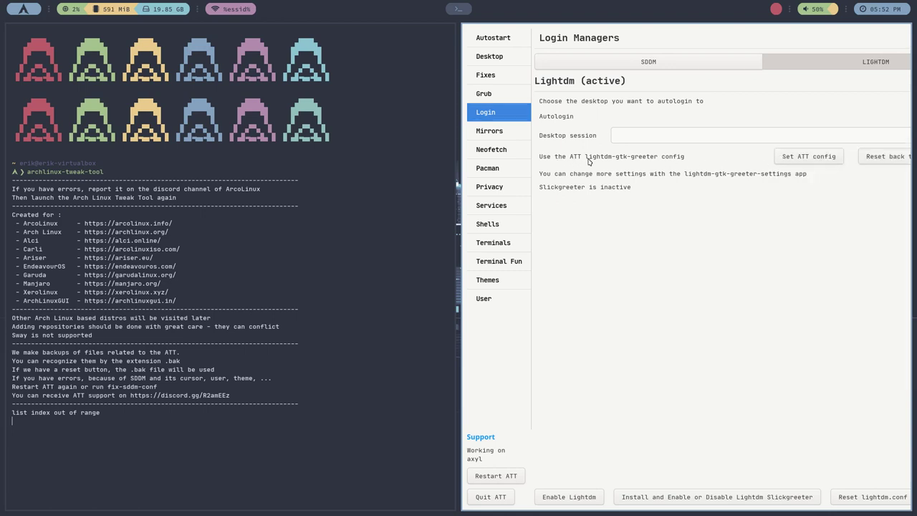
pyautogui.click(813, 159)
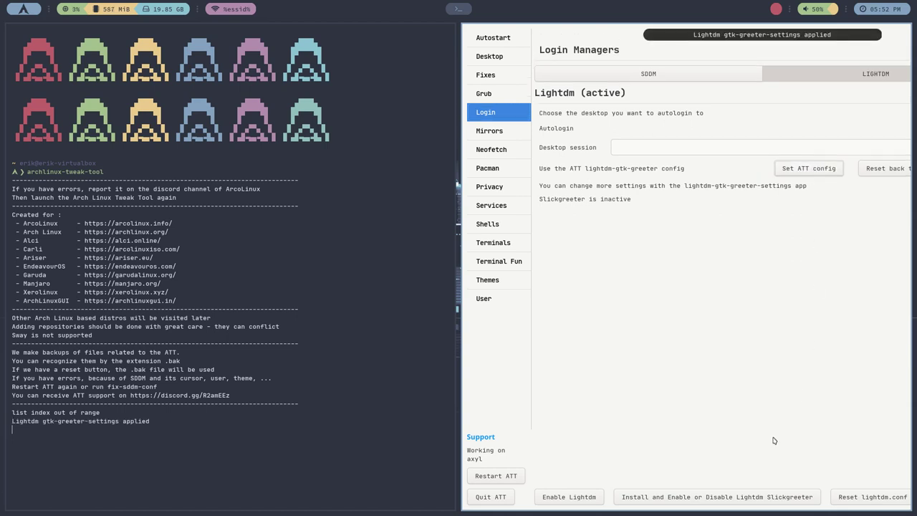
pyautogui.click(491, 496)
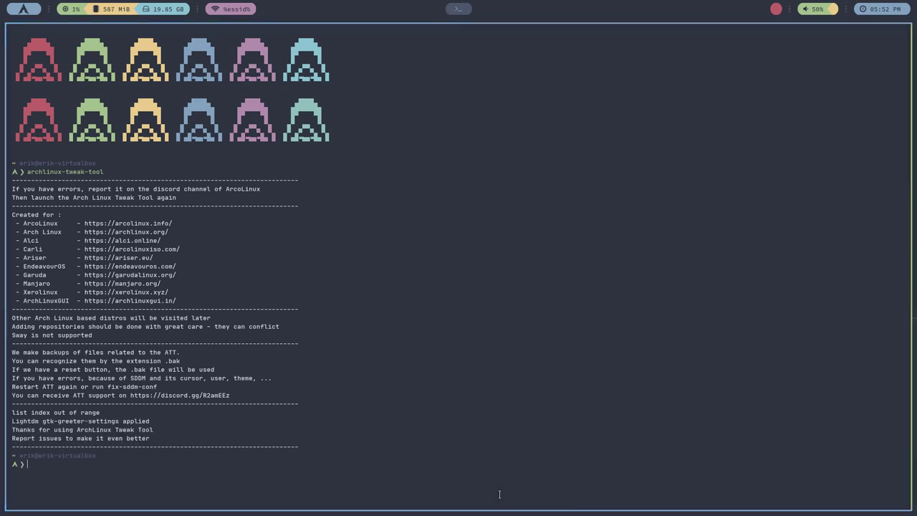
# Log out of i3 using the Logout option in the power menu.
pyautogui.press('super+shift+e')
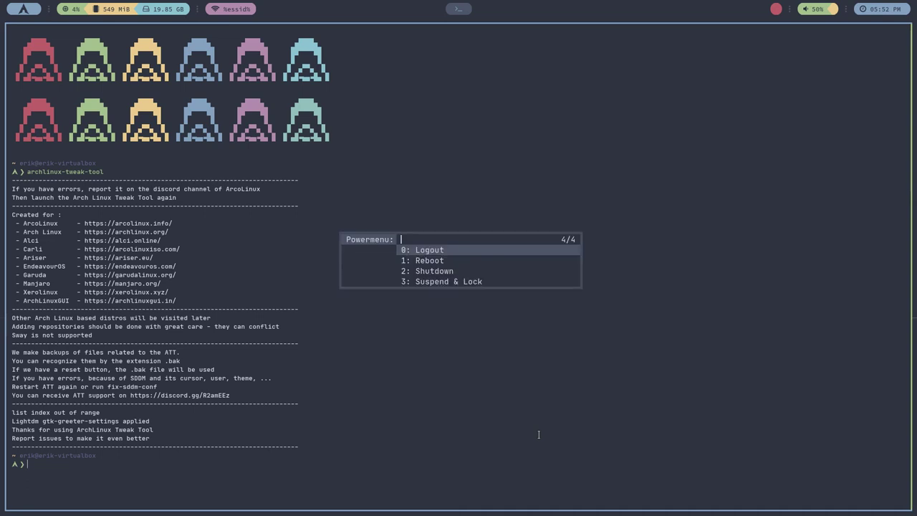
pyautogui.press('Down')
pyautogui.press('Up')
pyautogui.press('Return')
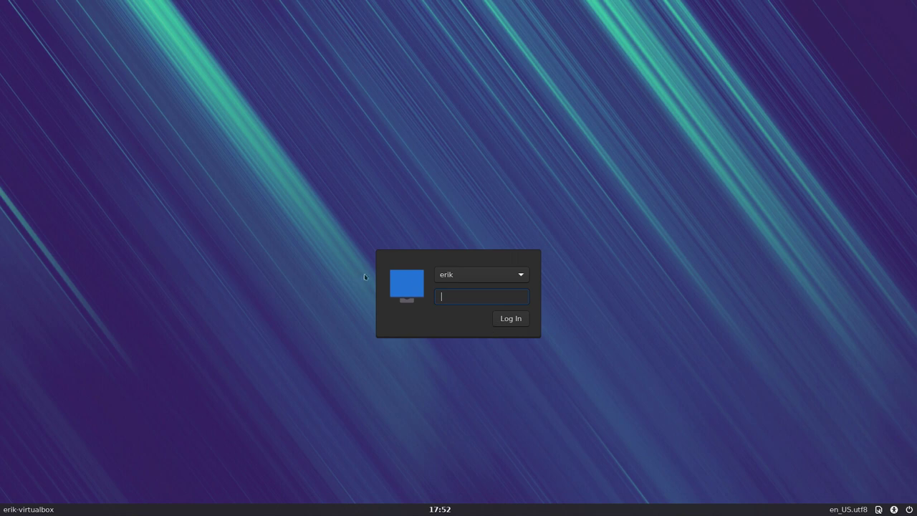
# At the LightDM greeter, check the user list and confirm i3 appears among the sessions.
pyautogui.click(464, 274)
pyautogui.click(464, 275)
pyautogui.click(475, 295)
pyautogui.click(877, 510)
pyautogui.click(877, 510)
# Log back in to i3, then launch archlinux-tweak-tool from a terminal with the administrator password.
pyautogui.write('••••')
pyautogui.press('Return')
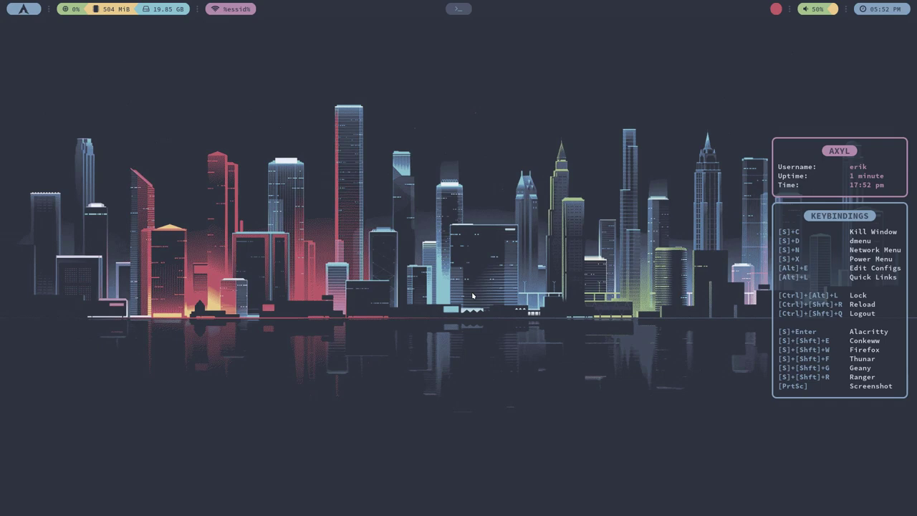
pyautogui.press('super+Return')
pyautogui.write('arch')
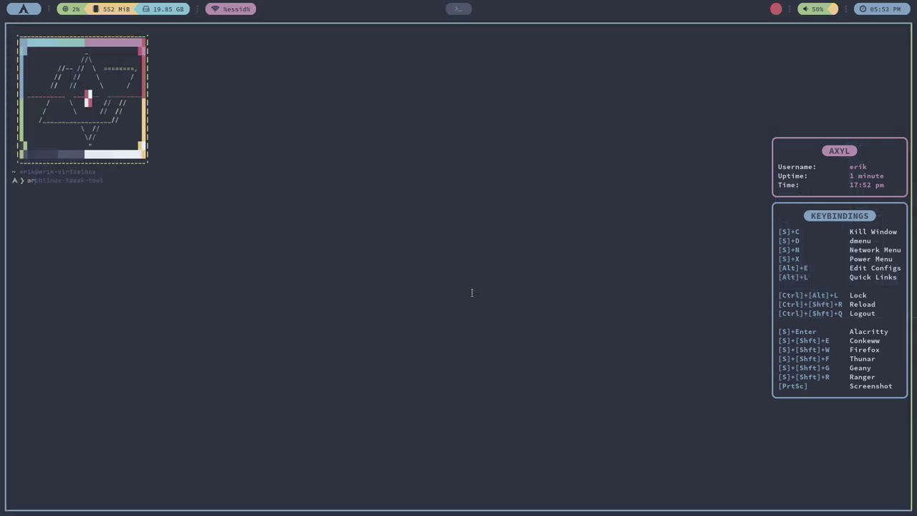
pyautogui.press('Right')
pyautogui.press('Return')
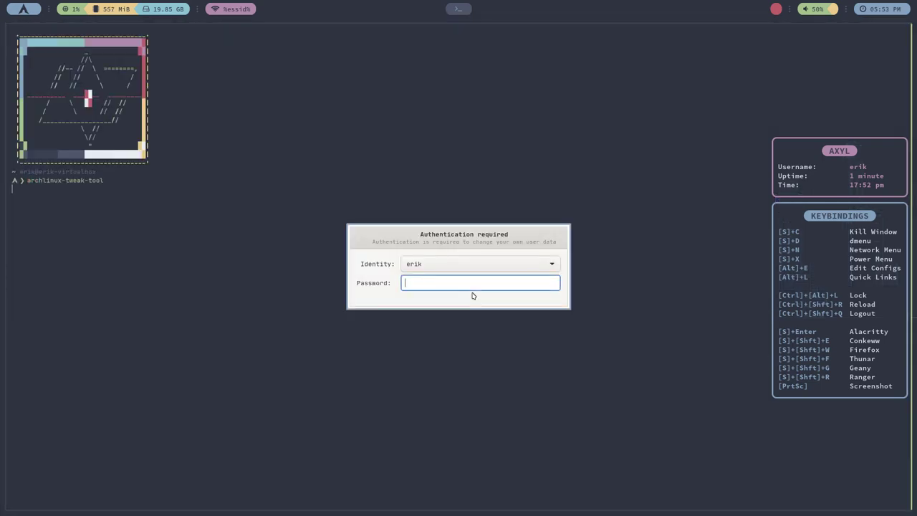
pyautogui.write('****')
pyautogui.press('Return')
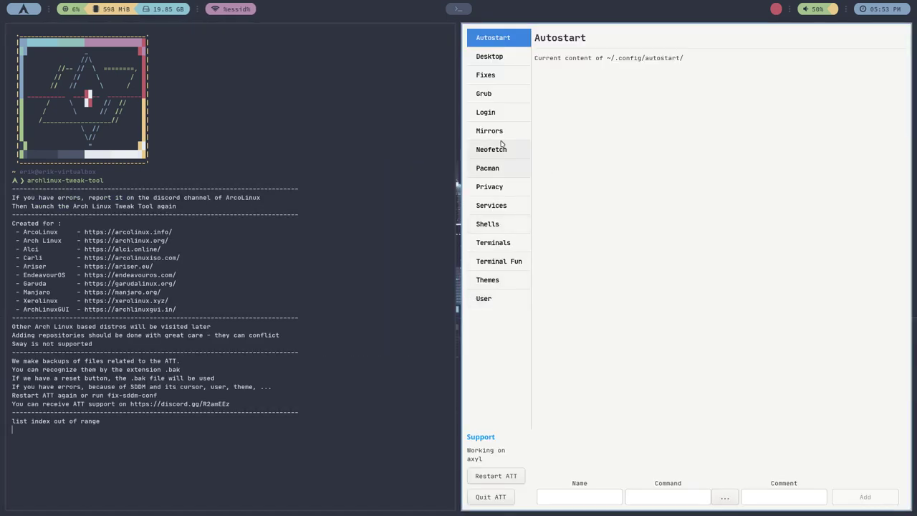
# Install and enable the LightDM slickgreeter from the Login page's LIGHTDM tab.
pyautogui.click(500, 113)
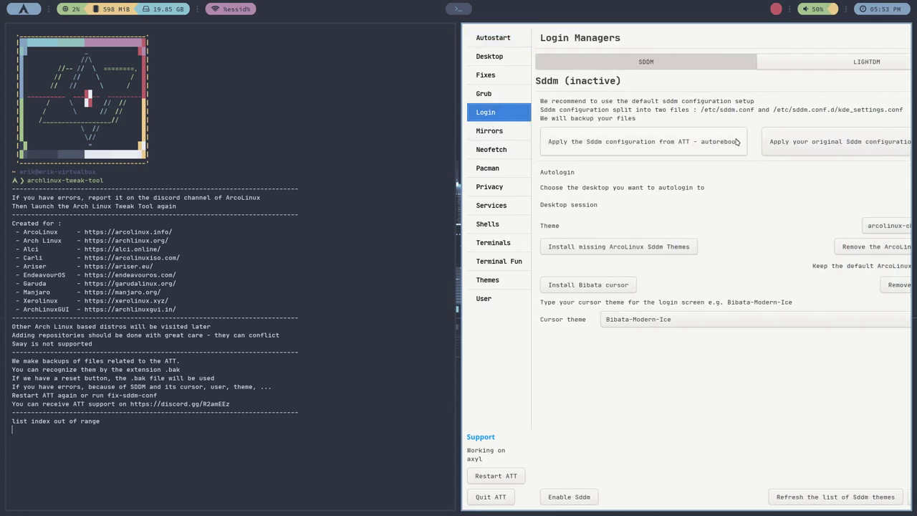
pyautogui.click(842, 66)
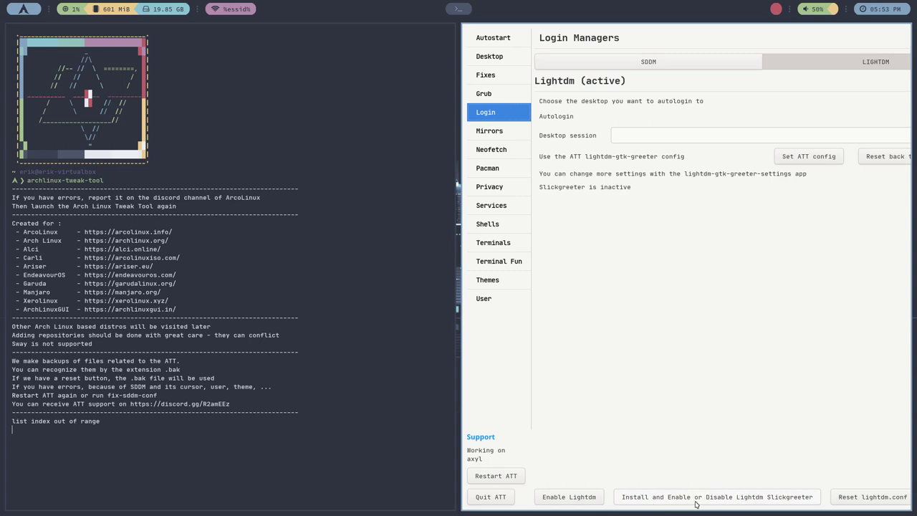
pyautogui.click(736, 503)
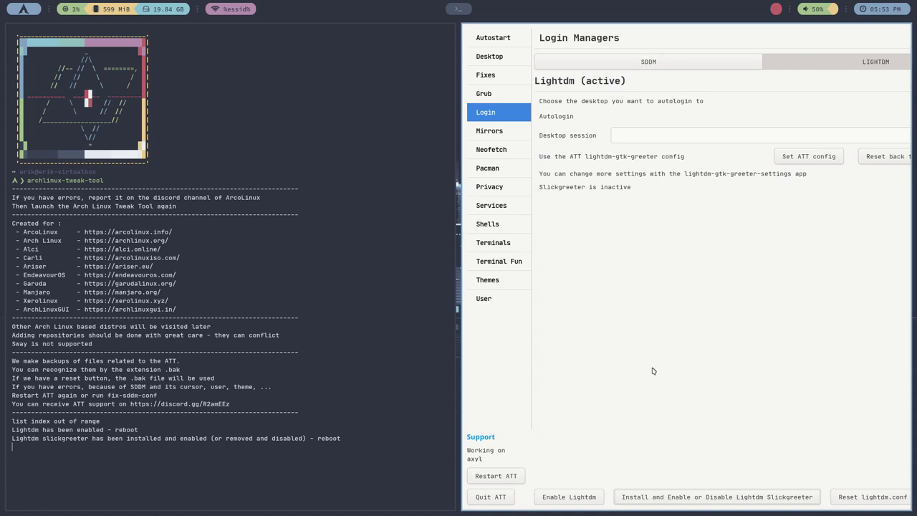
# Quit the Tweak Tool and reboot the system from the power menu.
pyautogui.click(487, 496)
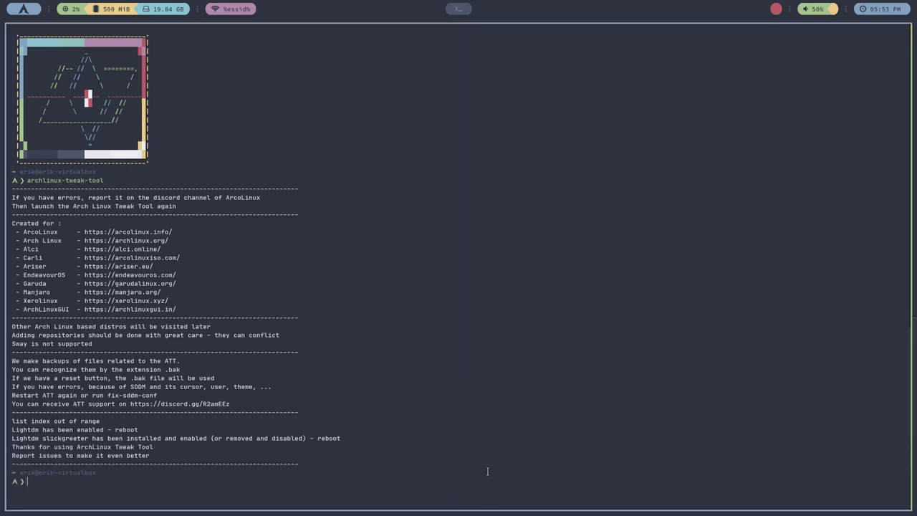
pyautogui.press('super+x')
pyautogui.press('Down')
pyautogui.press('Return')
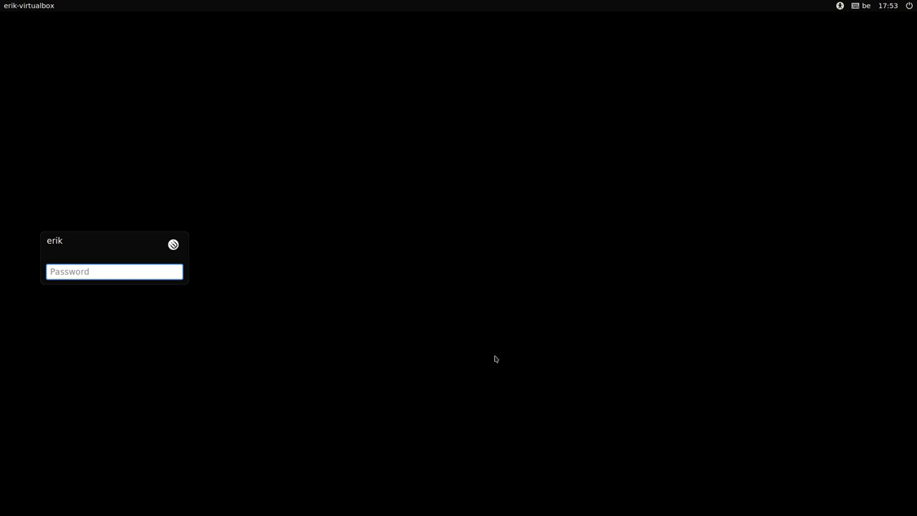
# Enter the password at slick-greeter, verify the i3 session is selected, and log in.
pyautogui.write('****')
pyautogui.click(174, 244)
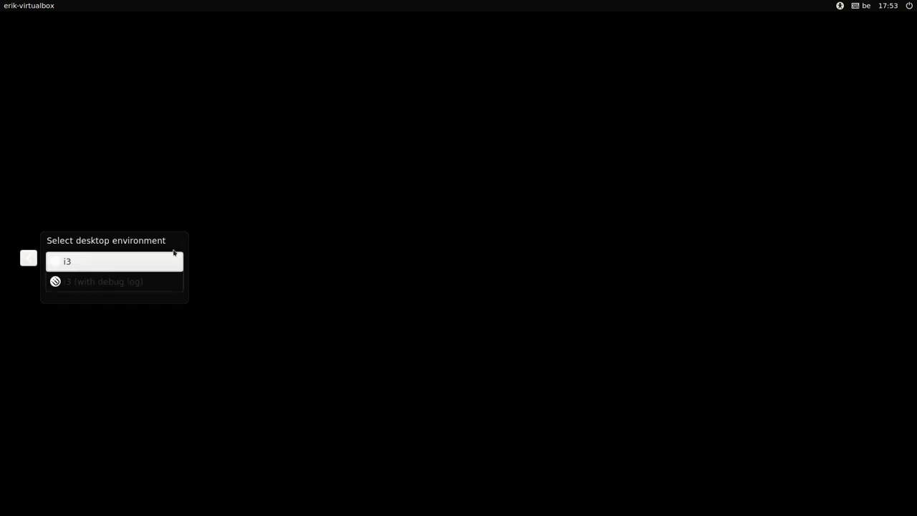
pyautogui.click(34, 264)
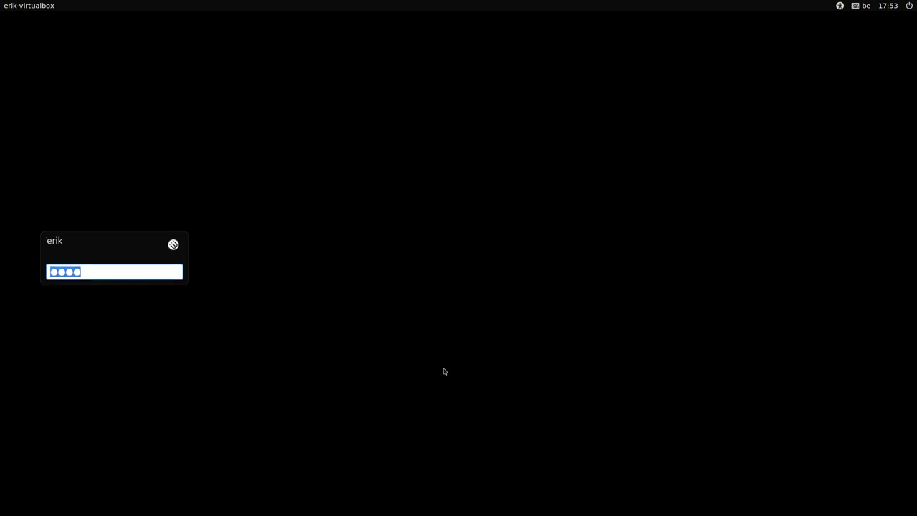
pyautogui.press('Return')
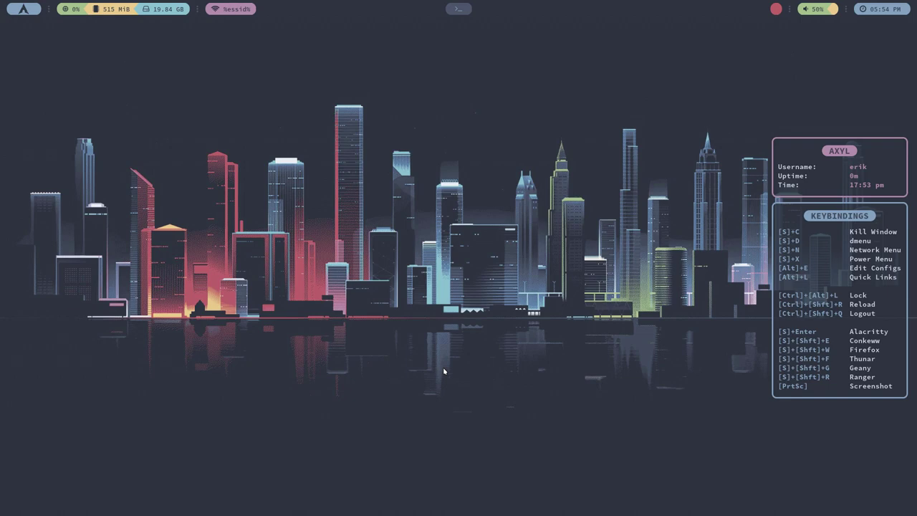
# Hide the desktop info widgets and install accountsservice with 'sudo pacman -S accountsservice'.
pyautogui.press('super+shift+e')
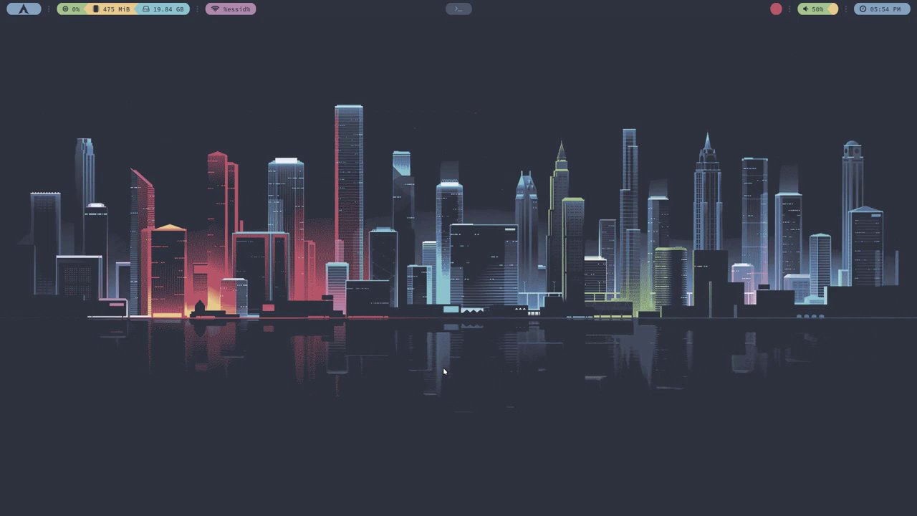
pyautogui.press('super+Return')
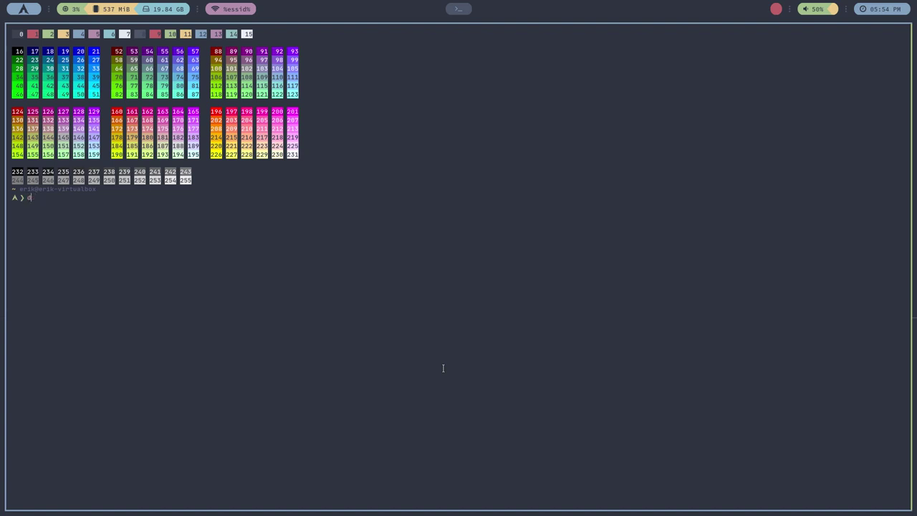
pyautogui.write('sudo pacman')
pyautogui.write('countt')
pyautogui.press('BackSpace')
pyautogui.press('BackSpace')
pyautogui.press('BackSpace')
pyautogui.press('BackSpace')
pyautogui.press('BackSpace')
pyautogui.press('BackSpace')
pyautogui.press('BackSpace')
pyautogui.press('BackSpace')
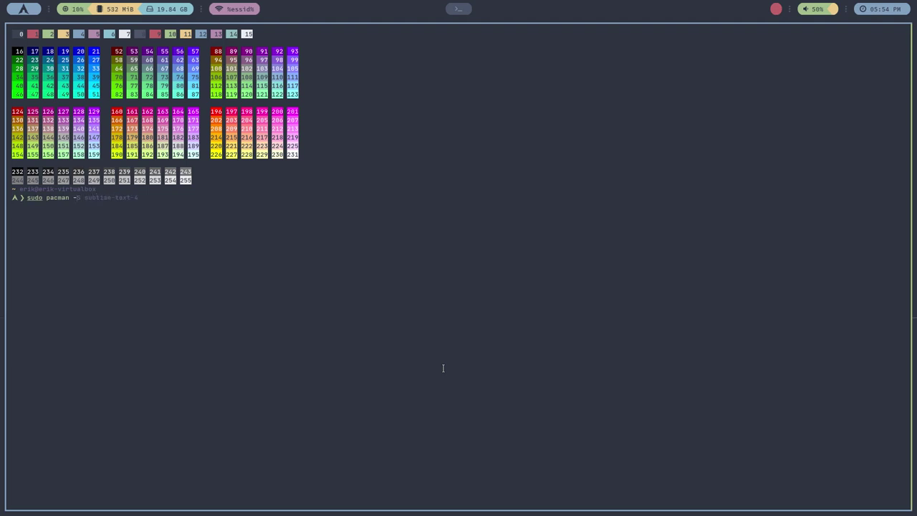
pyautogui.write('R lib')
pyautogui.press('Tab')
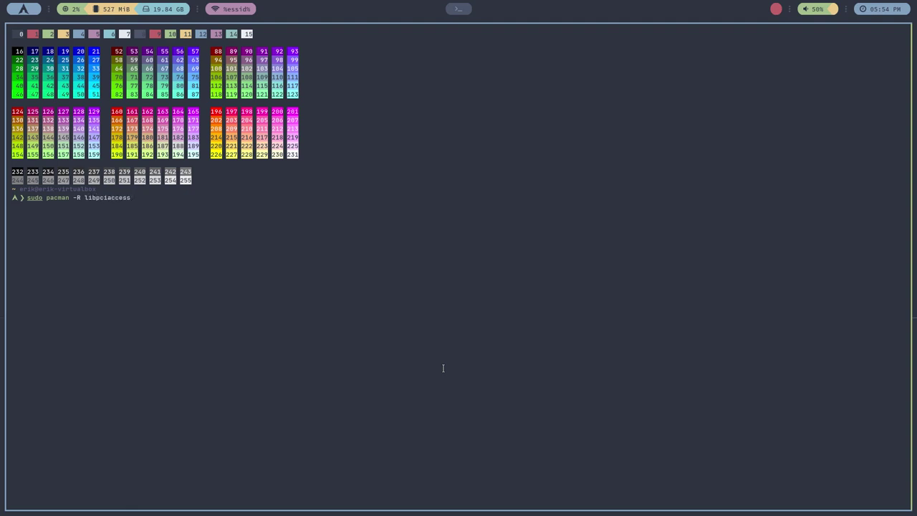
pyautogui.press('BackSpace')
pyautogui.press('BackSpace')
pyautogui.press('BackSpace')
pyautogui.press('BackSpace')
pyautogui.press('BackSpace')
pyautogui.press('BackSpace')
pyautogui.press('BackSpace')
pyautogui.press('BackSpace')
pyautogui.press('BackSpace')
pyautogui.press('BackSpace')
pyautogui.press('BackSpace')
pyautogui.press('BackSpace')
pyautogui.press('BackSpace')
pyautogui.write('S accountsservice')
pyautogui.press('Return')
pyautogui.write('****')
pyautogui.press('Return')
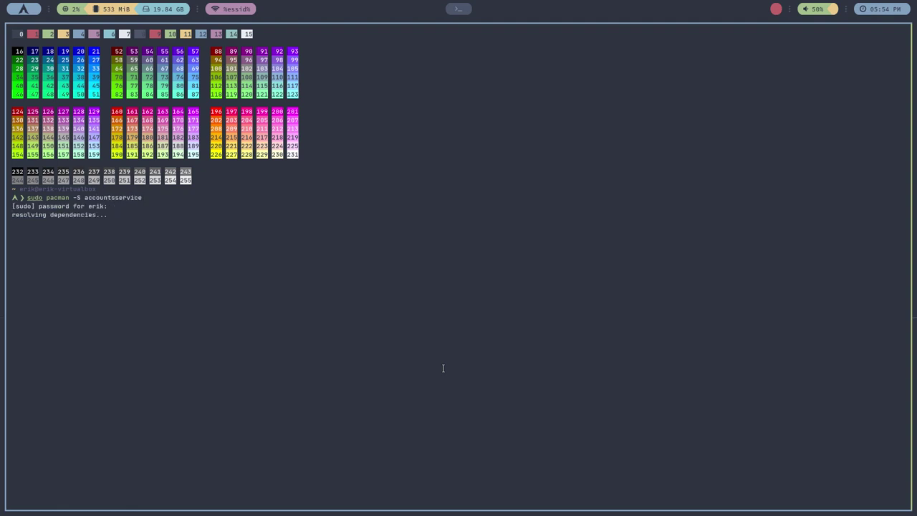
pyautogui.press('Return')
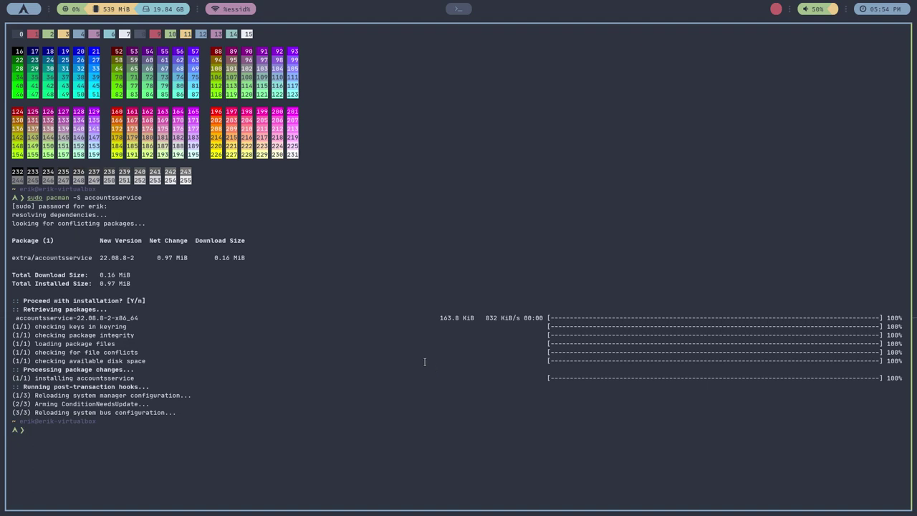
# Relaunch archlinux-tweak-tool from the terminal.
pyautogui.press('super+x')
pyautogui.press('Escape')
pyautogui.write('archl')
pyautogui.press('Right')
pyautogui.press('Return')
# Authenticate, open the ArcoLinux Mirrorlist page via Login then Mirrors, and make it fullscreen.
pyautogui.write('••')
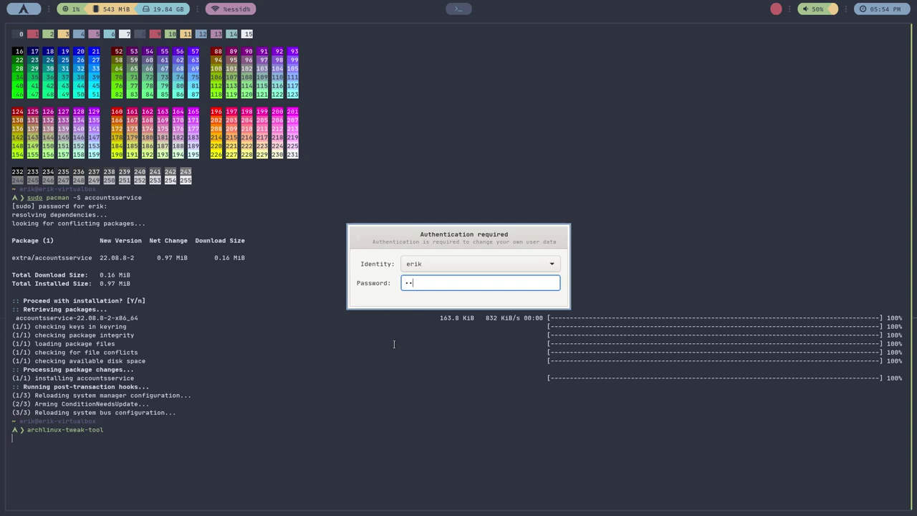
pyautogui.press('Return')
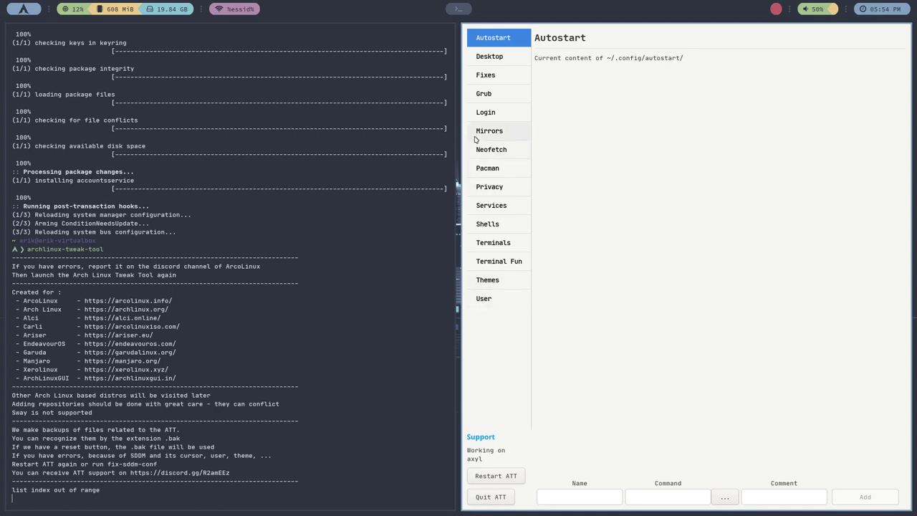
pyautogui.click(492, 116)
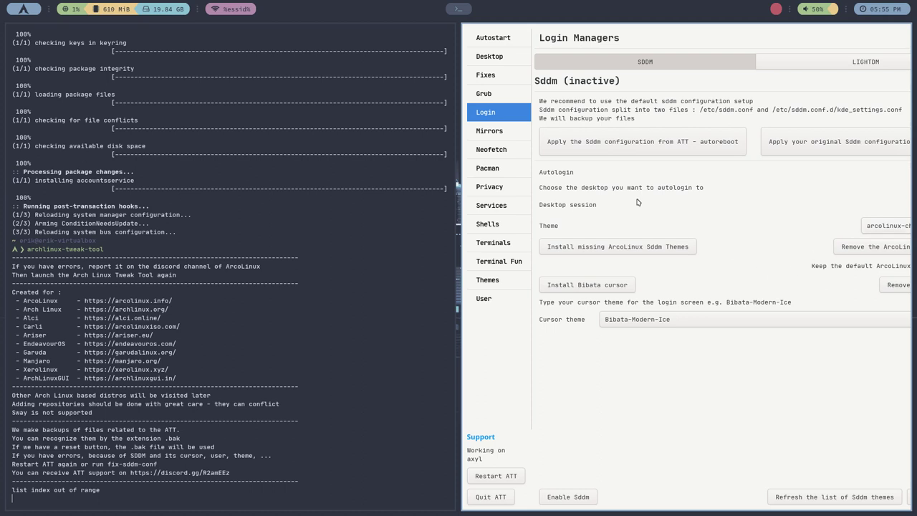
pyautogui.click(505, 130)
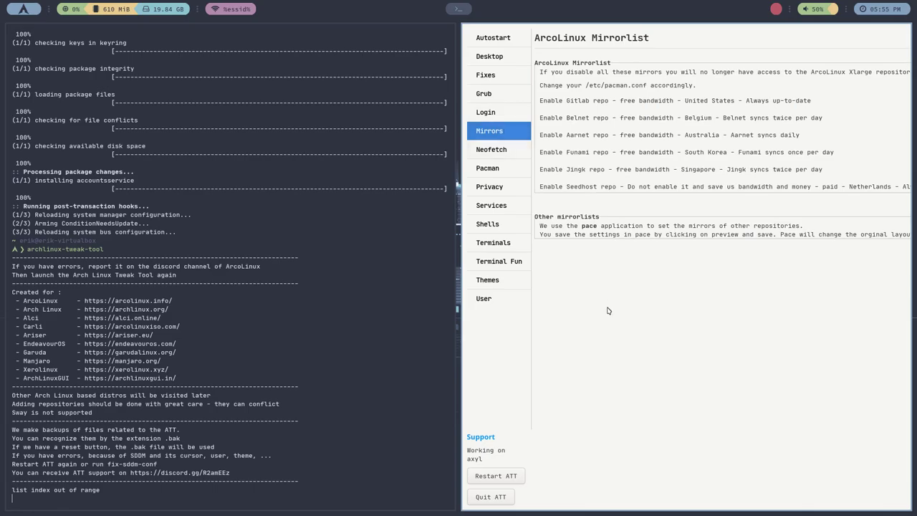
pyautogui.press('super+f')
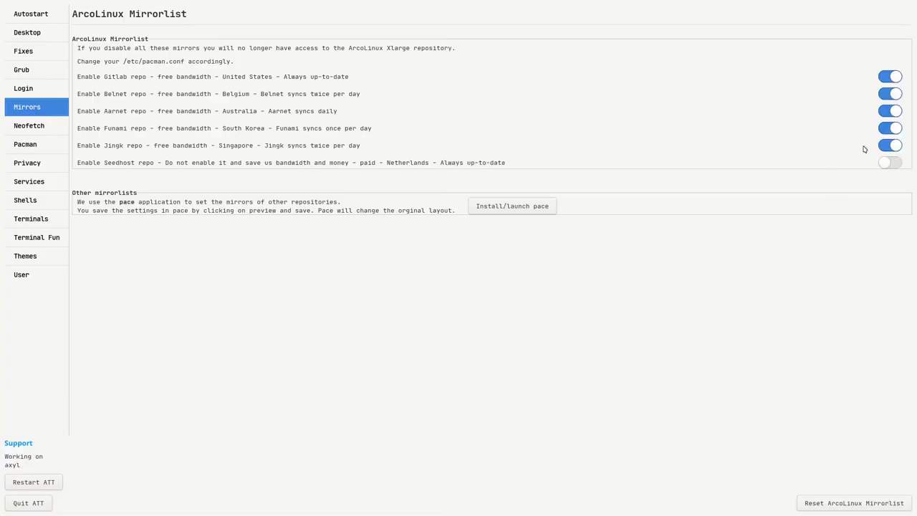
# Install and launch pace, briefly viewing it fullscreen.
pyautogui.click(523, 207)
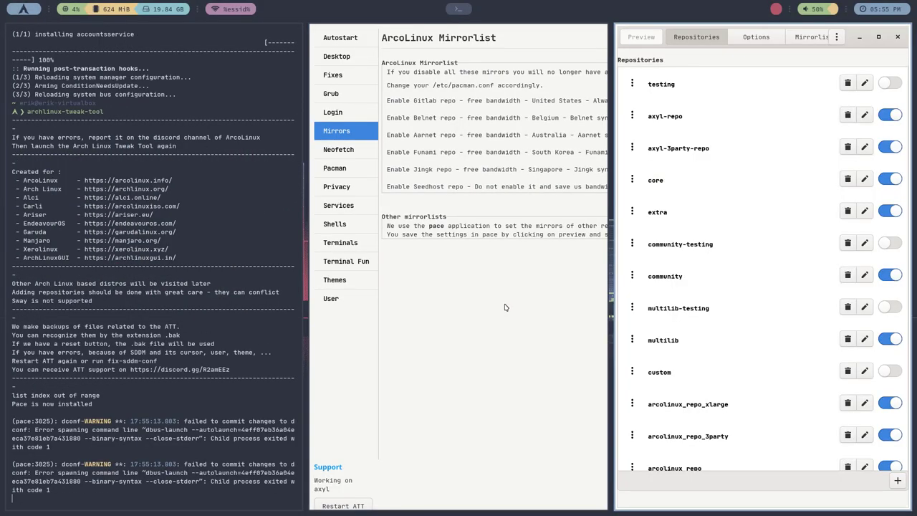
pyautogui.press('super+f')
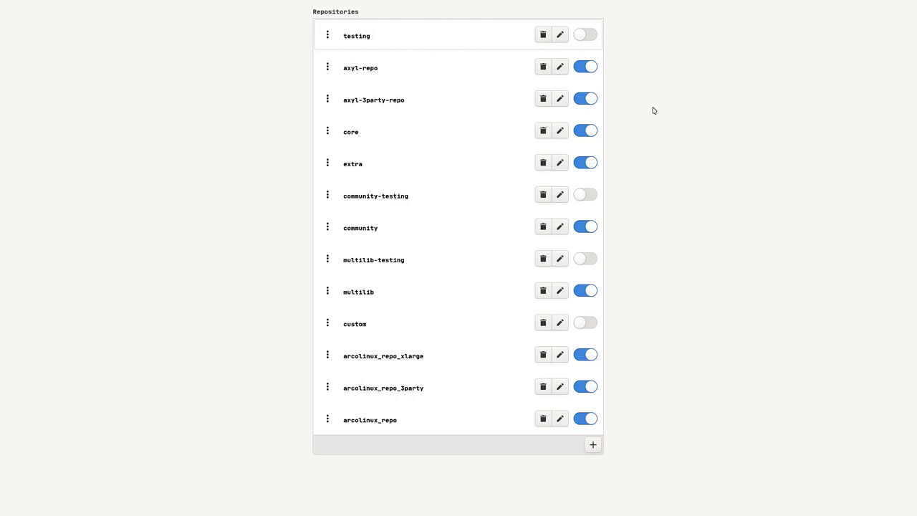
pyautogui.press('super+f')
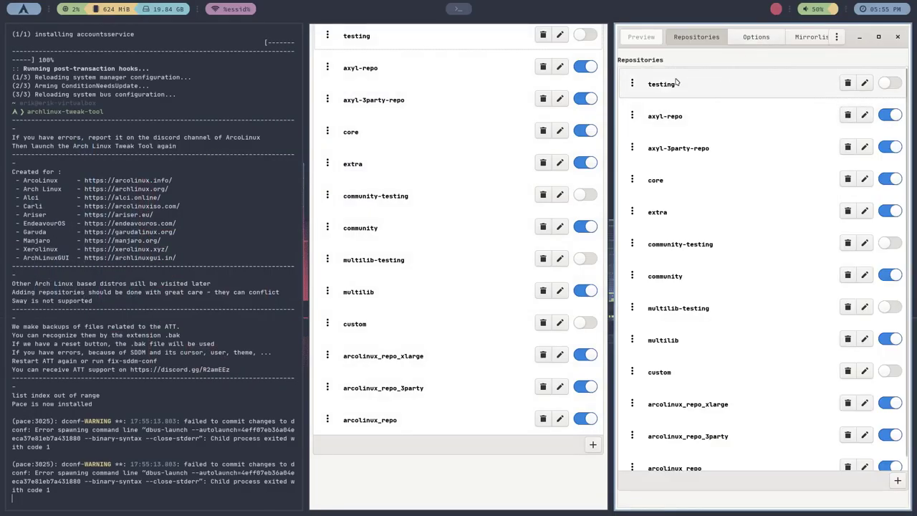
# Browse pace's Options and Mirrorlist tabs, viewing the arcolinux and main mirrorlists.
pyautogui.click(759, 38)
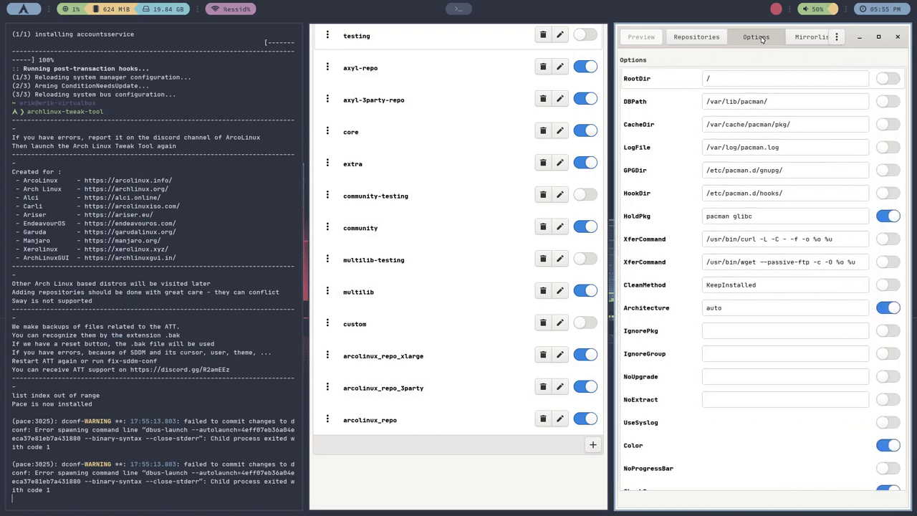
pyautogui.click(819, 38)
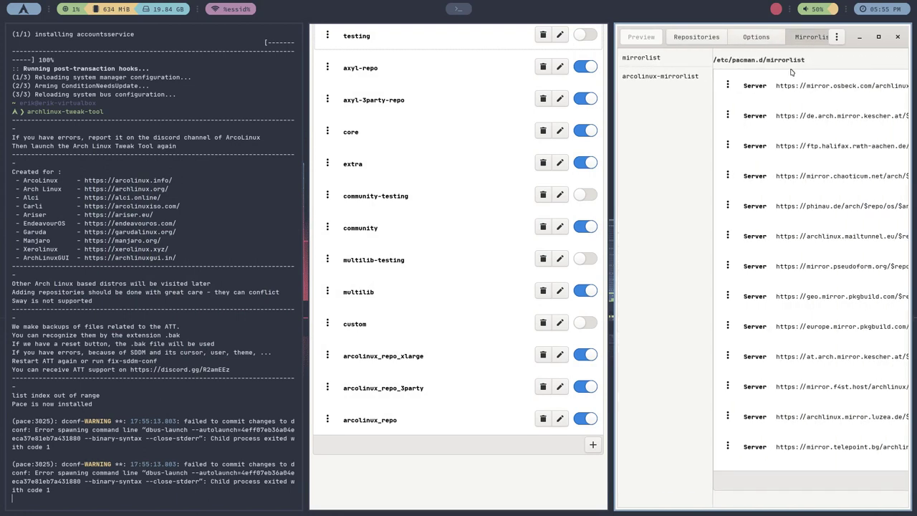
pyautogui.click(663, 75)
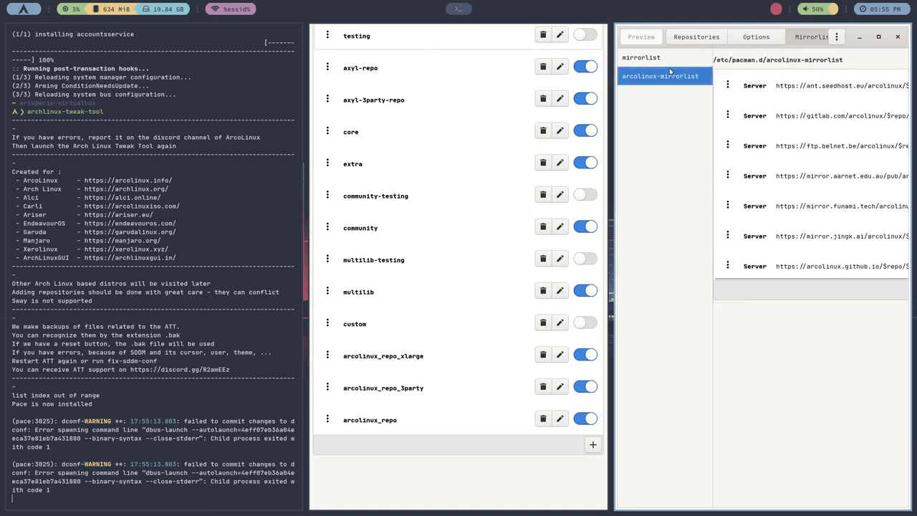
pyautogui.click(670, 60)
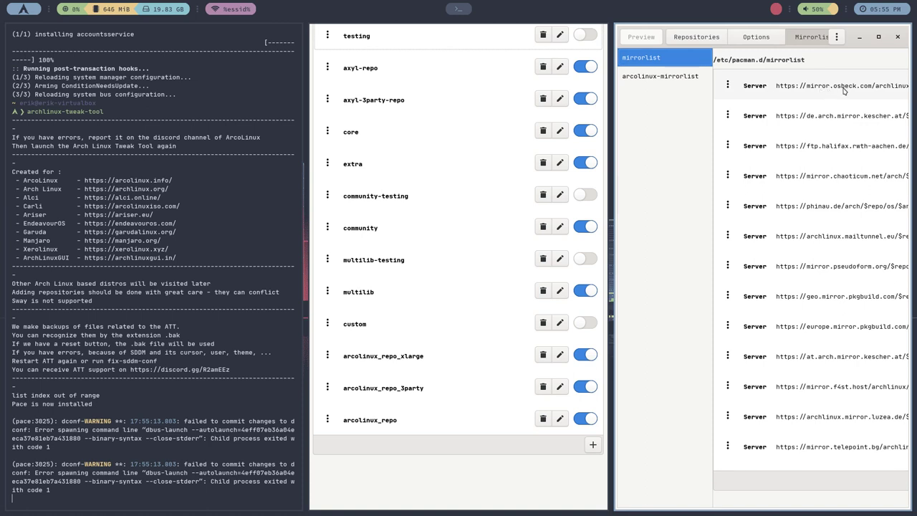
pyautogui.click(755, 39)
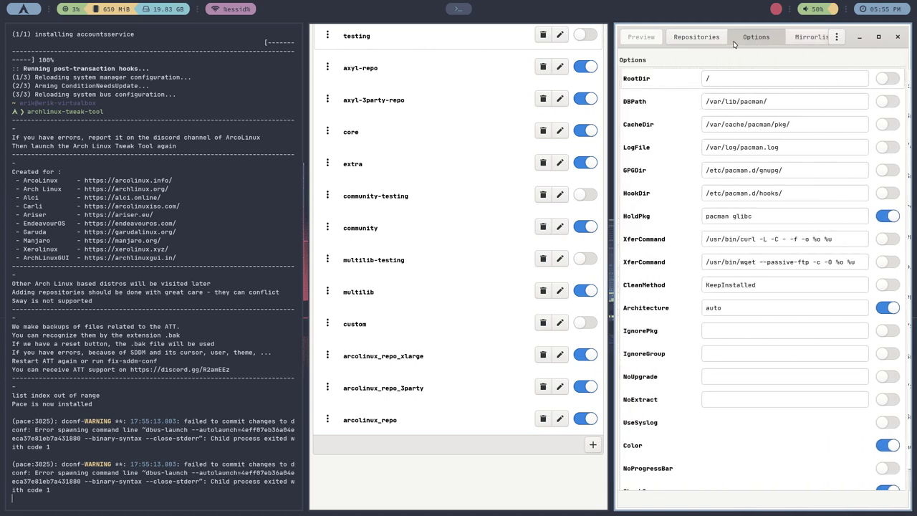
pyautogui.click(709, 37)
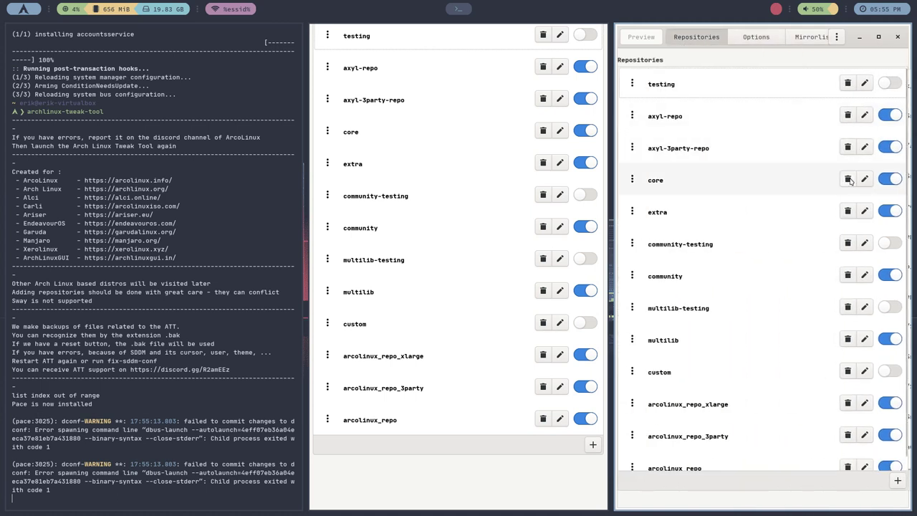
# Toggle the extra repository off and back on, then stack the windows.
pyautogui.click(887, 214)
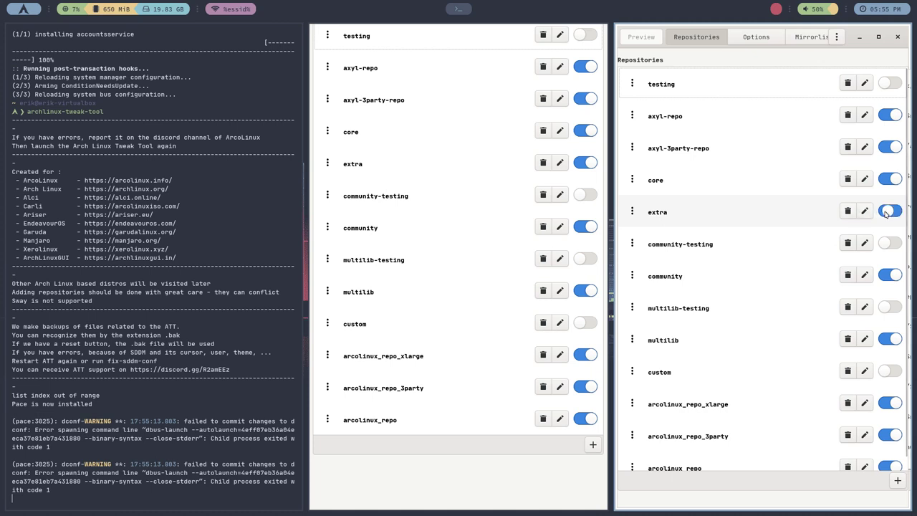
pyautogui.click(892, 213)
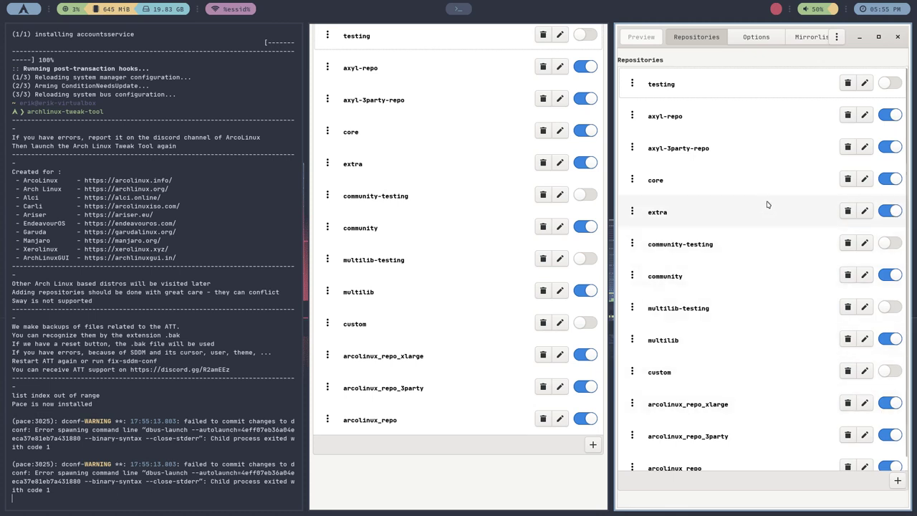
pyautogui.press('super+s')
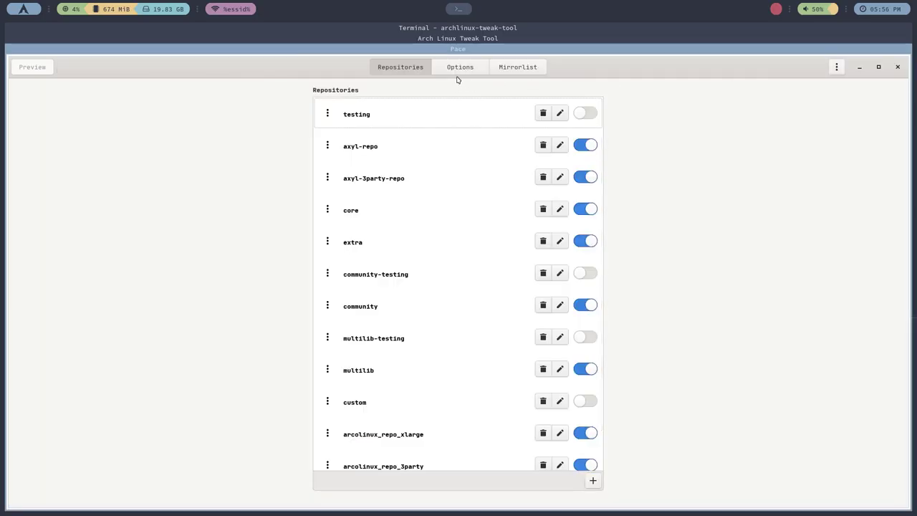
# Close Pace, show the Neofetch Editor page, and run neofetch in a temporary terminal.
pyautogui.press('super+q')
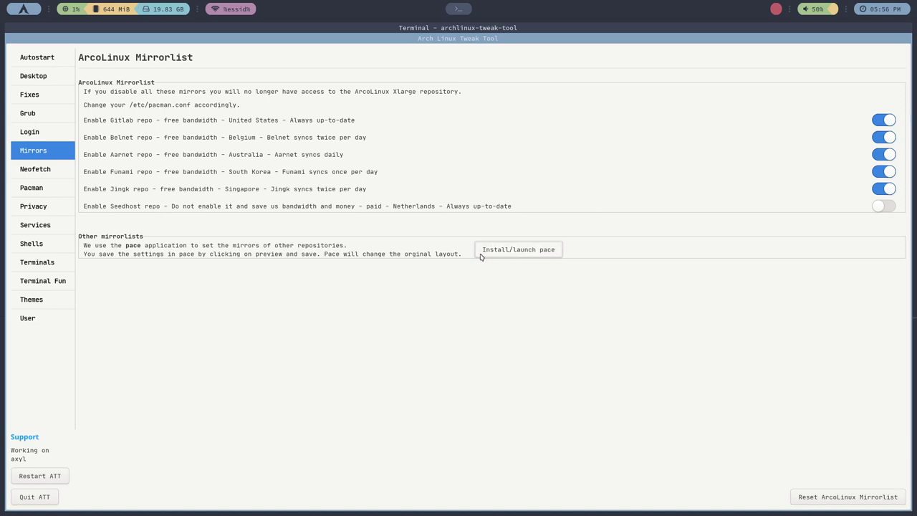
pyautogui.click(33, 173)
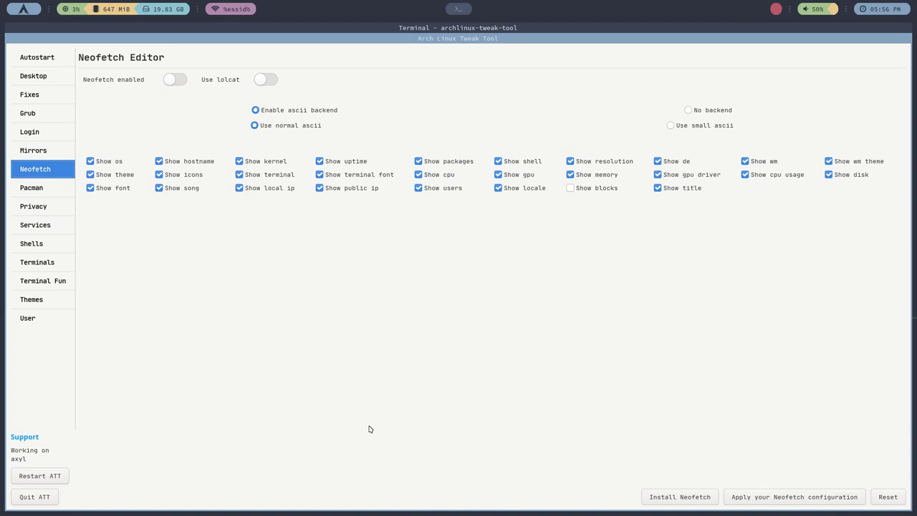
pyautogui.press('super+Return')
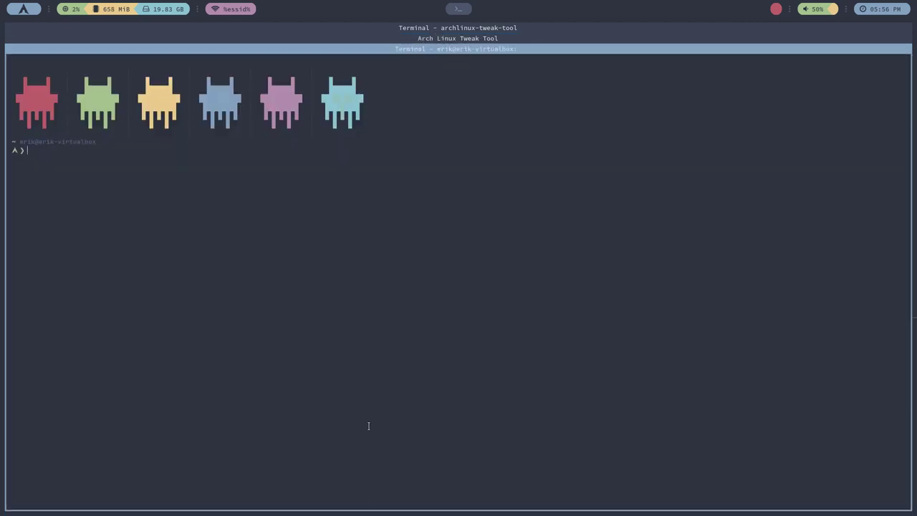
pyautogui.write('neofetch')
pyautogui.press('Return')
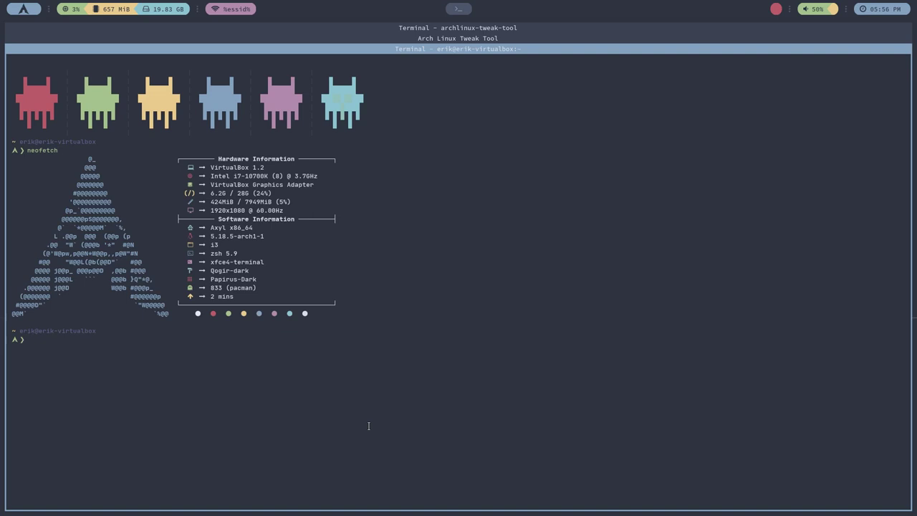
pyautogui.moveTo(313, 316); pyautogui.dragTo(26, 150)
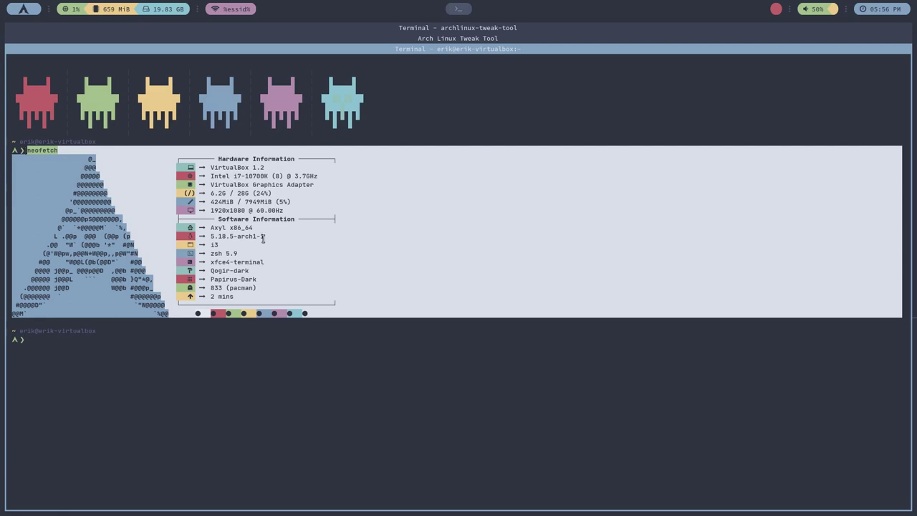
pyautogui.click(193, 358)
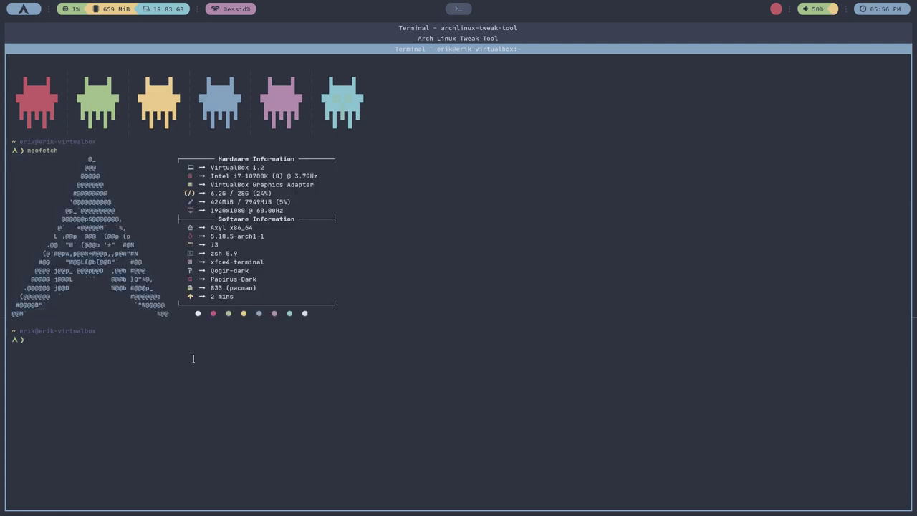
pyautogui.hotkey('ctrl', 'd')
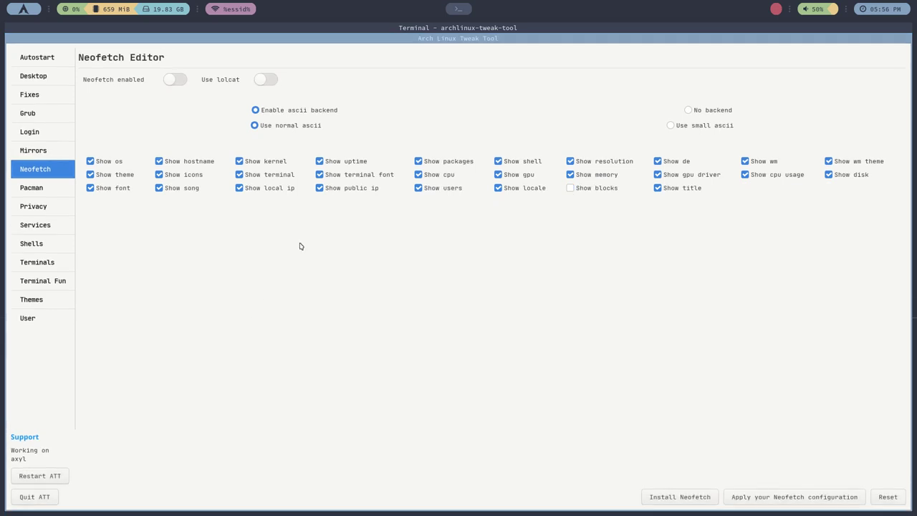
# Switch on Neofetch enabled and Use lolcat, then test in a new terminal.
pyautogui.click(184, 81)
pyautogui.click(270, 82)
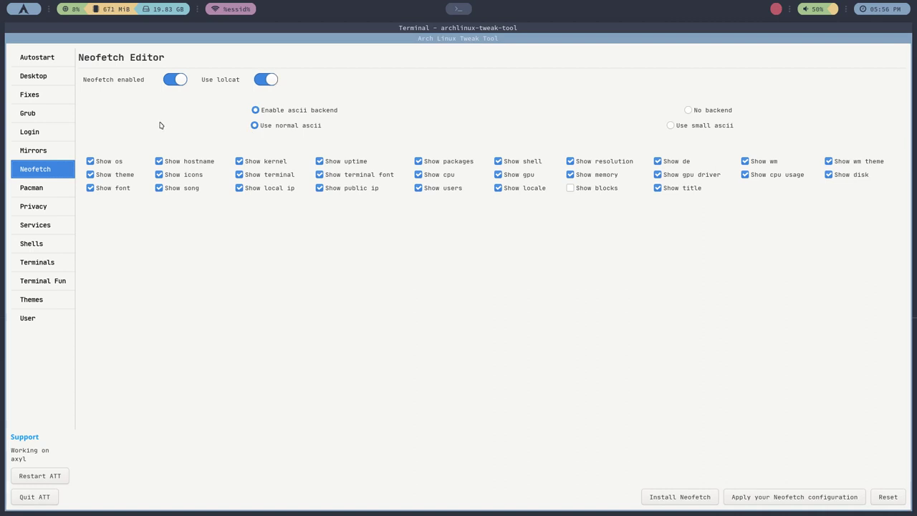
pyautogui.press('super+Return')
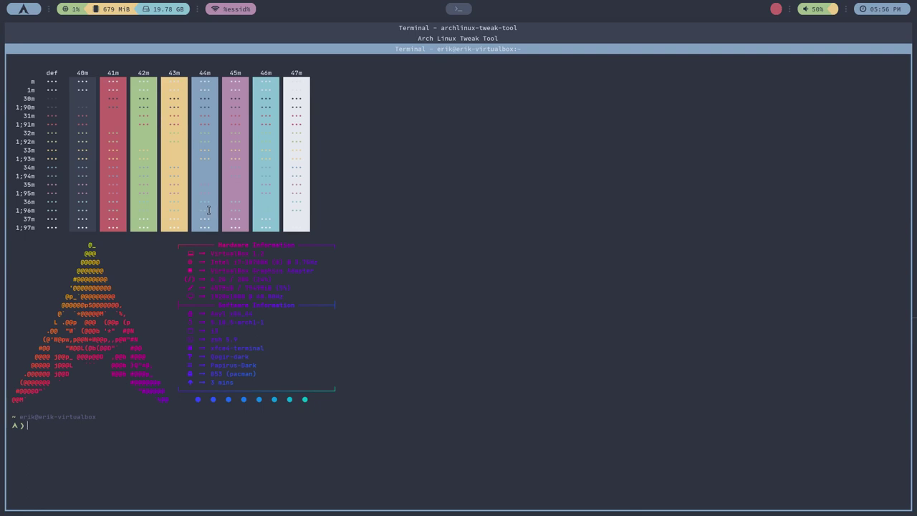
pyautogui.write('nano .bashrc')
# Open .zshrc in nano, prefix the colorscript -r line with #, and save.
pyautogui.press('BackSpace')
pyautogui.press('BackSpace')
pyautogui.press('BackSpace')
pyautogui.press('BackSpace')
pyautogui.press('BackSpace')
pyautogui.press('BackSpace')
pyautogui.write('zshrc')
pyautogui.press('Return')
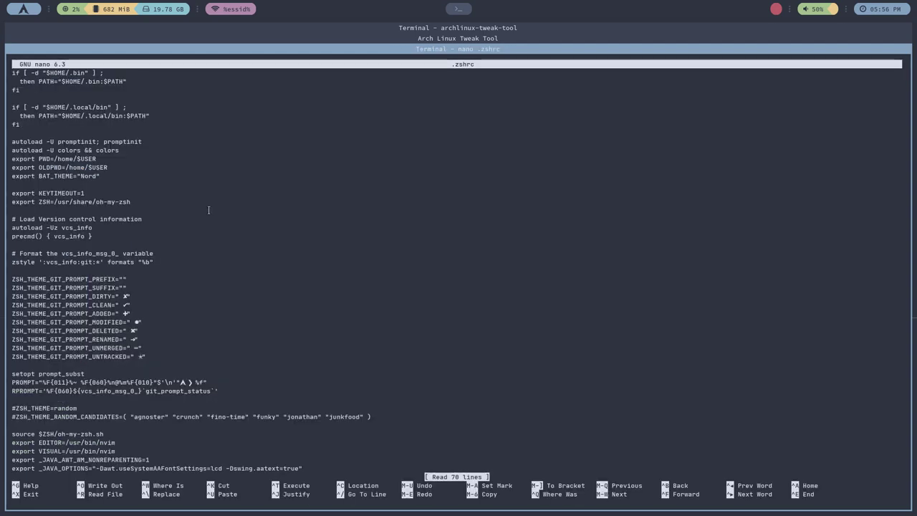
pyautogui.press('Up')
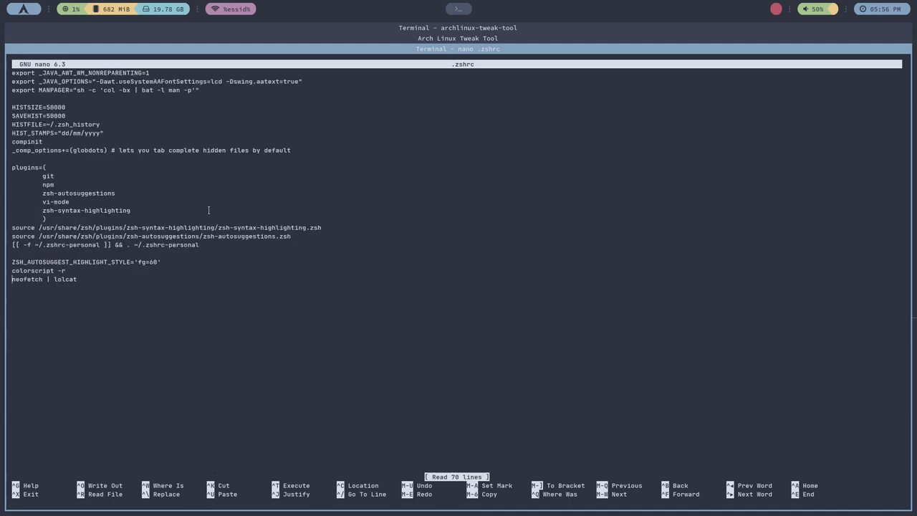
pyautogui.tripleClick(87, 279)
pyautogui.press('Right')
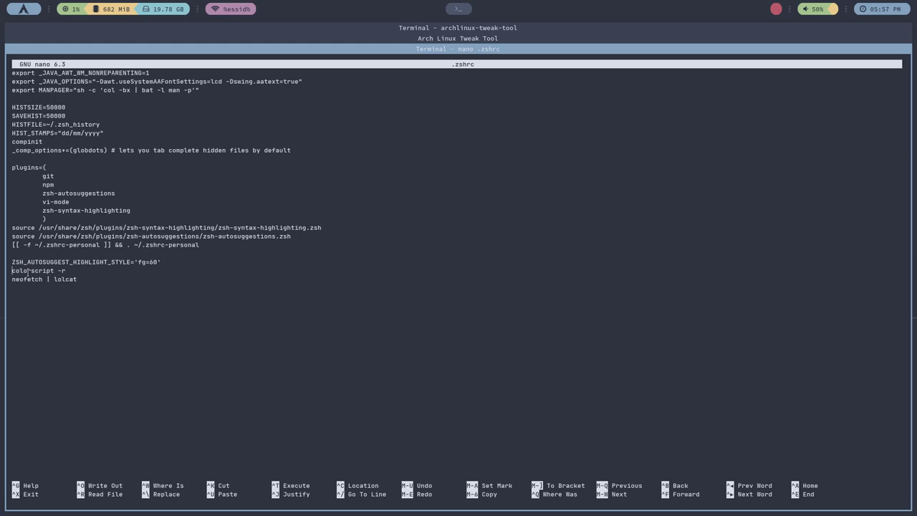
pyautogui.write('#')
pyautogui.hotkey('ctrl', 'x')
pyautogui.press('y')
pyautogui.press('Return')
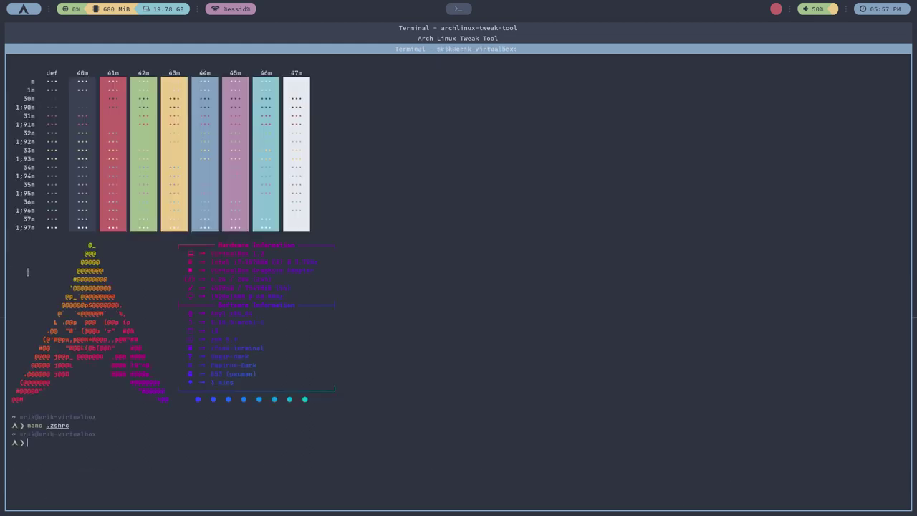
# Open and close three test terminals to confirm they start with neofetch output.
pyautogui.press('super+Return')
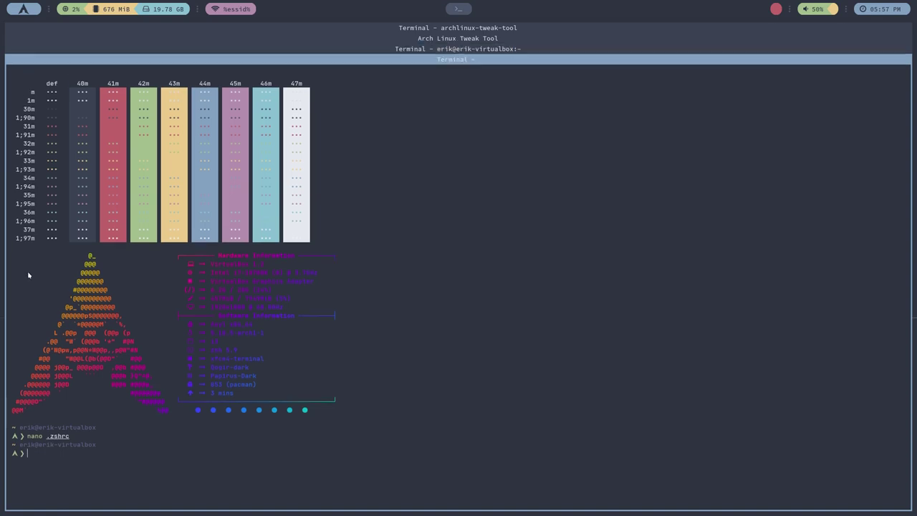
pyautogui.press('super+Return')
pyautogui.press('super+Return')
pyautogui.press('super+Return')
pyautogui.press('super+Return')
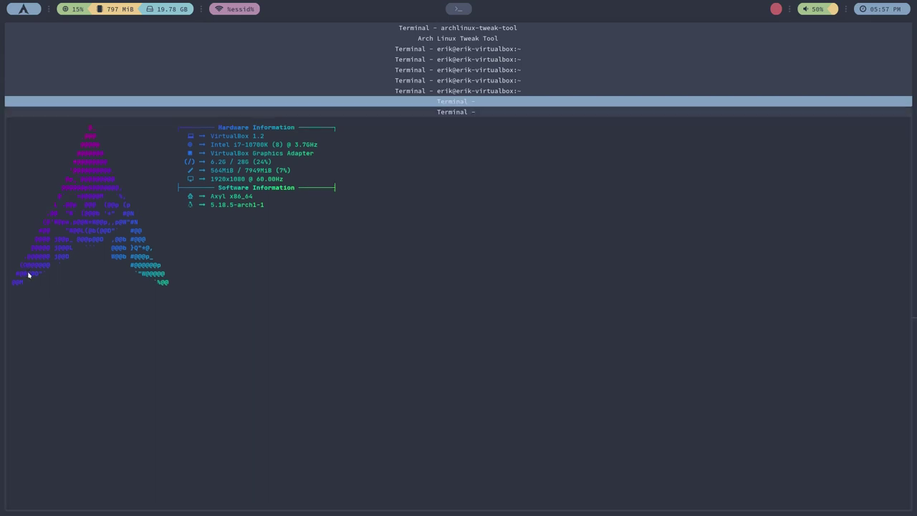
pyautogui.press('super+Return')
pyautogui.press('super+q')
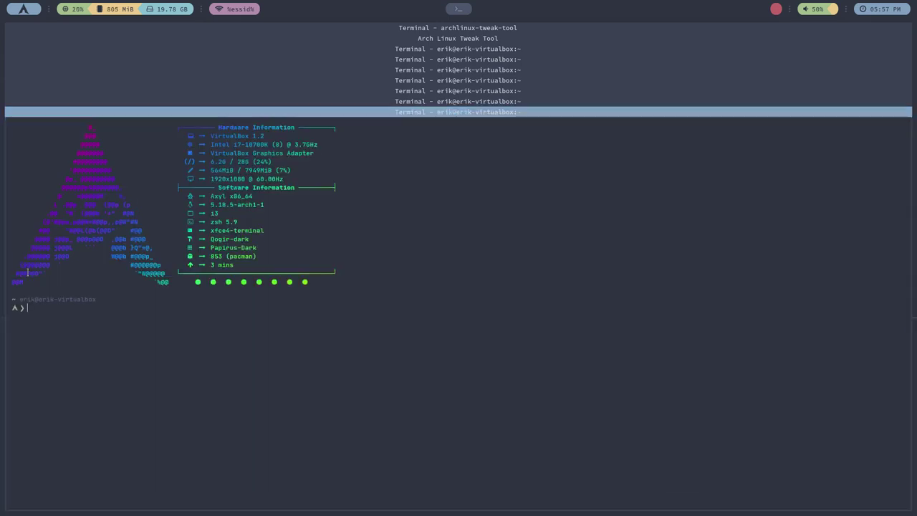
pyautogui.press('super+q')
pyautogui.press('super+q')
pyautogui.press('super+q')
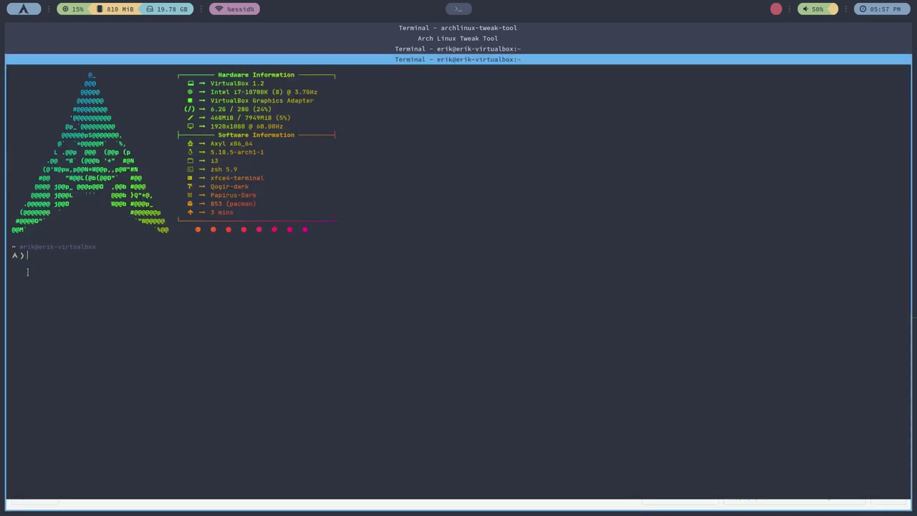
pyautogui.press('super+q')
pyautogui.press('super+q')
pyautogui.press('super+q')
pyautogui.press('super+q')
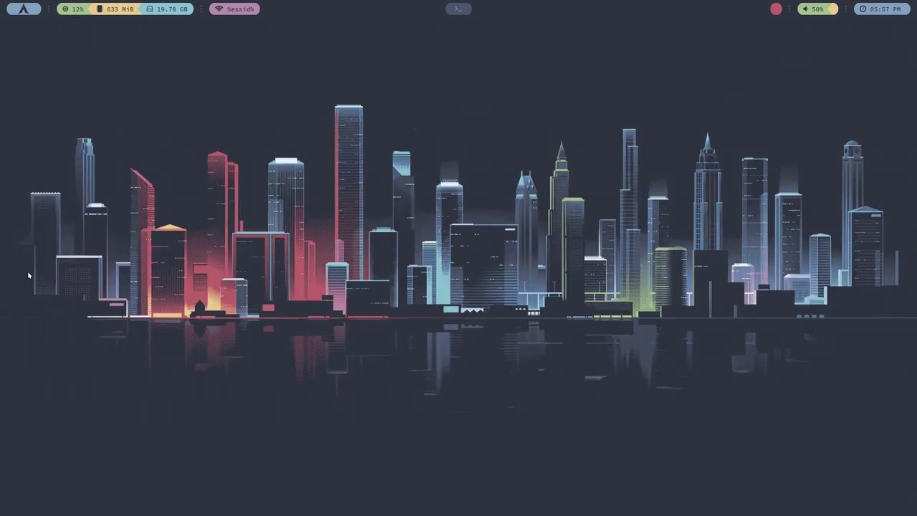
# Relaunch archlinux-tweak-tool from a new terminal, authenticating with the password.
pyautogui.press('super+Return')
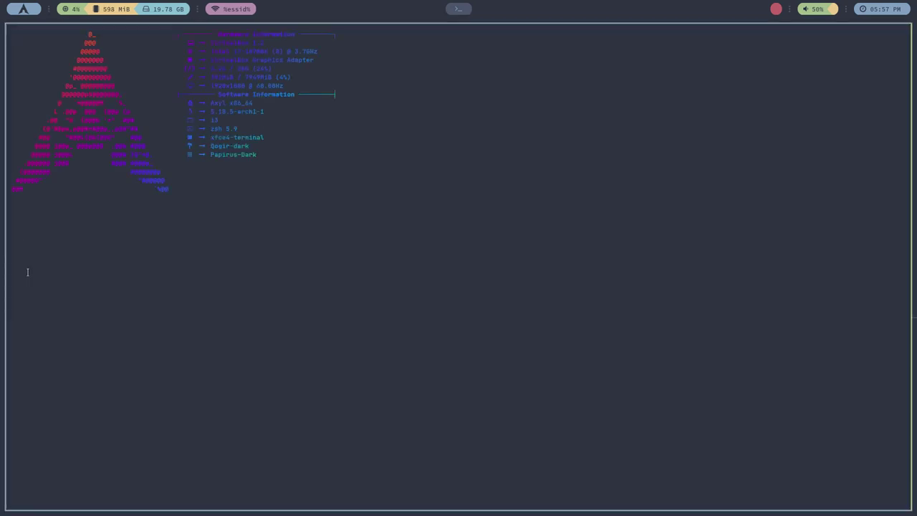
pyautogui.write('archl')
pyautogui.press('Right')
pyautogui.press('Return')
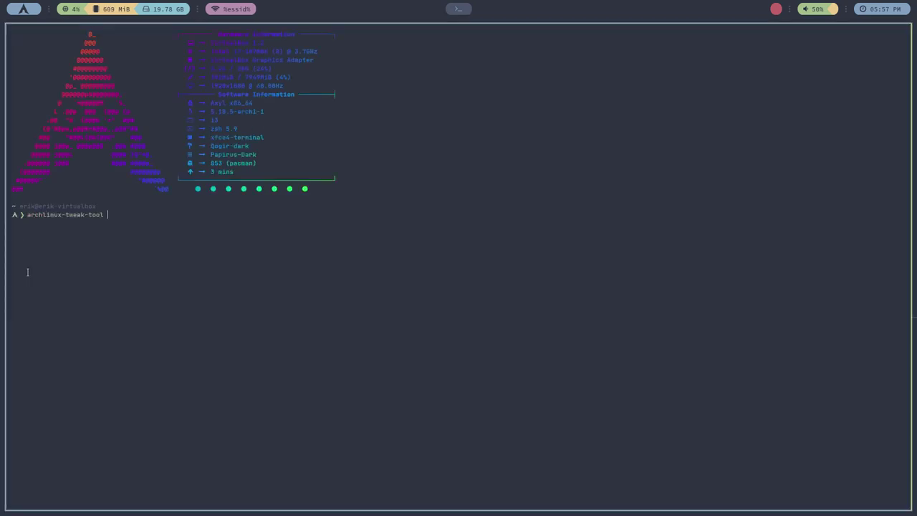
pyautogui.write('••••')
pyautogui.press('Return')
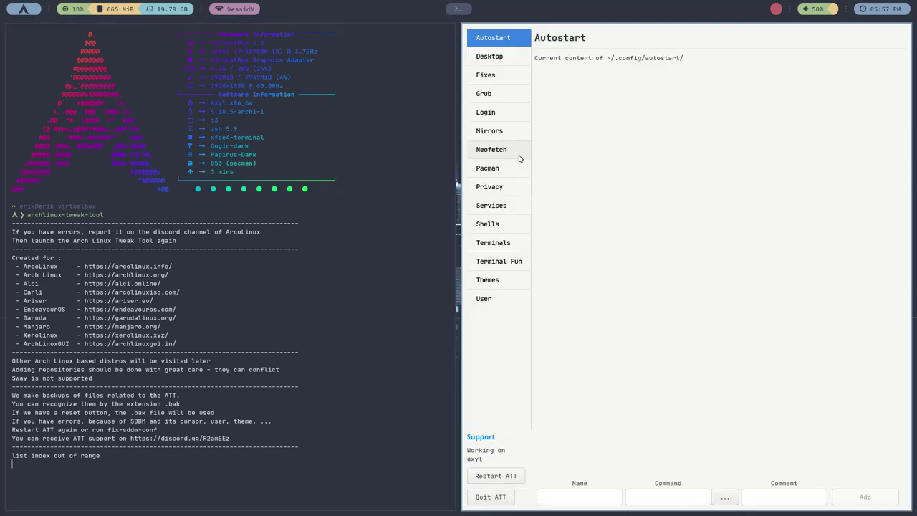
# Hide title, public IP, users, disk, CPU usage, local IP and GPU driver in neofetch, then view Pacman settings.
pyautogui.click(516, 156)
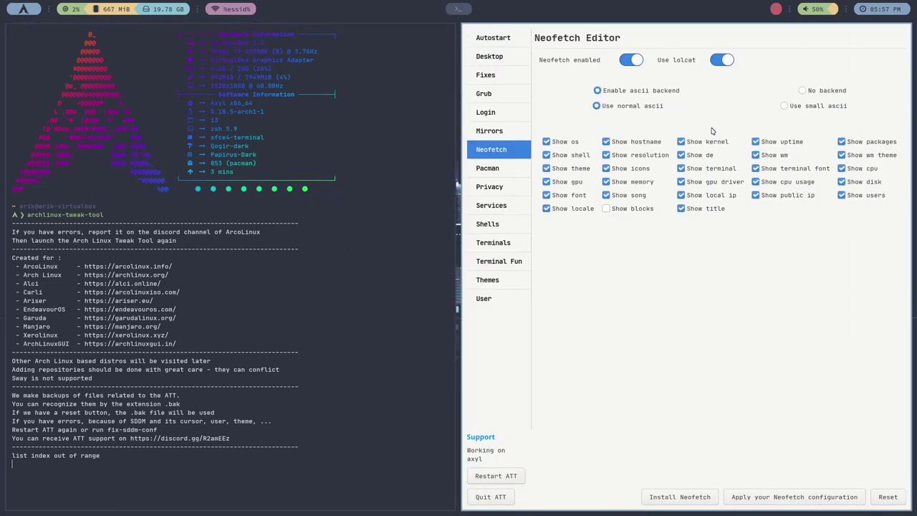
pyautogui.click(693, 211)
pyautogui.click(786, 198)
pyautogui.click(841, 196)
pyautogui.click(844, 184)
pyautogui.click(791, 182)
pyautogui.click(703, 194)
pyautogui.click(701, 183)
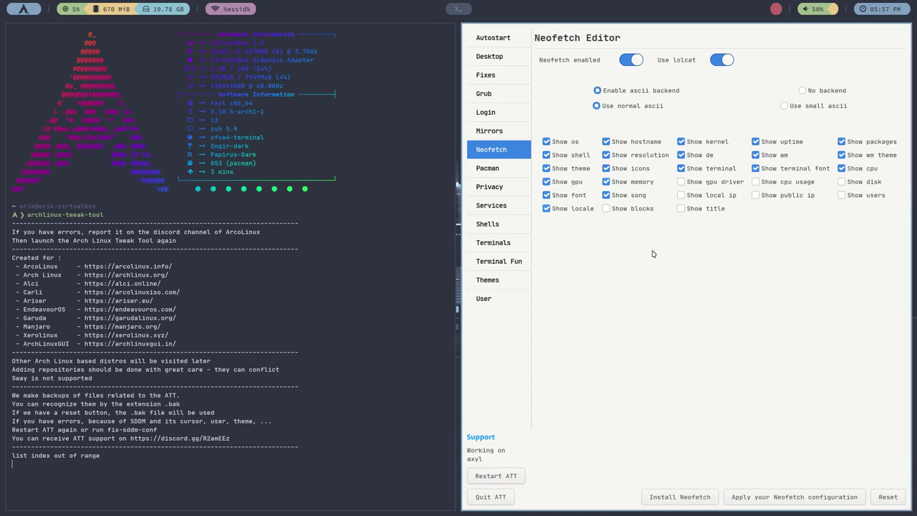
pyautogui.click(493, 171)
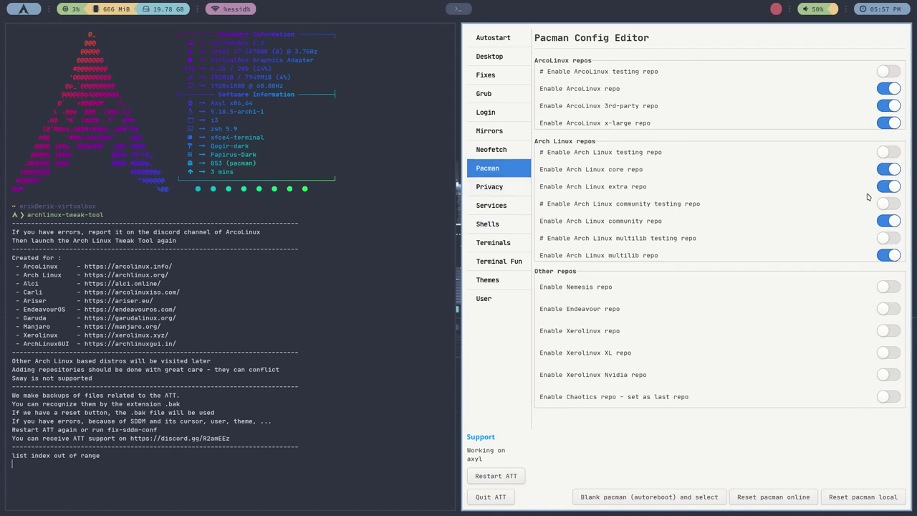
# Turn on hblock on the Privacy/Security page, then launch a new terminal.
pyautogui.click(510, 193)
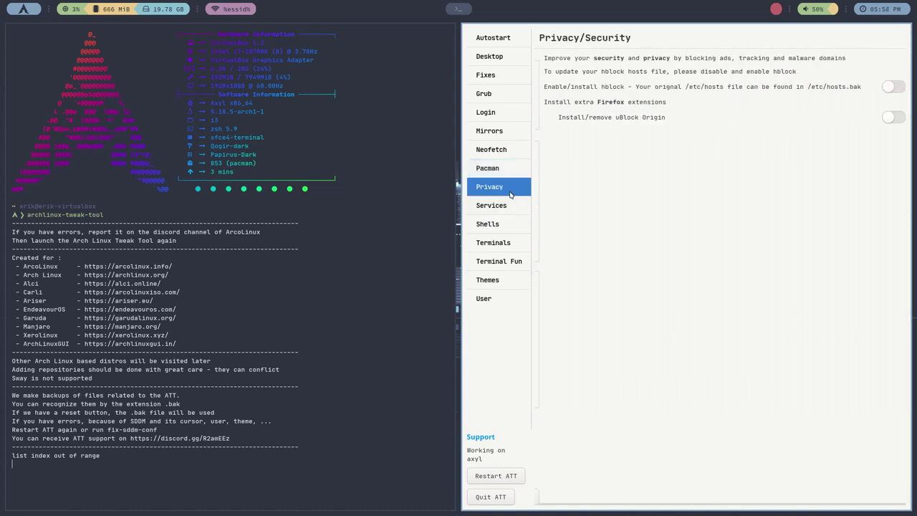
pyautogui.click(889, 88)
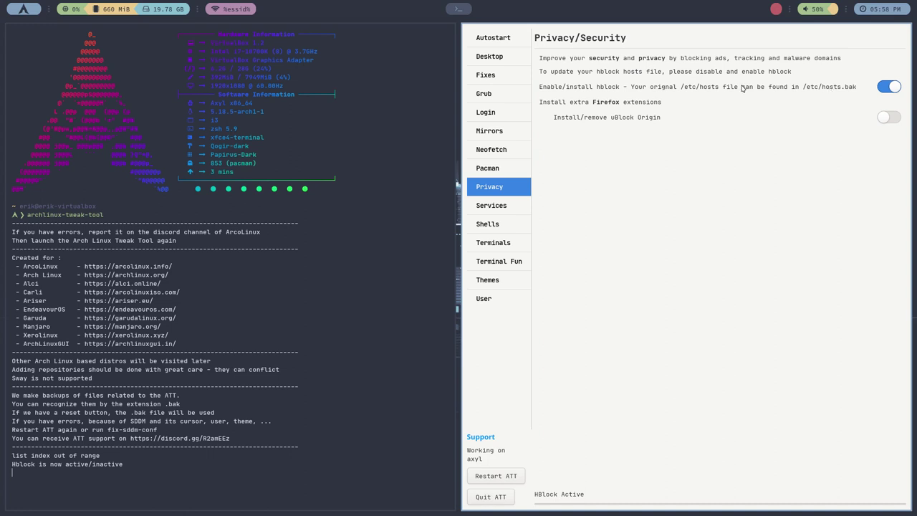
pyautogui.press('super+Return')
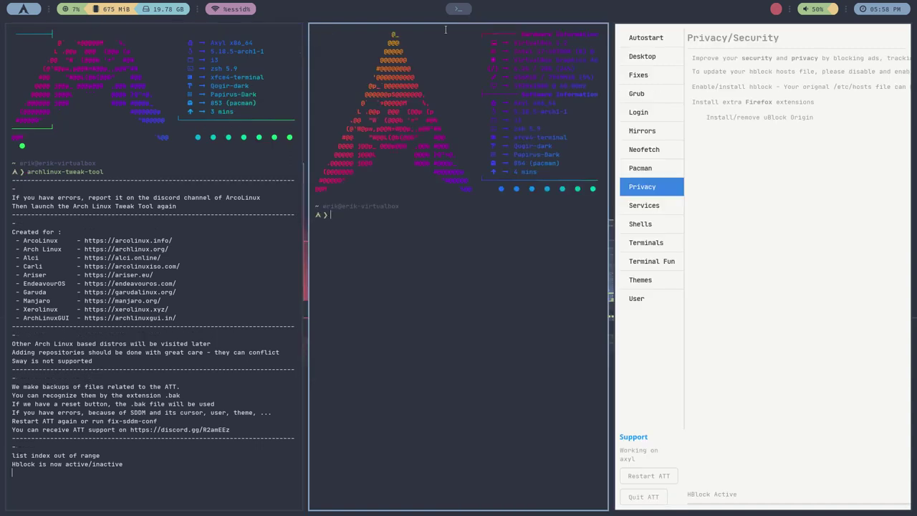
# Browse to the /etc folder in the PCManFM file manager.
pyautogui.press('super+shift+Return')
pyautogui.click(466, 9)
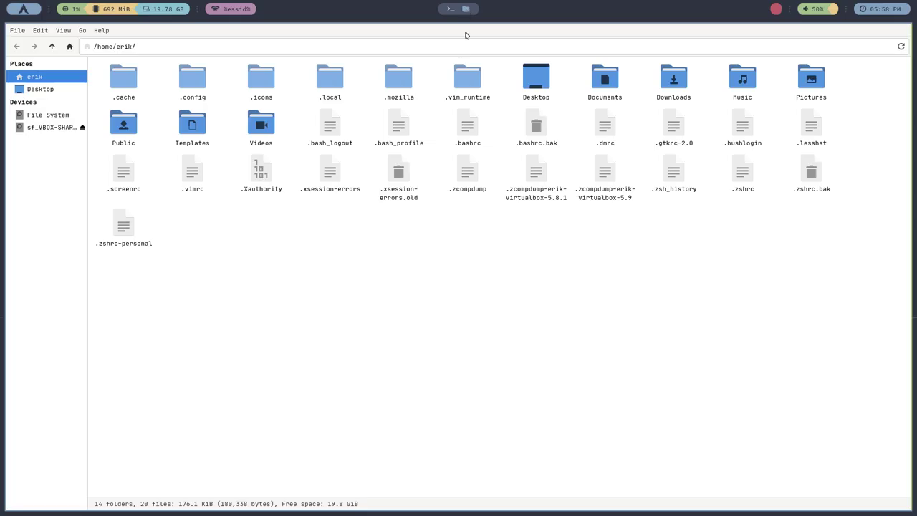
pyautogui.click(50, 115)
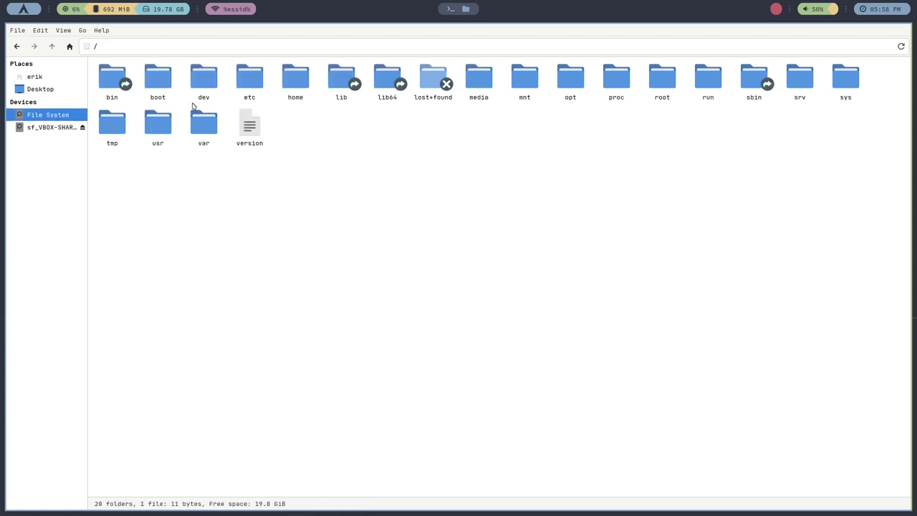
pyautogui.doubleClick(247, 85)
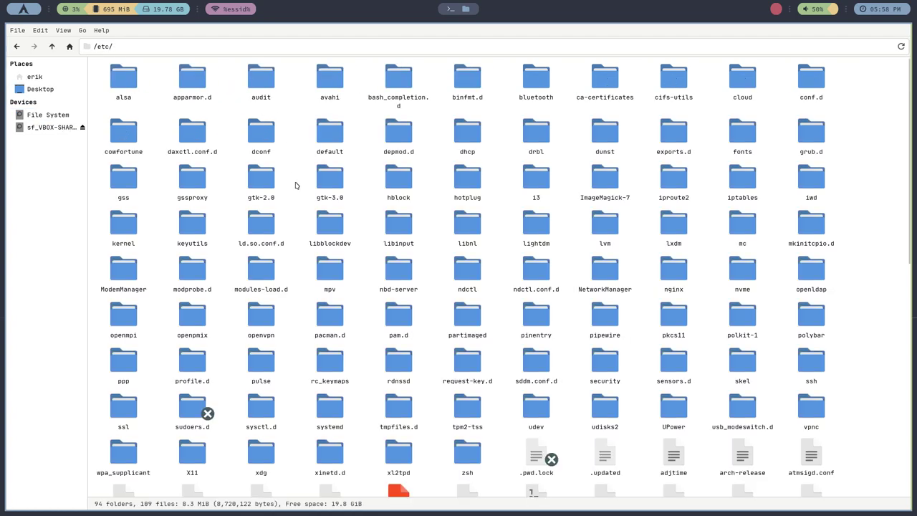
# Jump to the hosts file by typing 'hos', open it, and check its Open With options.
pyautogui.write('hos')
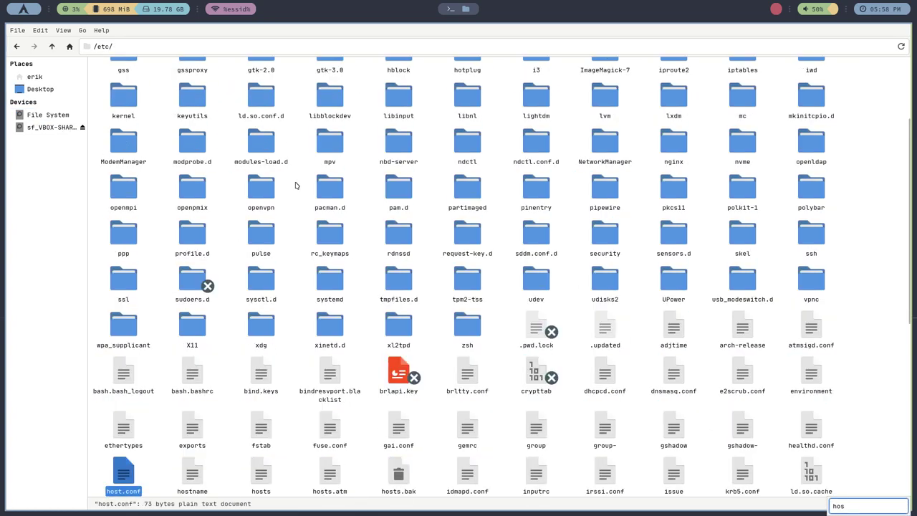
pyautogui.click(258, 475)
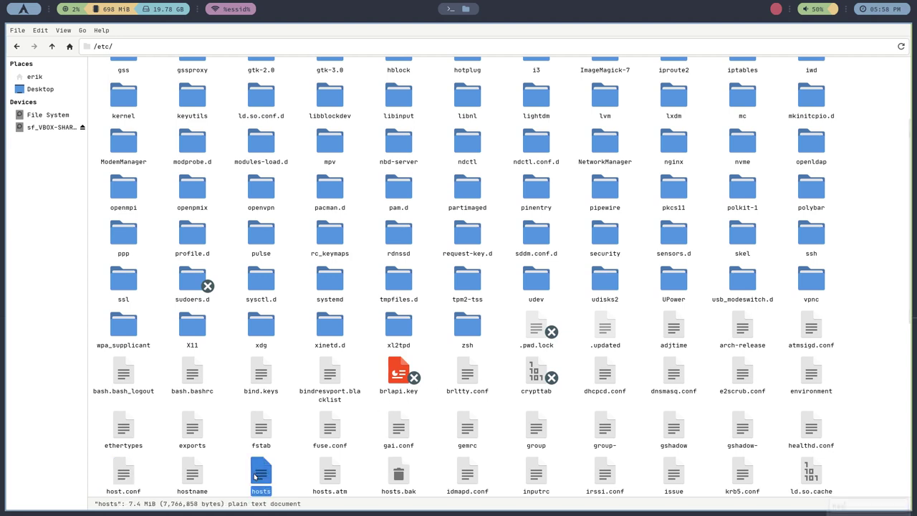
pyautogui.doubleClick(255, 476)
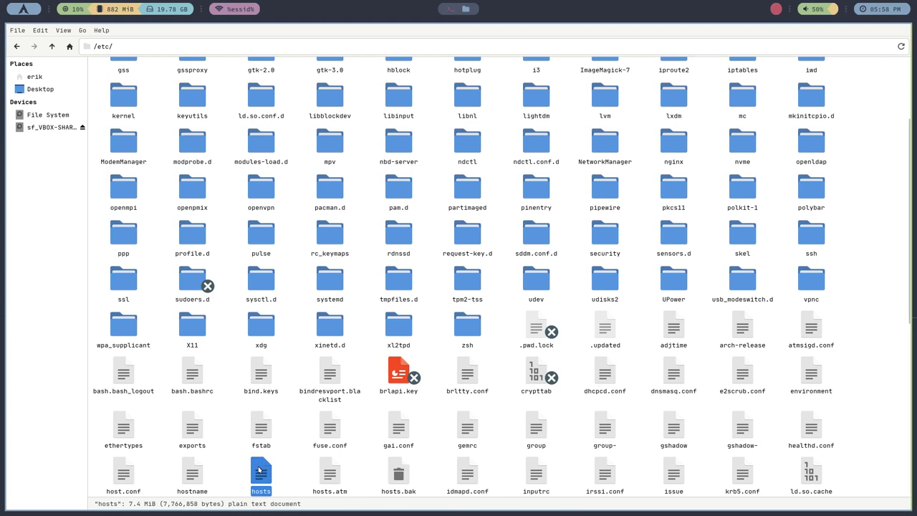
pyautogui.scroll(-1, 260, 470)
pyautogui.rightClick(265, 428)
pyautogui.moveTo(323, 329)
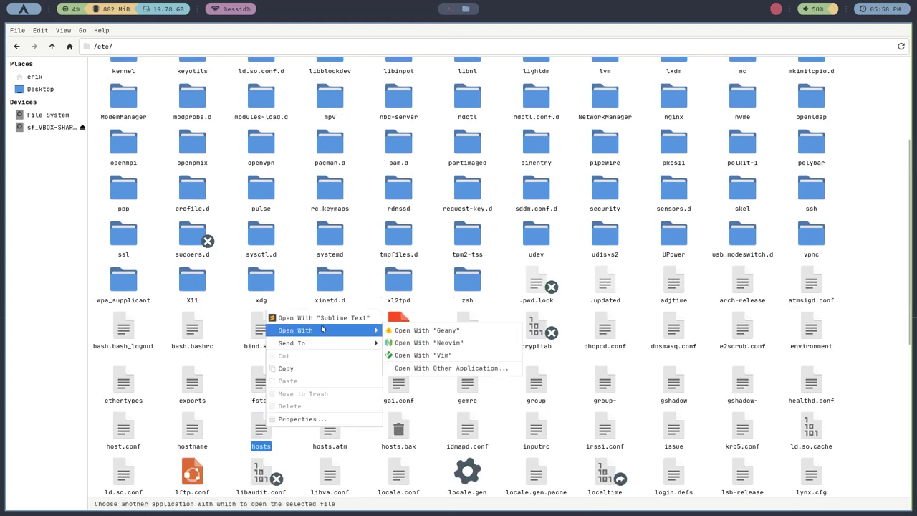
pyautogui.press('Escape')
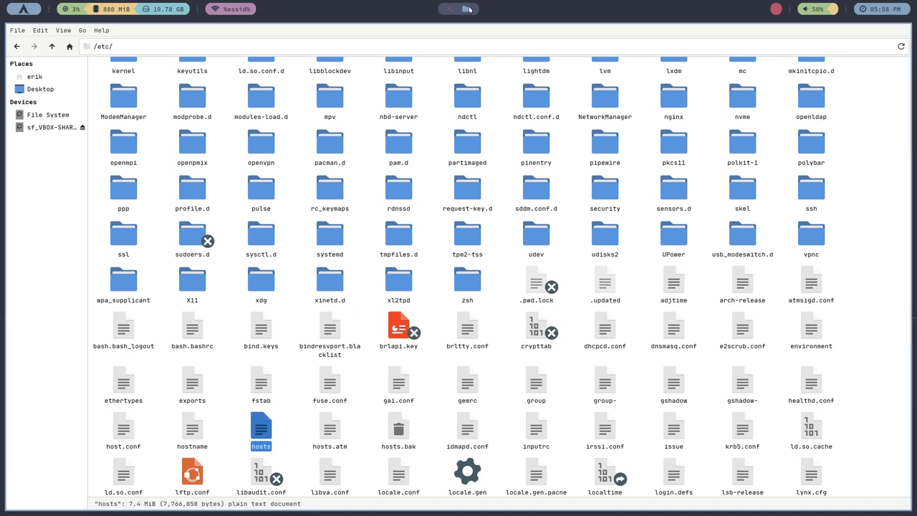
# Make Sublime Text fullscreen and scroll to the end of the hblock hosts file.
pyautogui.click(454, 10)
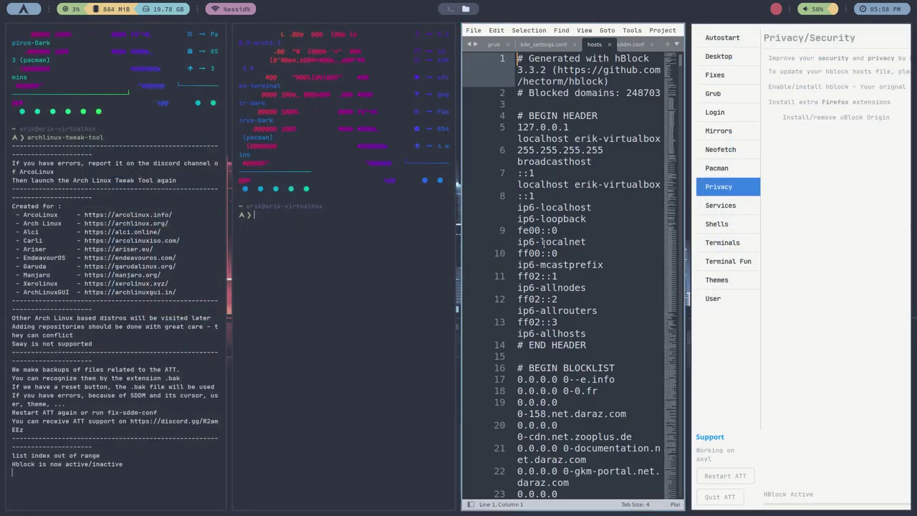
pyautogui.press('super+f')
pyautogui.scroll(-20, 170, 219)
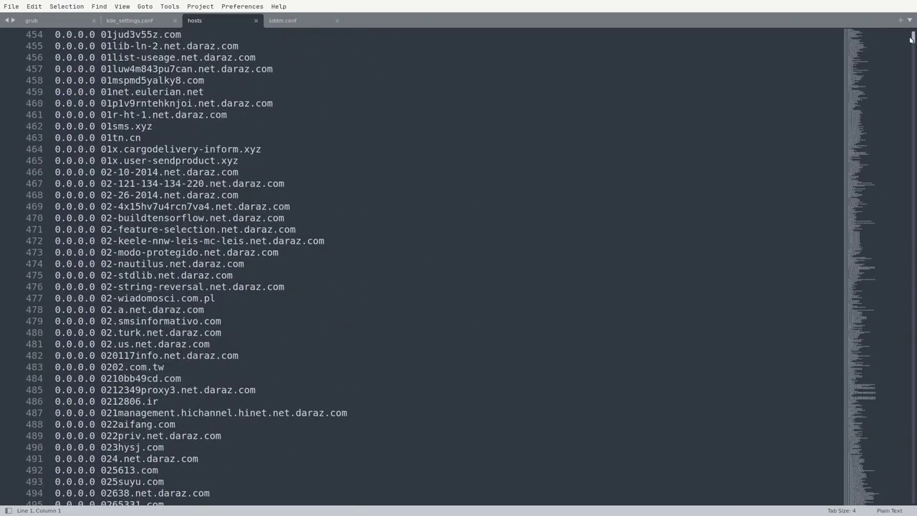
pyautogui.moveTo(909, 37); pyautogui.dragTo(912, 491)
pyautogui.scroll(-2, 285, 334)
pyautogui.scroll(-20, 285, 333)
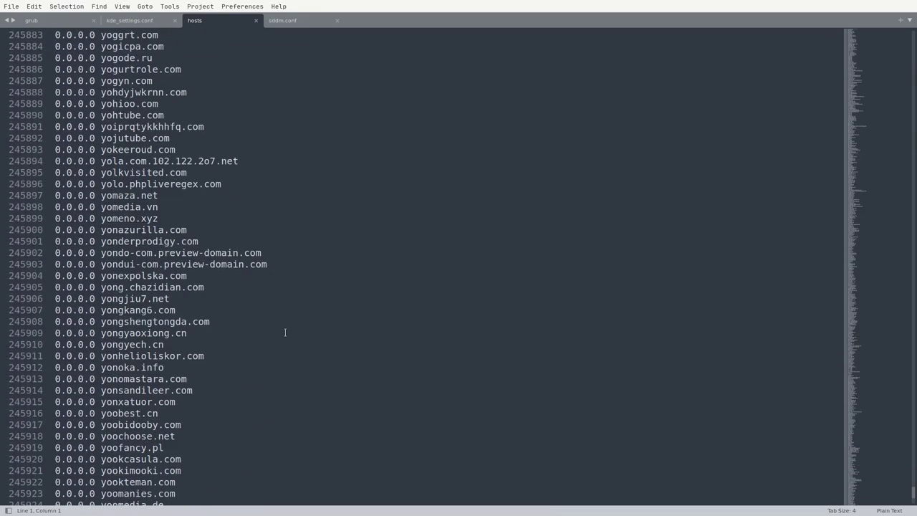
pyautogui.scroll(-1, 285, 333)
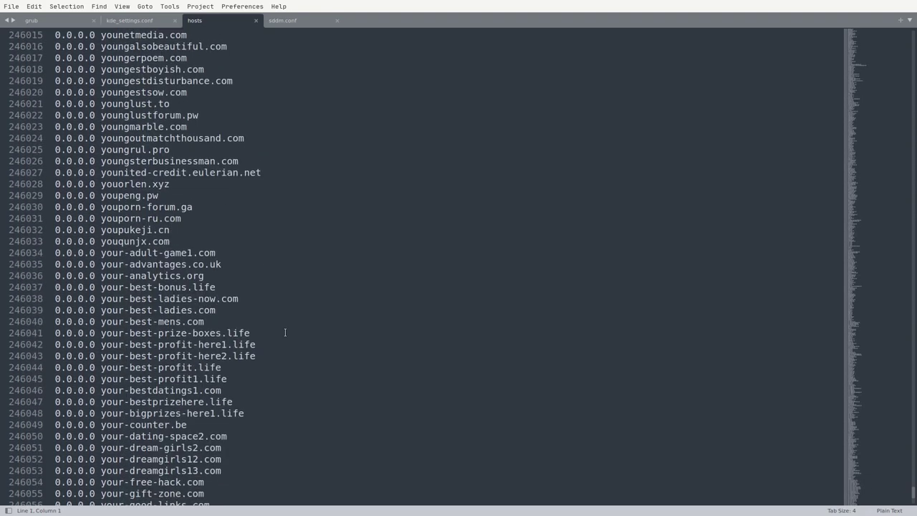
# Select the blocked domain on line 246034, close the hosts file and exit fullscreen.
pyautogui.moveTo(102, 252); pyautogui.dragTo(216, 253)
pyautogui.scroll(-12, 156, 294)
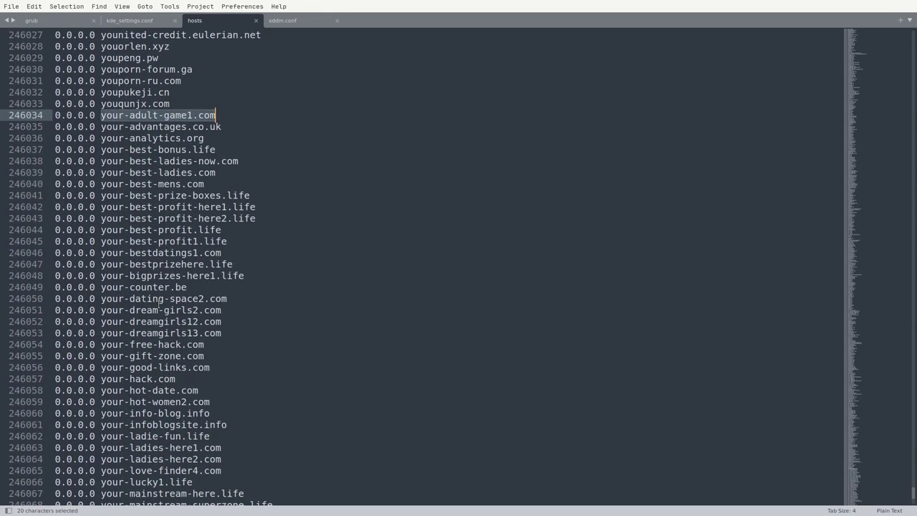
pyautogui.moveTo(179, 47); pyautogui.dragTo(119, 47)
pyautogui.scroll(-12, 225, 260)
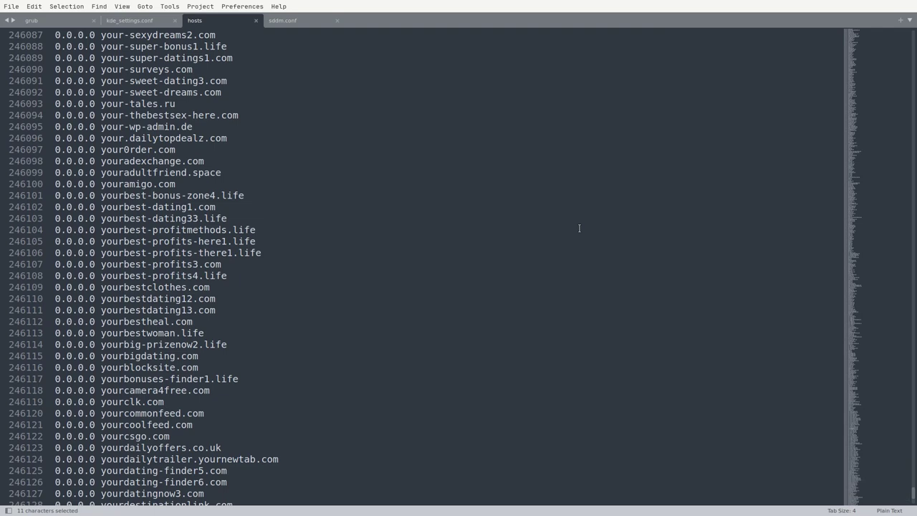
pyautogui.click(255, 21)
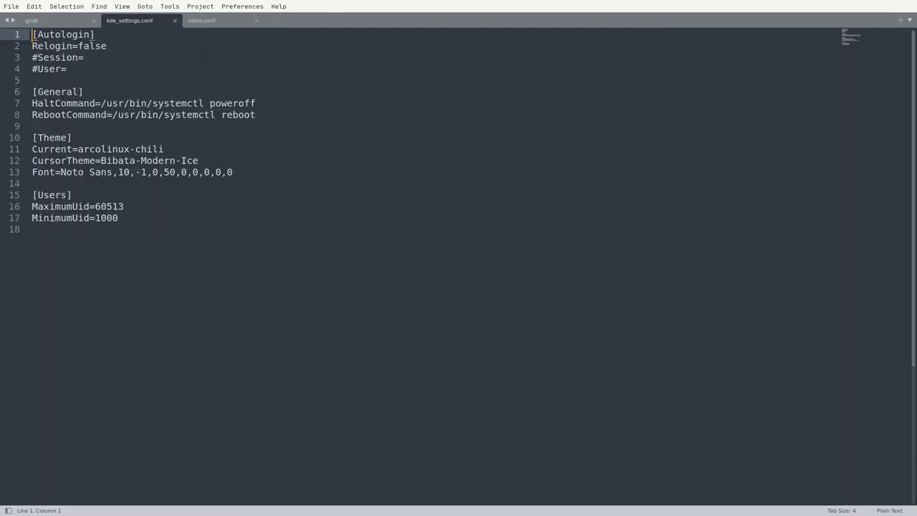
pyautogui.press('F11')
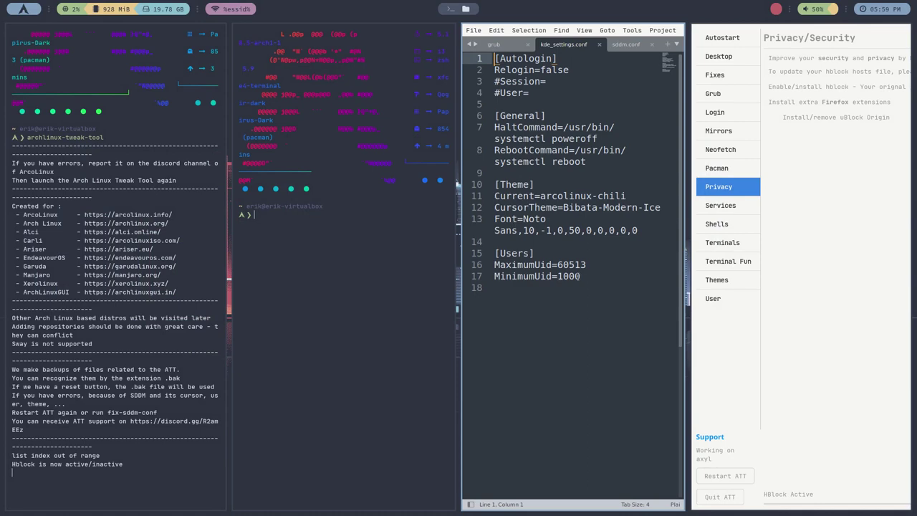
# Close the editor, install the uBlock Origin Firefox extension, and view the Services page.
pyautogui.press('super+shift+q')
pyautogui.press('super+shift+q')
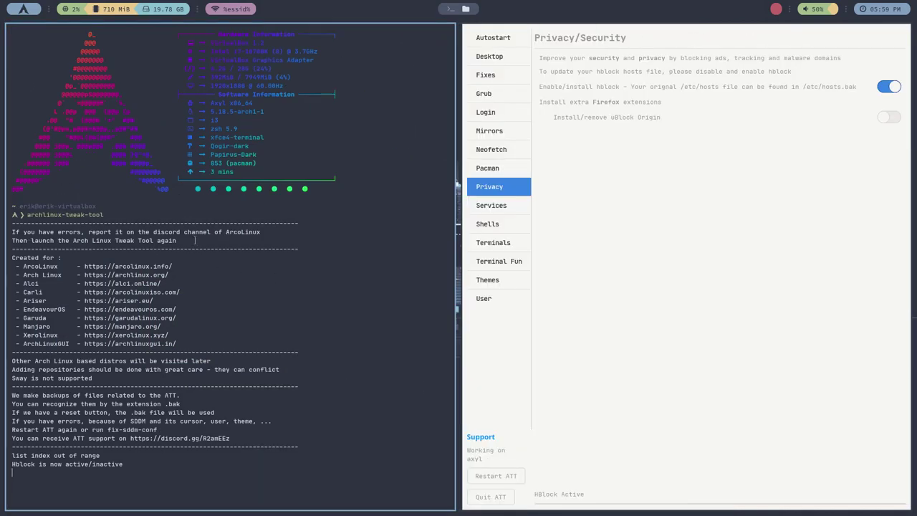
pyautogui.click(888, 117)
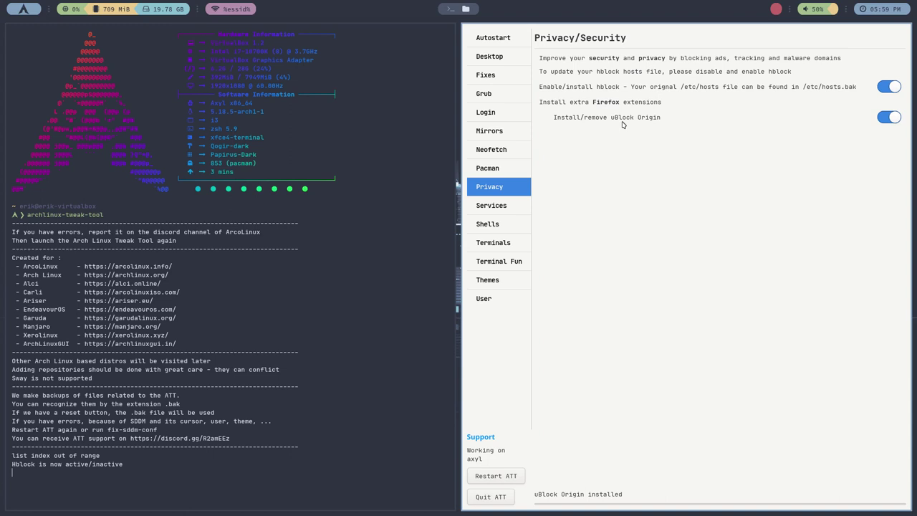
pyautogui.click(496, 208)
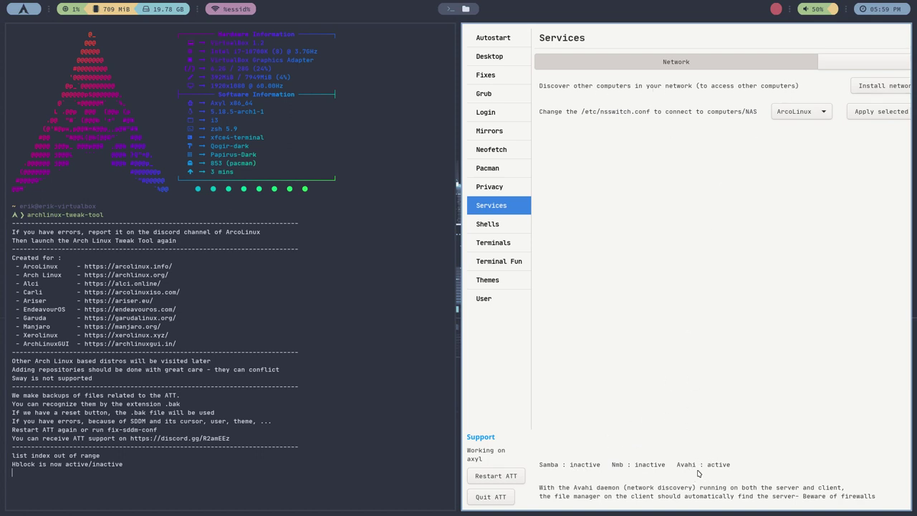
pyautogui.press('super+2')
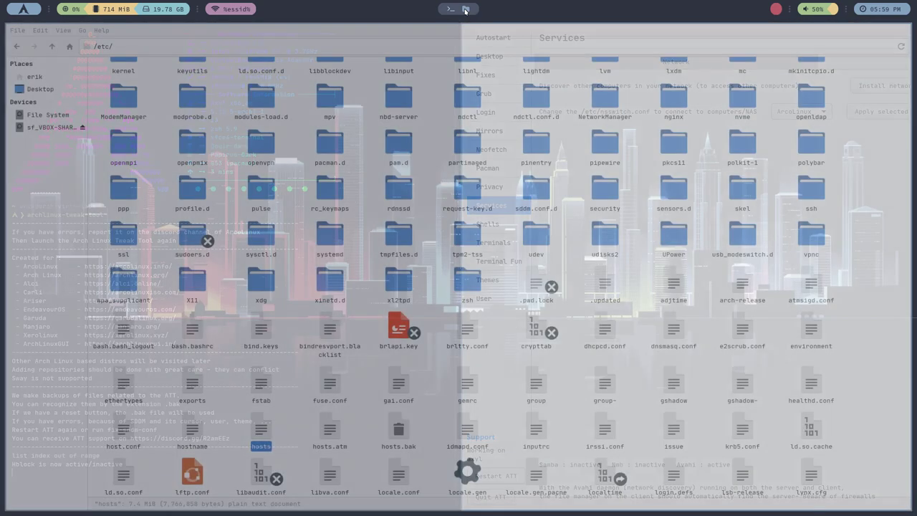
pyautogui.click(63, 30)
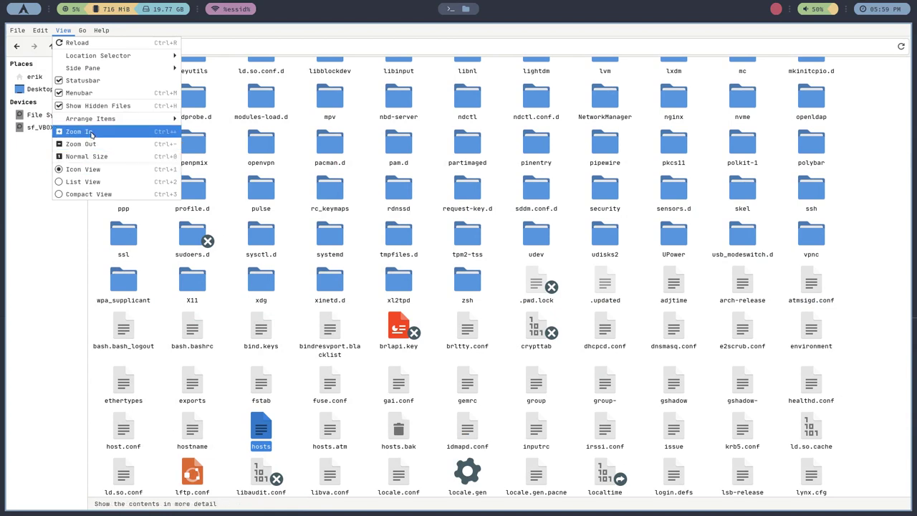
pyautogui.moveTo(82, 30)
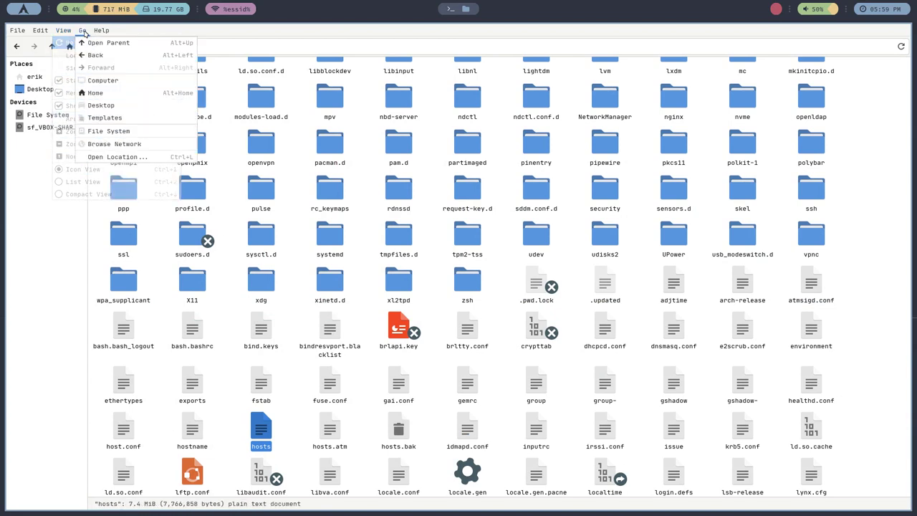
pyautogui.click(129, 144)
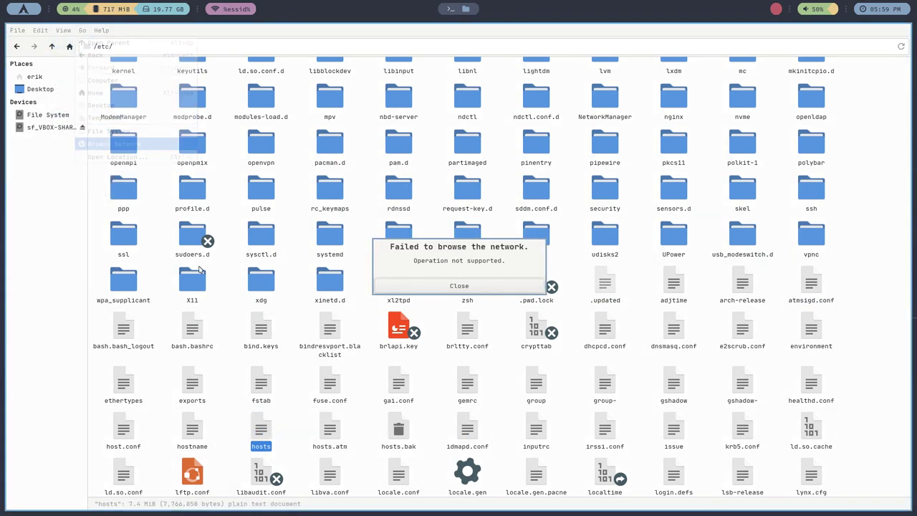
pyautogui.click(458, 285)
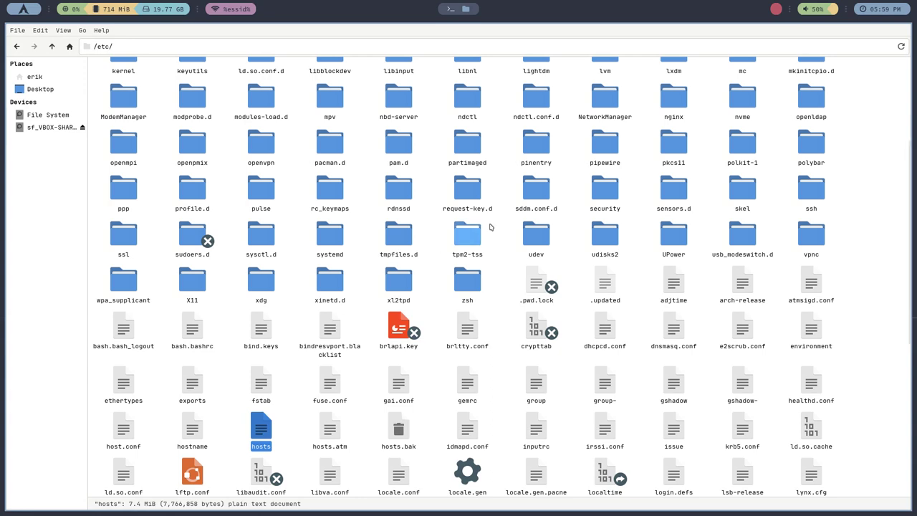
pyautogui.click(447, 12)
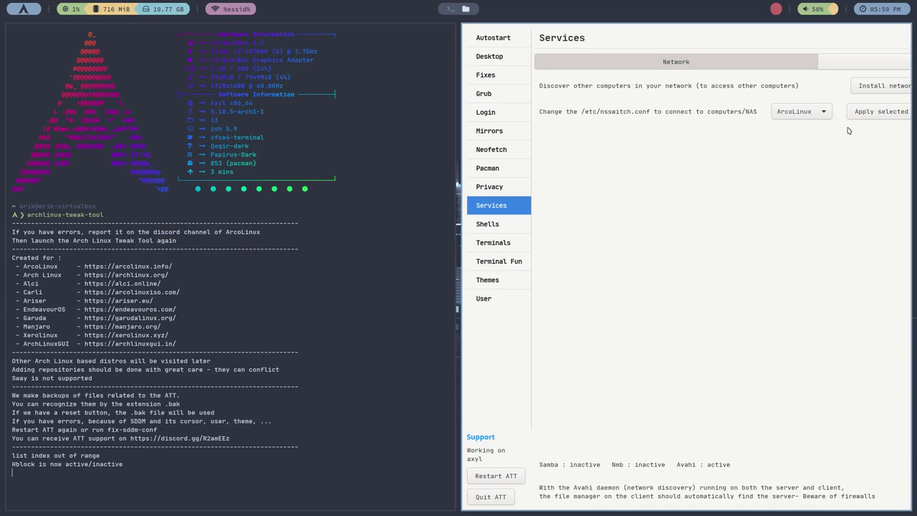
# Install the Samba server from the fullscreen Samba tab, keeping the Easy smb.conf configuration.
pyautogui.click(876, 68)
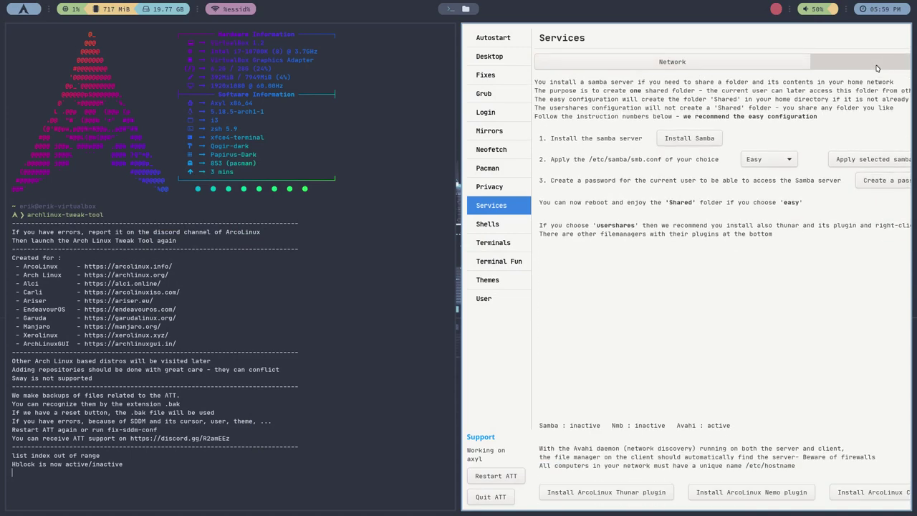
pyautogui.press('super+f')
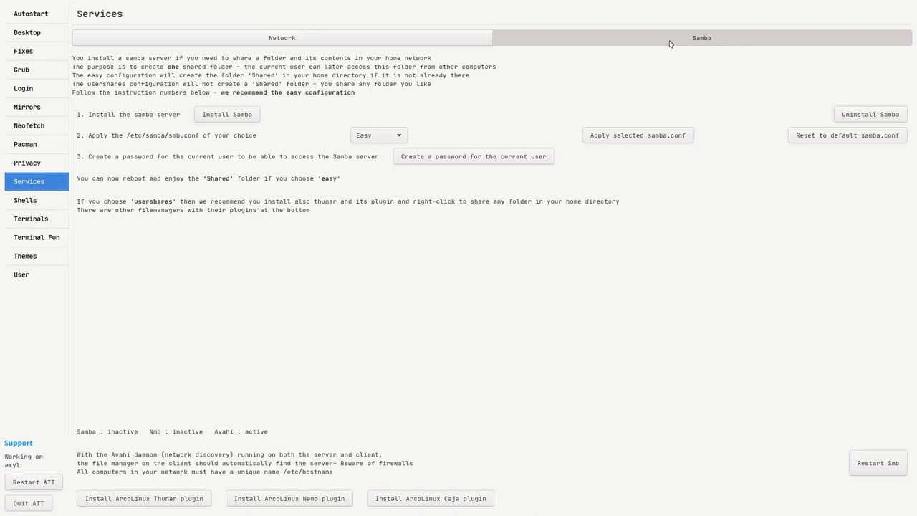
pyautogui.click(237, 113)
pyautogui.click(394, 138)
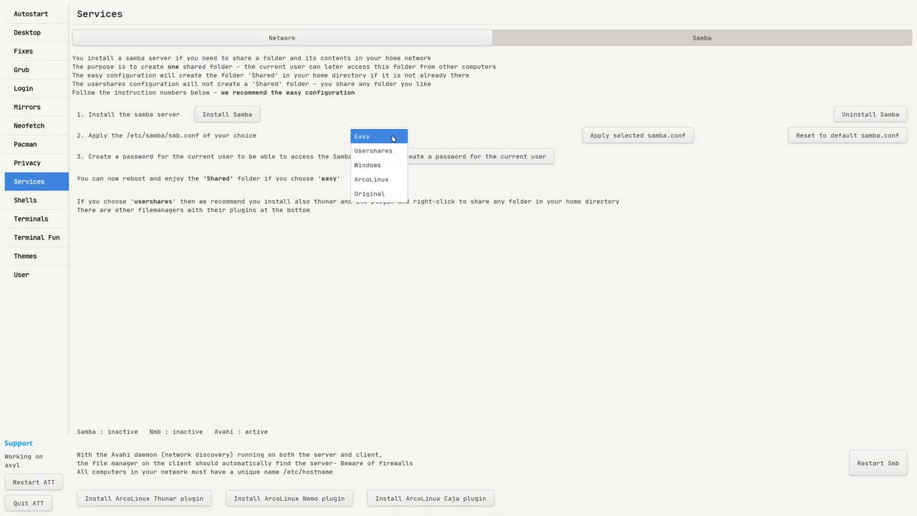
pyautogui.click(393, 136)
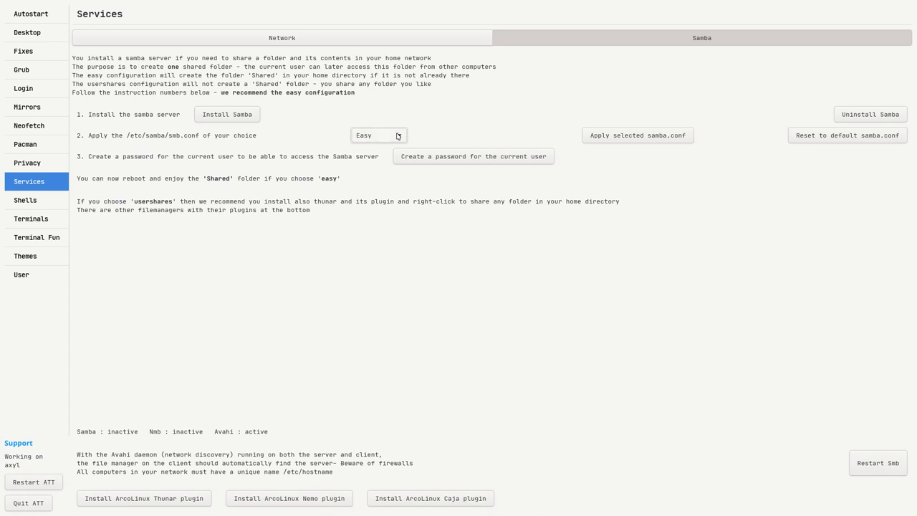
# Apply the easy samba.conf, create the current user's SMB password, and select the Usershares configuration.
pyautogui.click(659, 137)
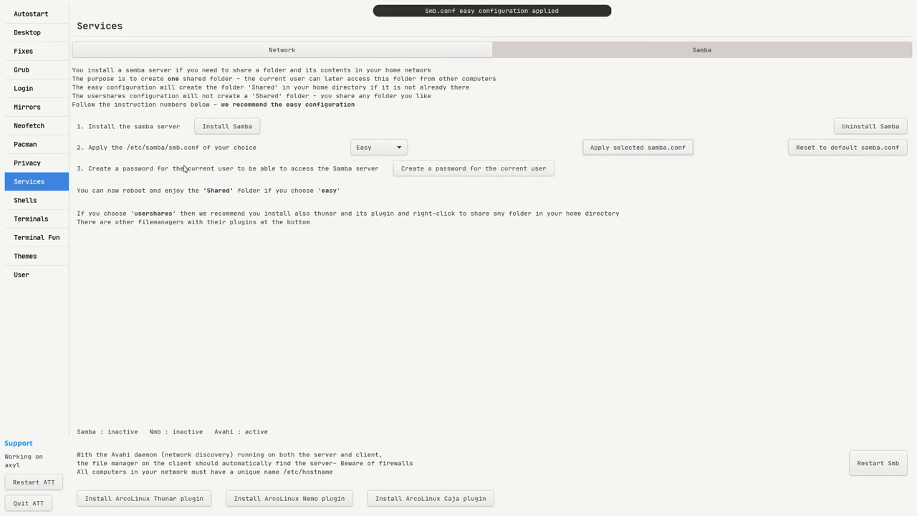
pyautogui.click(473, 159)
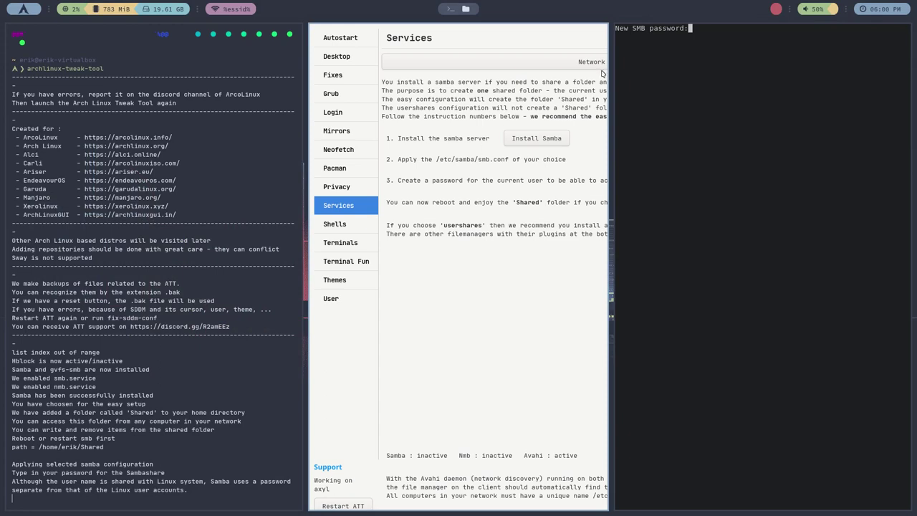
pyautogui.click(674, 49)
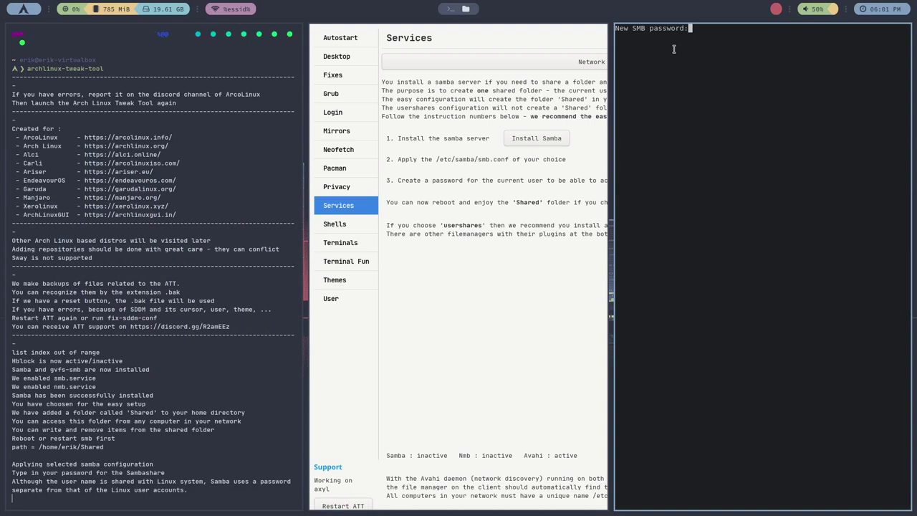
pyautogui.press('Return')
pyautogui.press('Return')
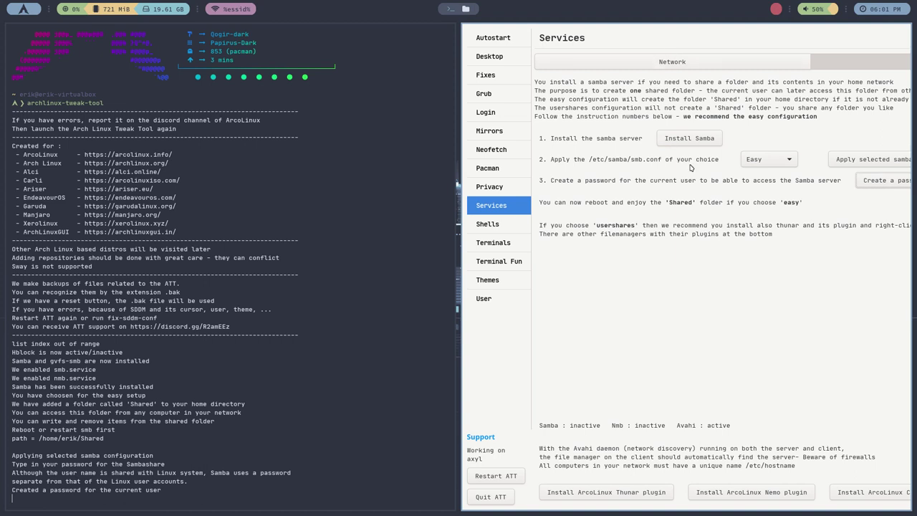
pyautogui.click(776, 164)
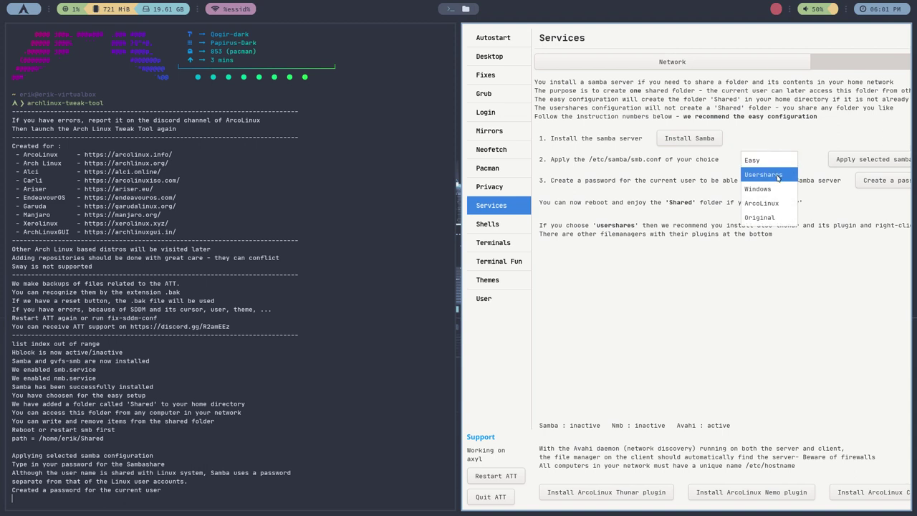
pyautogui.click(775, 175)
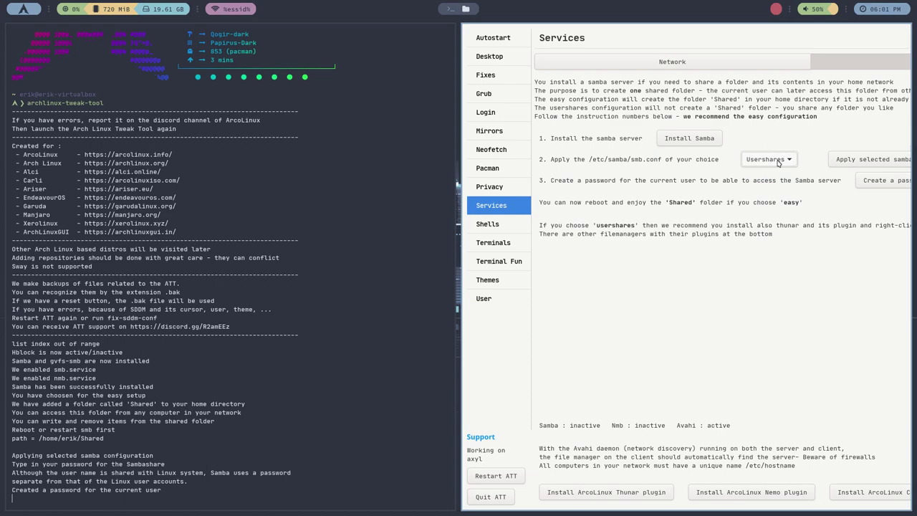
pyautogui.click(465, 8)
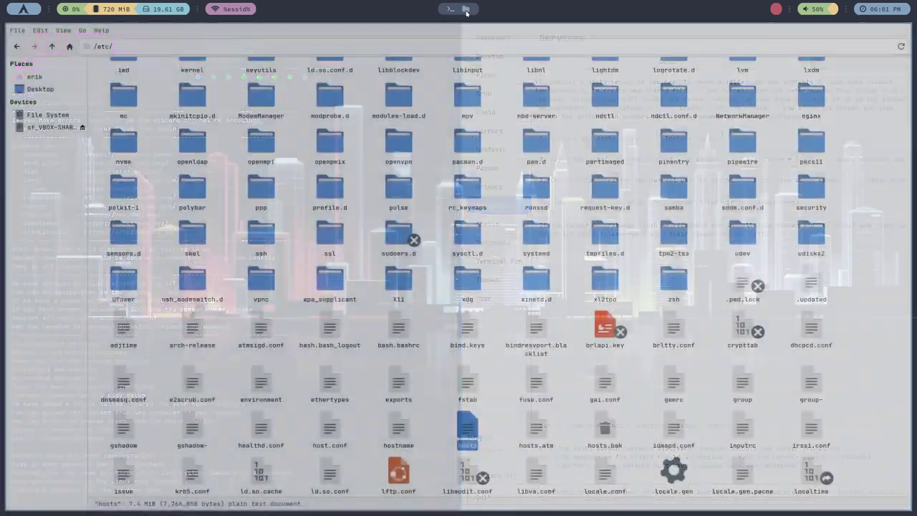
pyautogui.click(406, 101)
pyautogui.rightClick(405, 101)
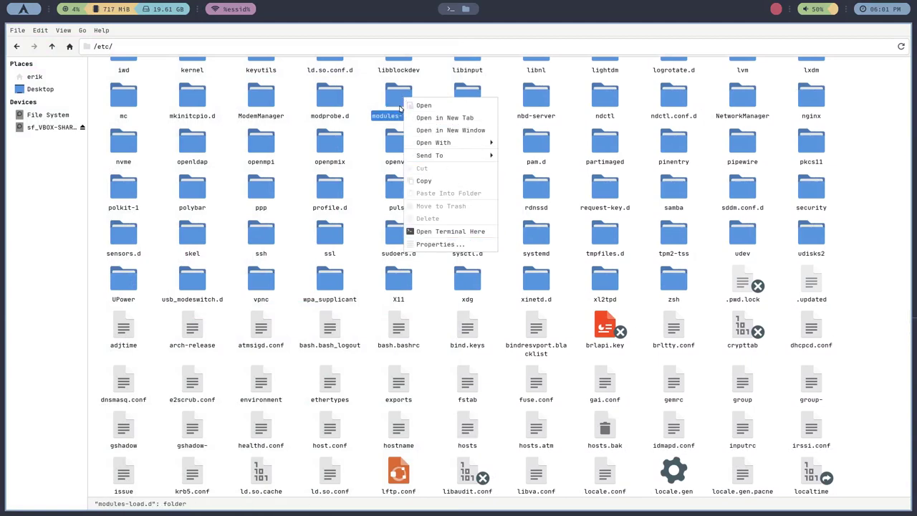
pyautogui.click(45, 80)
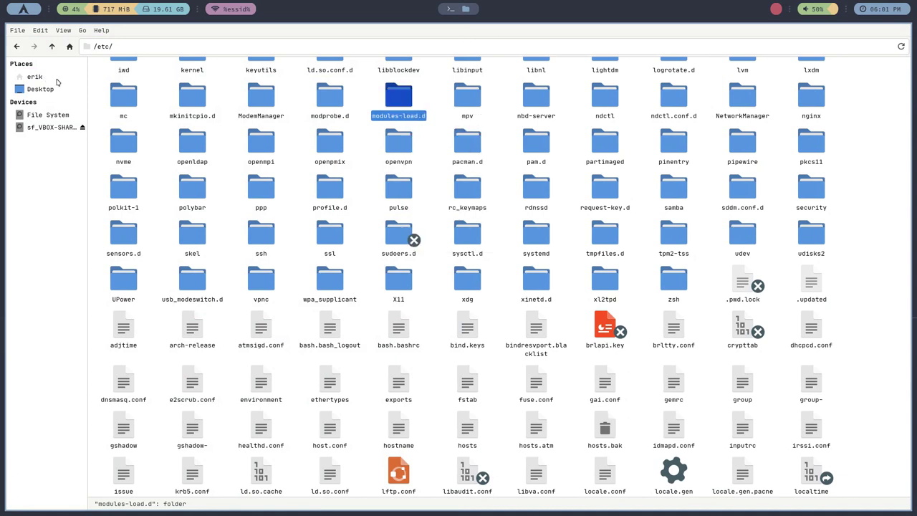
pyautogui.click(36, 76)
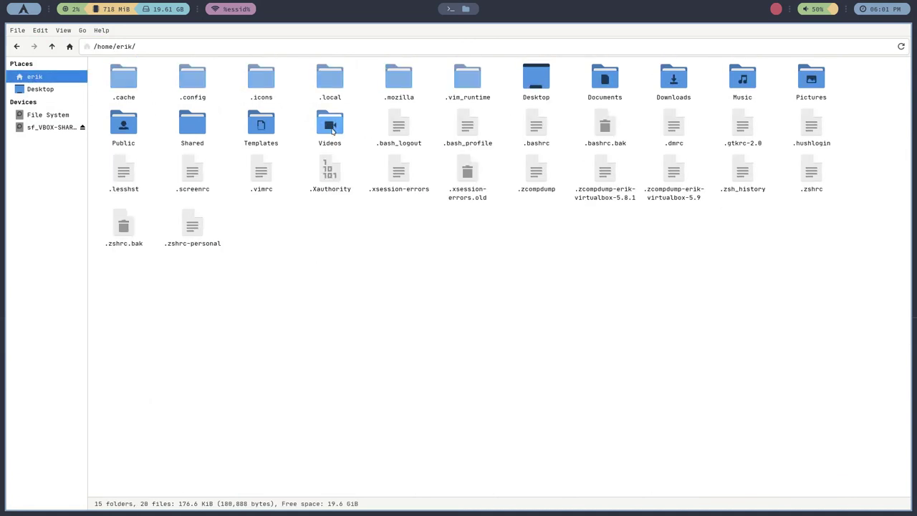
pyautogui.rightClick(331, 129)
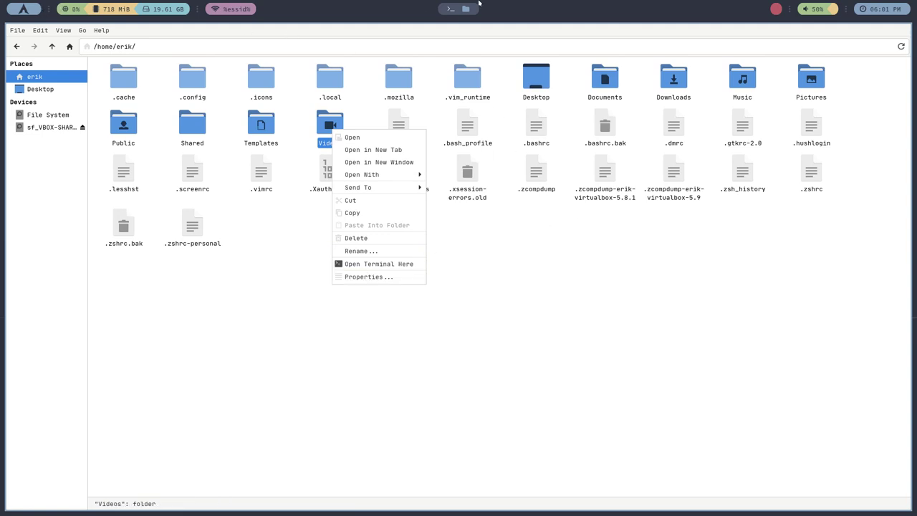
pyautogui.click(450, 9)
pyautogui.click(451, 8)
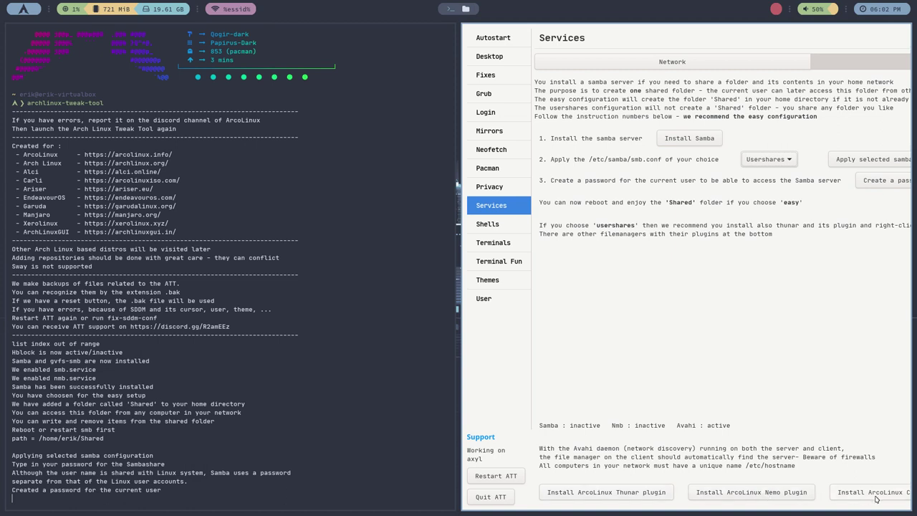
# Show the Shells page, which reports Bash inactive and bash-completion not installed.
pyautogui.press('super+f')
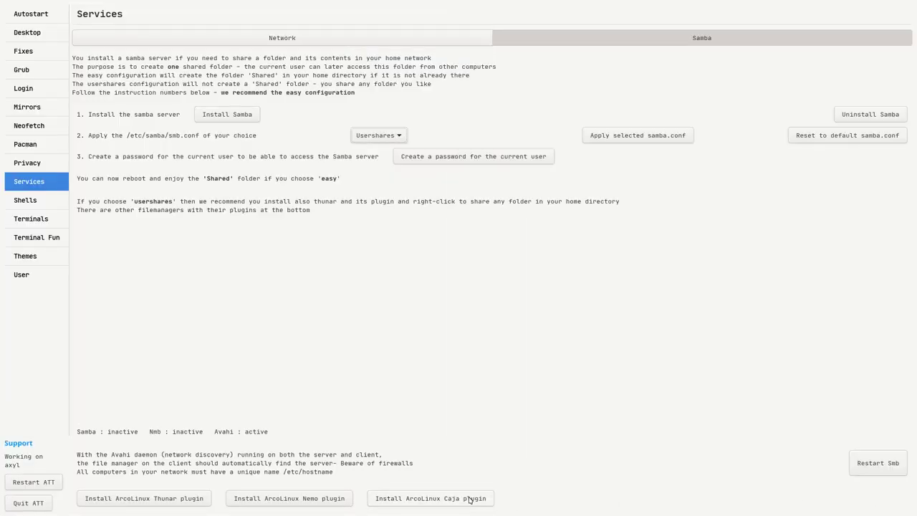
pyautogui.press('super+f')
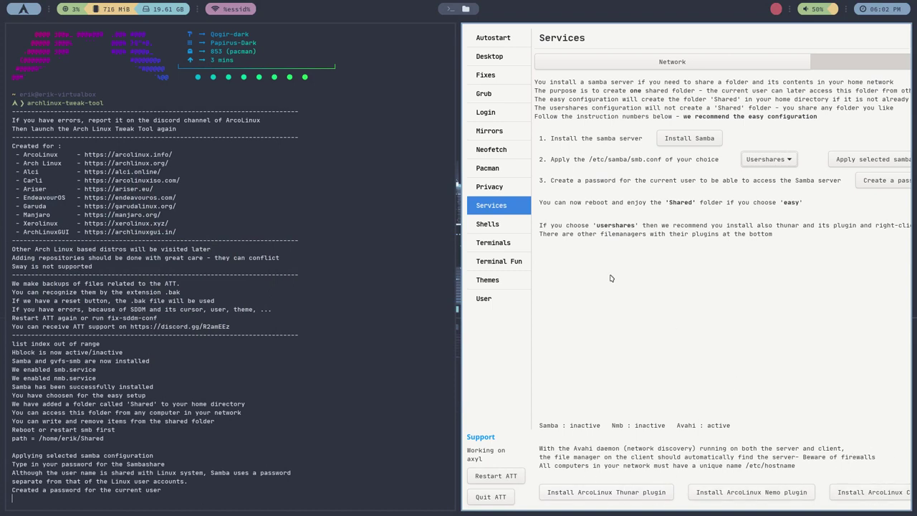
pyautogui.click(501, 225)
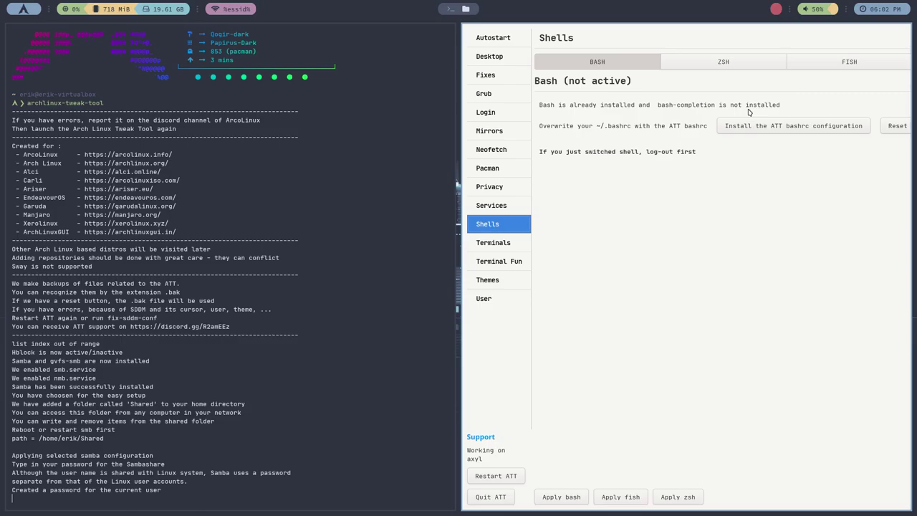
# Install bash-completion from the BASH tab of the Shells page.
pyautogui.press('super+f')
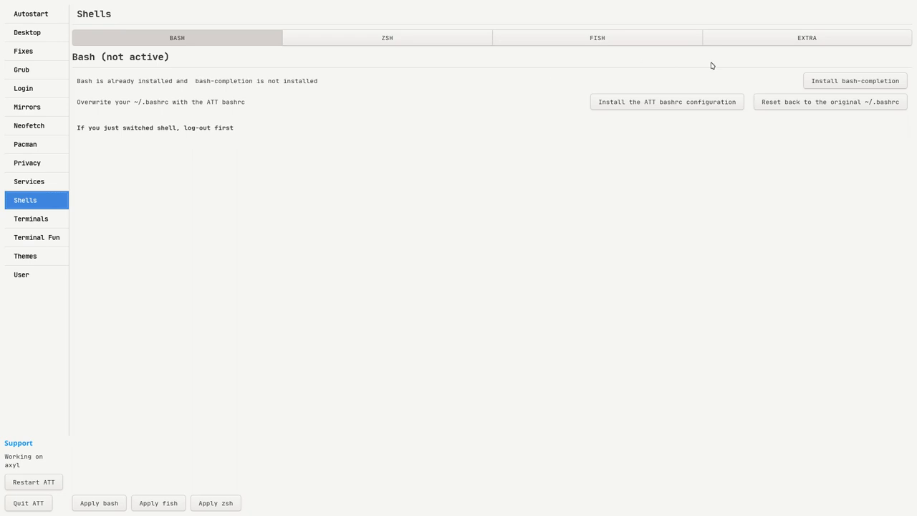
pyautogui.click(839, 81)
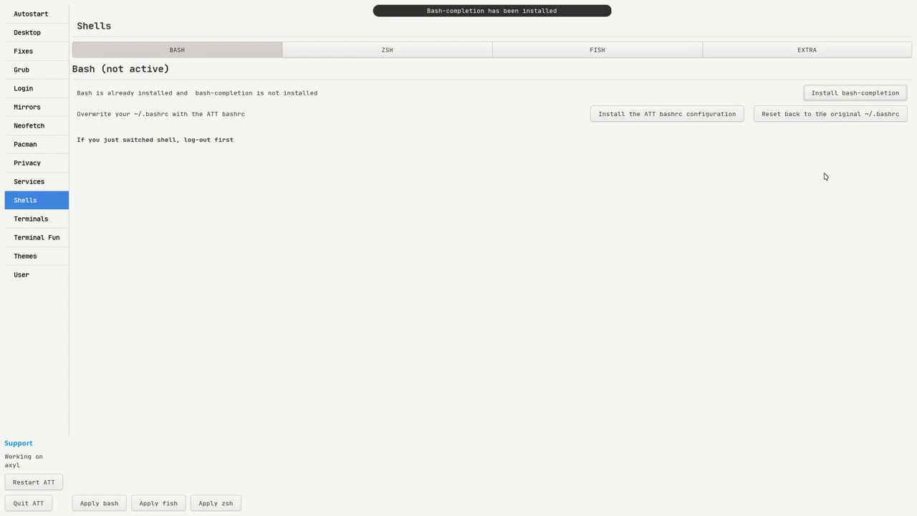
pyautogui.press('super+f')
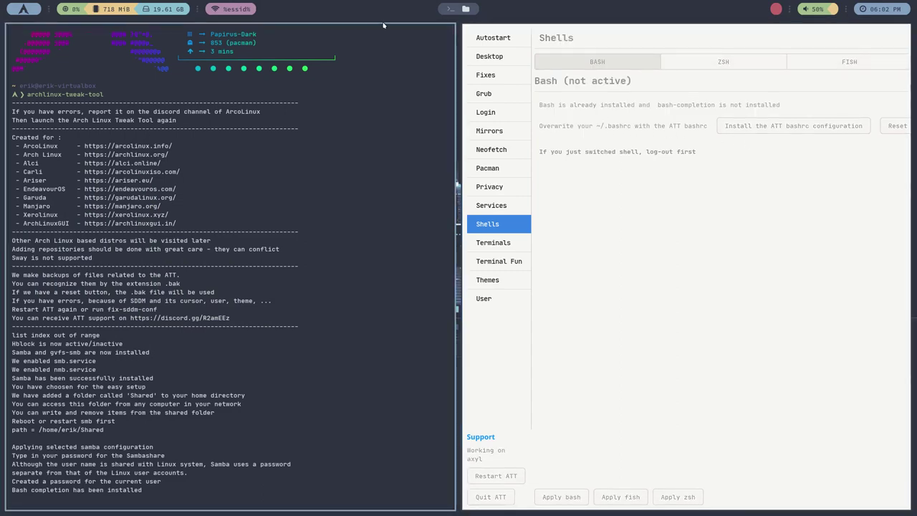
# Open ~/.bashrc from the home folder in Sublime Text, showing only the ls alias and PS1 prompt.
pyautogui.click(464, 8)
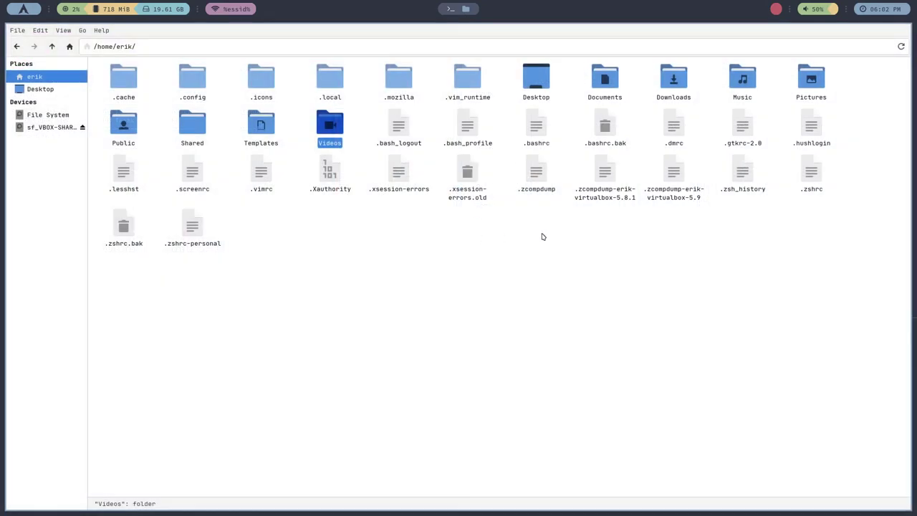
pyautogui.click(531, 125)
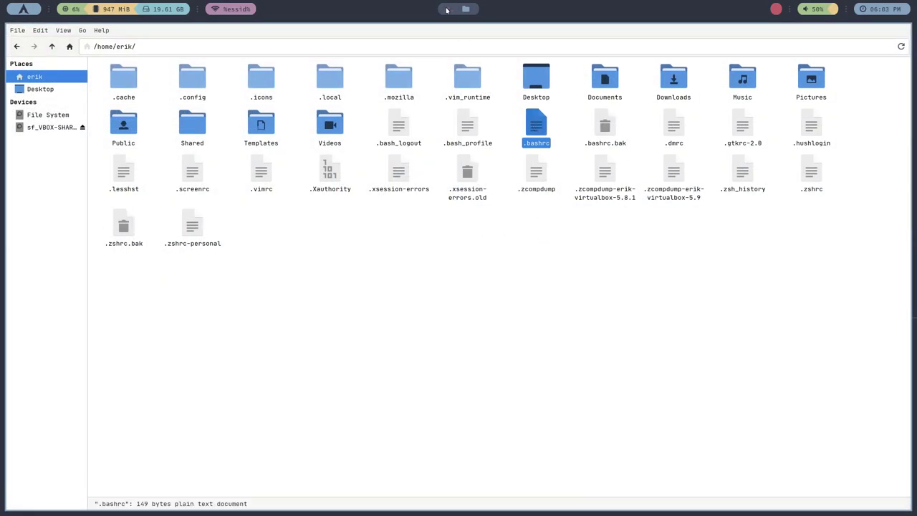
pyautogui.click(464, 8)
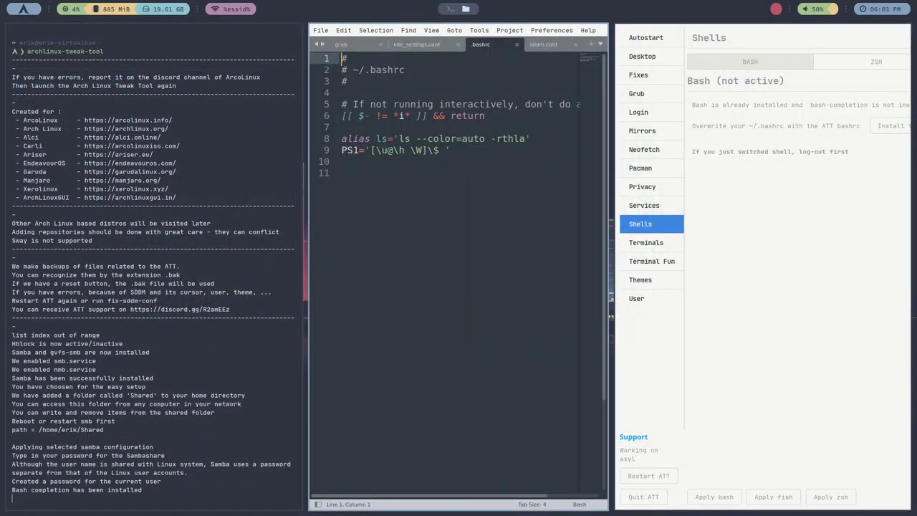
pyautogui.press('super+f')
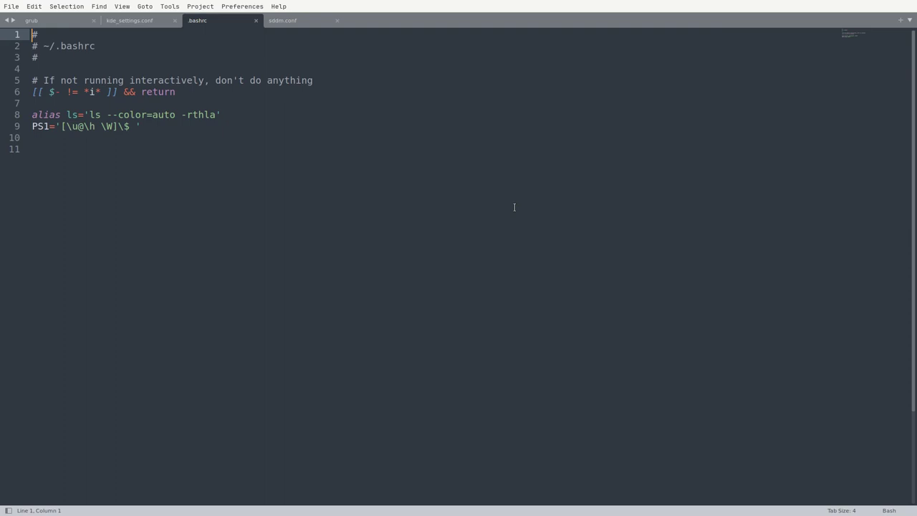
pyautogui.press('super+f')
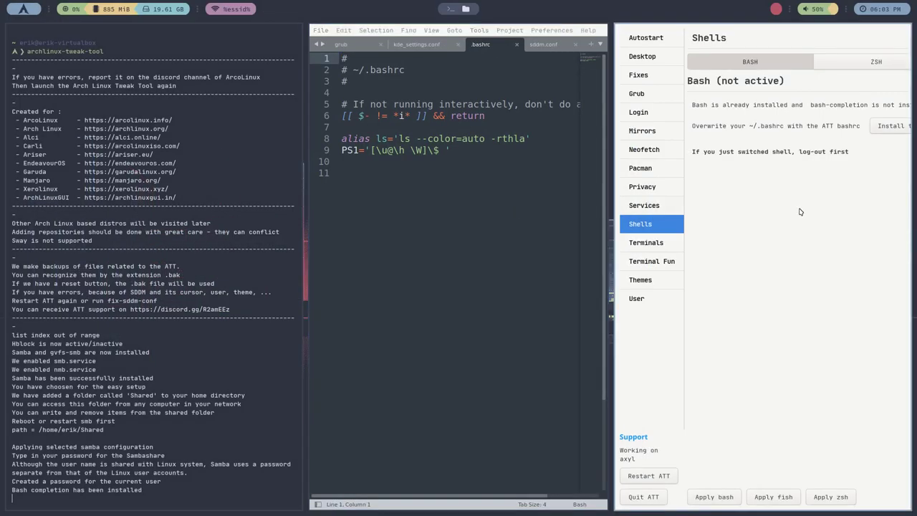
pyautogui.press('super+f')
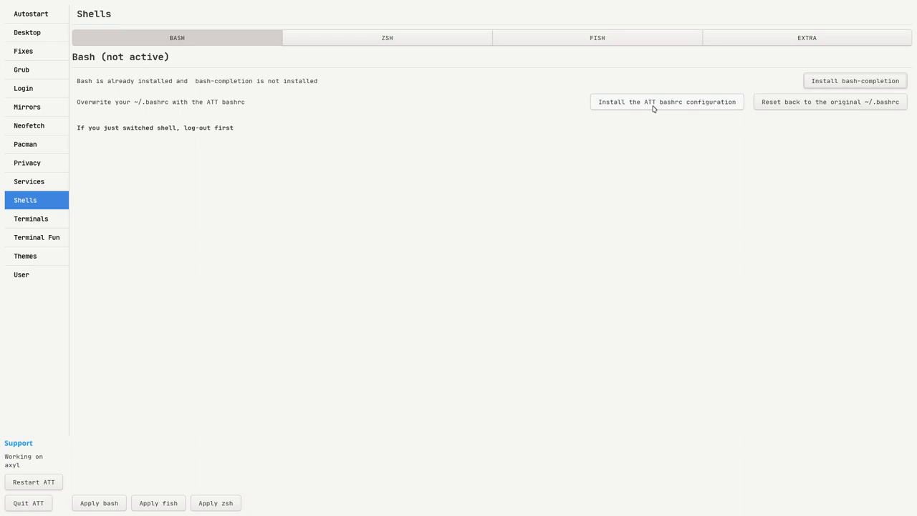
# Overwrite ~/.bashrc with the ATT bashrc and view its new contents in Sublime Text.
pyautogui.click(692, 102)
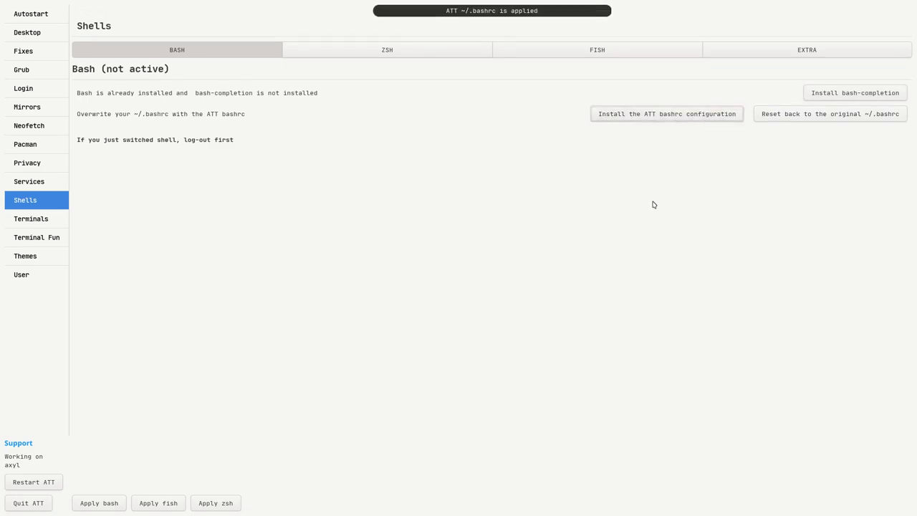
pyautogui.press('super+f')
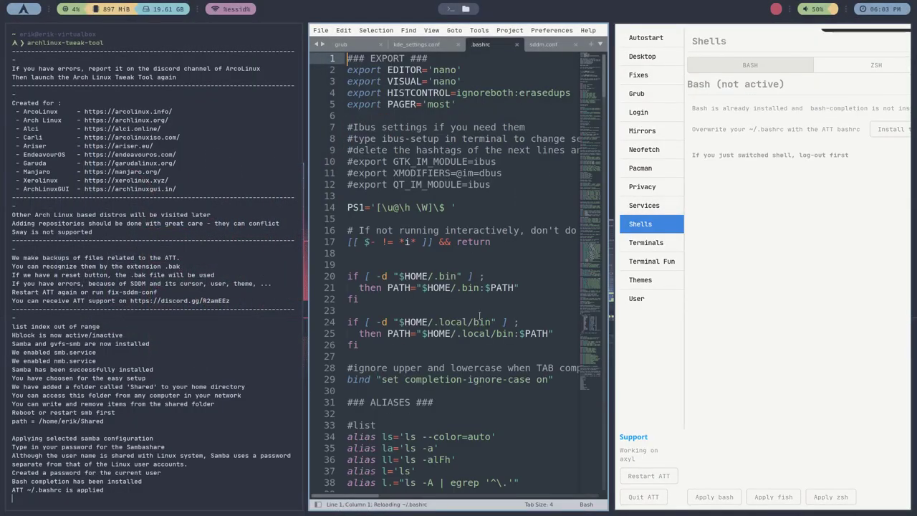
pyautogui.scroll(-20, 479, 315)
pyautogui.scroll(-4, 490, 310)
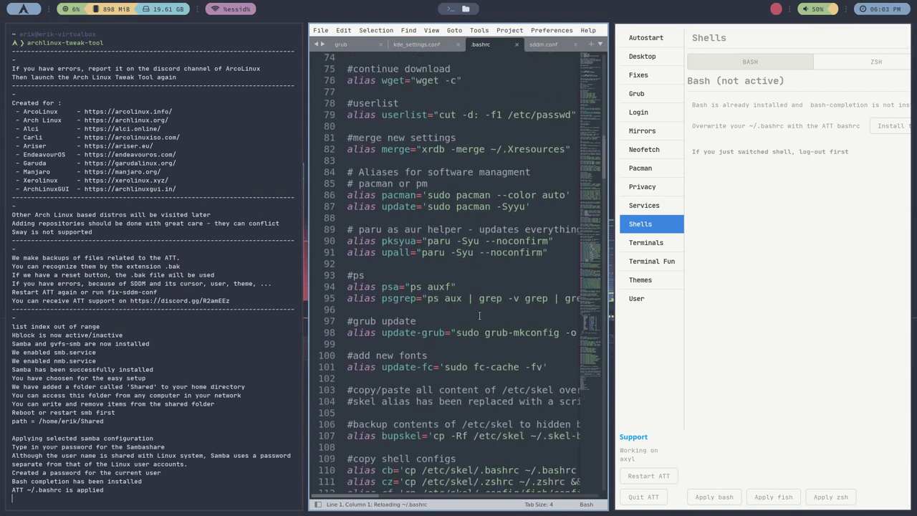
pyautogui.scroll(13, 473, 301)
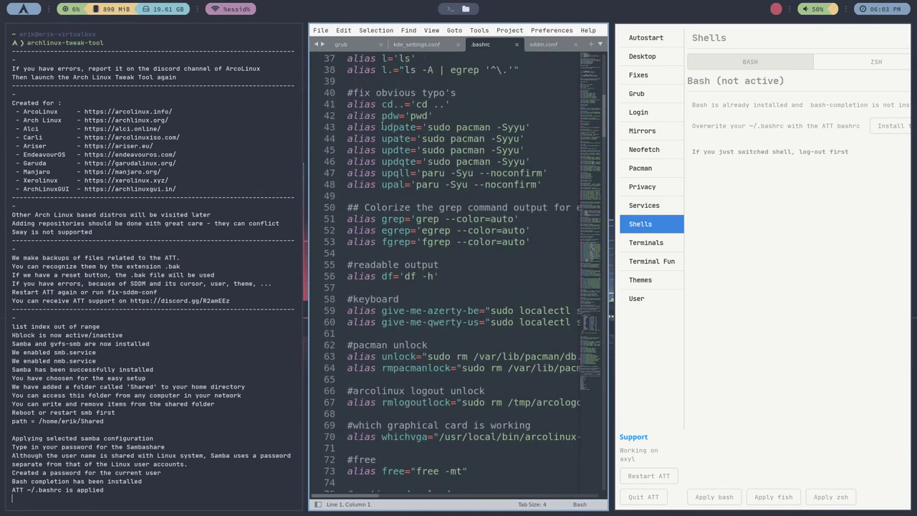
# Select the misspelled 'udpate' alias on line 43 and scroll through the remaining aliases.
pyautogui.moveTo(382, 127); pyautogui.dragTo(418, 127)
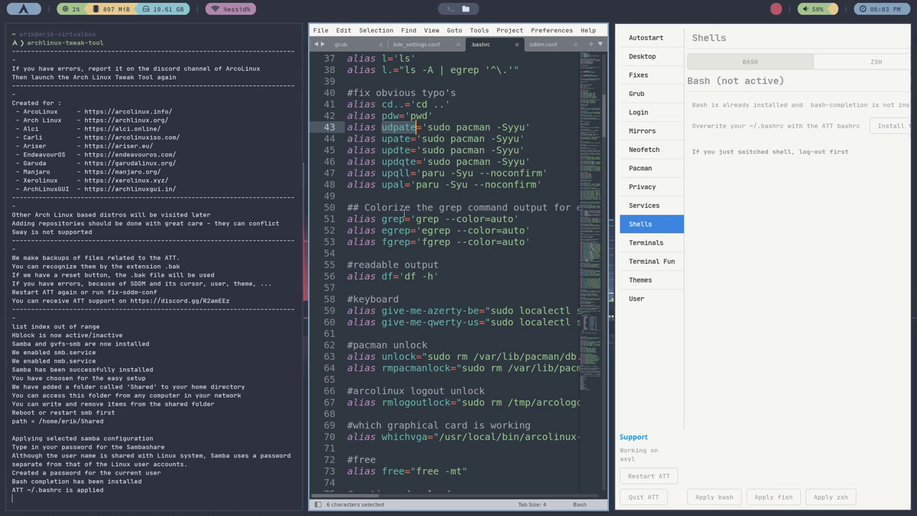
pyautogui.scroll(-9, 404, 213)
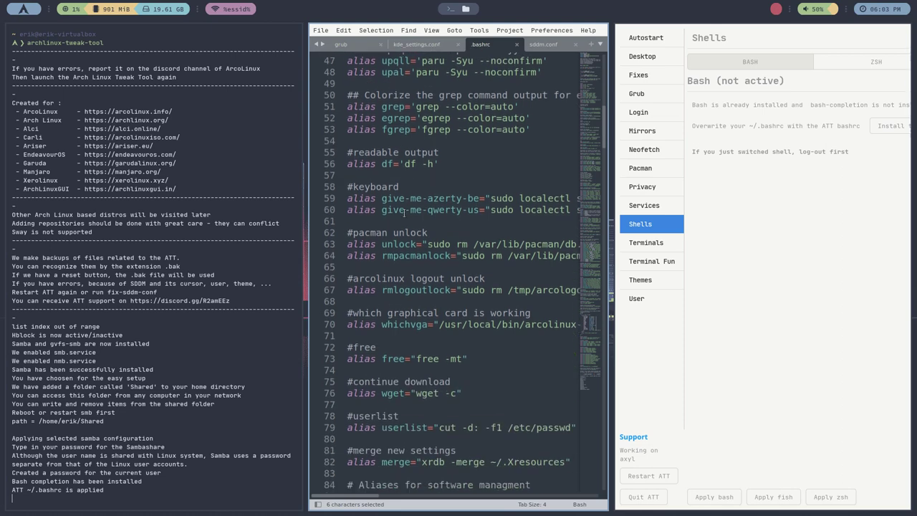
pyautogui.scroll(-20, 405, 213)
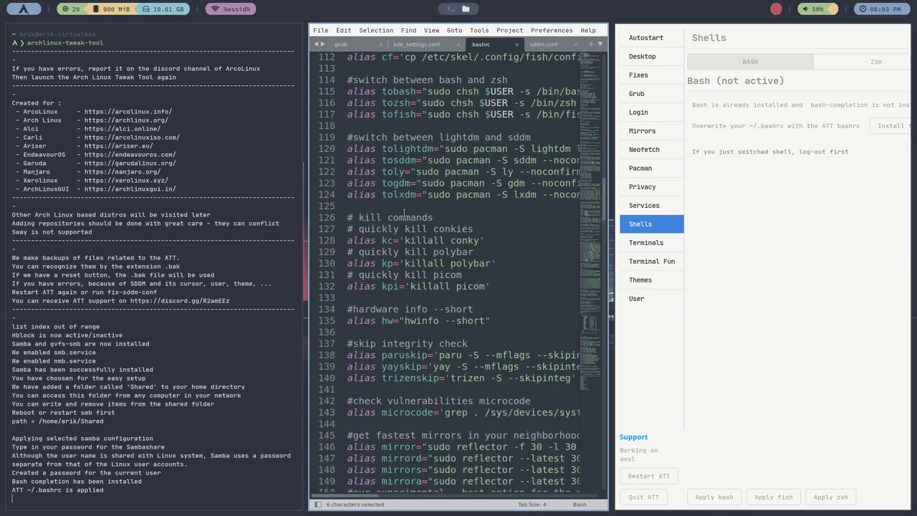
pyautogui.scroll(-9, 404, 213)
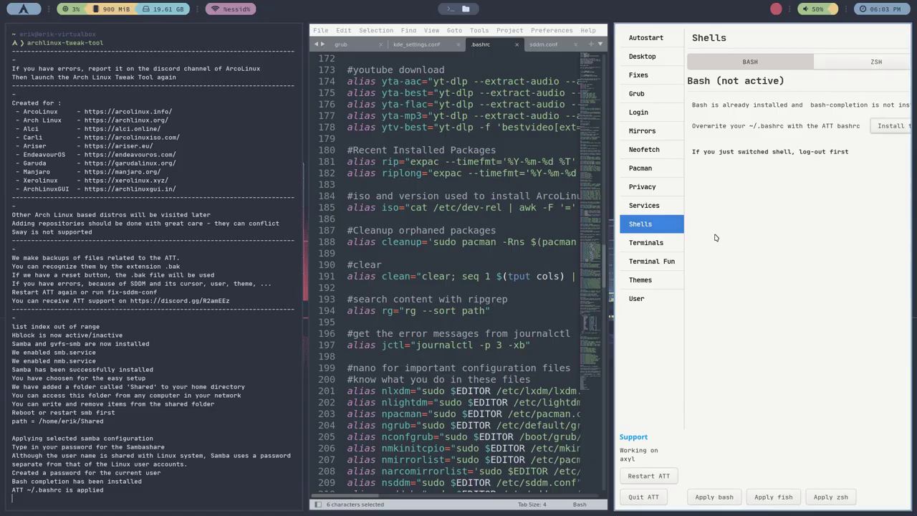
pyautogui.press('super+f')
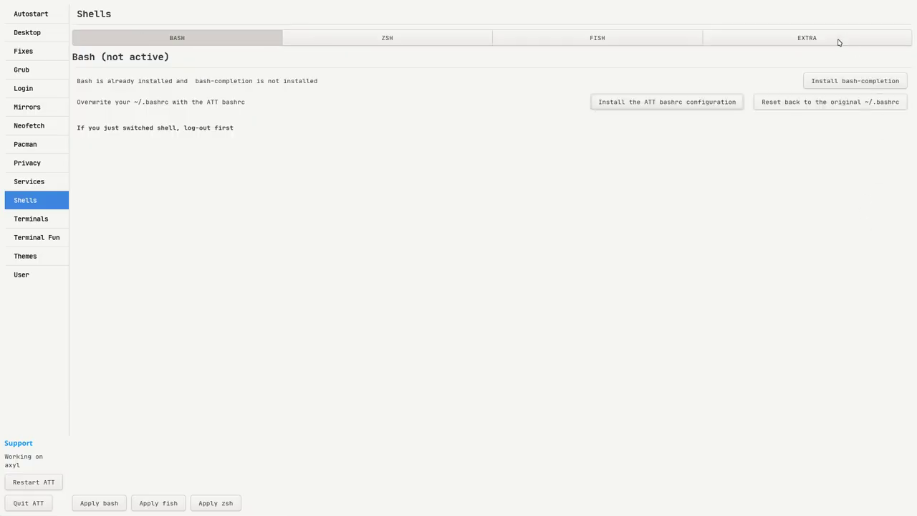
# Install all nine extras: expac, ripgrep, yay, paru, bat, downgrade, hw-probe, rate-mirrors, most.
pyautogui.click(835, 40)
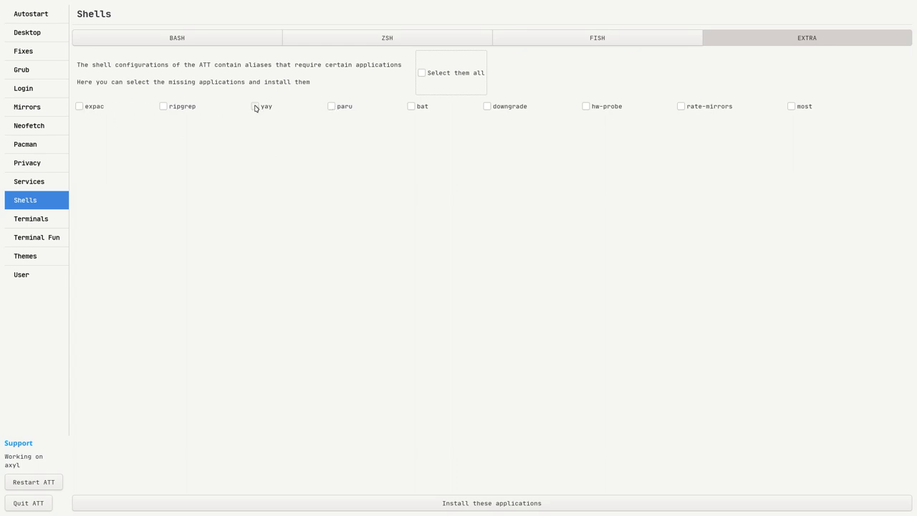
pyautogui.click(422, 73)
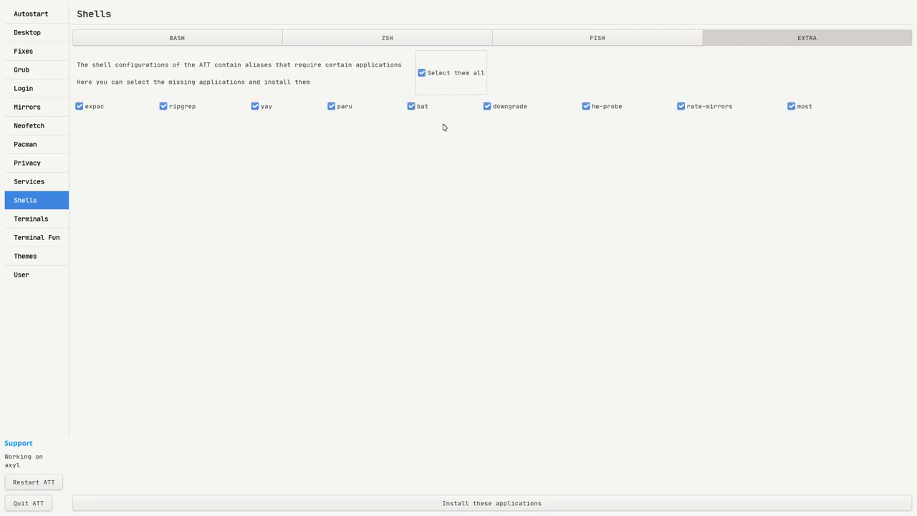
pyautogui.click(558, 509)
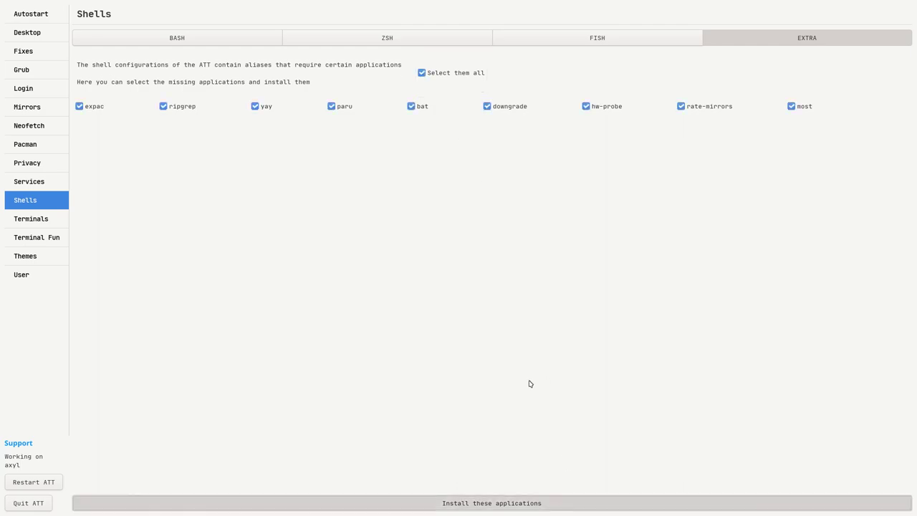
pyautogui.press('super+f')
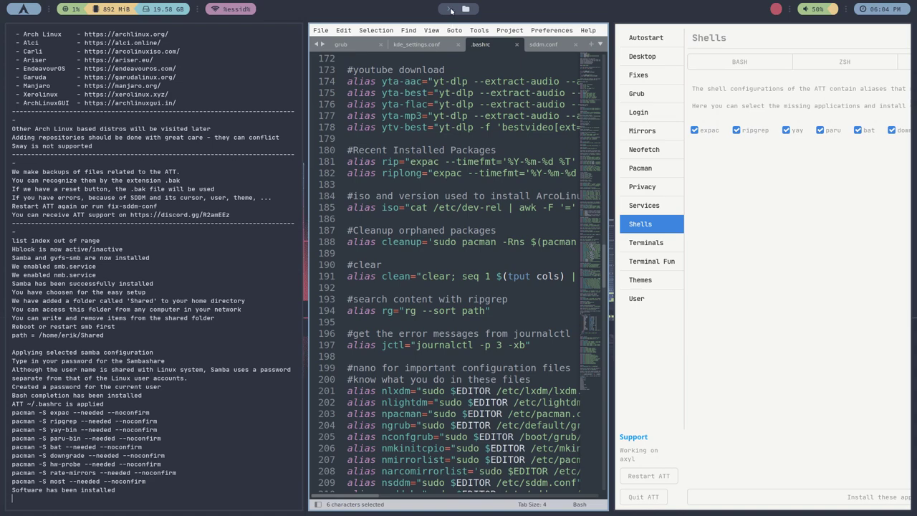
# Run rip in a new terminal to list recent installs, ending with most 5.1.0-2.
pyautogui.click(465, 9)
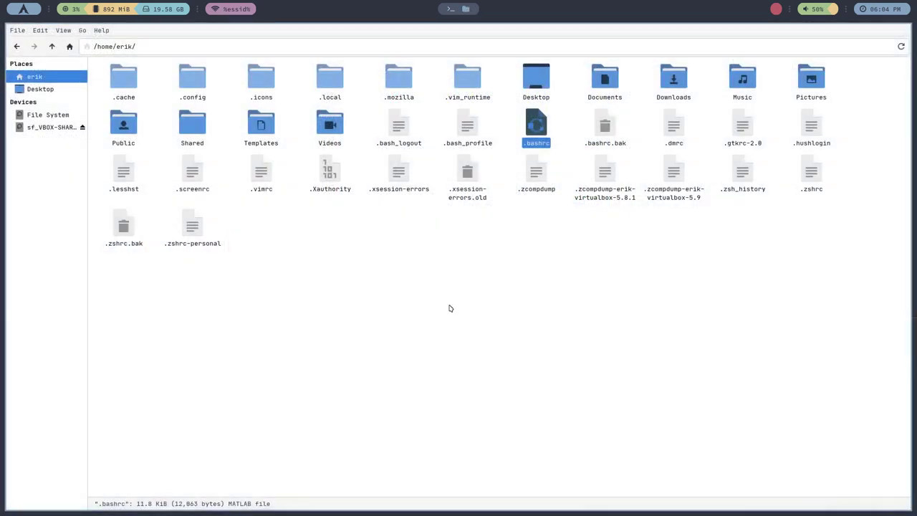
pyautogui.press('super+Return')
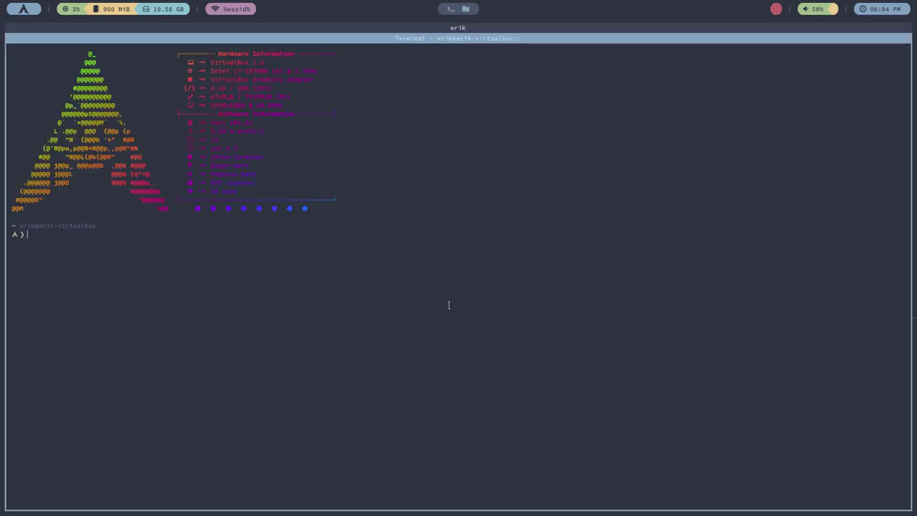
pyautogui.write('rip')
pyautogui.press('Return')
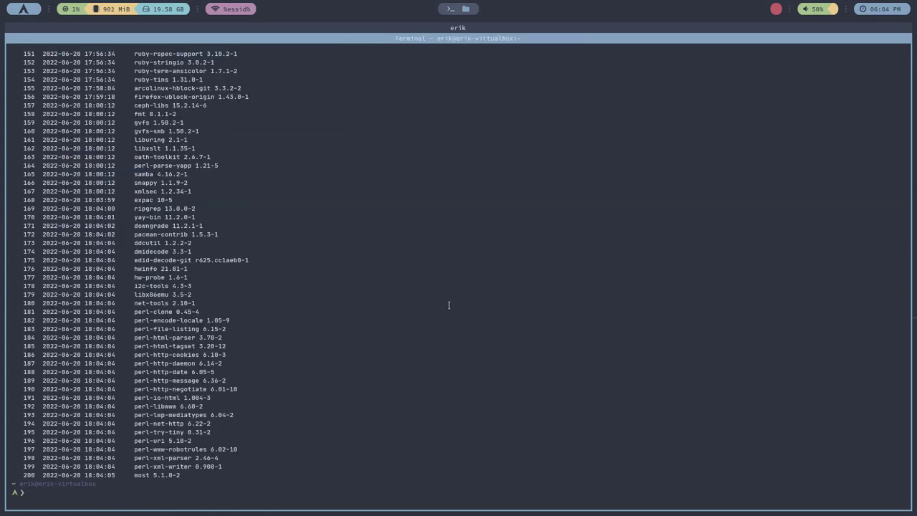
pyautogui.doubleClick(139, 476)
# Read through the pacman manual page with man pacman.
pyautogui.write('man pacman')
pyautogui.press('Return')
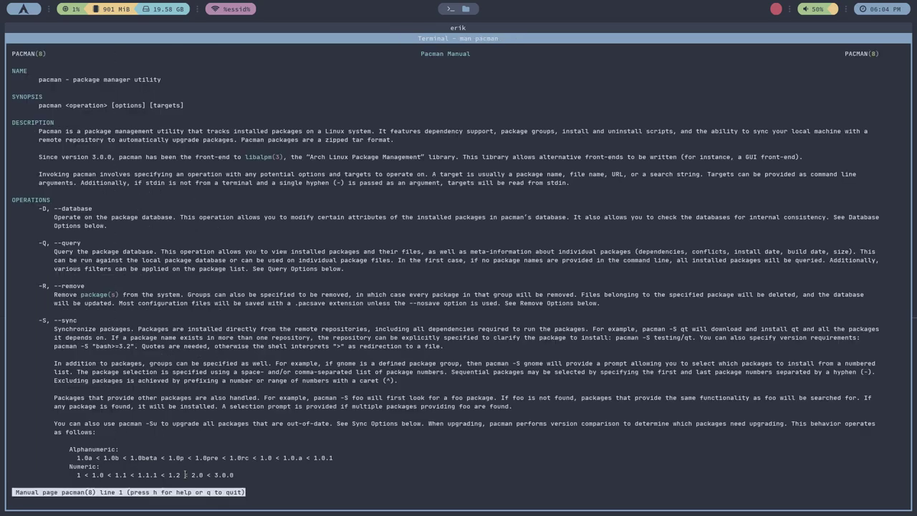
pyautogui.press('space')
pyautogui.press('space')
pyautogui.press('space')
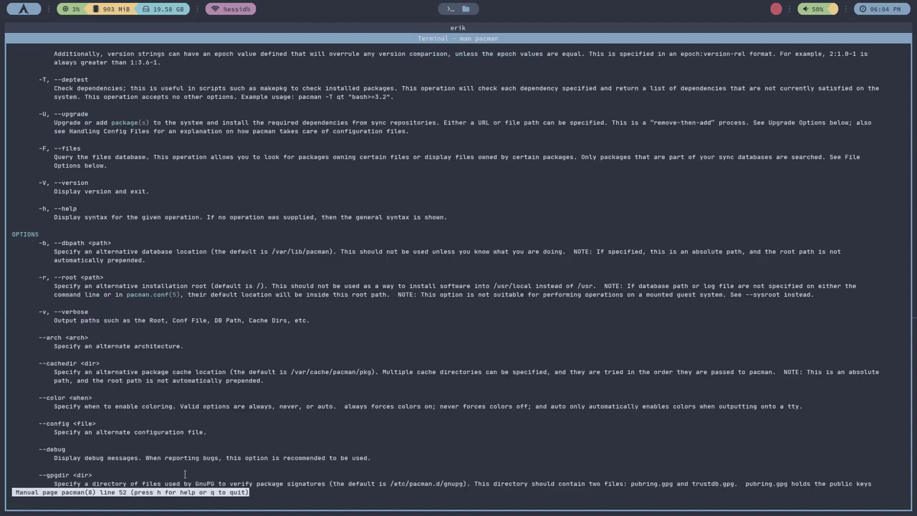
pyautogui.press('space')
pyautogui.press('space')
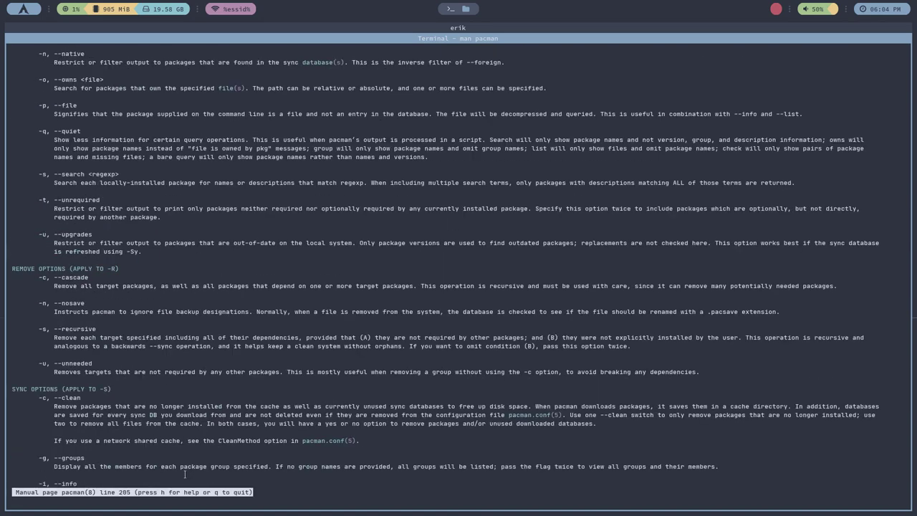
pyautogui.press('q')
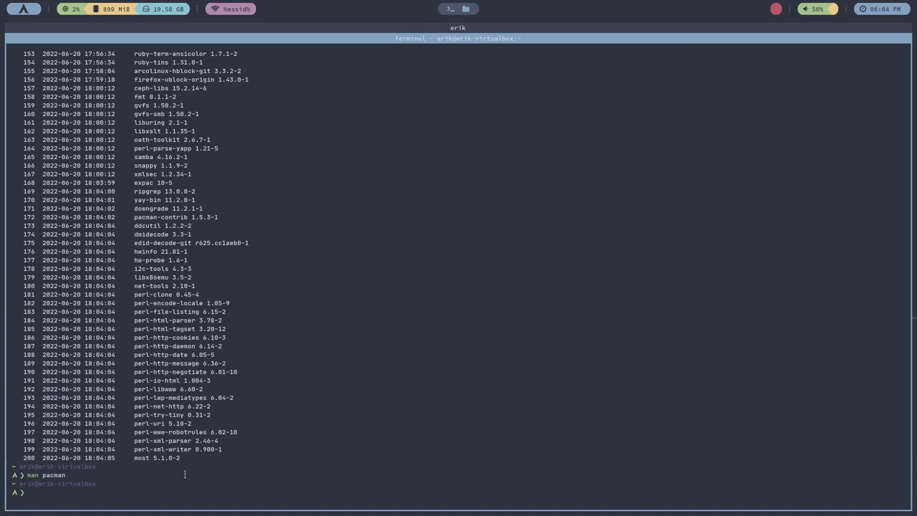
# Try the probe command, then return to the Tweak Tool workspace.
pyautogui.write('probe')
pyautogui.press('Return')
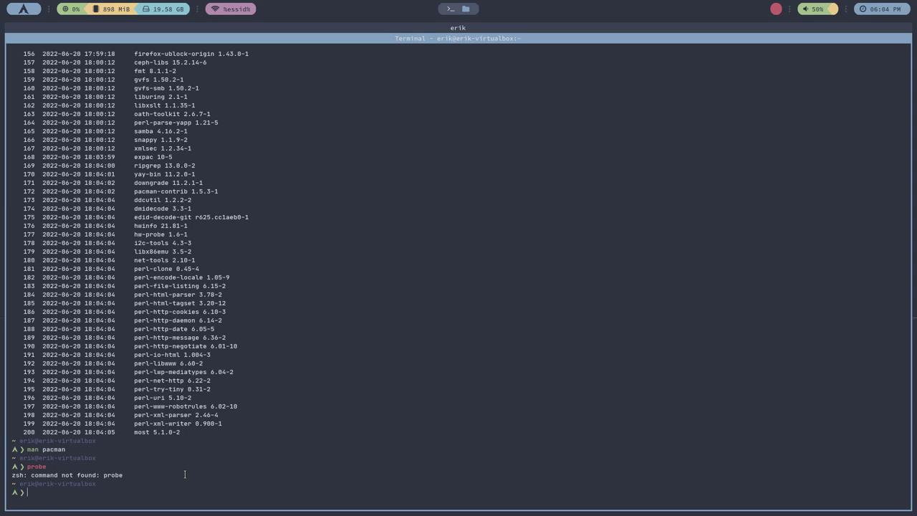
pyautogui.press('super+2')
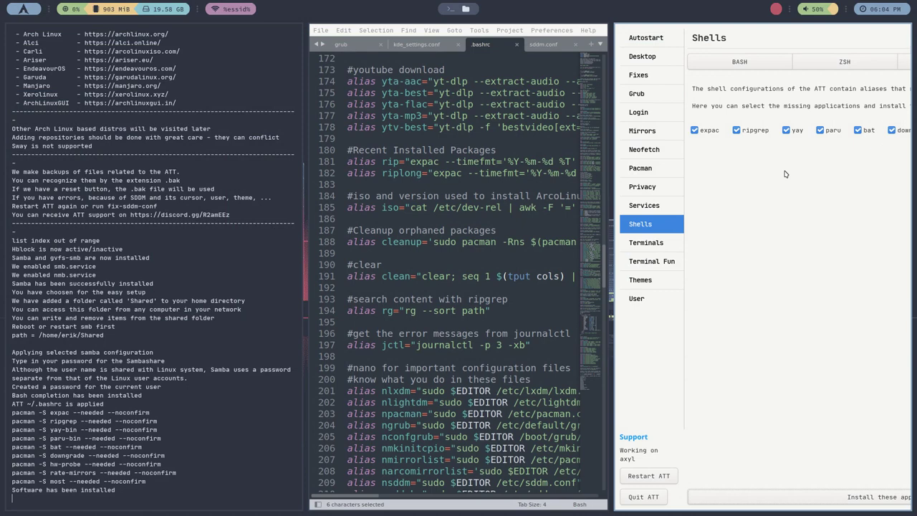
# Make bash the user's login shell from the BASH tab.
pyautogui.press('super+f')
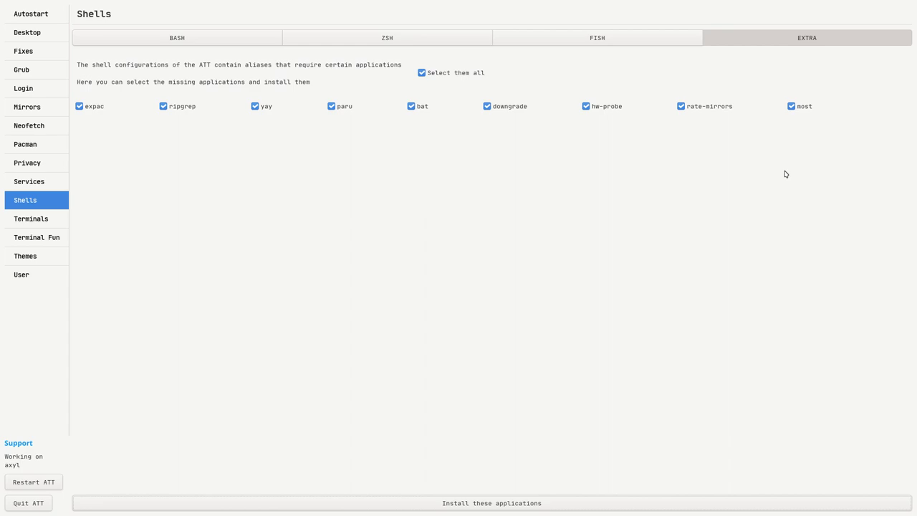
pyautogui.click(221, 41)
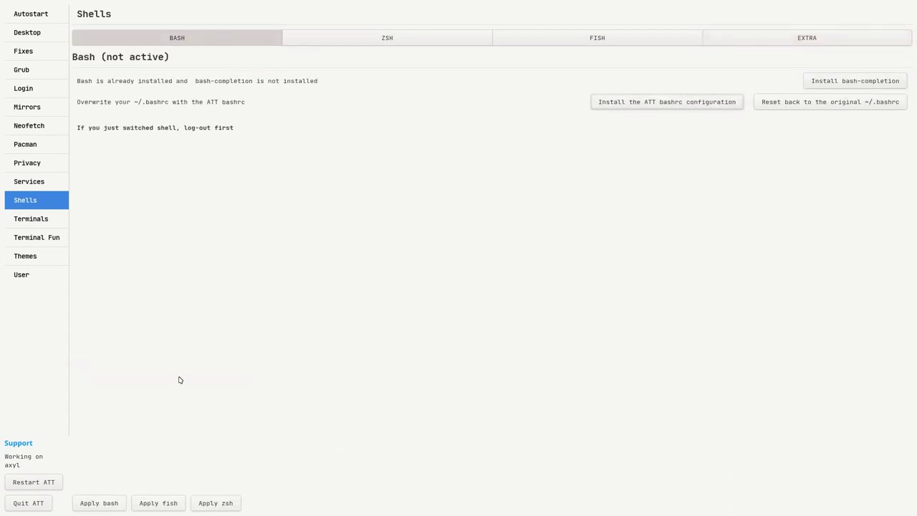
pyautogui.click(98, 502)
pyautogui.press('super+f')
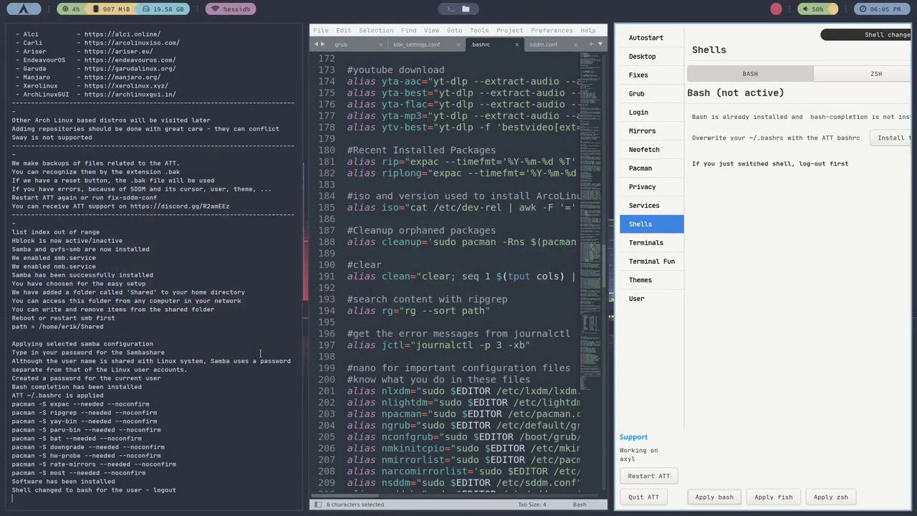
# Quit the Tweak Tool, close the remaining windows, log out and log back in.
pyautogui.press('super+Left')
pyautogui.press('super+Left')
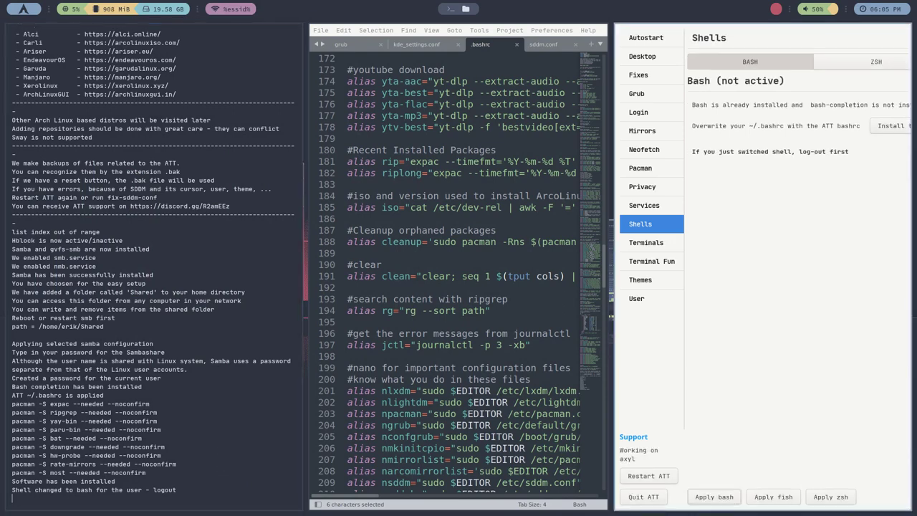
pyautogui.click(643, 496)
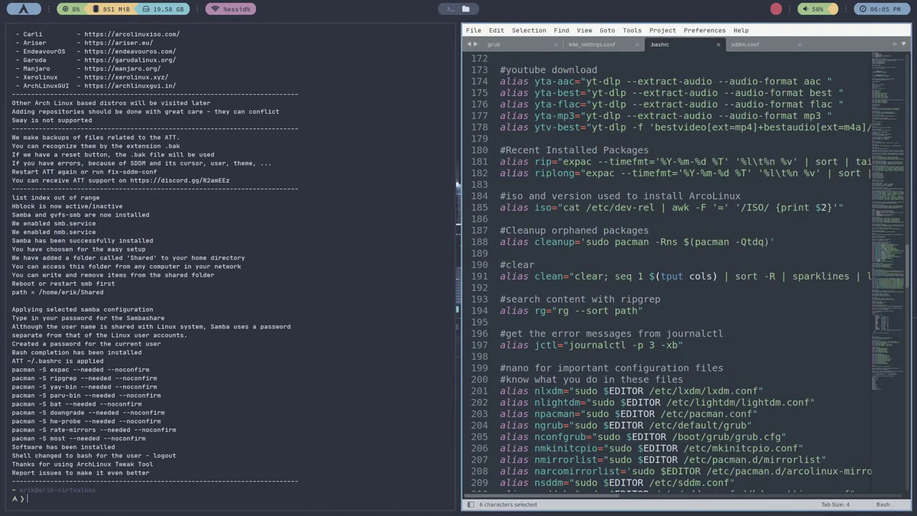
pyautogui.press('super+q')
pyautogui.press('super+q')
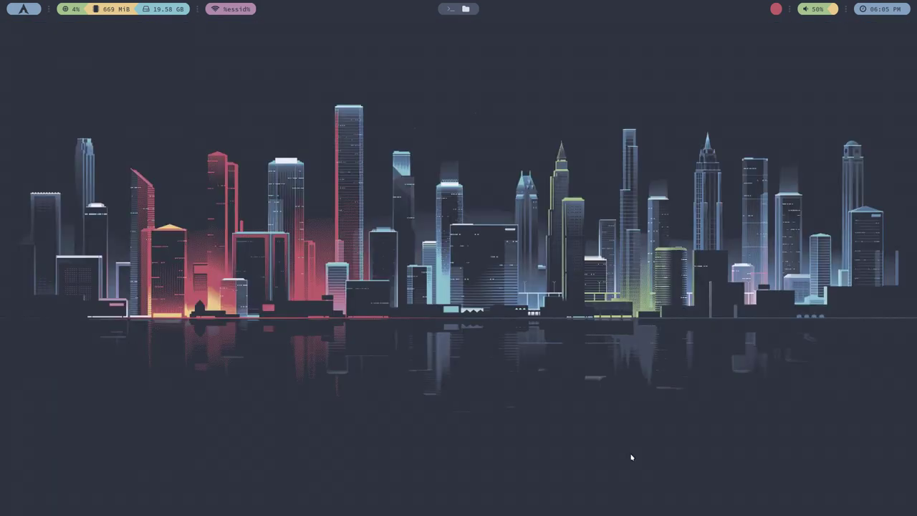
pyautogui.press('super+x')
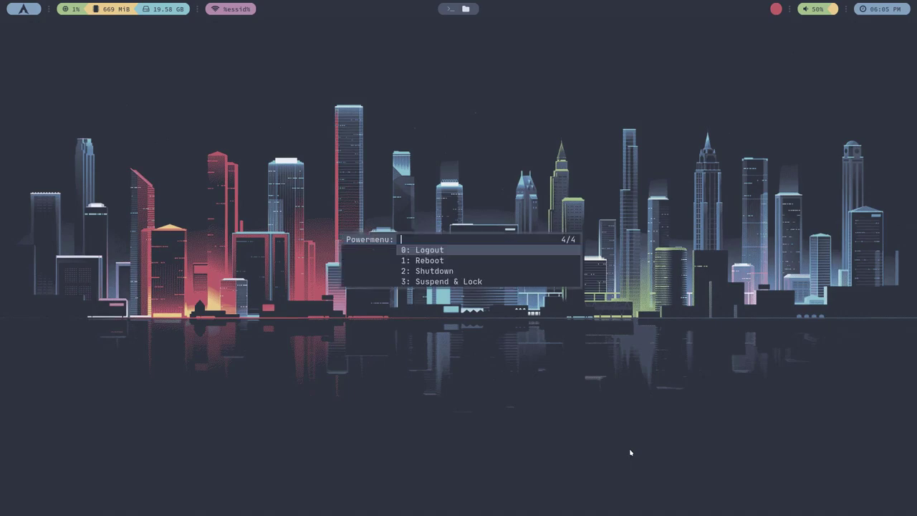
pyautogui.press('Return')
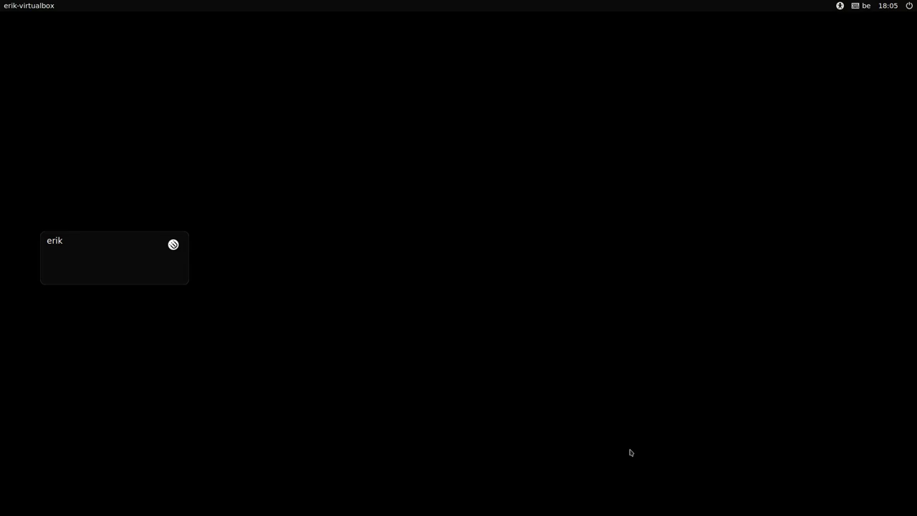
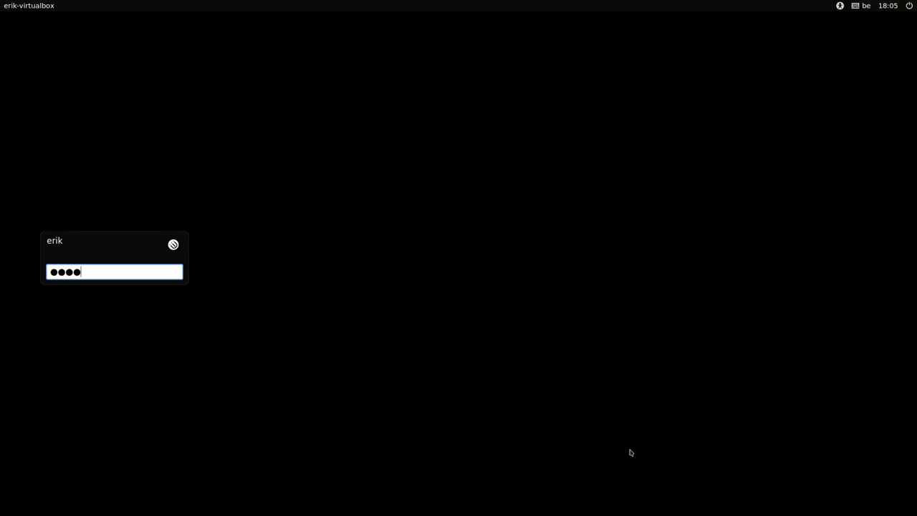
pyautogui.press('Return')
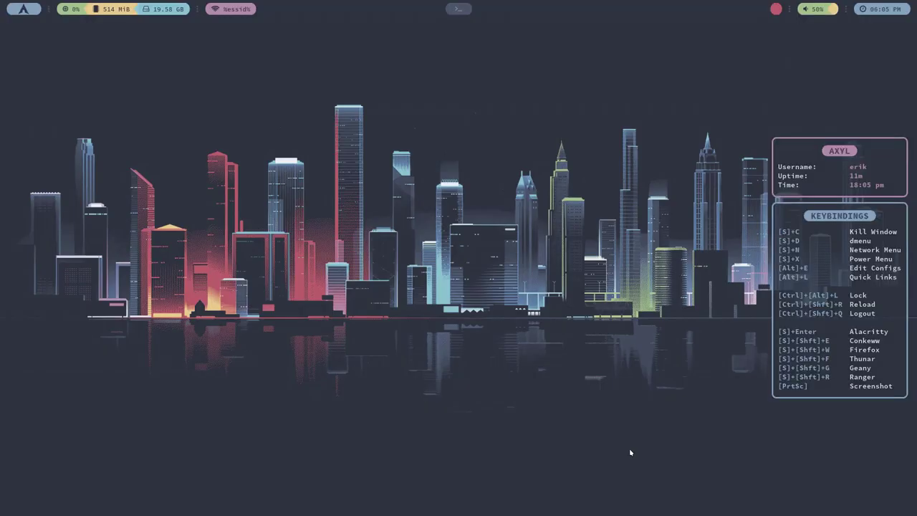
# Run the probe command in a new terminal, entering the admin password to upload hardware data.
pyautogui.press('super+Return')
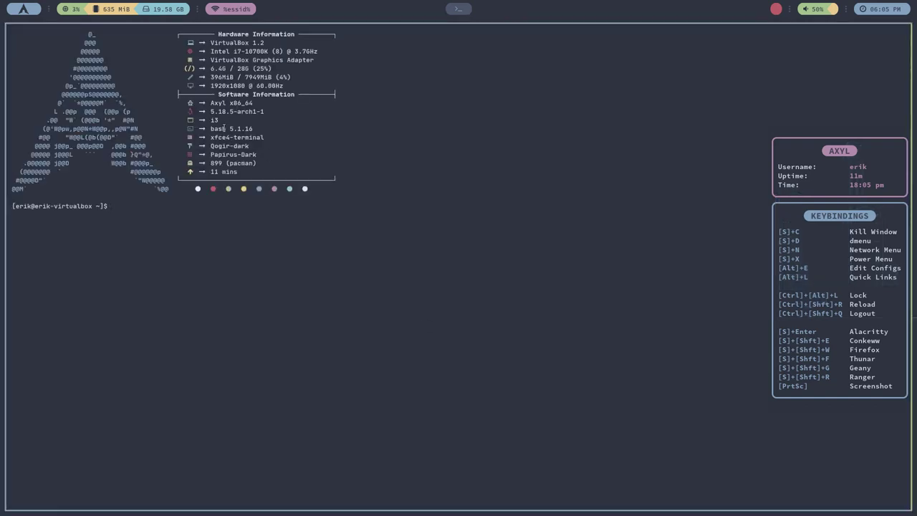
pyautogui.doubleClick(224, 128)
pyautogui.write('probe')
pyautogui.press('Return')
pyautogui.write('***')
pyautogui.press('Return')
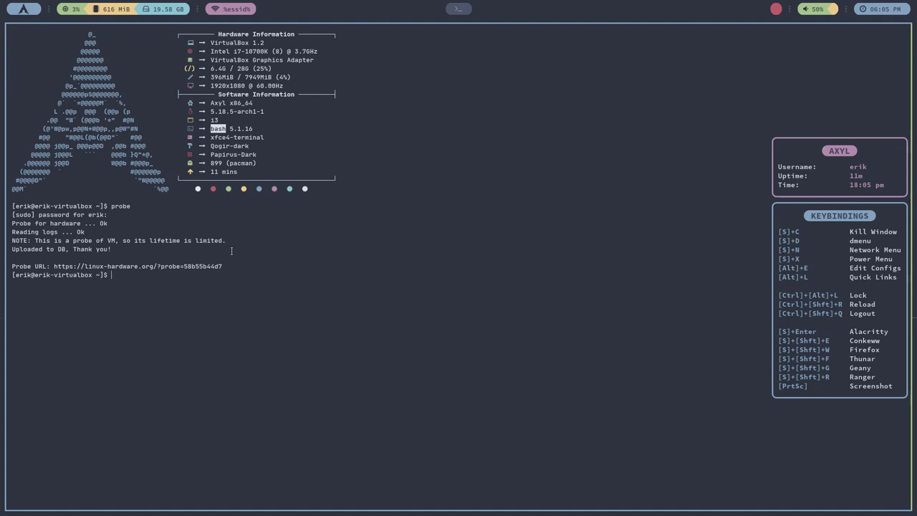
# Open the resulting Probe URL in Firefox from the link's context menu.
pyautogui.click(205, 267)
pyautogui.rightClick(184, 267)
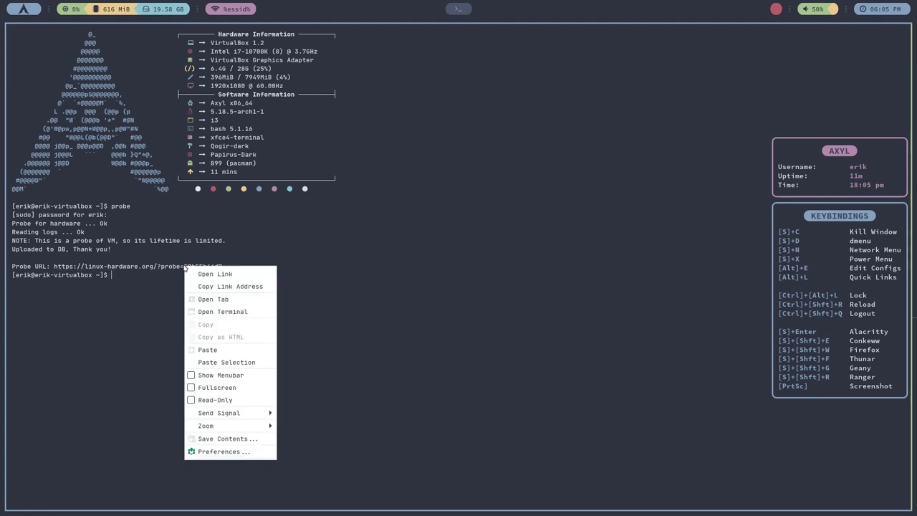
pyautogui.click(225, 275)
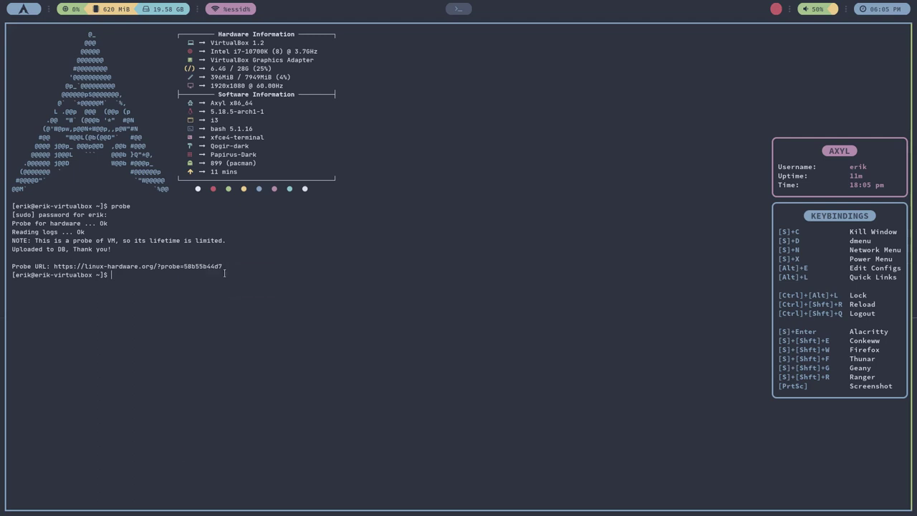
pyautogui.moveTo(224, 275); pyautogui.dragTo(214, 266)
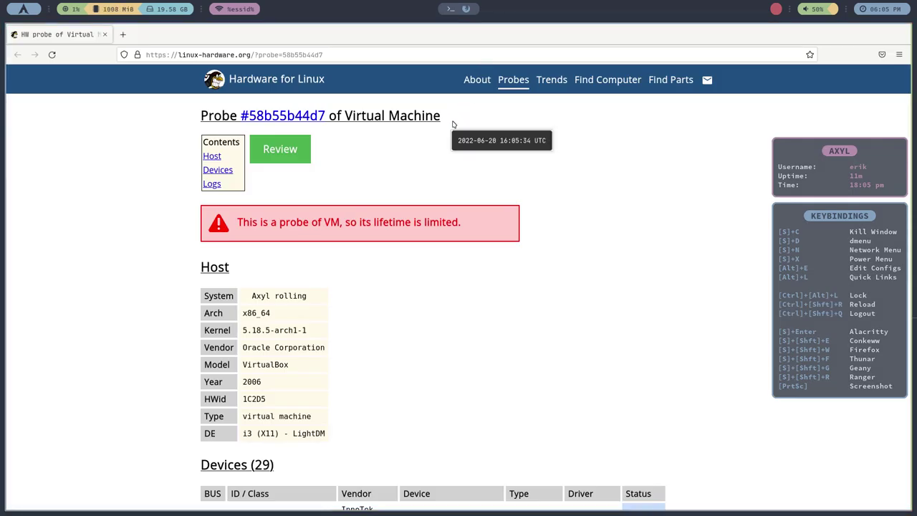
# Go to the About page and filter the hardware statistics to Artix.
pyautogui.click(312, 119)
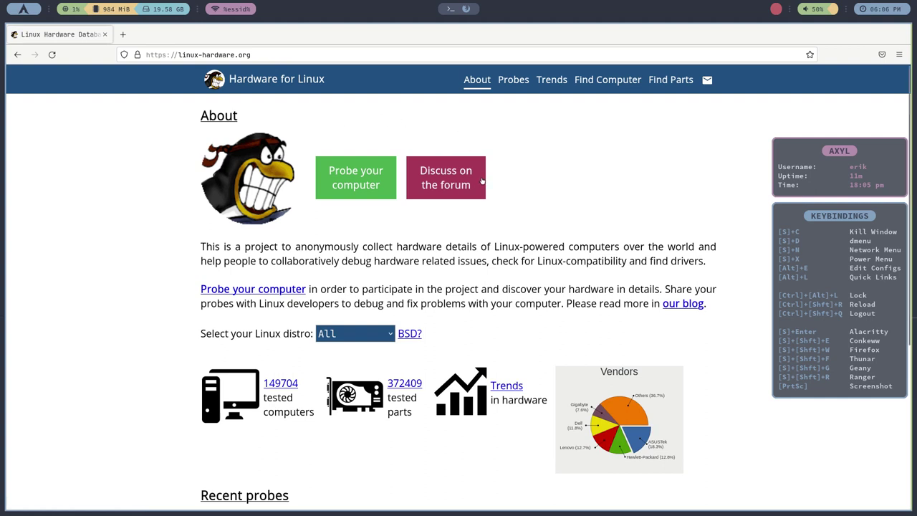
pyautogui.click(367, 338)
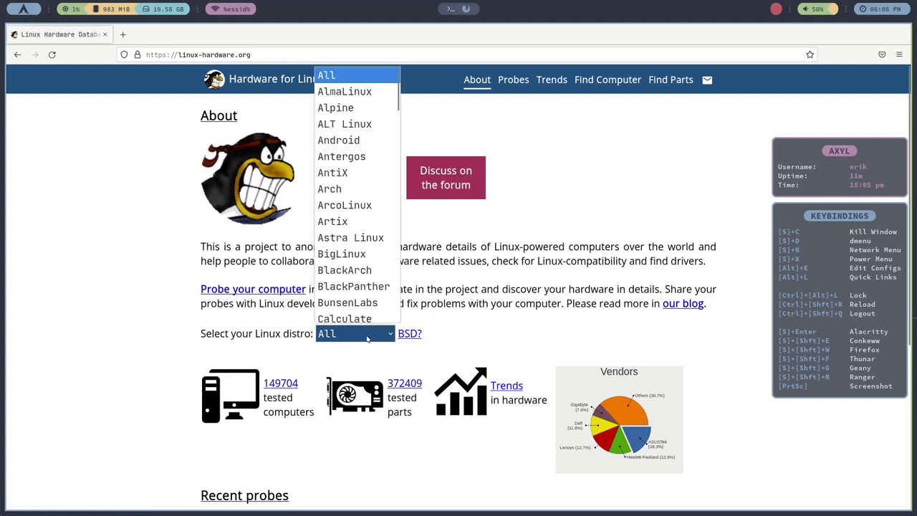
pyautogui.click(372, 221)
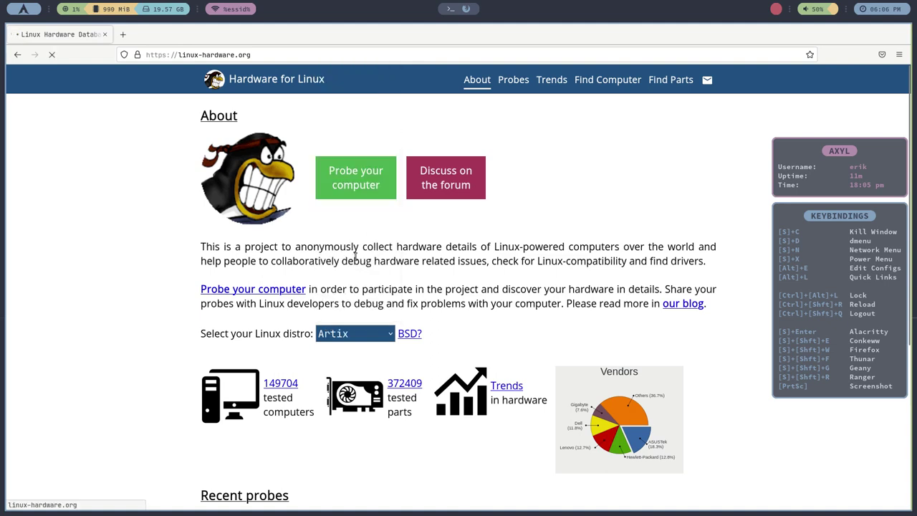
# Switch the distro filter to ArcoLinux, showing 1193 tested computers and 23029 parts.
pyautogui.scroll(-3, 622, 404)
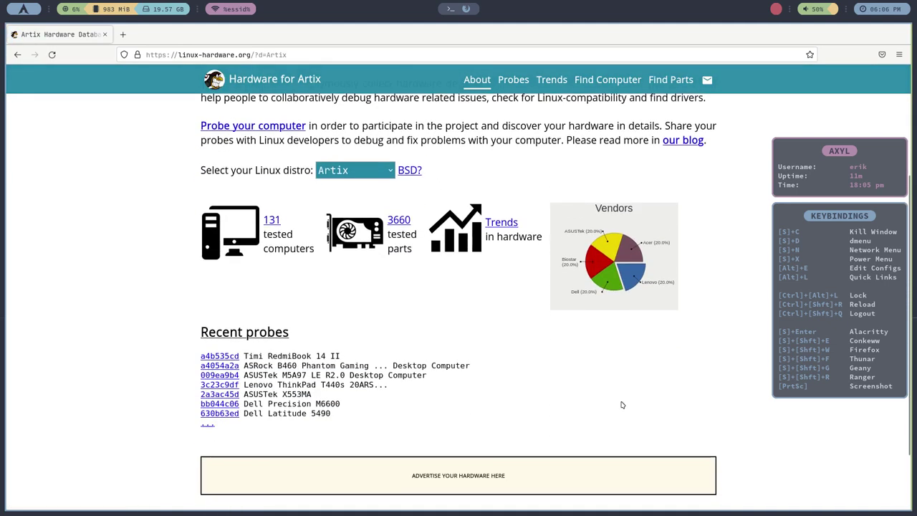
pyautogui.scroll(-2, 619, 390)
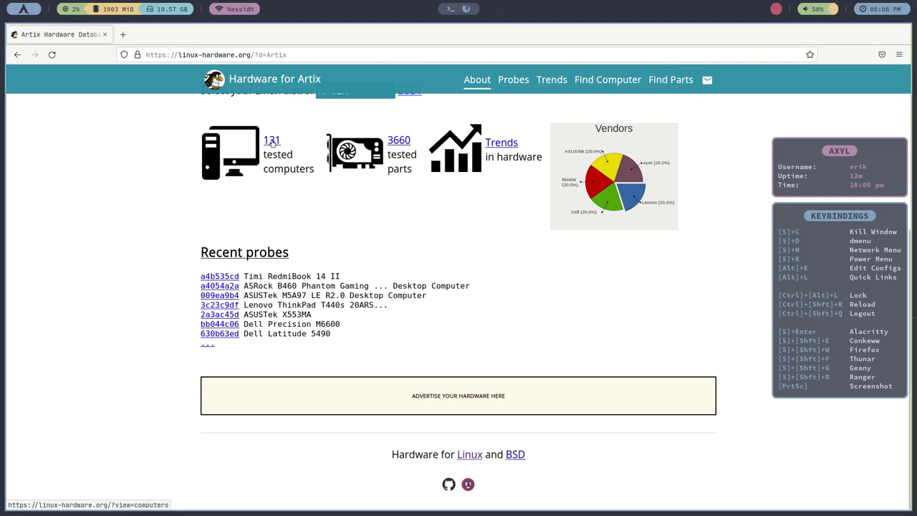
pyautogui.scroll(3, 271, 142)
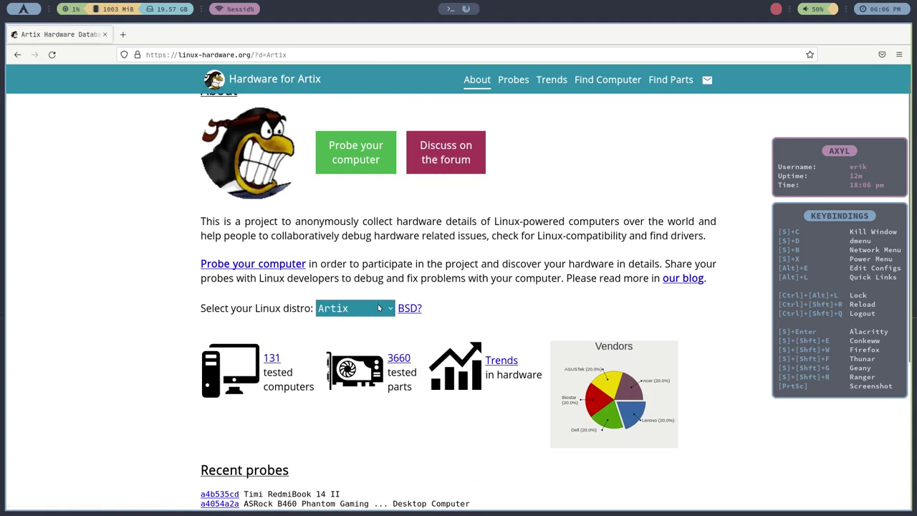
pyautogui.click(379, 307)
pyautogui.click(347, 207)
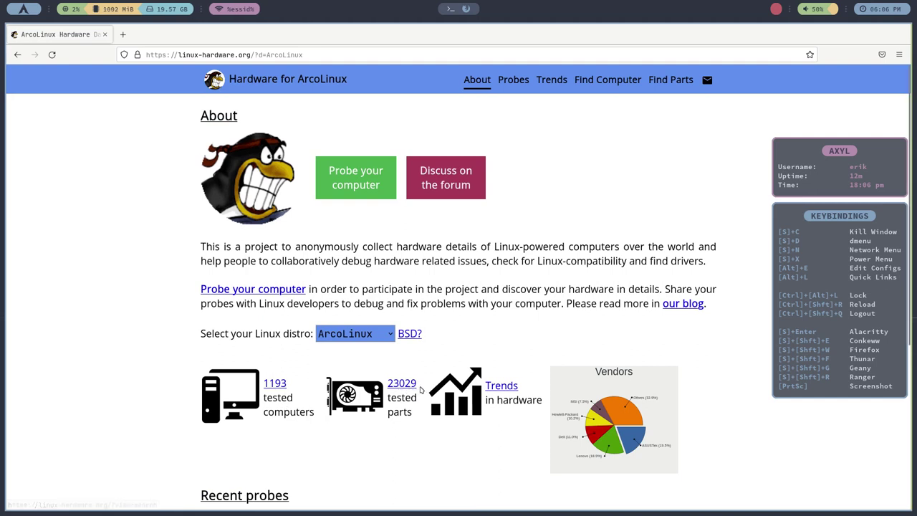
# Browse hardware trends by country, then open the ArcoLinux probes timeline with 1658 probes.
pyautogui.click(502, 391)
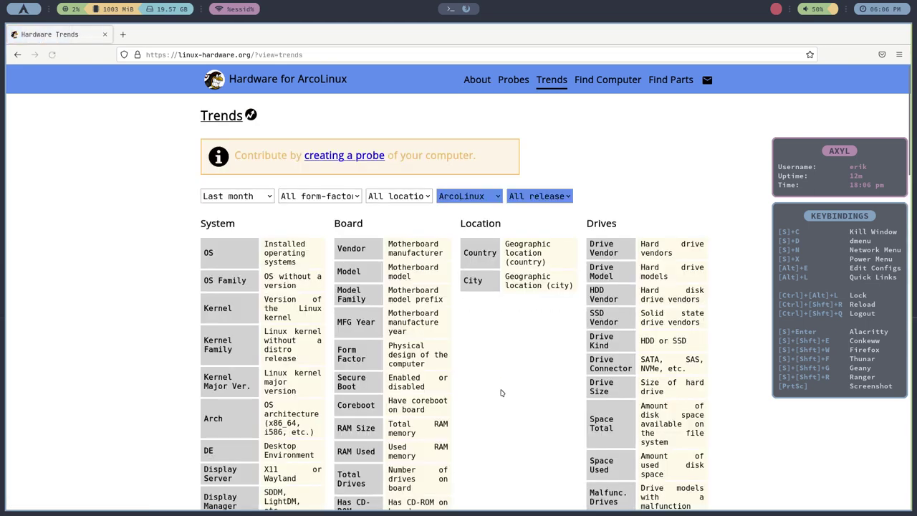
pyautogui.scroll(-3, 501, 393)
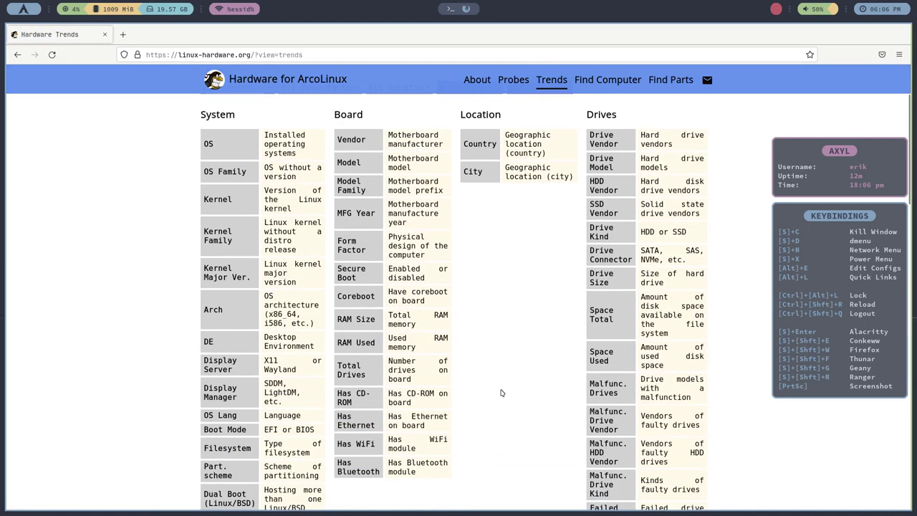
pyautogui.click(471, 144)
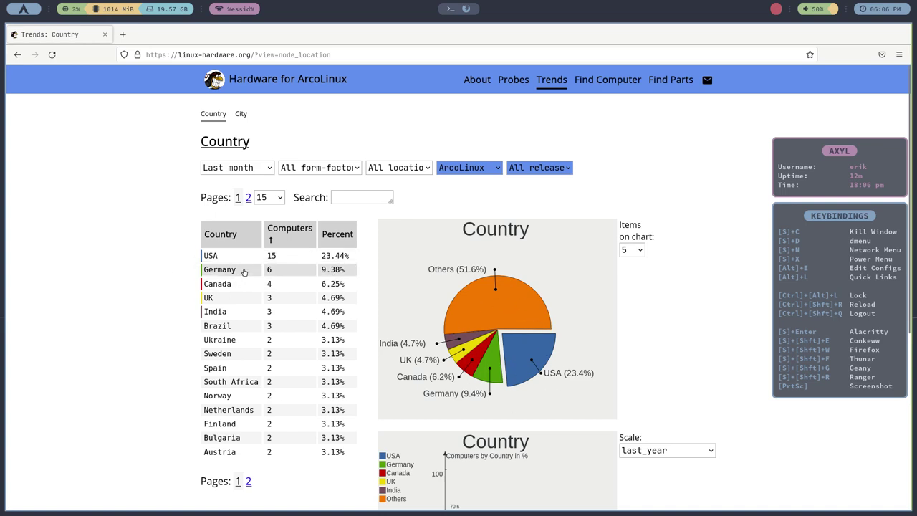
pyautogui.scroll(-1, 240, 404)
pyautogui.scroll(1, 241, 401)
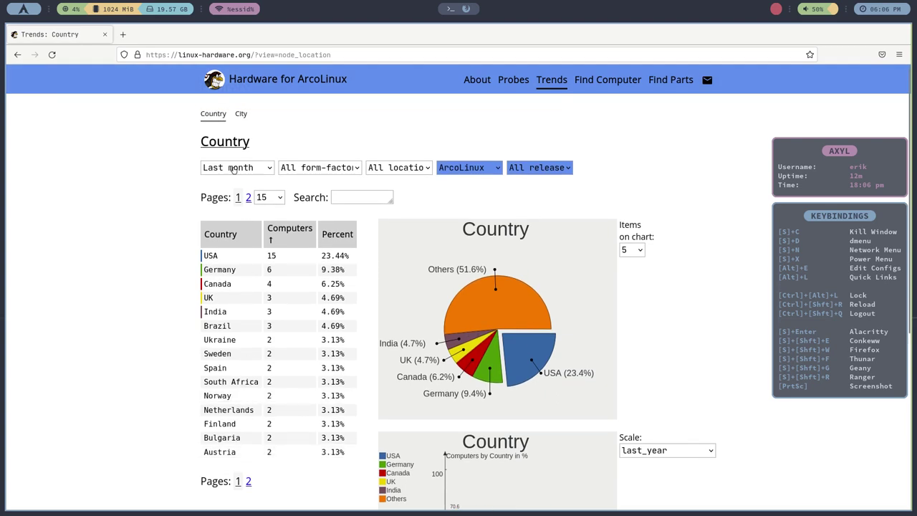
pyautogui.click(18, 54)
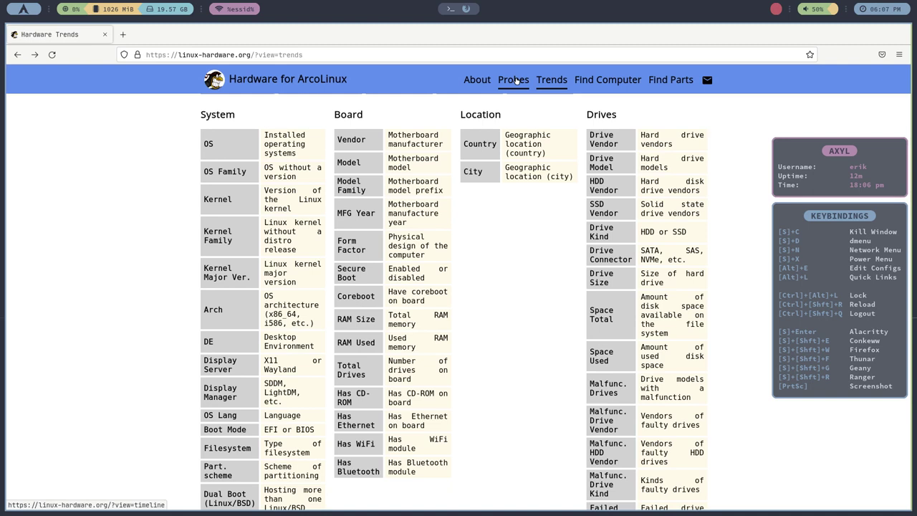
pyautogui.click(516, 81)
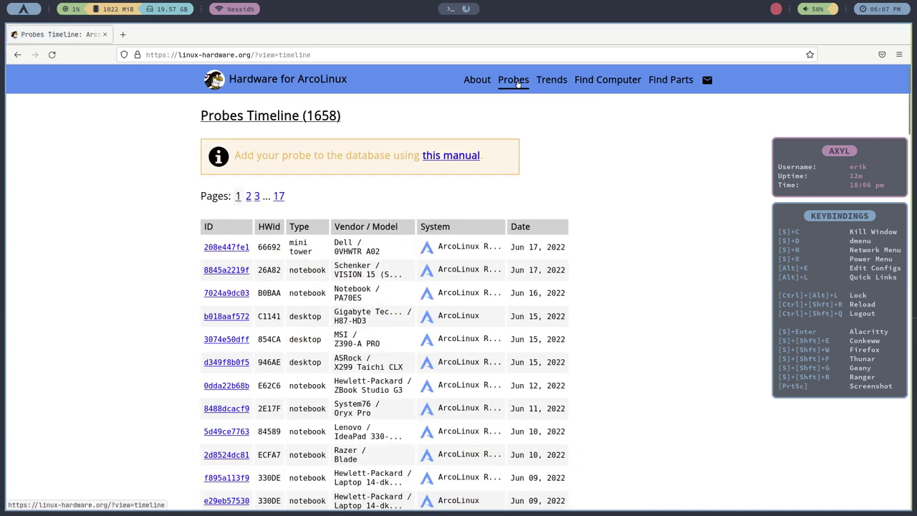
# Run 'alias probe' in the terminal to show it expands to sudo -E hw-probe -all -upload.
pyautogui.click(447, 9)
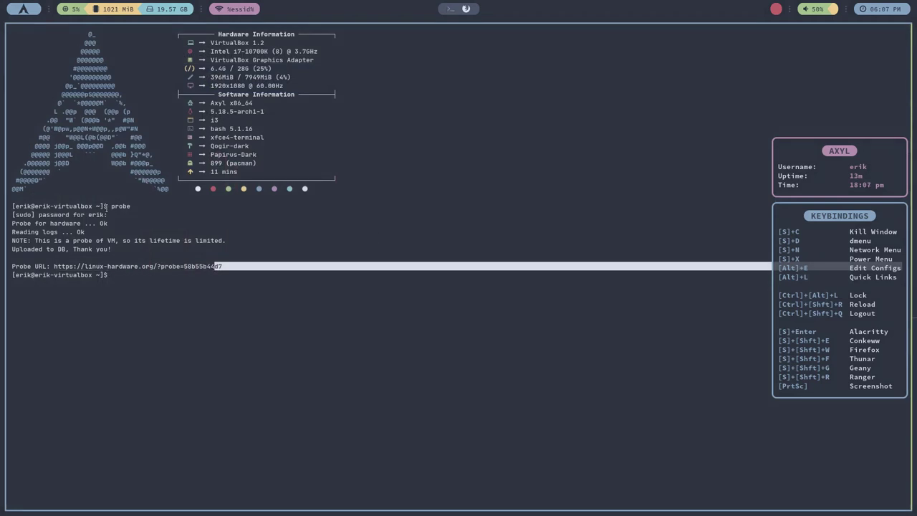
pyautogui.moveTo(108, 205); pyautogui.dragTo(146, 221)
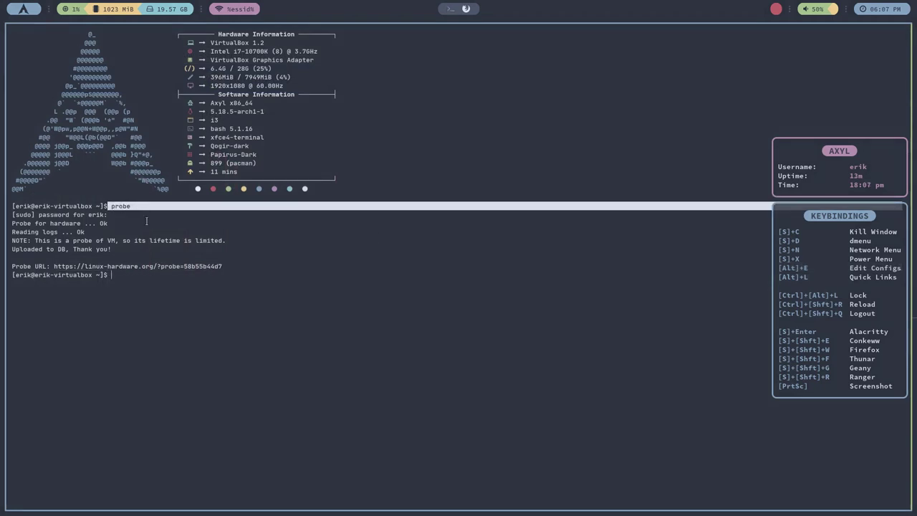
pyautogui.click(140, 313)
pyautogui.write('alais')
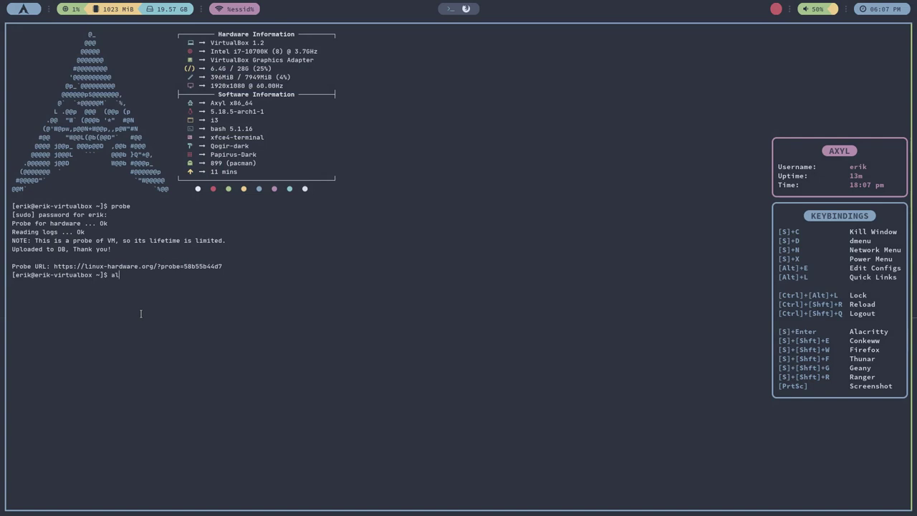
pyautogui.press('BackSpace')
pyautogui.press('BackSpace')
pyautogui.press('BackSpace')
pyautogui.write('ias probe')
pyautogui.press('Return')
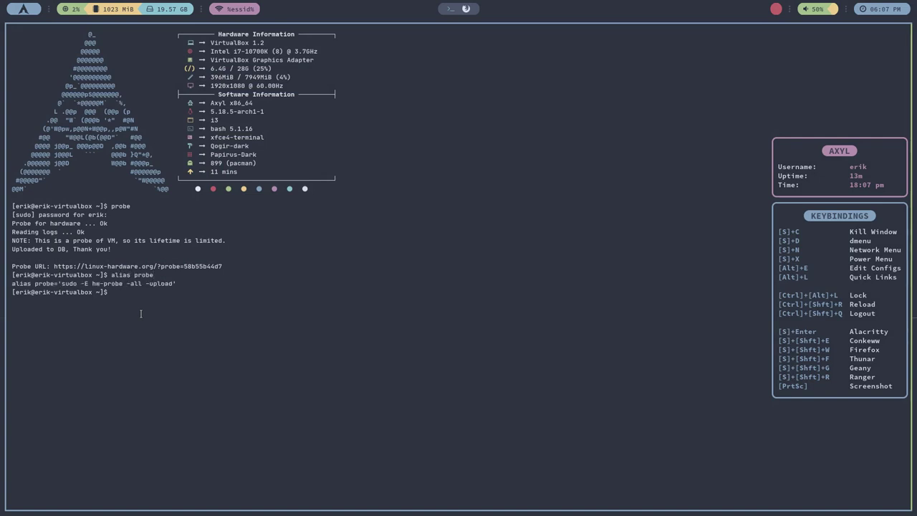
# Enlarge the terminal font, highlight the hw-probe command, and close the terminal.
pyautogui.write('====+')
pyautogui.hotkey('ctrl', '+')
pyautogui.hotkey('ctrl', '+')
pyautogui.hotkey('ctrl', '+')
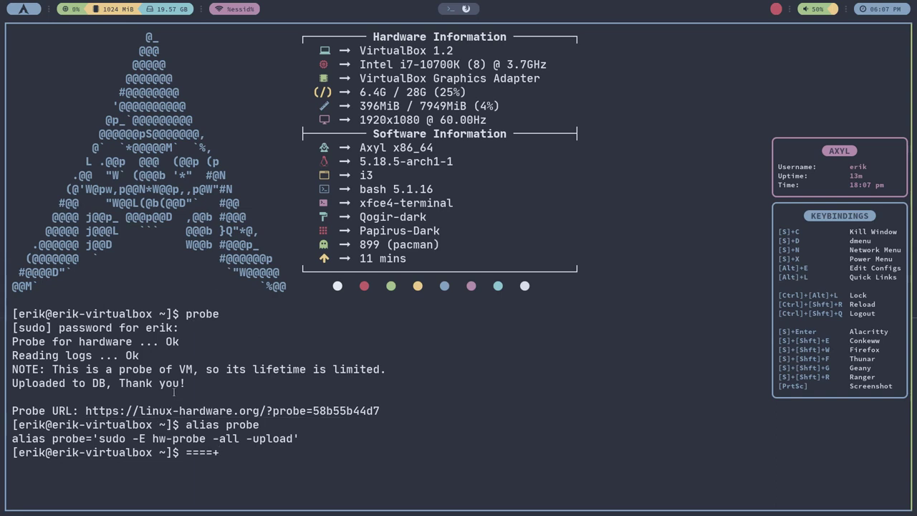
pyautogui.moveTo(314, 437); pyautogui.dragTo(101, 439)
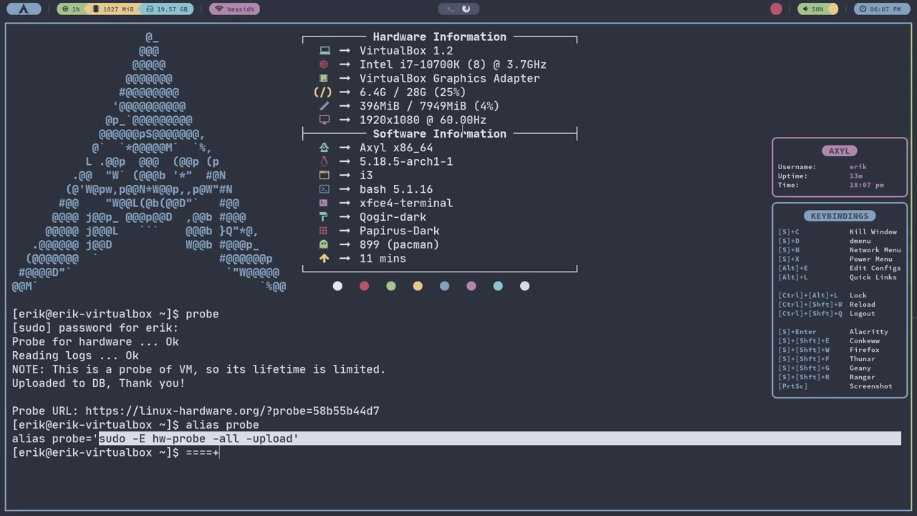
pyautogui.press('super+c')
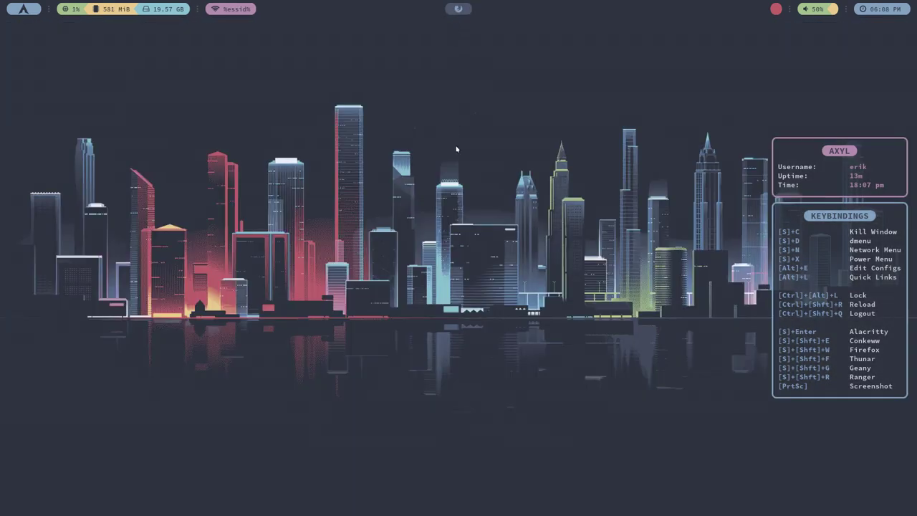
# Launch archlinux-tweak-tool from a new terminal and enter the administrator password.
pyautogui.press('super+Return')
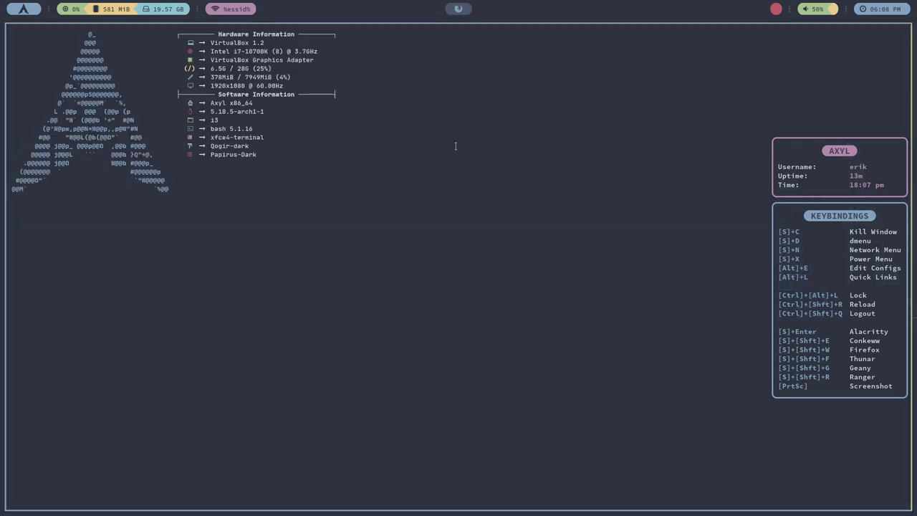
pyautogui.write('archlinux-tweak-tool')
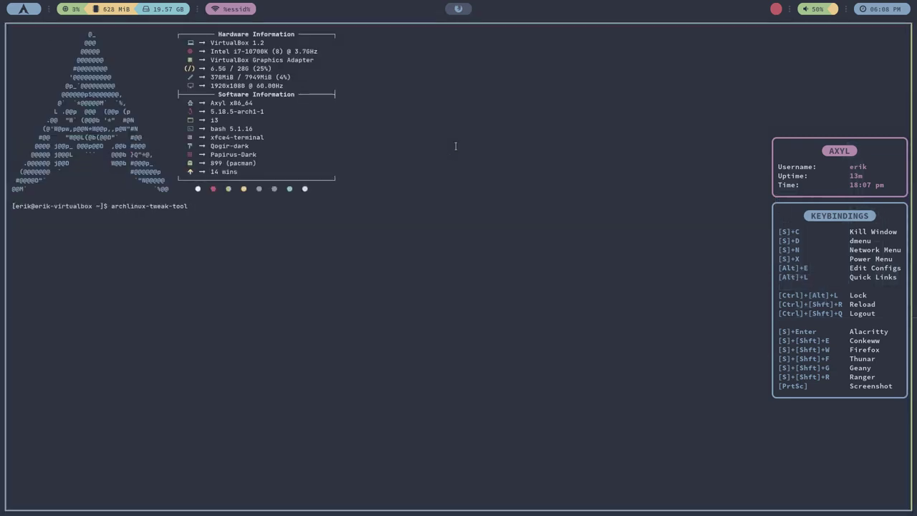
pyautogui.press('Return')
pyautogui.write('•••')
pyautogui.press('Return')
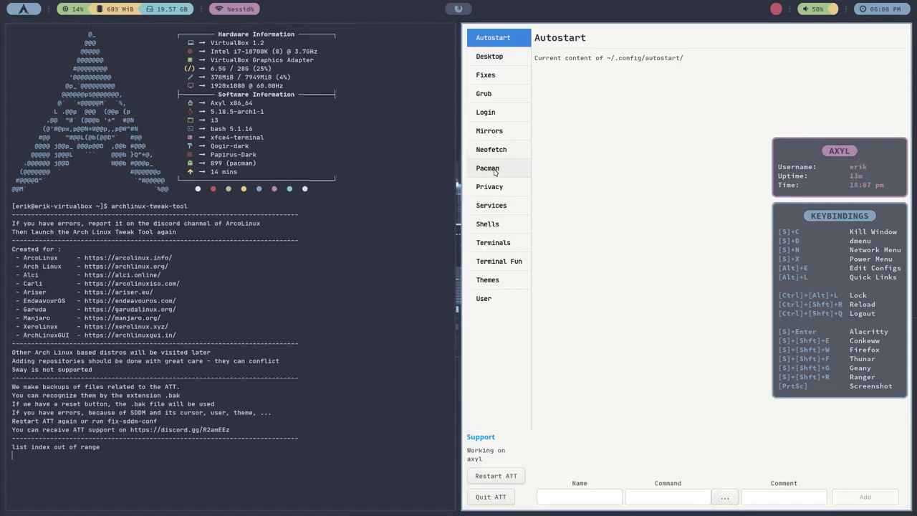
# In Shells > ZSH, install zsh-completion, choose the reSet theme, and tile the window beside the terminal.
pyautogui.click(505, 225)
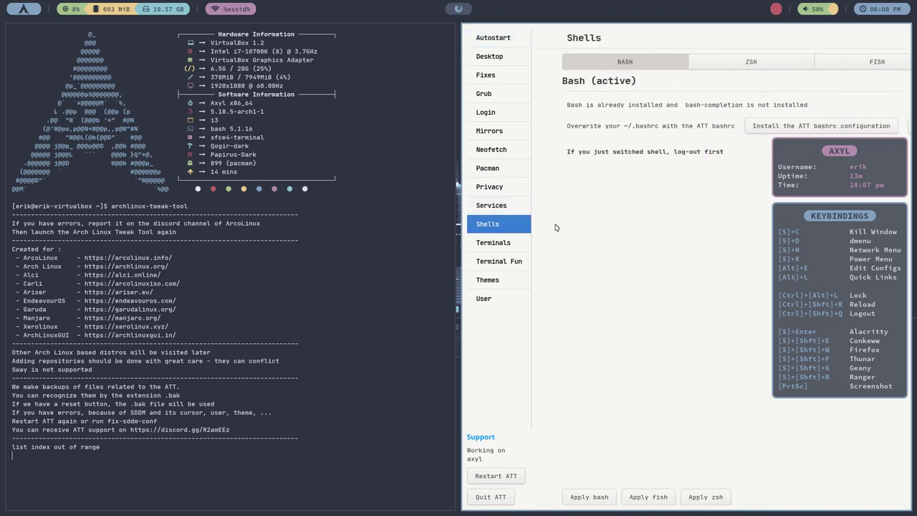
pyautogui.click(729, 70)
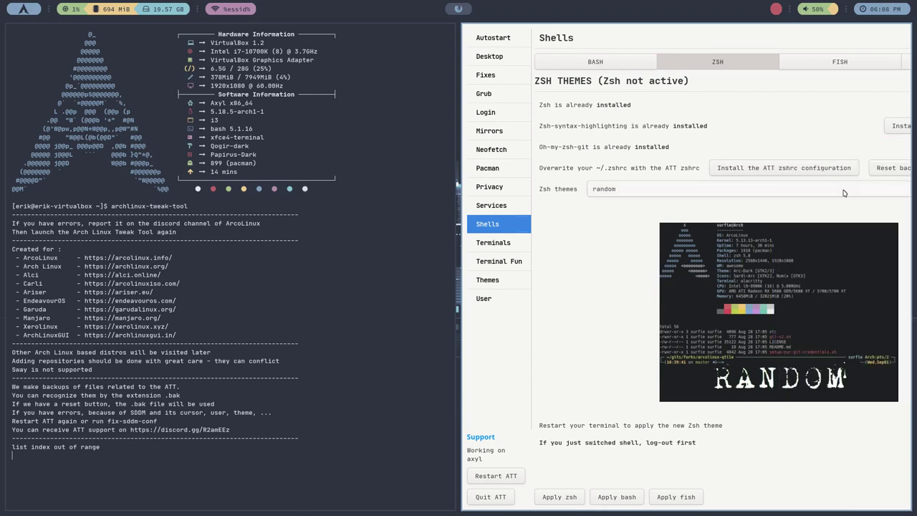
pyautogui.press('super+f')
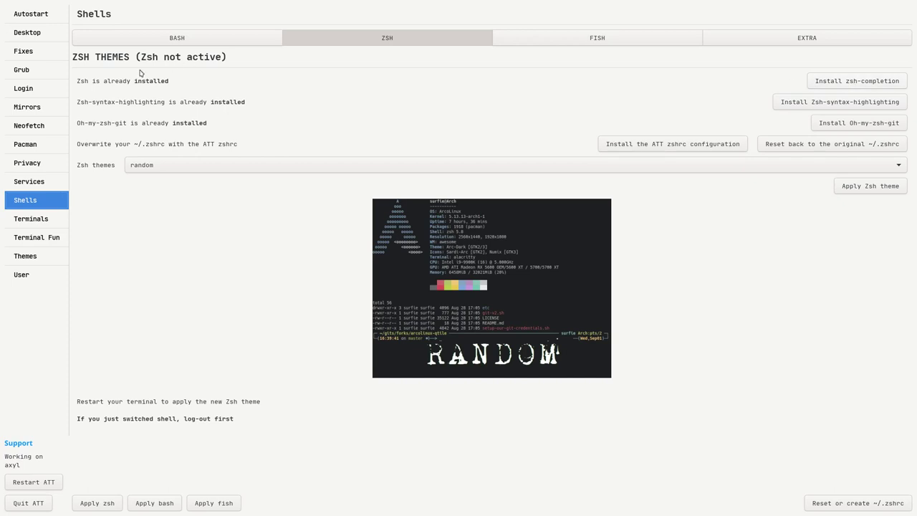
pyautogui.click(840, 83)
pyautogui.click(164, 170)
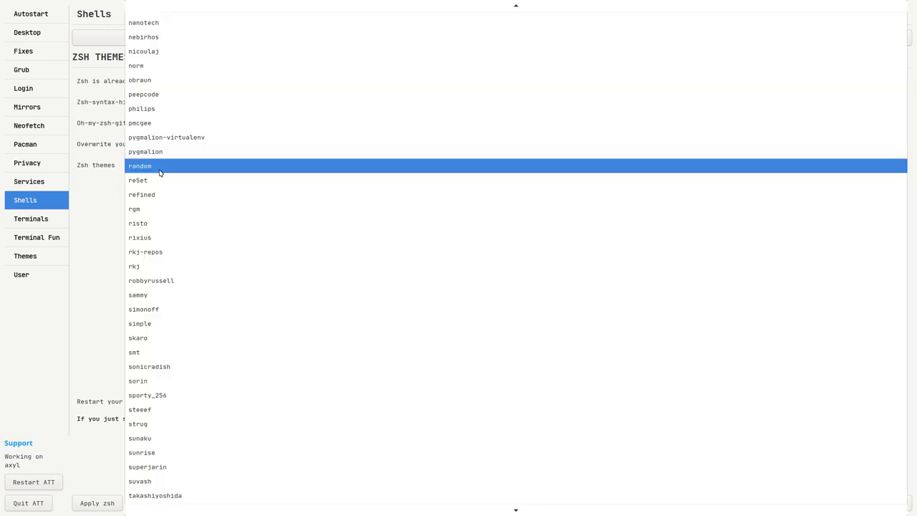
pyautogui.click(215, 181)
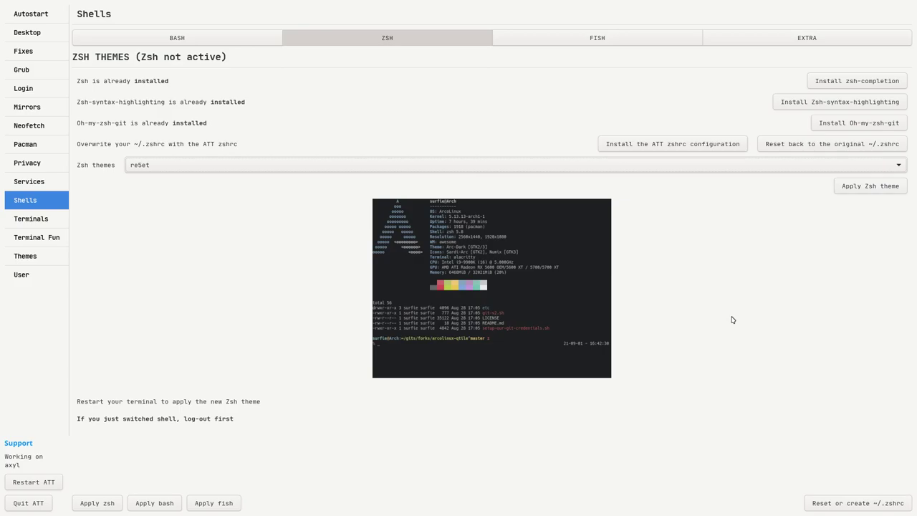
pyautogui.press('super+f')
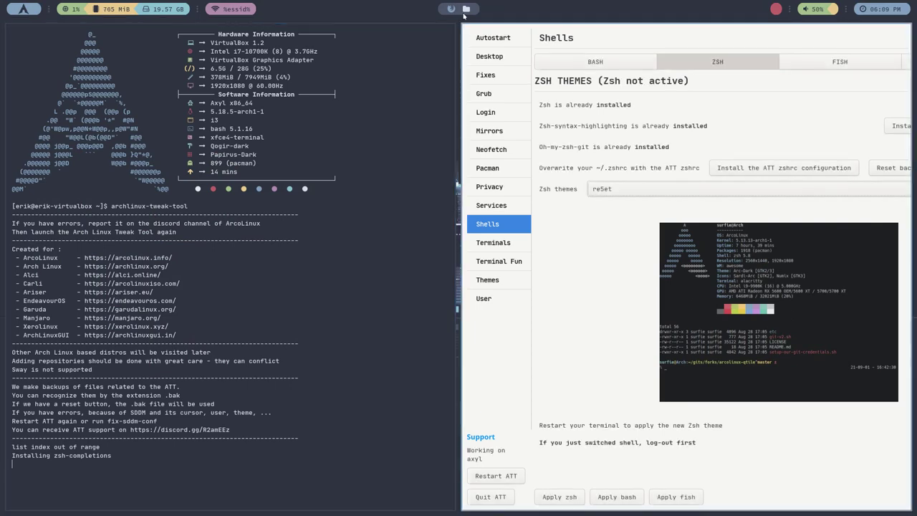
# Open the home folder's .zshrc with Sublime Text from Thunar, then return to the editor workspace.
pyautogui.click(466, 9)
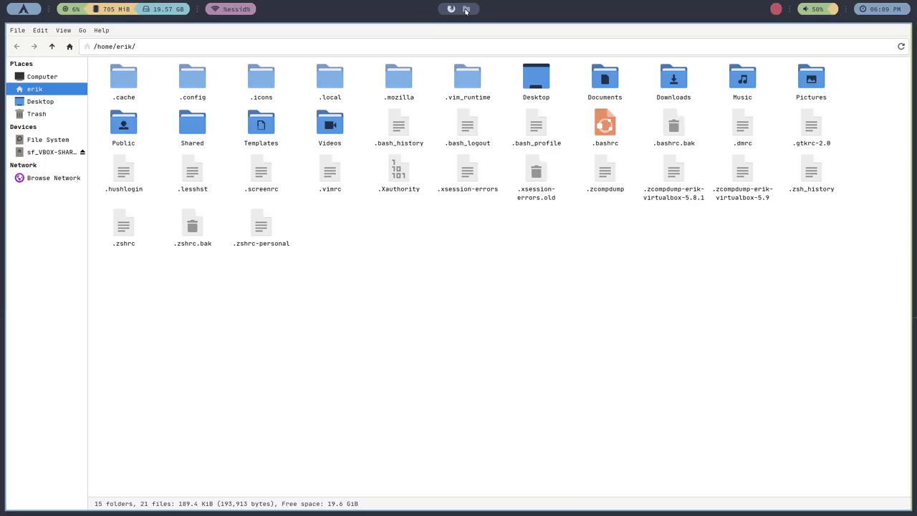
pyautogui.click(122, 228)
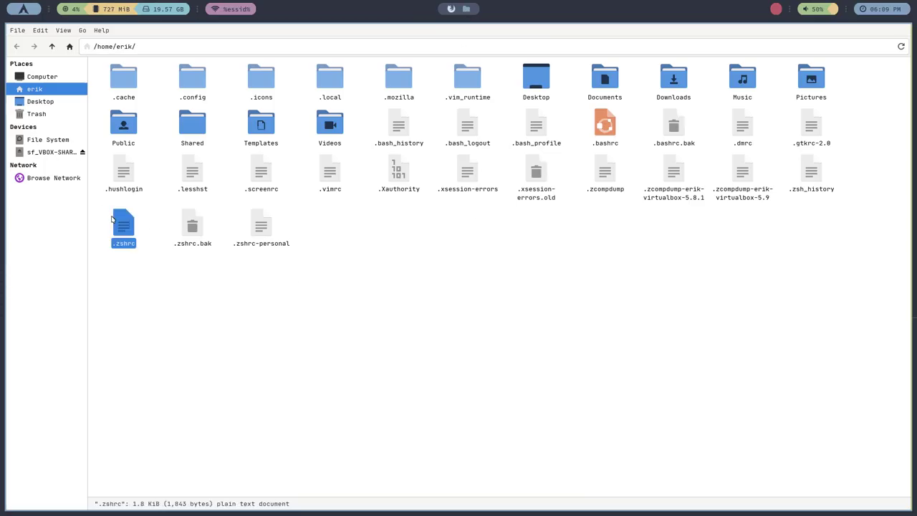
pyautogui.rightClick(122, 227)
pyautogui.click(187, 239)
pyautogui.rightClick(124, 231)
pyautogui.click(168, 238)
pyautogui.click(451, 9)
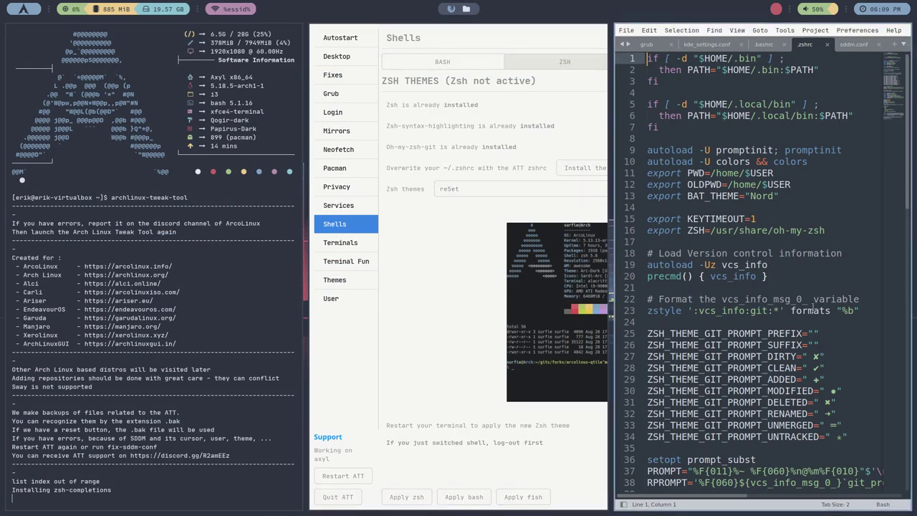
# Scroll through .zshrc and select the neofetch | lolcat line.
pyautogui.scroll(-2, 811, 310)
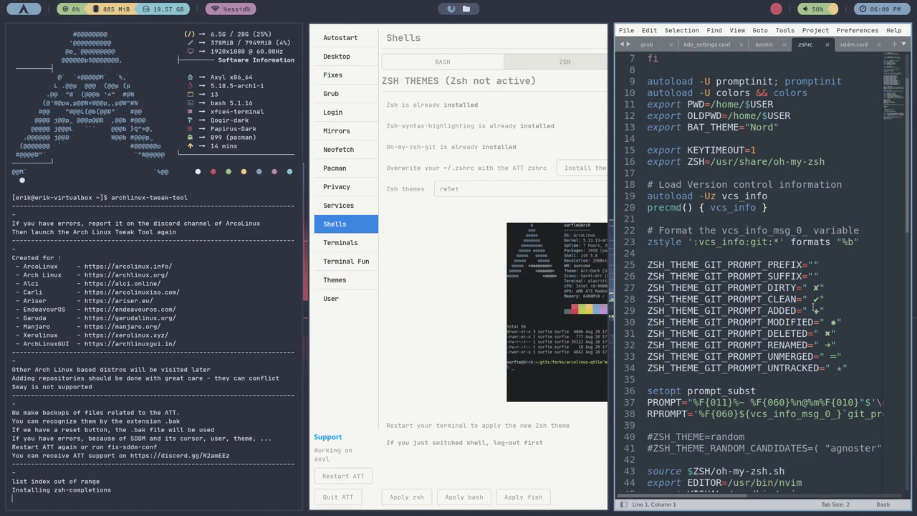
pyautogui.scroll(-9, 812, 310)
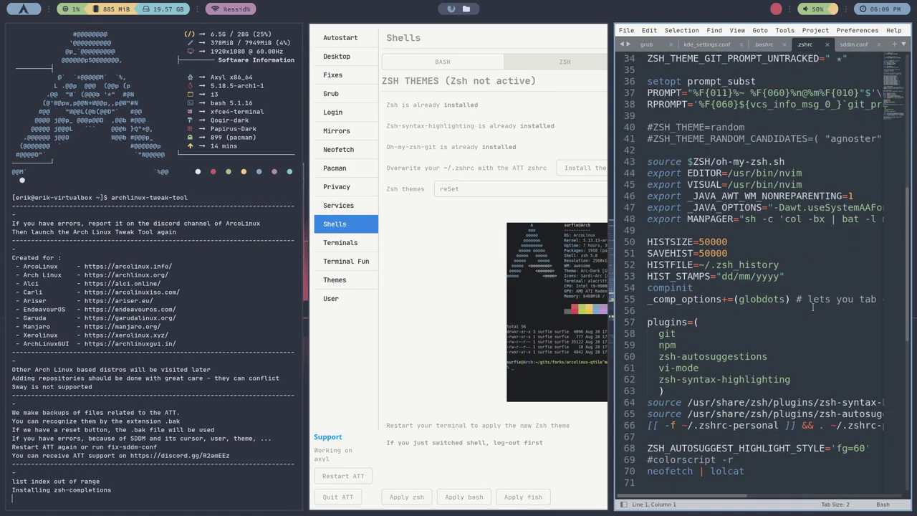
pyautogui.scroll(-4, 811, 308)
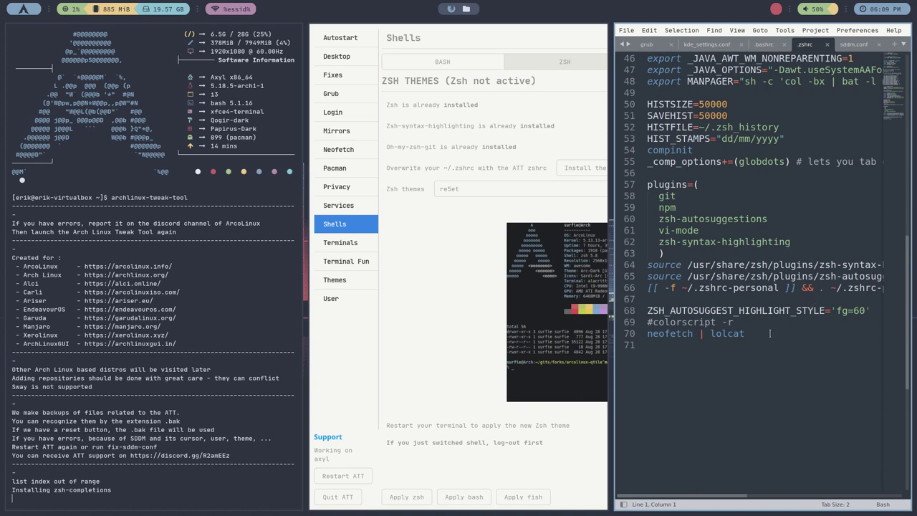
pyautogui.moveTo(770, 333); pyautogui.dragTo(647, 333)
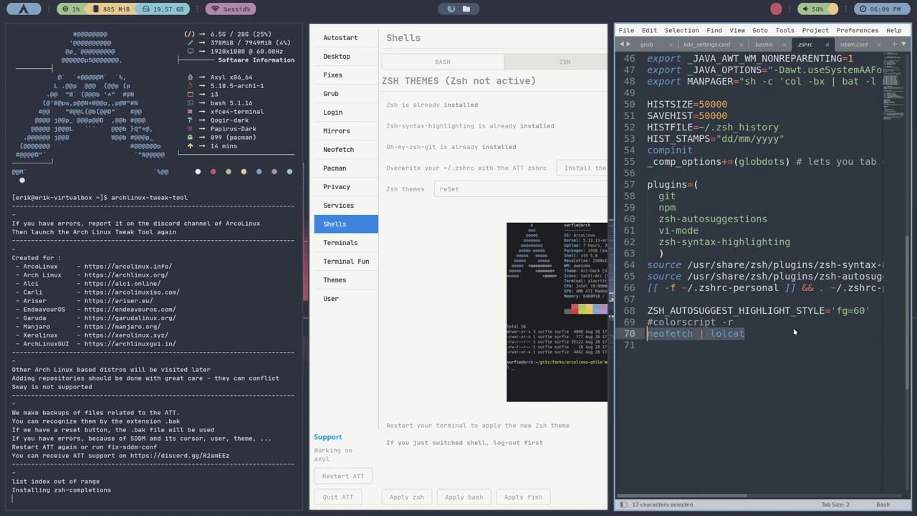
# Search .zshrc for "them" and step through the first THEME matches.
pyautogui.hotkey('ctrl', 'f')
pyautogui.write('the')
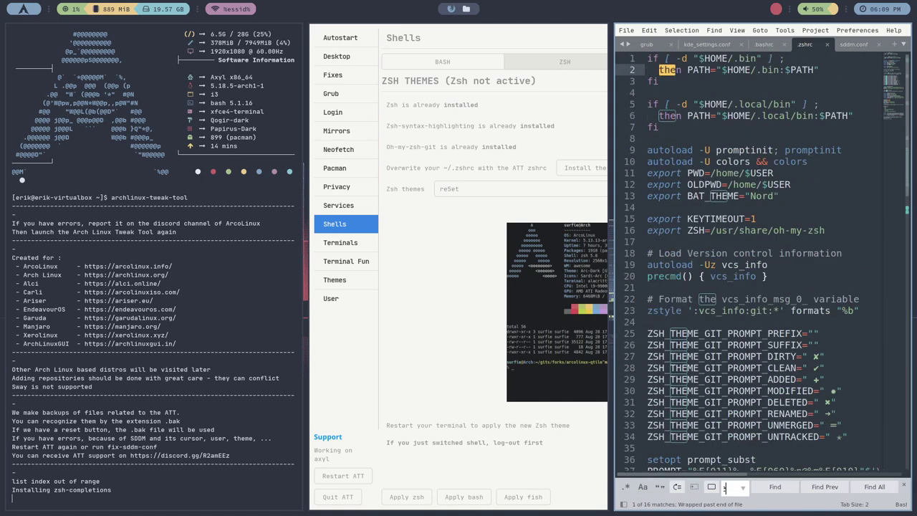
pyautogui.write('me')
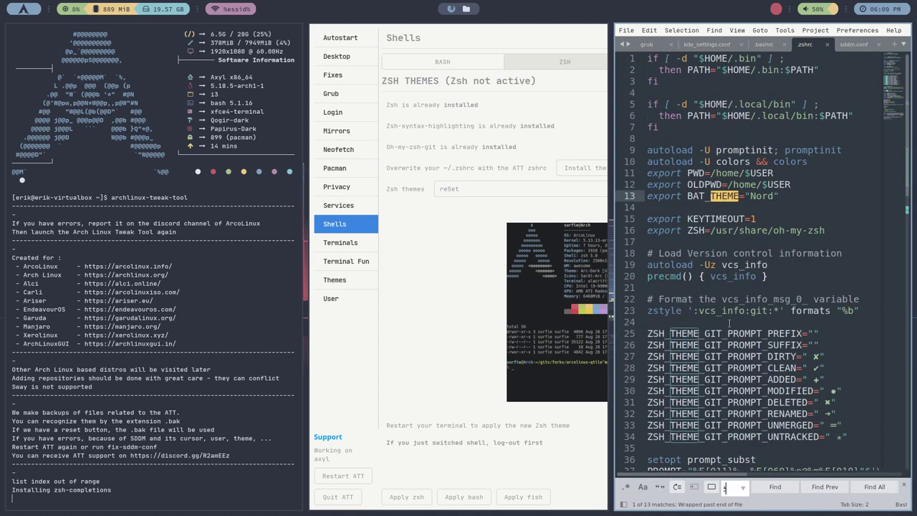
pyautogui.click(781, 491)
pyautogui.click(782, 492)
pyautogui.click(775, 487)
pyautogui.click(775, 487)
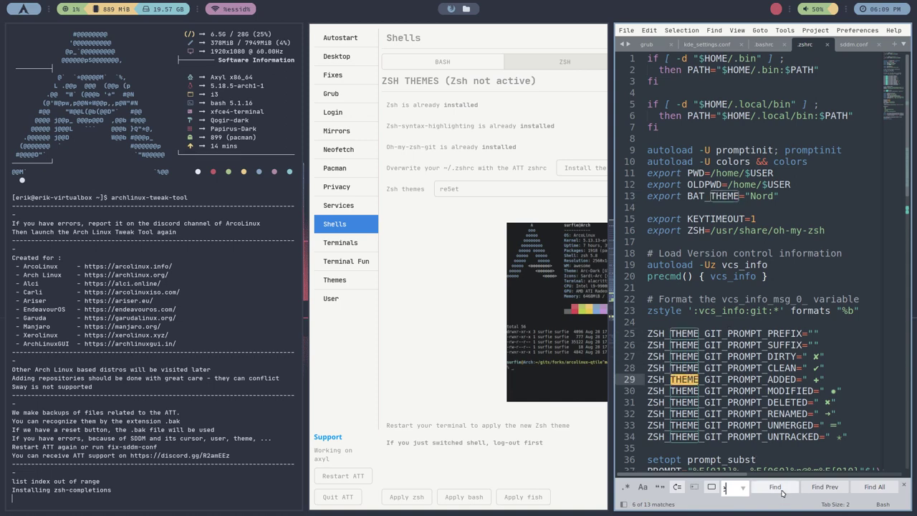
pyautogui.click(775, 487)
pyautogui.click(775, 487)
pyautogui.click(775, 487)
pyautogui.click(775, 487)
pyautogui.click(774, 487)
pyautogui.click(775, 487)
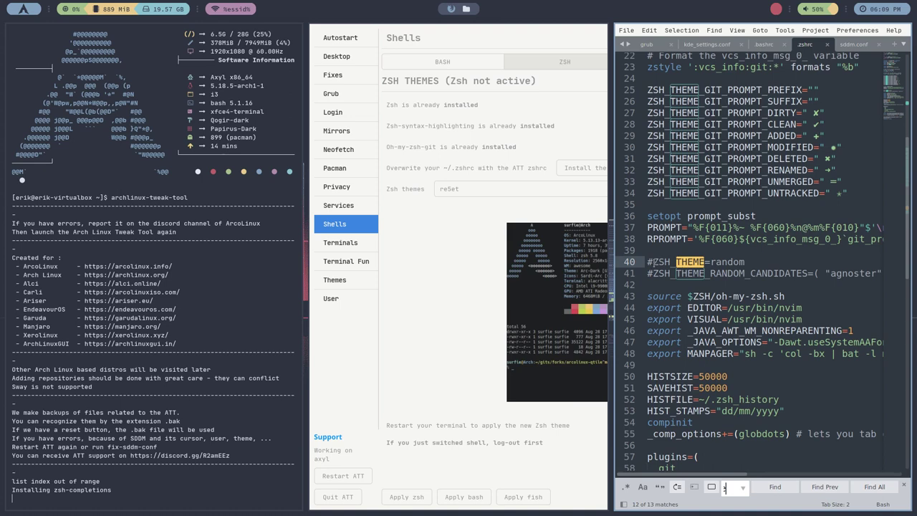
# Continue the THEME search from line 40 down to the commented-out ZSH_THEME=random line.
pyautogui.click(645, 262)
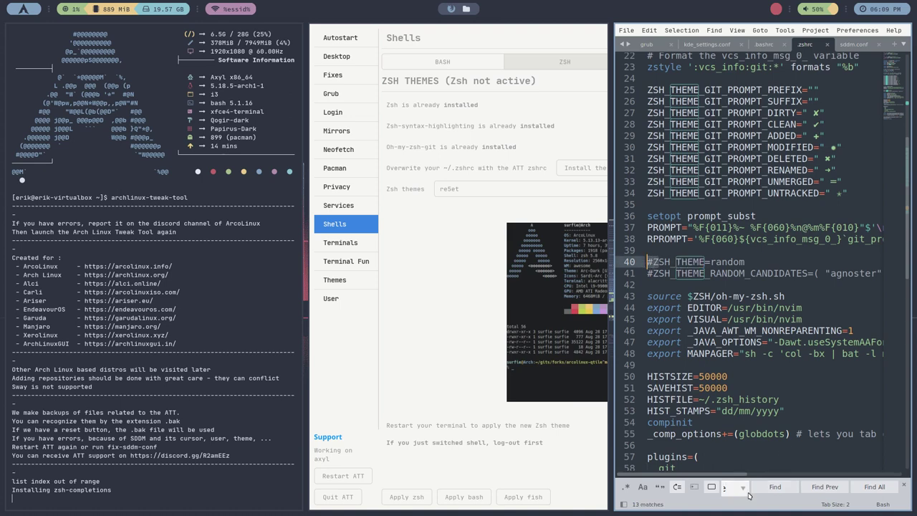
pyautogui.click(775, 487)
pyautogui.click(775, 487)
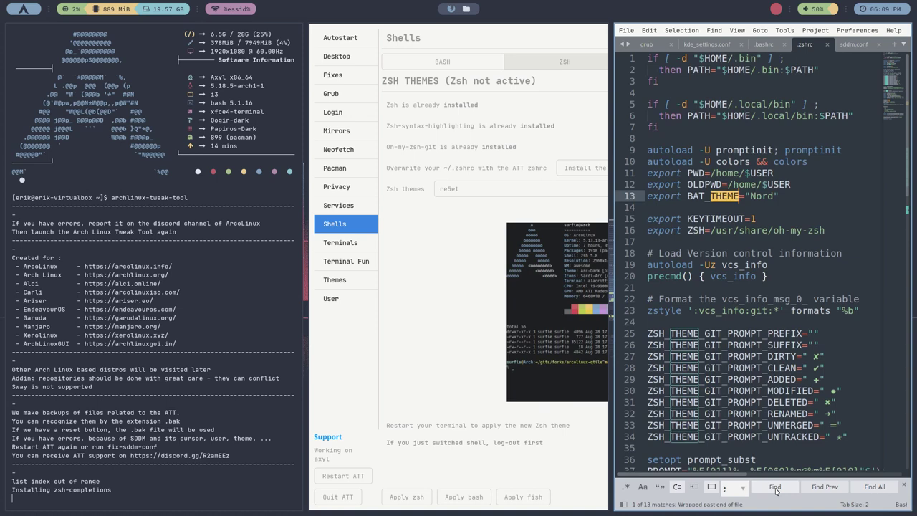
pyautogui.click(775, 487)
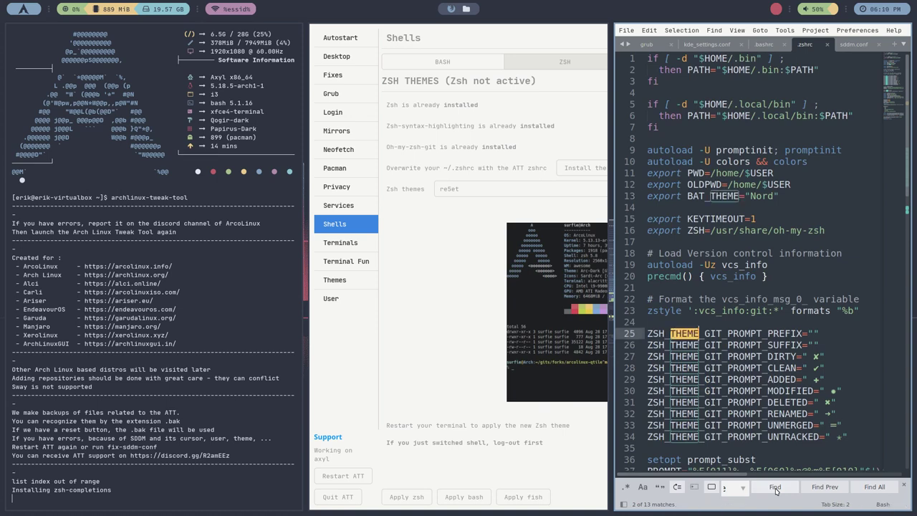
pyautogui.click(775, 487)
pyautogui.click(775, 487)
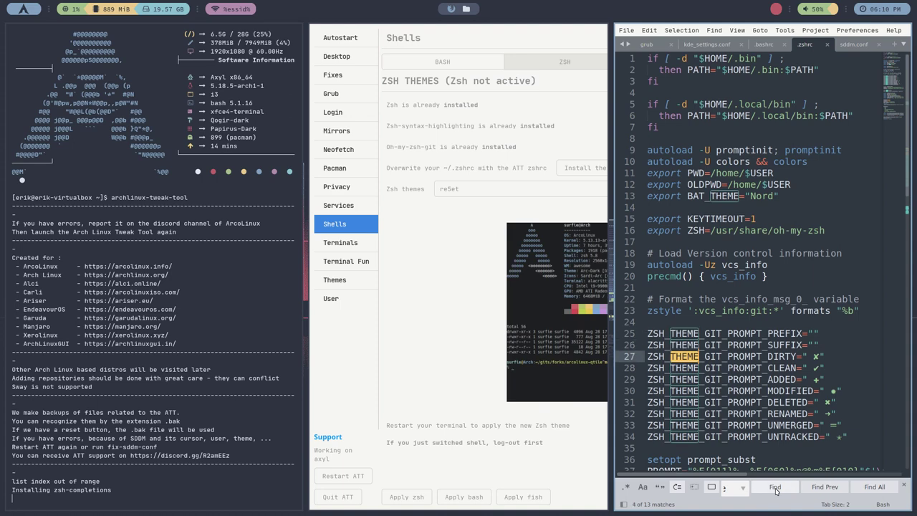
pyautogui.click(775, 487)
pyautogui.click(775, 487)
pyautogui.click(775, 487)
pyautogui.click(775, 487)
pyautogui.click(775, 487)
pyautogui.click(775, 487)
pyautogui.click(775, 487)
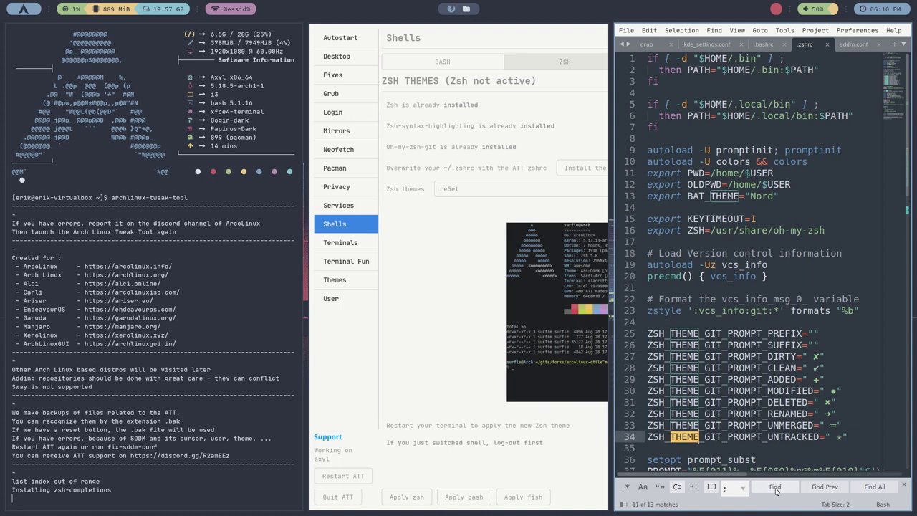
pyautogui.click(775, 487)
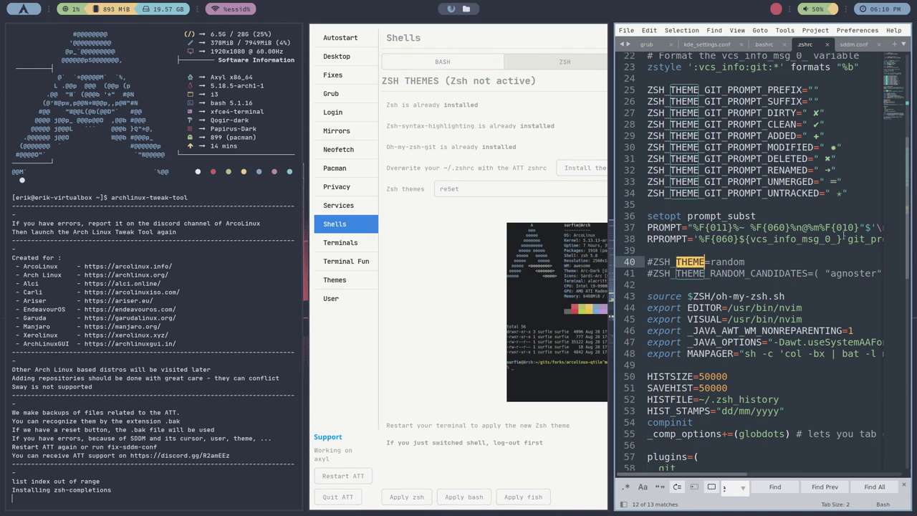
# Install the ATT zshrc configuration.
pyautogui.click(582, 174)
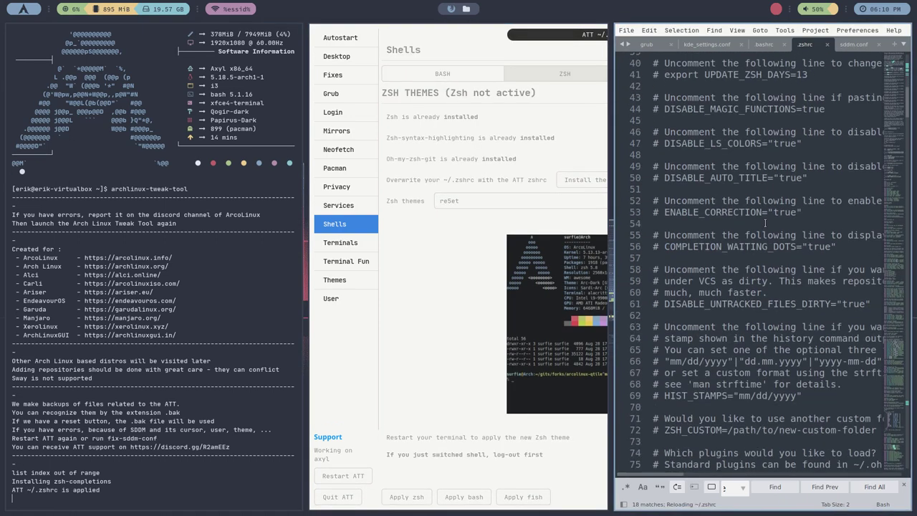
pyautogui.scroll(-20, 765, 223)
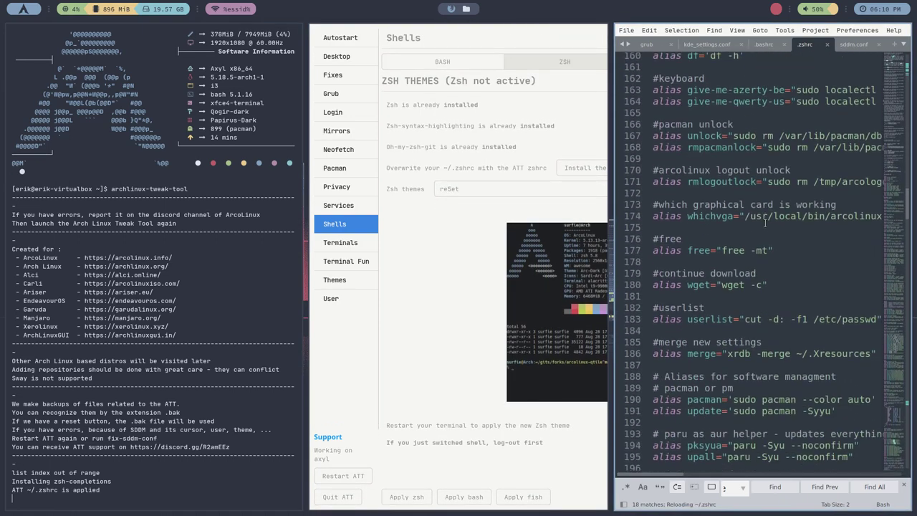
pyautogui.scroll(-3, 764, 222)
# Restore the original personal ~/.zshrc, toggling the tweak tool between fullscreen and tiled.
pyautogui.press('super+f')
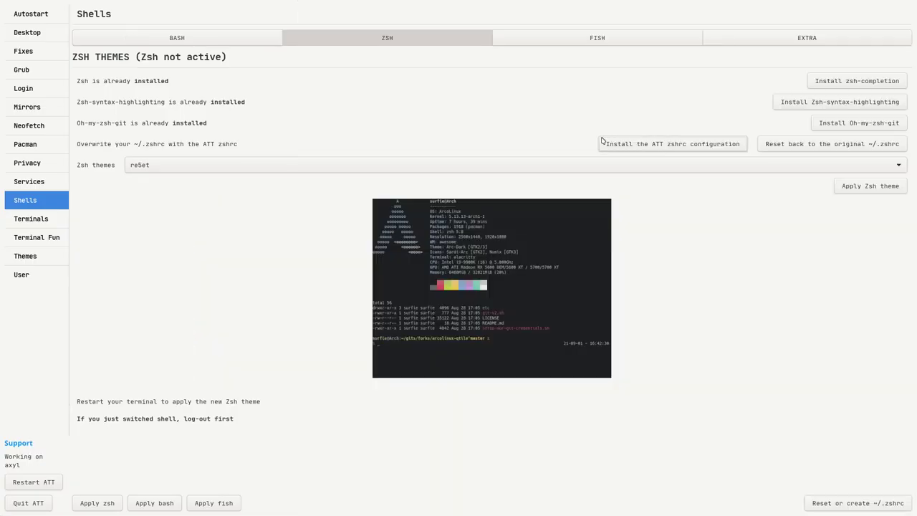
pyautogui.click(791, 144)
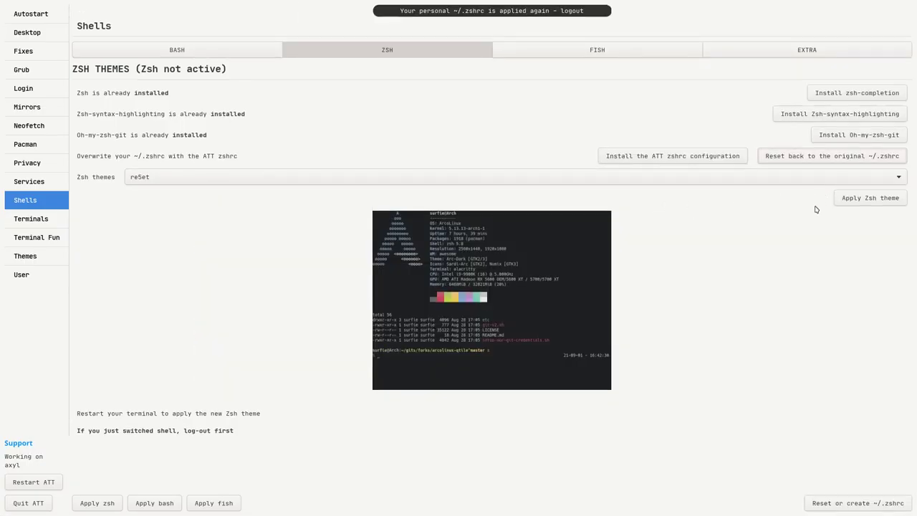
pyautogui.press('super+f')
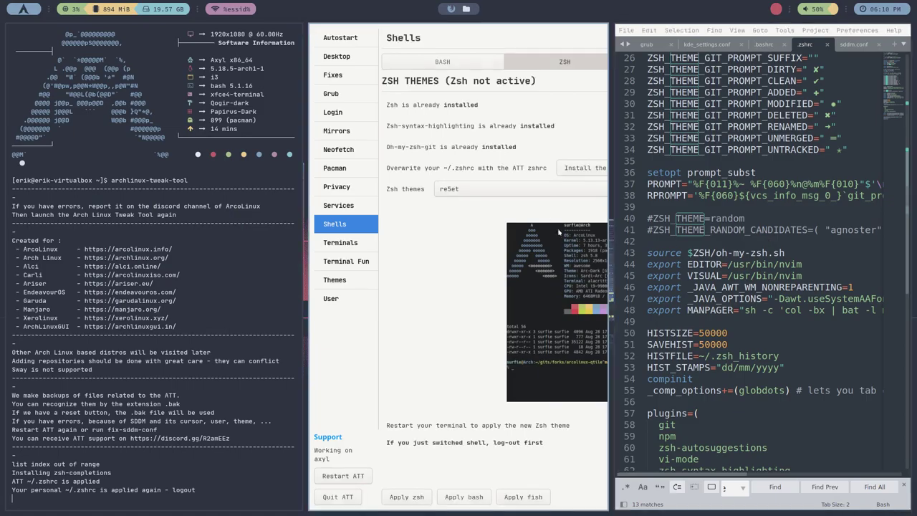
pyautogui.press('super+f')
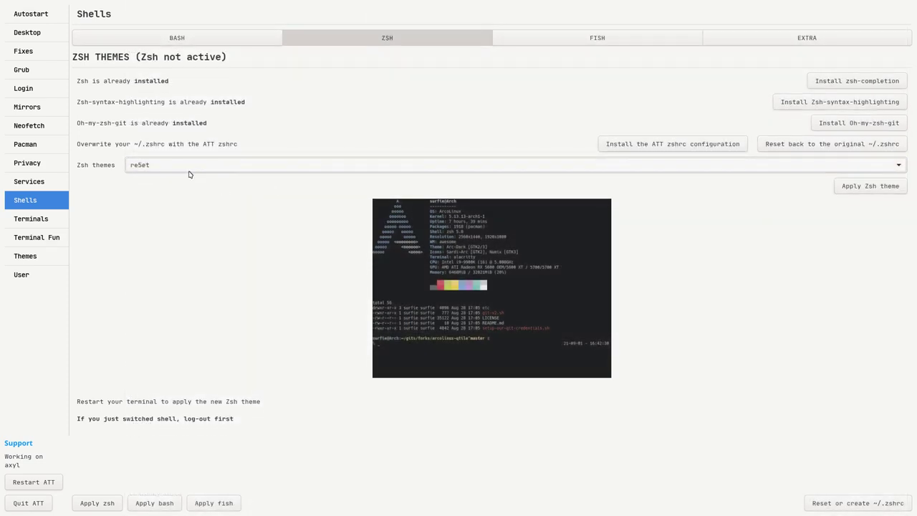
# Choose the rgm Zsh theme, apply it to ~/.zshrc, and re-tile the windows.
pyautogui.click(189, 169)
pyautogui.click(189, 193)
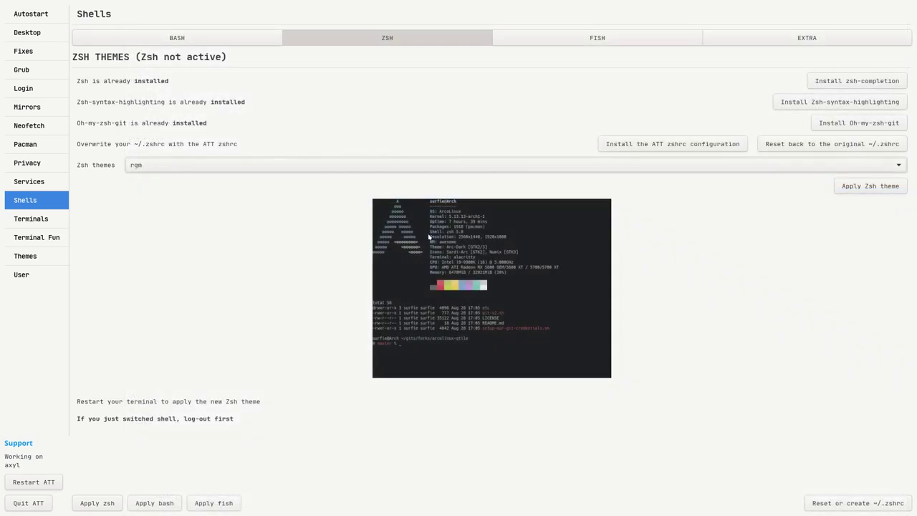
pyautogui.click(886, 192)
pyautogui.press('super+f')
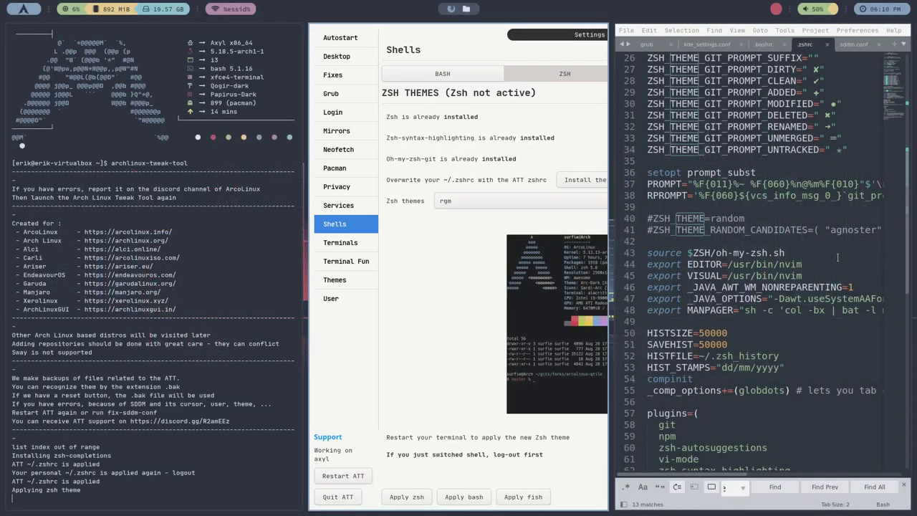
# Inspect the ZSH_THEME line showing rgm in the editor.
pyautogui.scroll(8, 812, 301)
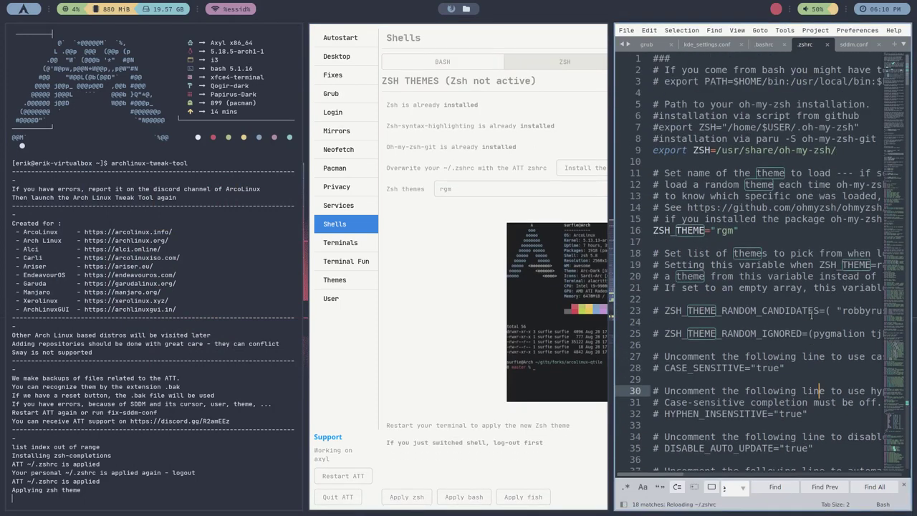
pyautogui.doubleClick(724, 230)
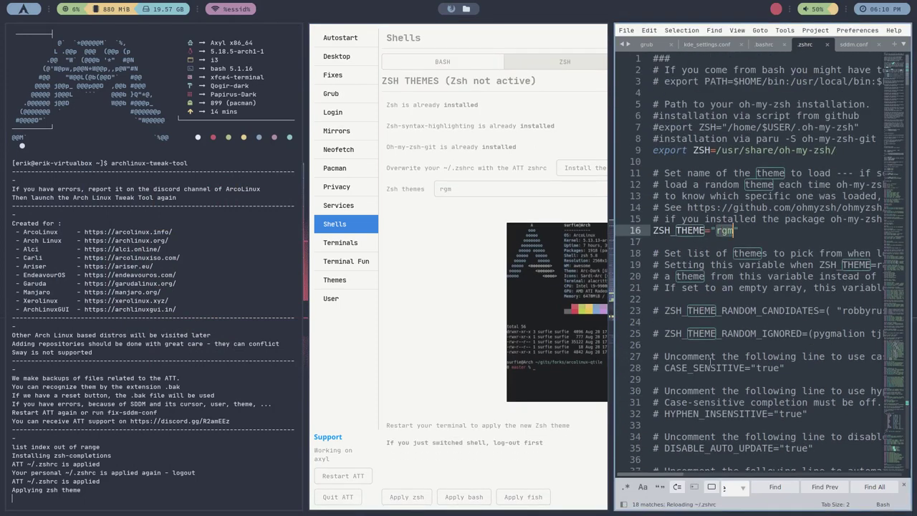
pyautogui.click(716, 230)
pyautogui.click(645, 230)
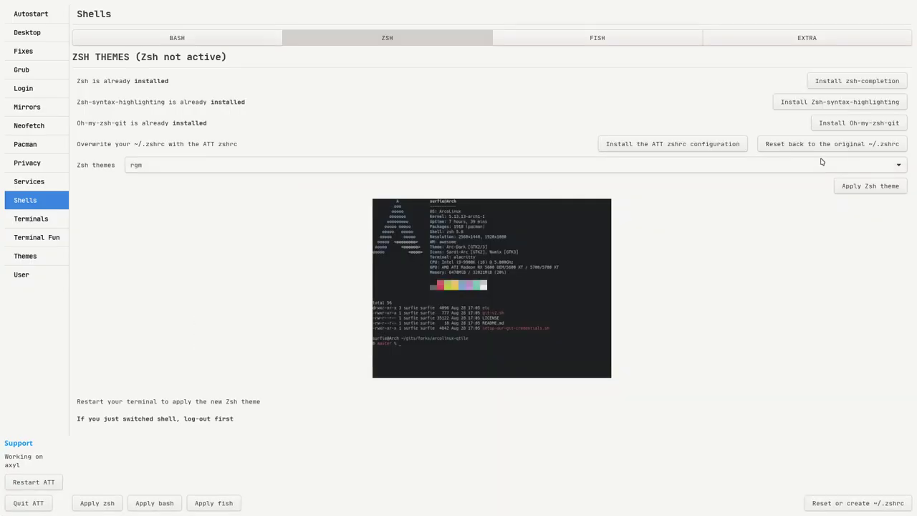
# Restore the original ~/.zshrc and apply the rgm theme again.
pyautogui.click(856, 144)
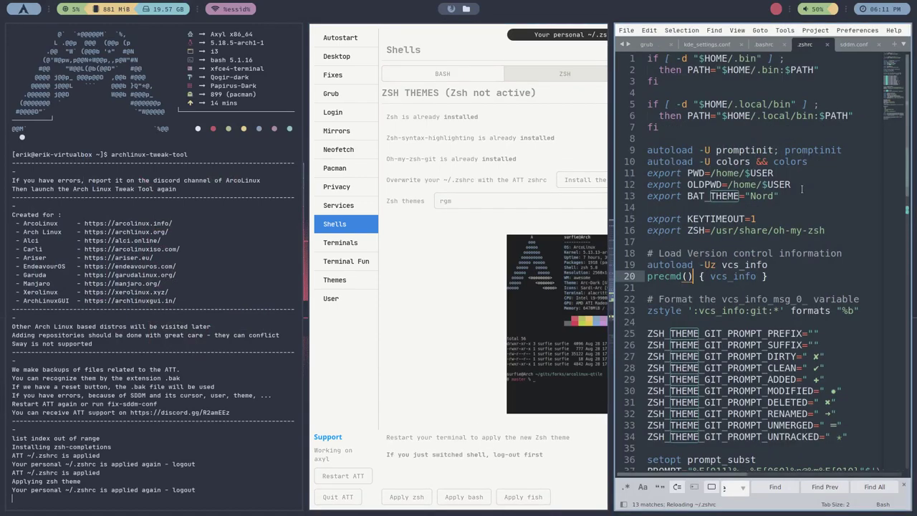
pyautogui.click(485, 191)
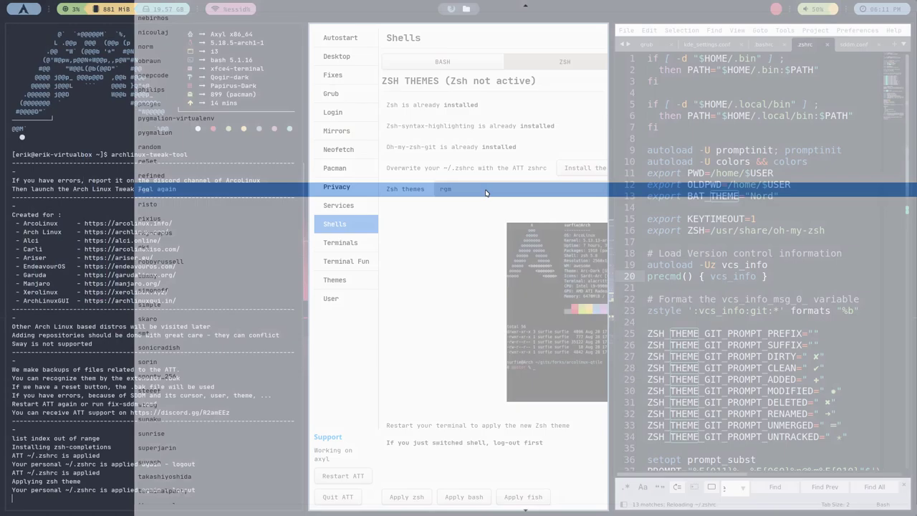
pyautogui.click(484, 191)
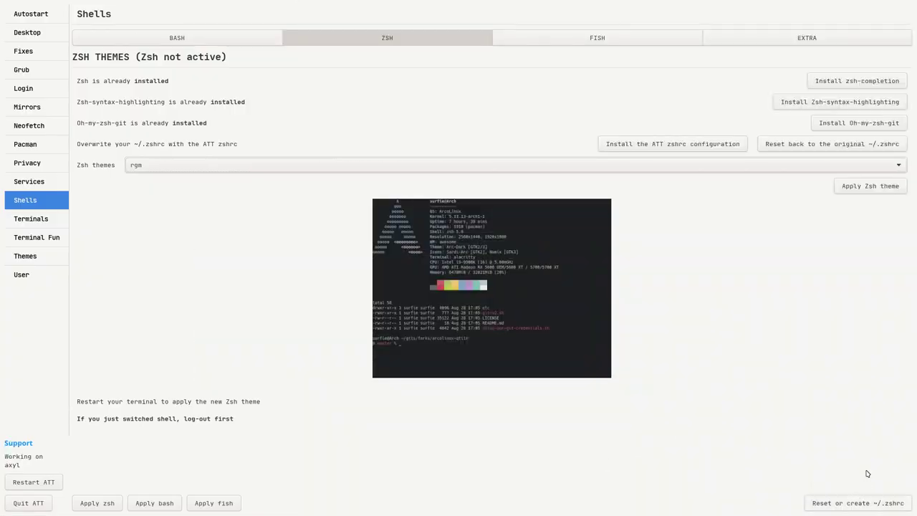
pyautogui.click(886, 187)
# Compare line 40's ZSH_THEME="rgm" with the old #ZSH_THEME=random line using undo and redo.
pyautogui.press('super+f')
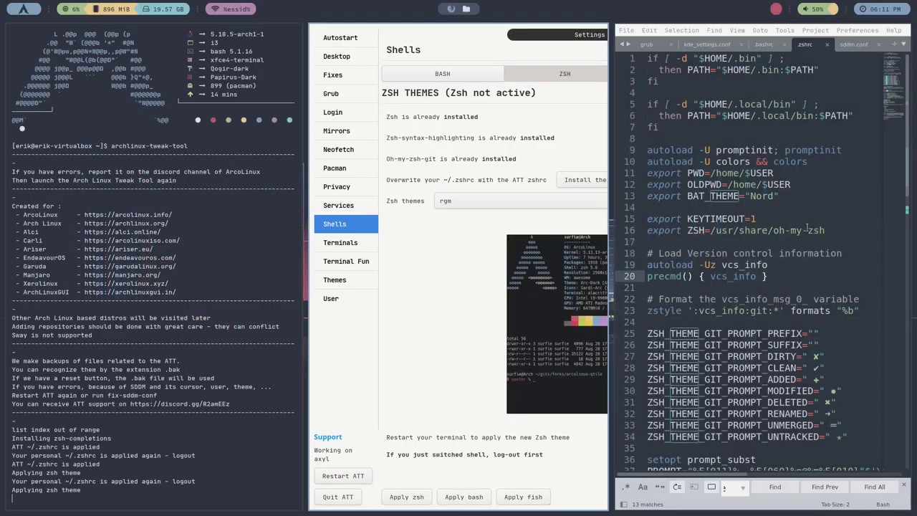
pyautogui.scroll(-5, 775, 236)
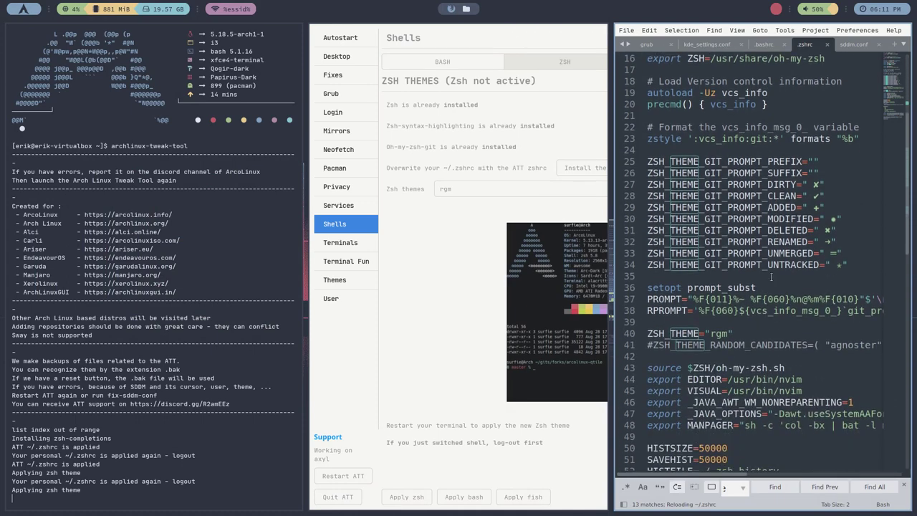
pyautogui.moveTo(732, 333); pyautogui.dragTo(646, 333)
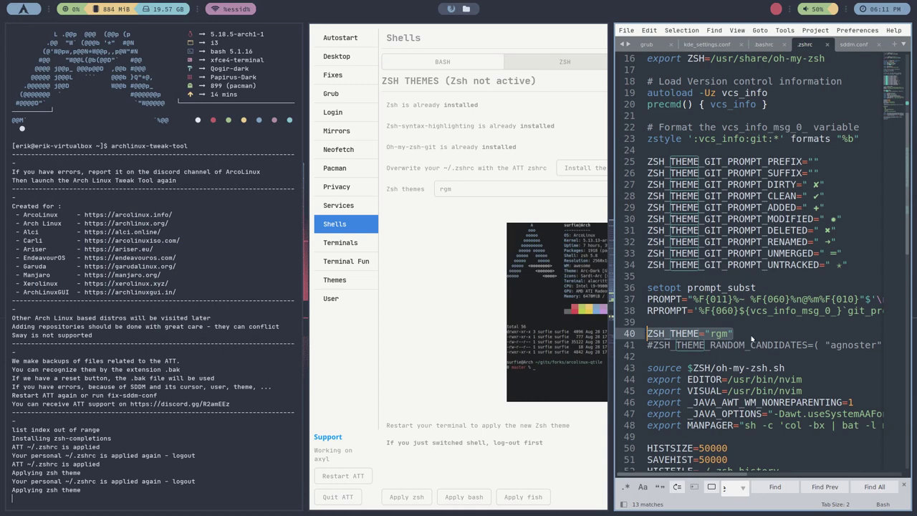
pyautogui.click(645, 344)
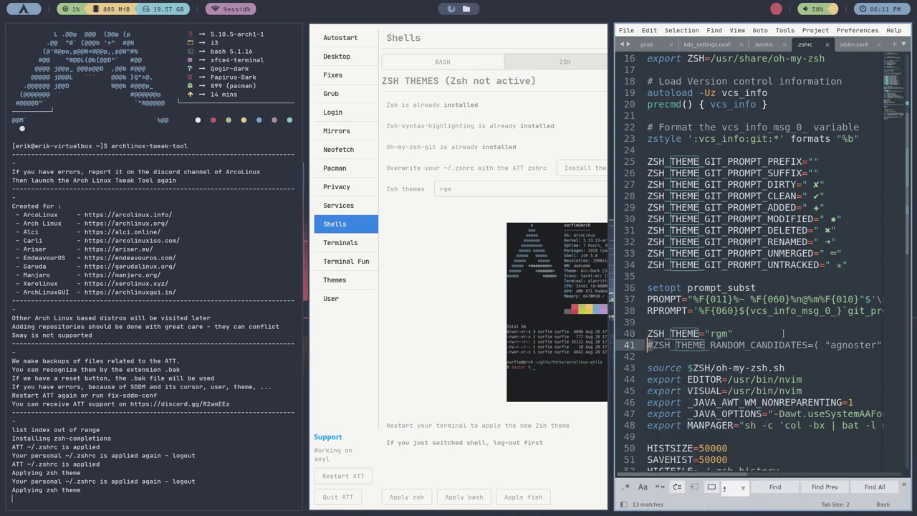
pyautogui.hotkey('ctrl', 'z')
pyautogui.hotkey('ctrl', 'z')
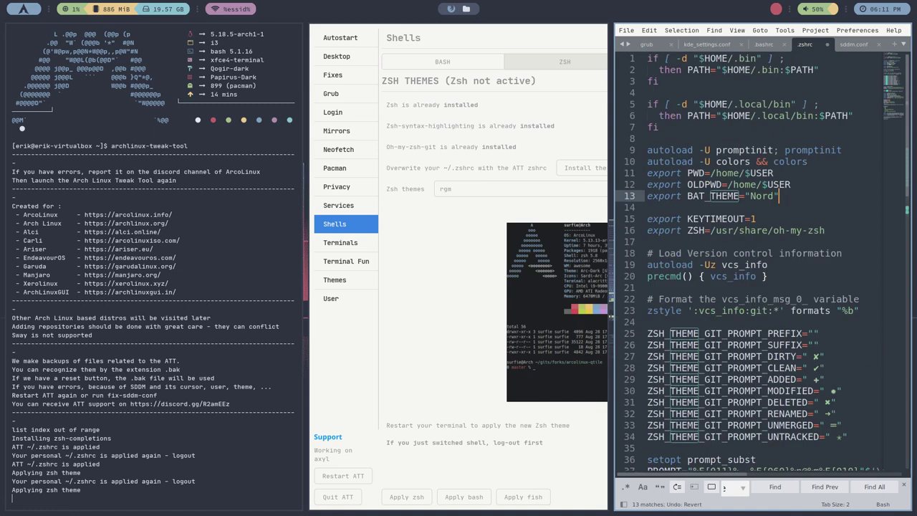
pyautogui.scroll(-6, 759, 265)
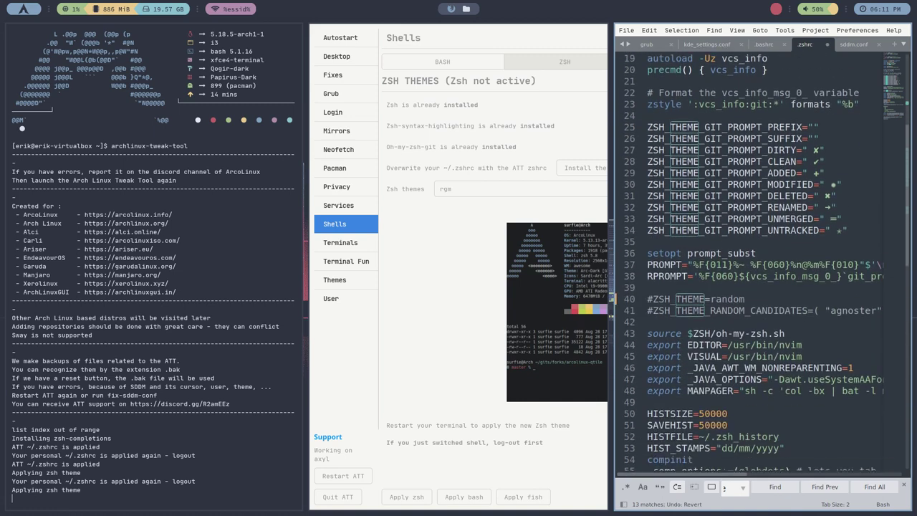
pyautogui.moveTo(744, 298); pyautogui.dragTo(647, 299)
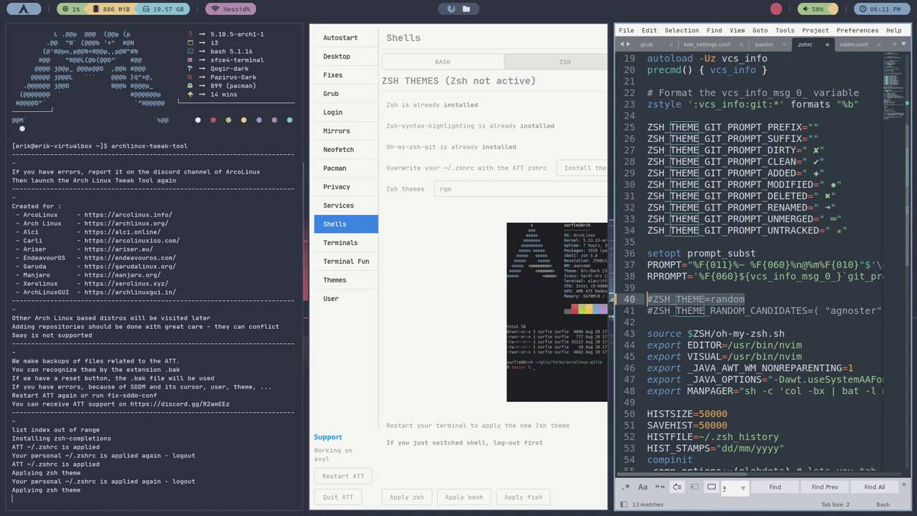
pyautogui.hotkey('ctrl', 'z')
# Choose risto in the Zsh themes list.
pyautogui.scroll(-6, 721, 356)
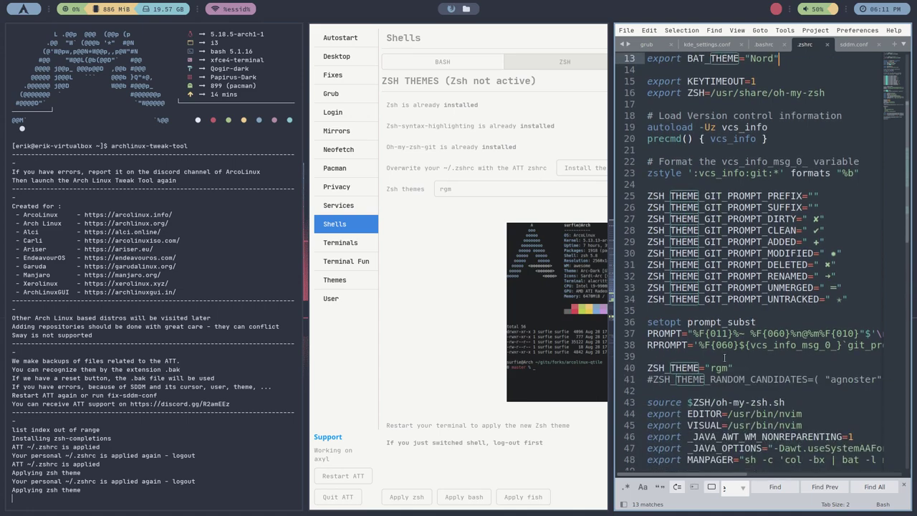
pyautogui.click(500, 196)
pyautogui.click(504, 201)
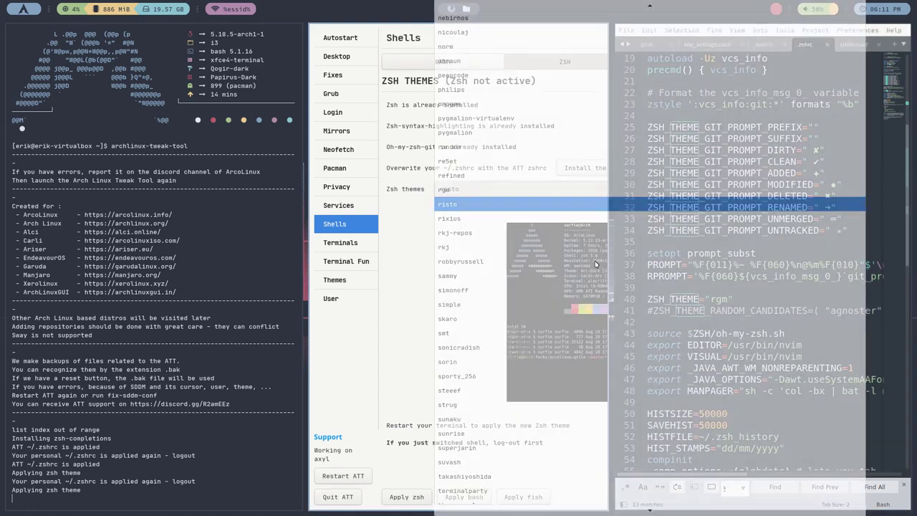
# Apply the risto theme, confirm line 40 reads ZSH_THEME="risto", then stack windows with ATT in front.
pyautogui.press('super+f')
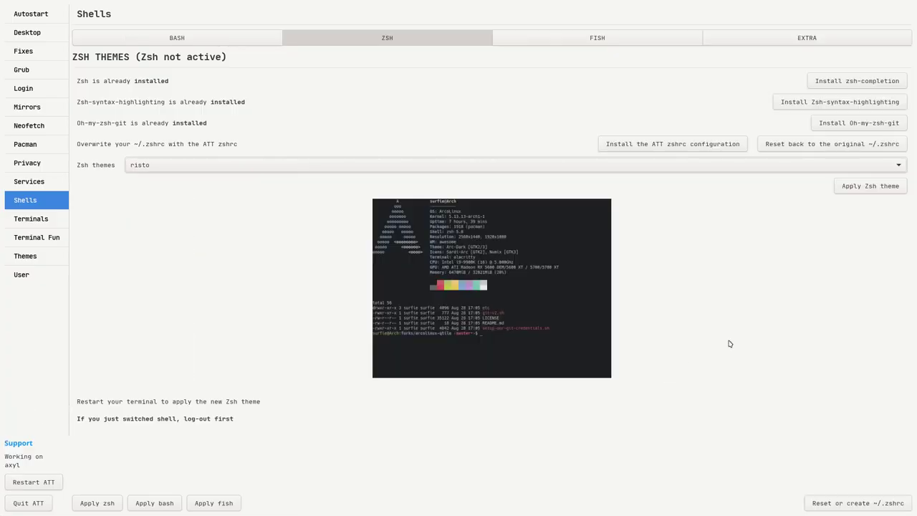
pyautogui.click(875, 191)
pyautogui.press('super+f')
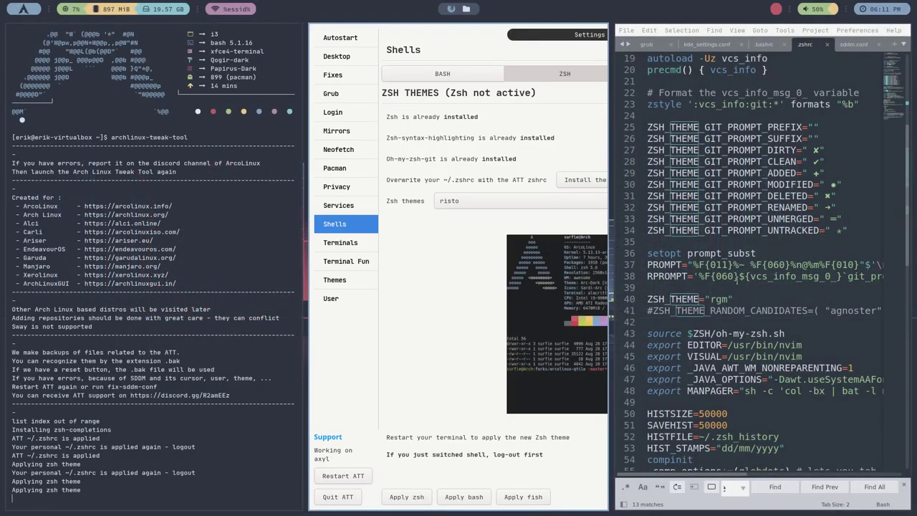
pyautogui.click(742, 300)
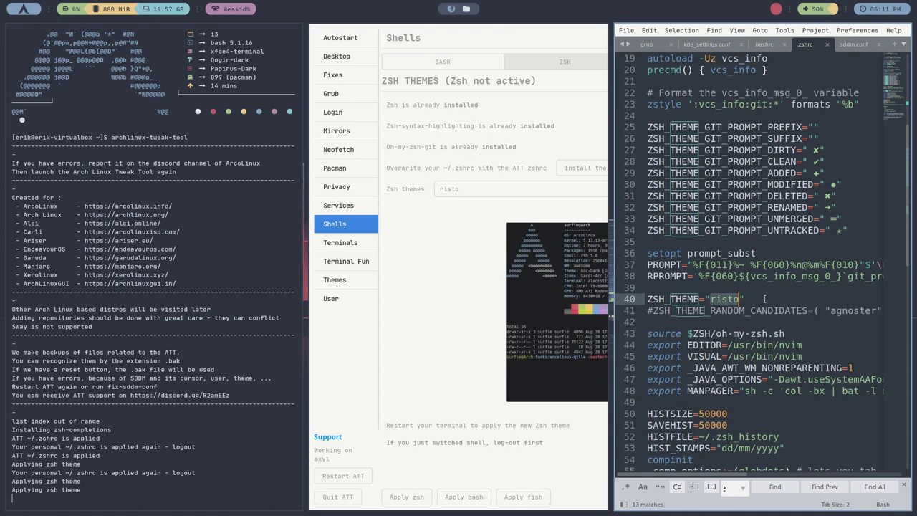
pyautogui.scroll(-10, 697, 333)
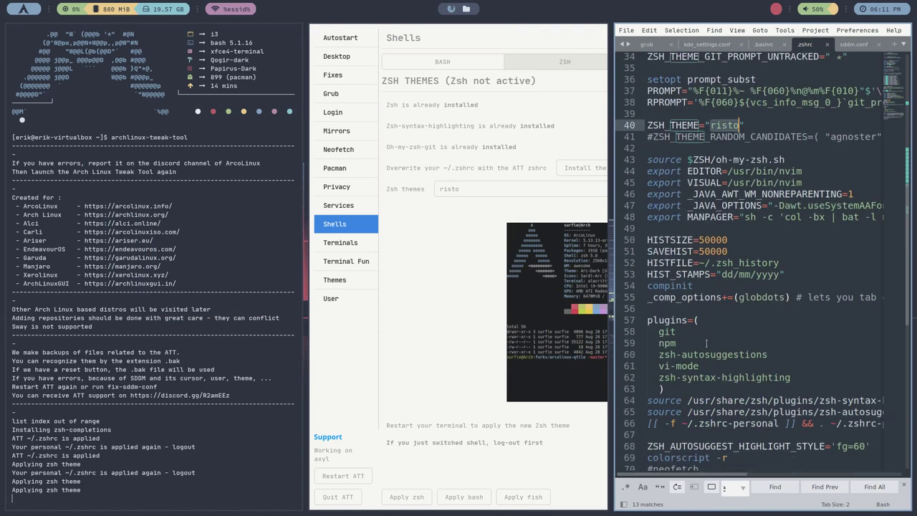
pyautogui.scroll(16, 705, 343)
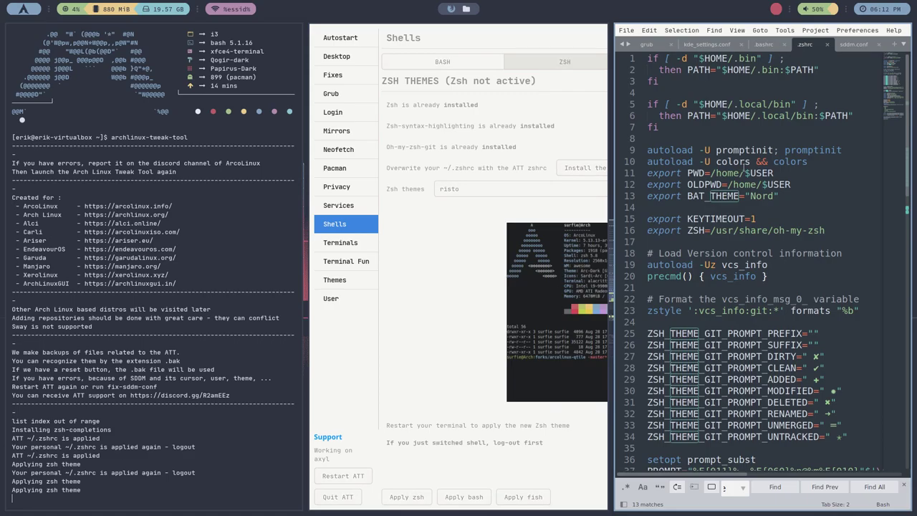
pyautogui.press('super+s')
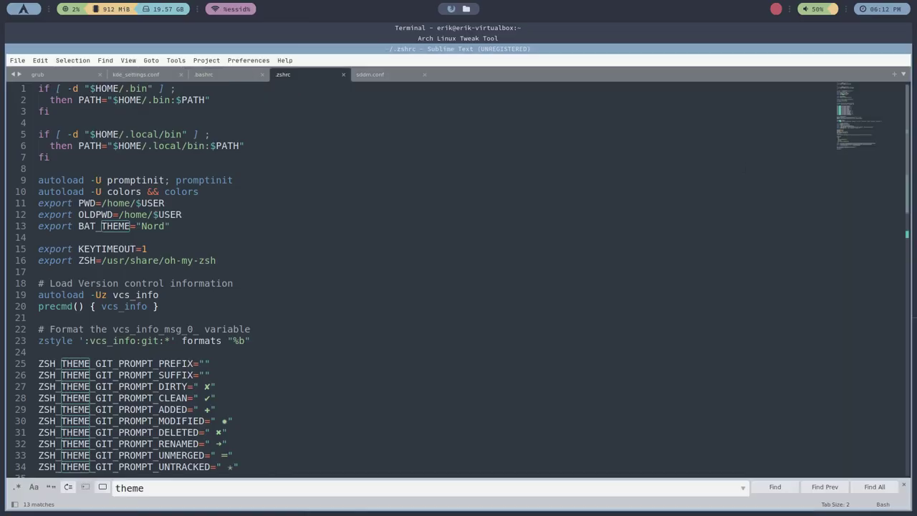
pyautogui.press('super+Up')
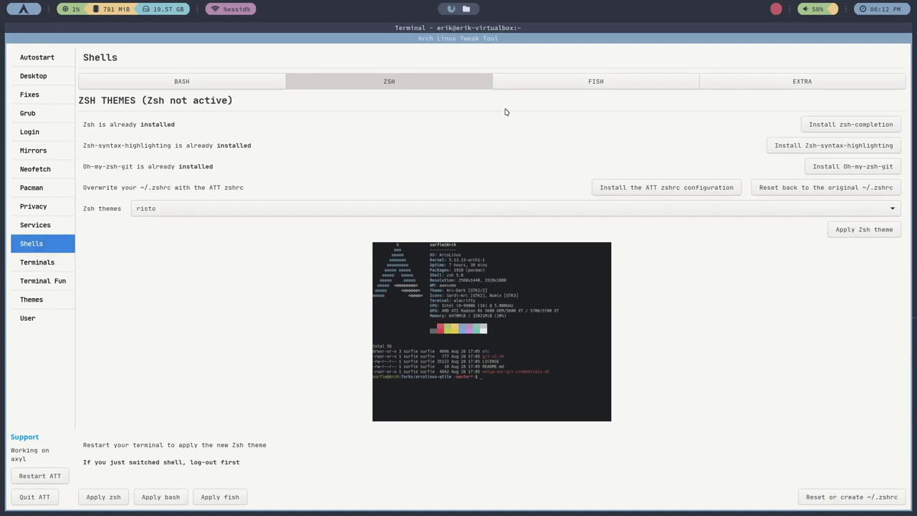
# Install only Fish, restart ATT, and reopen the Shells > FISH tab.
pyautogui.click(557, 86)
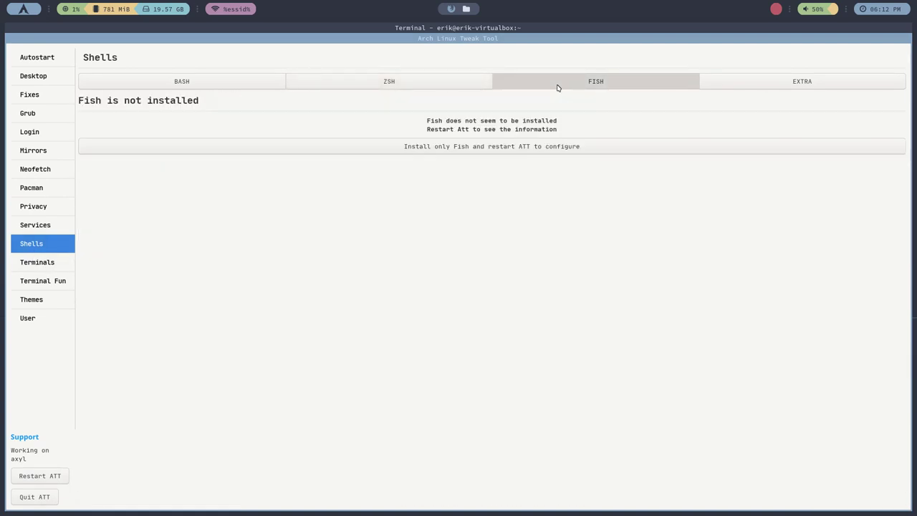
pyautogui.click(513, 146)
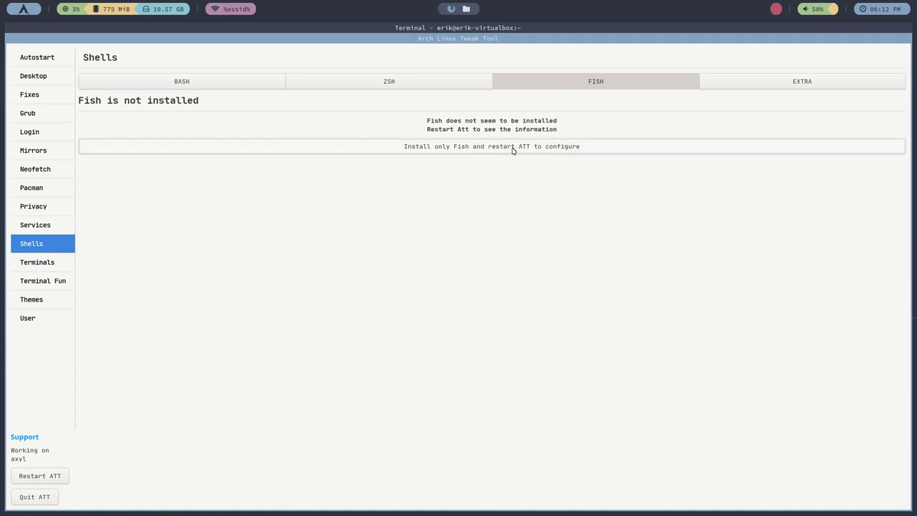
pyautogui.click(62, 476)
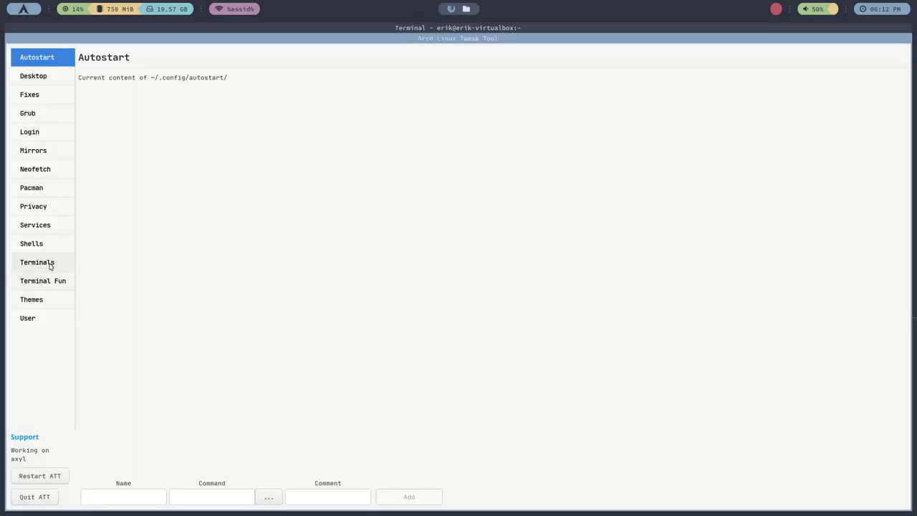
pyautogui.click(72, 243)
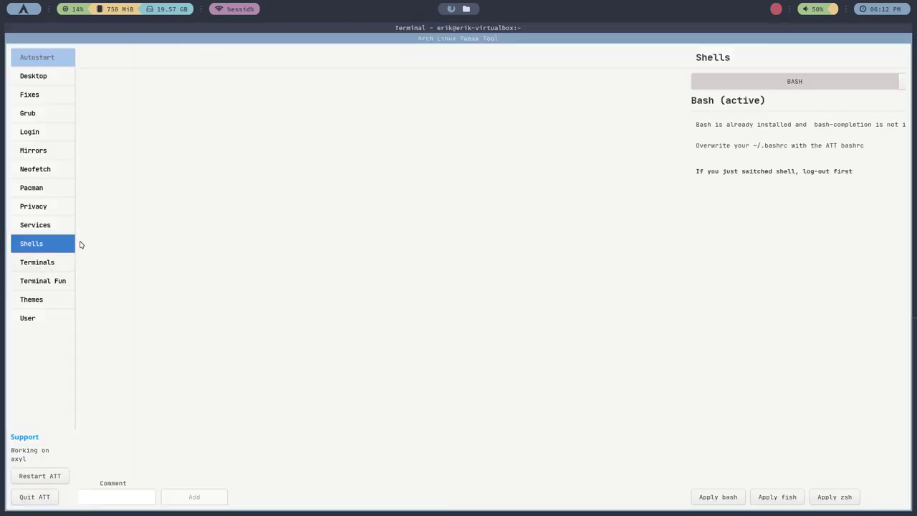
pyautogui.click(628, 80)
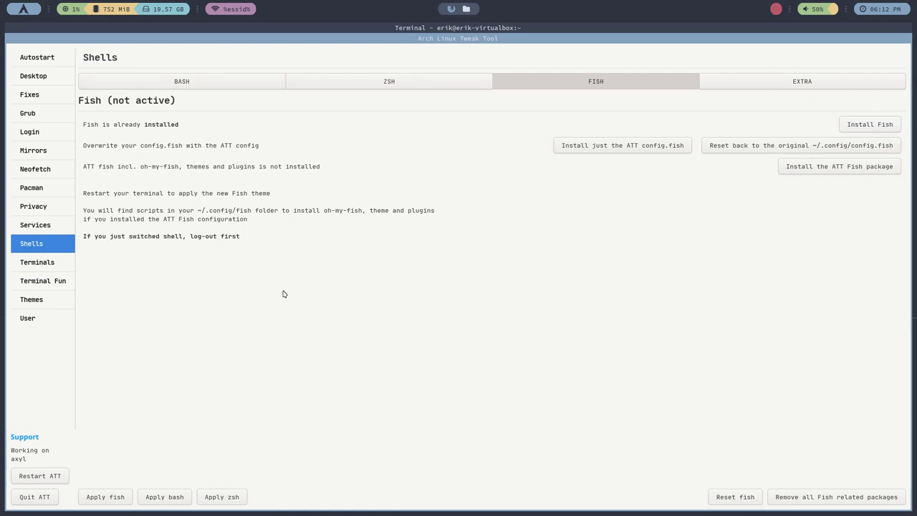
# Open and close a terminal, then show the home folder in the file manager.
pyautogui.press('super+Return')
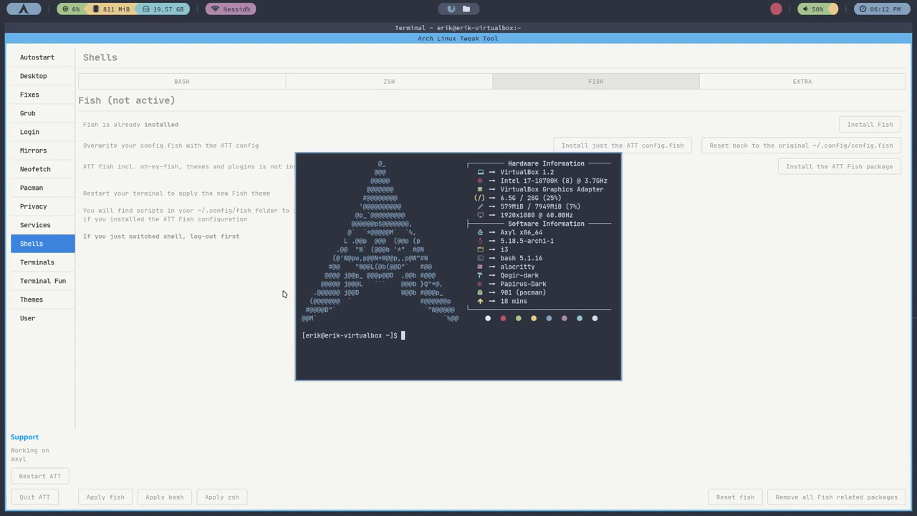
pyautogui.press('super+q')
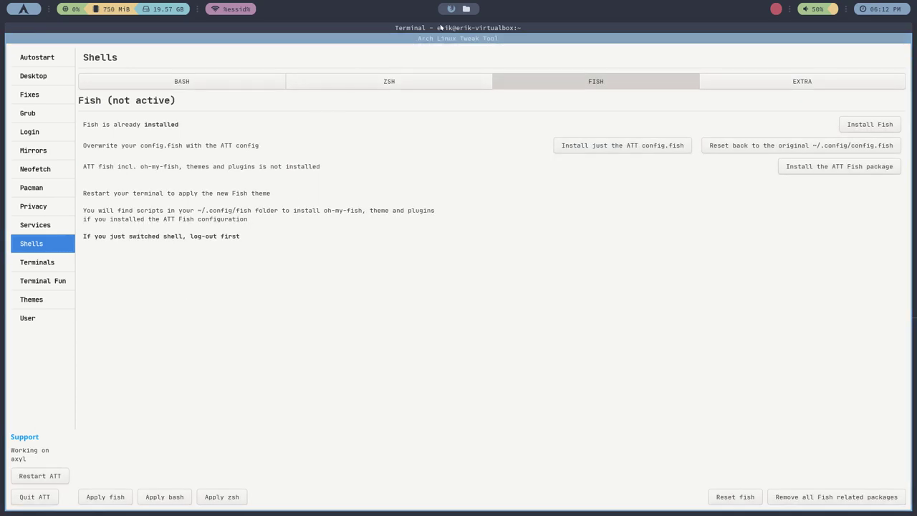
pyautogui.click(465, 9)
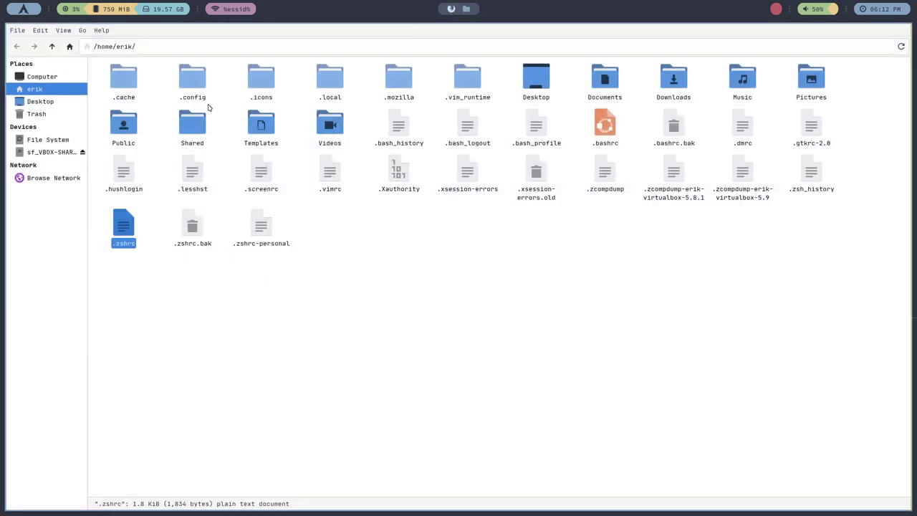
# Browse to the home .config folder, then bring the tweak tool's Fish tab back to front.
pyautogui.doubleClick(180, 87)
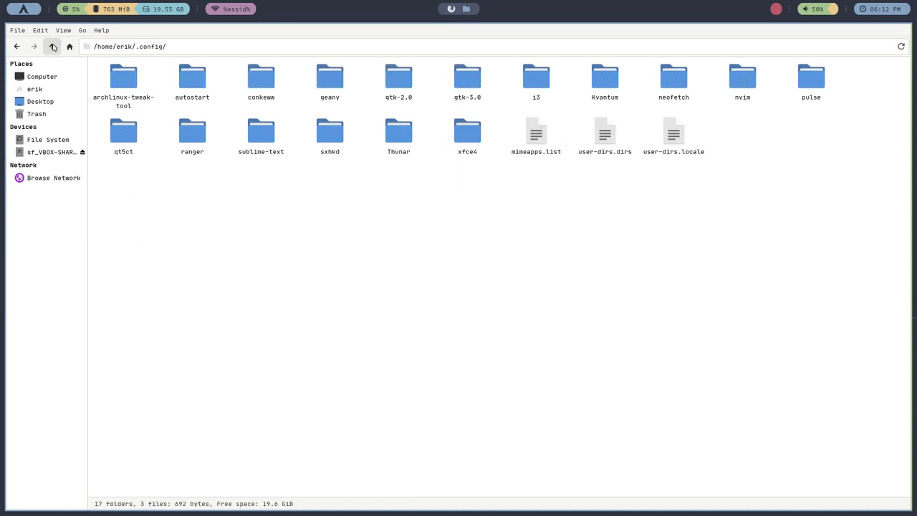
pyautogui.click(52, 45)
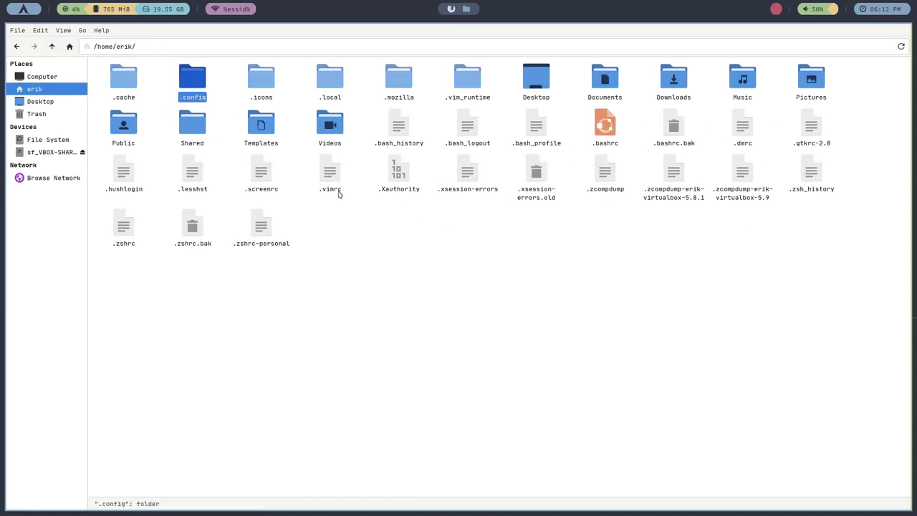
pyautogui.doubleClick(200, 84)
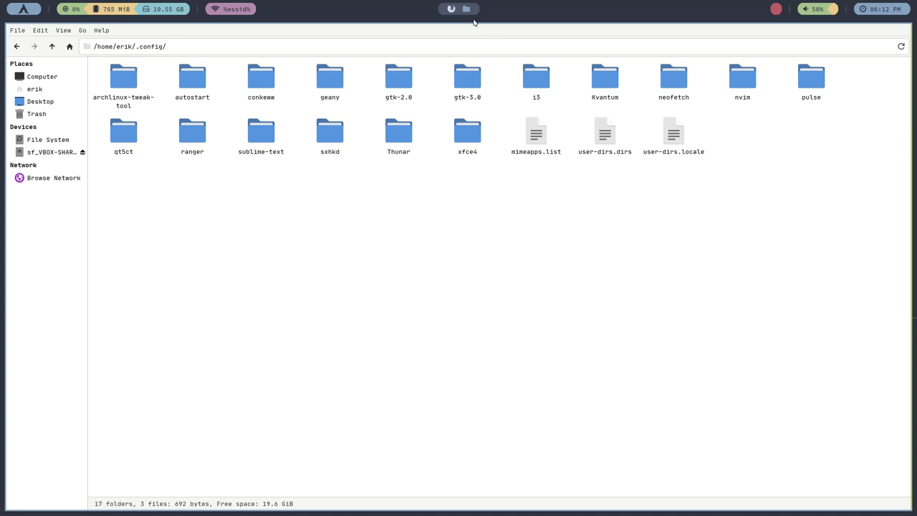
pyautogui.click(450, 8)
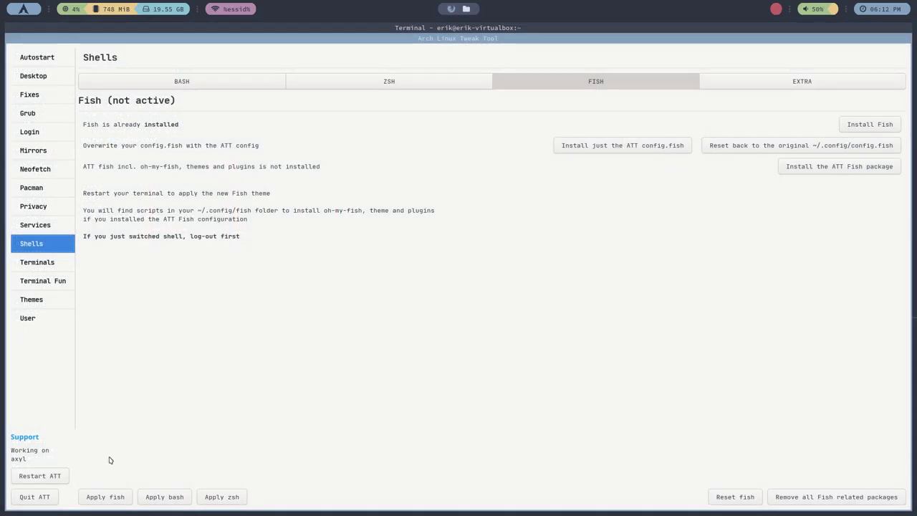
# Apply fish as the login shell, quit the tweak tool, and log out.
pyautogui.click(111, 498)
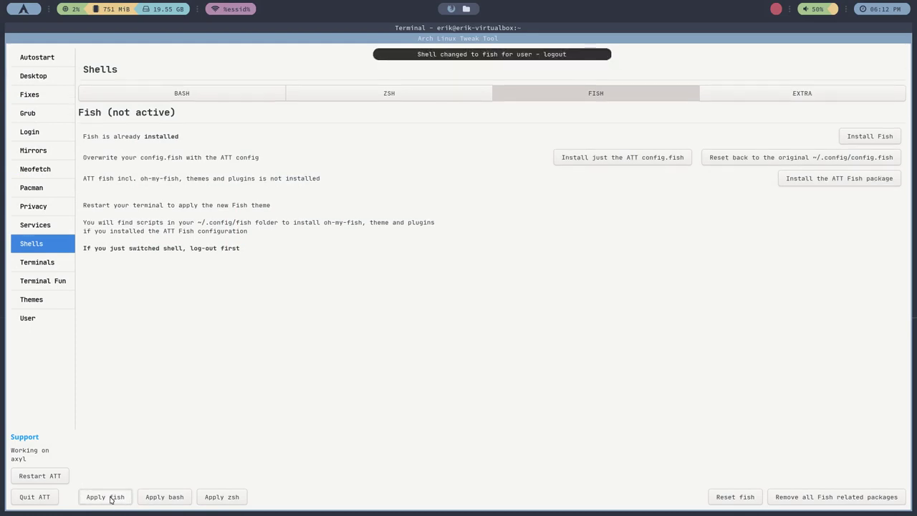
pyautogui.click(37, 498)
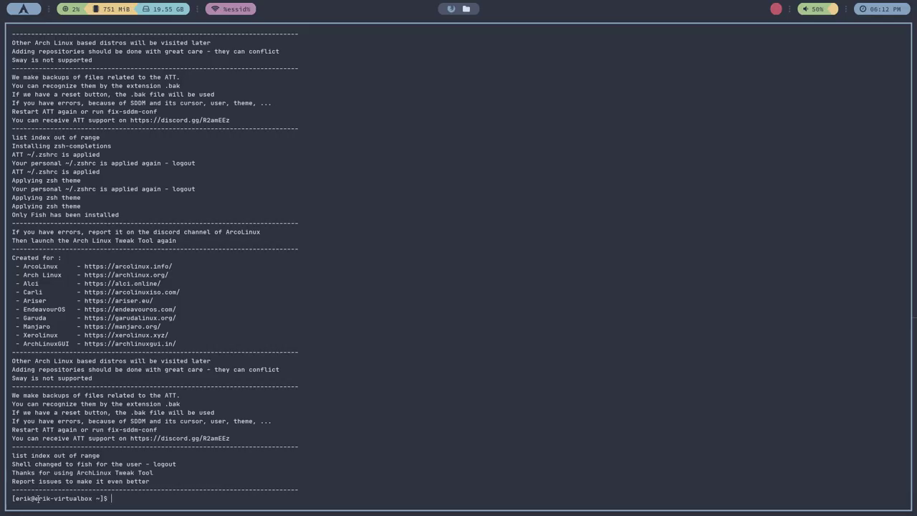
pyautogui.press('super+x')
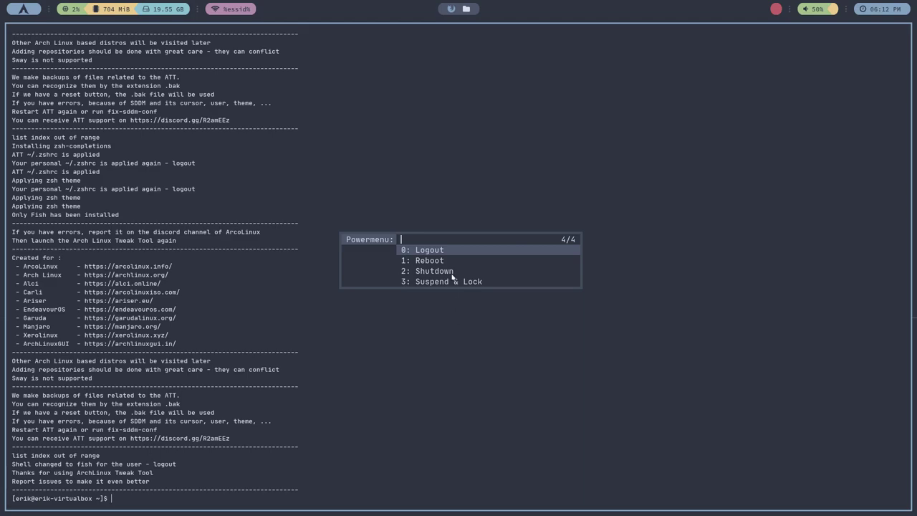
pyautogui.click(430, 250)
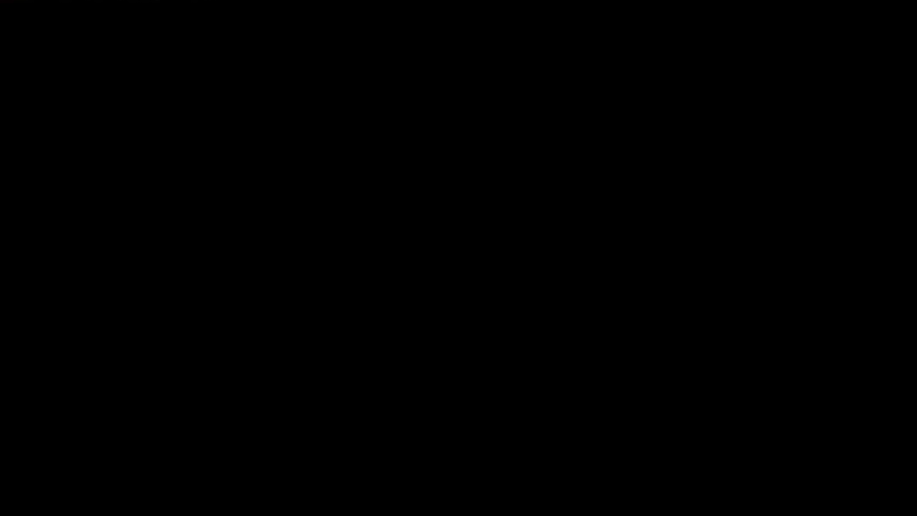
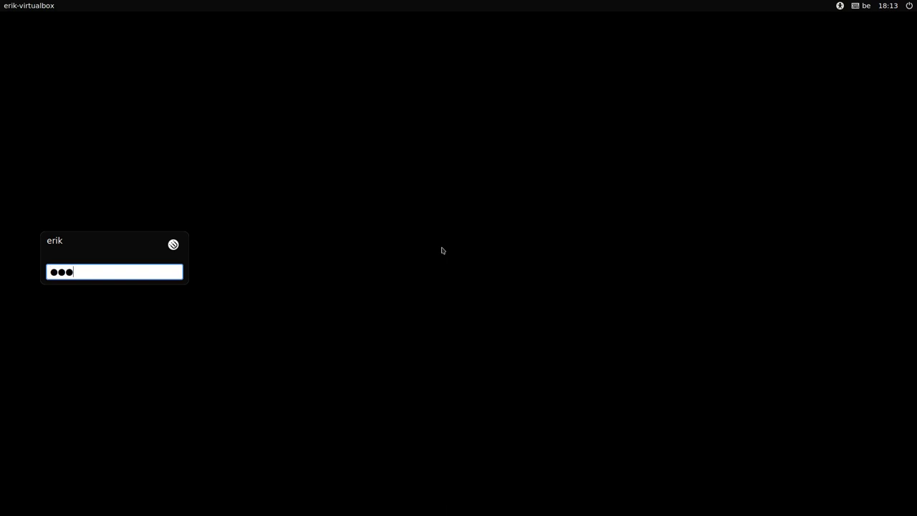
# Log back in with the account password and open a fresh fish terminal.
pyautogui.press('Return')
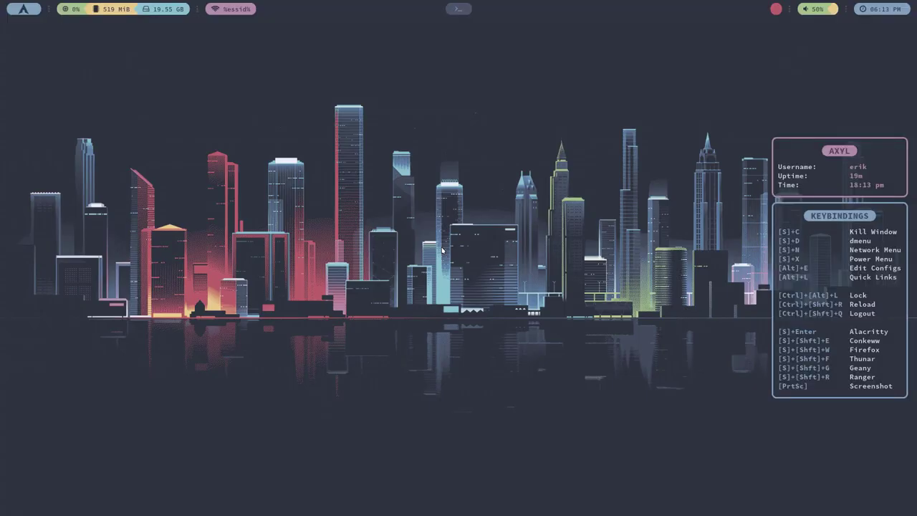
pyautogui.press('super+Return')
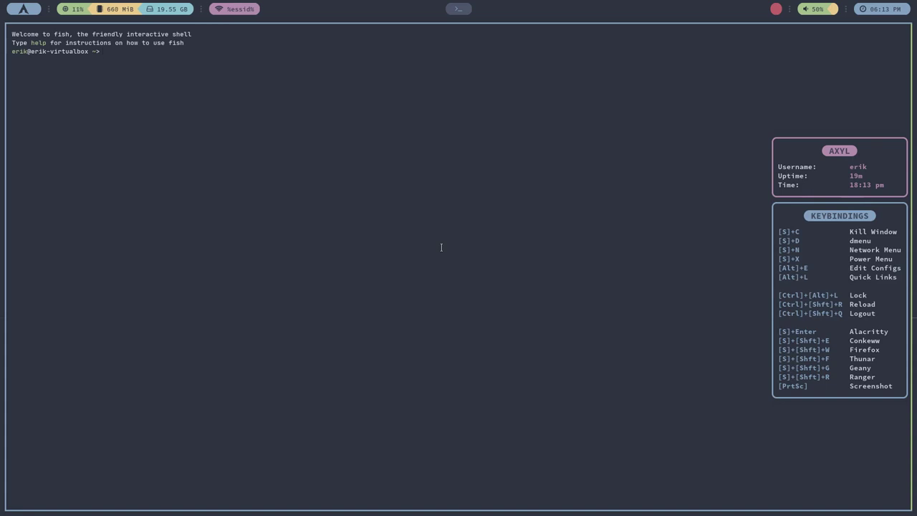
# Browse the fish help documentation, then launch archlinux-tweak-tool and authenticate with the password.
pyautogui.write('hel')
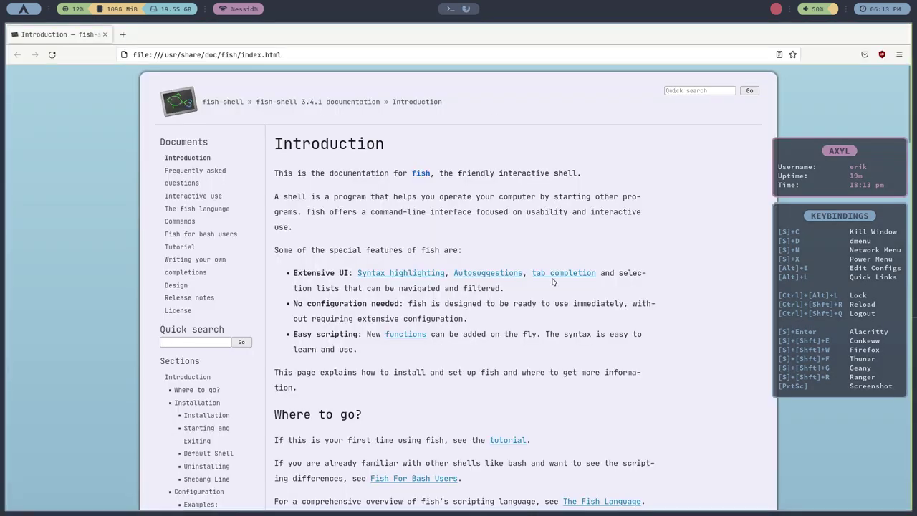
pyautogui.scroll(-20, 552, 281)
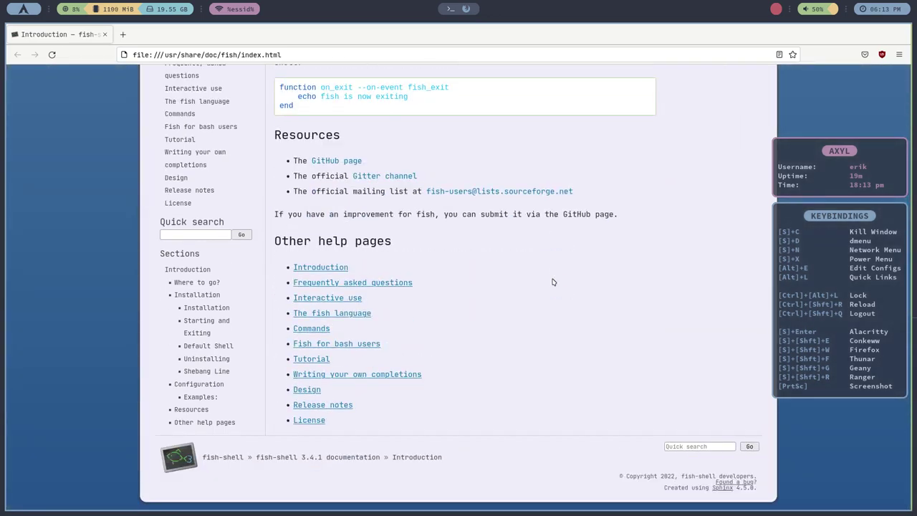
pyautogui.press('super+c')
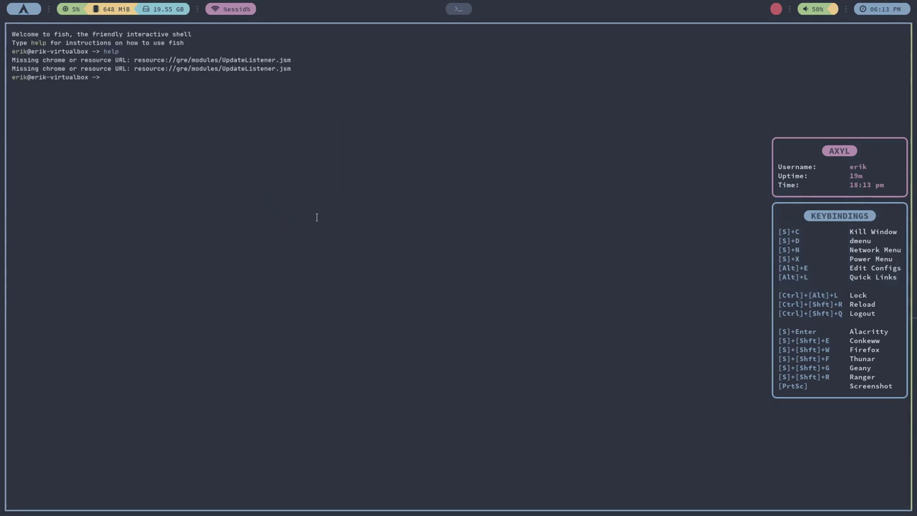
pyautogui.write('archl')
pyautogui.press('Tab')
pyautogui.press('Return')
pyautogui.write('****')
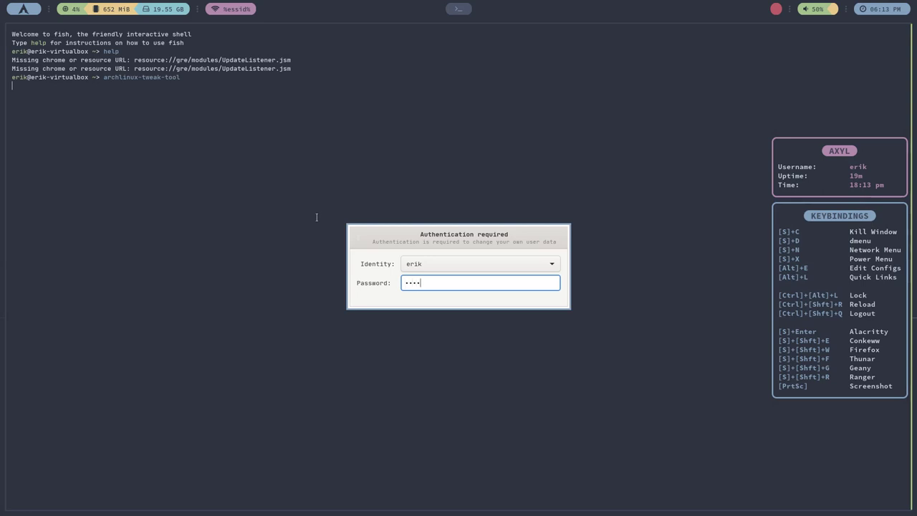
pyautogui.press('Return')
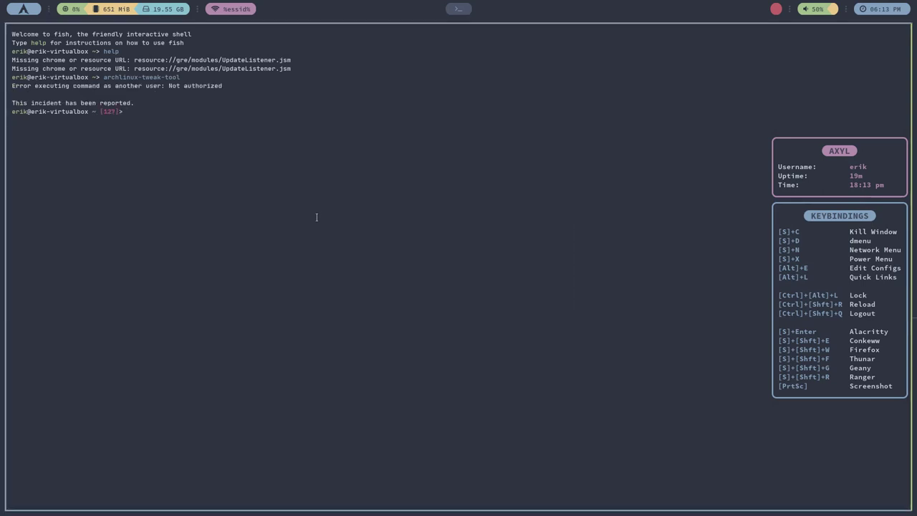
# Run neofetch and highlight the fish 3.4.1 shell entry in its output.
pyautogui.write('neofetch')
pyautogui.press('Return')
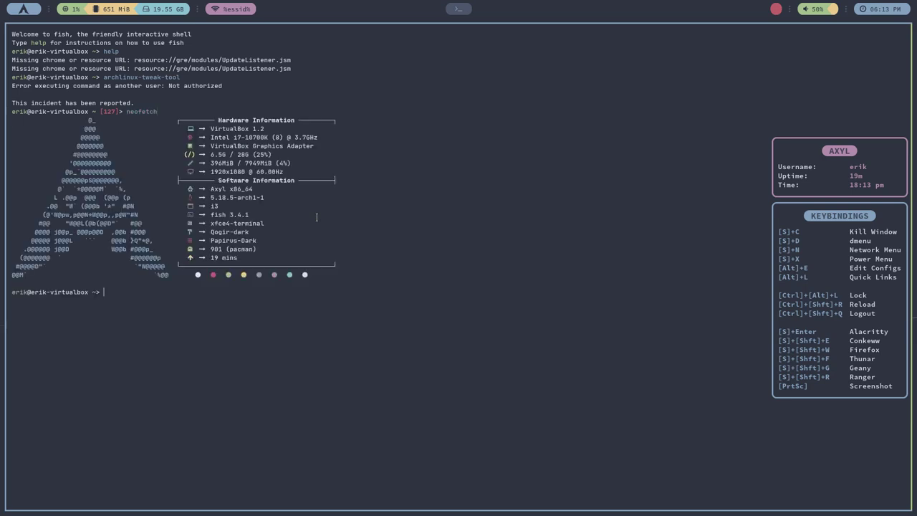
pyautogui.doubleClick(222, 214)
# Relaunch archlinux-tweak-tool from the terminal and confirm the authentication password.
pyautogui.press('Right')
pyautogui.press('Return')
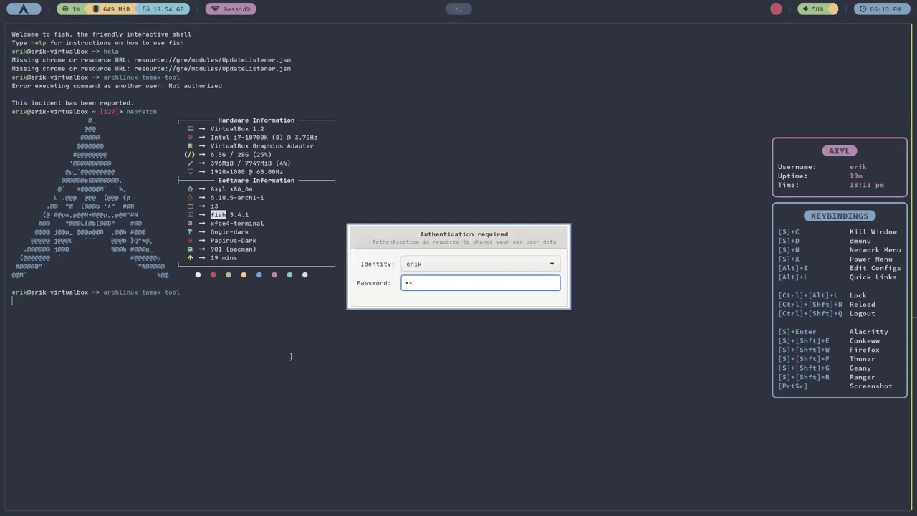
pyautogui.press('Return')
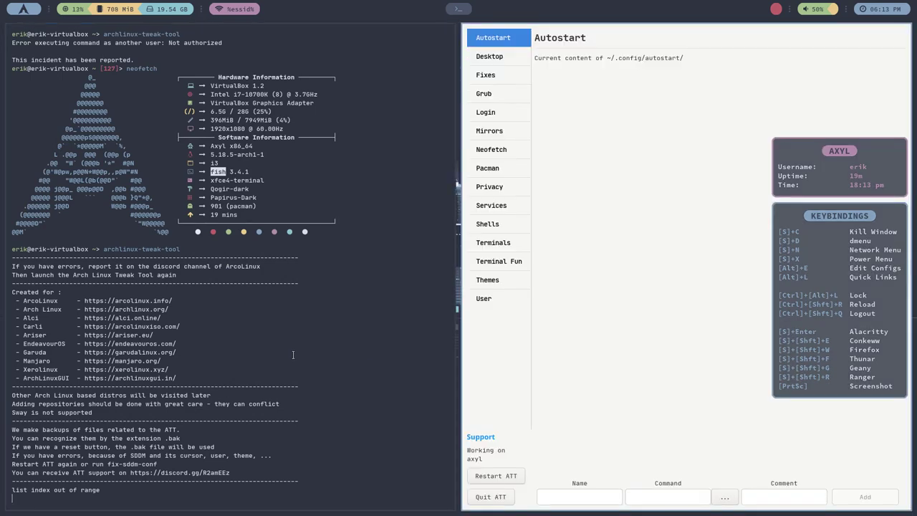
# On the full-screen Shells > FISH tab, install the ATT config.fish and the ATT Fish package.
pyautogui.click(509, 224)
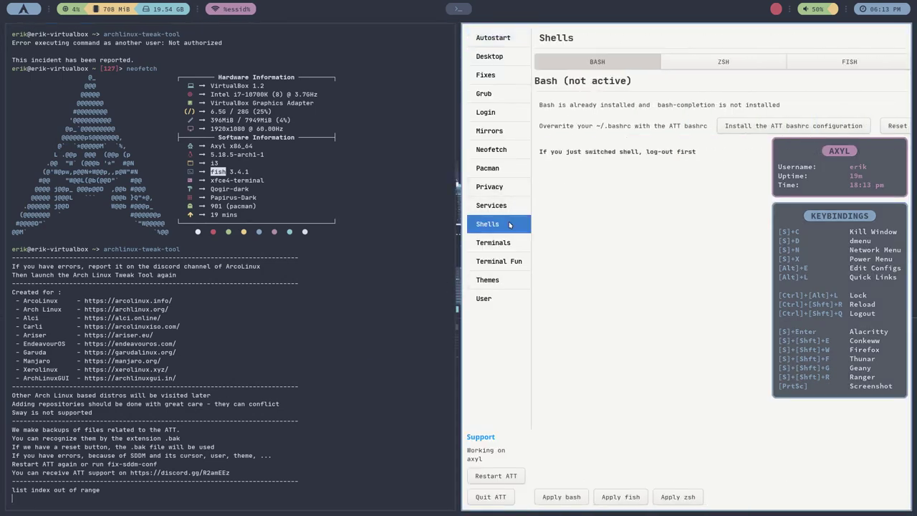
pyautogui.press('super+f')
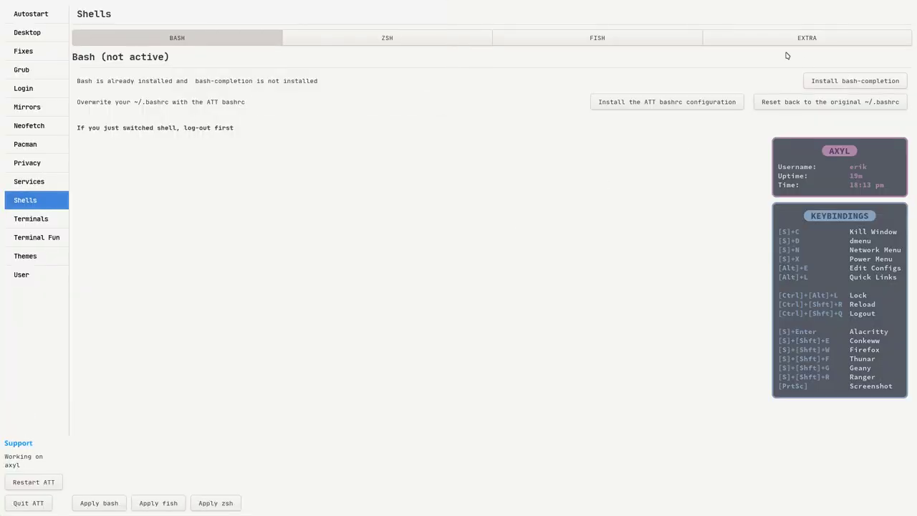
pyautogui.click(634, 40)
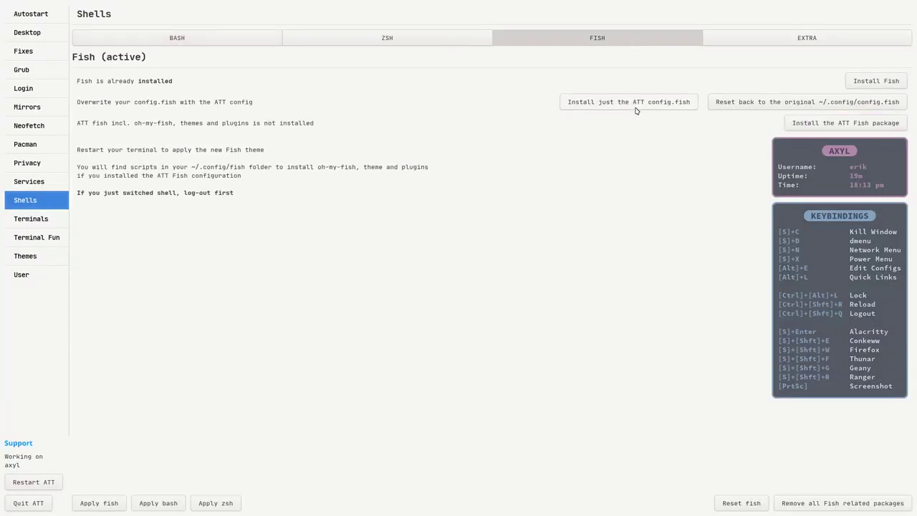
pyautogui.click(673, 105)
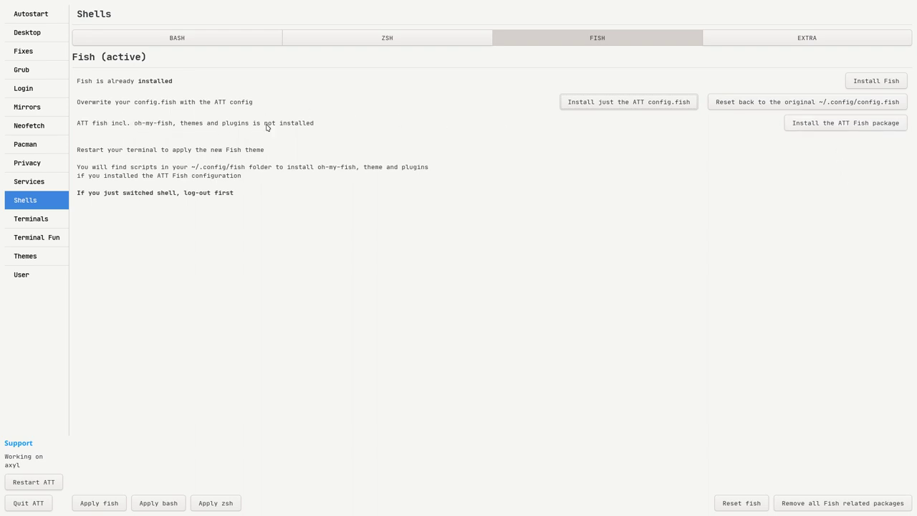
pyautogui.click(853, 127)
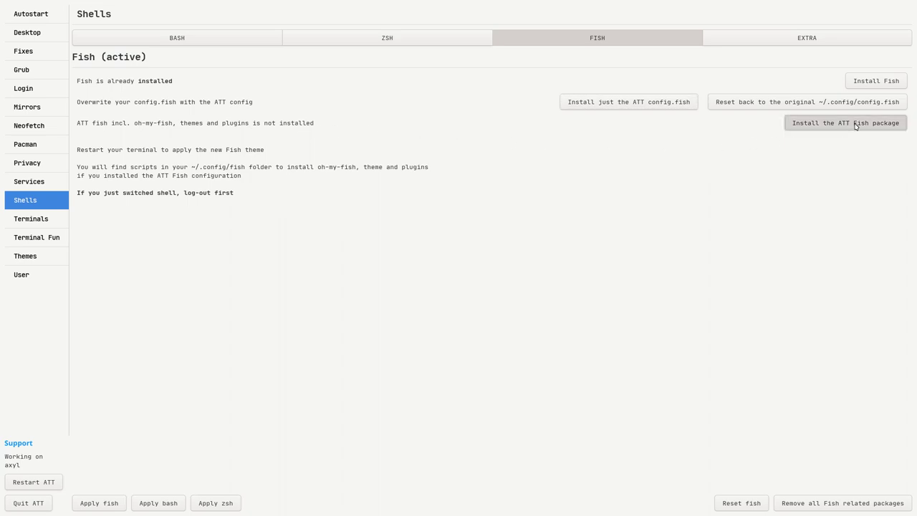
pyautogui.press('super+f')
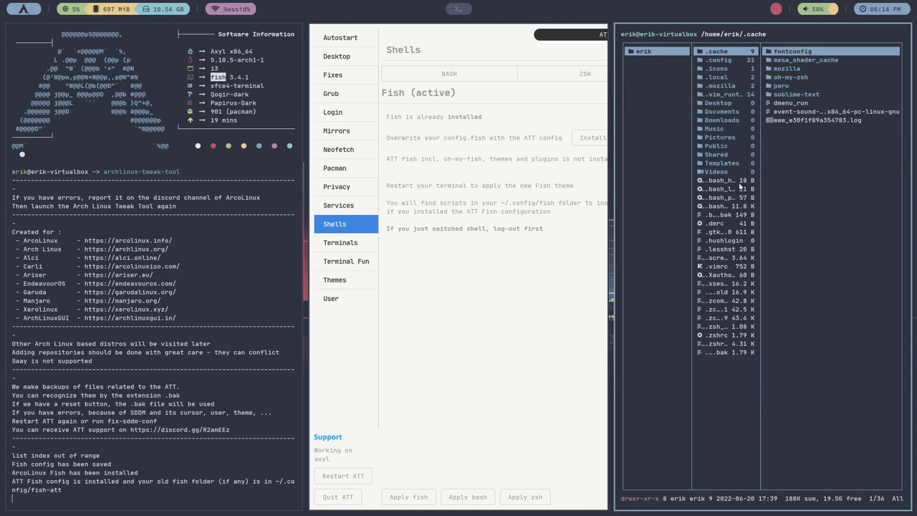
# In ranger, navigate into the ~/.config/fish folder.
pyautogui.scroll(-2, 723, 190)
pyautogui.scroll(-5, 739, 186)
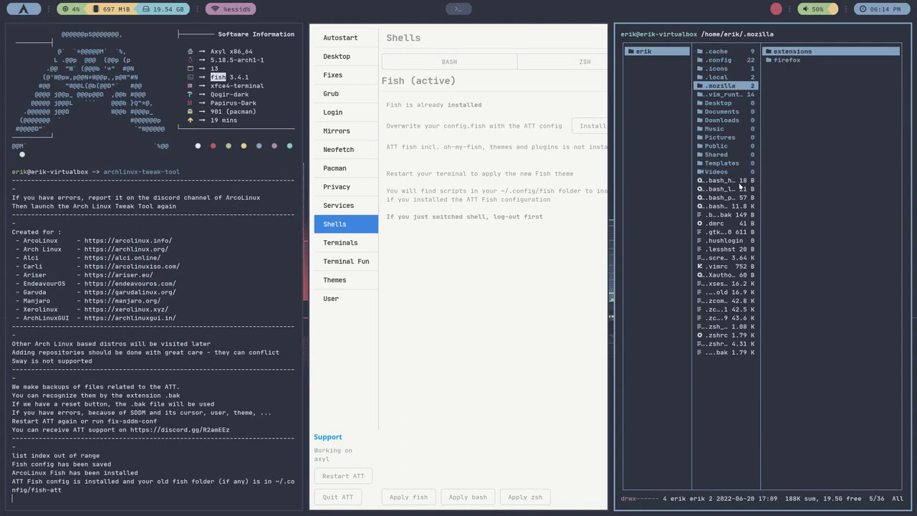
pyautogui.scroll(5, 740, 186)
pyautogui.scroll(1, 739, 186)
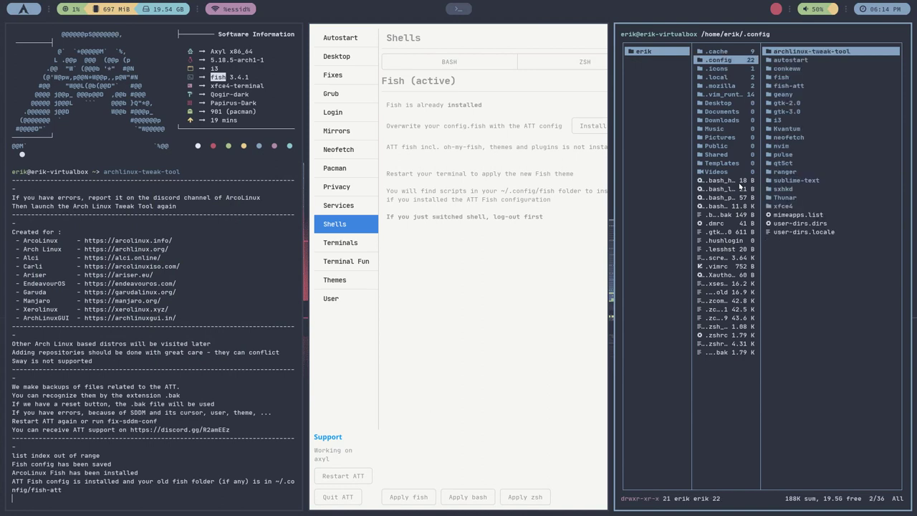
pyautogui.scroll(-1, 740, 186)
pyautogui.scroll(1, 740, 187)
pyautogui.press('Right')
pyautogui.scroll(-1, 740, 186)
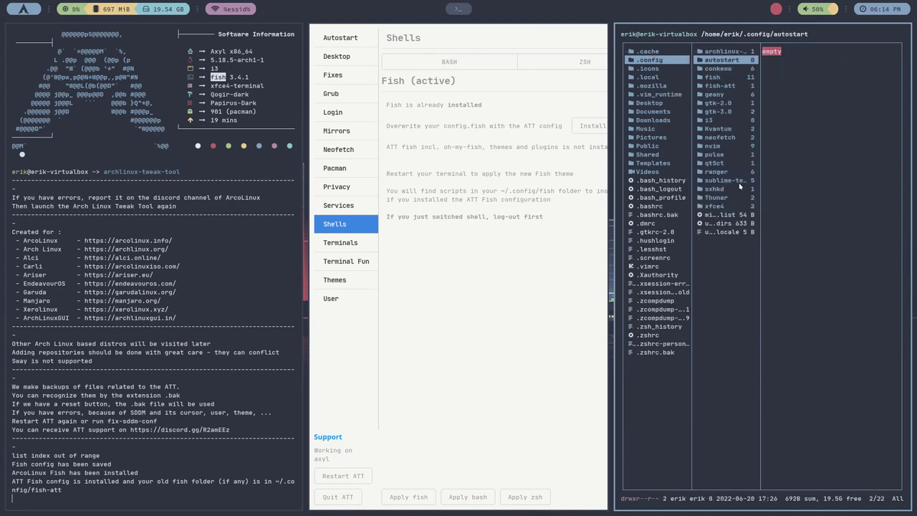
pyautogui.scroll(-9, 740, 186)
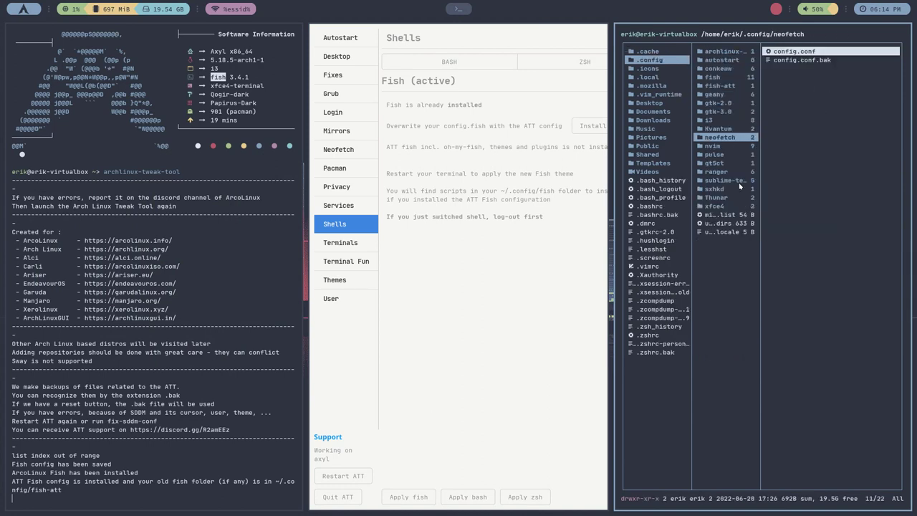
pyautogui.scroll(7, 740, 186)
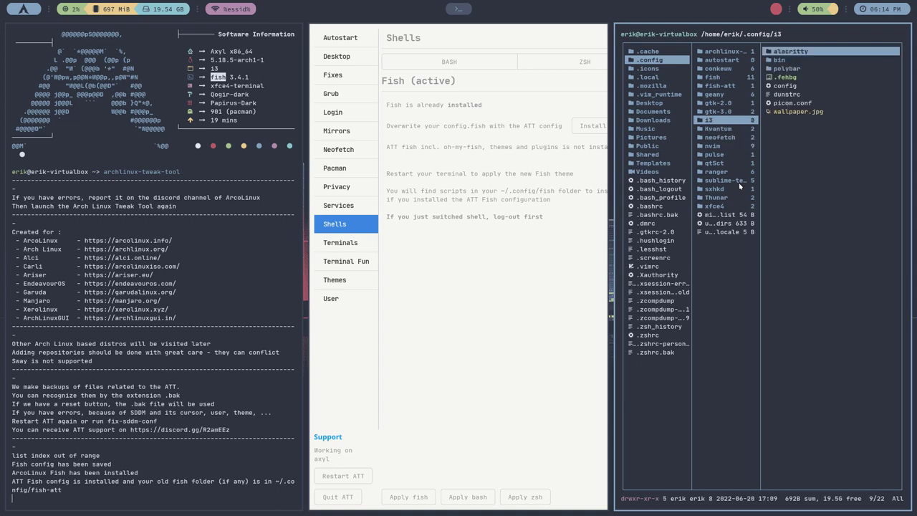
pyautogui.press('Right')
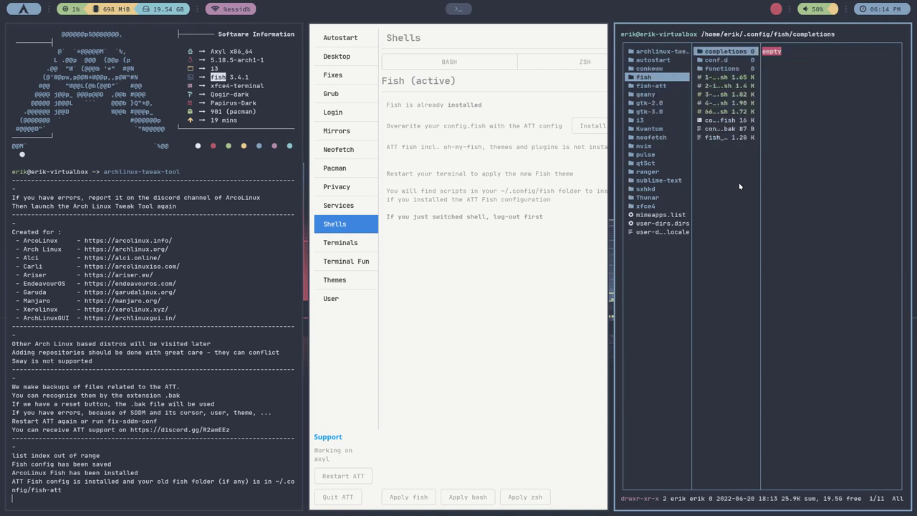
pyautogui.scroll(-3, 740, 186)
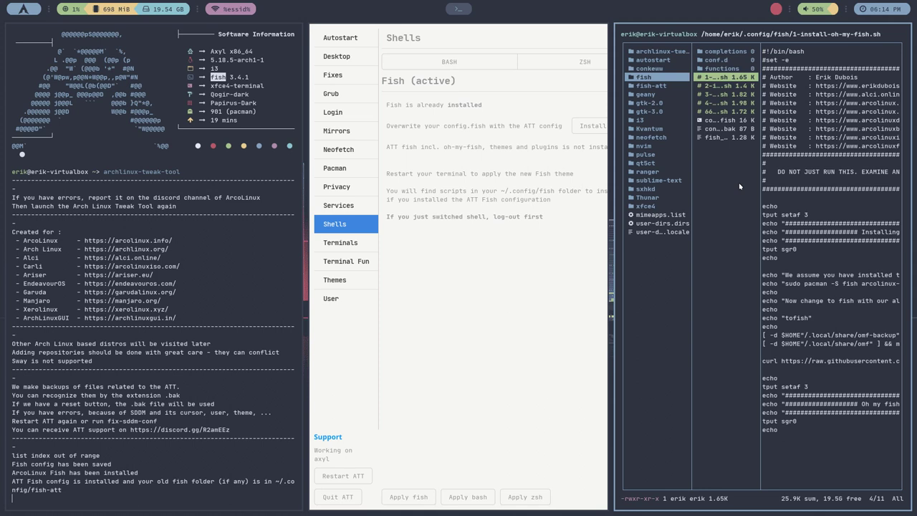
pyautogui.scroll(-2, 740, 186)
pyautogui.scroll(-1, 740, 186)
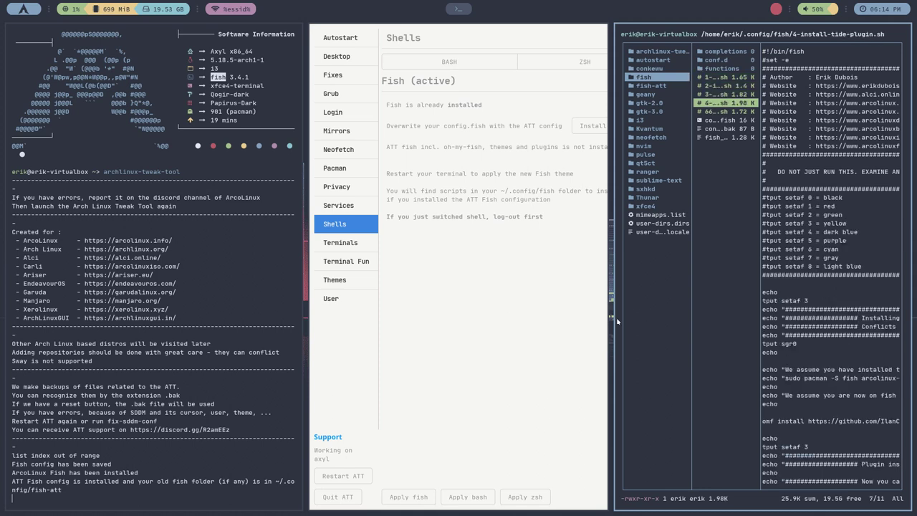
# Quit the tweak tool and terminal, preview each fish install and removal script, then close ranger.
pyautogui.click(319, 497)
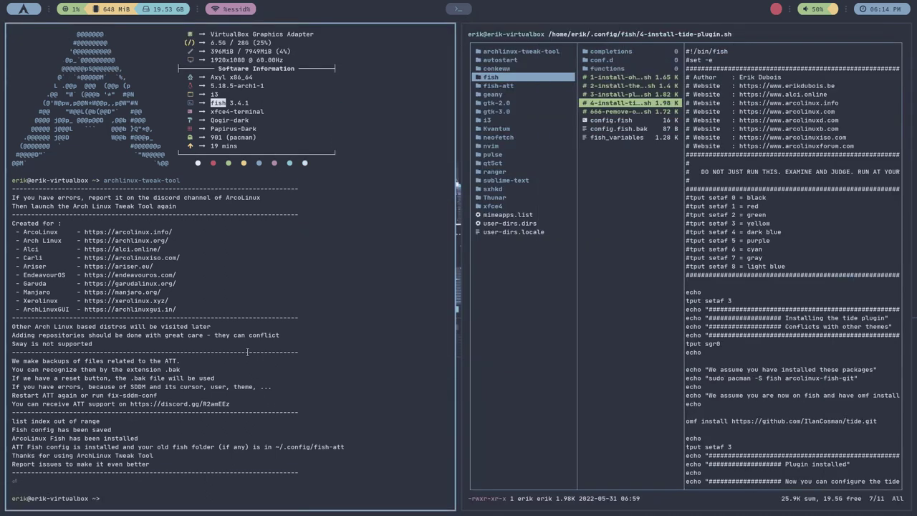
pyautogui.press('super+q')
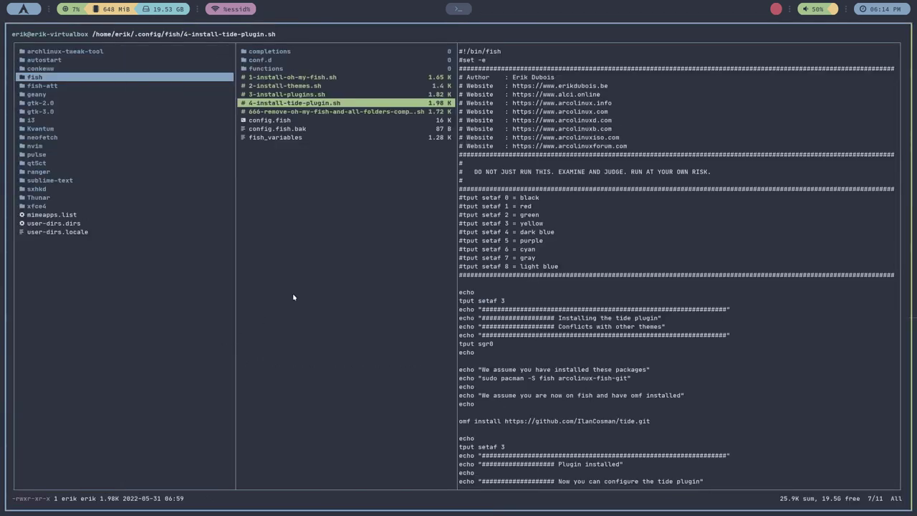
pyautogui.press('Up')
pyautogui.press('Up')
pyautogui.press('Up')
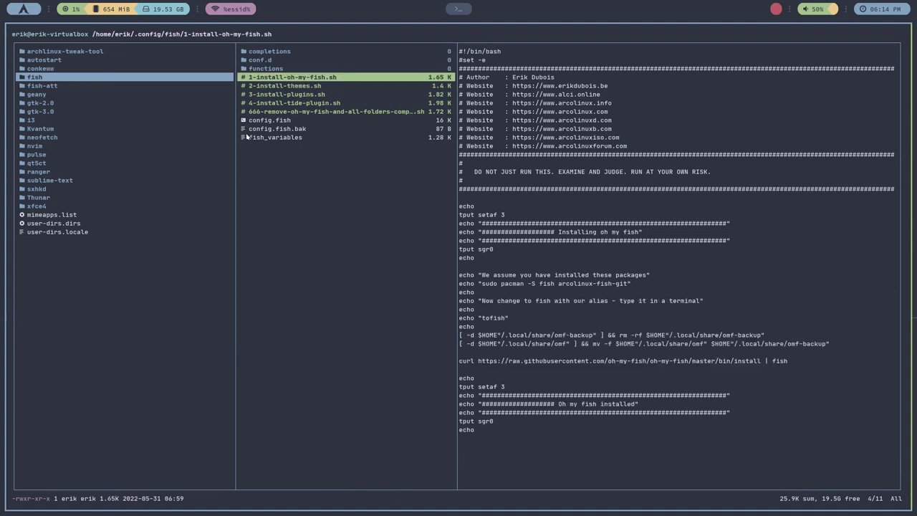
pyautogui.press('Down')
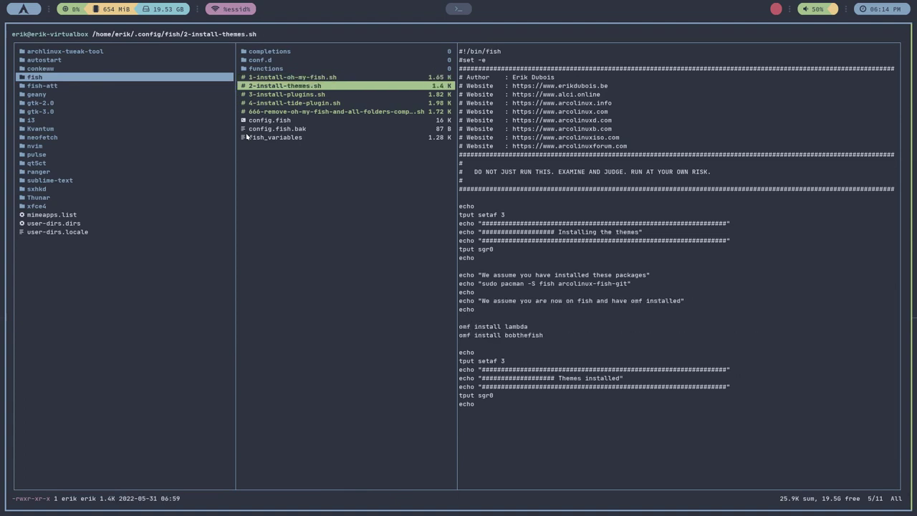
pyautogui.press('Down')
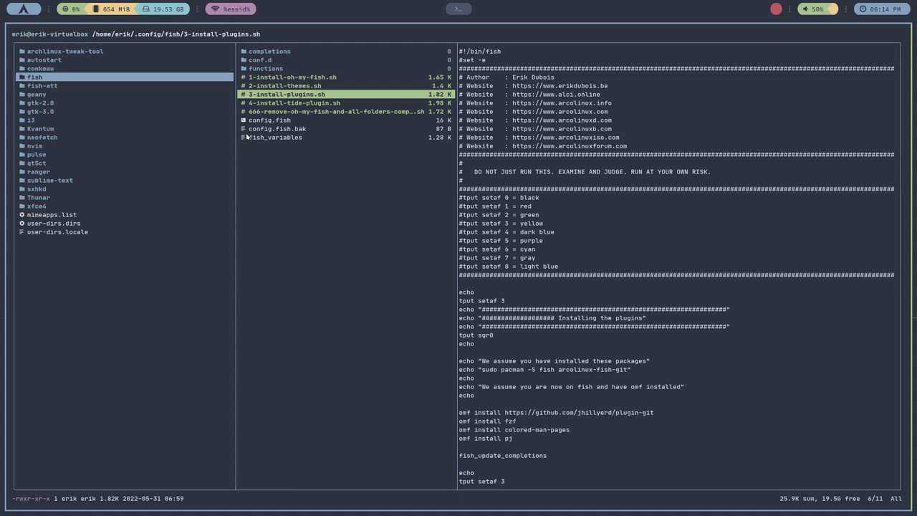
pyautogui.press('Down')
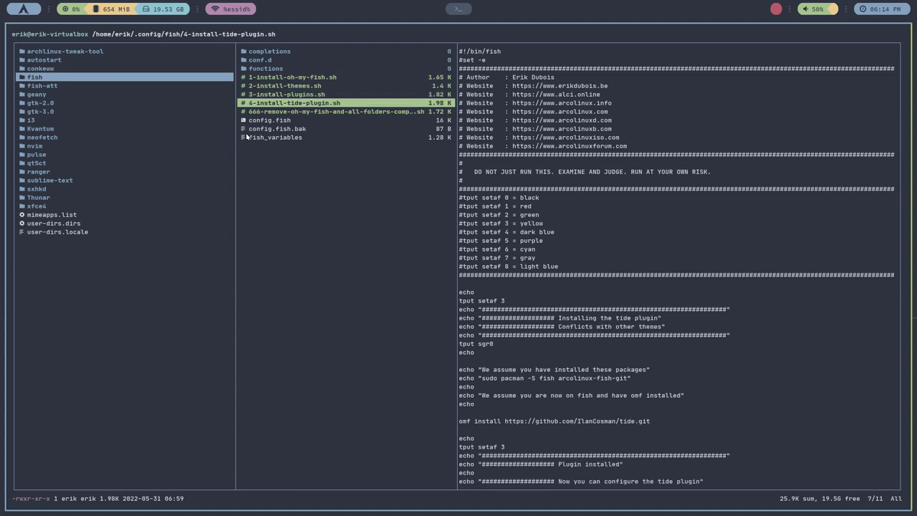
pyautogui.press('Down')
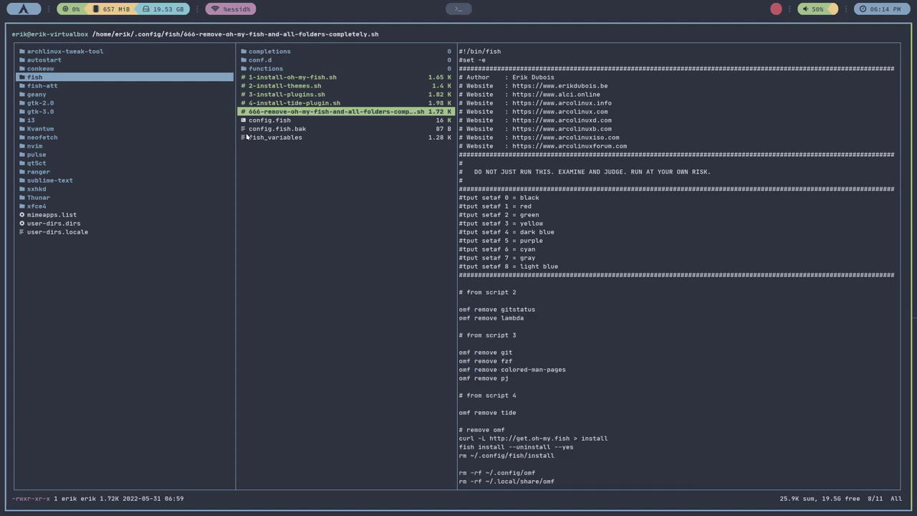
pyautogui.press('Up')
pyautogui.press('Up')
pyautogui.press('Up')
pyautogui.press('Up')
pyautogui.press('Up')
pyautogui.press('Down')
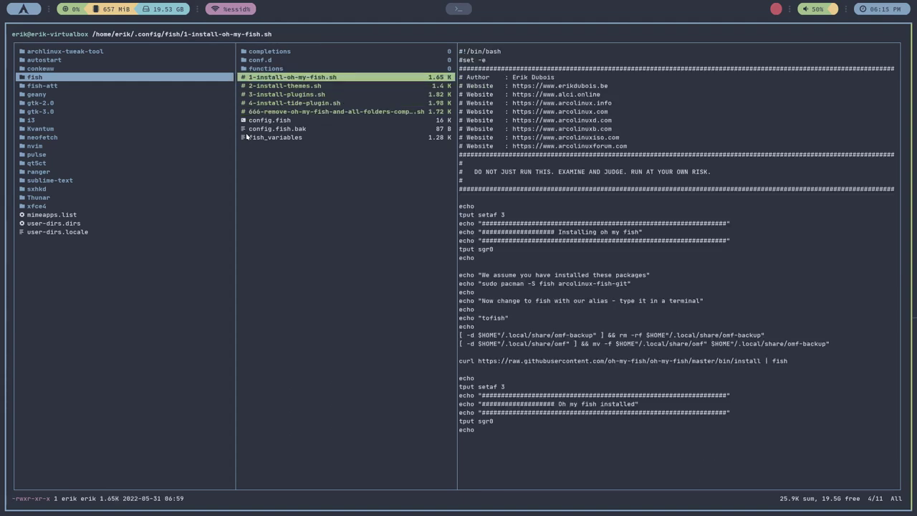
pyautogui.press('Down')
pyautogui.press('Down')
pyautogui.press('Down')
pyautogui.press('Down')
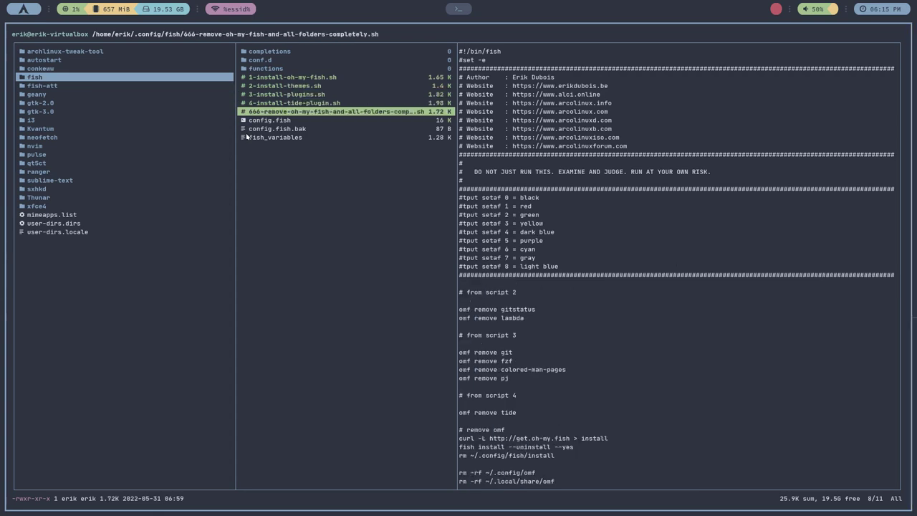
pyautogui.press('super+q')
# Launch archlinux-tweak-tool from a new terminal and authenticate with the administrator password.
pyautogui.press('super+Return')
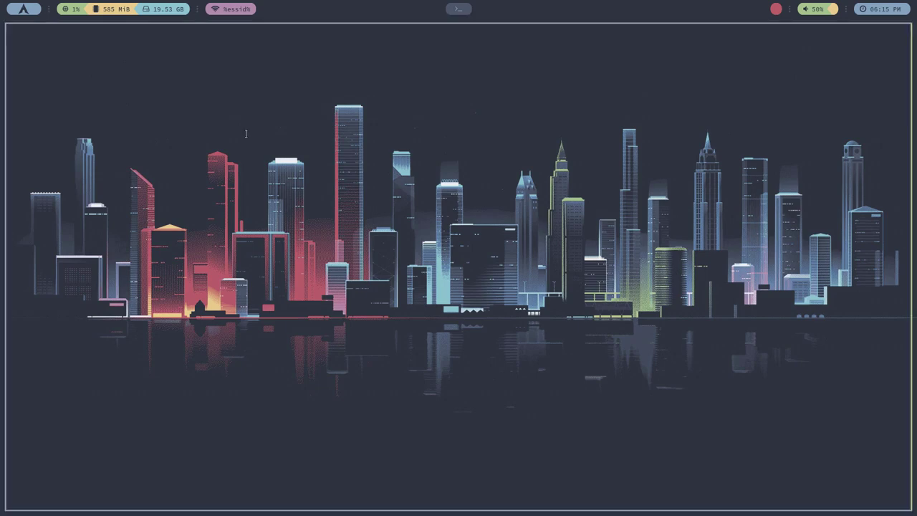
pyautogui.write('archl')
pyautogui.press('Right')
pyautogui.press('Return')
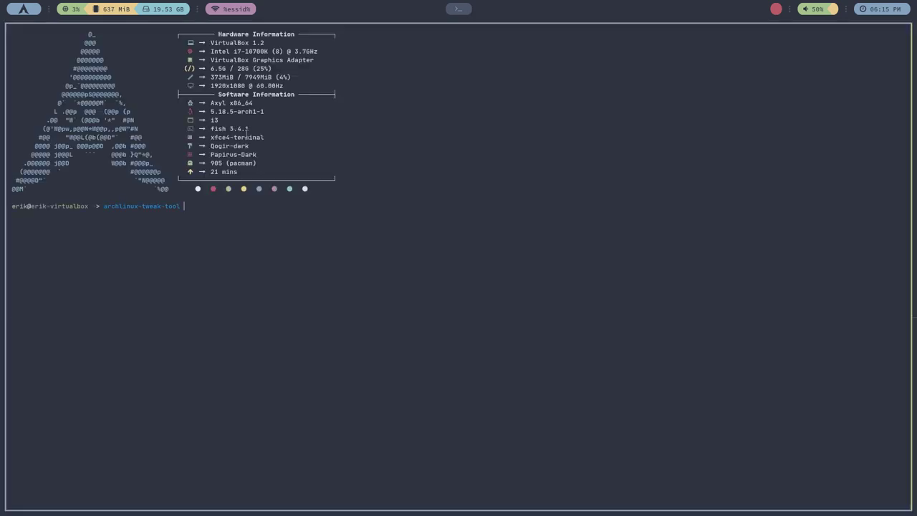
pyautogui.write('****')
pyautogui.press('Return')
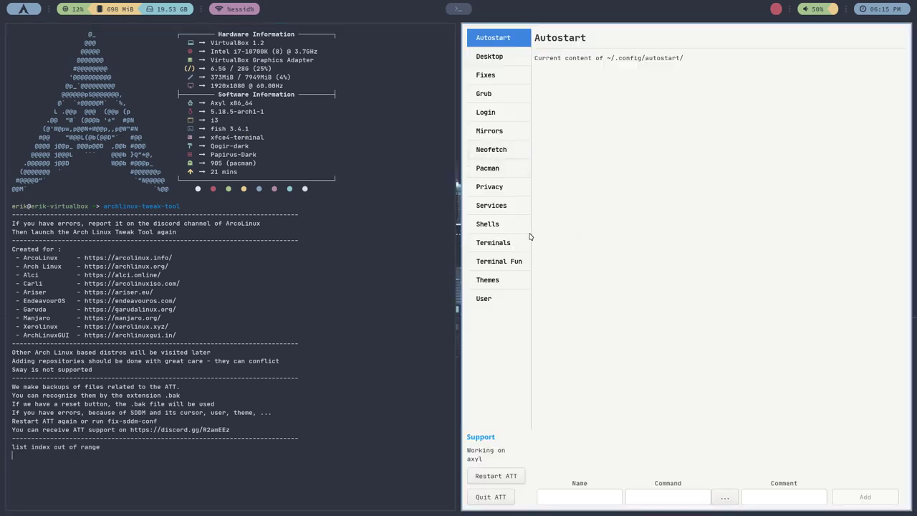
# On the full-screen Shells page's ZSH tab, apply zsh as the user's shell.
pyautogui.click(505, 226)
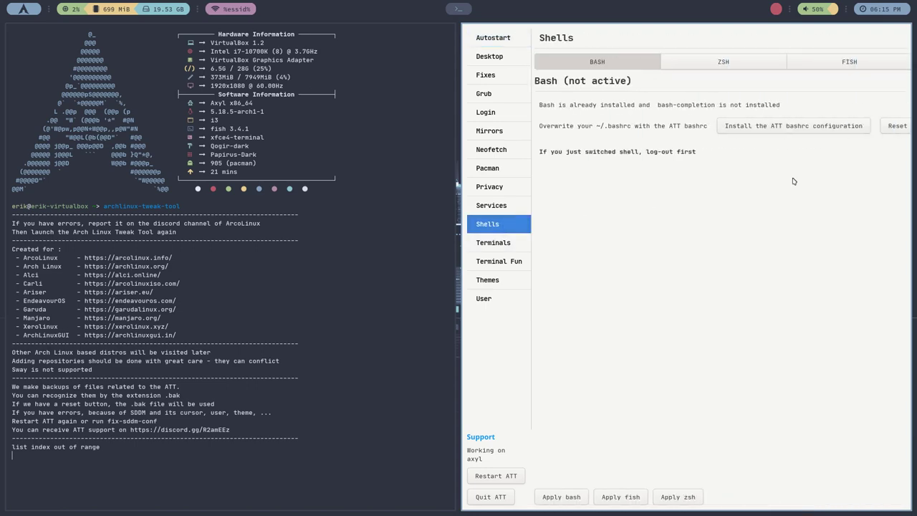
pyautogui.press('super+f')
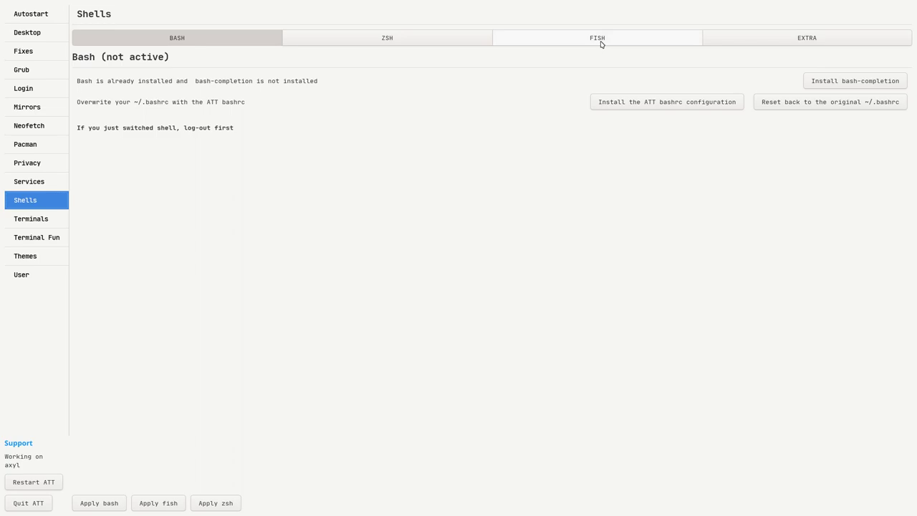
pyautogui.click(600, 44)
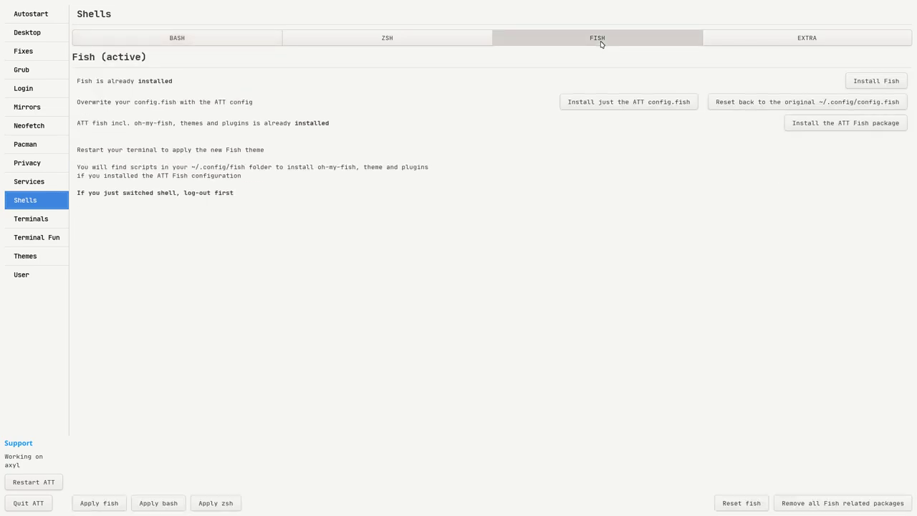
pyautogui.click(415, 36)
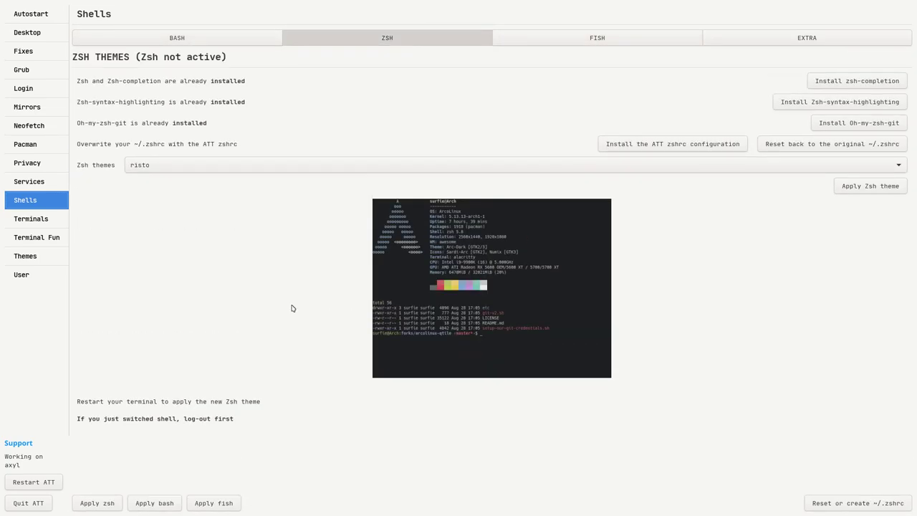
pyautogui.click(108, 502)
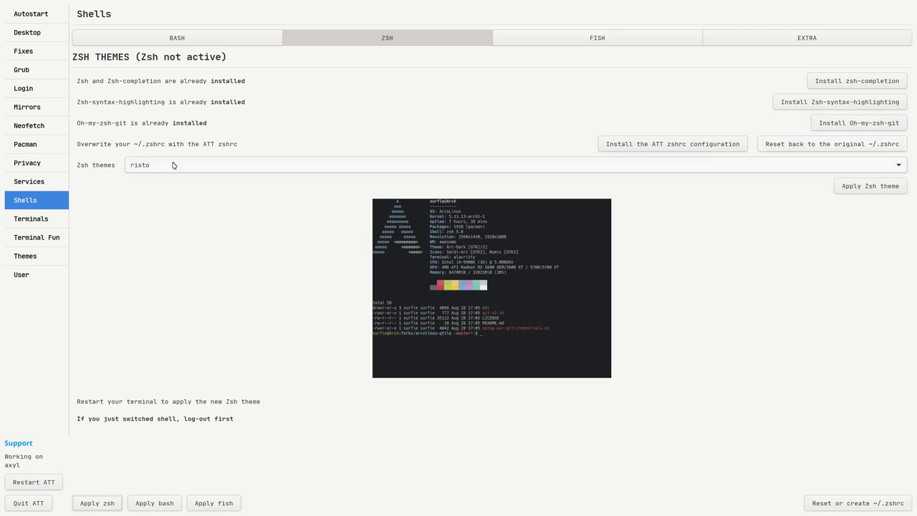
# Pick the jonathan theme from the Zsh themes list and apply it.
pyautogui.click(181, 169)
pyautogui.scroll(5, 173, 165)
pyautogui.scroll(12, 172, 166)
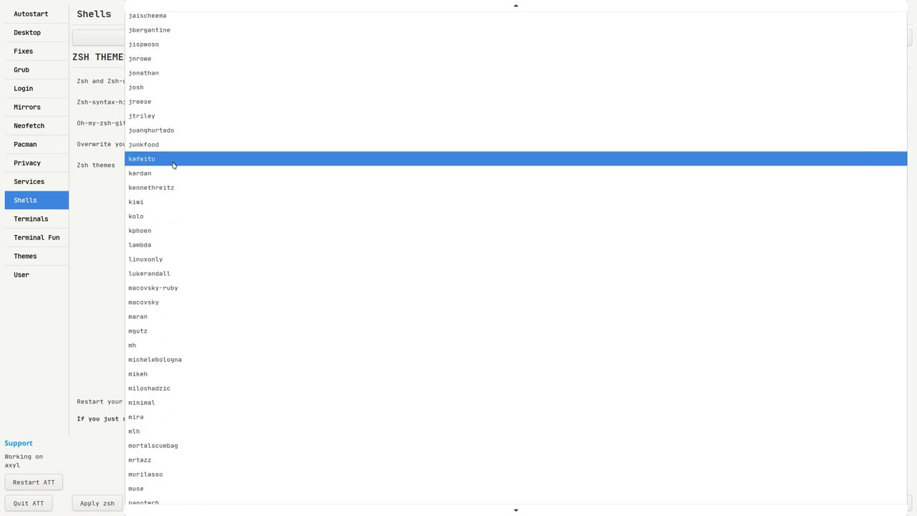
pyautogui.scroll(2, 173, 165)
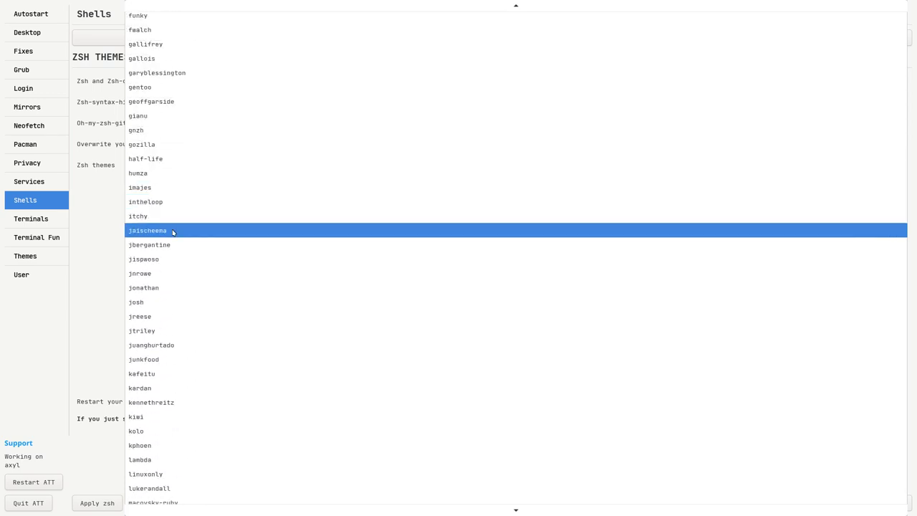
pyautogui.click(173, 288)
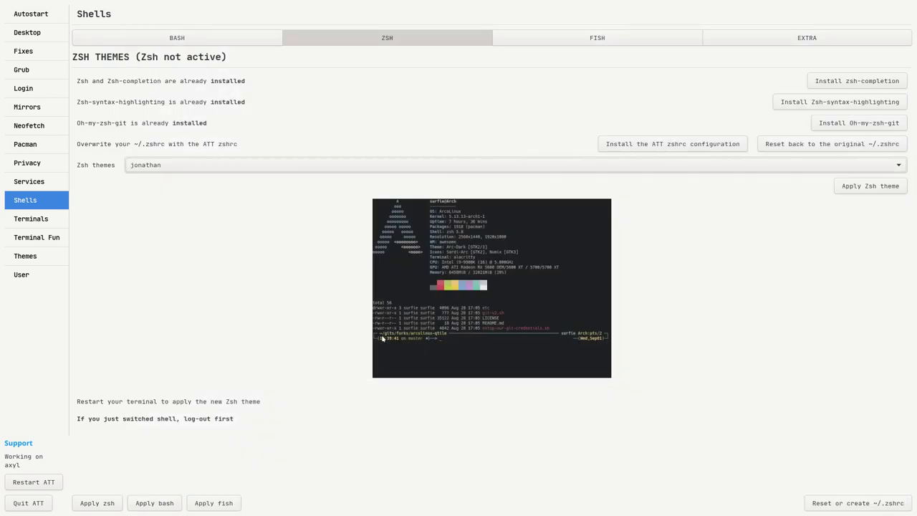
pyautogui.click(882, 191)
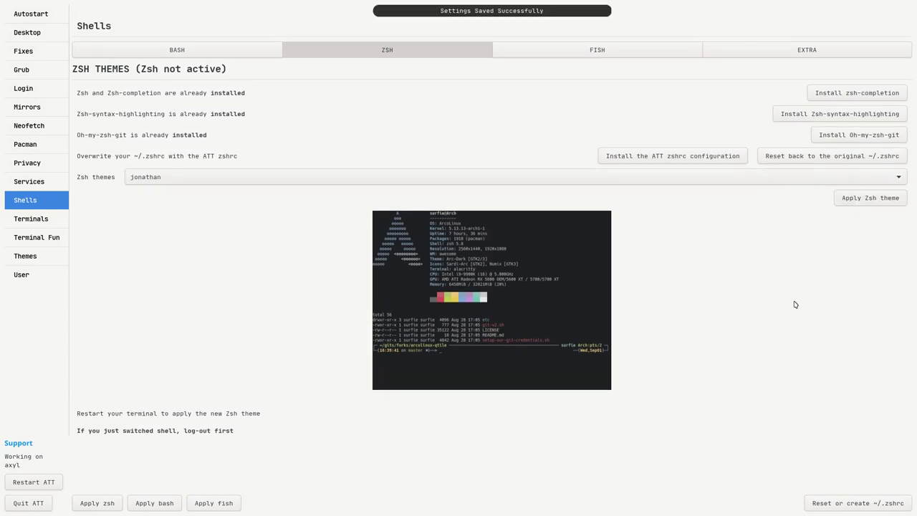
# Restore the tiled layout, reapply zsh as the shell, and quit the tweak tool.
pyautogui.press('super+f')
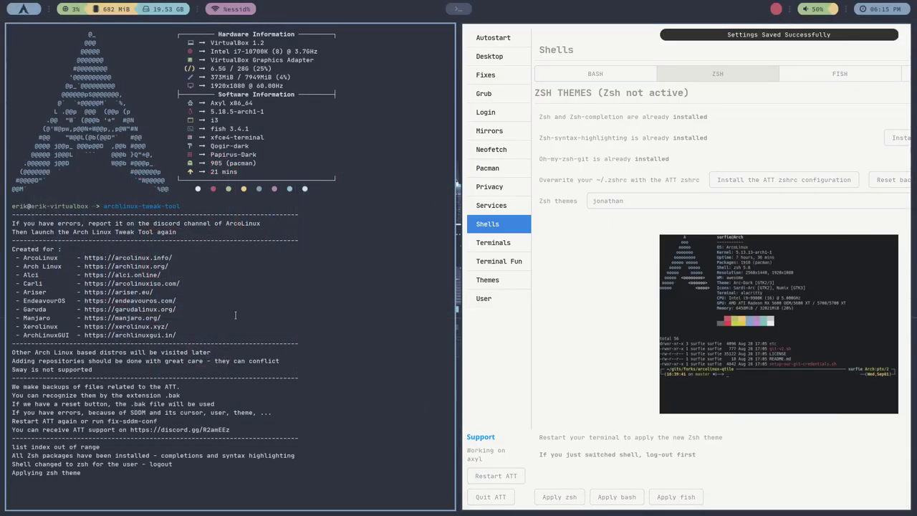
pyautogui.press('super+Return')
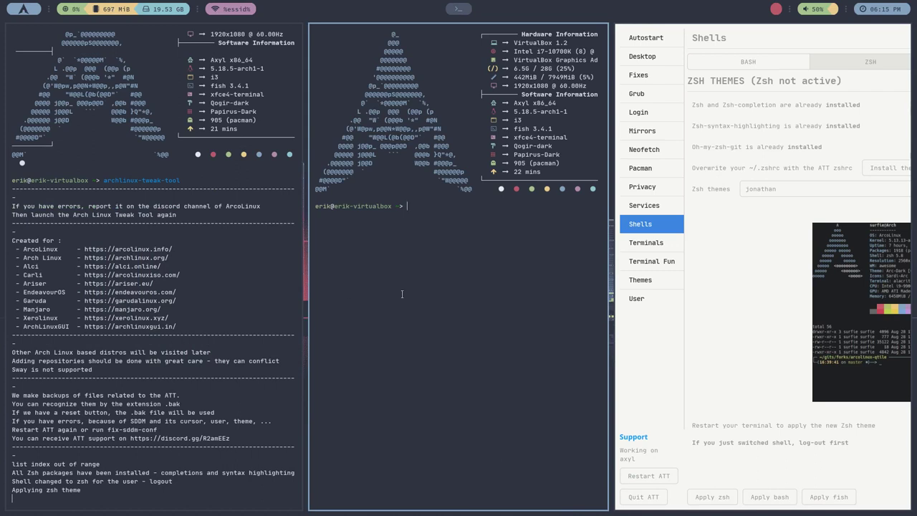
pyautogui.click(717, 498)
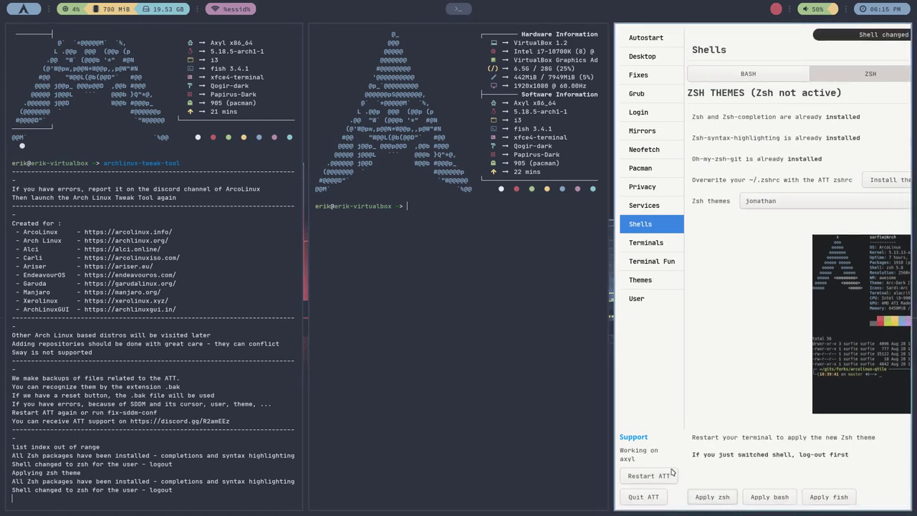
pyautogui.click(653, 501)
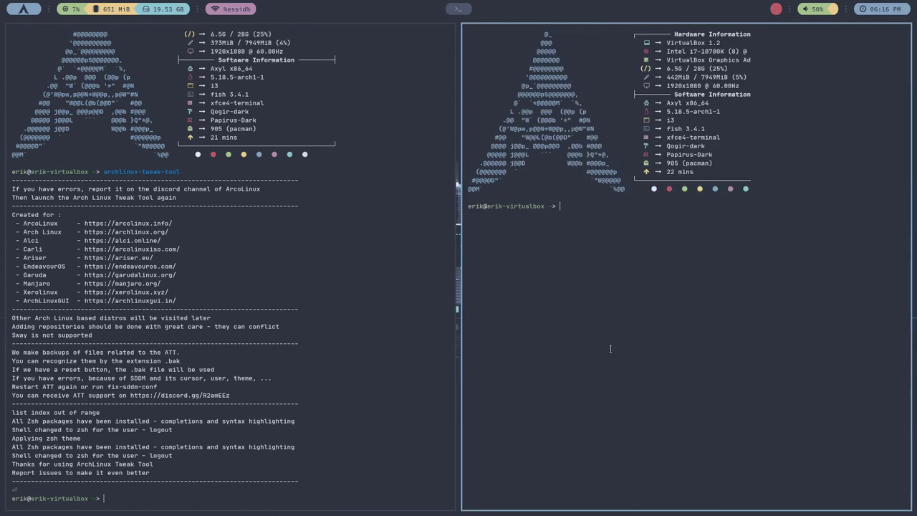
# Log out and back in, then open a terminal showing the jonathan-themed zsh prompt.
pyautogui.press('super+shift+e')
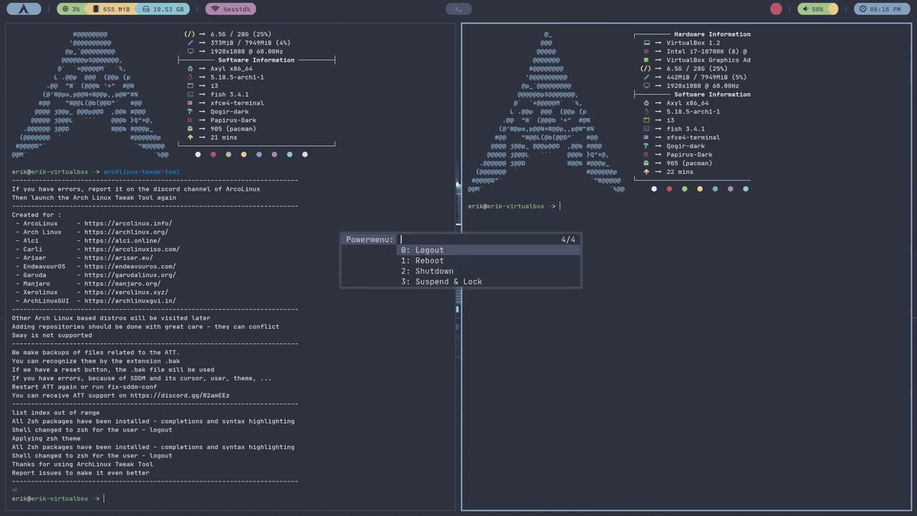
pyautogui.press('Return')
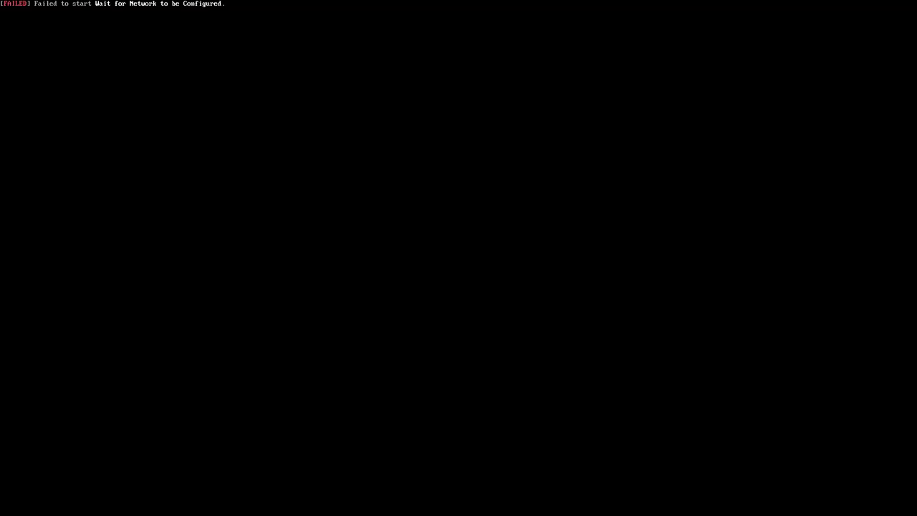
pyautogui.write('****')
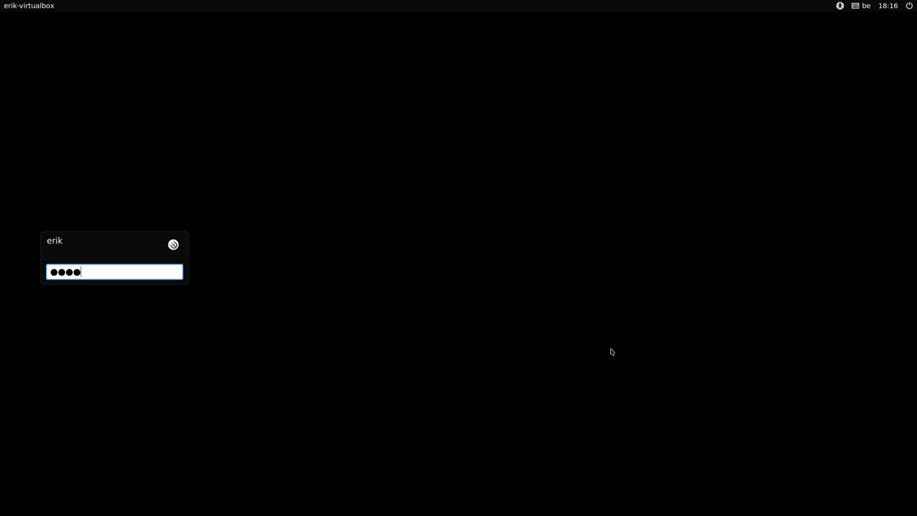
pyautogui.press('Return')
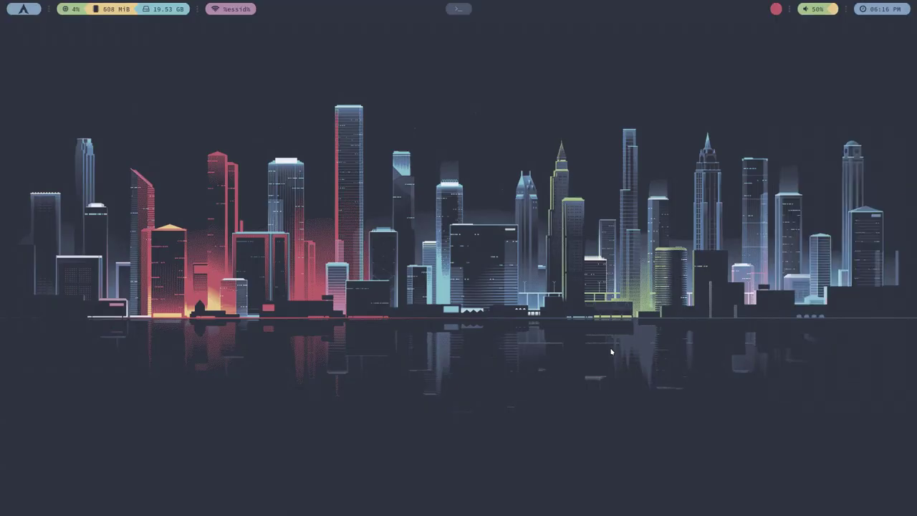
pyautogui.press('super+Return')
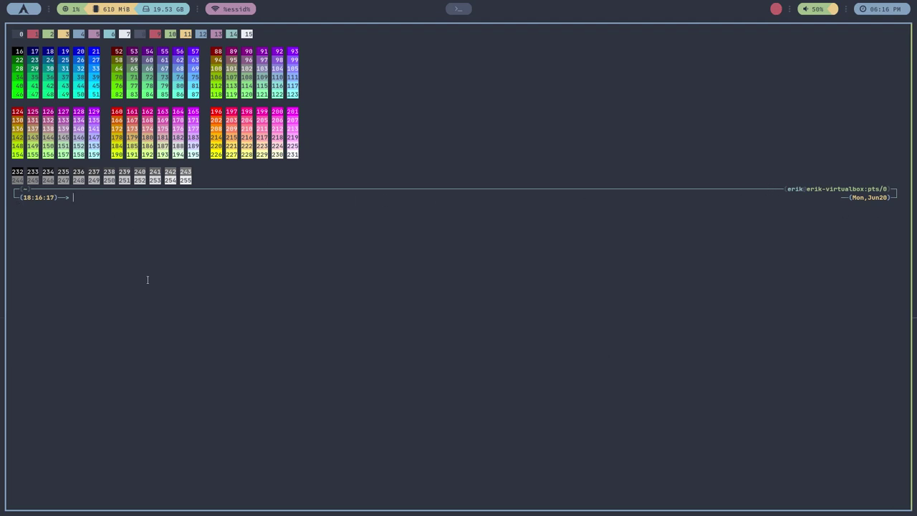
pyautogui.press('Return')
pyautogui.press('Return')
pyautogui.press('Return')
pyautogui.press('Return')
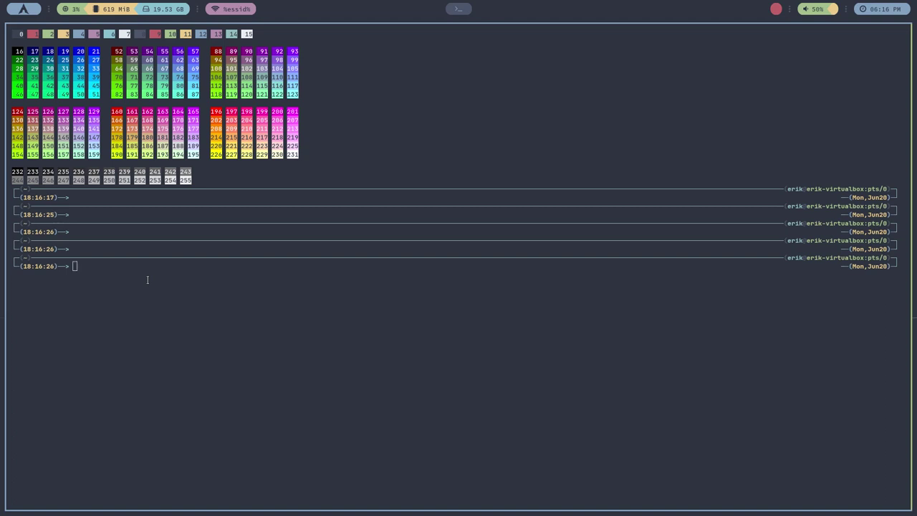
# In a new stacked-layout terminal, run archlinux-tweak-tool and enter the administrator password.
pyautogui.press('super+Return')
pyautogui.press('super+s')
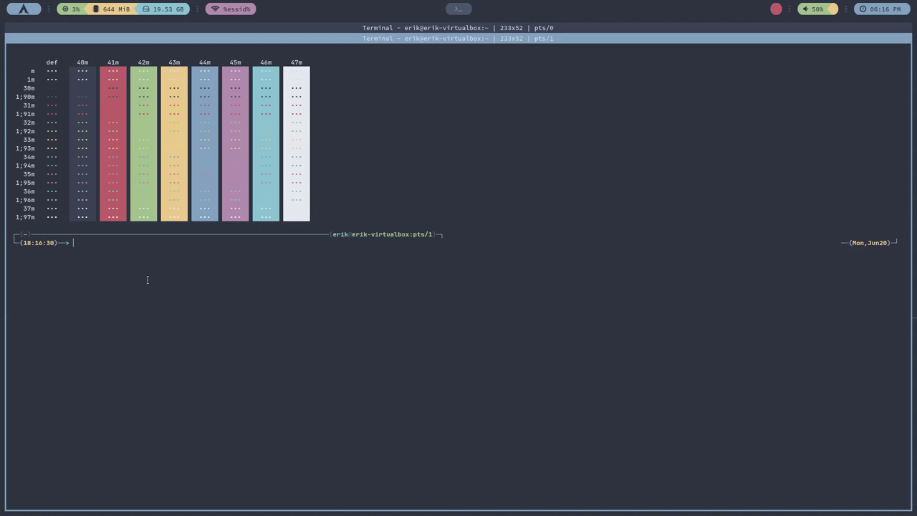
pyautogui.write('arch')
pyautogui.press('Right')
pyautogui.press('Return')
pyautogui.write('••••')
pyautogui.press('Return')
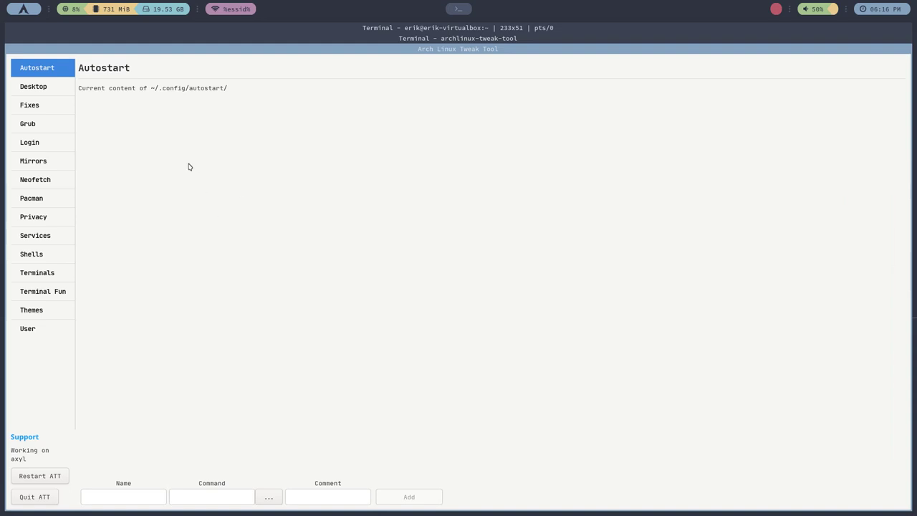
# On the Terminal Fun page, enable Neofetch with Use lolcat and open a terminal to preview it.
pyautogui.click(50, 273)
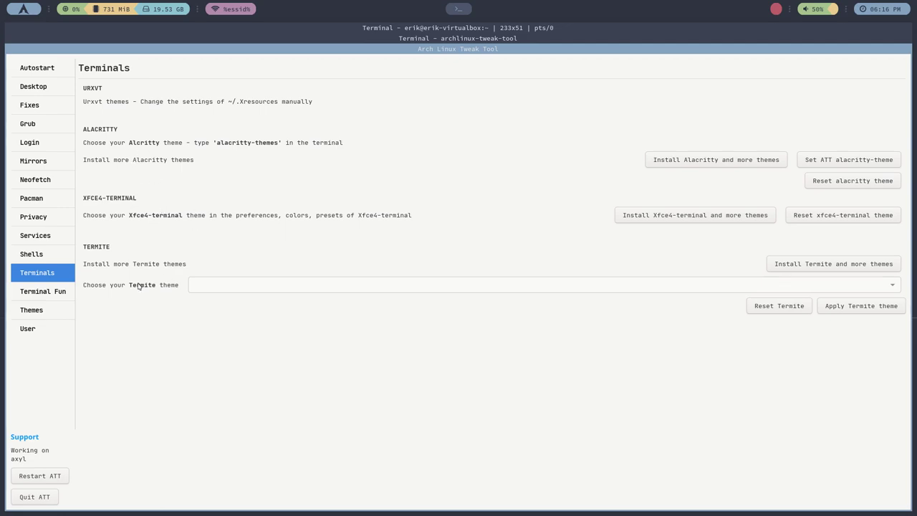
pyautogui.click(57, 293)
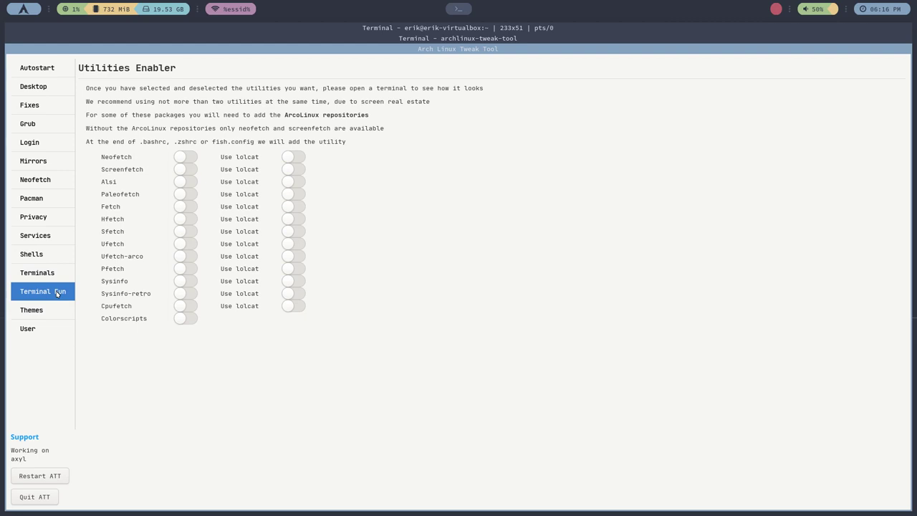
pyautogui.click(192, 158)
pyautogui.click(295, 157)
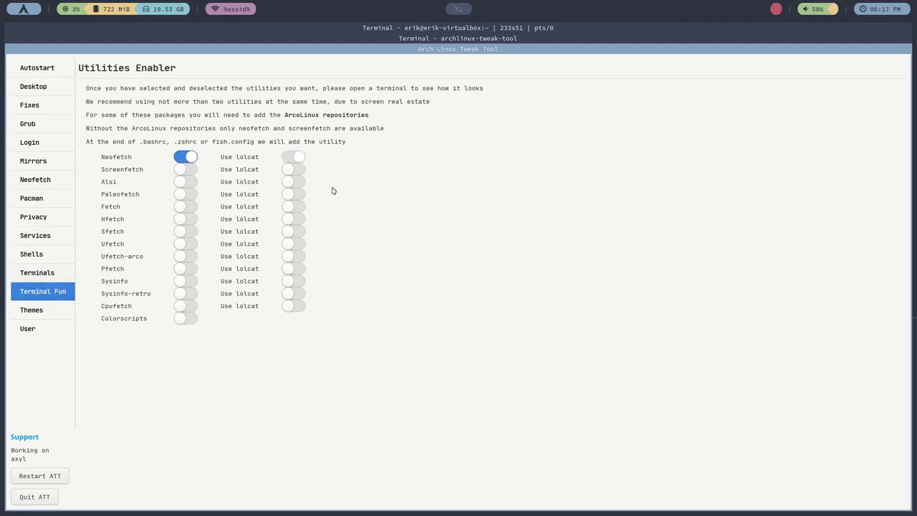
pyautogui.press('super+Return')
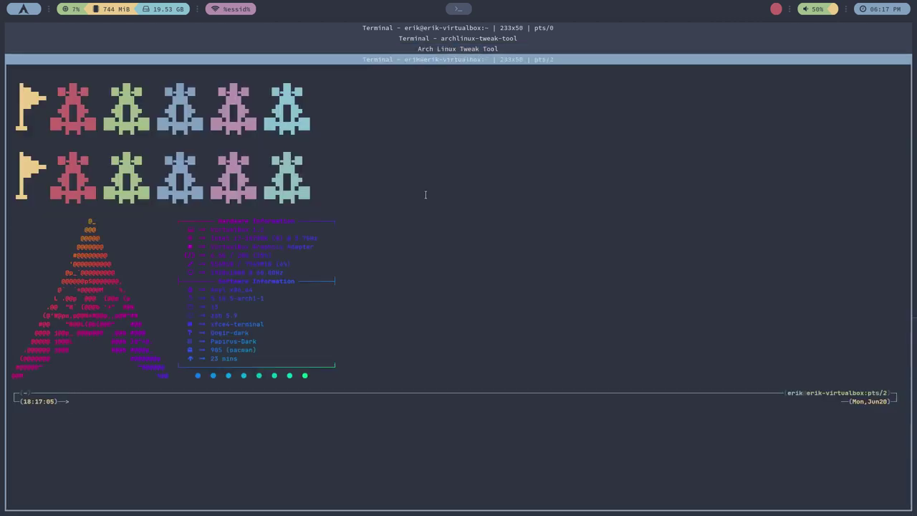
# Comment out the colorscript -r line in .zshrc with nano, save, and check the greeting in a test terminal.
pyautogui.write('nano .zshrc')
pyautogui.press('Return')
pyautogui.hotkey('ctrl', 'End')
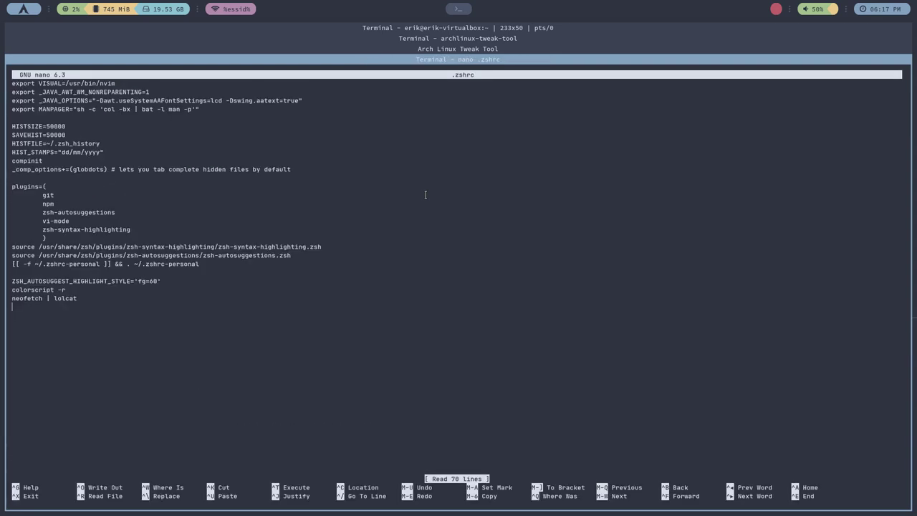
pyautogui.press('Up')
pyautogui.press('Up')
pyautogui.write('#')
pyautogui.hotkey('ctrl', 'x')
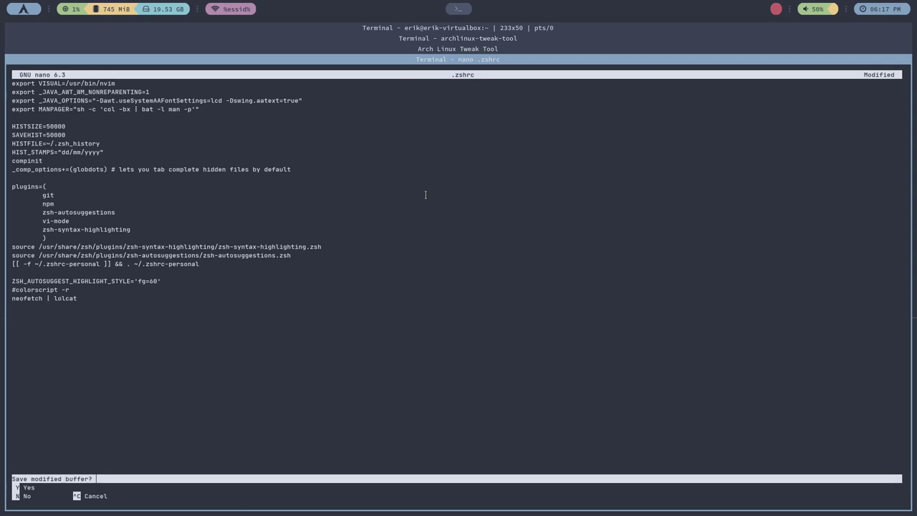
pyautogui.press('y')
pyautogui.press('Return')
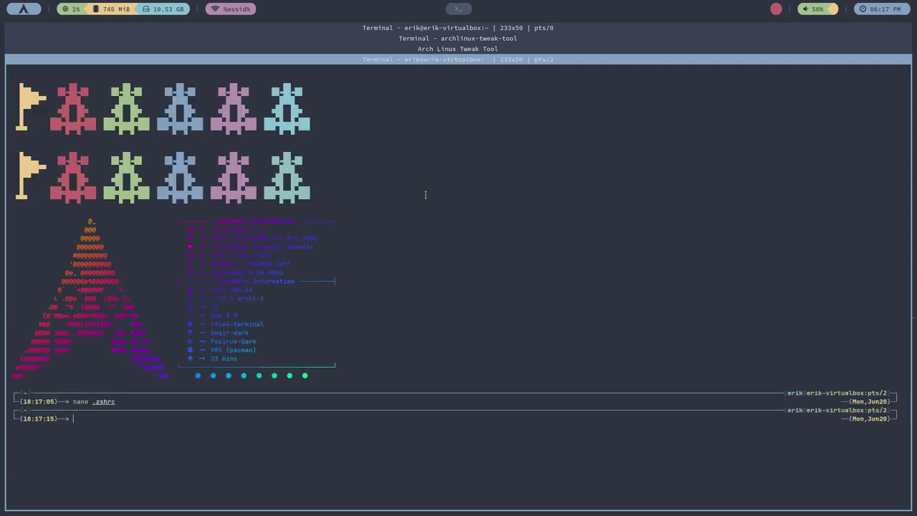
pyautogui.press('super+Return')
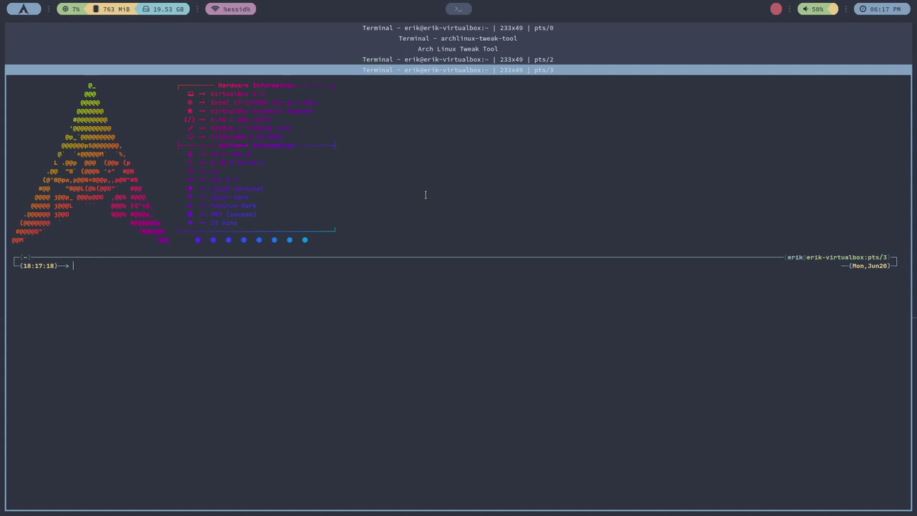
pyautogui.press('super+q')
pyautogui.press('super+q')
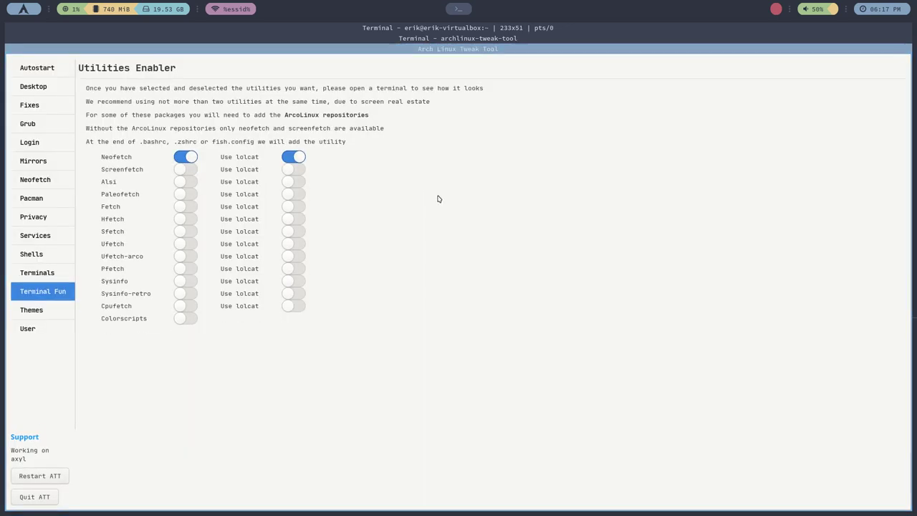
# Switch off Neofetch, enable Pfetch with Use lolcat, and test the greeting in three new terminals.
pyautogui.click(182, 157)
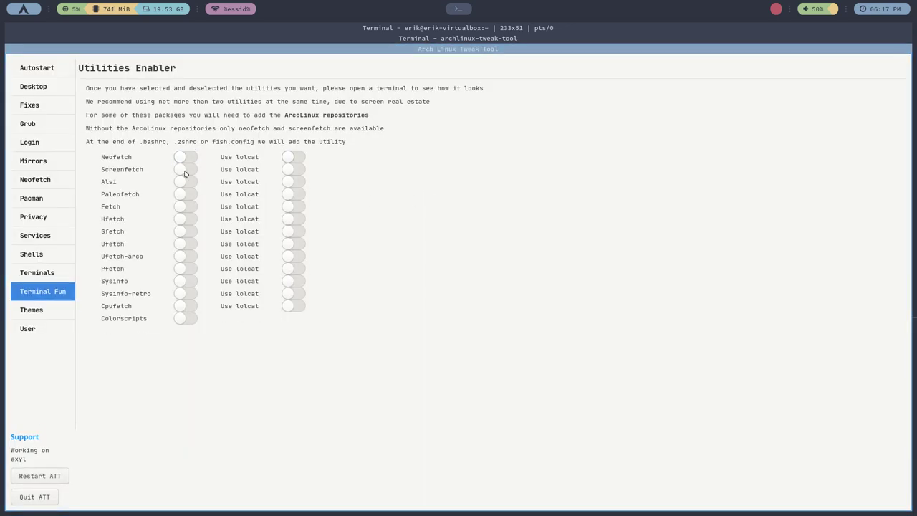
pyautogui.click(188, 267)
pyautogui.click(300, 271)
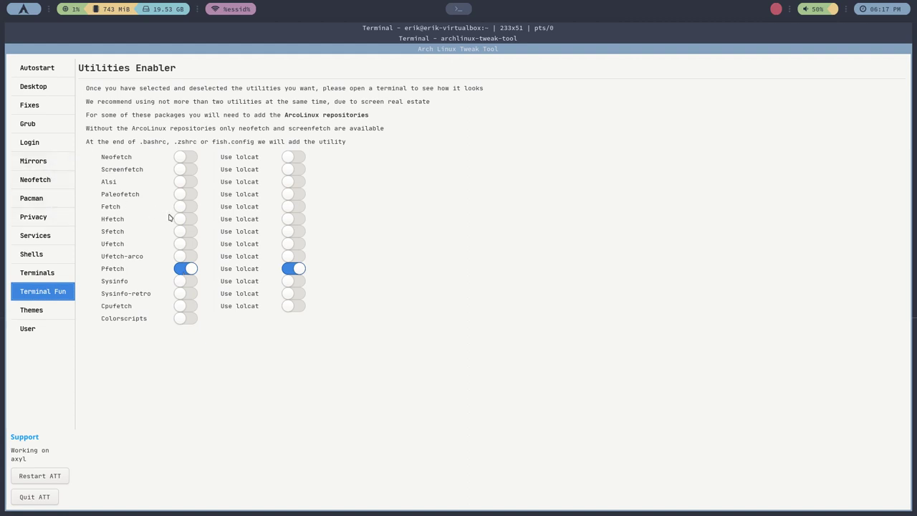
pyautogui.press('super+Return')
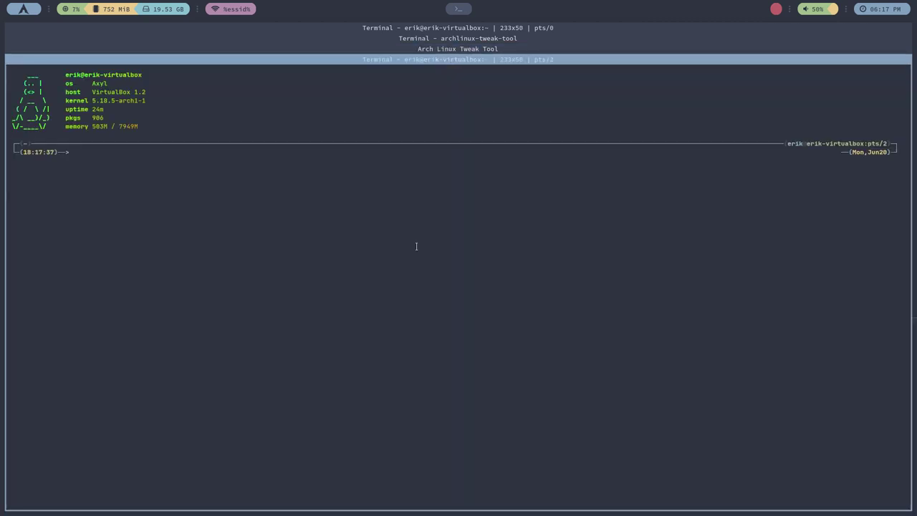
pyautogui.press('super+Return')
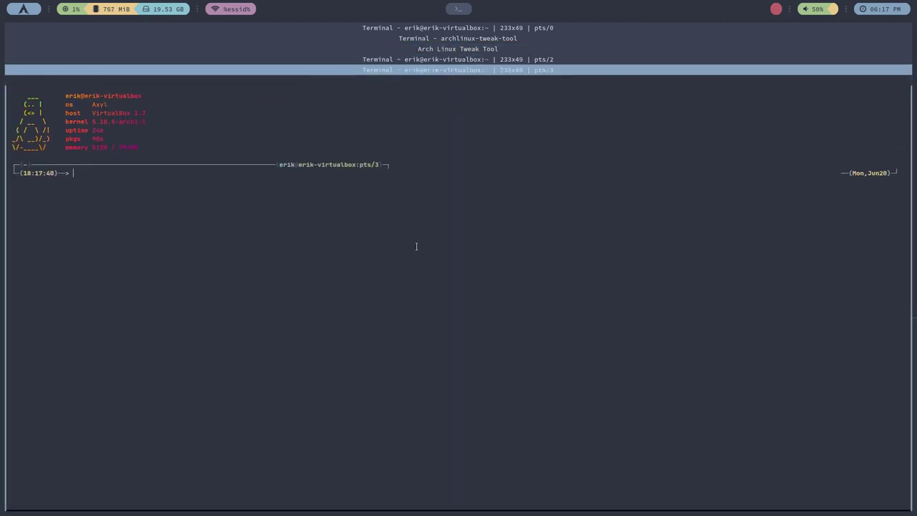
pyautogui.press('super+Return')
pyautogui.press('super+Return')
pyautogui.press('super+Return')
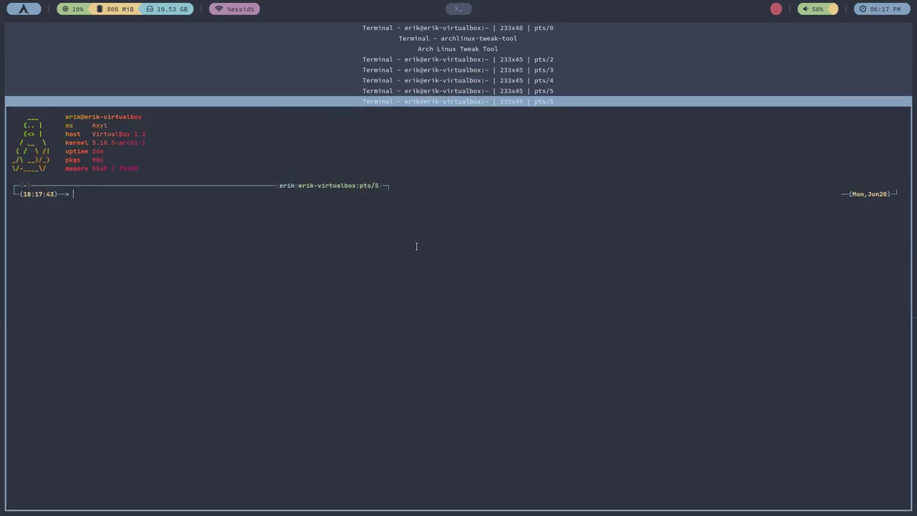
pyautogui.press('super+q')
pyautogui.press('super+q')
pyautogui.press('super+q')
pyautogui.press('super+q')
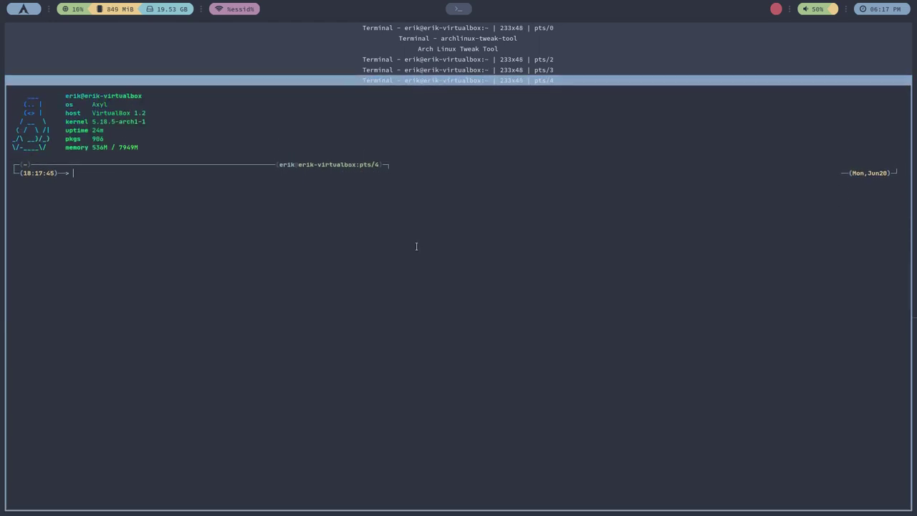
pyautogui.press('super+q')
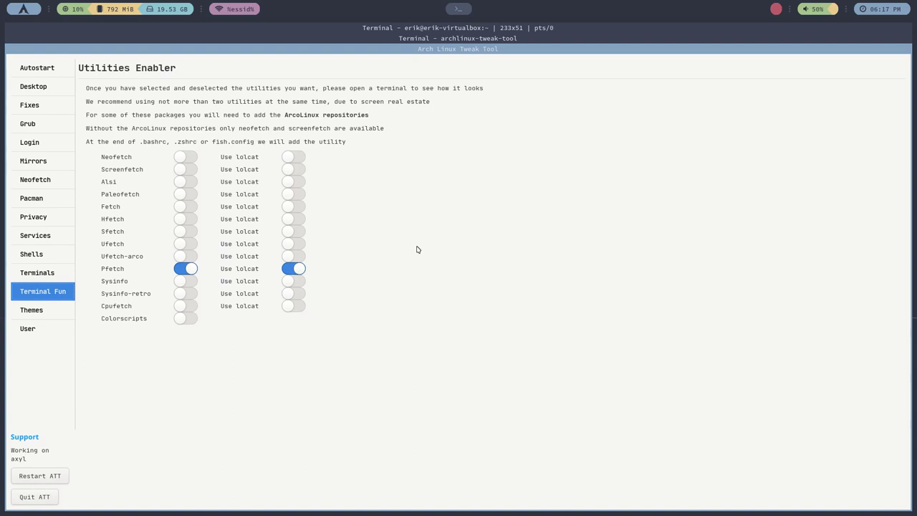
# Turn off Pfetch and turn on Sysinfo-retro with lolcat colouring.
pyautogui.click(185, 267)
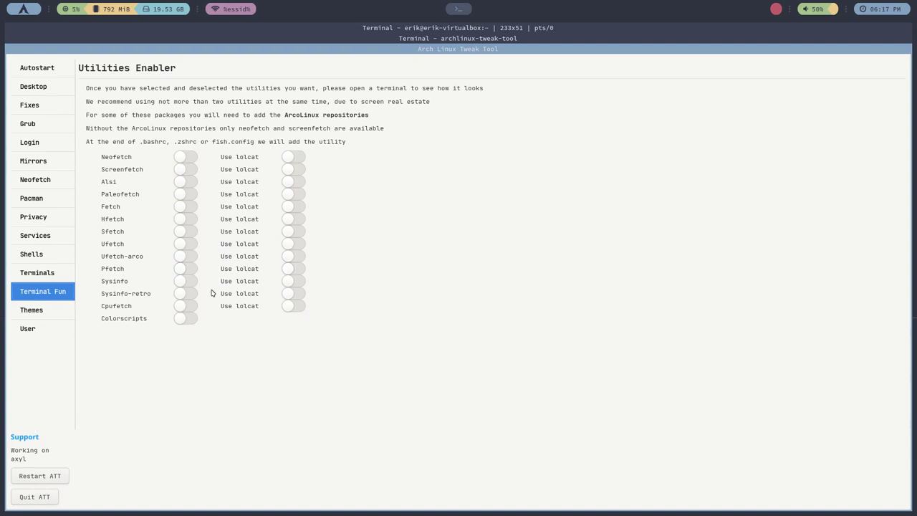
pyautogui.click(186, 293)
pyautogui.click(293, 296)
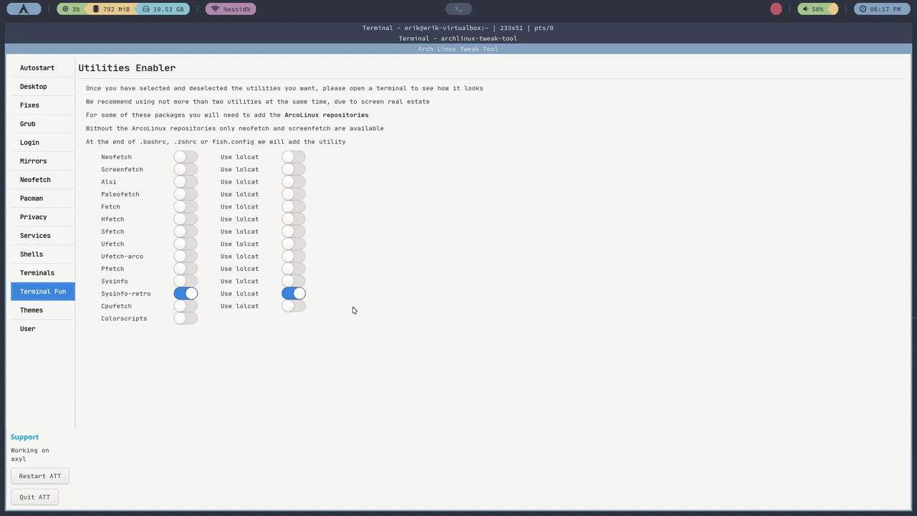
# In a new terminal, try installing xdpyinfo with sudo pacman -S, entering the sudo password.
pyautogui.press('super+Return')
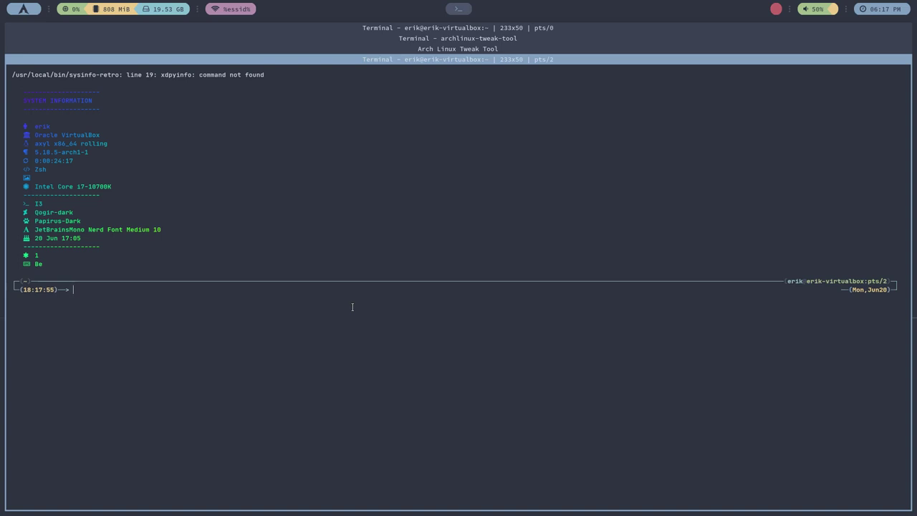
pyautogui.write('sudo pacman -S x')
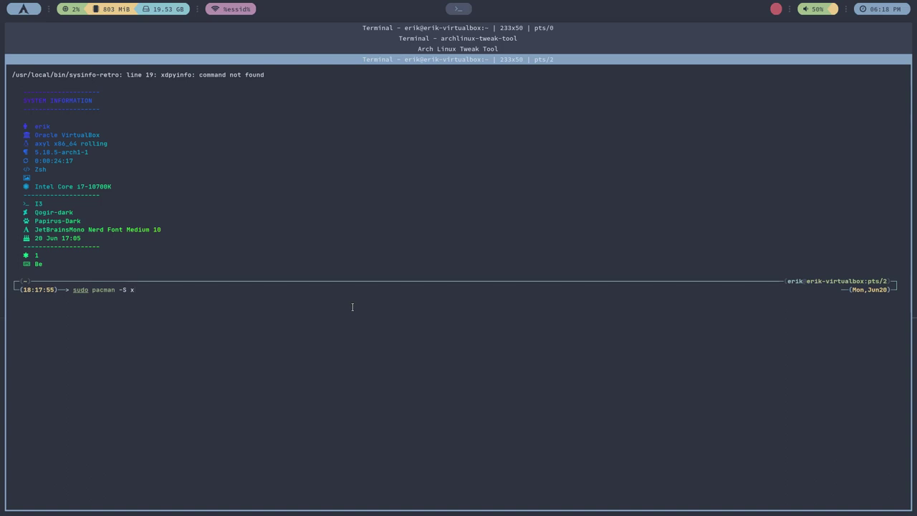
pyautogui.write('dpyinfo')
pyautogui.press('Return')
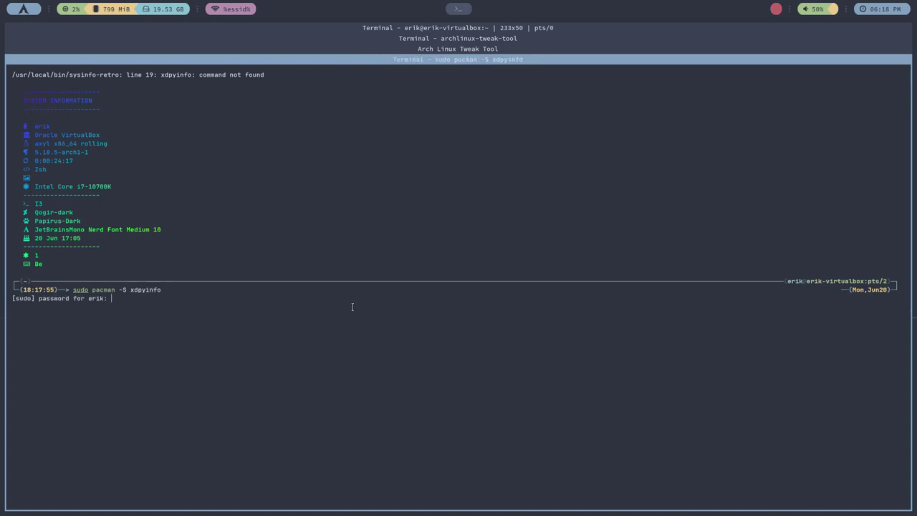
pyautogui.press('Return')
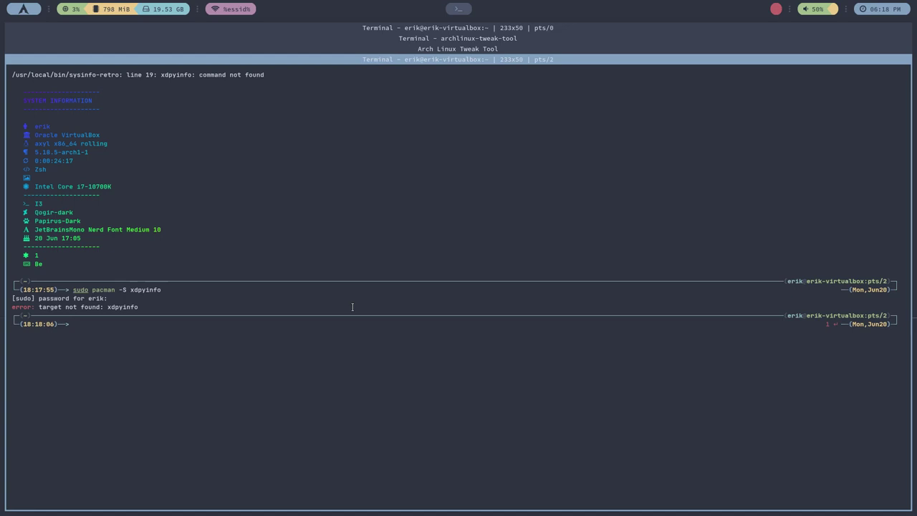
# Install xorg-xdpyinfo with paru xdpyinfo by choosing package 1, then close the terminal.
pyautogui.write('paru xdpyinfo')
pyautogui.press('Return')
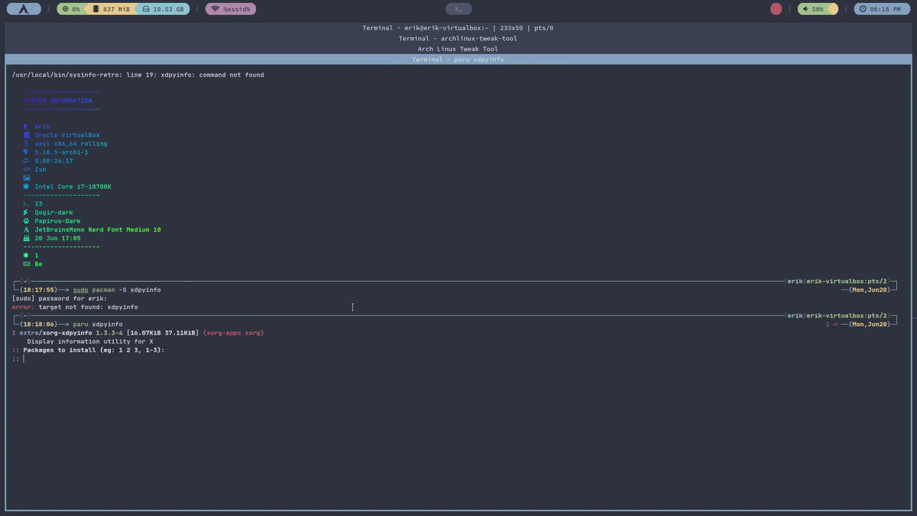
pyautogui.press('End')
pyautogui.press('Return')
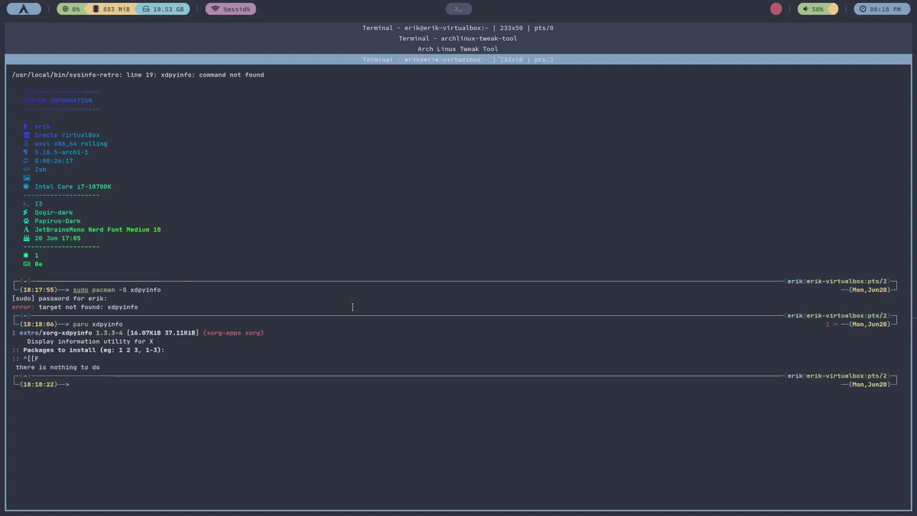
pyautogui.press('Up')
pyautogui.press('Return')
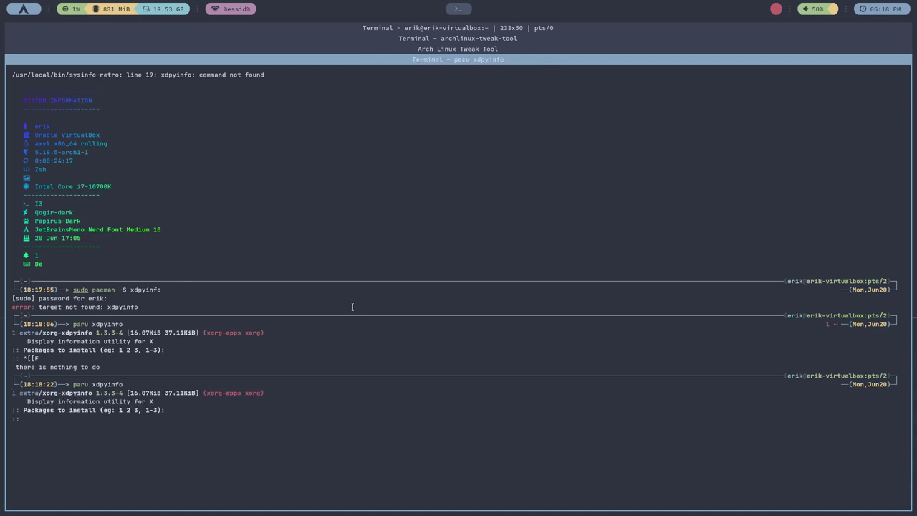
pyautogui.write('1')
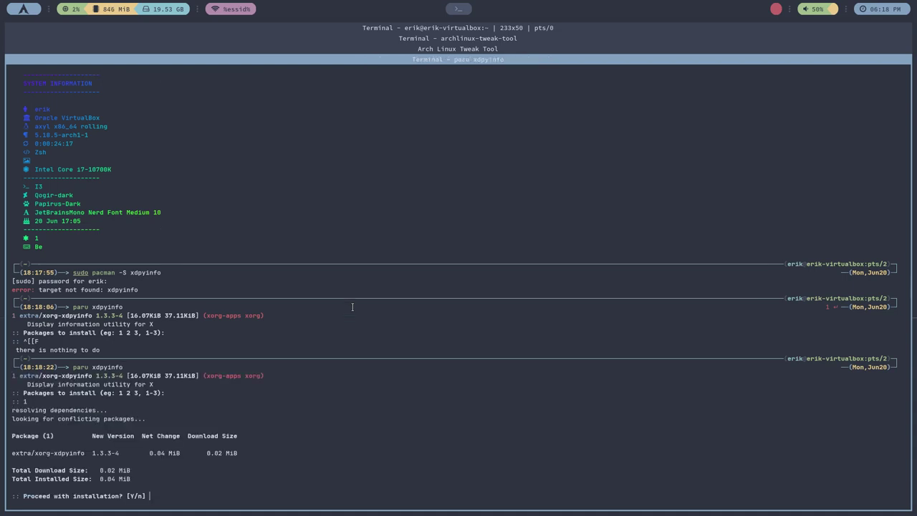
pyautogui.write('y')
pyautogui.press('Return')
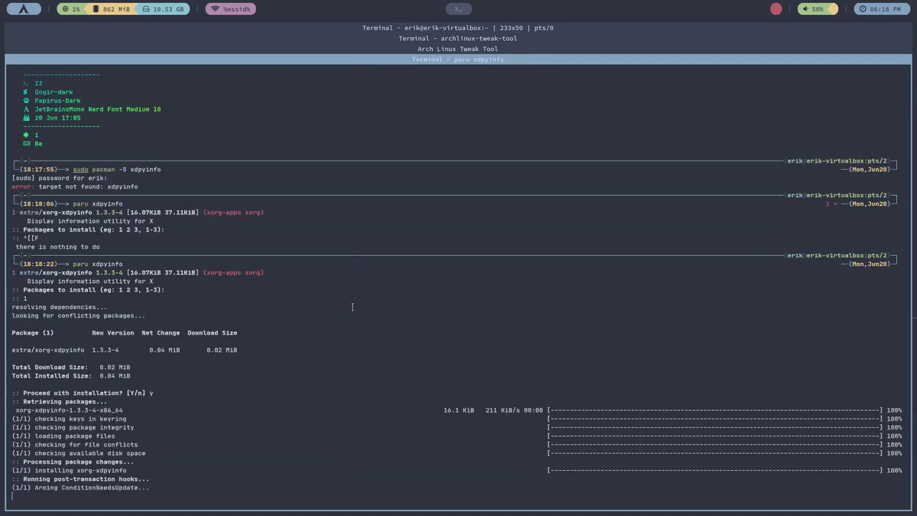
pyautogui.press('Up')
pyautogui.press('Up')
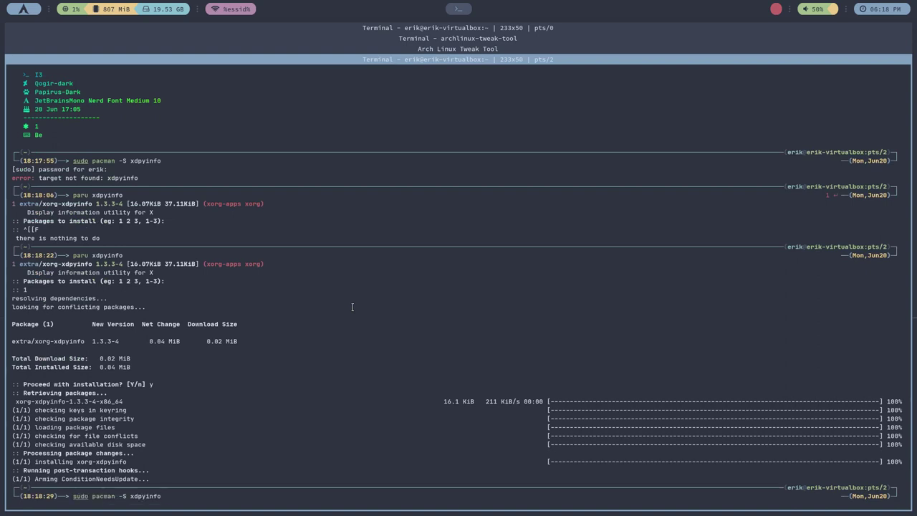
pyautogui.press('super+shift+q')
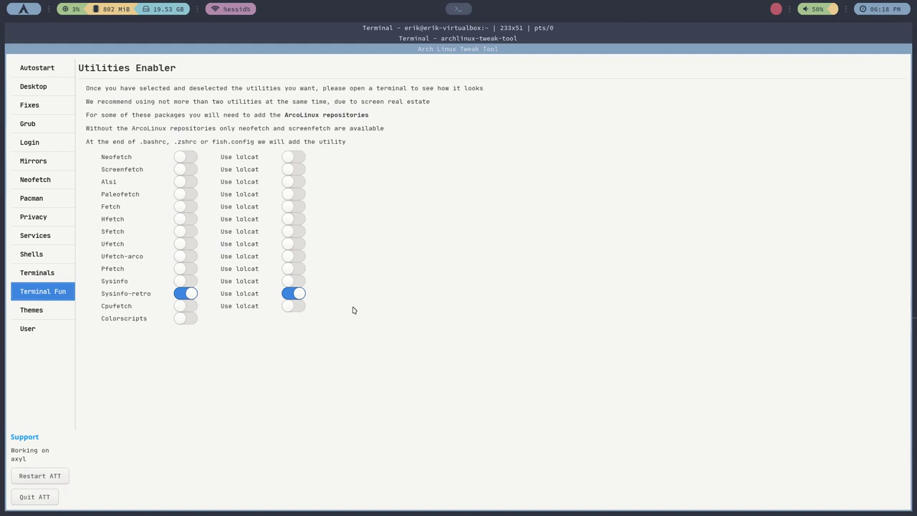
# Check the Sysinfo-retro banner in a terminal, switch it off, and confirm new terminals show no banner.
pyautogui.press('super+Return')
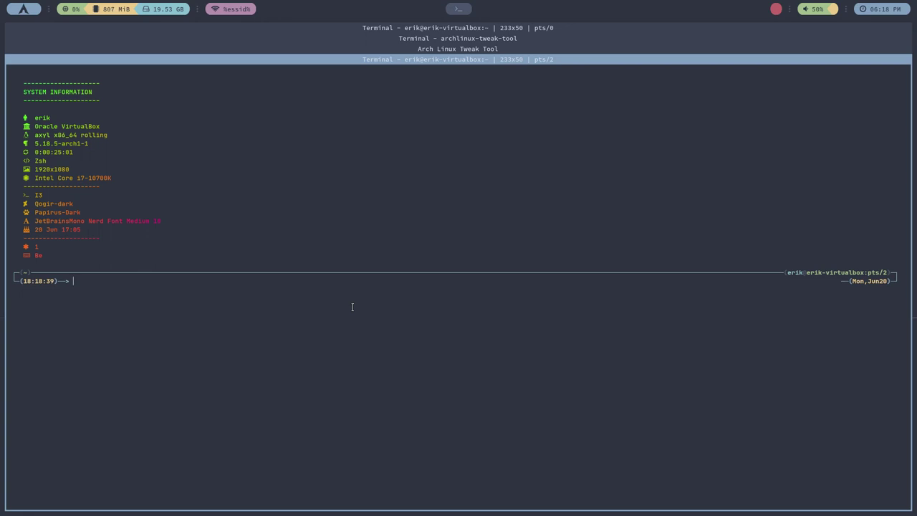
pyautogui.press('super+shift+q')
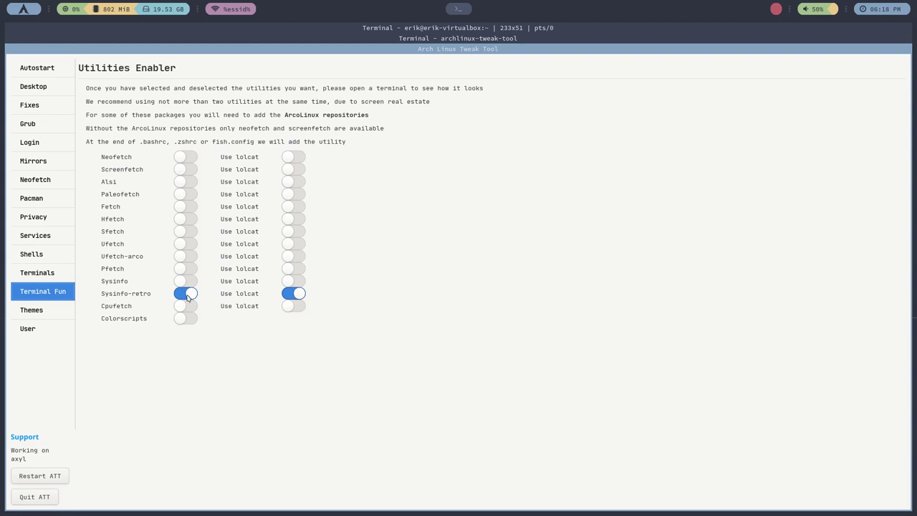
pyautogui.click(187, 294)
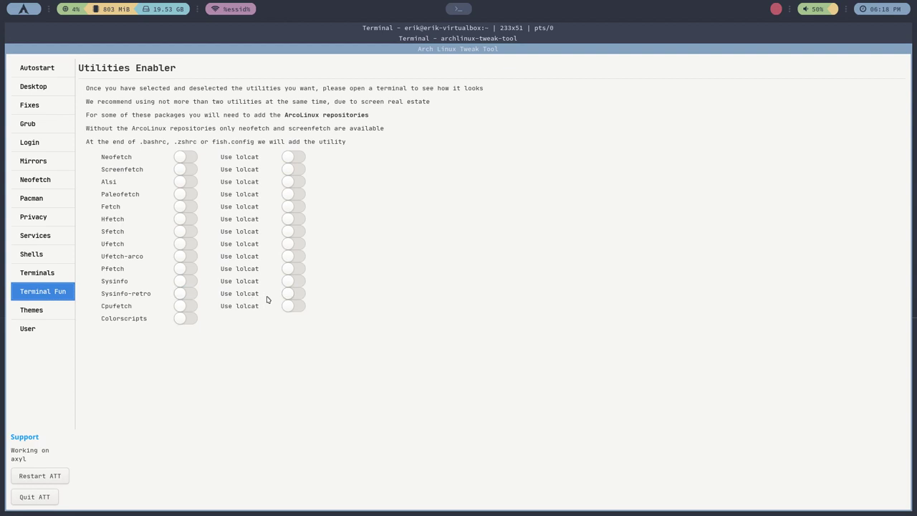
pyautogui.press('super+Return')
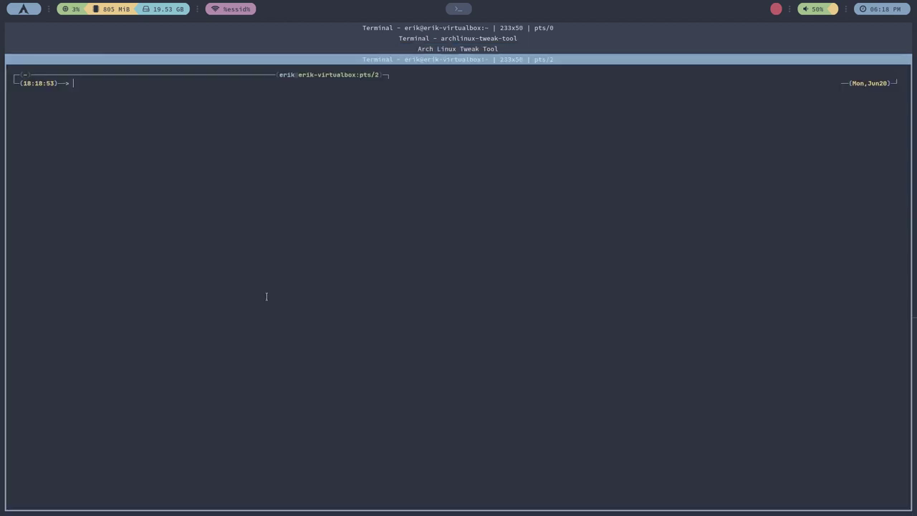
pyautogui.press('super+q')
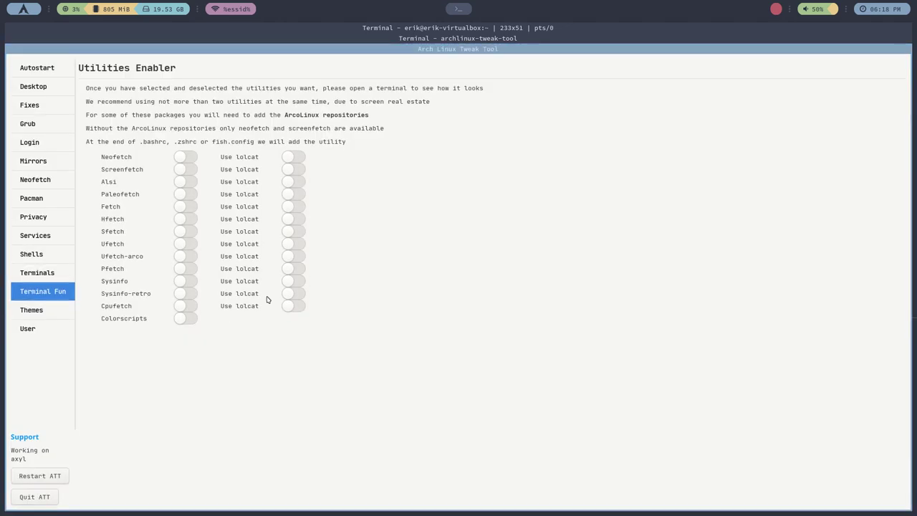
pyautogui.click(27, 311)
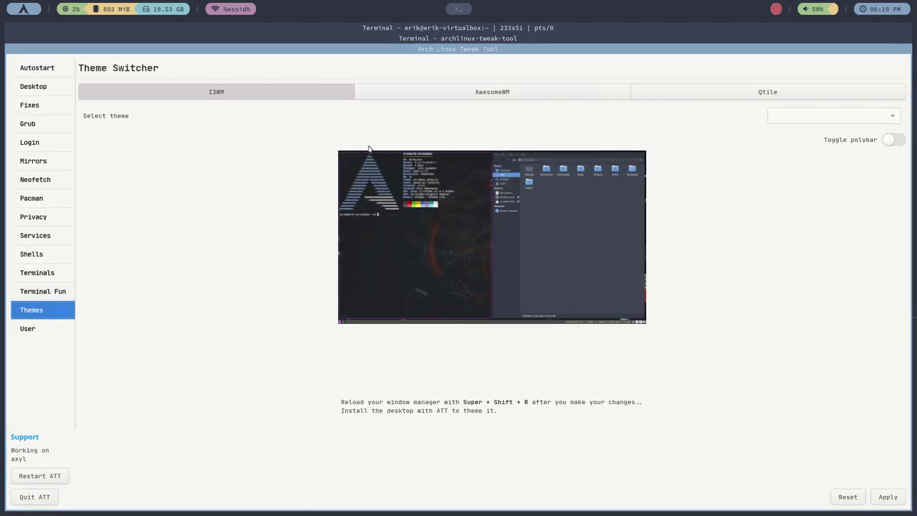
# Preview the AwesomeWM, I3WM and Qtile themes, then go to the Desktop installer page.
pyautogui.click(401, 94)
pyautogui.click(318, 97)
pyautogui.click(508, 92)
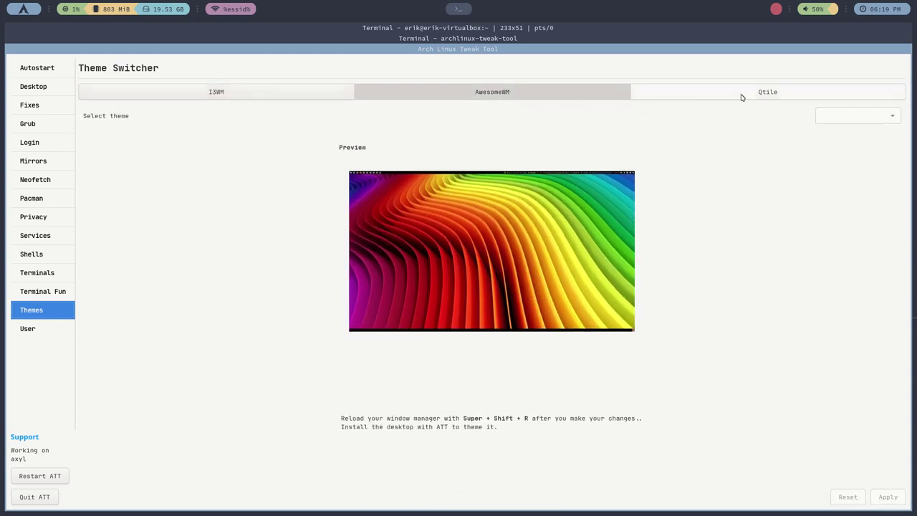
pyautogui.click(685, 96)
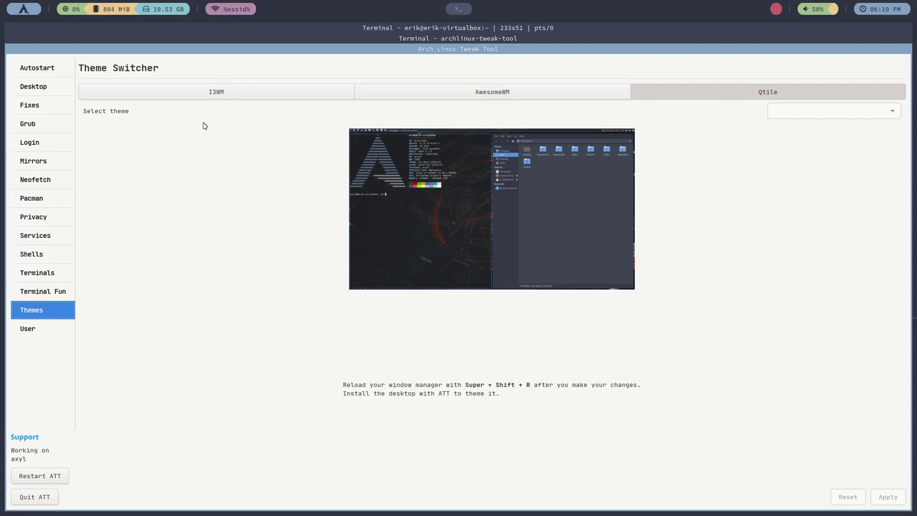
pyautogui.click(33, 86)
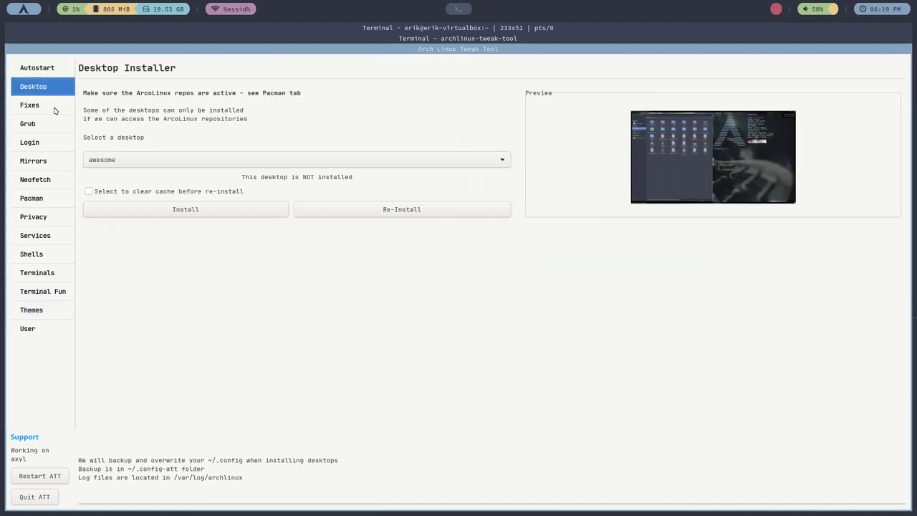
# Install the awesome desktop, enable SDDM on the Login page, and quit ATT.
pyautogui.click(189, 211)
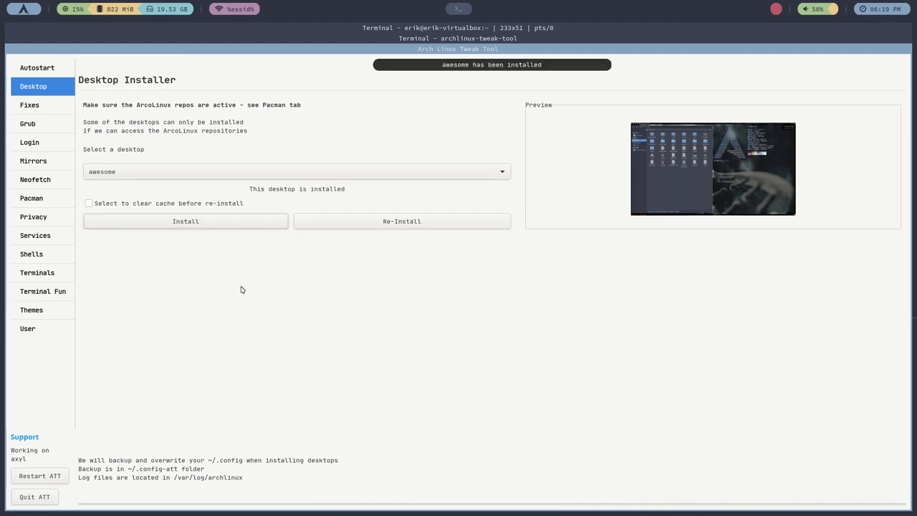
pyautogui.click(33, 142)
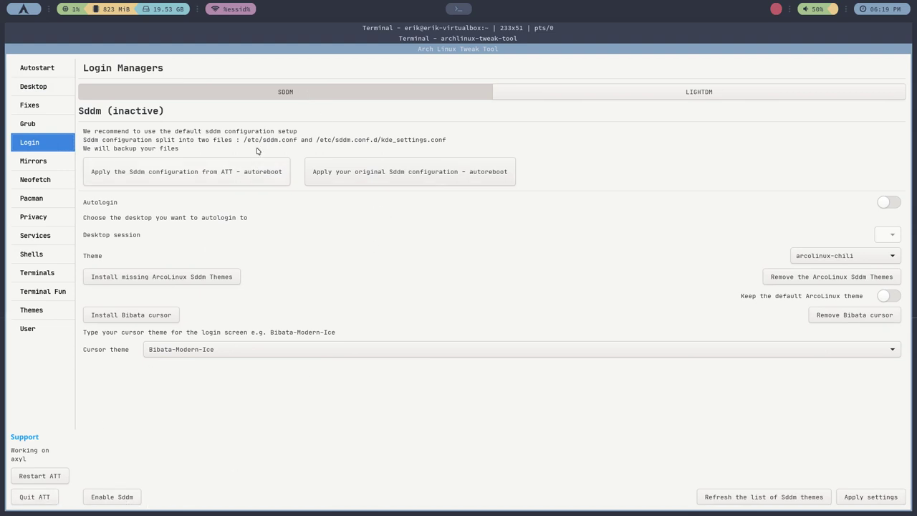
pyautogui.click(107, 502)
pyautogui.click(35, 496)
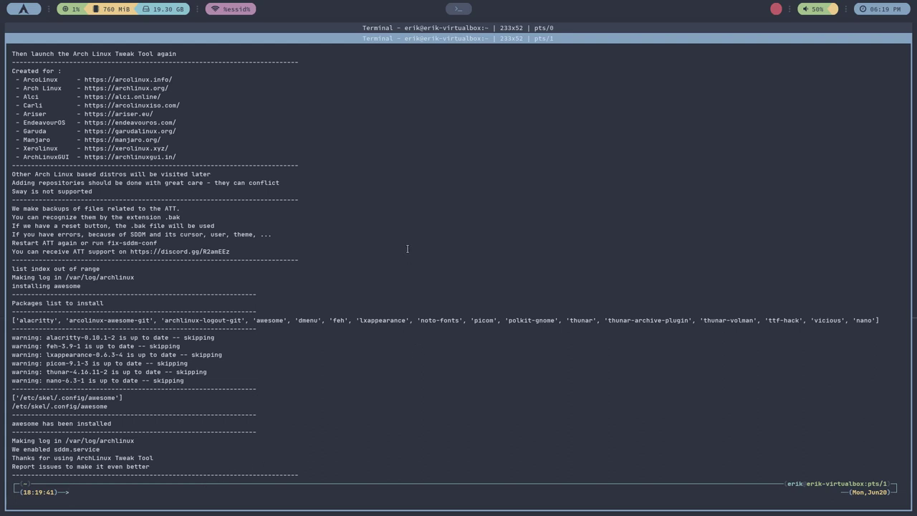
# Close the terminals, run sudo reboot from a fresh terminal, and boot the default GRUB entry.
pyautogui.hotkey('ctrl', 'd')
pyautogui.hotkey('ctrl', 'd')
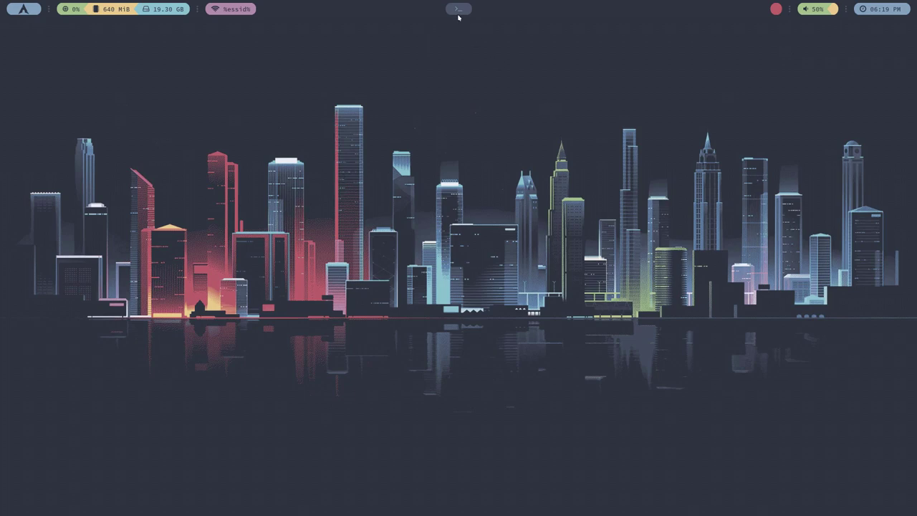
pyautogui.press('super+Return')
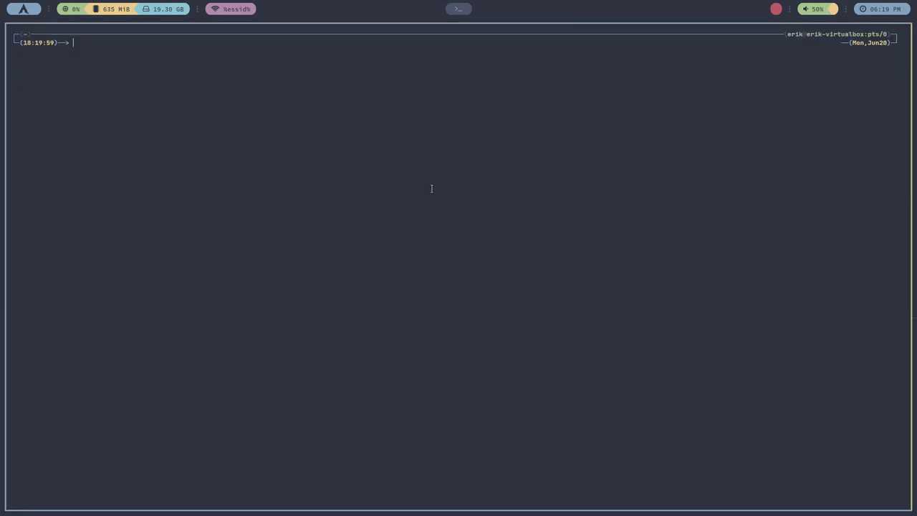
pyautogui.write('sudo reboot')
pyautogui.press('Return')
pyautogui.press('Return')
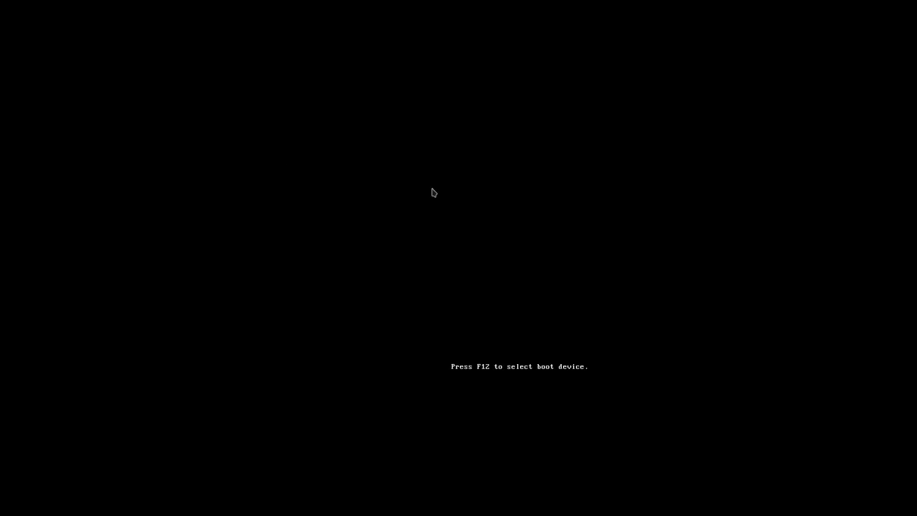
pyautogui.press('Return')
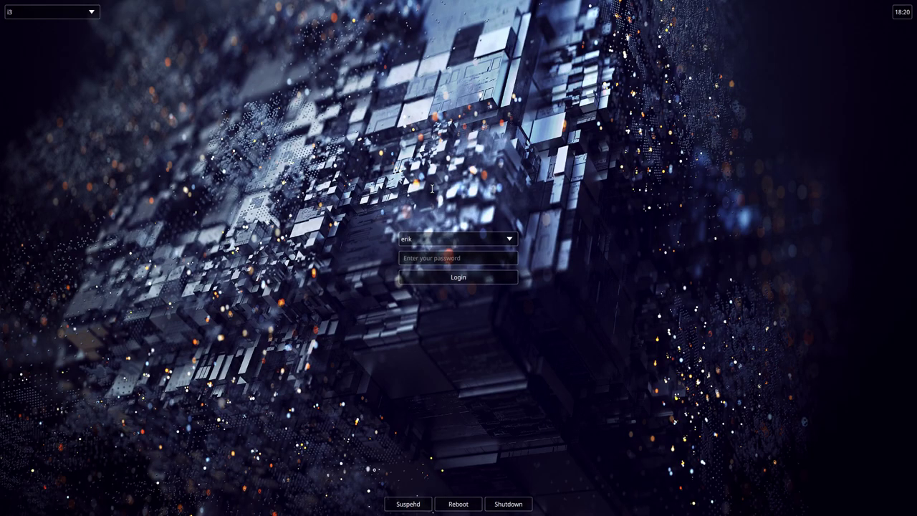
# Pick the awesome session, log in with the account password, and test a terminal.
pyautogui.click(21, 14)
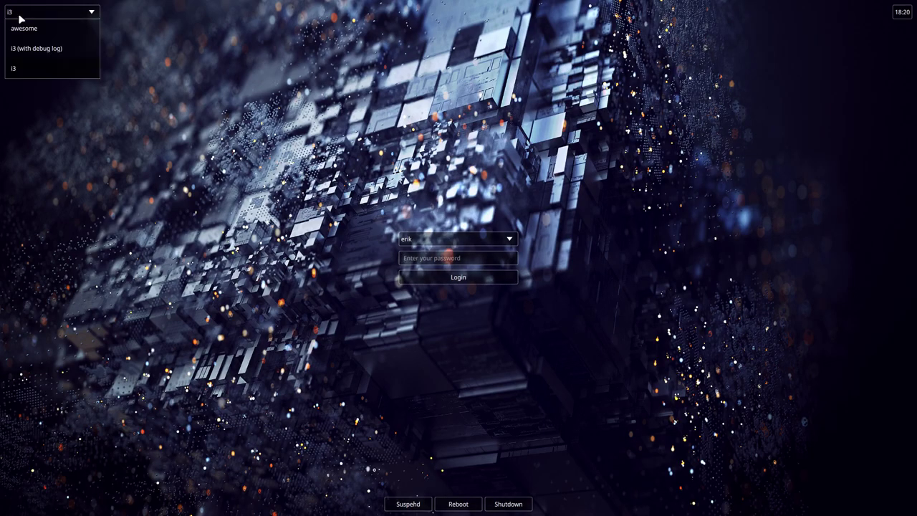
pyautogui.click(27, 32)
pyautogui.click(417, 260)
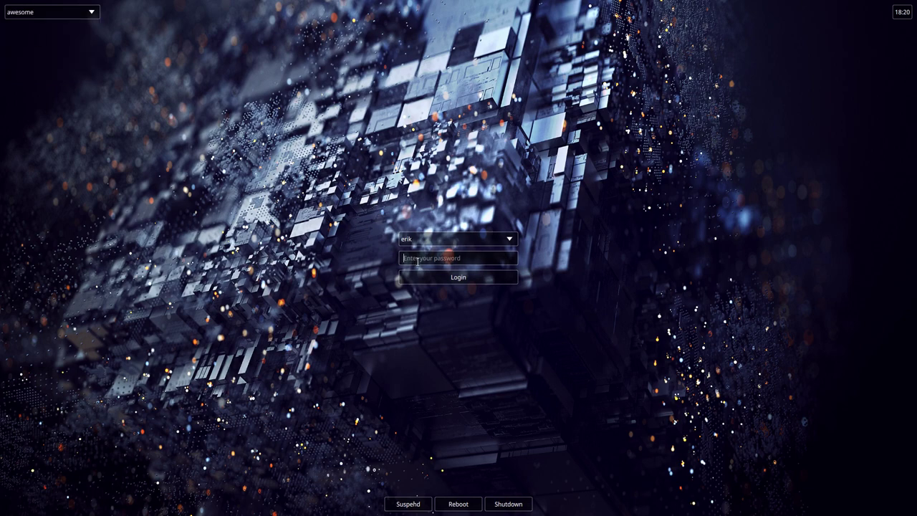
pyautogui.write('••••')
pyautogui.press('Return')
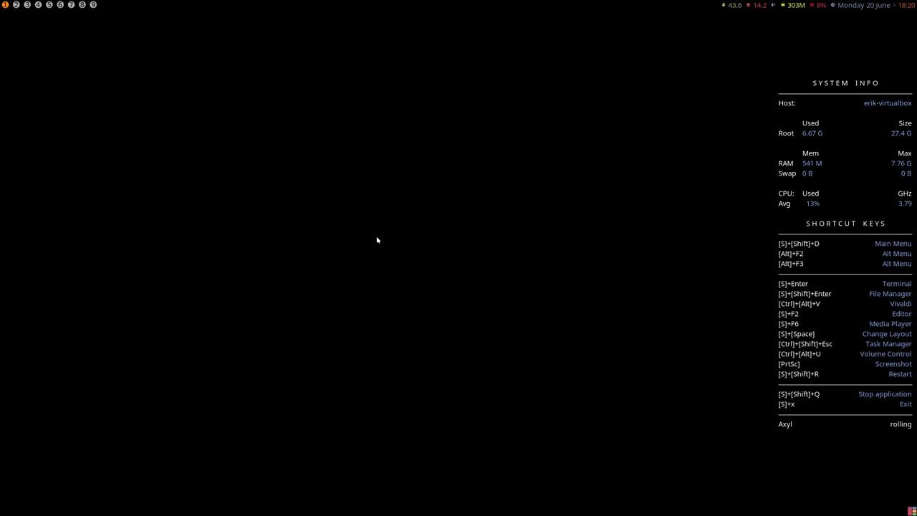
pyautogui.press('super+Return')
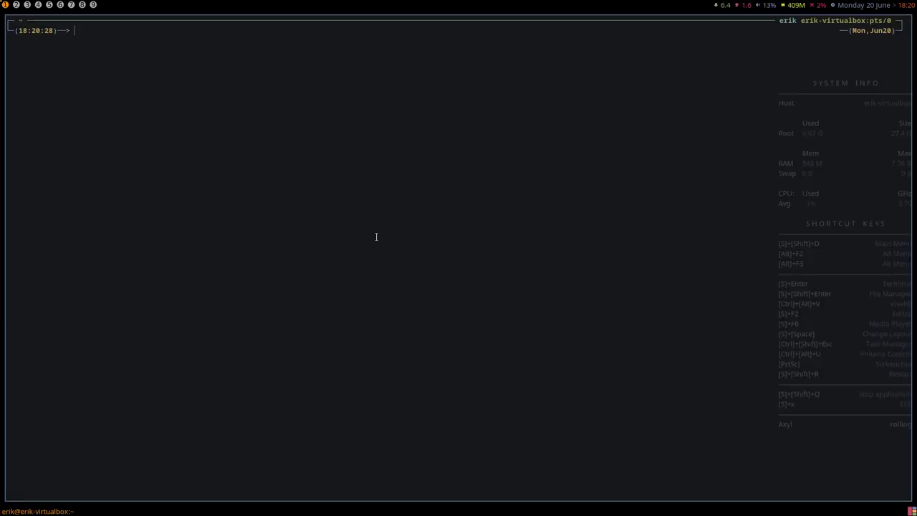
pyautogui.press('super+shift+q')
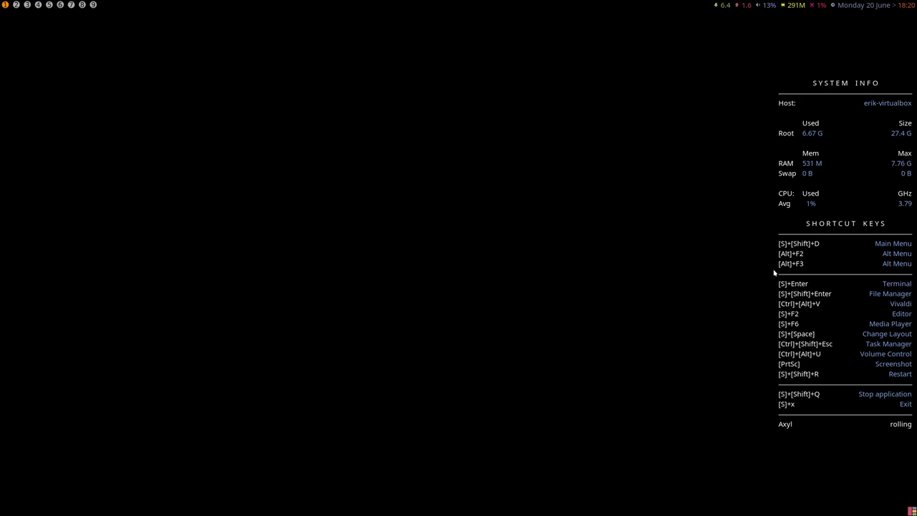
# Try the terminal, launcher and logout shortcuts, then close the extra terminal.
pyautogui.press('super+Return')
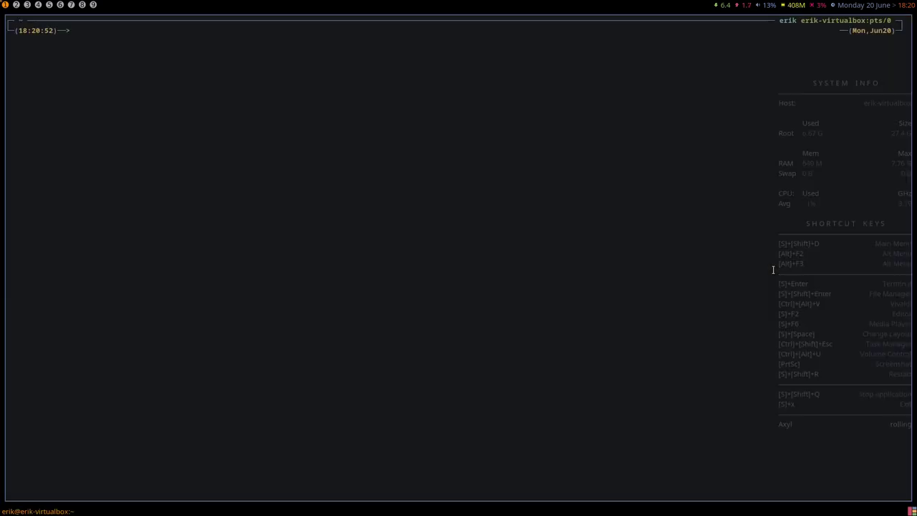
pyautogui.press('super+Return')
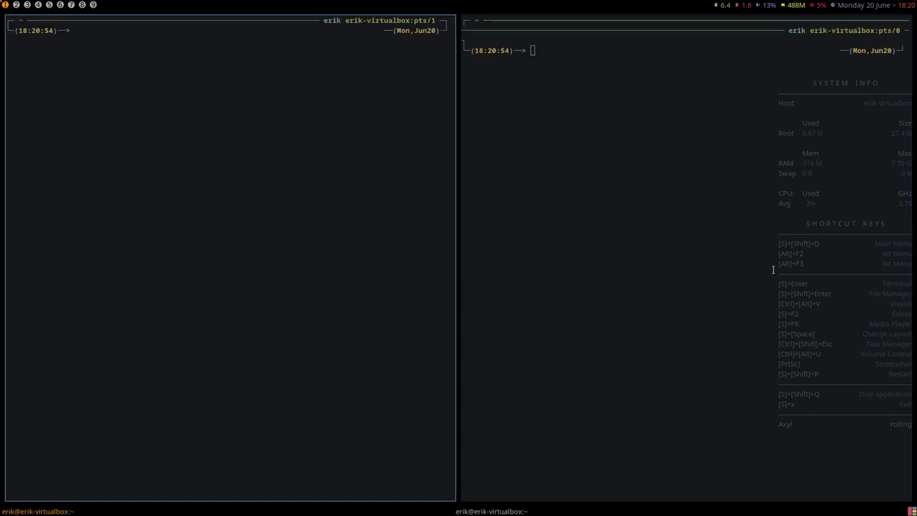
pyautogui.press('super+d')
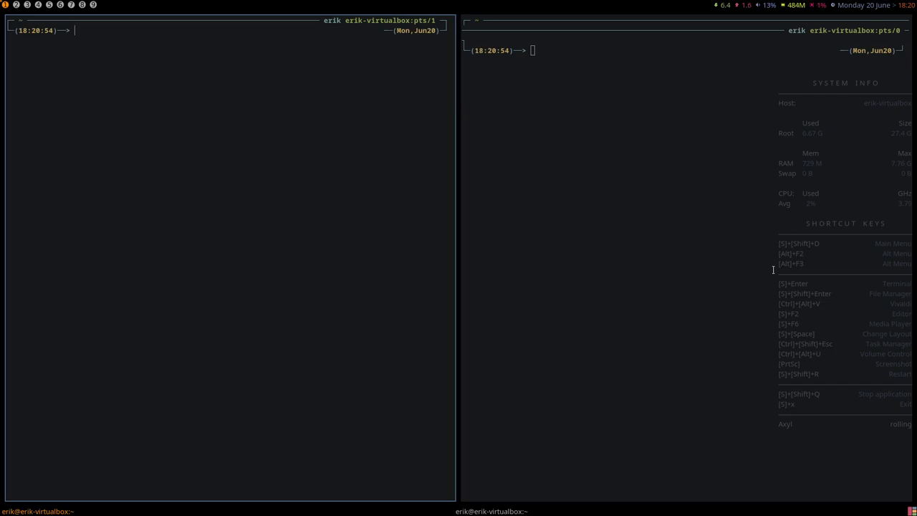
pyautogui.press('super+x')
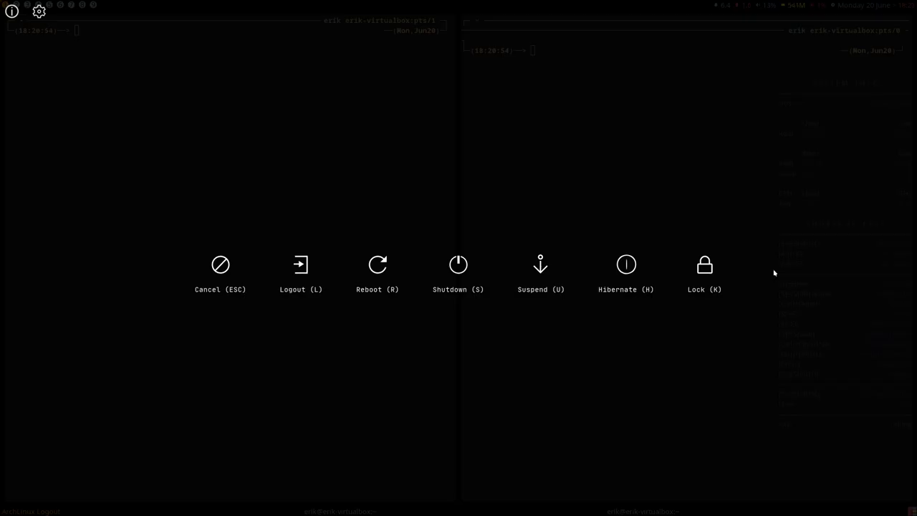
pyautogui.press('Escape')
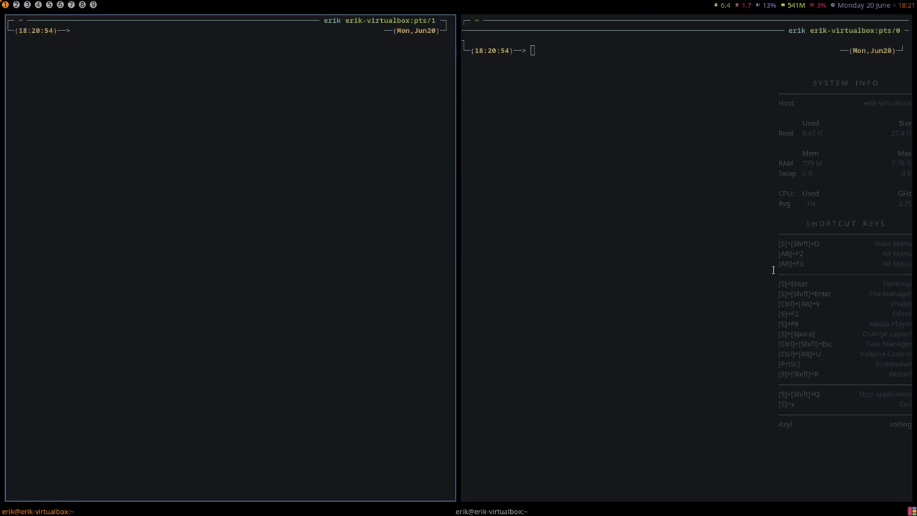
pyautogui.press('super+shift+q')
pyautogui.press('super+shift+q')
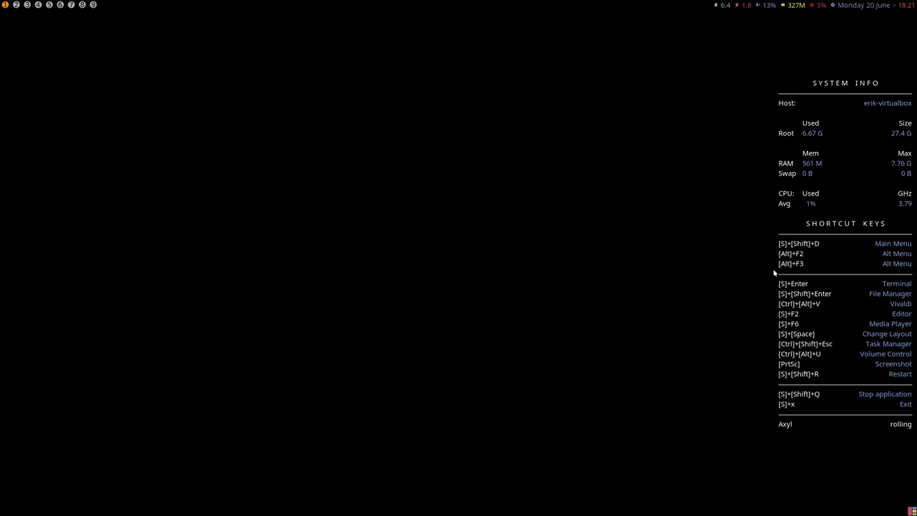
# Install arcolinux-wallpapers-git with sudo pacman, then close the terminal to reveal the wallpaper.
pyautogui.press('super+Return')
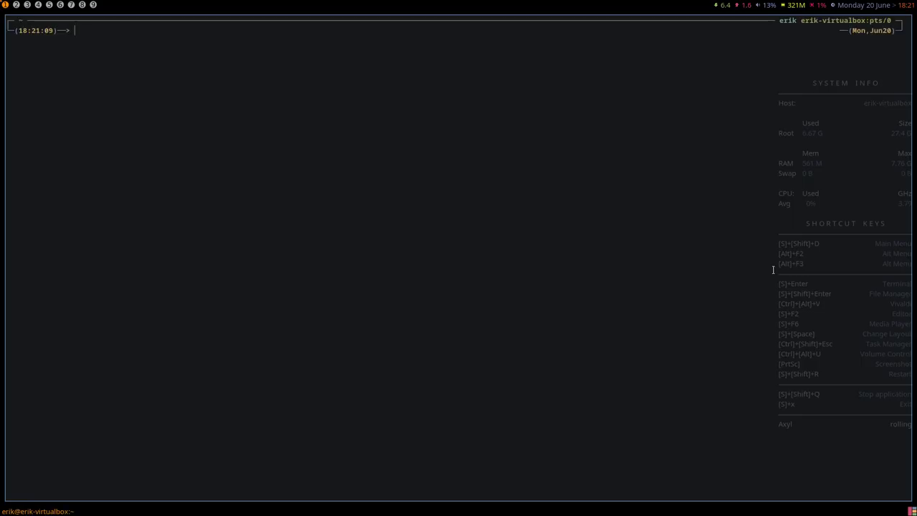
pyautogui.write('sudo pacman ')
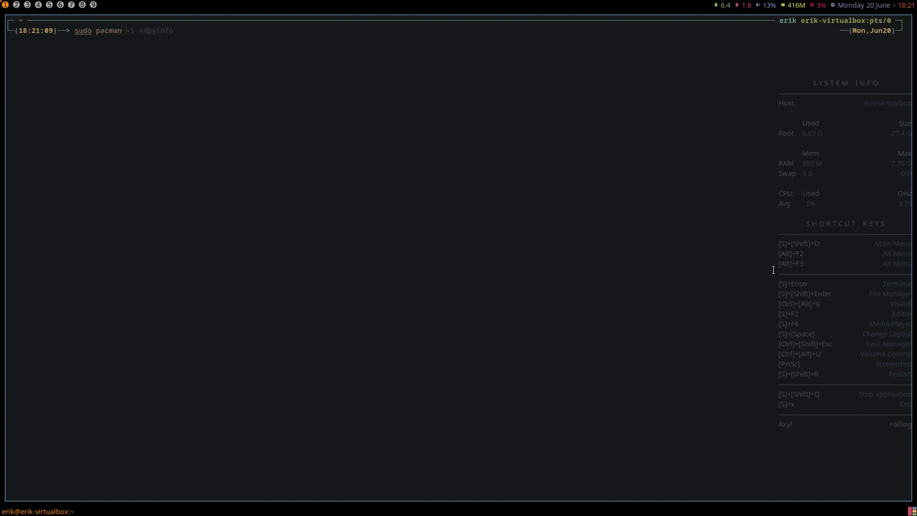
pyautogui.write('-S arcolinux-wallp')
pyautogui.press('Tab')
pyautogui.write('git')
pyautogui.press('Return')
pyautogui.write('****')
pyautogui.press('Return')
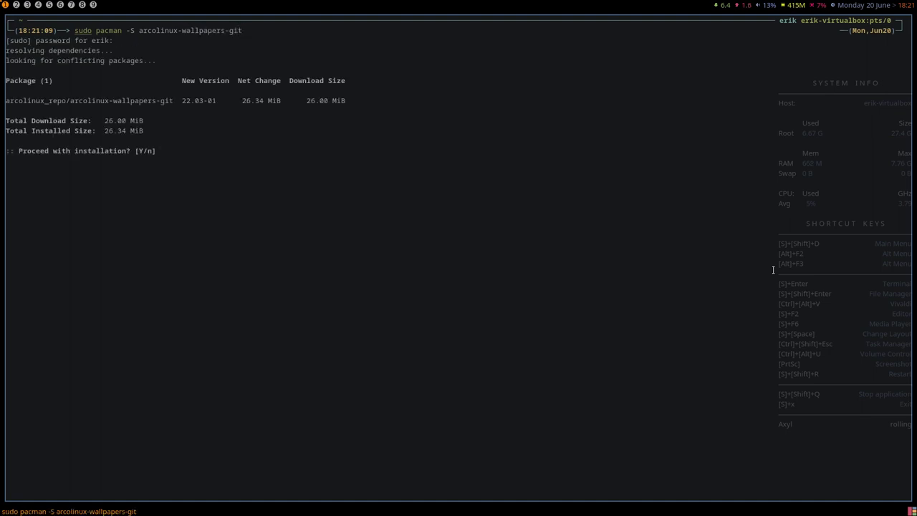
pyautogui.press('Return')
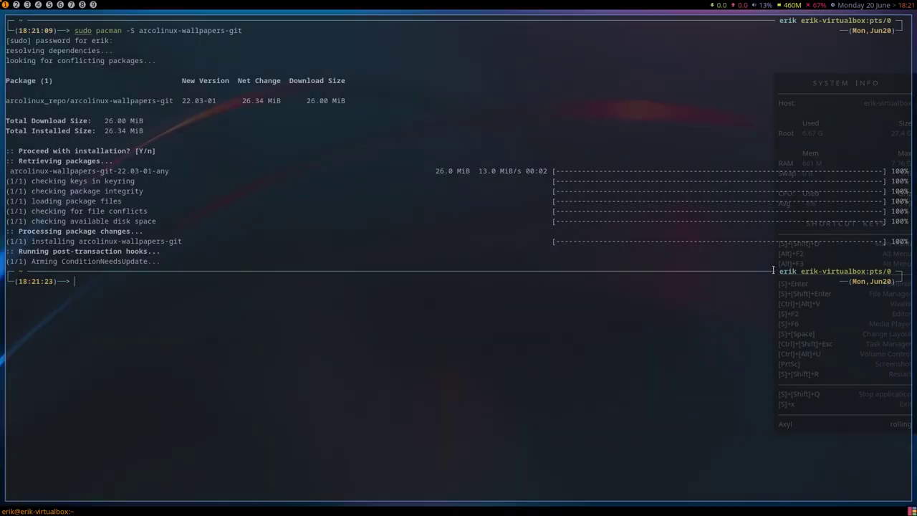
pyautogui.press('super+shift+q')
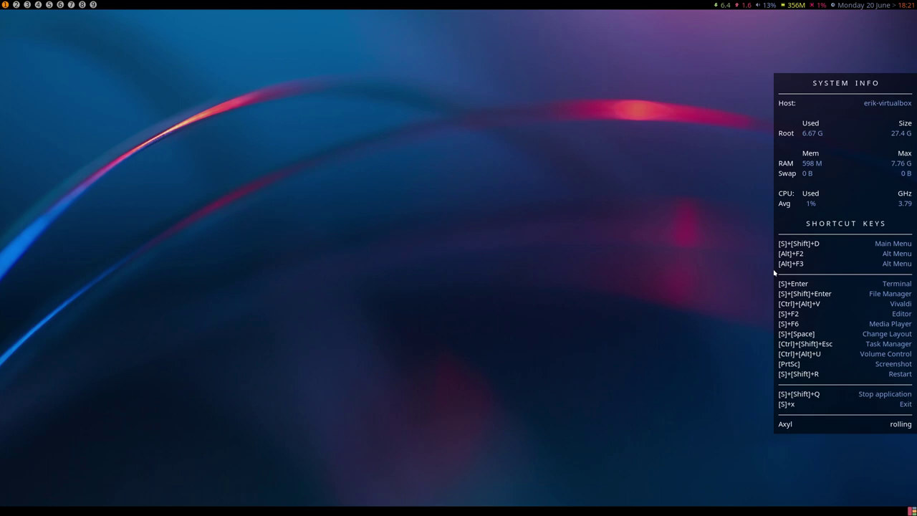
# In a new terminal, run sudo pacman -S xfce4-taskmanager, authenticate and accept the install.
pyautogui.press('super+Return')
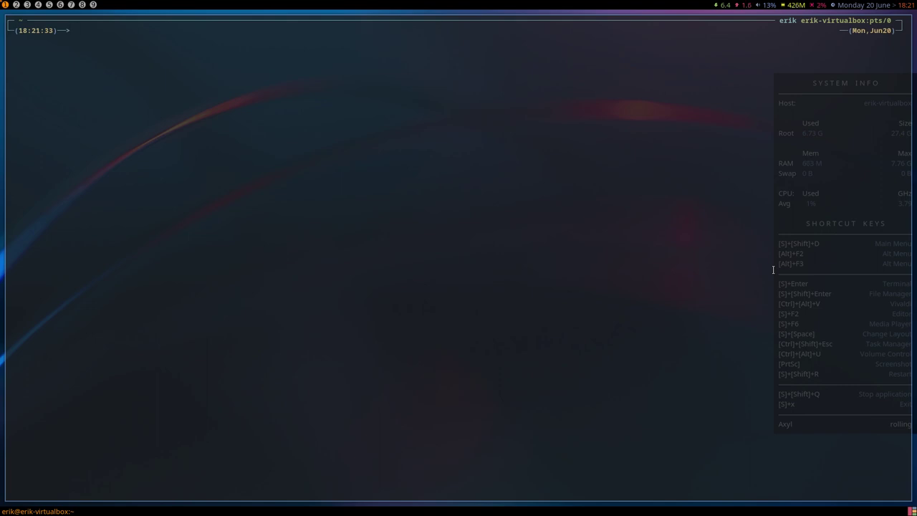
pyautogui.write('sudo pacman -S xfce4-taskmanager')
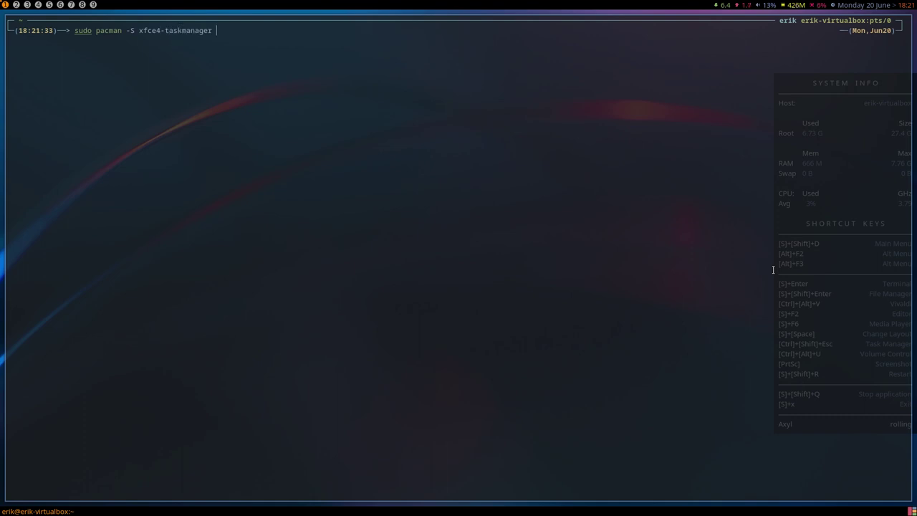
pyautogui.press('Return')
pyautogui.write('***')
pyautogui.press('Return')
pyautogui.press('Return')
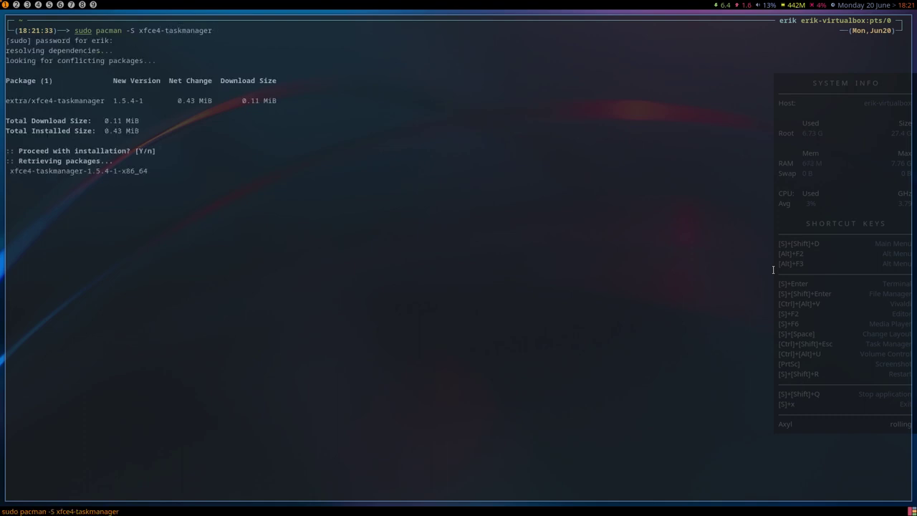
# Launch Task Manager, find conky, and kill that process.
pyautogui.hotkey('ctrl', 'shift', 'Escape')
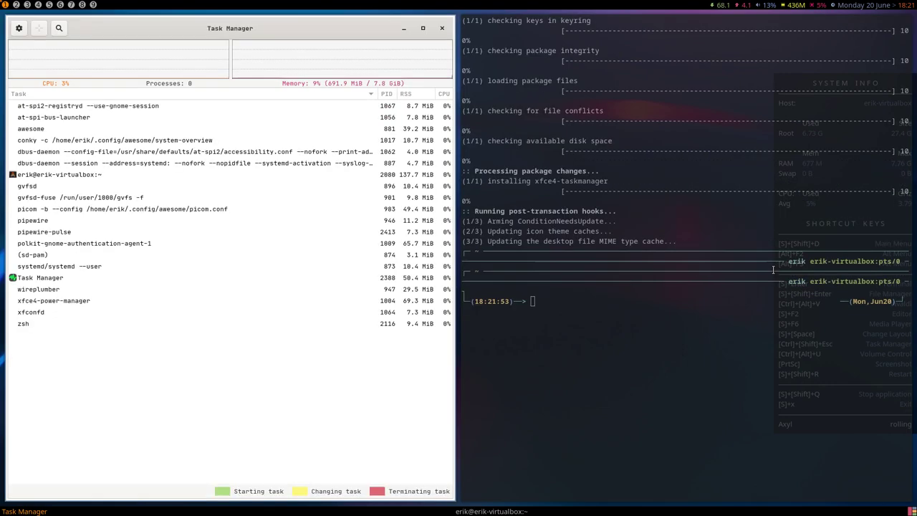
pyautogui.write('conk')
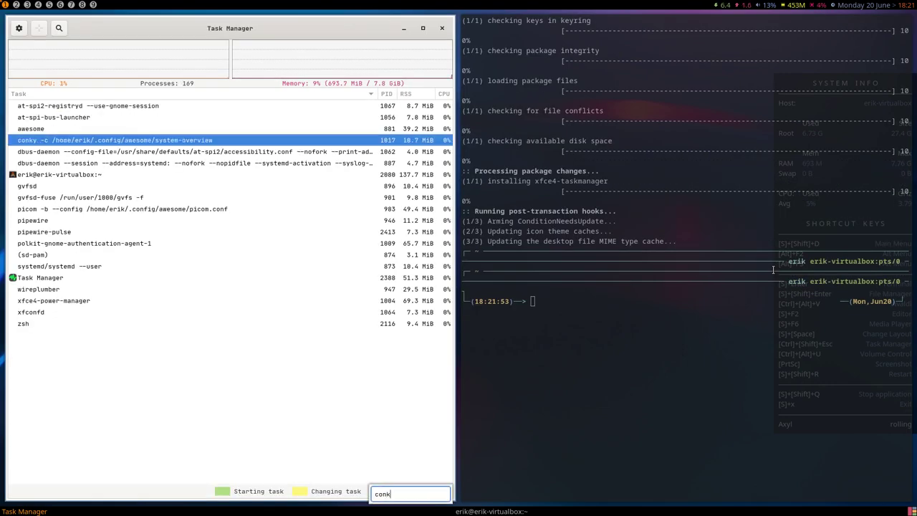
pyautogui.click(154, 142)
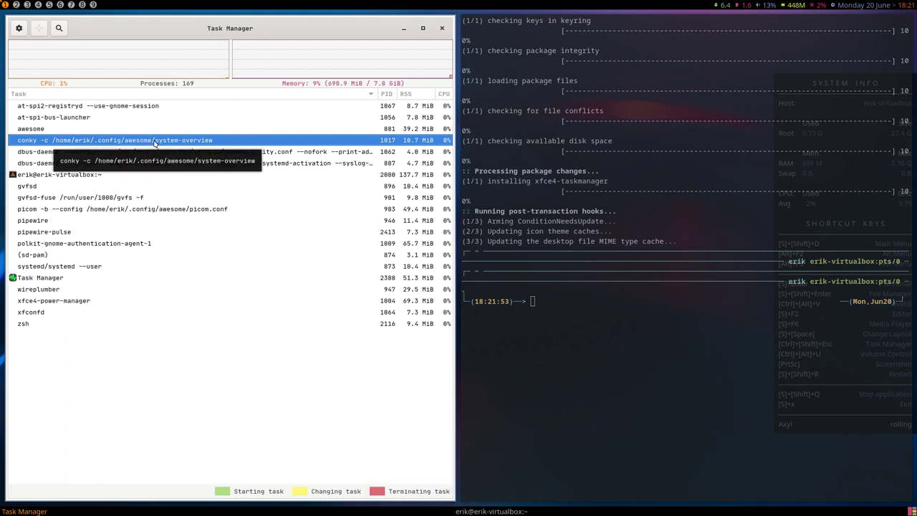
pyautogui.rightClick(246, 144)
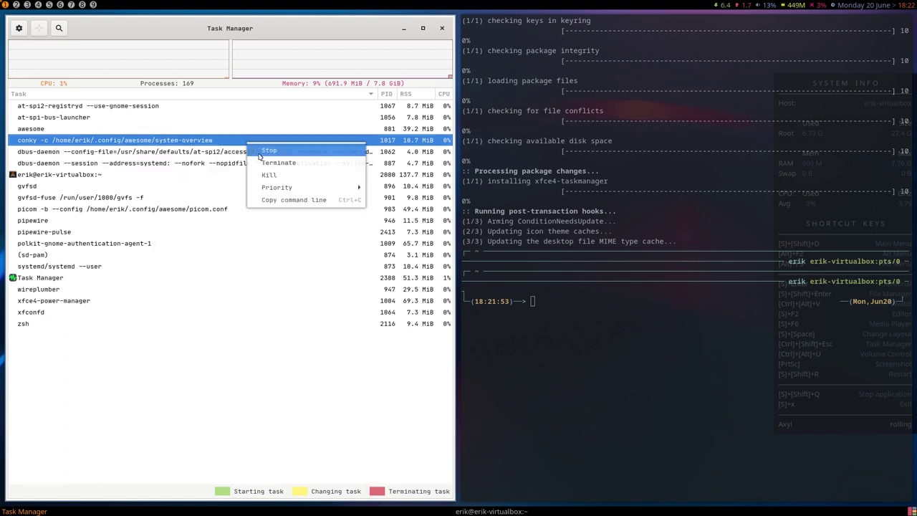
pyautogui.click(279, 174)
pyautogui.click(316, 200)
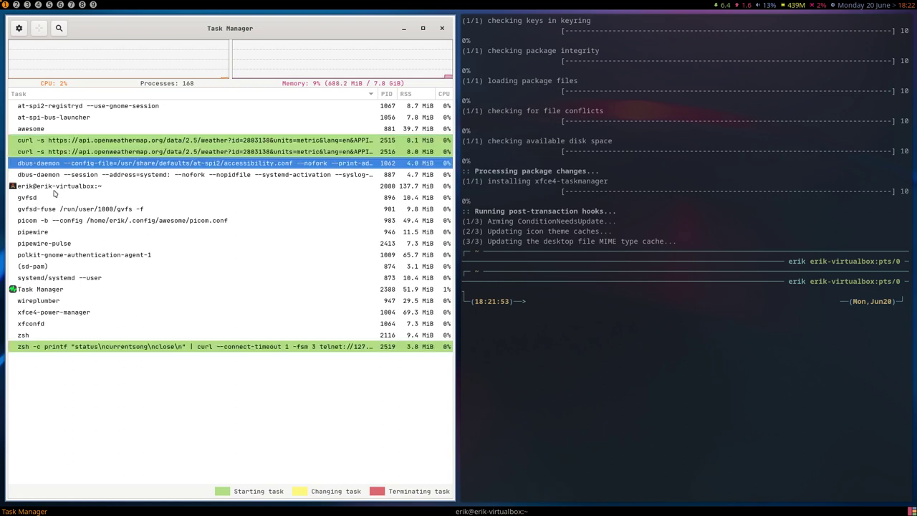
# Look through the remaining running processes, then close Task Manager.
pyautogui.click(53, 222)
pyautogui.click(53, 232)
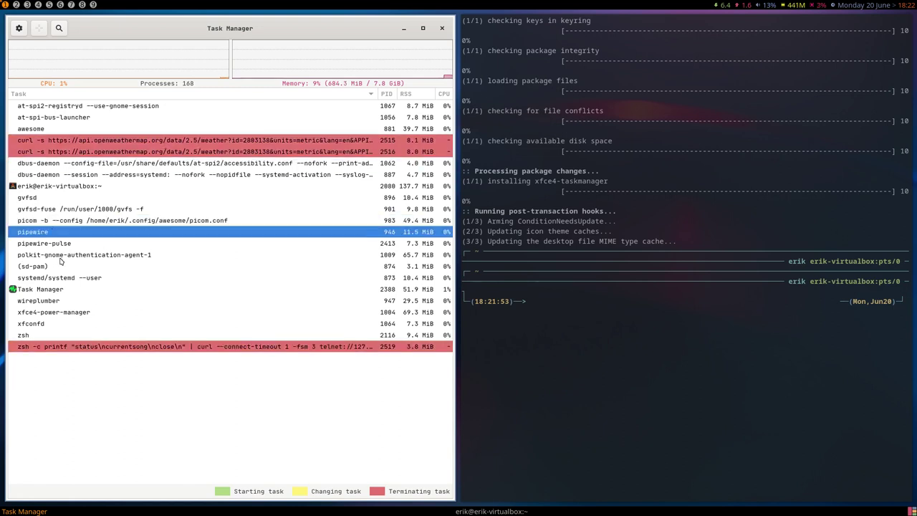
pyautogui.click(69, 257)
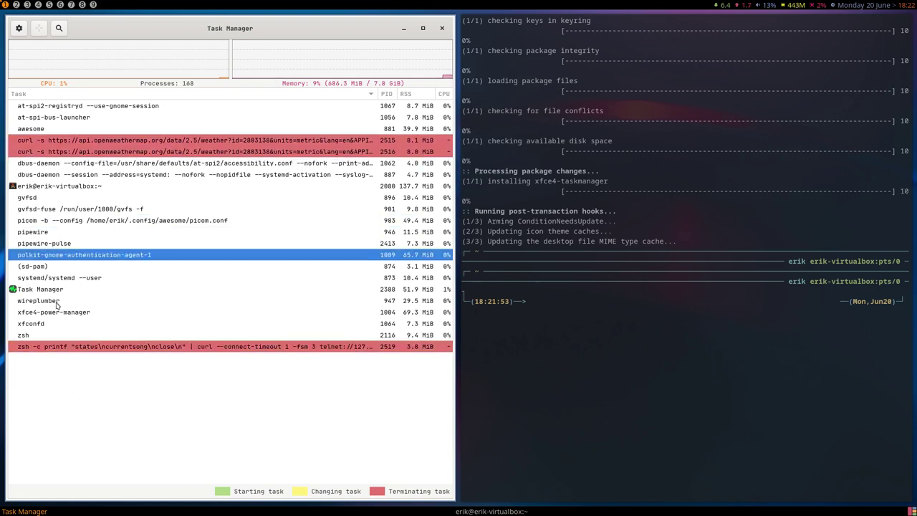
pyautogui.click(66, 302)
pyautogui.click(63, 315)
pyautogui.click(63, 325)
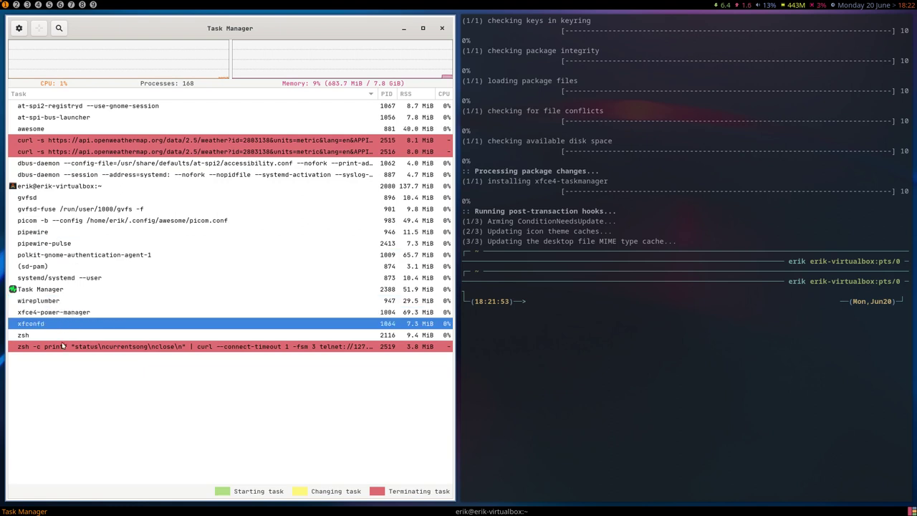
pyautogui.click(57, 313)
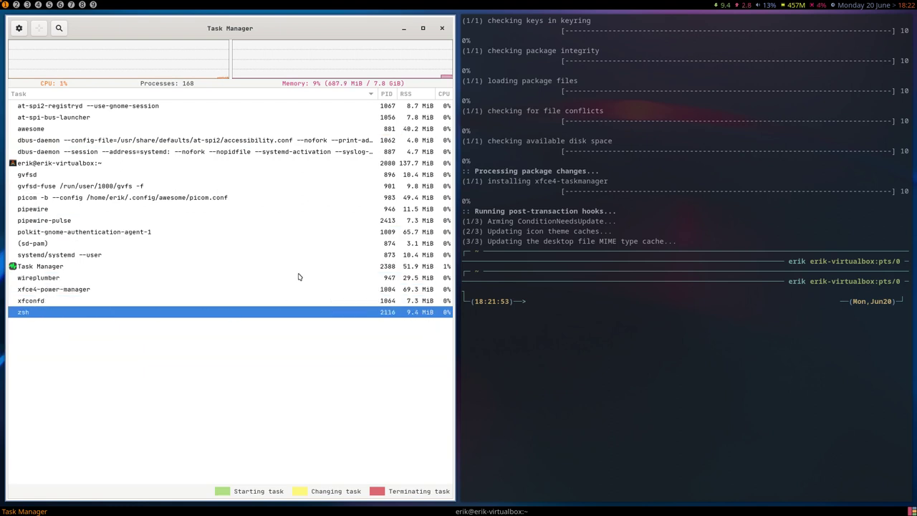
pyautogui.press('super+shift+c')
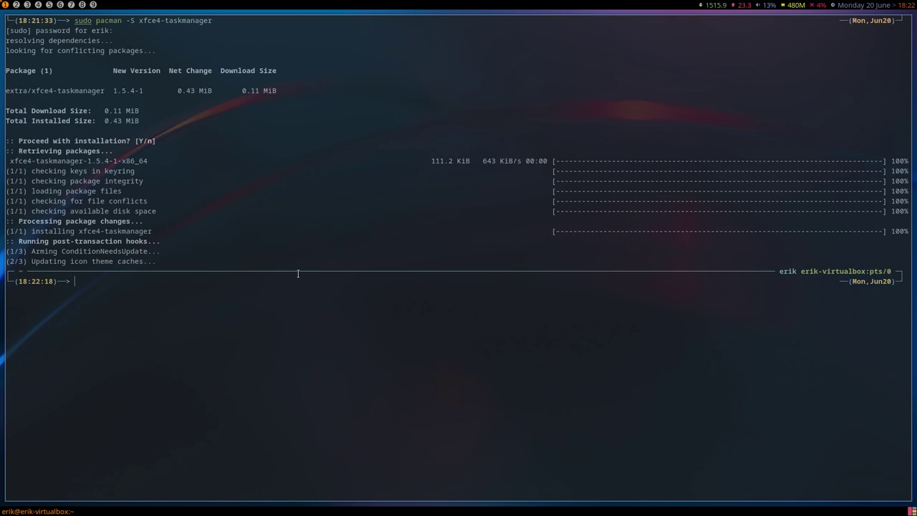
# Launch LXAppearance via lx, choose the Qogir-Dark widget theme, apply it and close.
pyautogui.press('super+p')
pyautogui.write('lx')
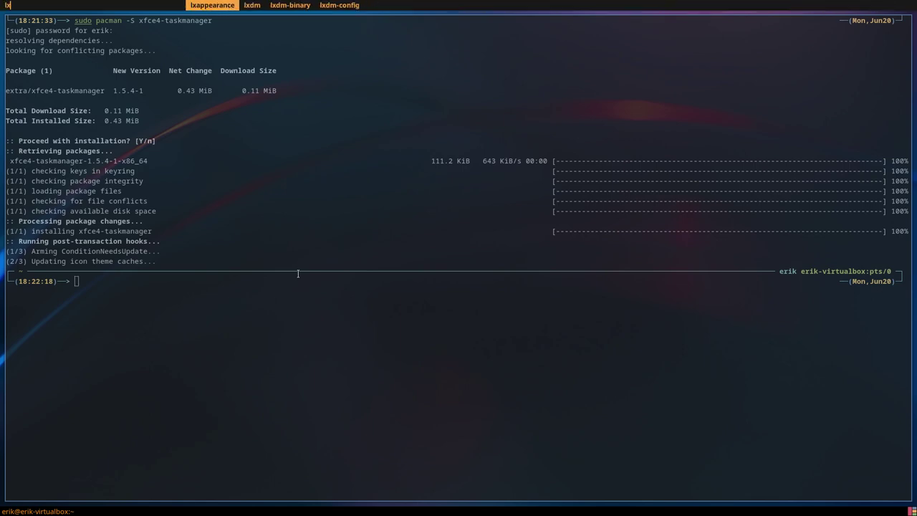
pyautogui.press('Return')
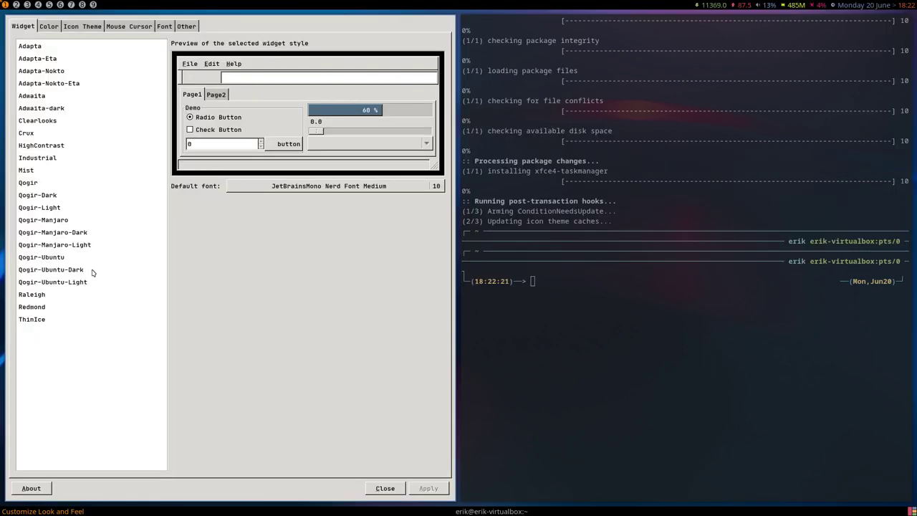
pyautogui.click(54, 198)
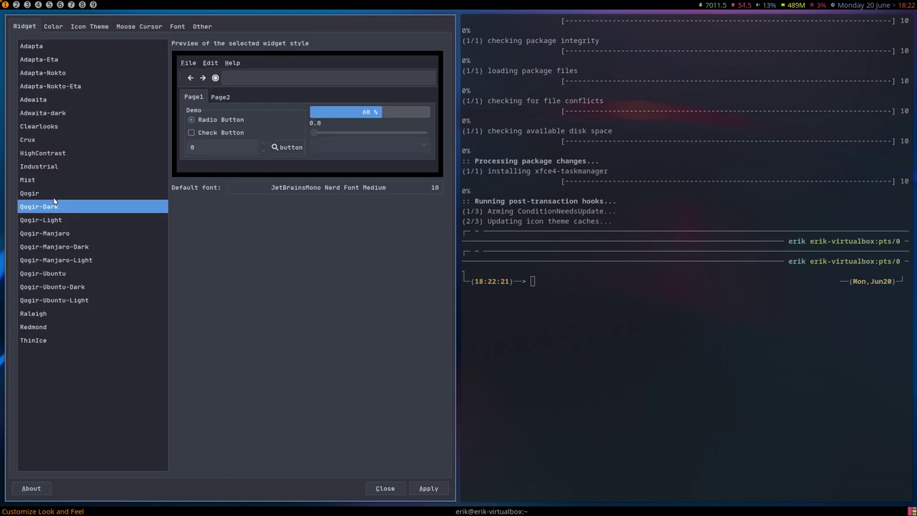
pyautogui.click(53, 27)
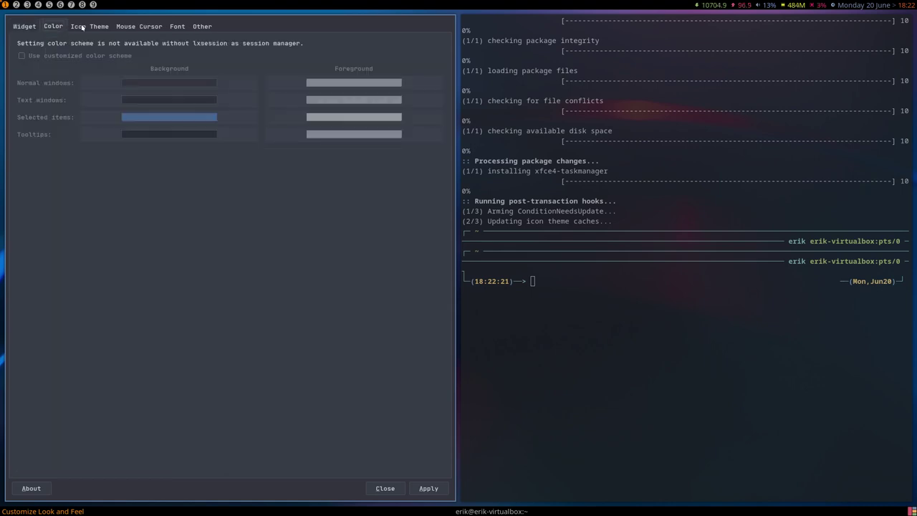
pyautogui.click(89, 27)
pyautogui.click(143, 28)
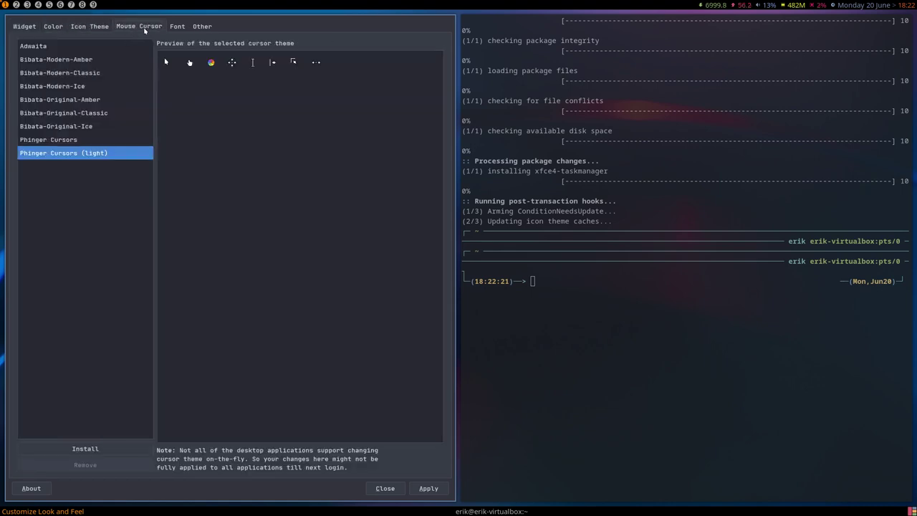
pyautogui.click(180, 30)
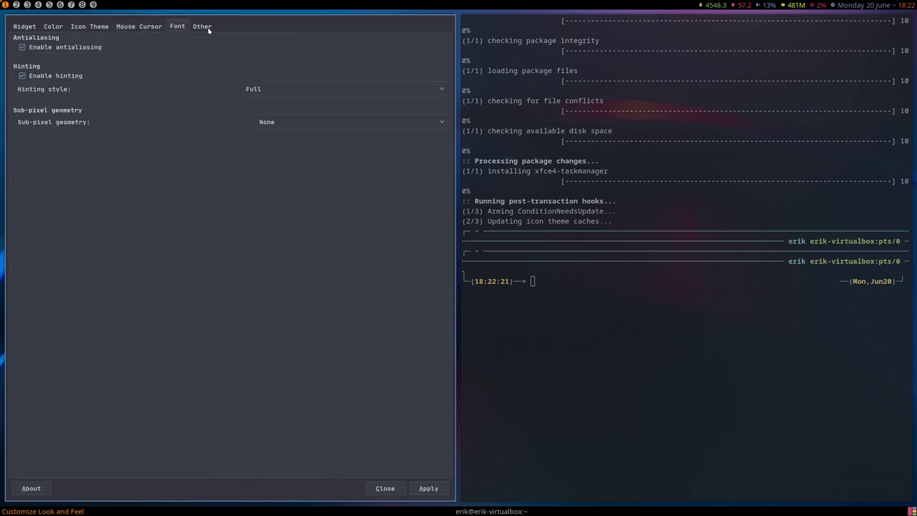
pyautogui.click(429, 488)
pyautogui.click(385, 488)
# Close the terminal and open Thunar on the home folder with hidden dot-files shown.
pyautogui.hotkey('ctrl', 'd')
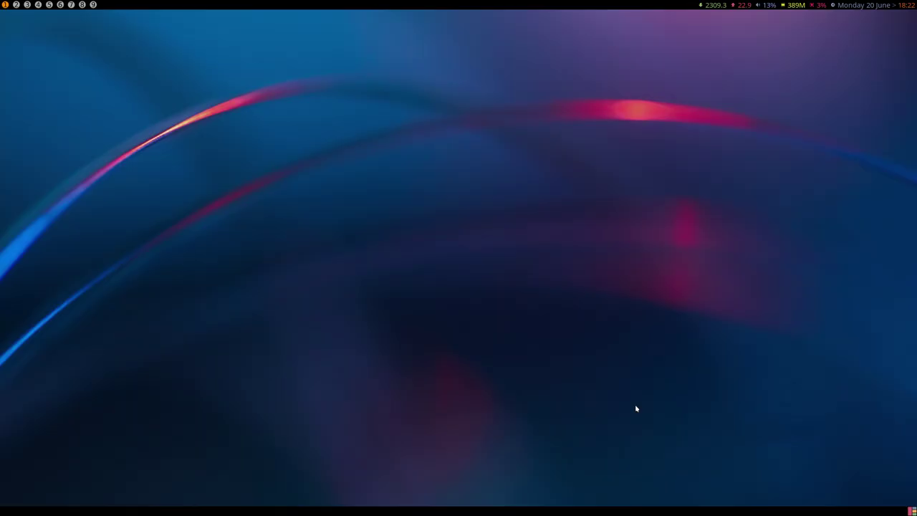
pyautogui.press('super+e')
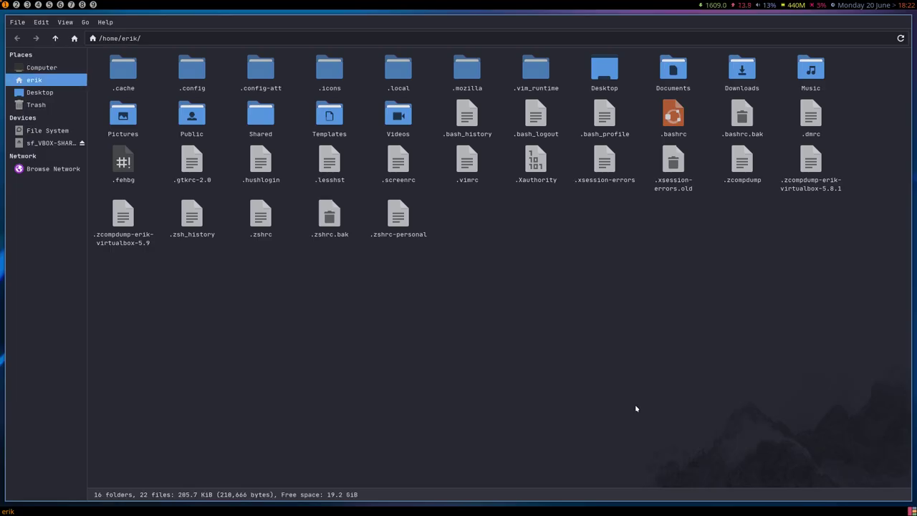
pyautogui.hotkey('ctrl', 'h')
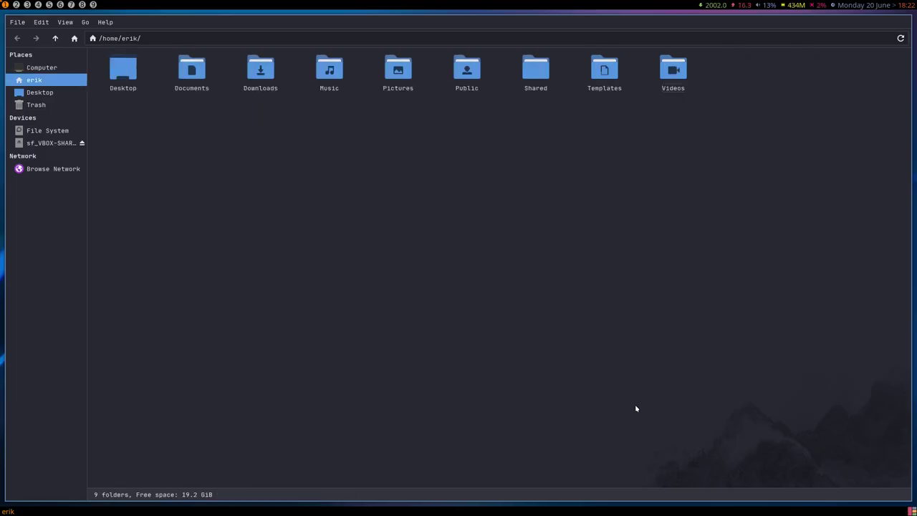
pyautogui.hotkey('ctrl', 'h')
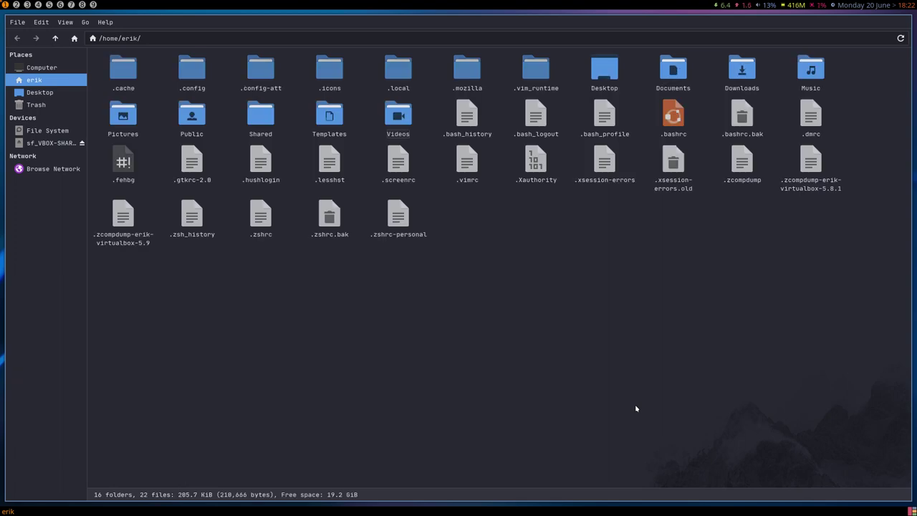
# Check Thunar's background menu and its custom actions configuration, then dismiss it.
pyautogui.rightClick(285, 238)
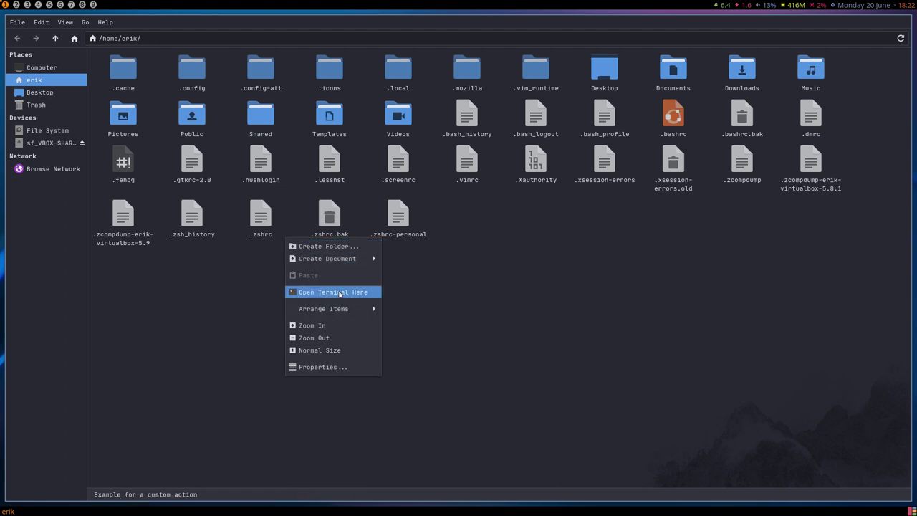
pyautogui.click(37, 22)
pyautogui.click(37, 22)
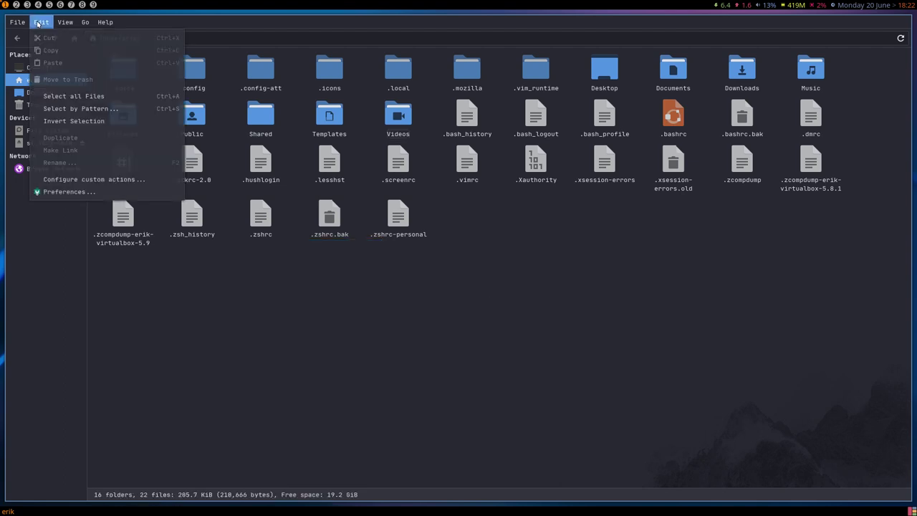
pyautogui.click(90, 179)
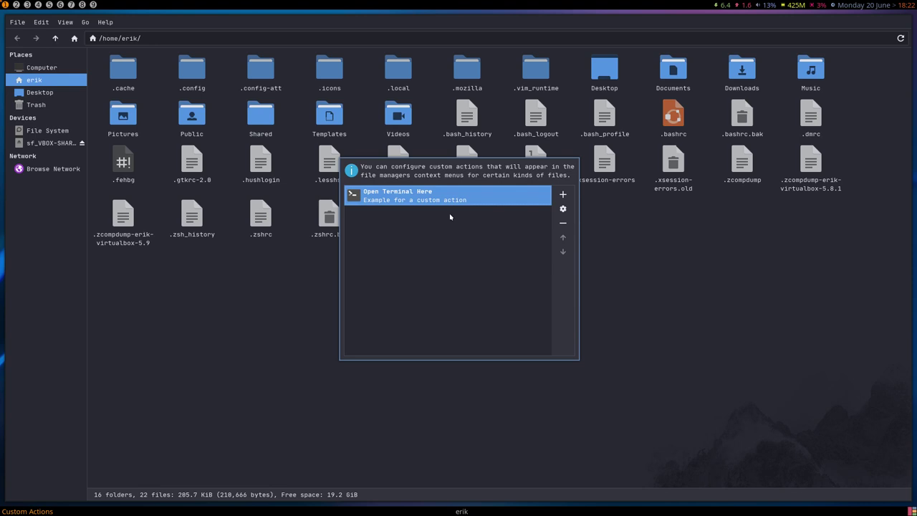
pyautogui.press('Escape')
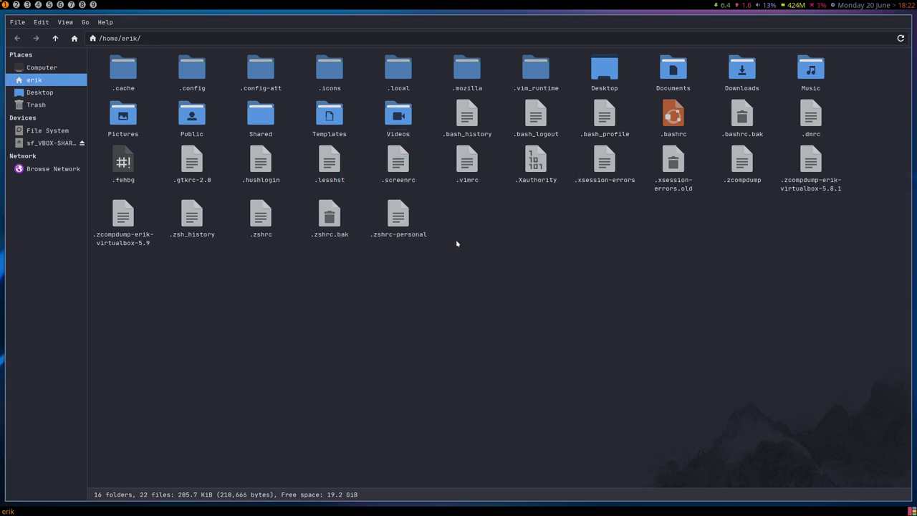
# Close Thunar and enter the account password to start Arch Linux Tweak Tool.
pyautogui.hotkey('ctrl', 'q')
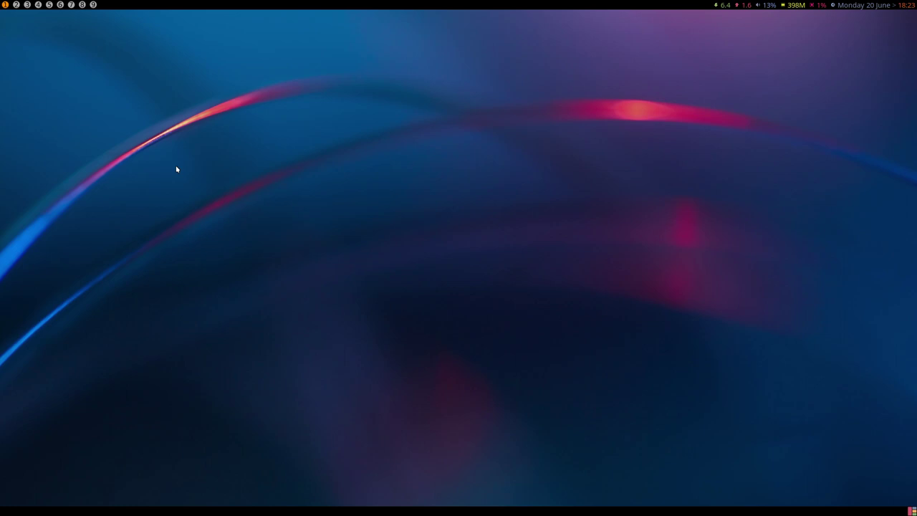
pyautogui.write('••••')
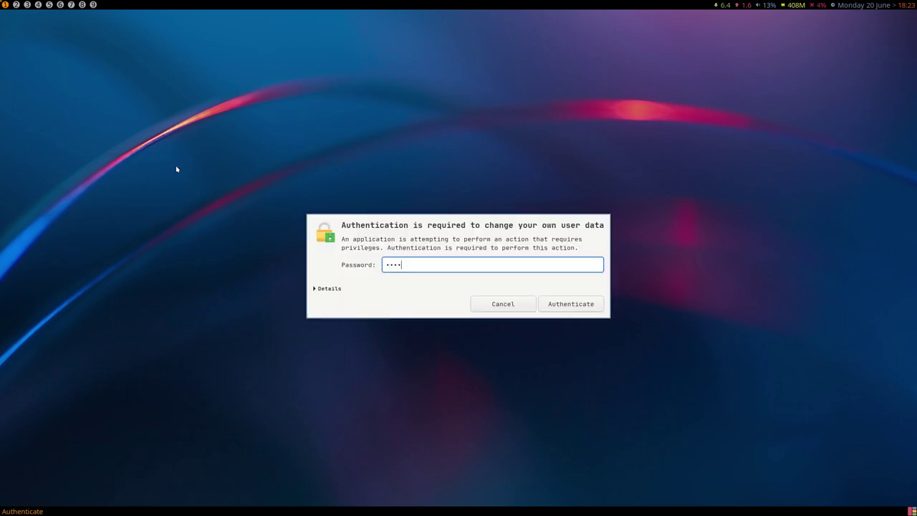
pyautogui.press('Return')
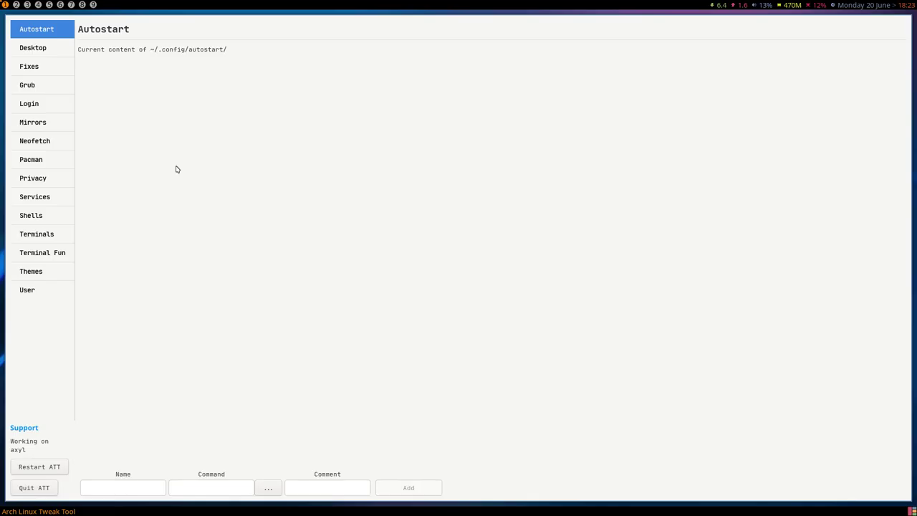
# Apply the powerarrow AwesomeWM theme from the Themes page, reload Awesome, and close the tool.
pyautogui.click(54, 276)
pyautogui.click(623, 56)
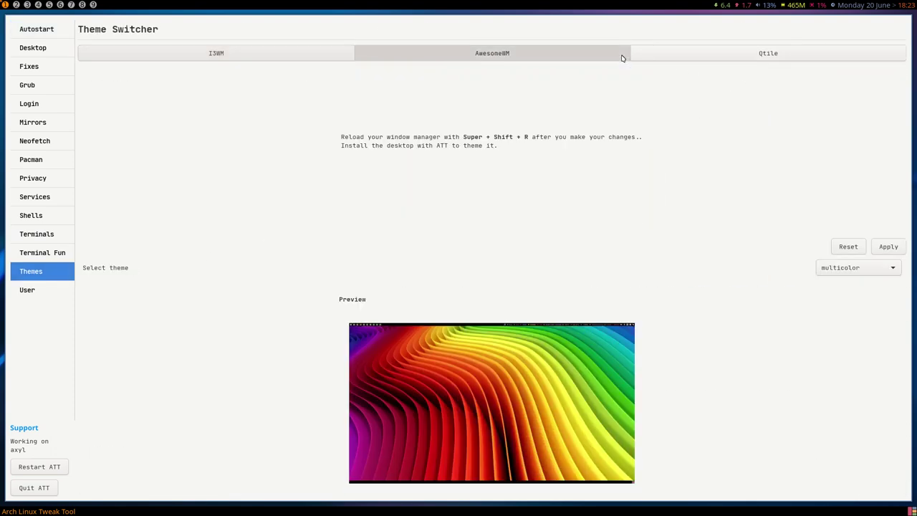
pyautogui.click(822, 77)
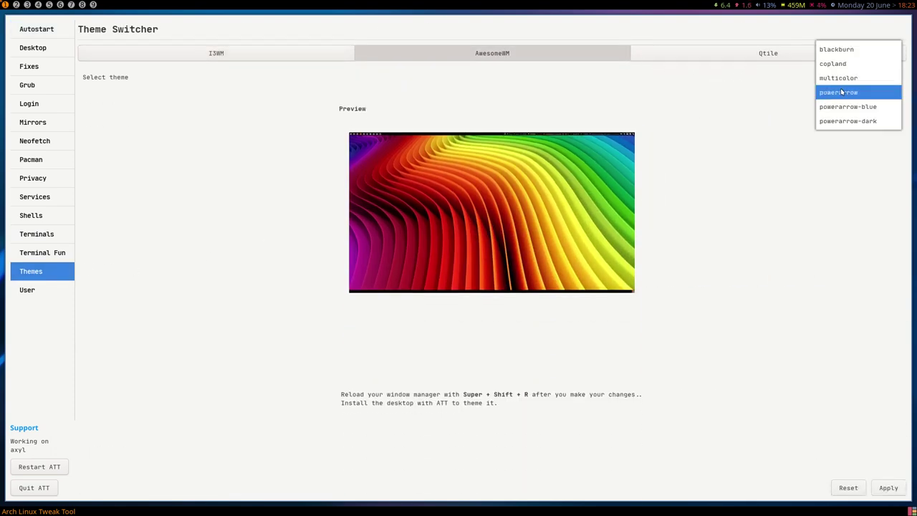
pyautogui.click(884, 491)
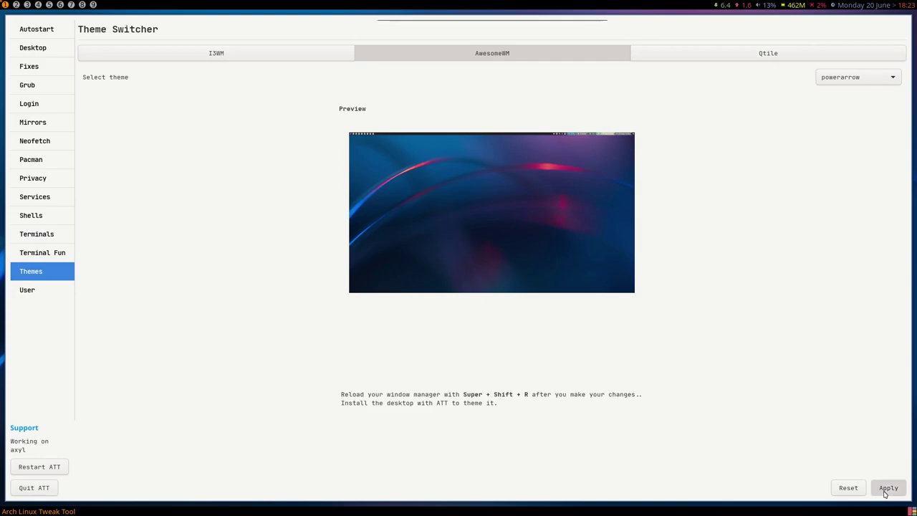
pyautogui.press('super+shift+r')
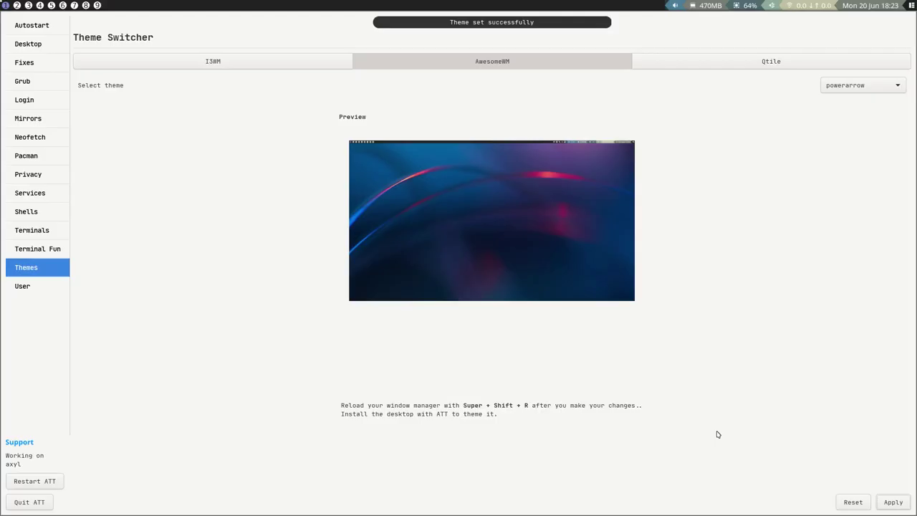
pyautogui.press('super+shift+q')
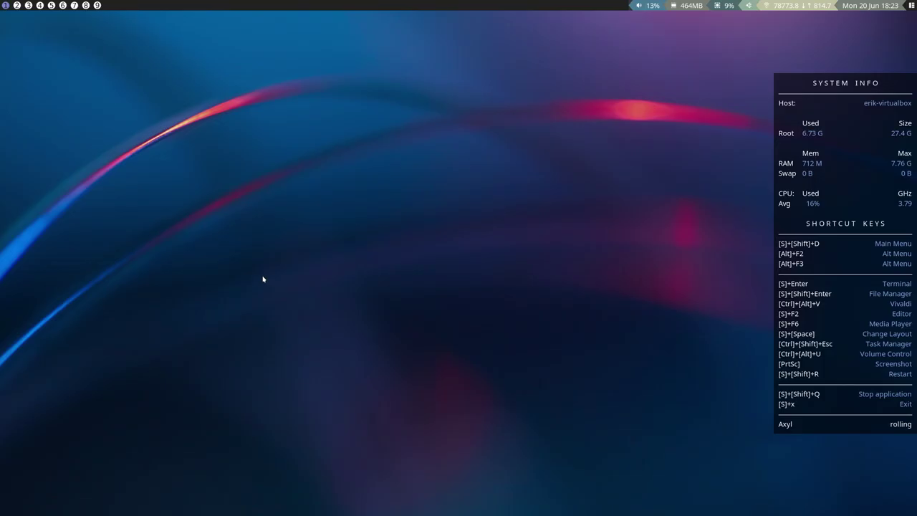
# On workspace 5, test the volume control and Firefox shortcuts, then open Thunar.
pyautogui.click(51, 5)
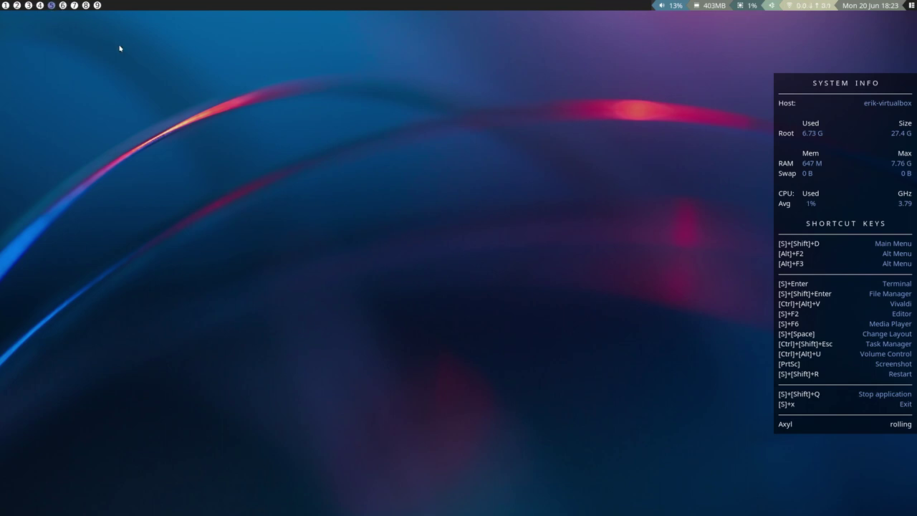
pyautogui.hotkey('ctrl', 'alt', 'u')
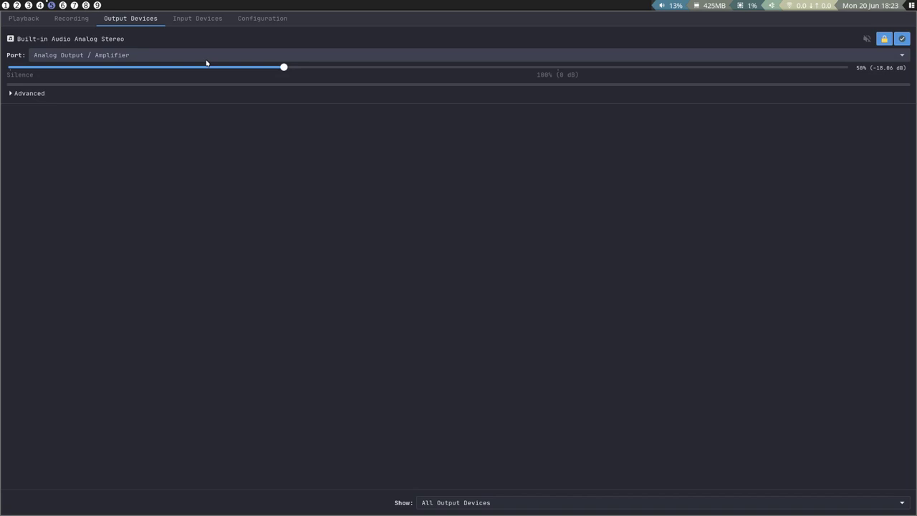
pyautogui.hotkey('ctrl', 'alt', 'u')
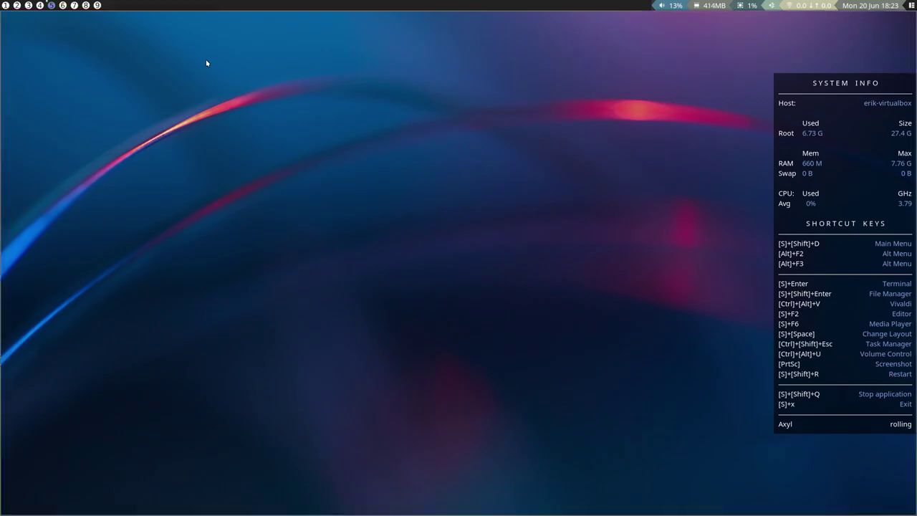
pyautogui.hotkey('ctrl', 'alt', 'u')
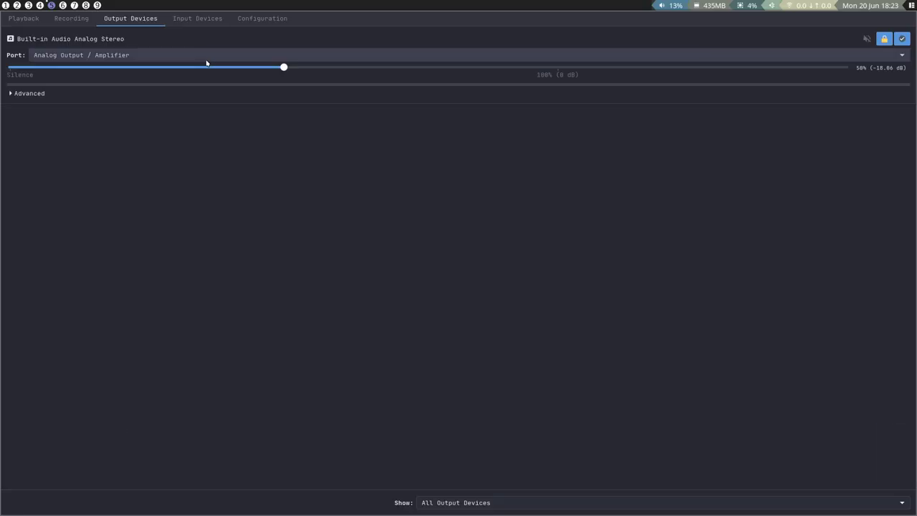
pyautogui.hotkey('ctrl', 'alt', 'u')
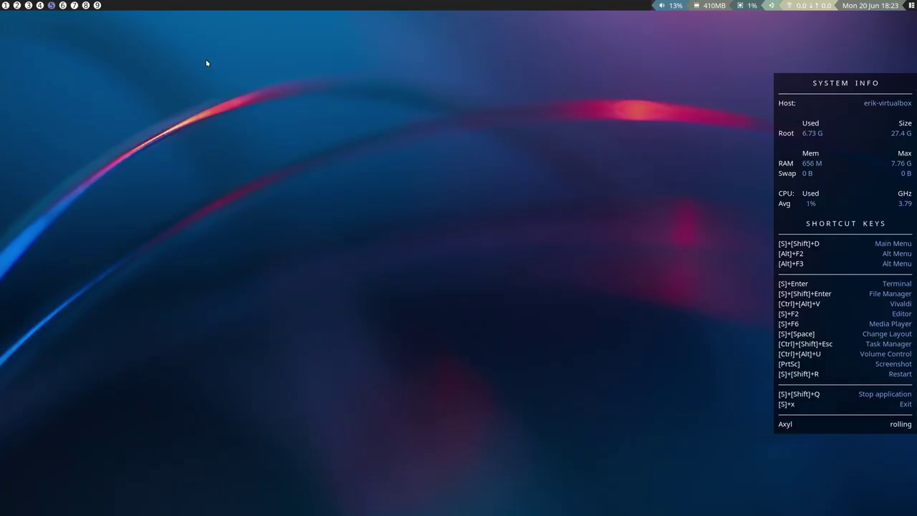
pyautogui.hotkey('ctrl', 'alt', 'v')
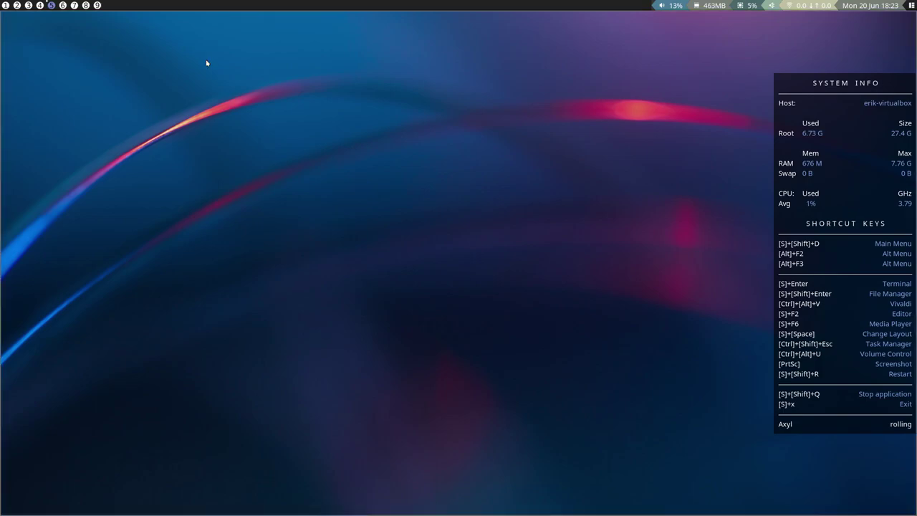
pyautogui.press('super+shift+q')
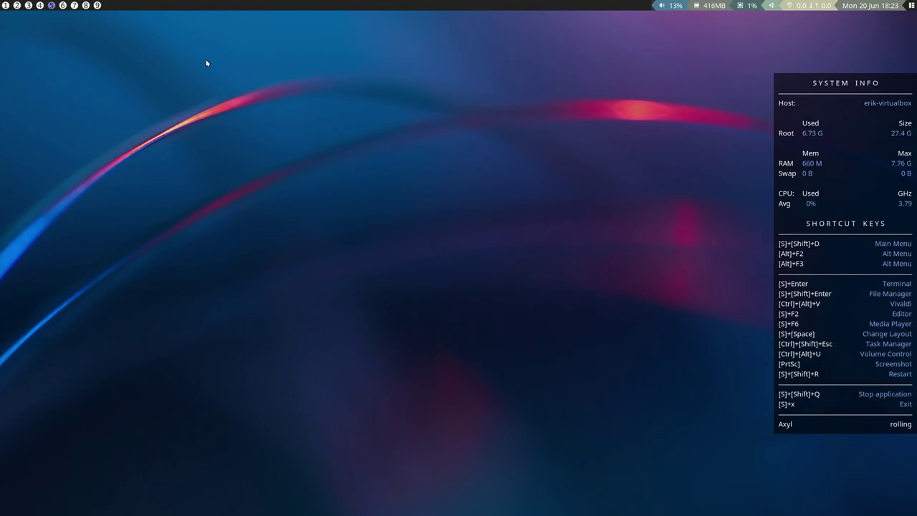
pyautogui.press('super+shift+Return')
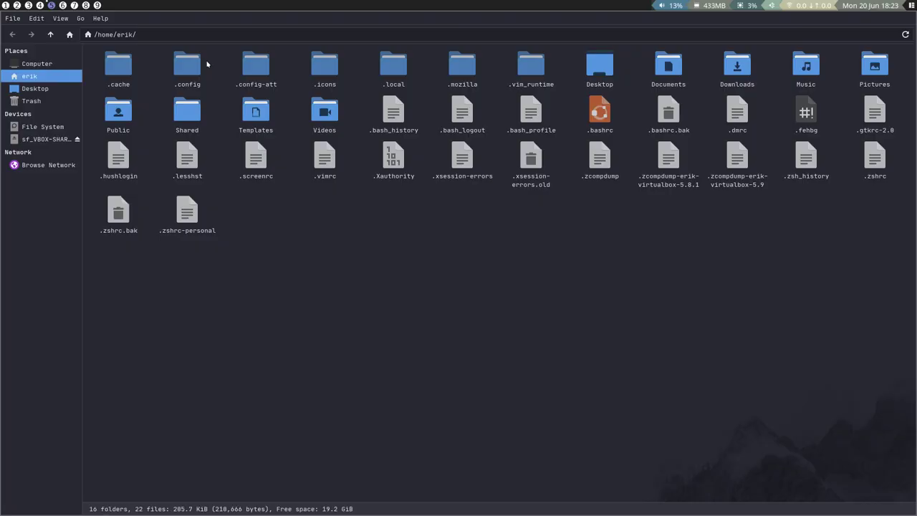
# Browse into .config/awesome in Thunar, go back to .config, and switch to workspace 4.
pyautogui.doubleClick(188, 67)
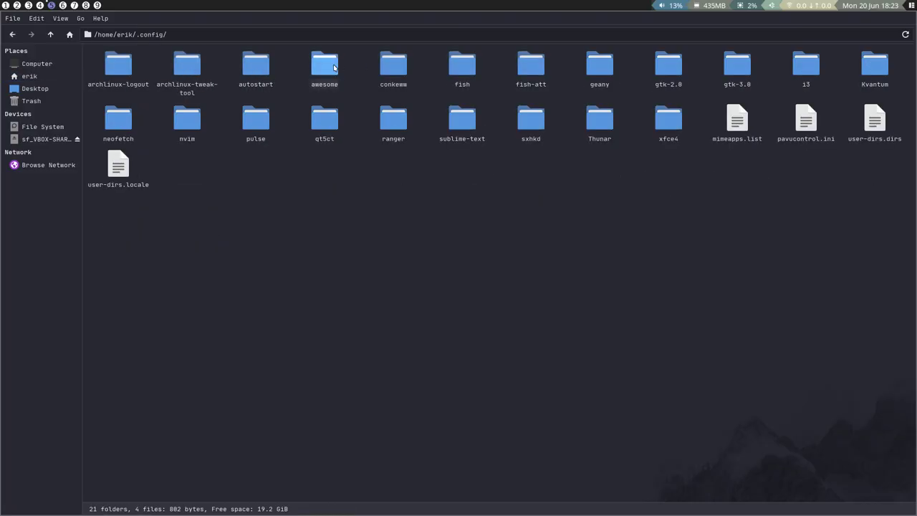
pyautogui.doubleClick(326, 65)
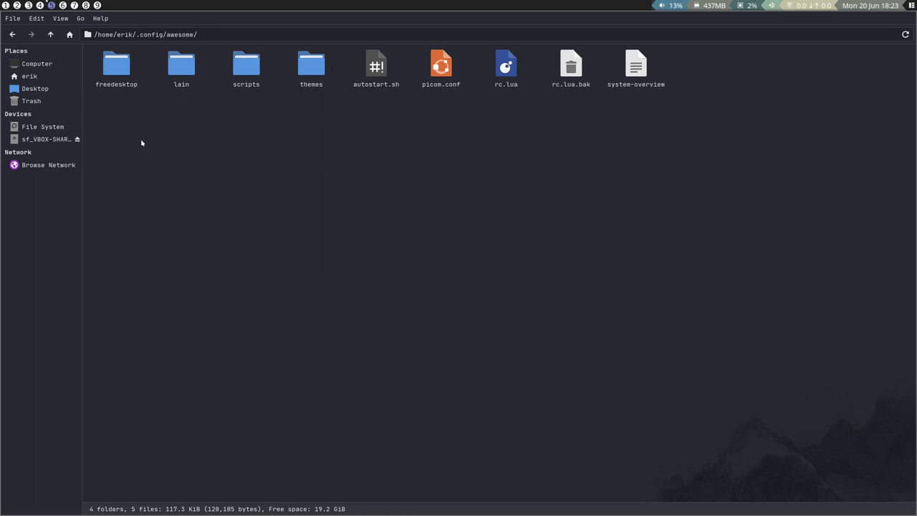
pyautogui.moveTo(123, 140); pyautogui.dragTo(700, 205)
pyautogui.click(50, 35)
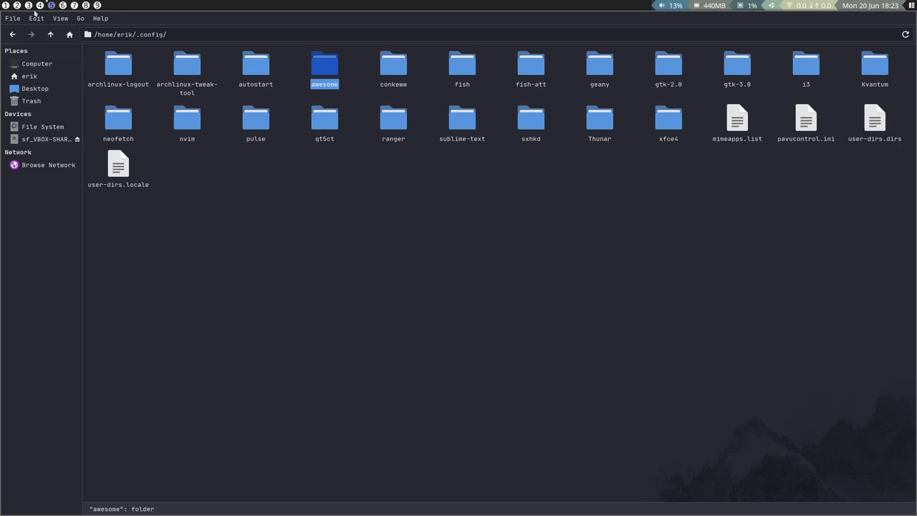
pyautogui.press('super+4')
# Browse arcolinuxd.com's Awesome posts in Firefox, accept the cookie notice, and close the browser.
pyautogui.hotkey('ctrl', 'alt', 'v')
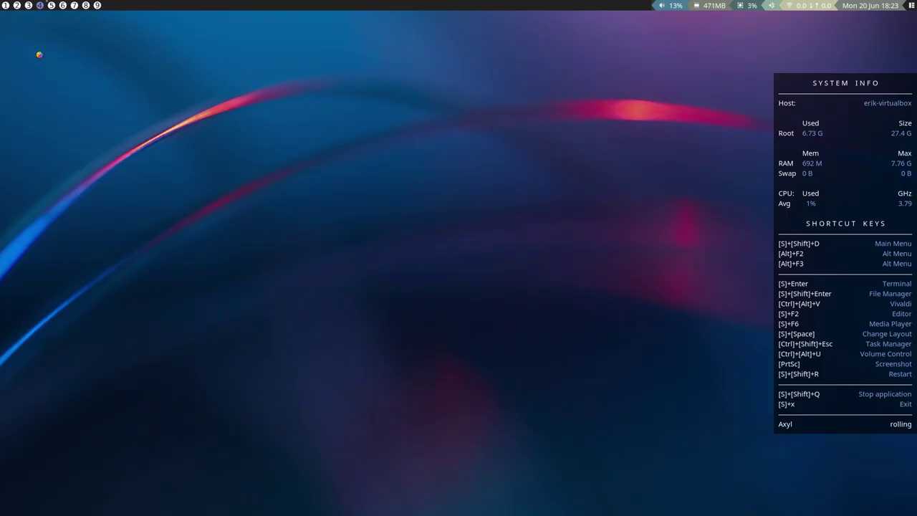
pyautogui.write('arc')
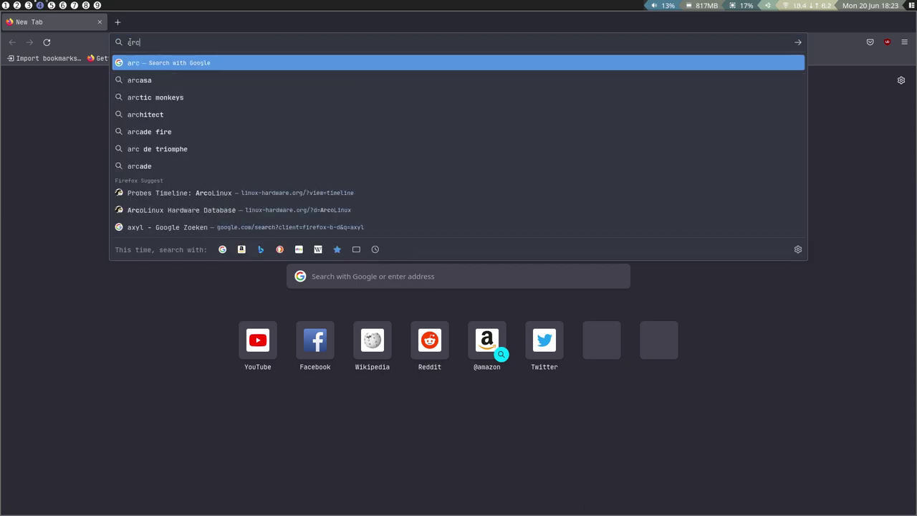
pyautogui.write('olinuxd.com')
pyautogui.press('Return')
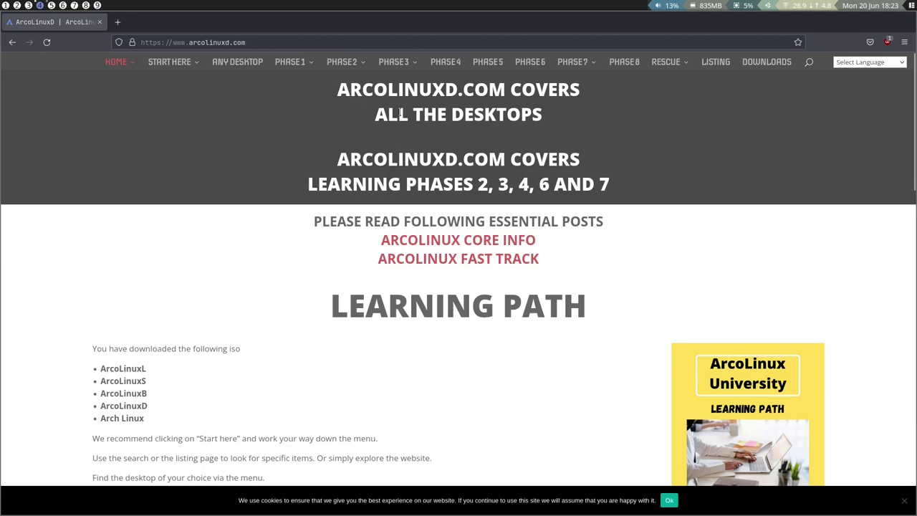
pyautogui.moveTo(412, 71)
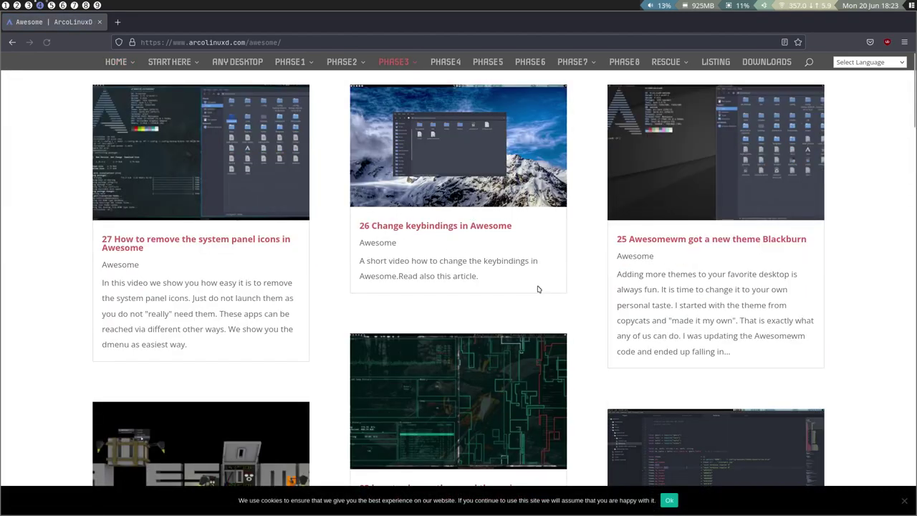
pyautogui.scroll(-20, 538, 286)
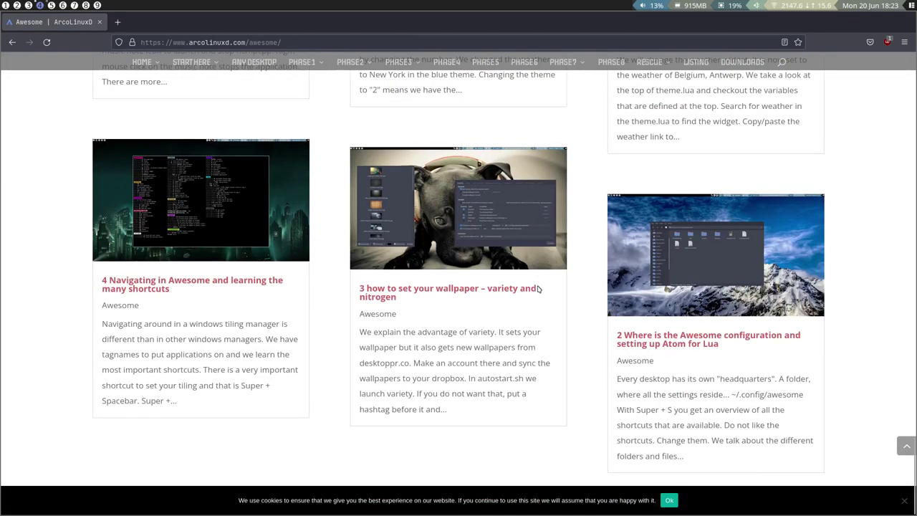
pyautogui.click(670, 500)
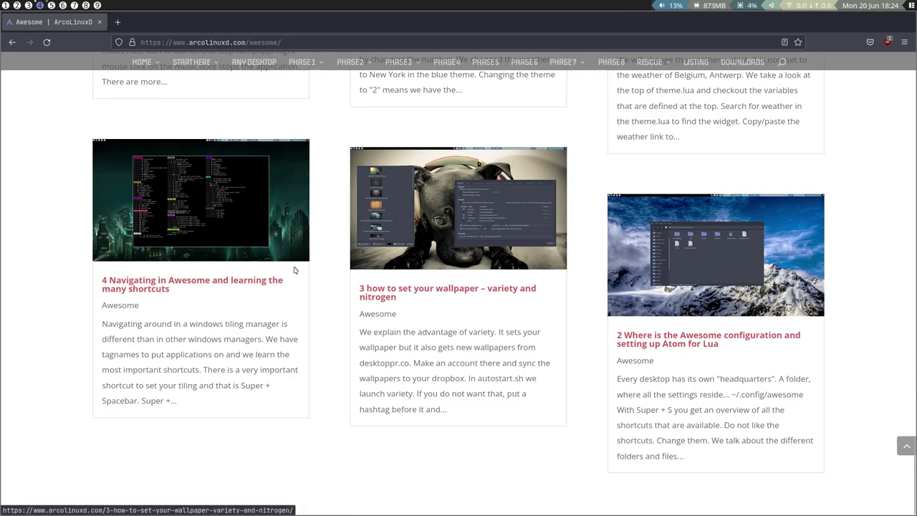
pyautogui.scroll(15, 274, 228)
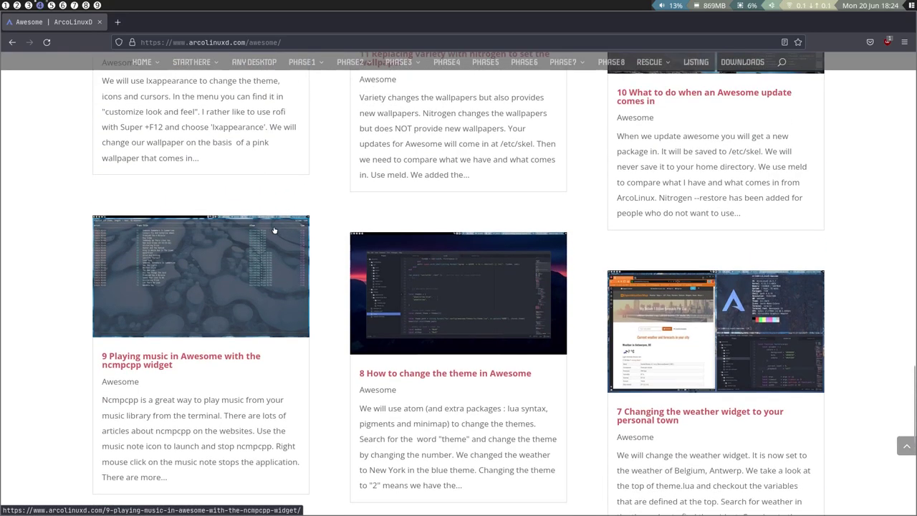
pyautogui.scroll(15, 274, 228)
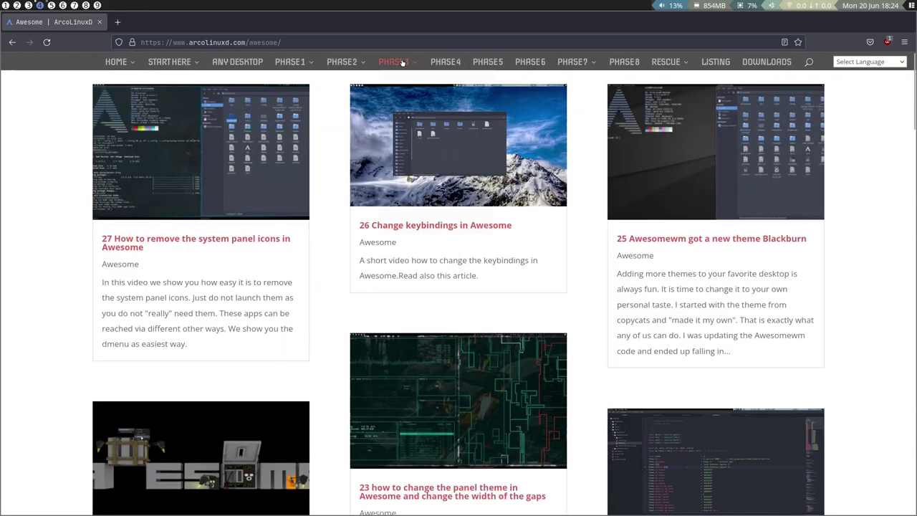
pyautogui.moveTo(394, 63)
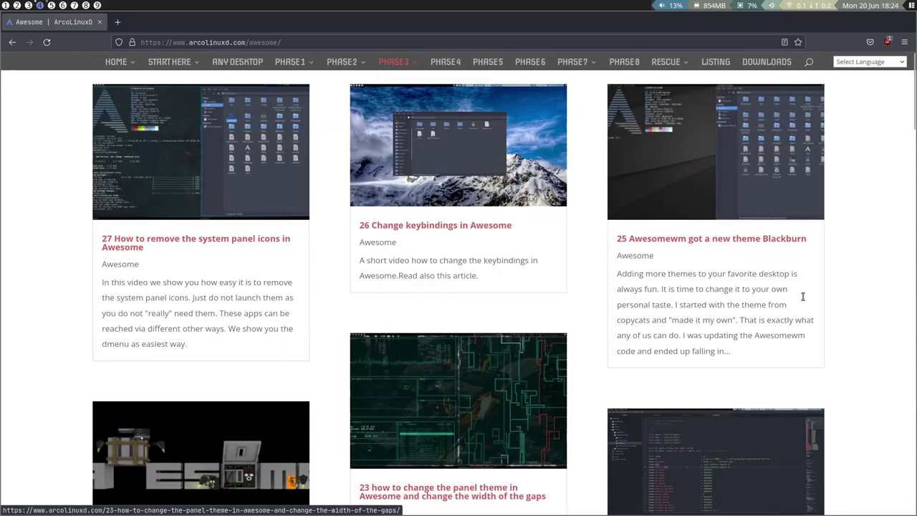
pyautogui.press('super+shift+q')
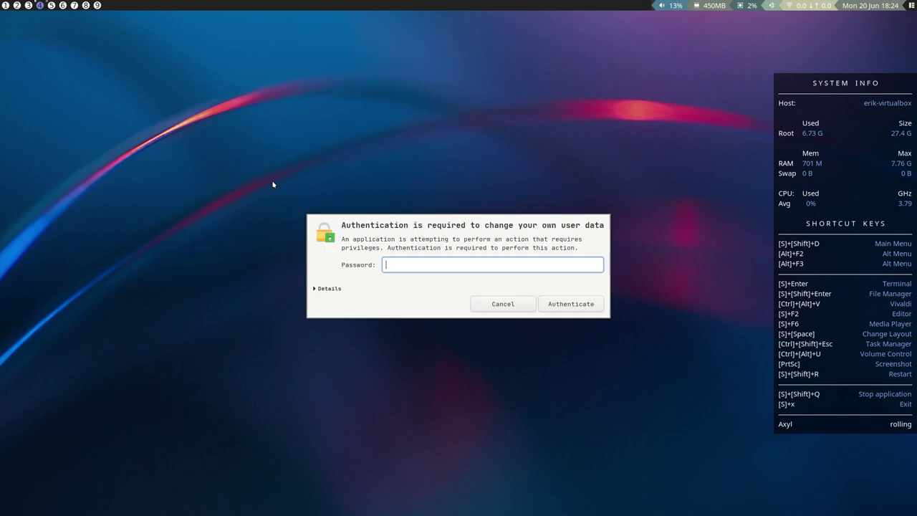
# Cancel the authentication prompt, then browse the 'ax' suggestions in the run launcher without running anything.
pyautogui.press('Escape')
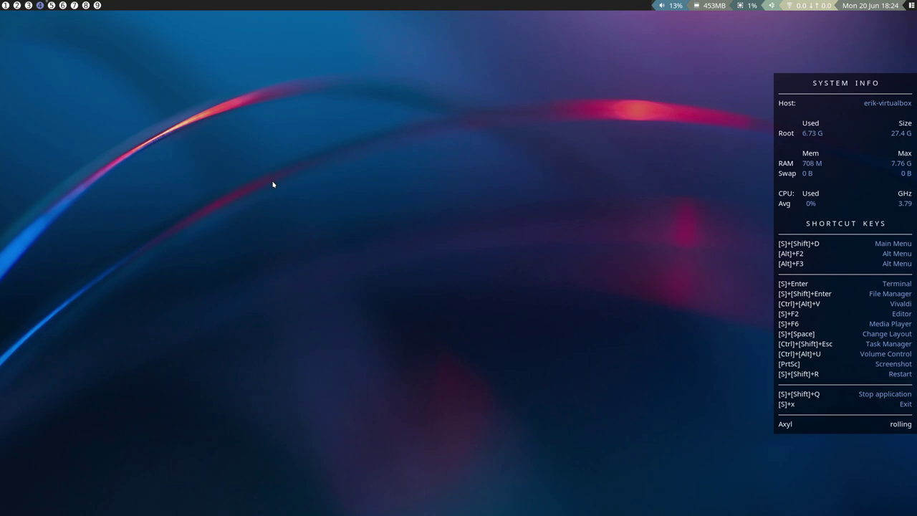
pyautogui.hotkey('alt', 'F2')
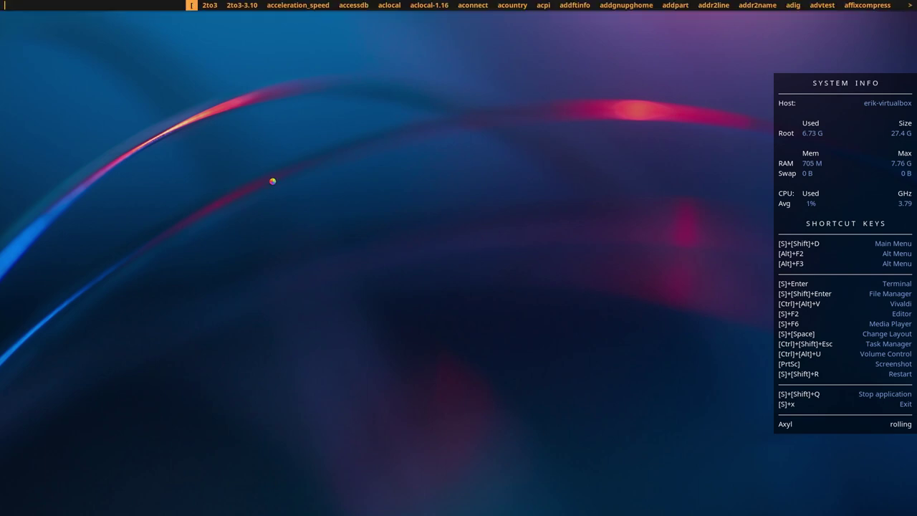
pyautogui.write('ax')
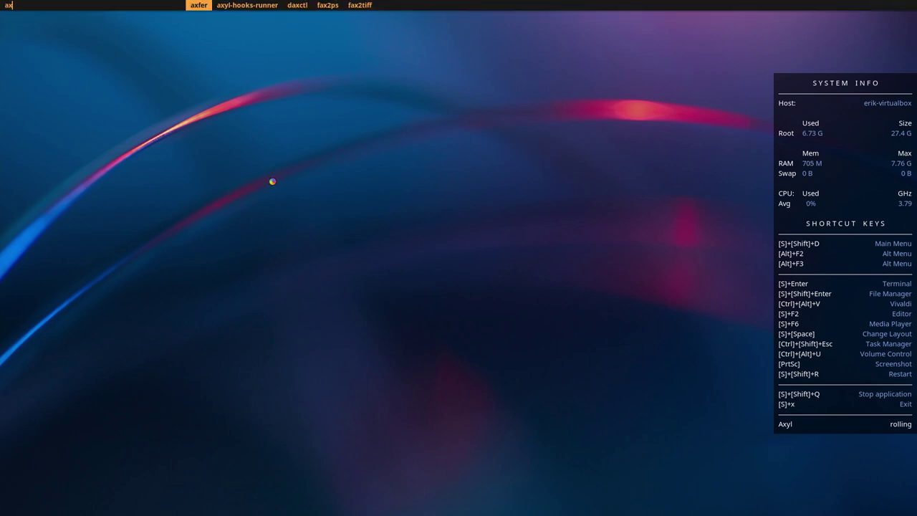
pyautogui.press('Right')
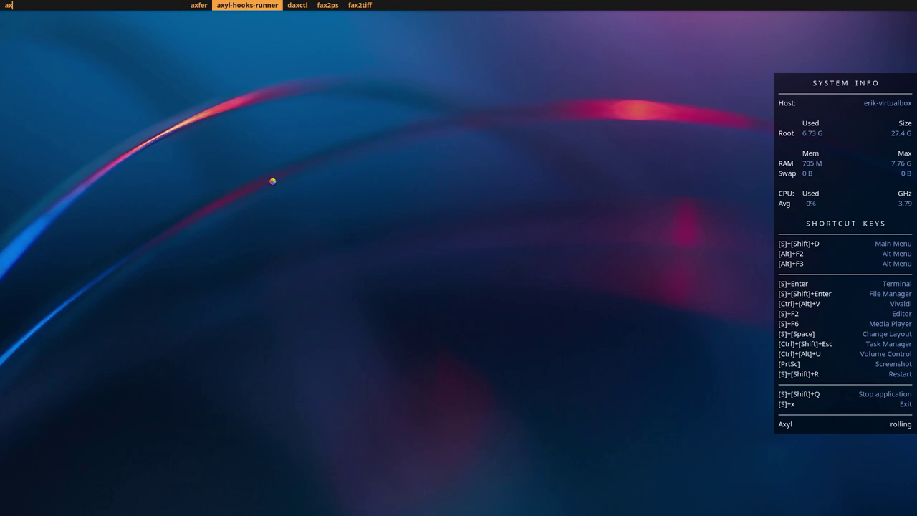
pyautogui.press('Left')
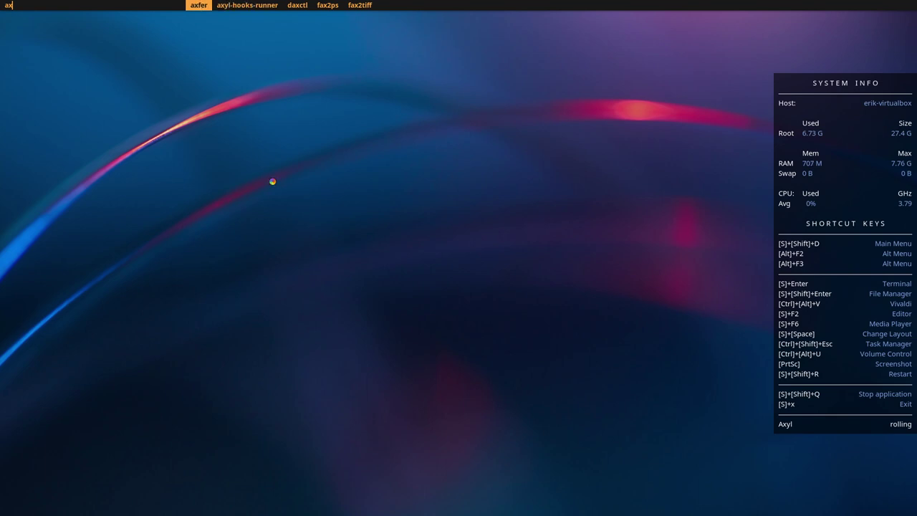
pyautogui.press('Escape')
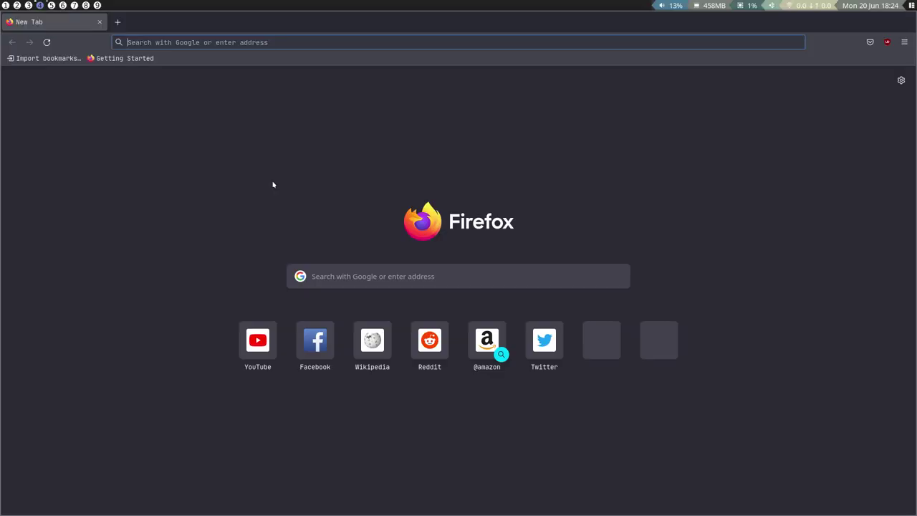
# Search the web for 'axyl github' and open the Axyl GitHub organisation page.
pyautogui.write('axyl github')
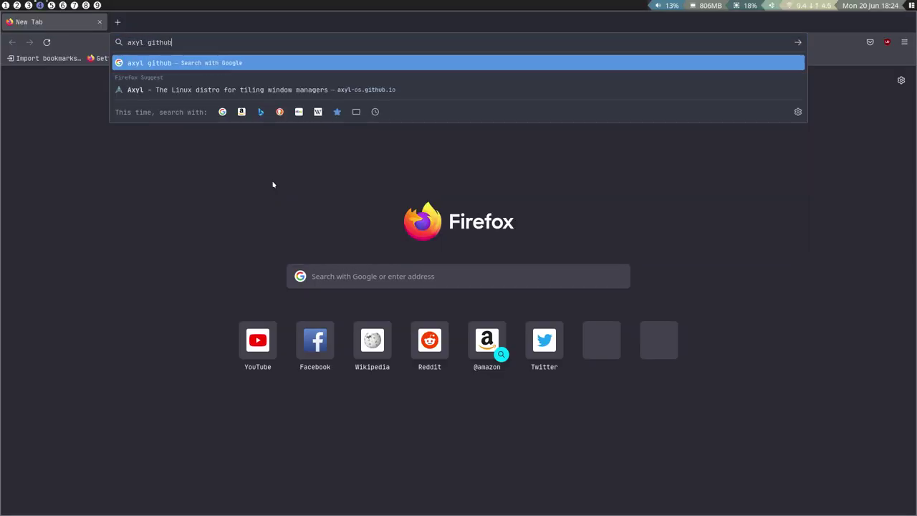
pyautogui.press('Return')
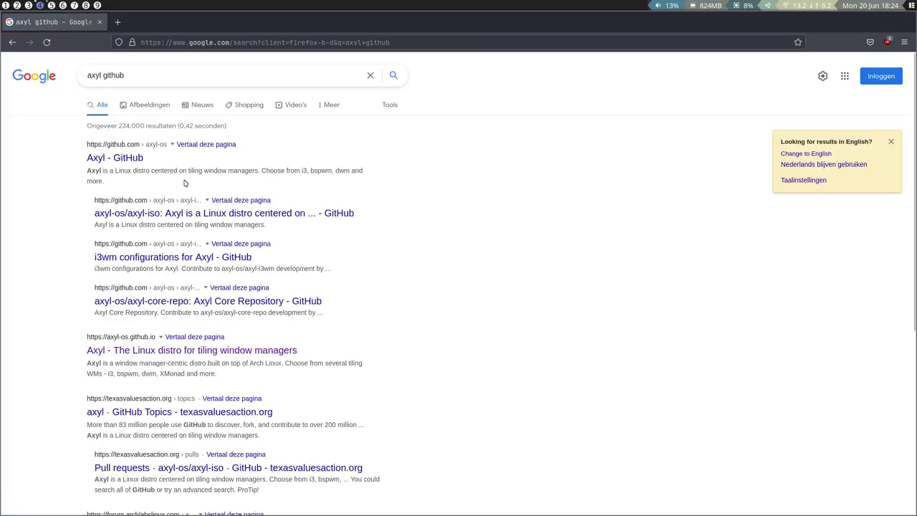
pyautogui.click(111, 158)
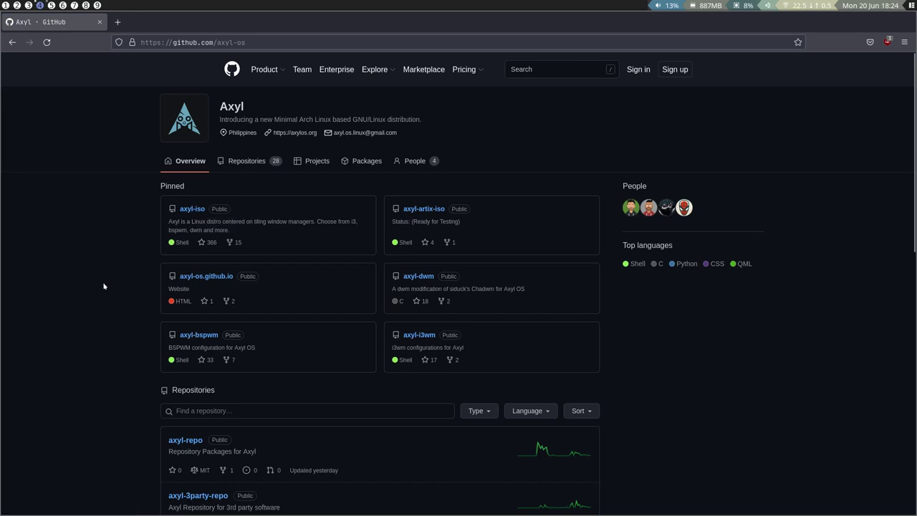
pyautogui.scroll(-3, 104, 285)
pyautogui.scroll(-5, 103, 286)
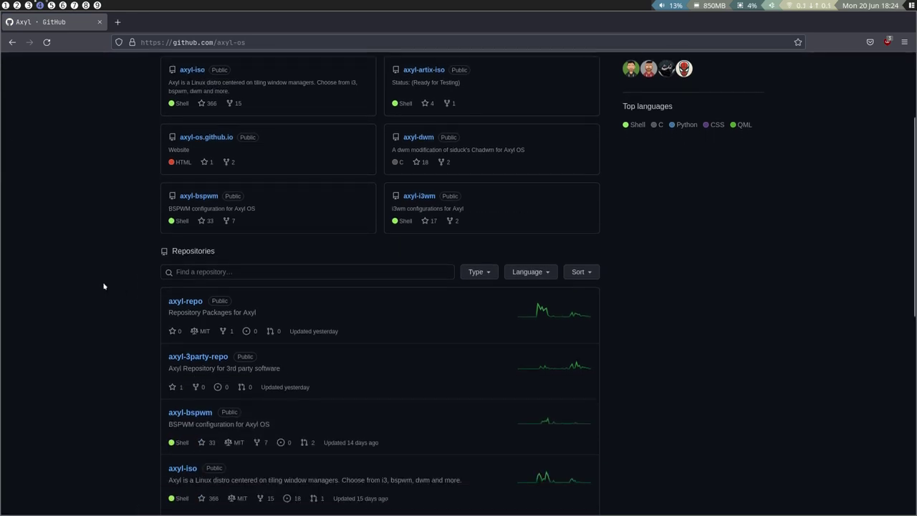
pyautogui.scroll(-5, 104, 286)
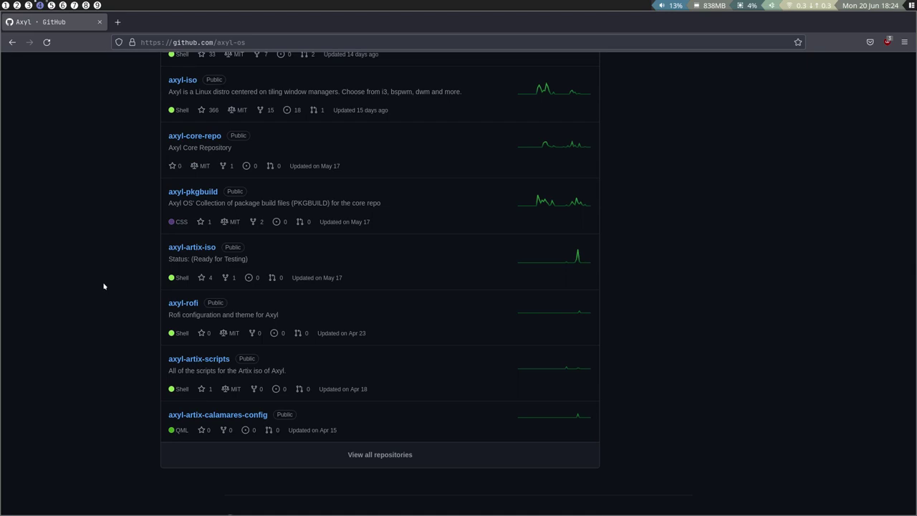
# Browse the axyl-artix-scripts repository's usr/local/bin folder, then return to the organisation page.
pyautogui.click(189, 359)
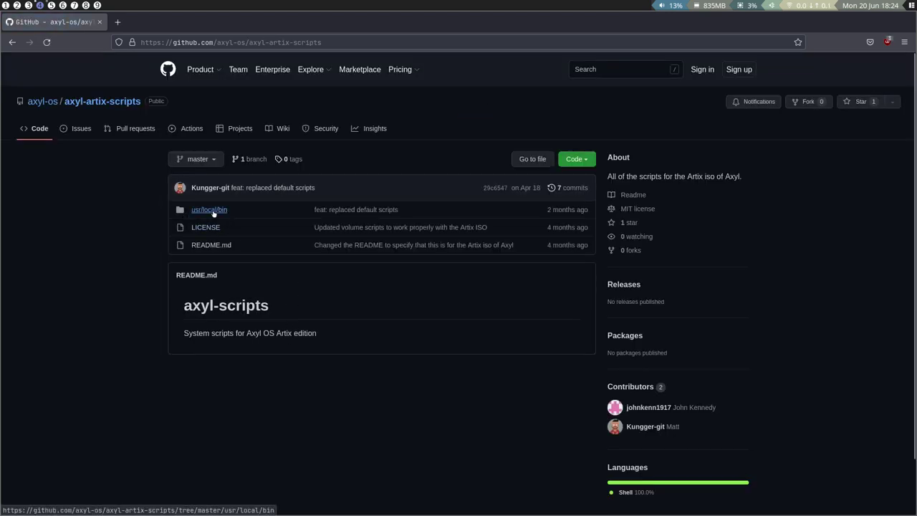
pyautogui.click(208, 209)
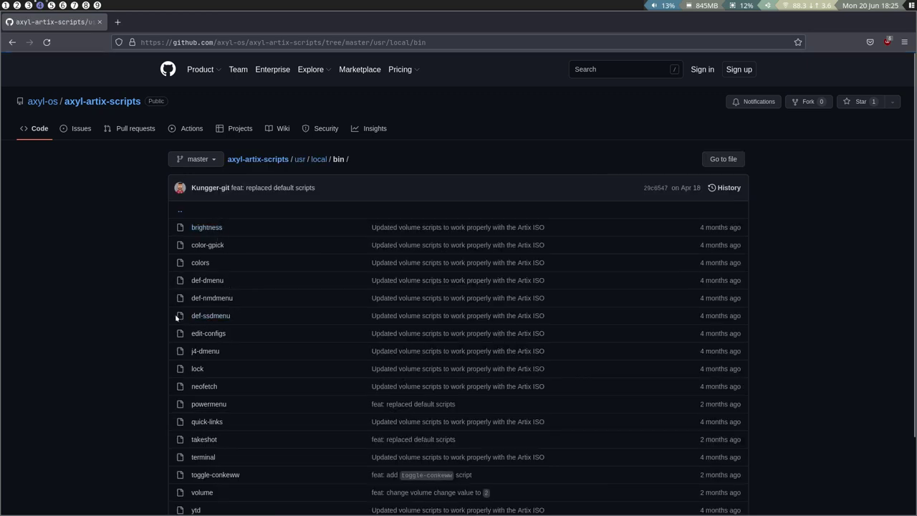
pyautogui.scroll(-2, 165, 300)
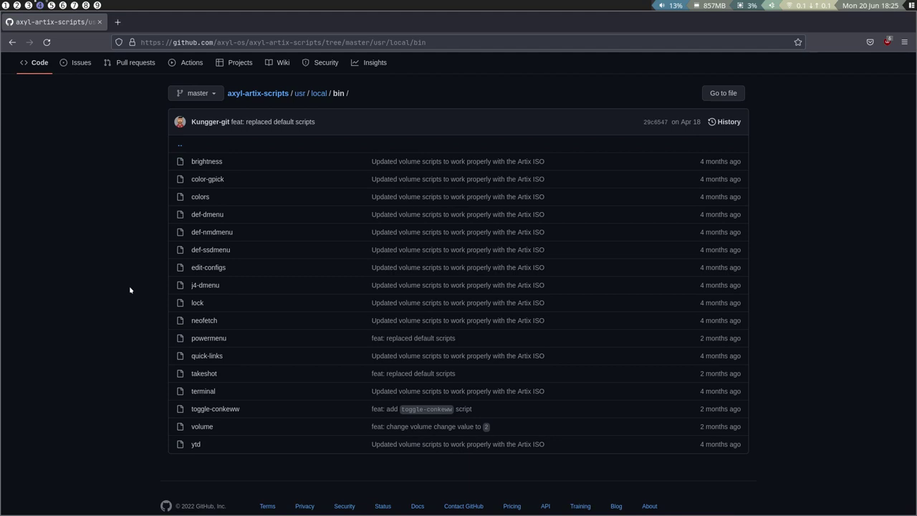
pyautogui.click(35, 62)
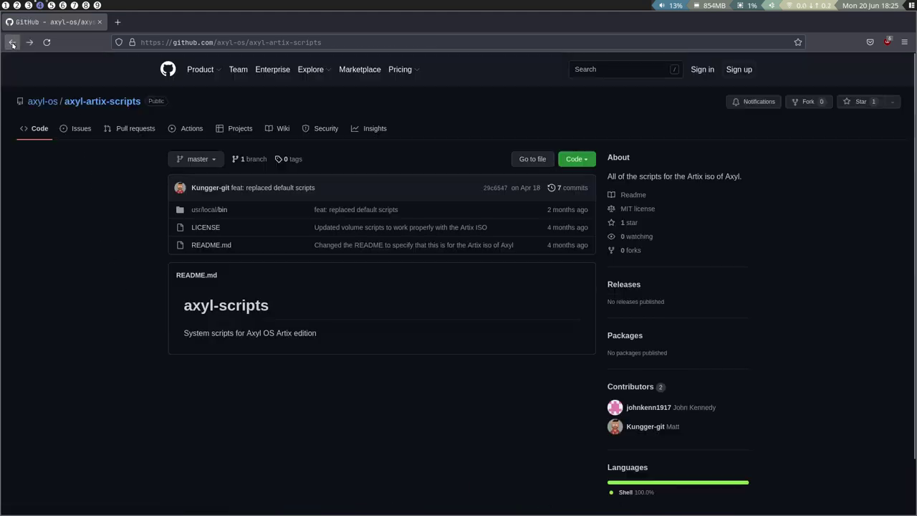
pyautogui.click(43, 102)
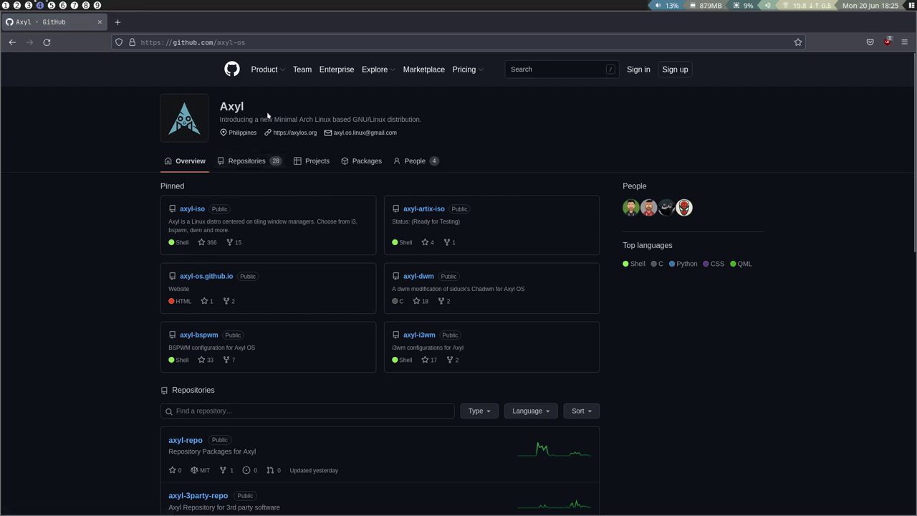
# Visit the Axyl website axylos.org and glance at the file manager workspace.
pyautogui.click(304, 134)
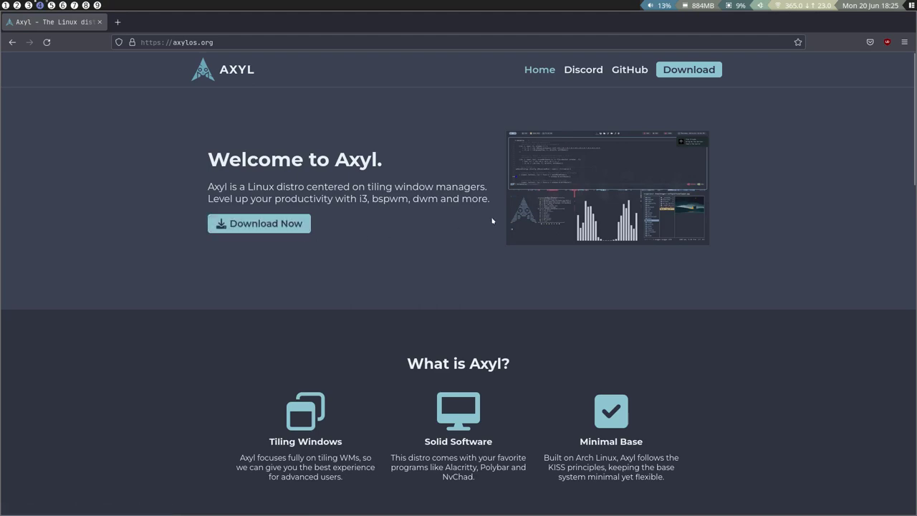
pyautogui.scroll(-5, 650, 193)
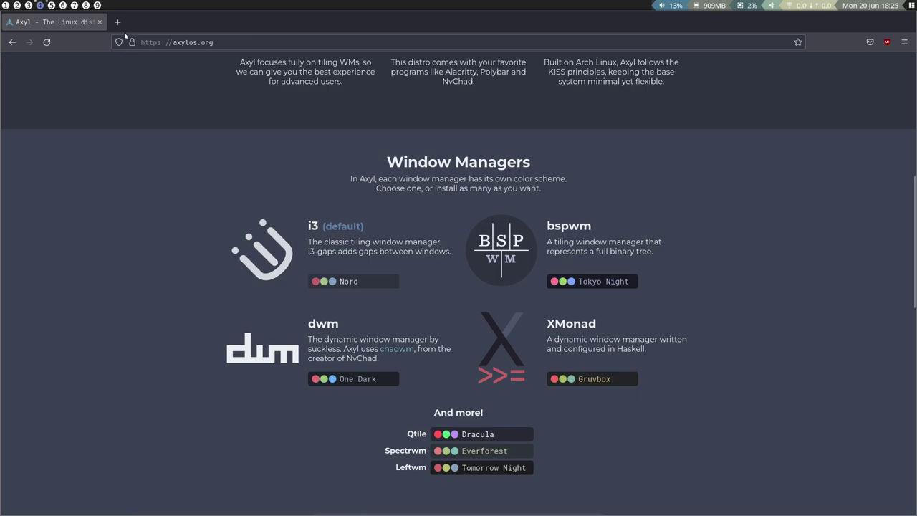
pyautogui.click(52, 5)
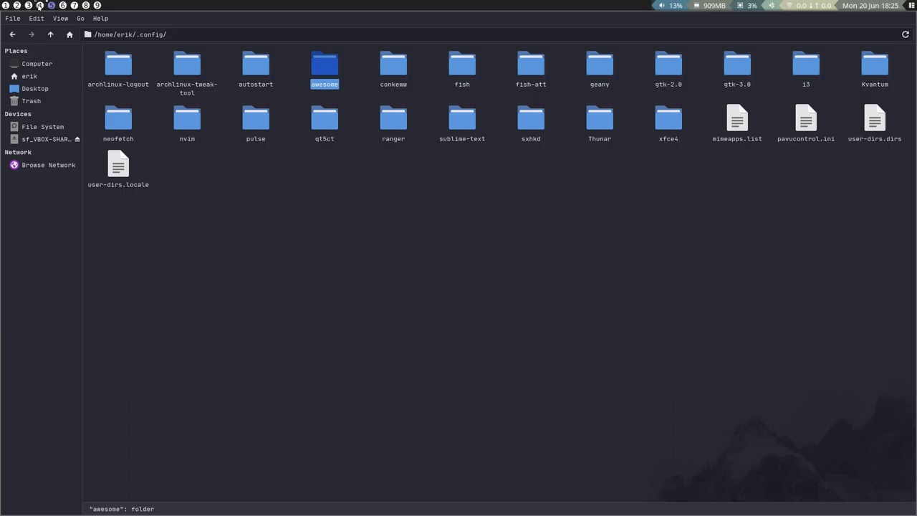
pyautogui.click(40, 5)
# From Axyl's GitHub repositories list, open axyl-repo's x86_64 package folder.
pyautogui.click(12, 43)
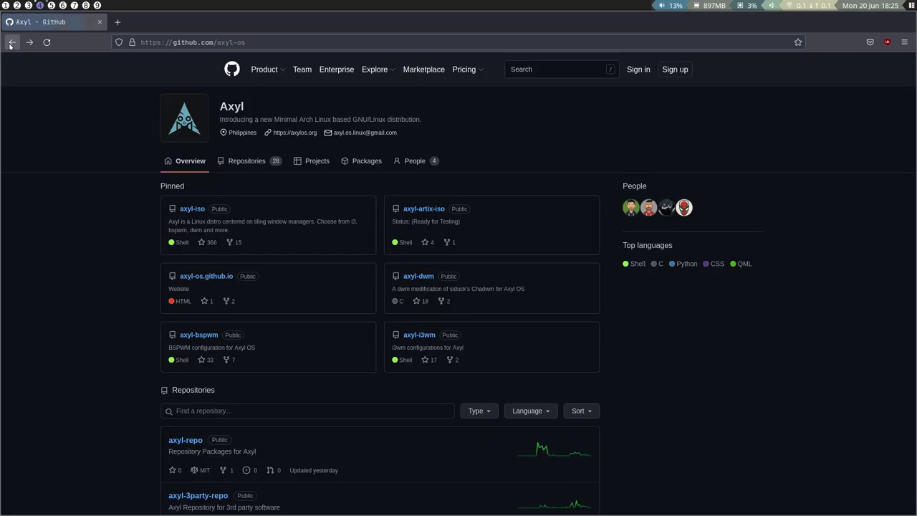
pyautogui.click(248, 162)
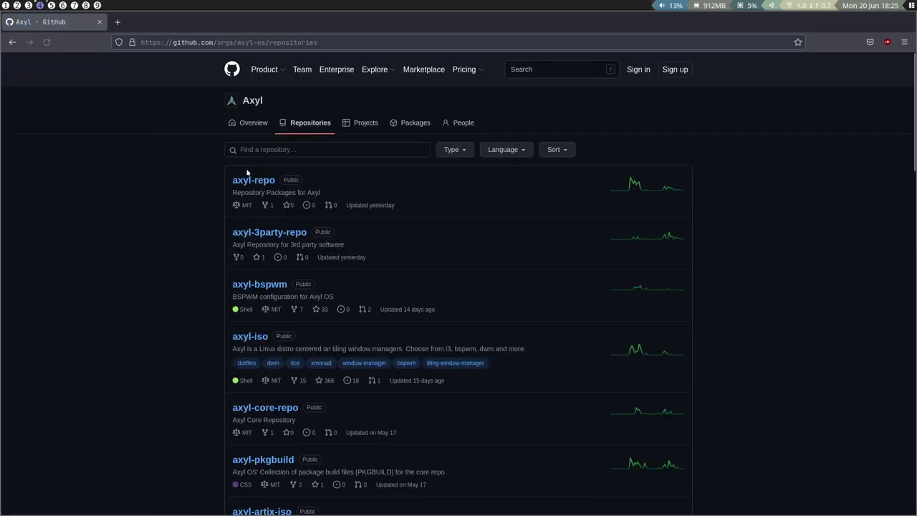
pyautogui.click(250, 183)
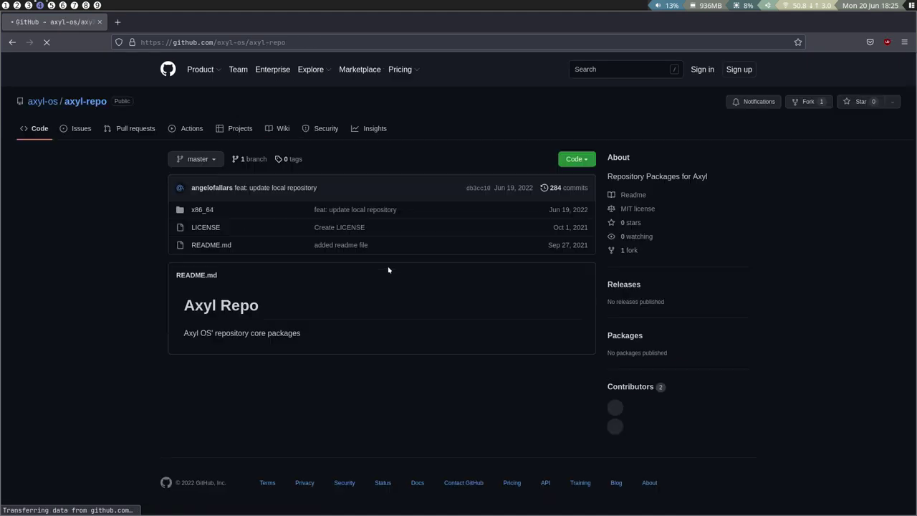
pyautogui.click(193, 210)
pyautogui.scroll(-2, 344, 315)
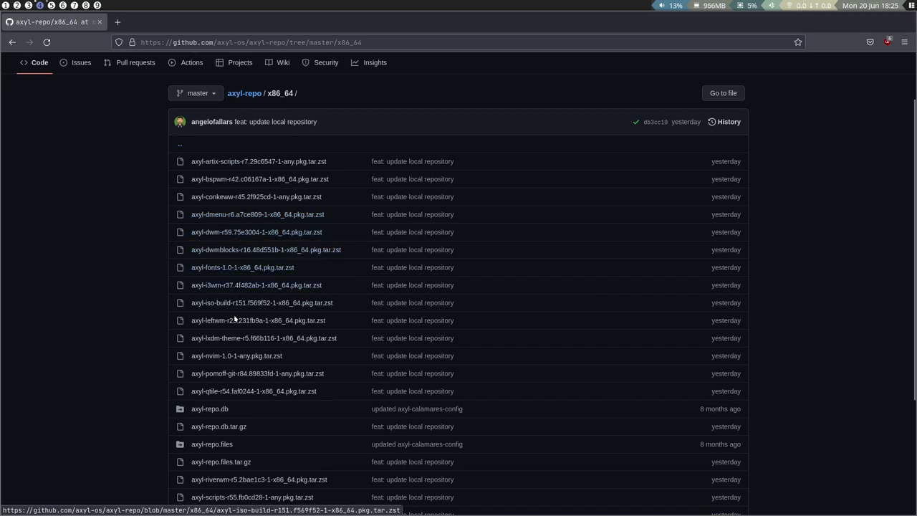
# On workspace 1, open a terminal and enter 'sudo pacman -S axyl-leftwm axyl-wallpapers'.
pyautogui.press('super+1')
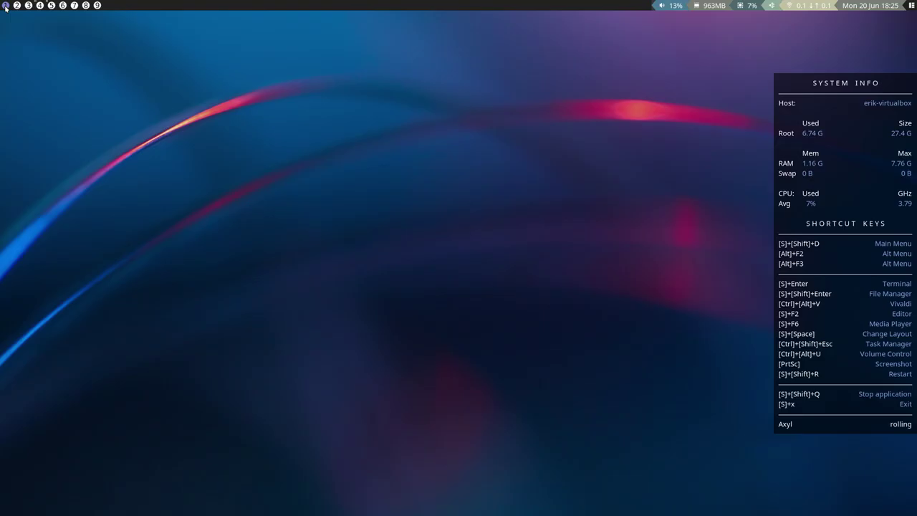
pyautogui.press('super+Return')
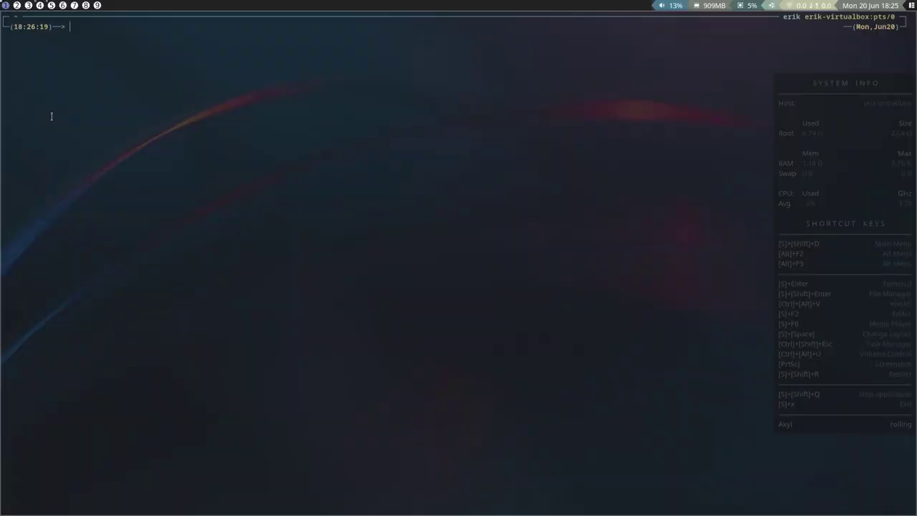
pyautogui.write('sudo pacman S axy')
pyautogui.press('Tab')
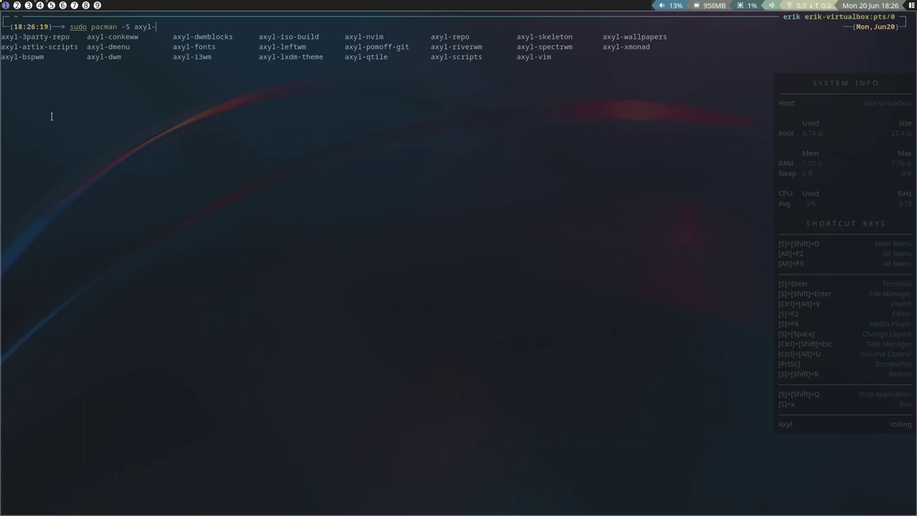
pyautogui.write('lef')
pyautogui.write('twm')
pyautogui.write('axt')
pyautogui.write('l')
pyautogui.write('-wall')
pyautogui.press('Tab')
# Run the install with the sudo password and confirm, pulling in leftwm 1:0.3.0-1.
pyautogui.press('Return')
pyautogui.write('***')
pyautogui.press('Return')
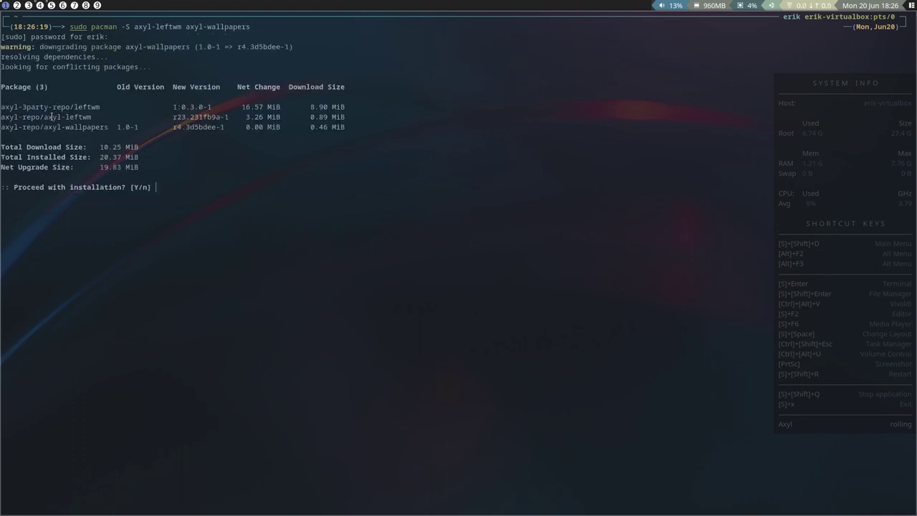
pyautogui.press('Return')
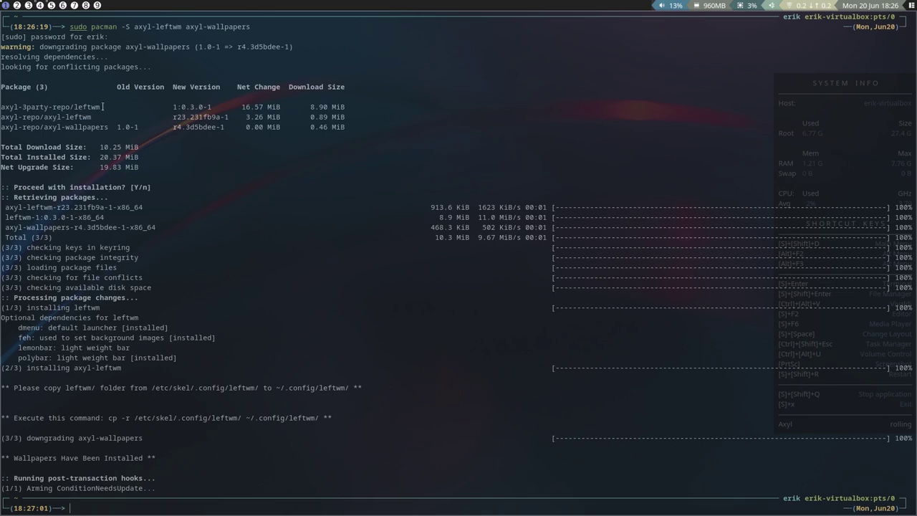
pyautogui.moveTo(103, 106); pyautogui.dragTo(3, 106)
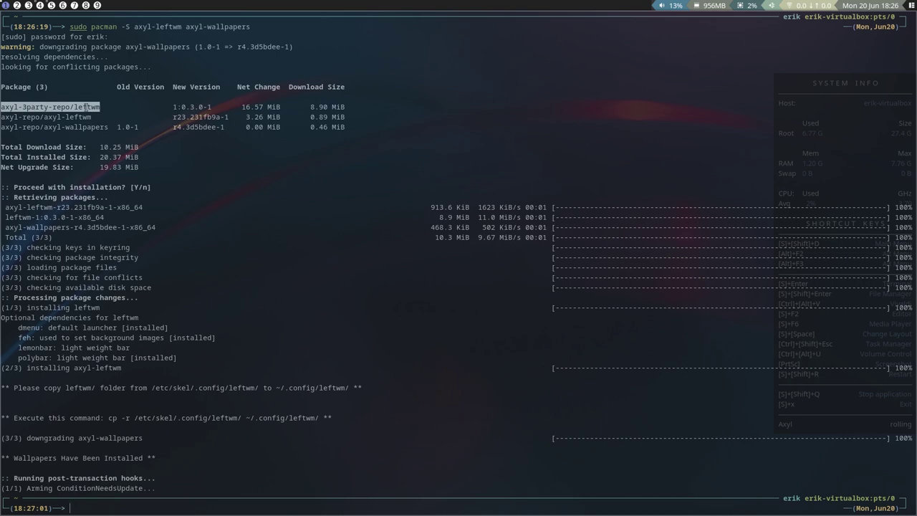
pyautogui.click(179, 106)
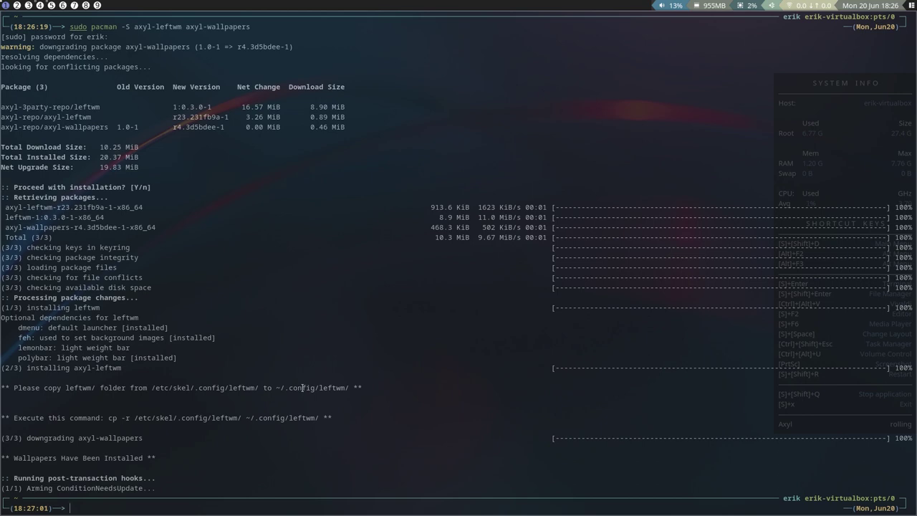
# Run the skell script and answer y to copy /etc/skel into the home folder.
pyautogui.write('skel')
pyautogui.press('Return')
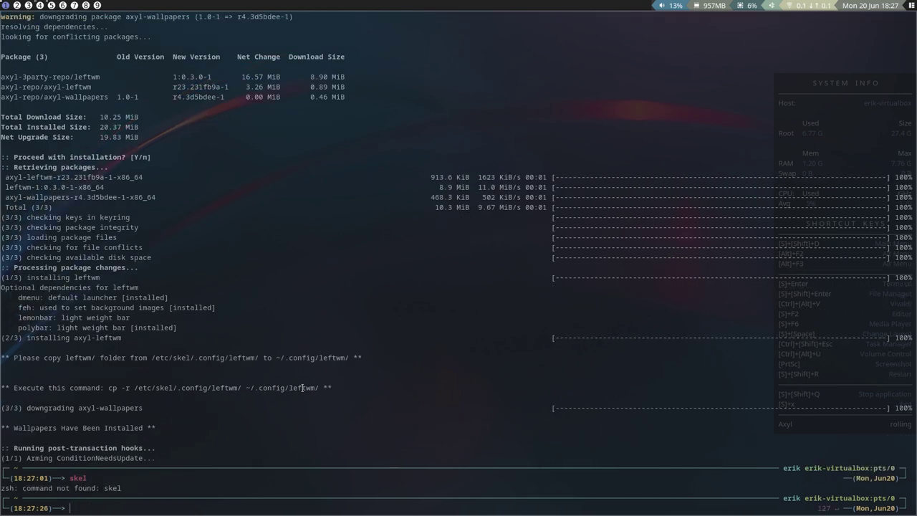
pyautogui.write('skell')
pyautogui.press('Return')
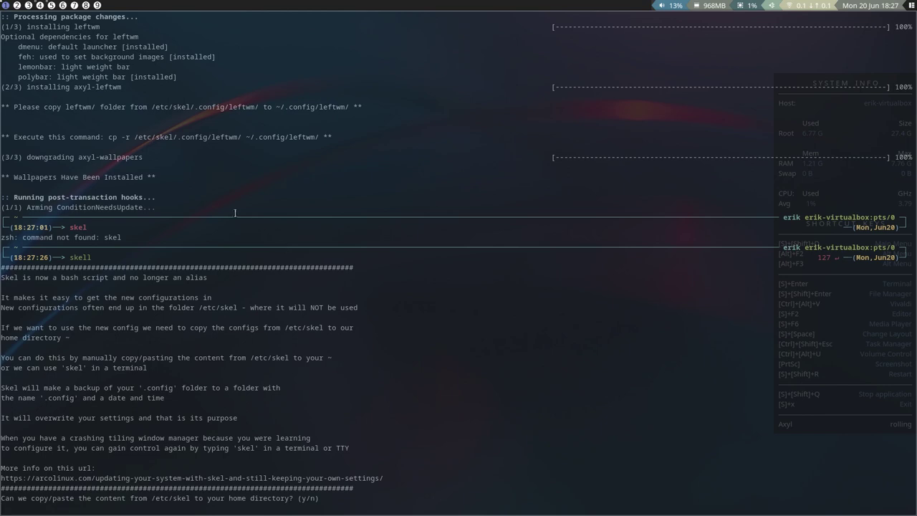
pyautogui.moveTo(108, 137); pyautogui.dragTo(333, 136)
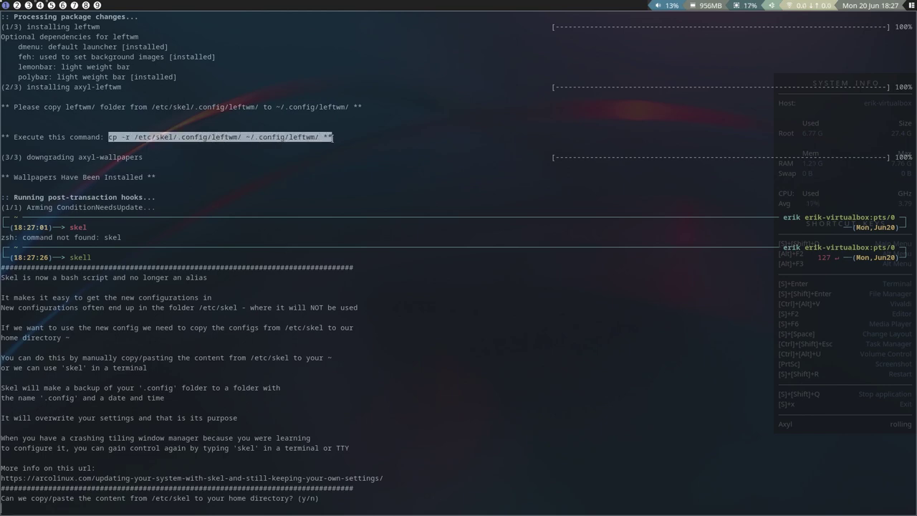
pyautogui.click(427, 355)
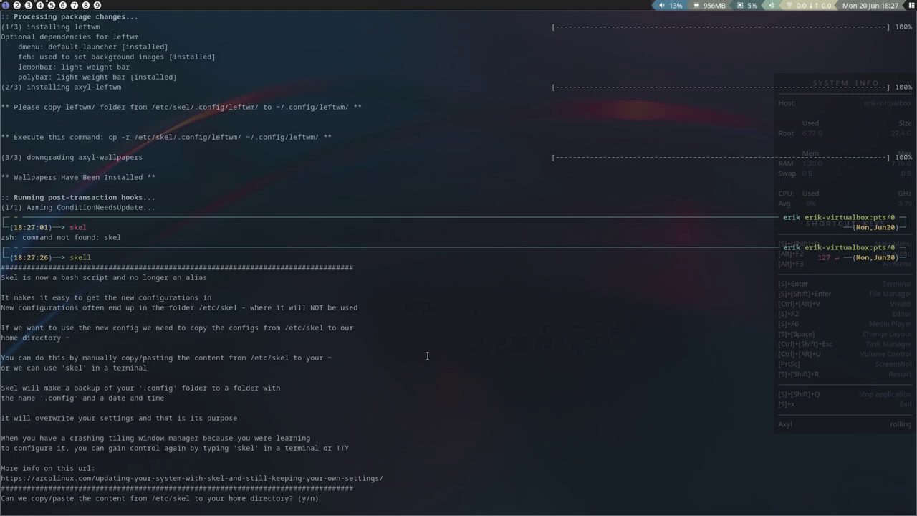
pyautogui.write('y')
pyautogui.press('Return')
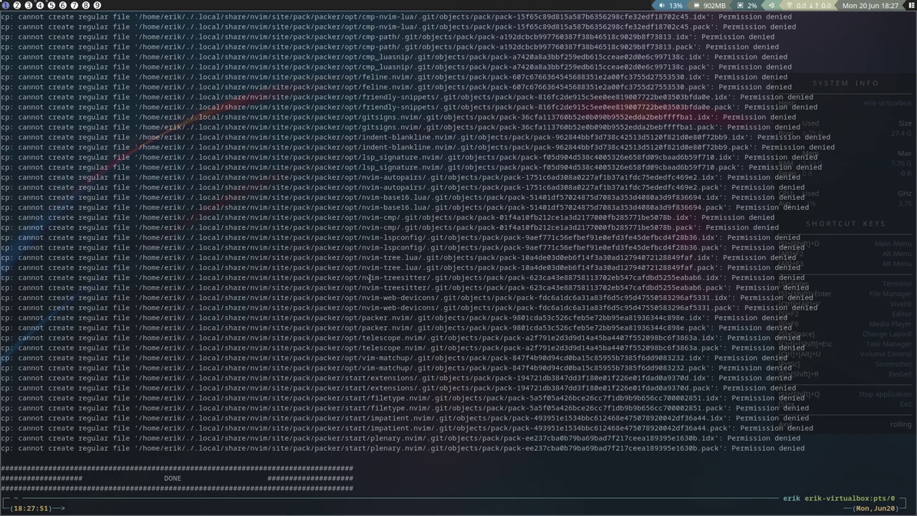
pyautogui.scroll(8, 370, 278)
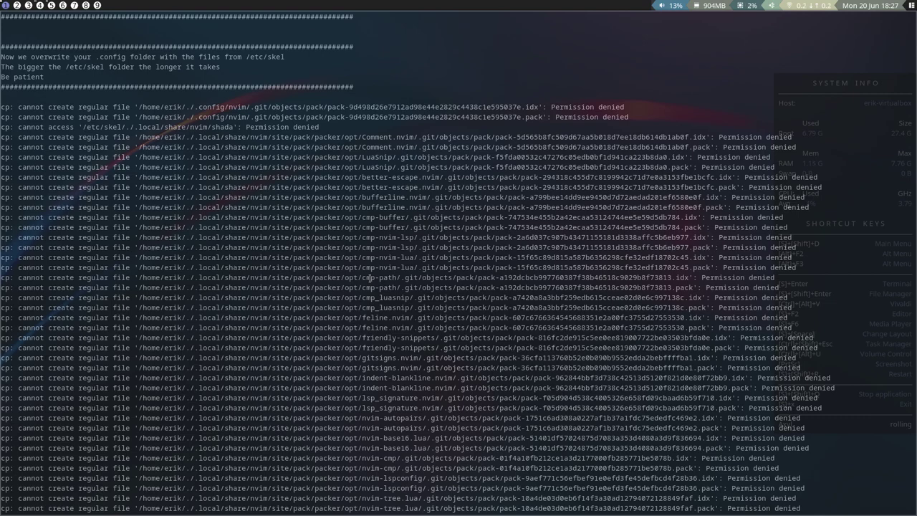
pyautogui.scroll(-8, 370, 278)
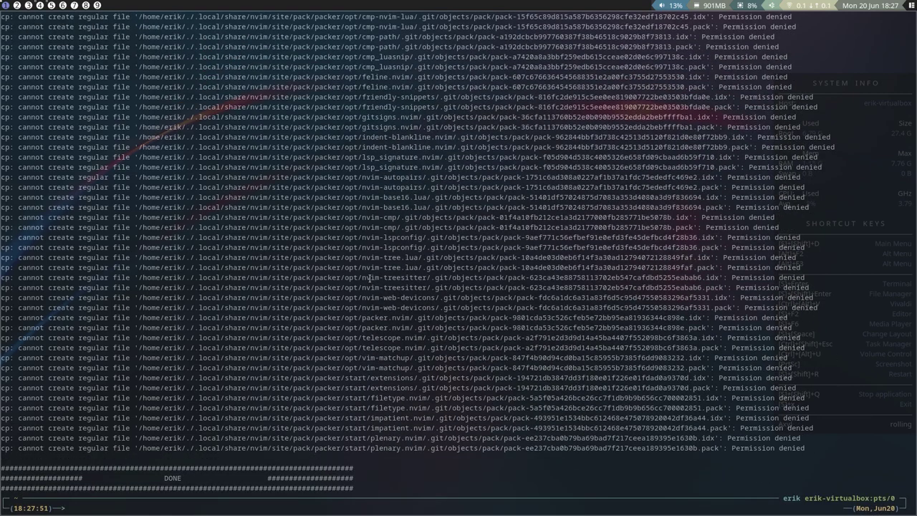
# Log out of Awesome and sign back in with the LeftWM session selected in LightDM.
pyautogui.press('super+x')
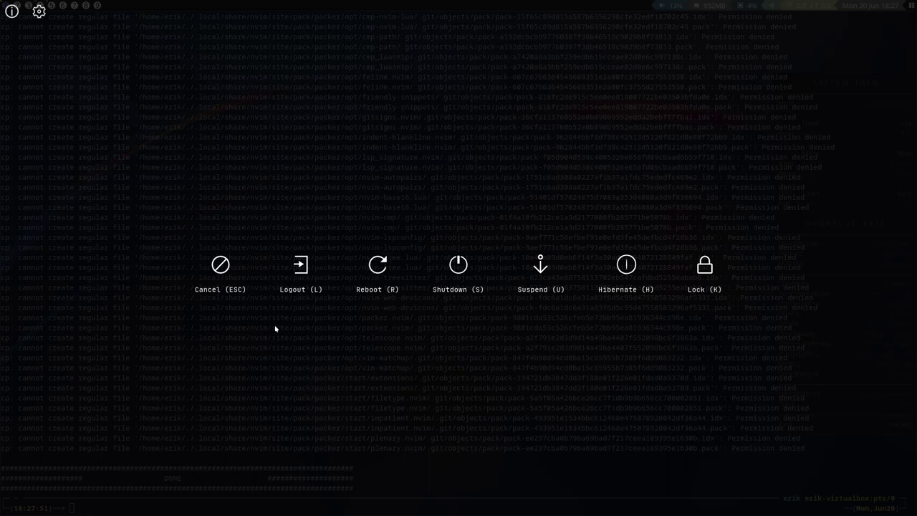
pyautogui.click(301, 267)
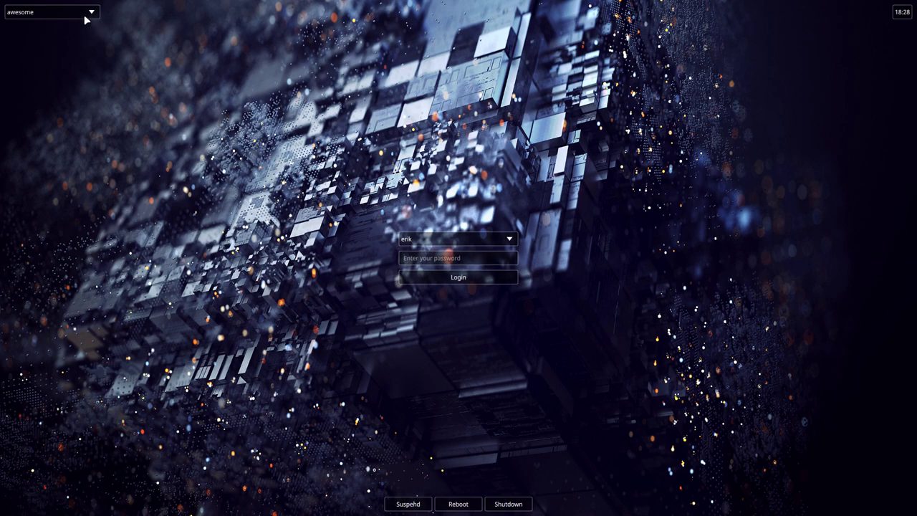
pyautogui.click(88, 13)
pyautogui.click(60, 88)
pyautogui.click(439, 259)
pyautogui.write('*****')
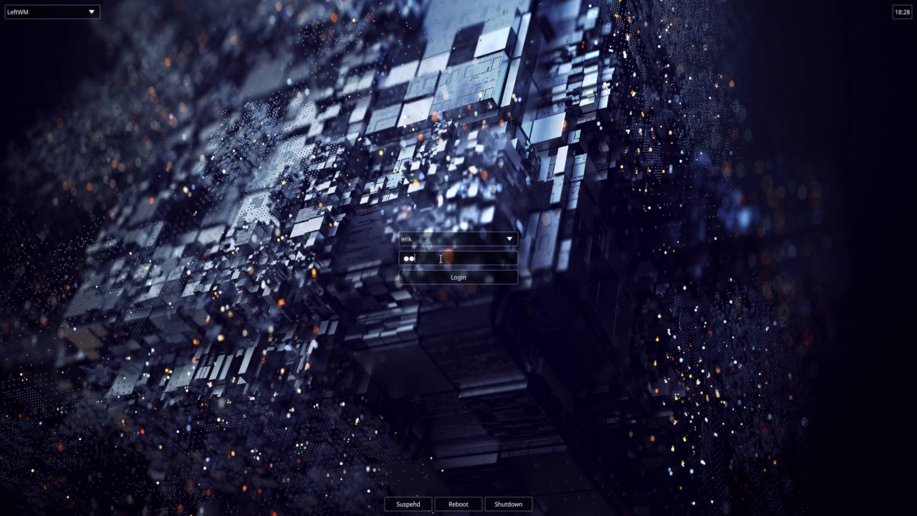
pyautogui.press('Return')
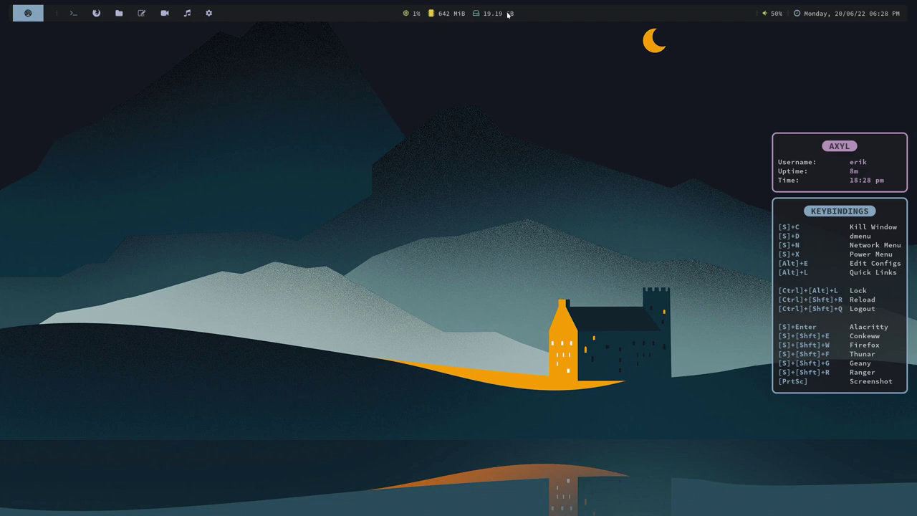
# Mute the volume, hide the info widgets, open and close Ranger, then reload LeftWM.
pyautogui.click(778, 18)
pyautogui.click(812, 194)
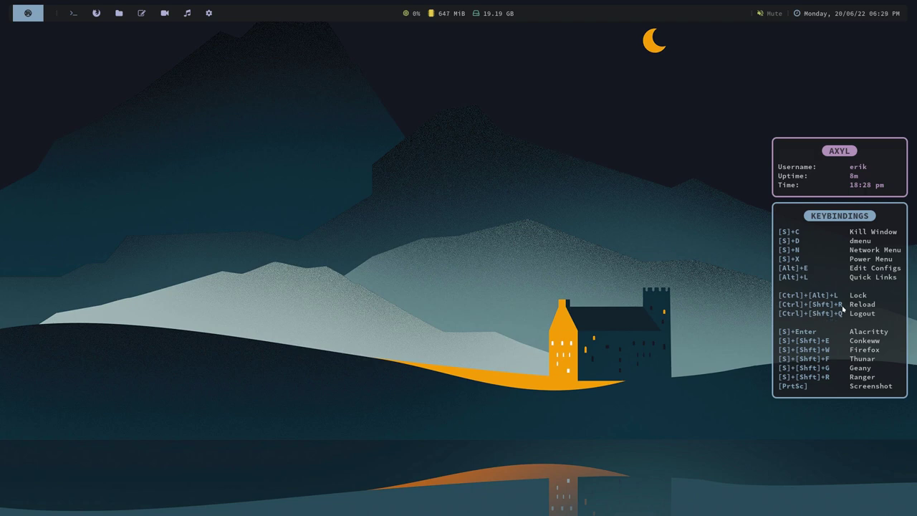
pyautogui.press('super+shift+r')
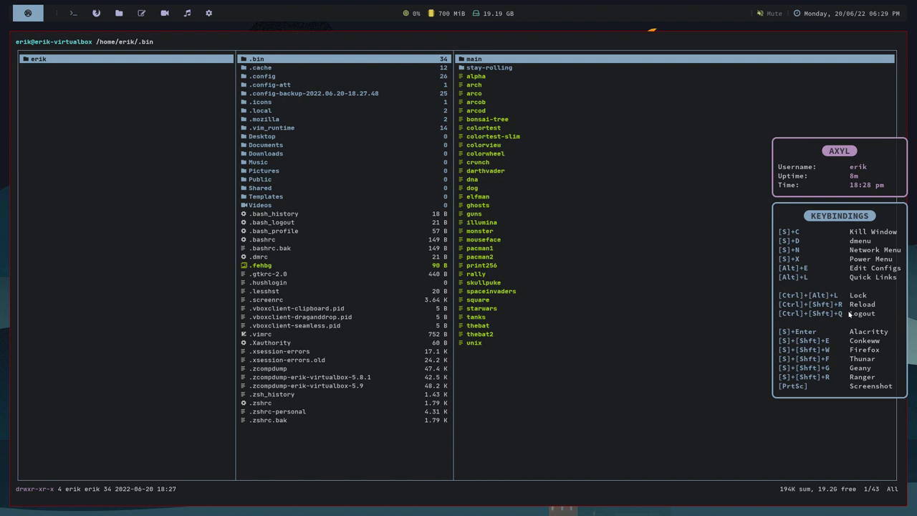
pyautogui.press('super+c')
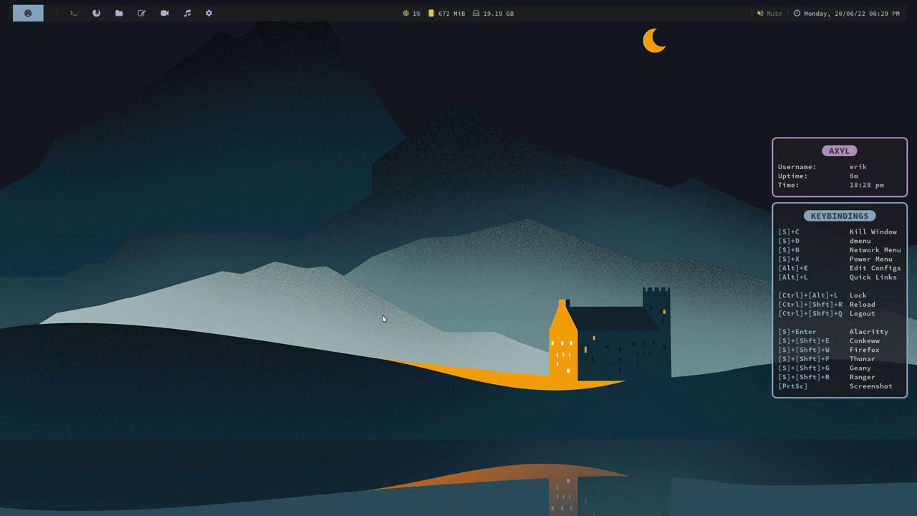
pyautogui.hotkey('ctrl', 'shift', 'r')
# In a new Alacritty, enter 'sudo pacman -S axyl-dwm axyl-bspwm axyl-dwmblocks axyl-qtile axyl-xmonad'.
pyautogui.press('super+Return')
pyautogui.write('sudo p')
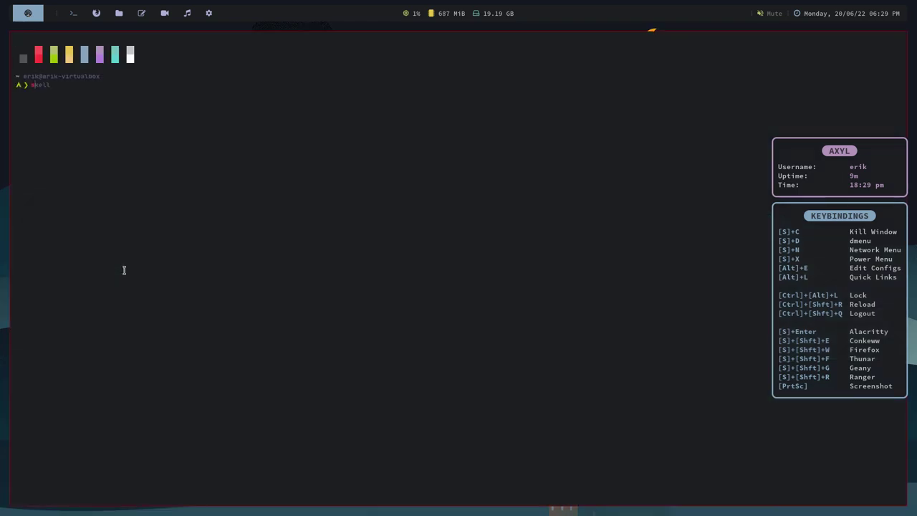
pyautogui.write('acman -S')
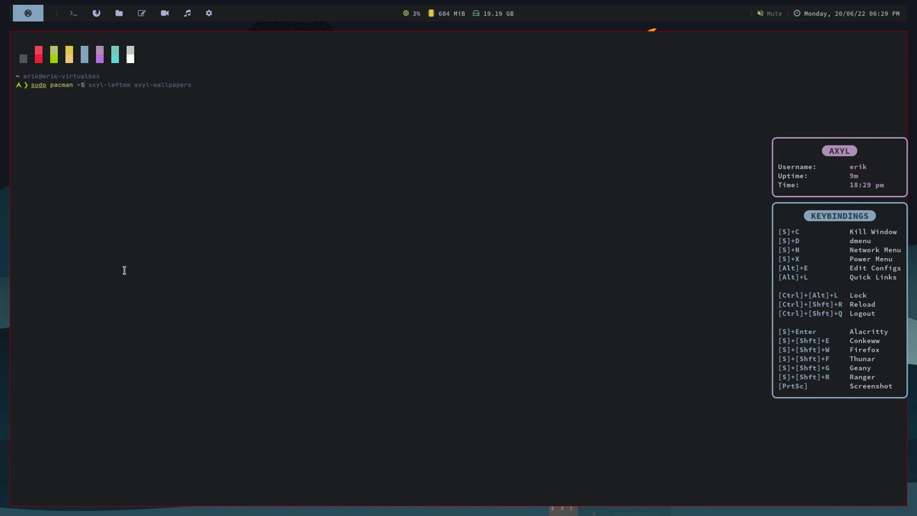
pyautogui.write(' axyl-')
pyautogui.press('Tab')
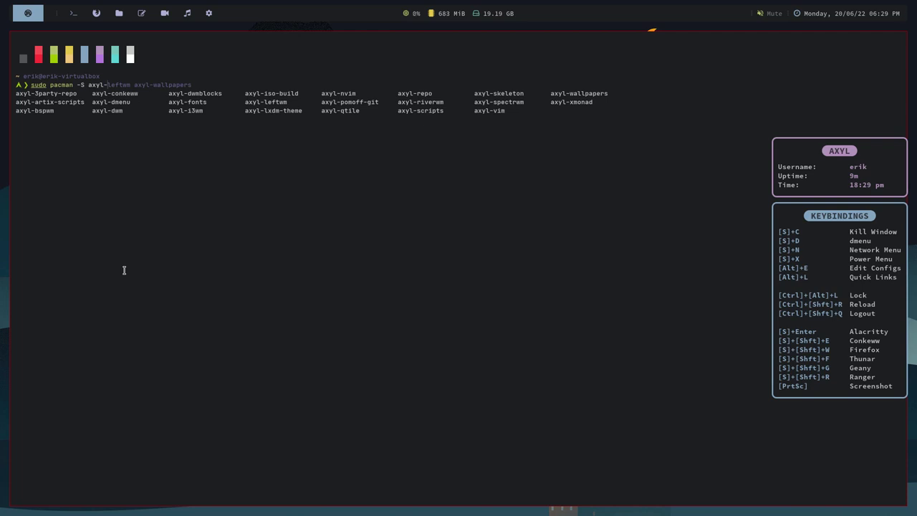
pyautogui.write('dwm axyl-bspwm')
pyautogui.write('axyl-dwm')
pyautogui.press('Tab')
pyautogui.write('b')
pyautogui.press('Tab')
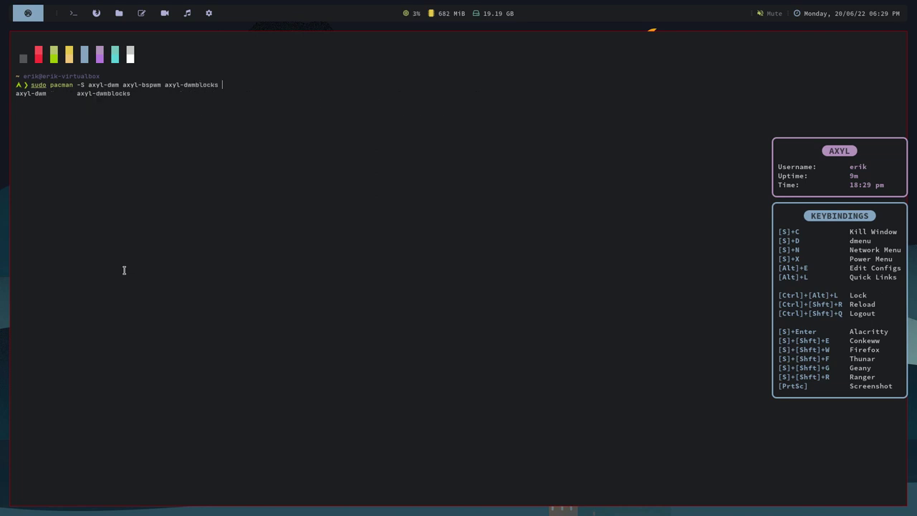
pyautogui.write('axyl')
pyautogui.press('Tab')
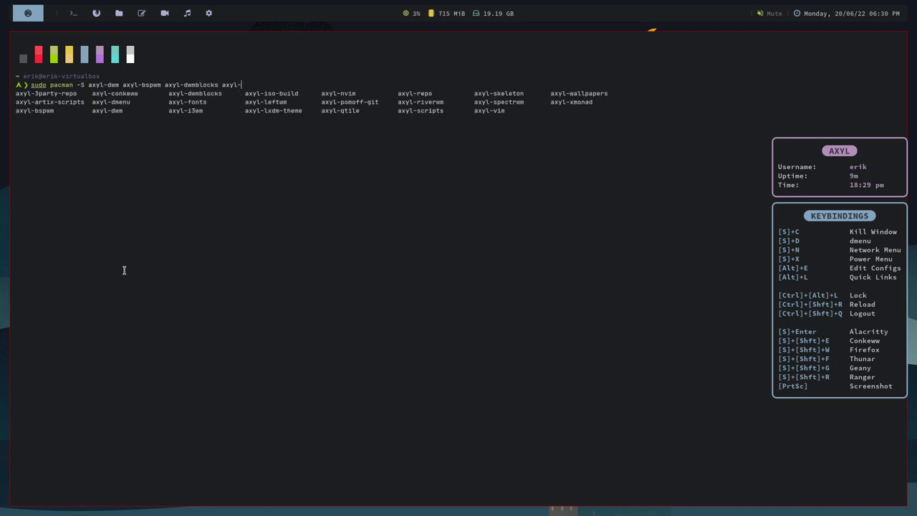
pyautogui.press('Tab')
pyautogui.press('BackSpace')
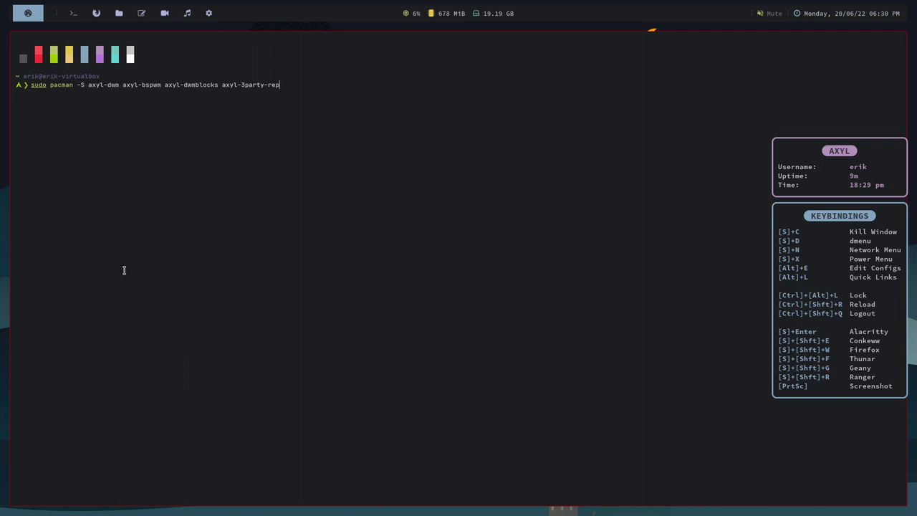
pyautogui.press('BackSpace')
pyautogui.press('BackSpace')
pyautogui.press('BackSpace')
pyautogui.press('BackSpace')
pyautogui.press('BackSpace')
pyautogui.press('BackSpace')
pyautogui.press('BackSpace')
pyautogui.press('BackSpace')
pyautogui.press('BackSpace')
pyautogui.press('BackSpace')
pyautogui.press('Tab')
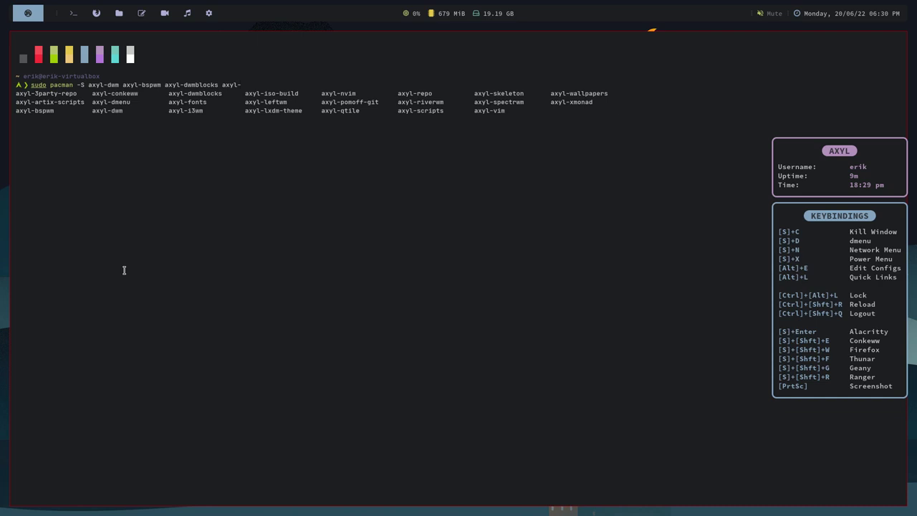
pyautogui.write('qtile')
pyautogui.write('axyl-xmonad')
# Run it with the sudo password, review the Haskell dependencies, and accept the 54-package installation.
pyautogui.press('Return')
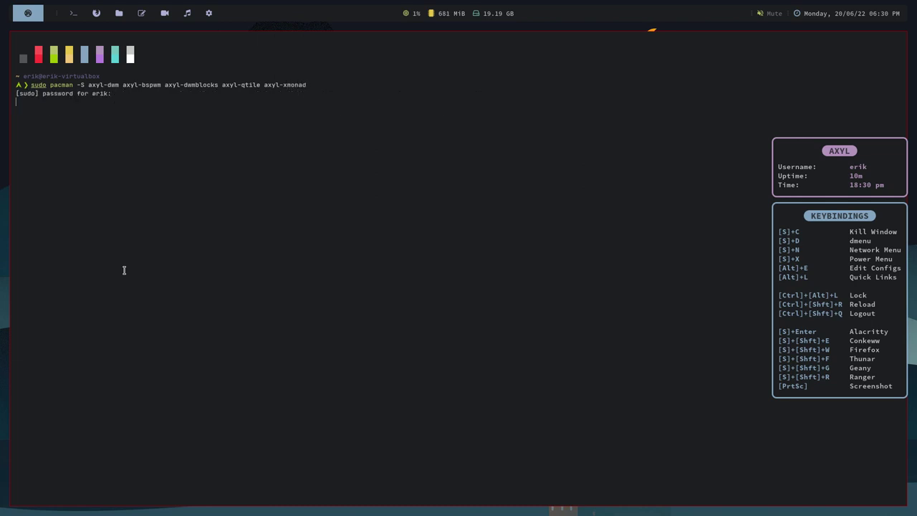
pyautogui.press('Return')
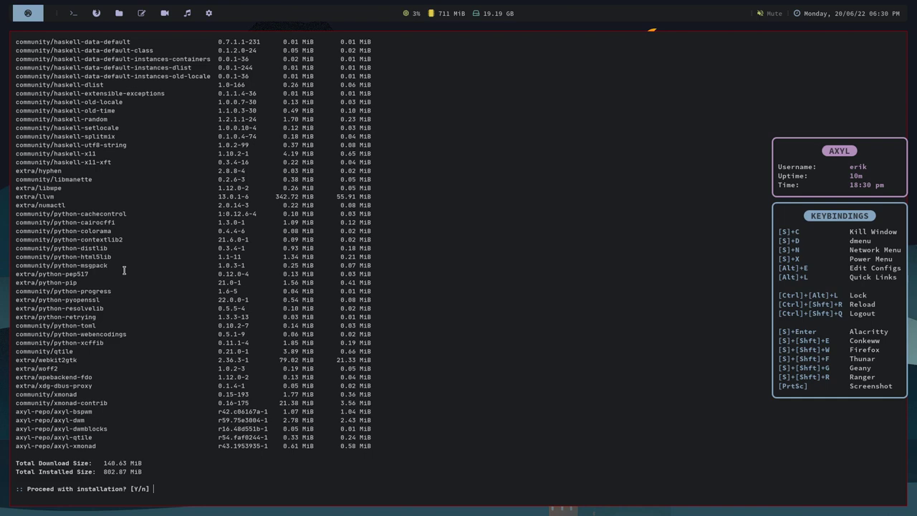
pyautogui.scroll(6, 126, 212)
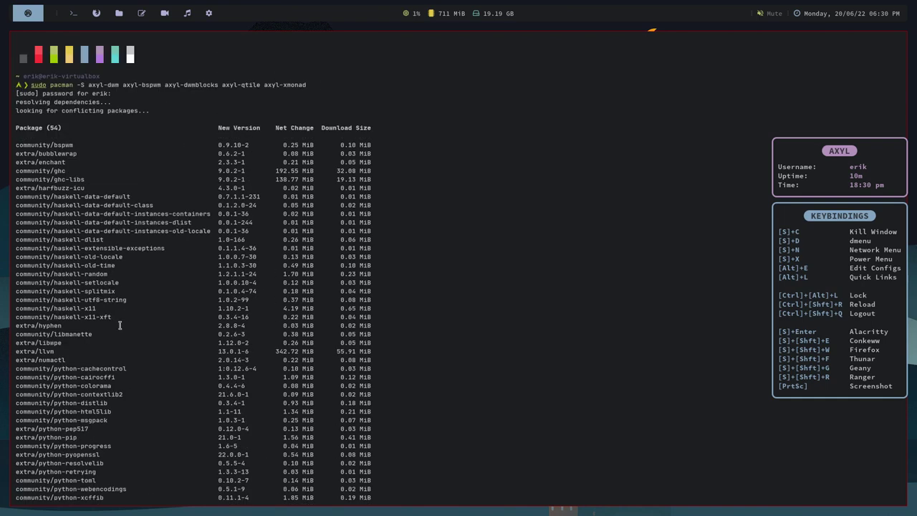
pyautogui.moveTo(120, 325); pyautogui.dragTo(9, 190)
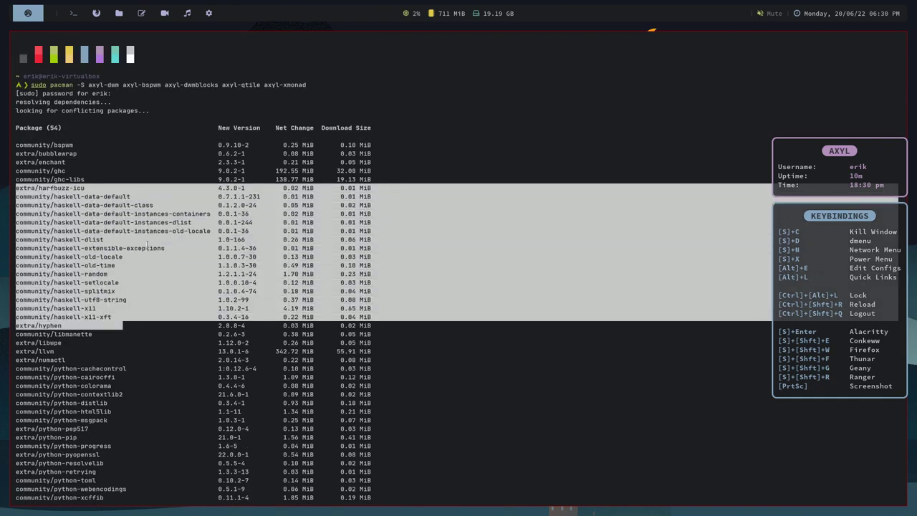
pyautogui.scroll(-4, 146, 247)
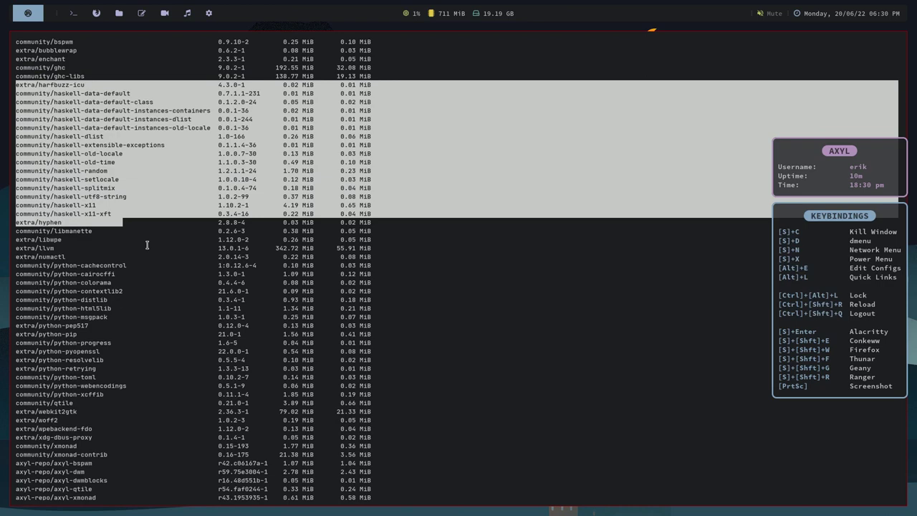
pyautogui.scroll(-2, 147, 245)
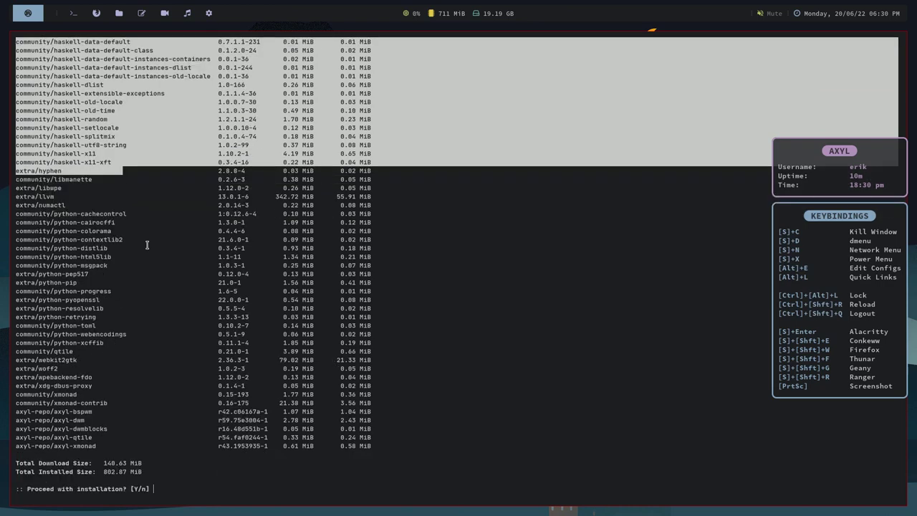
pyautogui.moveTo(96, 342); pyautogui.dragTo(17, 342)
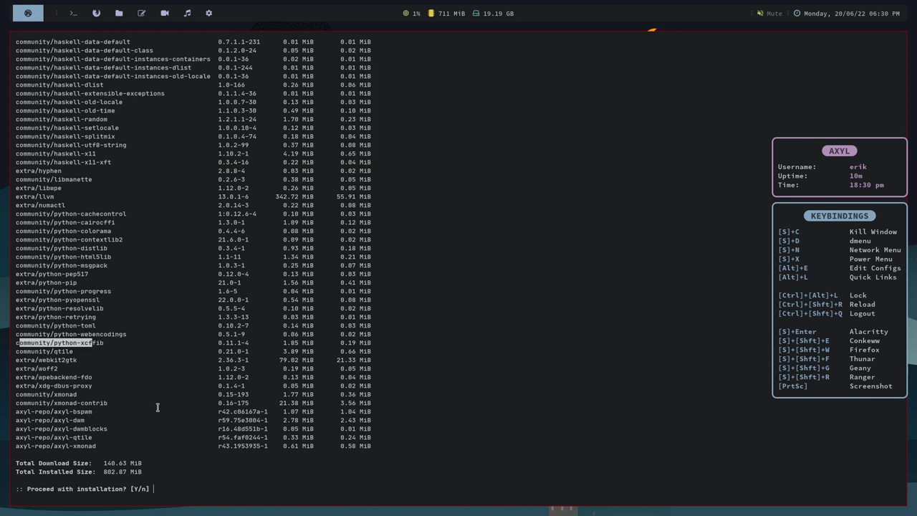
pyautogui.press('Return')
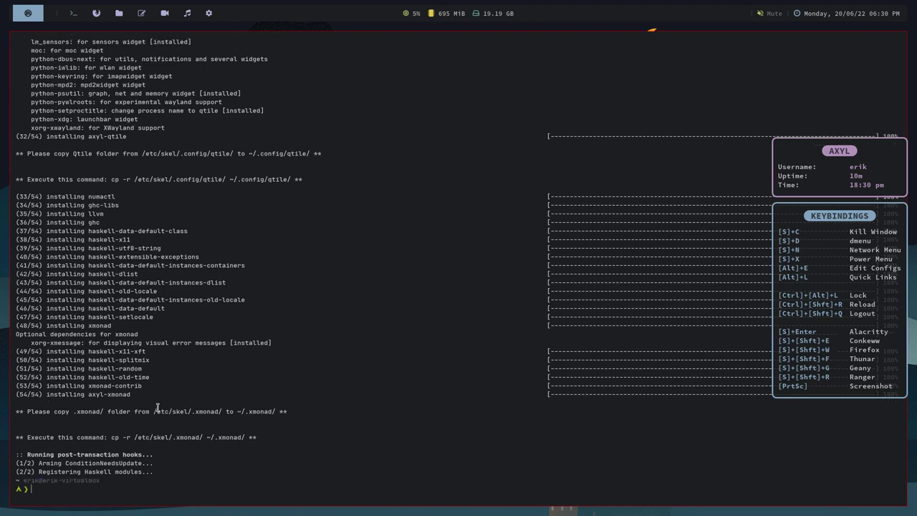
# Run skell, confirm with y, and interrupt it once permission errors appear.
pyautogui.write('skell')
pyautogui.press('Return')
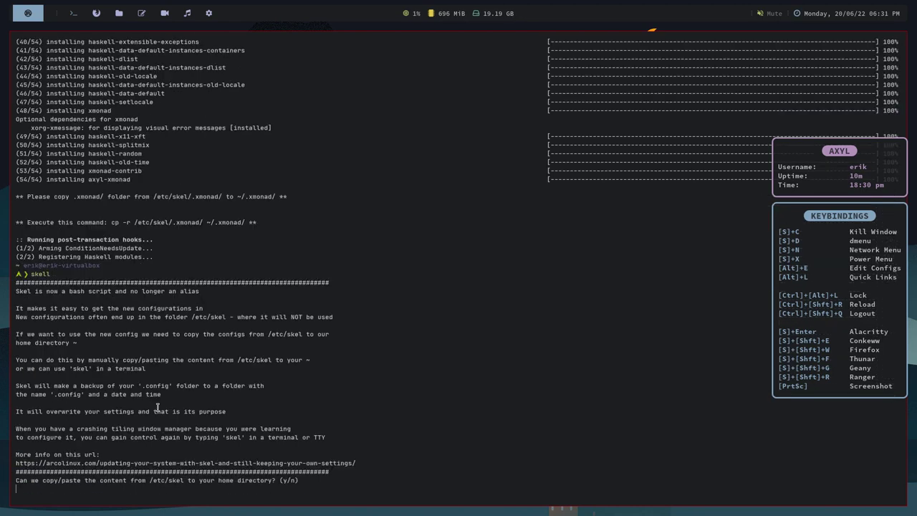
pyautogui.write('y')
pyautogui.press('Return')
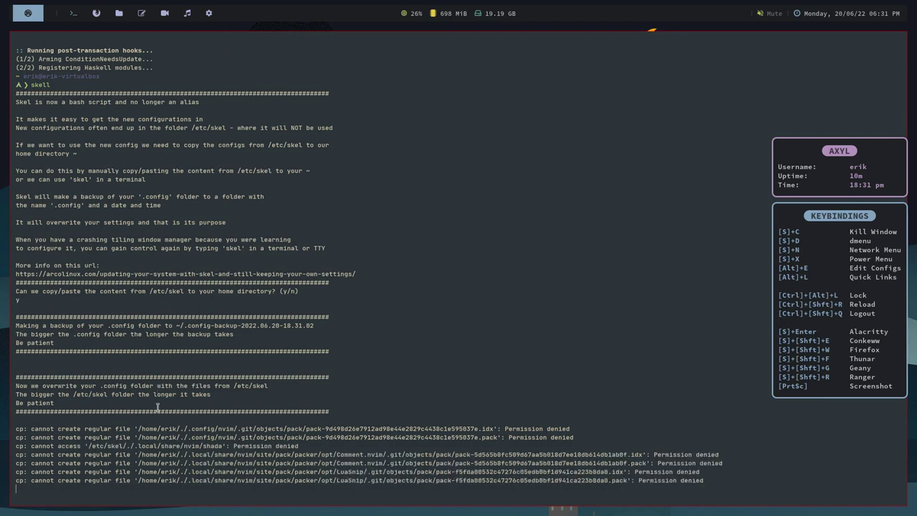
pyautogui.hotkey('ctrl', 'c')
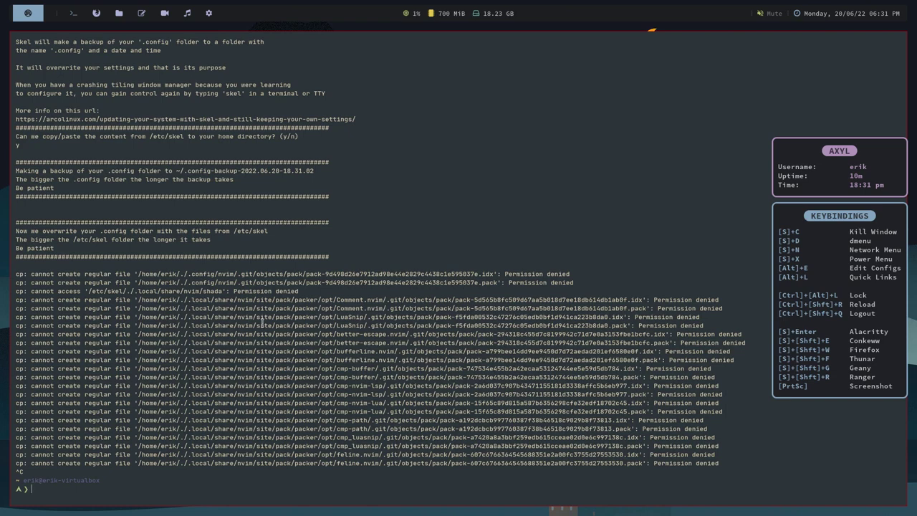
# Clear a stray character and toggle the terminal fullscreen on and back off.
pyautogui.write('x')
pyautogui.press('BackSpace')
pyautogui.press('super+f')
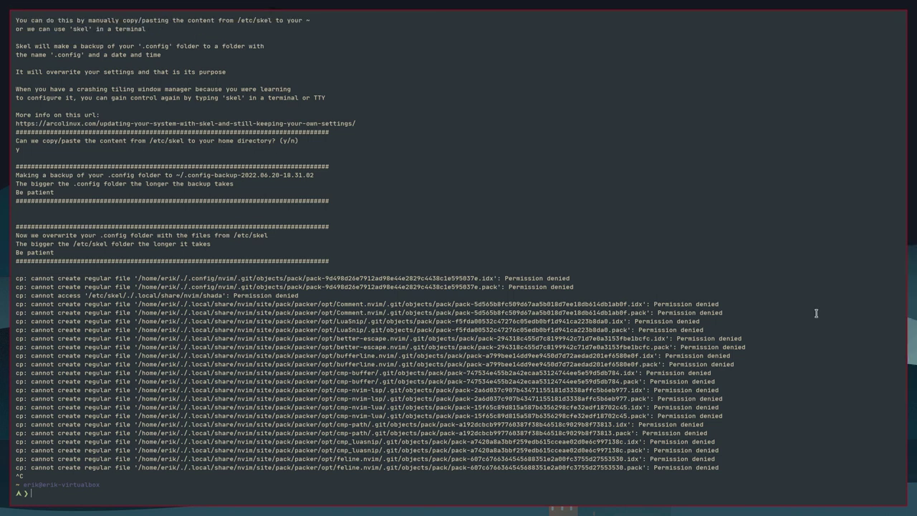
pyautogui.press('super+f')
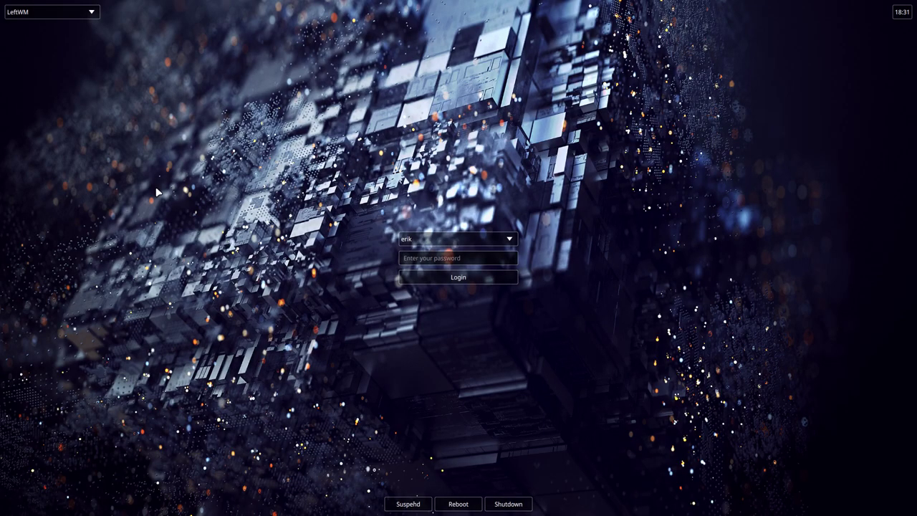
# Choose the Qtile session in SDDM and log in with the password.
pyautogui.click(76, 11)
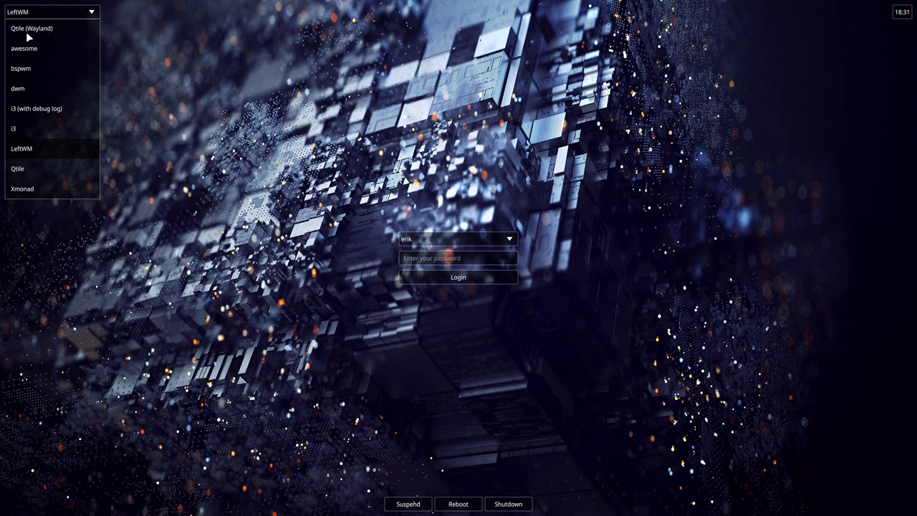
pyautogui.click(27, 171)
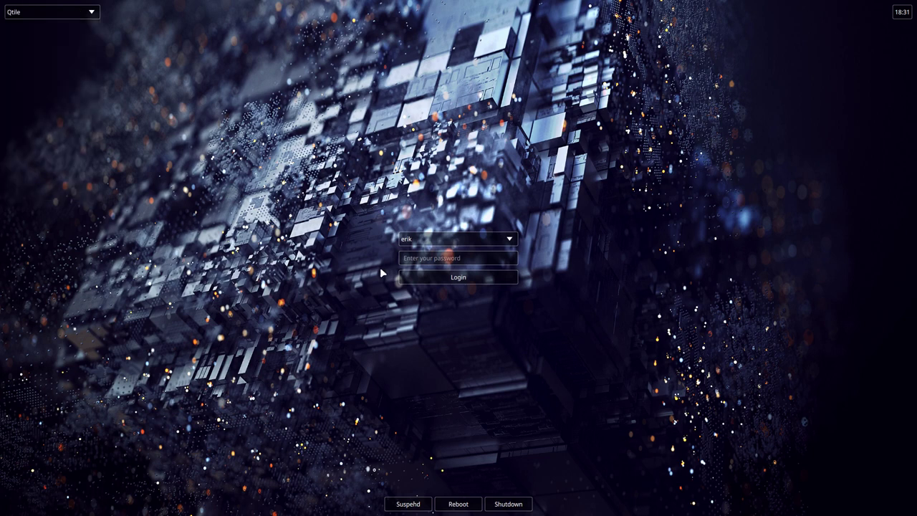
pyautogui.write('*****')
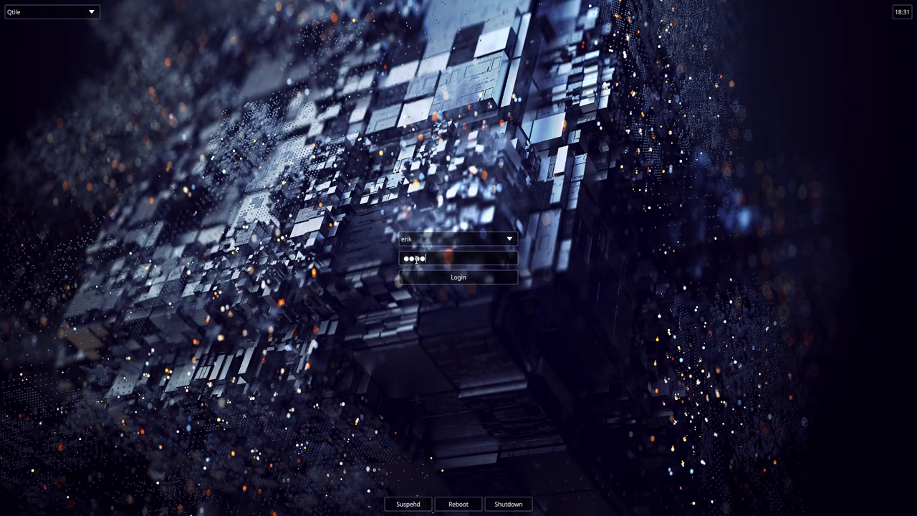
pyautogui.press('Return')
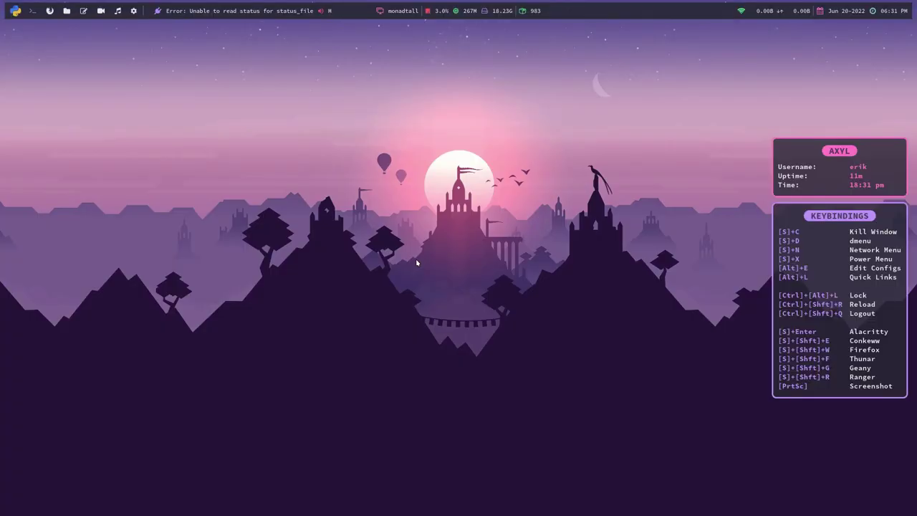
pyautogui.click(16, 13)
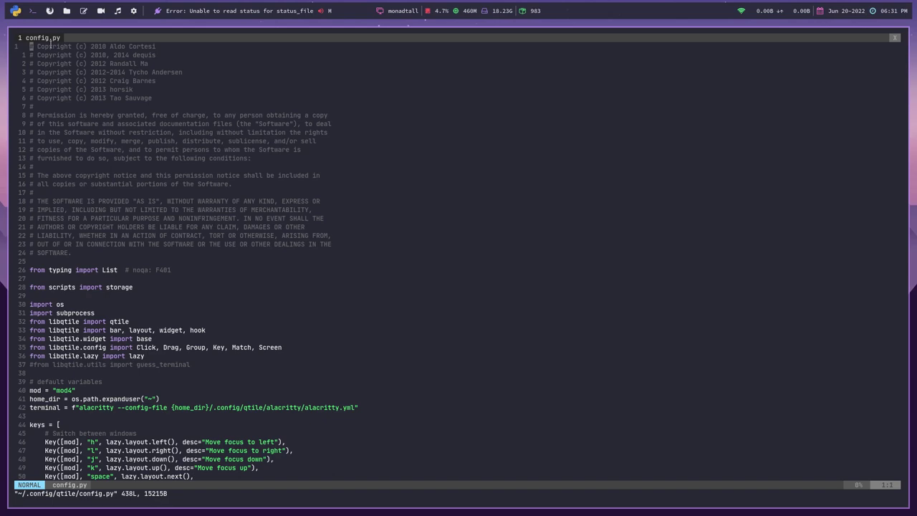
pyautogui.press('j')
pyautogui.press('j')
pyautogui.press('j')
pyautogui.press('j')
pyautogui.press('j')
pyautogui.press('j')
pyautogui.press('j')
pyautogui.press('j')
pyautogui.press('j')
pyautogui.press('j')
pyautogui.press('j')
pyautogui.press('j')
pyautogui.press('j')
pyautogui.press('j')
pyautogui.press('j')
pyautogui.press('j')
pyautogui.press('j')
pyautogui.press('j')
pyautogui.press('j')
pyautogui.press('j')
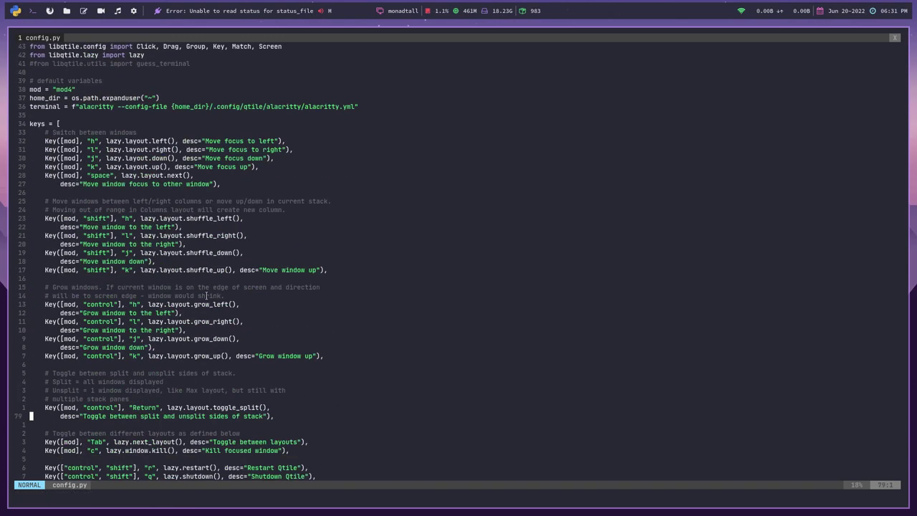
pyautogui.press('j')
pyautogui.press('j')
pyautogui.press('j')
pyautogui.press('j')
pyautogui.press('j')
pyautogui.press('j')
pyautogui.press('j')
pyautogui.press('j')
pyautogui.press('j')
pyautogui.press('j')
pyautogui.press('j')
pyautogui.press('j')
pyautogui.press('j')
pyautogui.press('j')
pyautogui.press('j')
pyautogui.press('j')
pyautogui.press('j')
pyautogui.press('j')
pyautogui.press('j')
pyautogui.press('j')
pyautogui.press('j')
pyautogui.press('j')
pyautogui.press('j')
pyautogui.press('j')
pyautogui.press('j')
pyautogui.press('j')
pyautogui.press('j')
pyautogui.press('j')
pyautogui.press('j')
pyautogui.press('j')
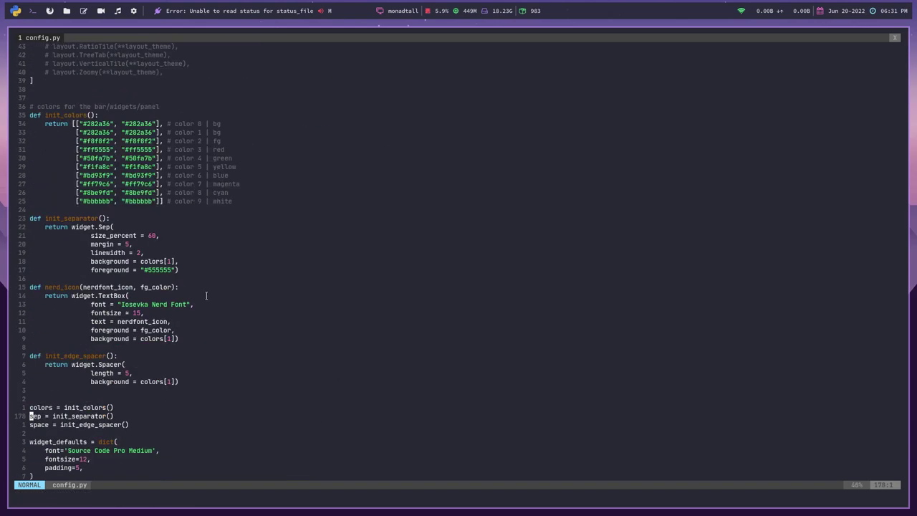
pyautogui.press('super+c')
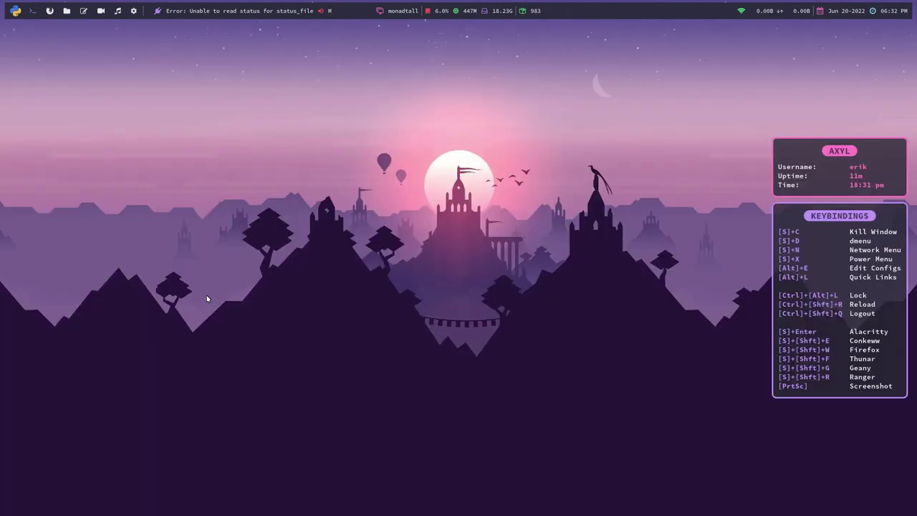
# Open a terminal from the bar, close it, and open new terminals side by side.
pyautogui.click(32, 12)
pyautogui.press('super+c')
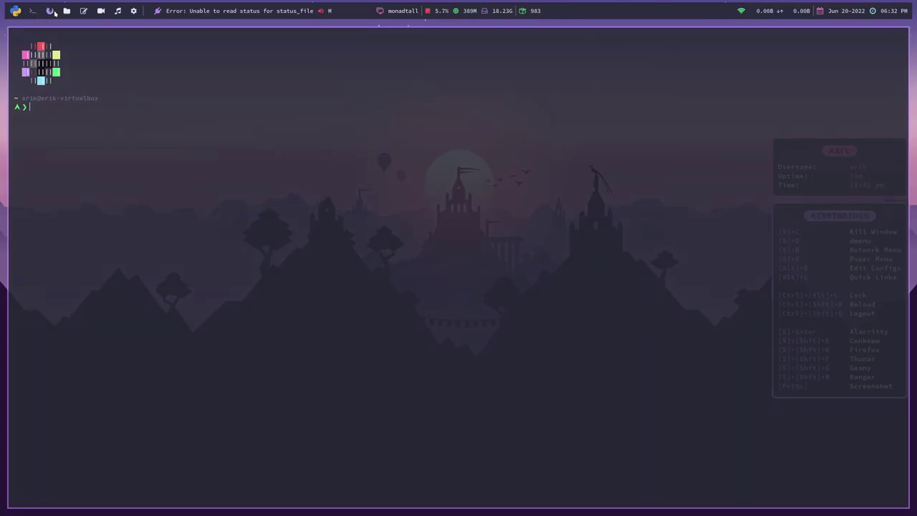
pyautogui.press('super+Return')
pyautogui.press('super+Return')
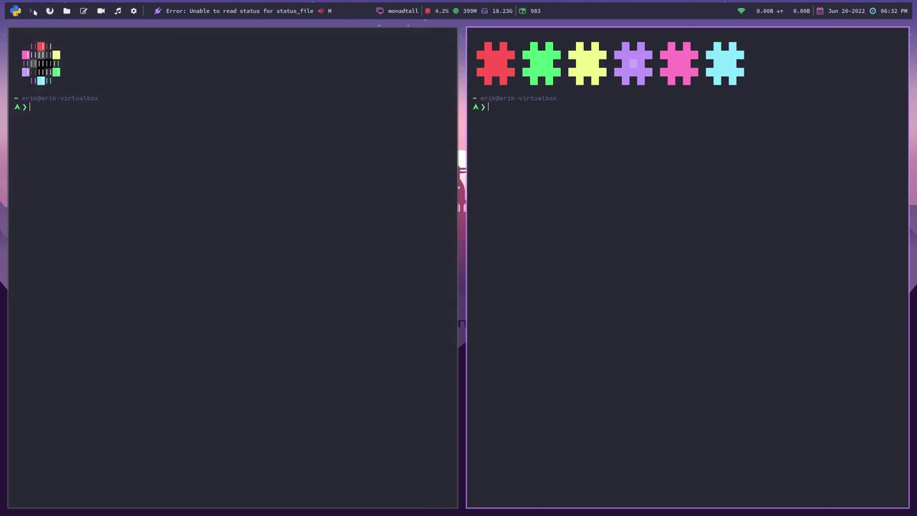
# Restart Qtile, move to an empty workspace, and open Thunar on /home/erik.
pyautogui.click(50, 12)
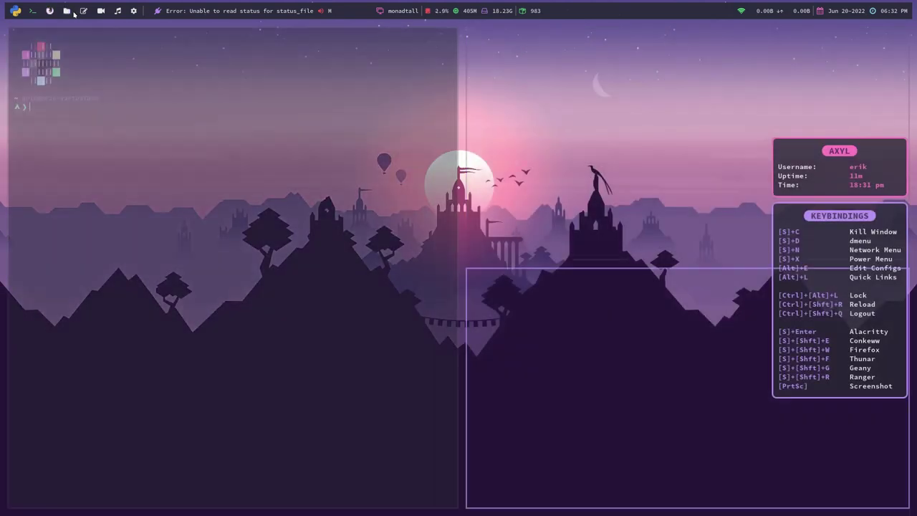
pyautogui.write('q')
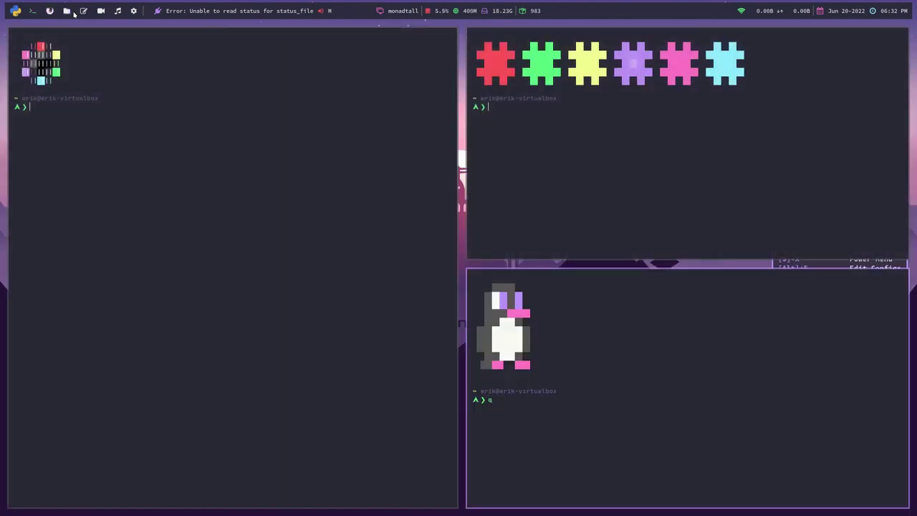
pyautogui.press('Return')
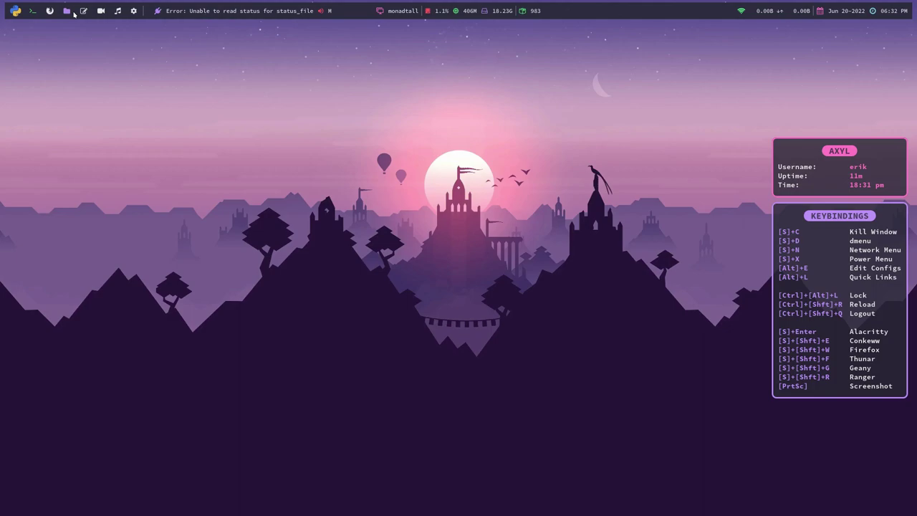
pyautogui.click(69, 12)
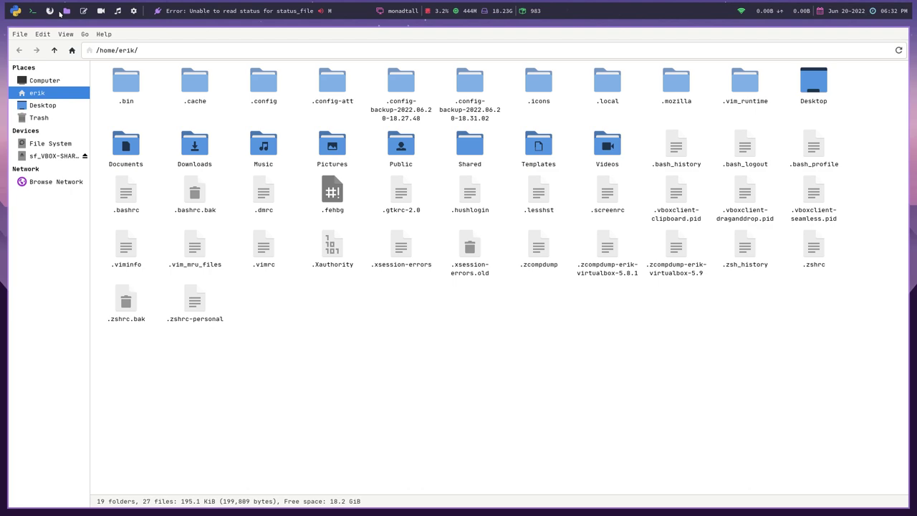
# Cycle through the Qtile workspaces, then switch to the empty workspace.
pyautogui.click(32, 11)
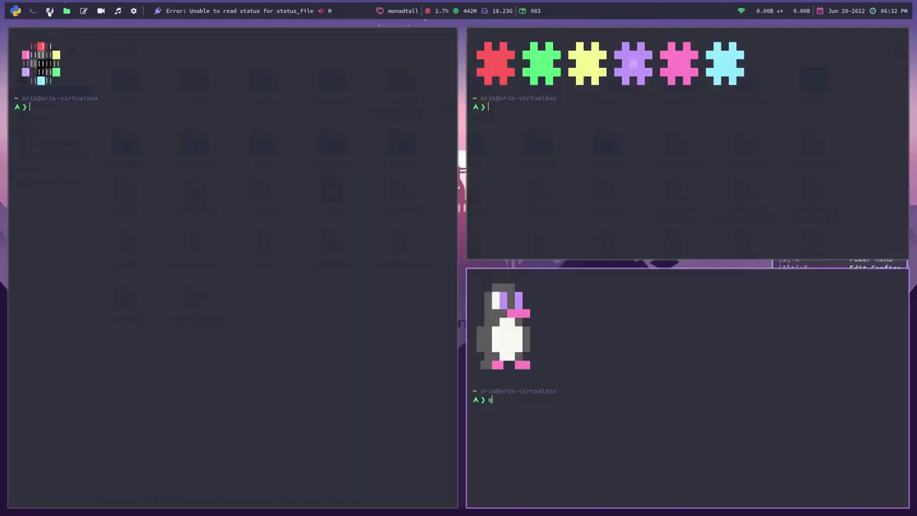
pyautogui.click(51, 10)
pyautogui.click(65, 10)
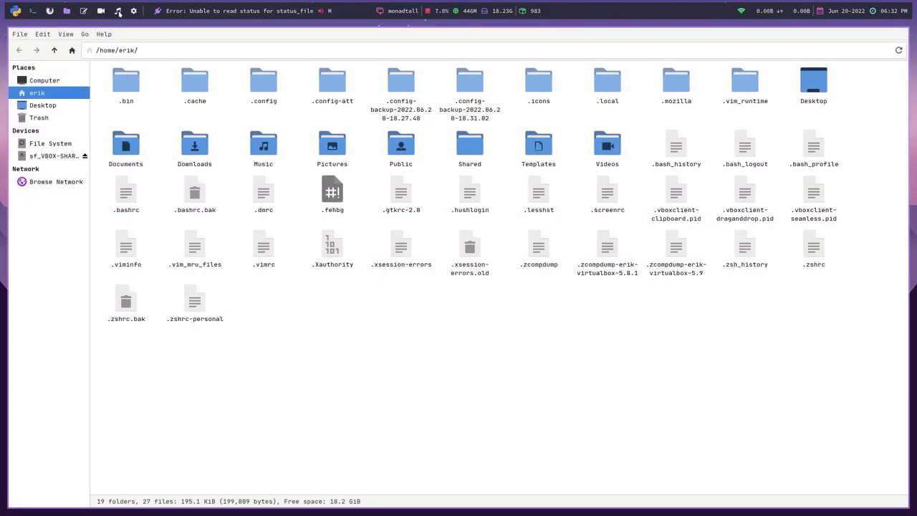
pyautogui.click(119, 12)
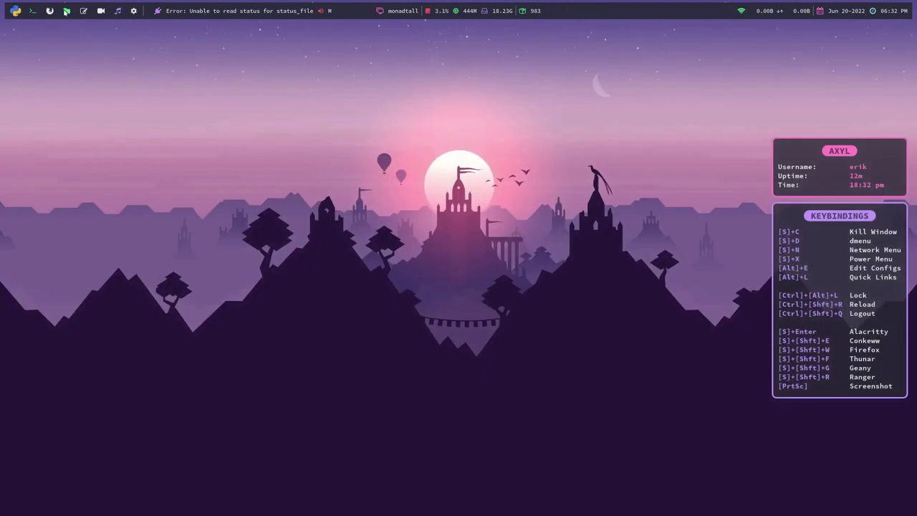
# Open and close a Thunar window, then open an Alacritty terminal and quit it with q.
pyautogui.click(67, 12)
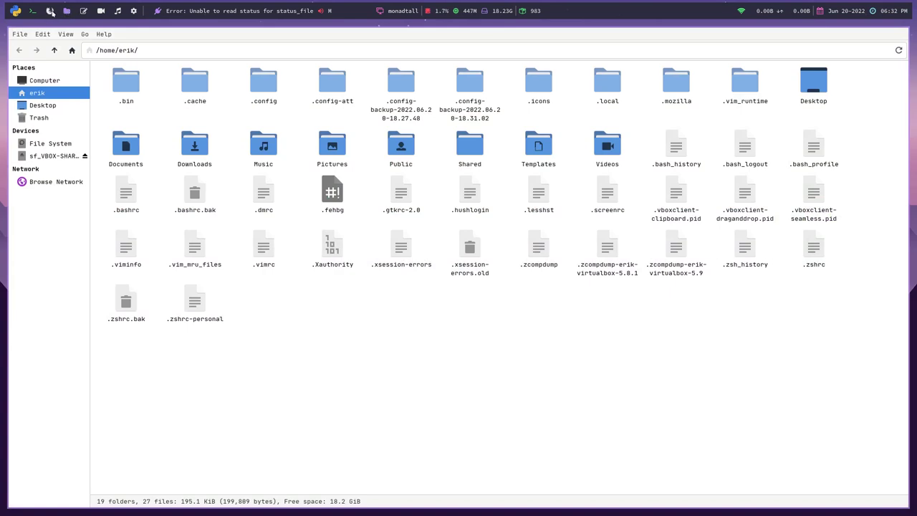
pyautogui.press('super+c')
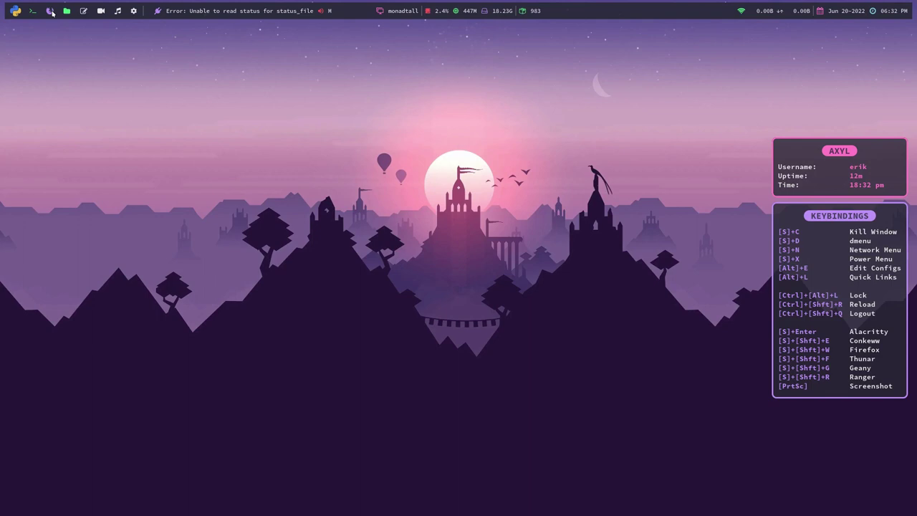
pyautogui.press('super+Return')
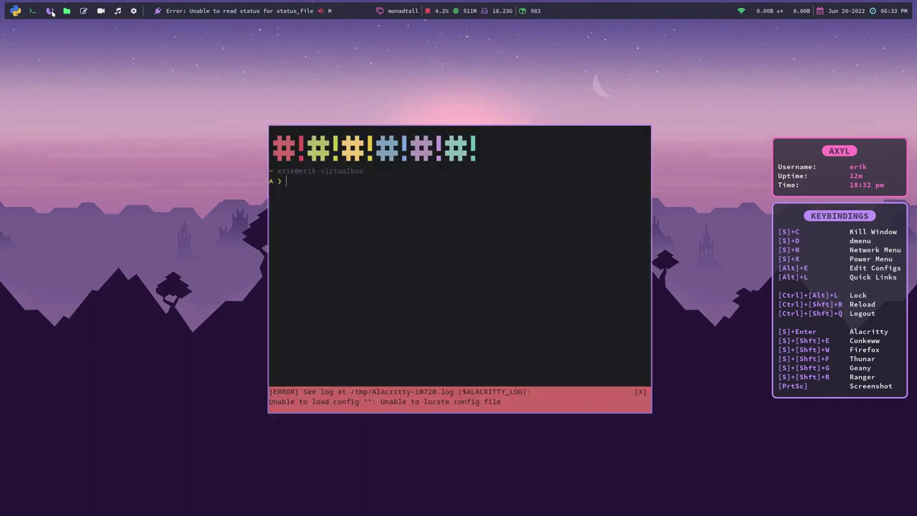
pyautogui.write('q')
pyautogui.press('Return')
# Open two Thunar windows side by side, then close the right one.
pyautogui.doubleClick(52, 12)
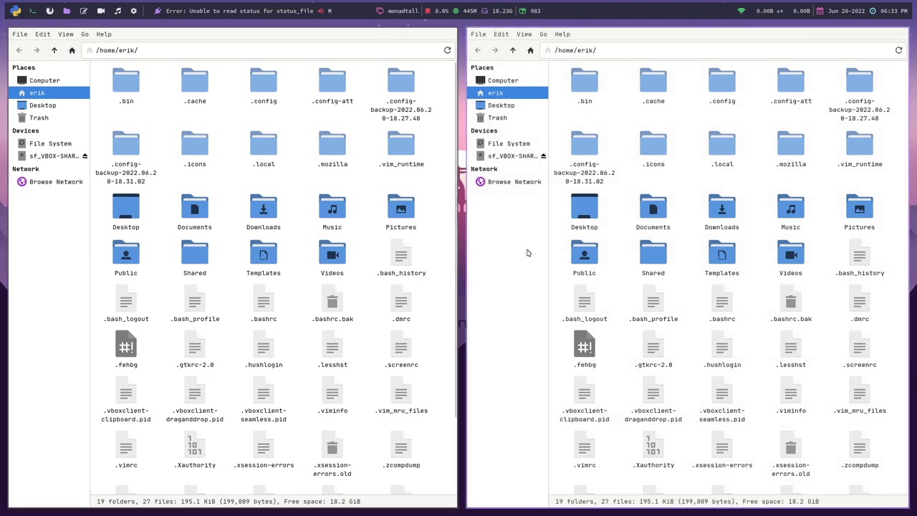
pyautogui.write('q')
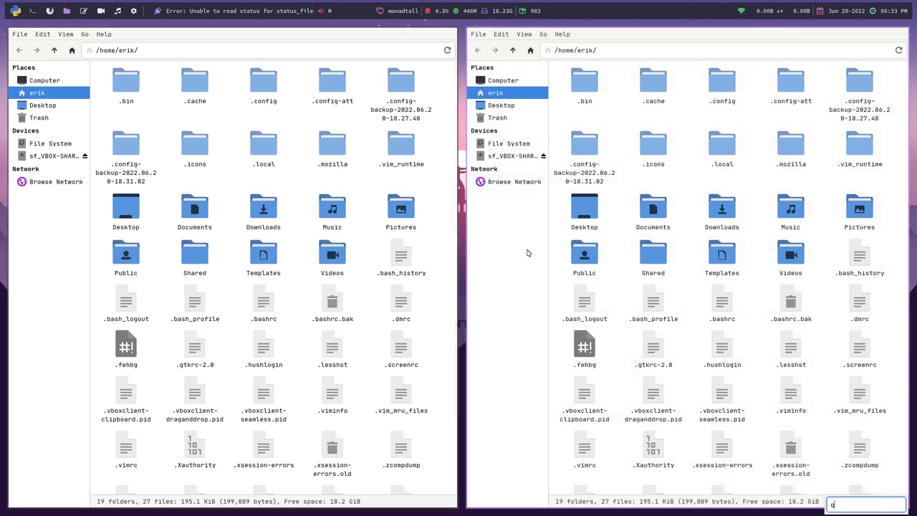
pyautogui.press('Escape')
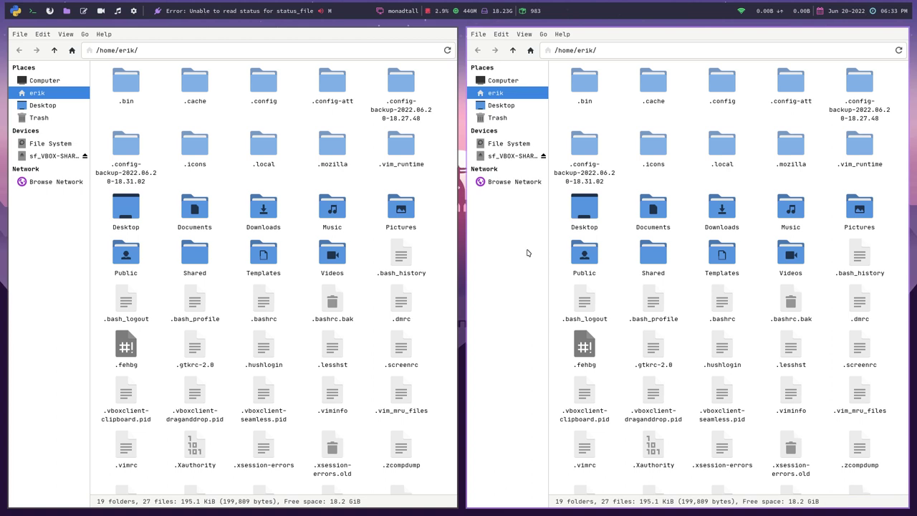
pyautogui.hotkey('ctrl', 'w')
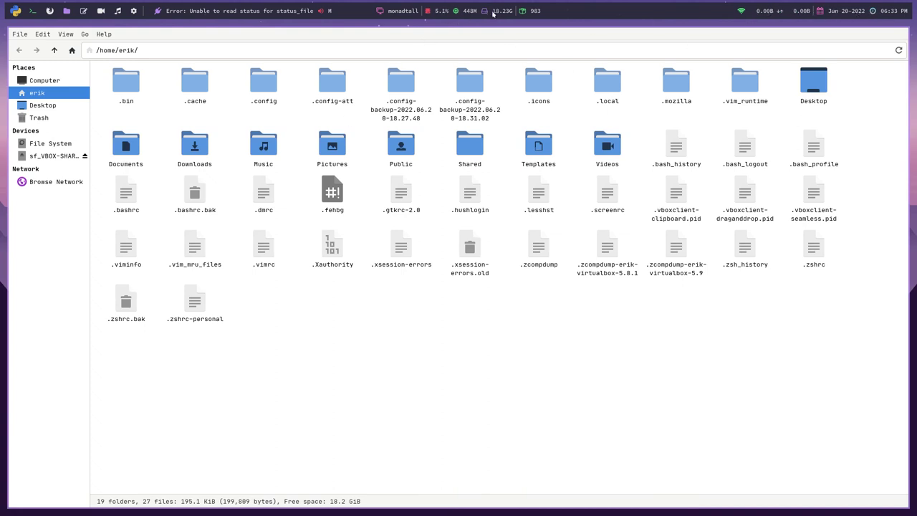
# On workspace 1, kill the terminal showing the hash logos, then move to empty workspace 2.
pyautogui.press('super+1')
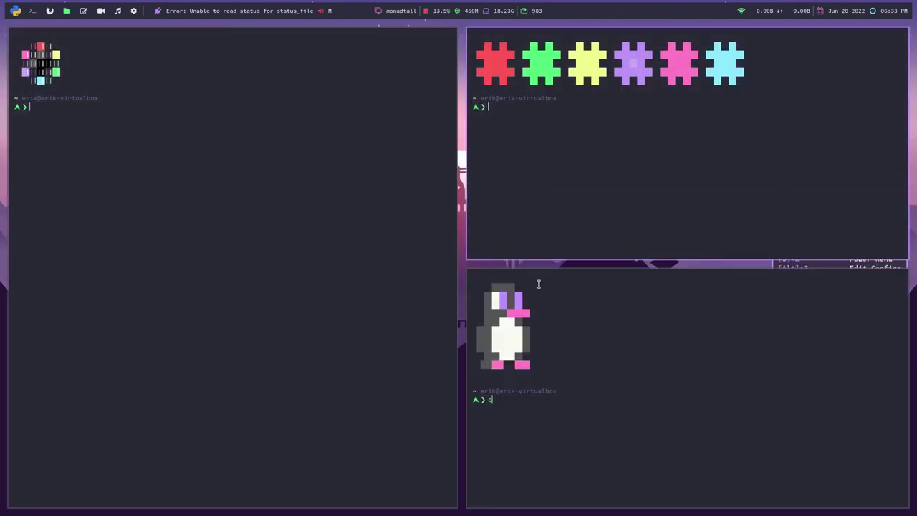
pyautogui.press('super+w')
pyautogui.press('super+2')
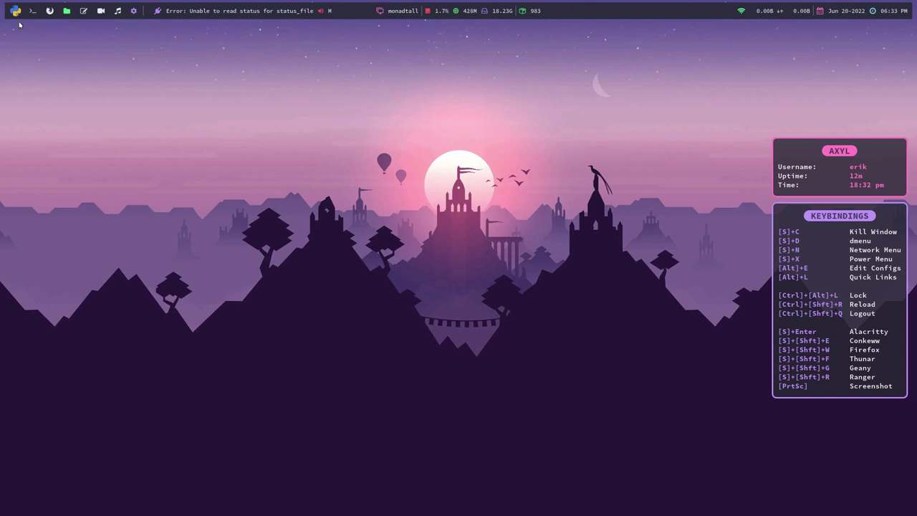
# Briefly open Thunar and the Qtile config.py in Vim, close both, and log out with Ctrl+Shift+Q.
pyautogui.click(71, 13)
pyautogui.press('super+c')
pyautogui.click(16, 12)
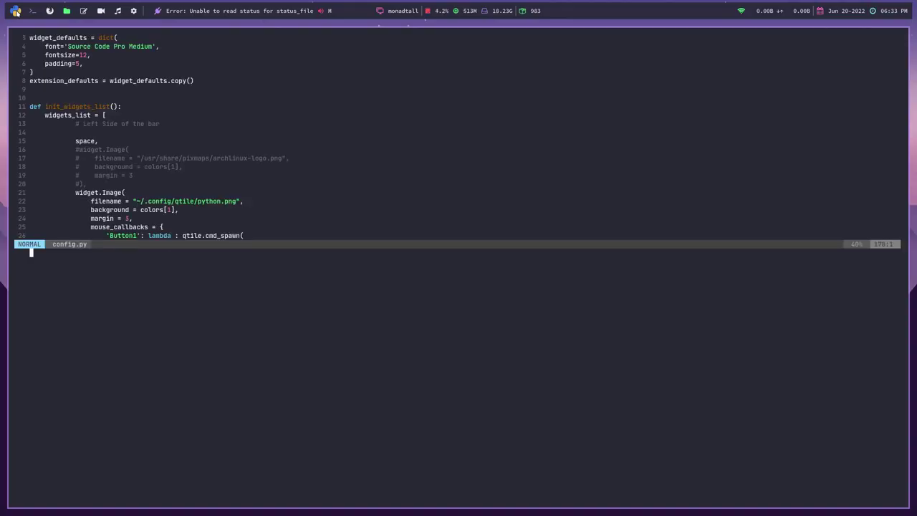
pyautogui.press('super+c')
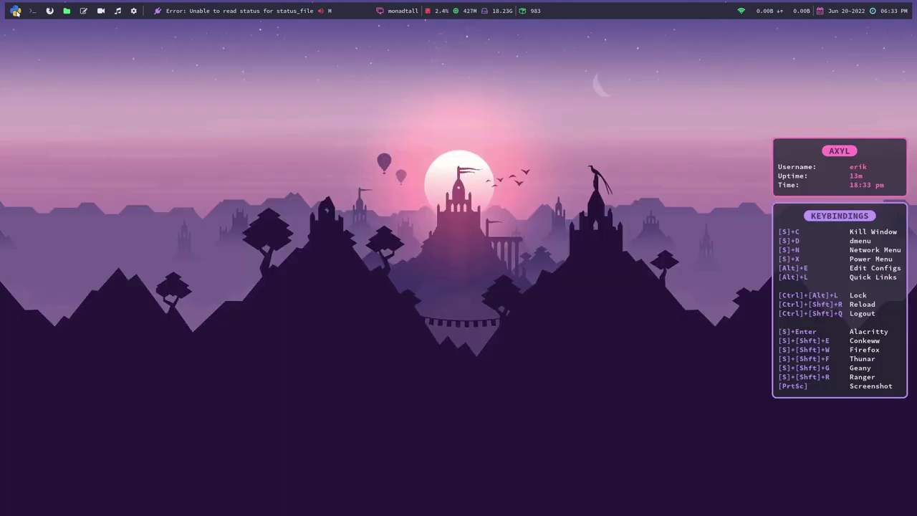
pyautogui.hotkey('ctrl', 'shift', 'q')
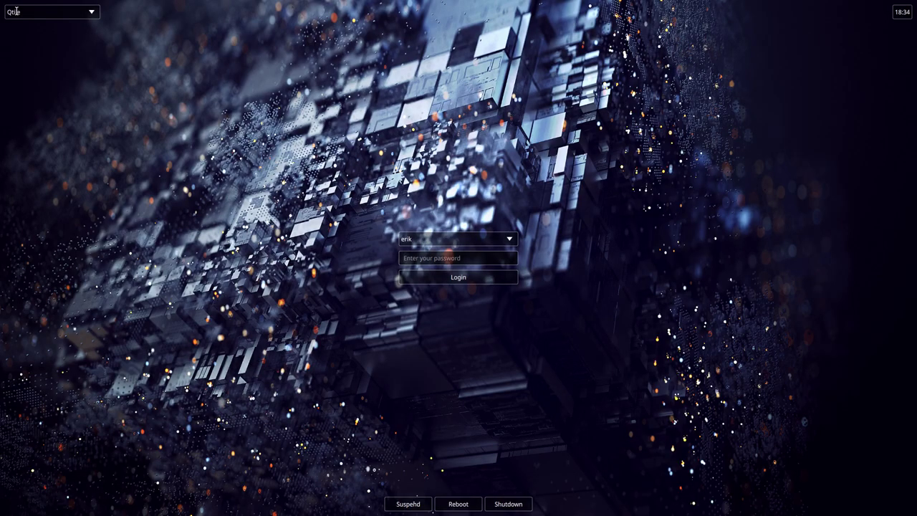
# Select the Xmonad session on SDDM and log in with the account password.
pyautogui.click(64, 11)
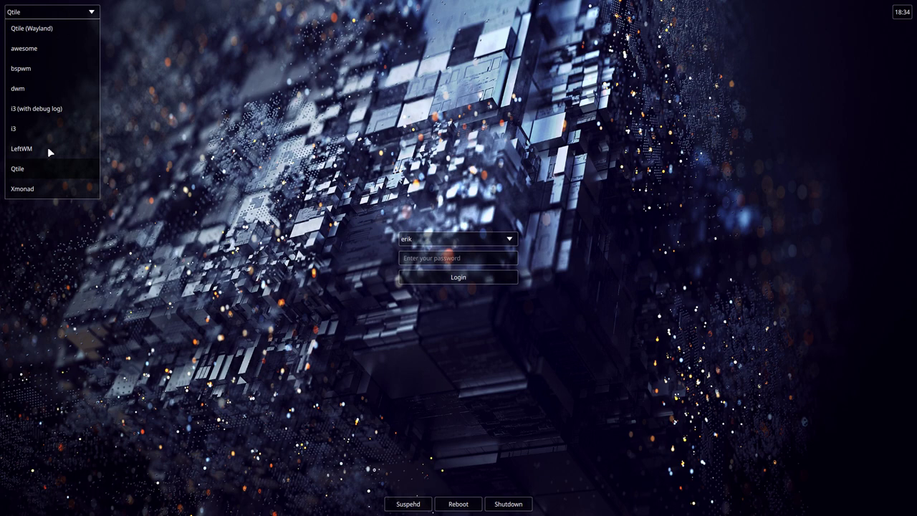
pyautogui.click(56, 190)
pyautogui.click(419, 256)
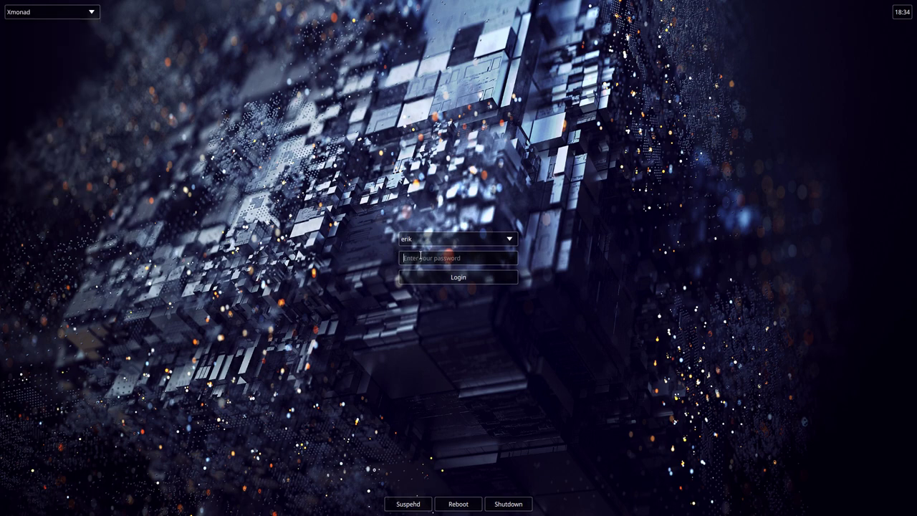
pyautogui.write('******')
pyautogui.press('Return')
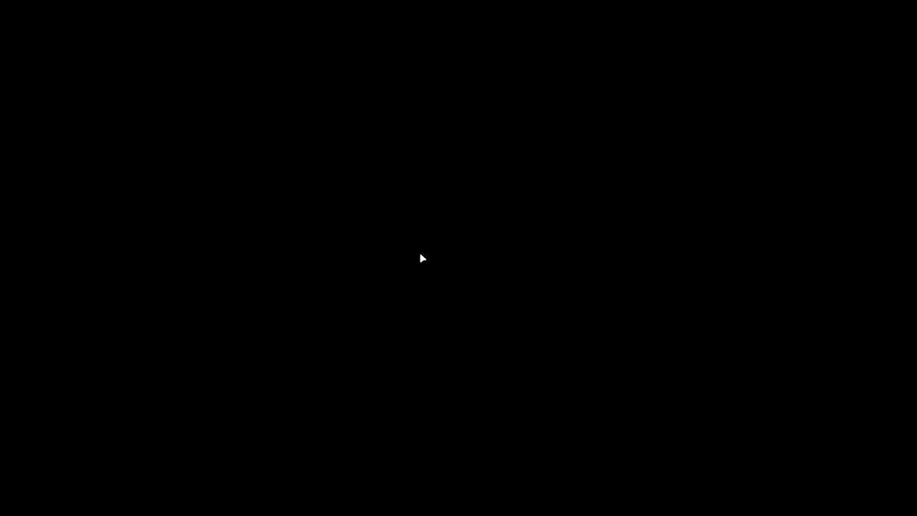
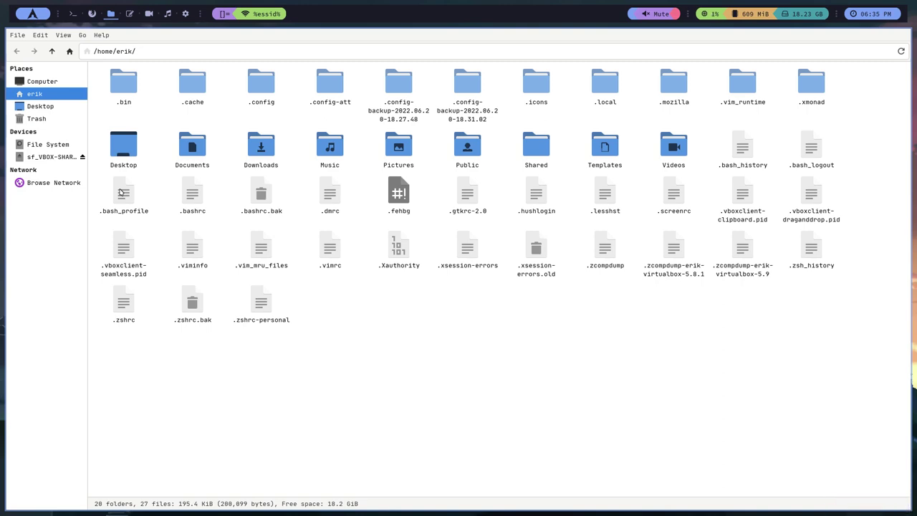
# Close the Thunar file manager, then open Firefox and close it again.
pyautogui.press('super+c')
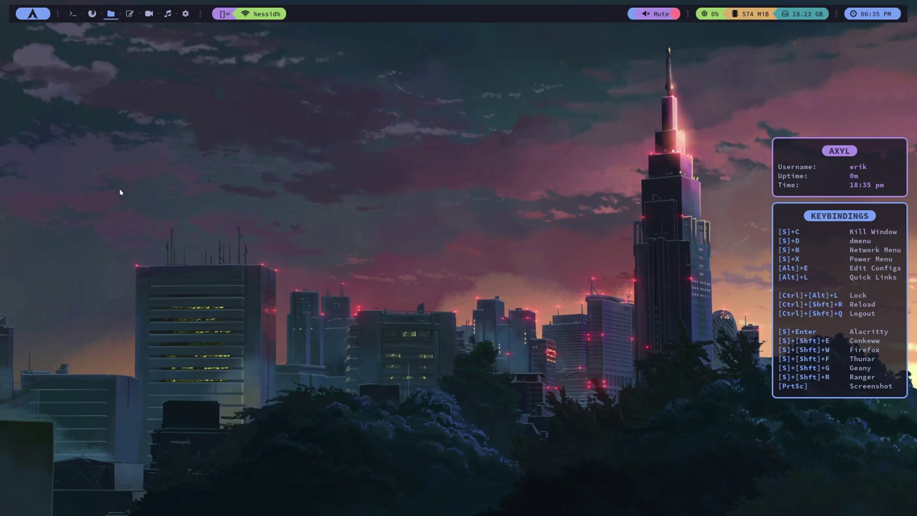
pyautogui.press('super+shift+w')
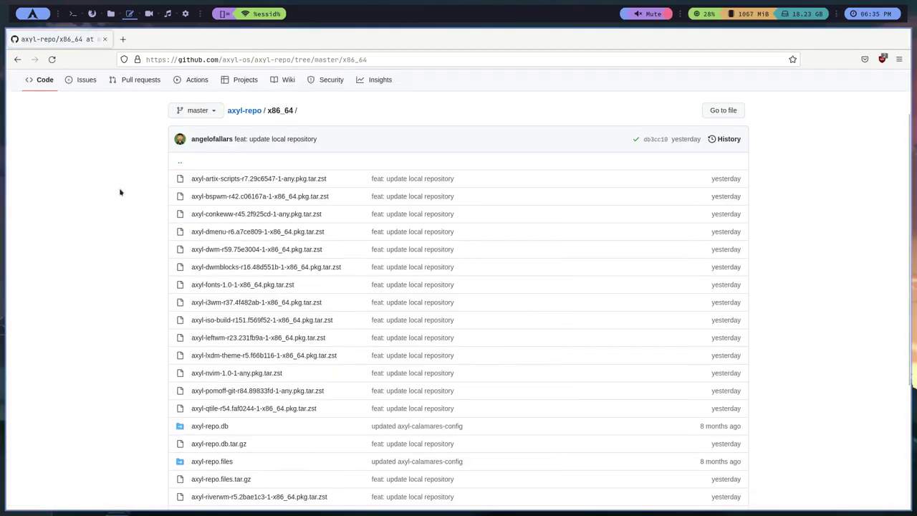
pyautogui.press('super+c')
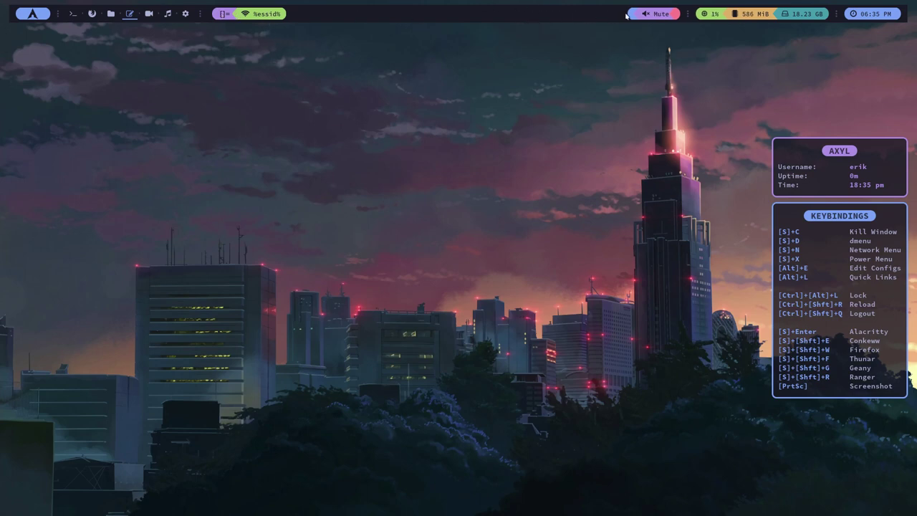
# Unmute the volume to 50% and launch gtop and htop from the bar's CPU module.
pyautogui.click(654, 17)
pyautogui.click(717, 15)
pyautogui.click(747, 14)
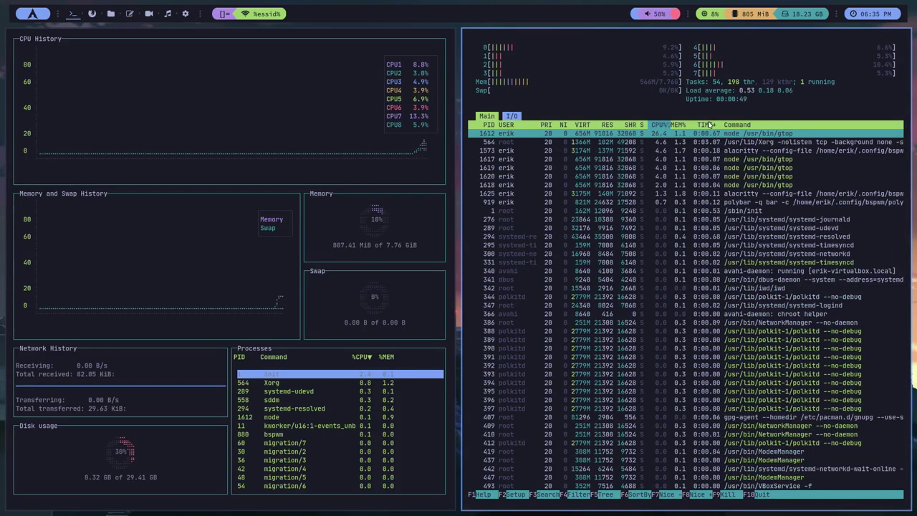
# Browse the home folder's disk usage in ncdu, quit it, then reopen it and move down to .local and .bin.
pyautogui.click(800, 14)
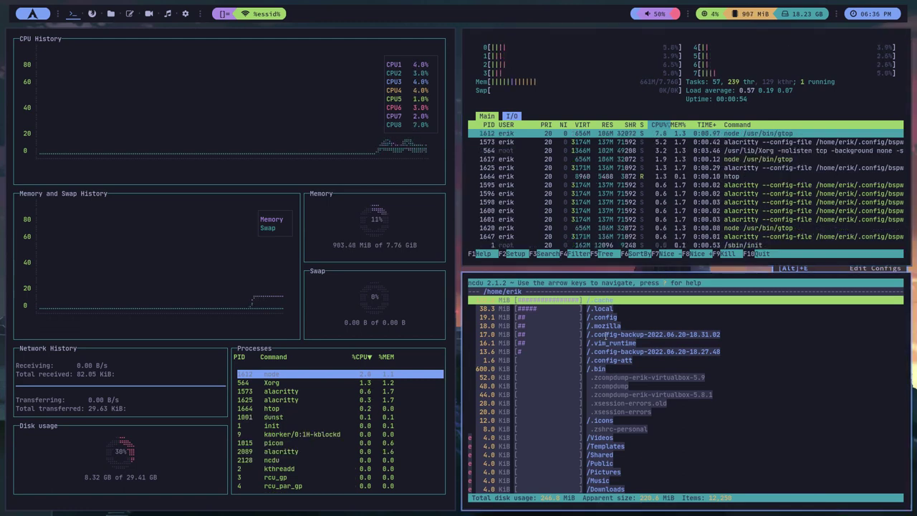
pyautogui.press('Down')
pyautogui.press('Down')
pyautogui.press('Down')
pyautogui.press('Down')
pyautogui.press('Down')
pyautogui.press('Down')
pyautogui.press('Down')
pyautogui.press('Down')
pyautogui.press('Down')
pyautogui.press('Down')
pyautogui.press('Down')
pyautogui.press('Down')
pyautogui.press('Down')
pyautogui.press('Down')
pyautogui.press('Down')
pyautogui.press('Down')
pyautogui.press('Down')
pyautogui.press('Down')
pyautogui.press('Down')
pyautogui.press('Down')
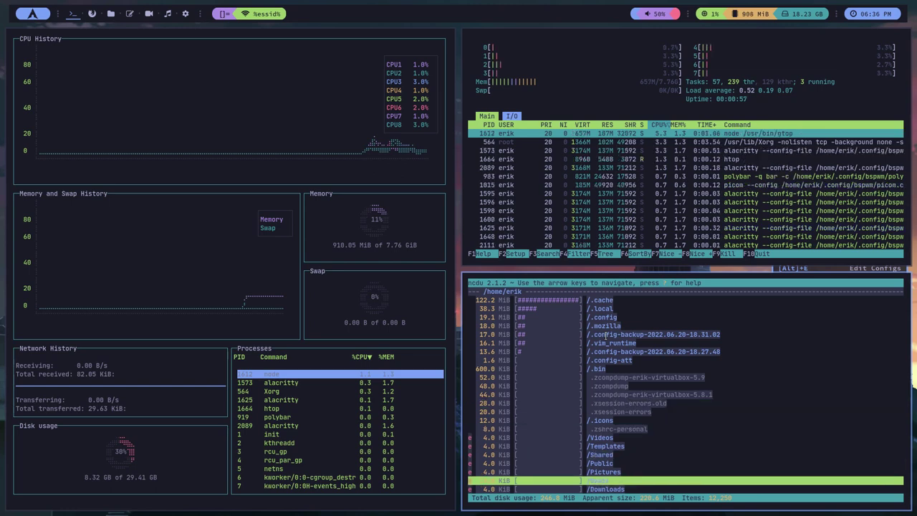
pyautogui.press('Home')
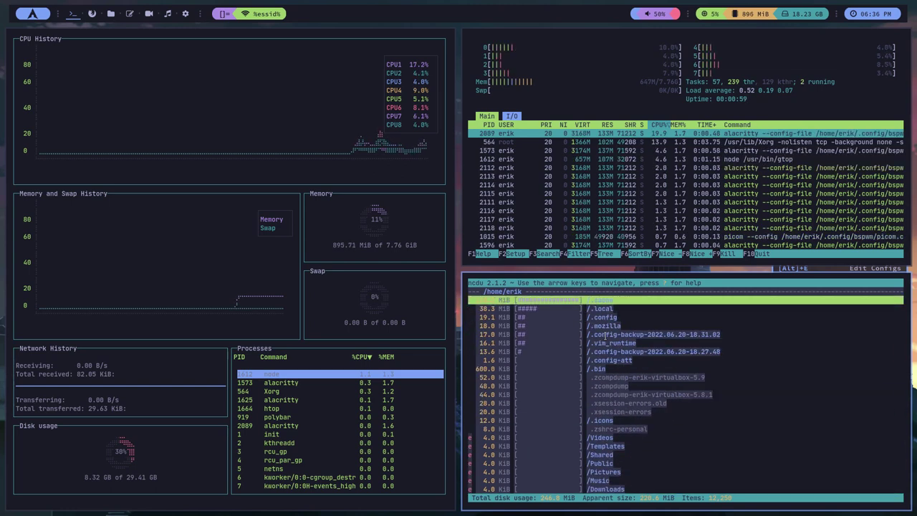
pyautogui.press('q')
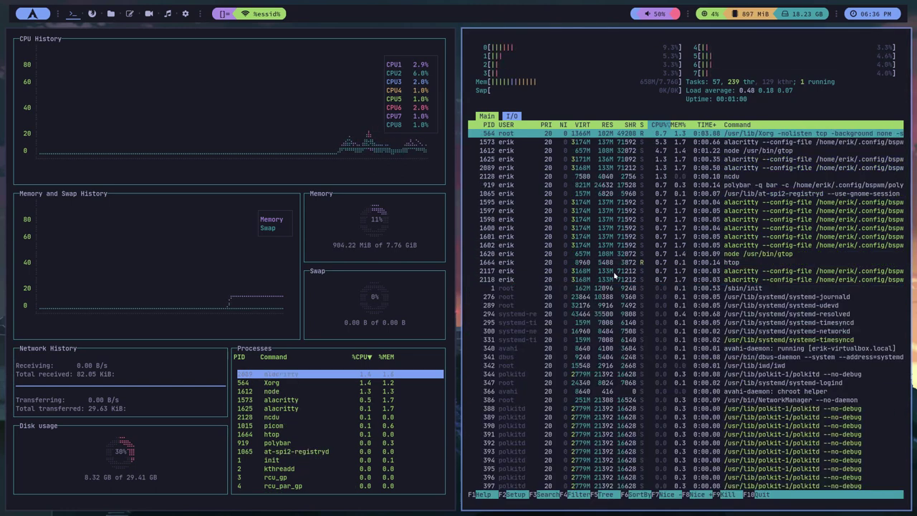
pyautogui.press('q')
pyautogui.press('q')
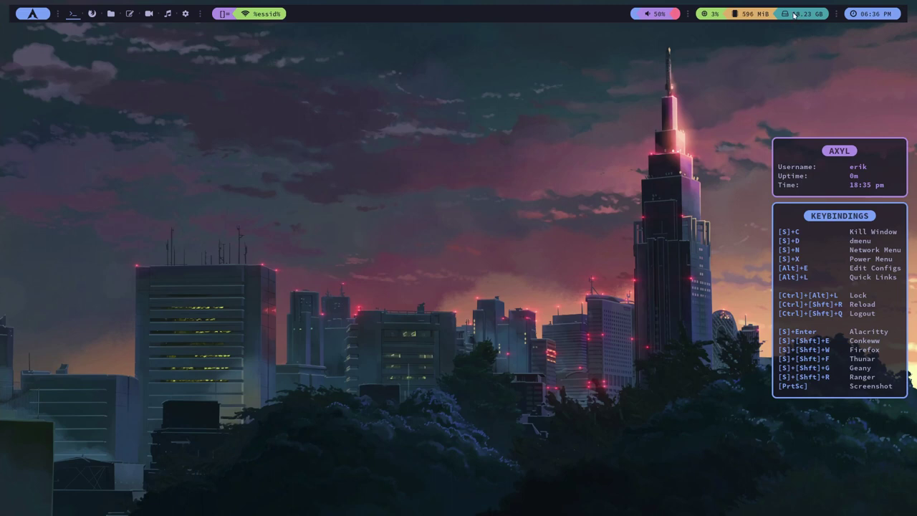
pyautogui.click(792, 15)
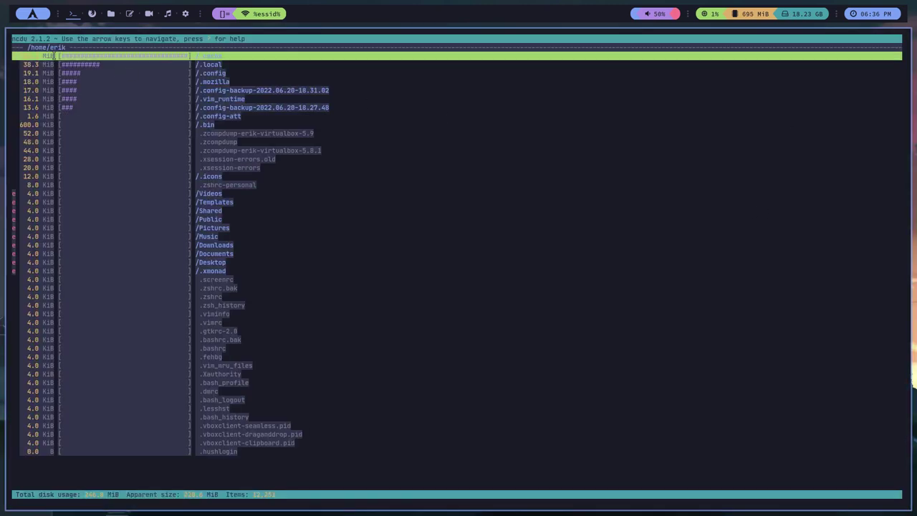
pyautogui.press('Down')
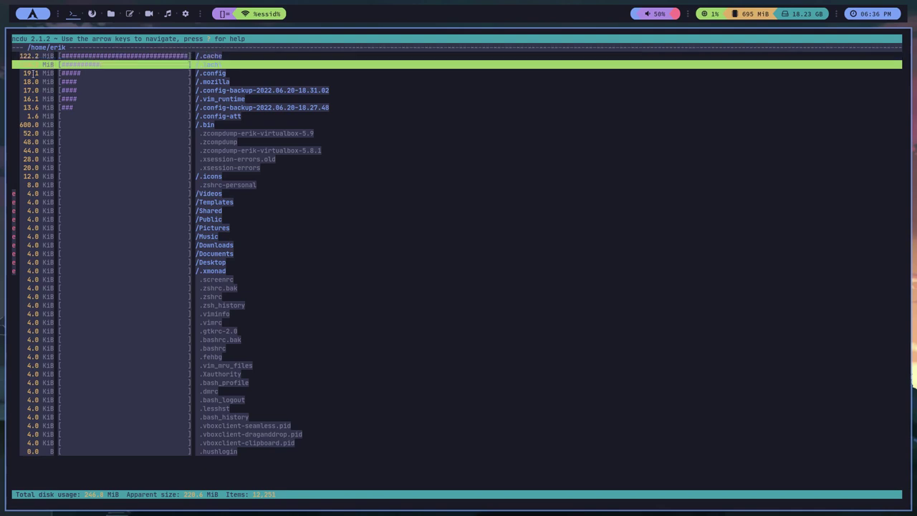
pyautogui.press('Down')
pyautogui.press('Down')
pyautogui.press('Down')
pyautogui.press('Down')
pyautogui.press('Down')
pyautogui.press('Down')
pyautogui.press('Down')
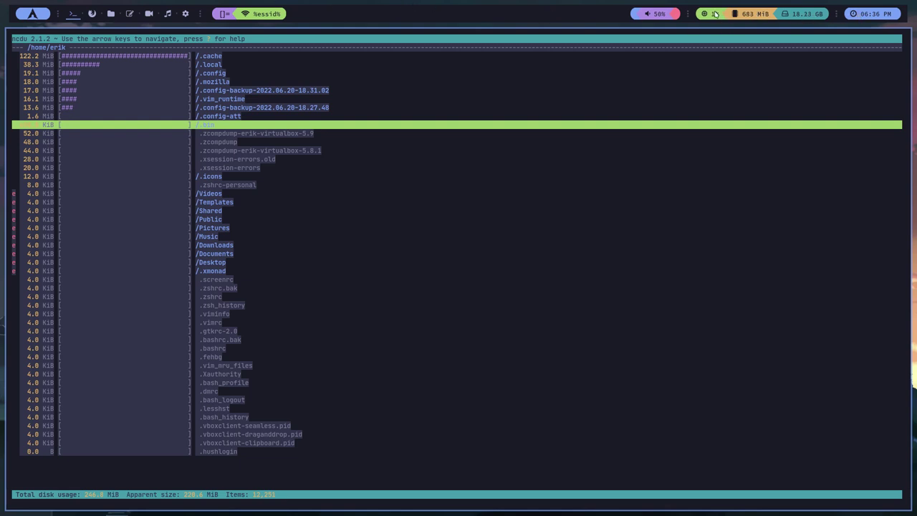
# Show the date Monday, 06/20/22 in the bar and close all the terminal windows.
pyautogui.click(750, 14)
pyautogui.click(800, 16)
pyautogui.click(859, 16)
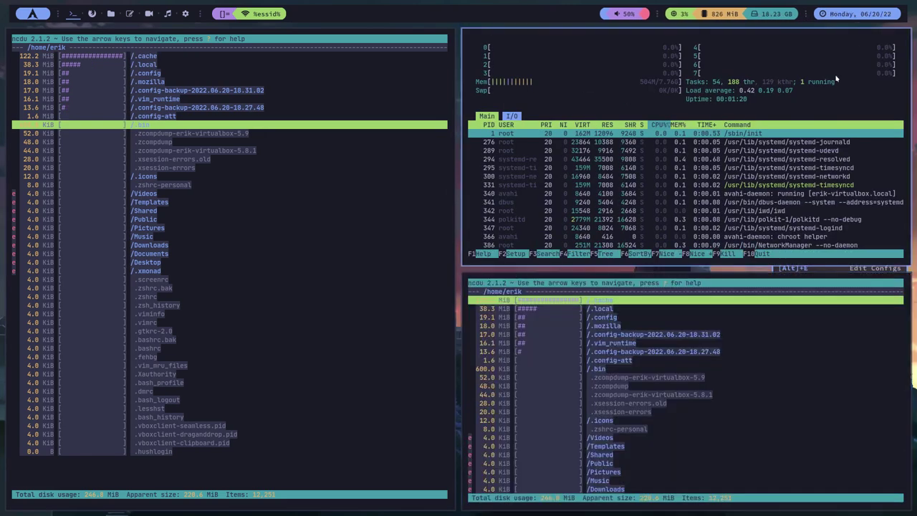
pyautogui.press('q')
pyautogui.press('super+c')
pyautogui.press('super+c')
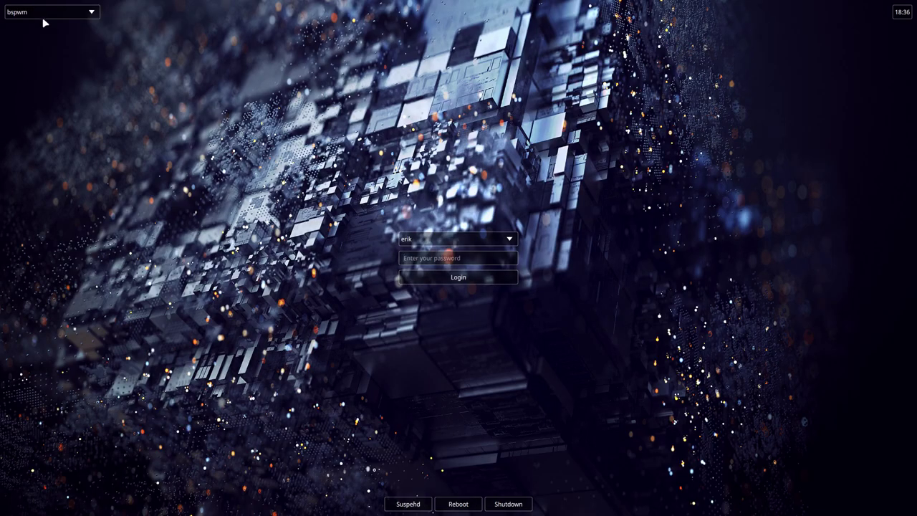
# Choose the dwm session in SDDM and sign in with the account password.
pyautogui.click(43, 21)
pyautogui.click(41, 87)
pyautogui.click(418, 262)
pyautogui.write('*****')
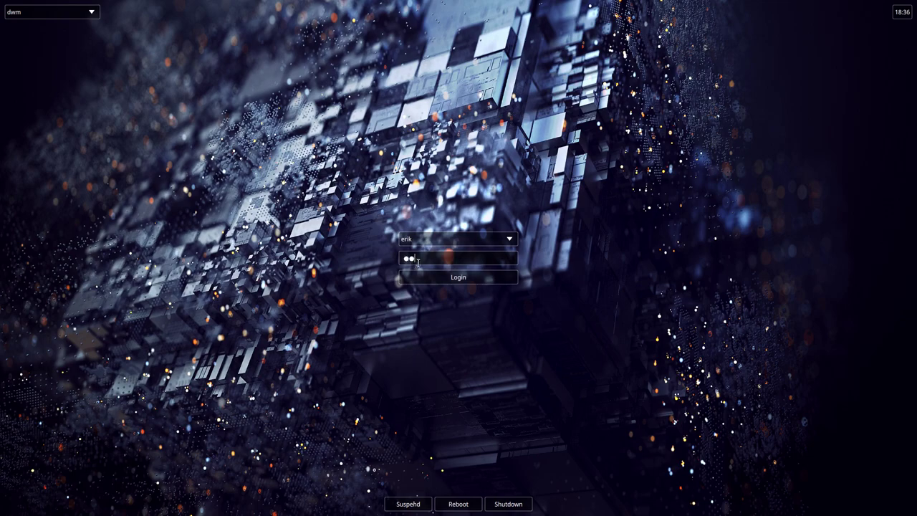
pyautogui.press('Return')
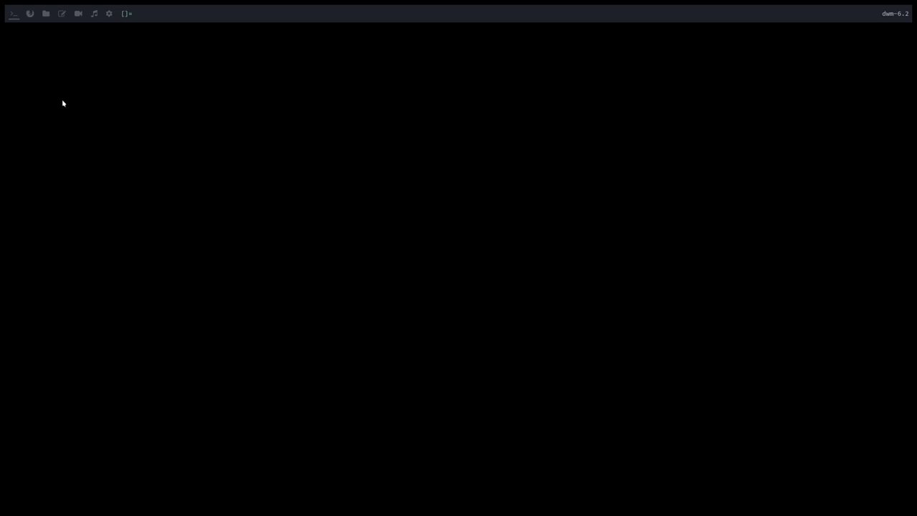
pyautogui.click(78, 15)
pyautogui.click(30, 14)
pyautogui.click(13, 13)
pyautogui.rightClick(126, 14)
pyautogui.press('super+t')
# Quit dwm and log in with the username at the tty2 console prompt.
pyautogui.press('super+shift+q')
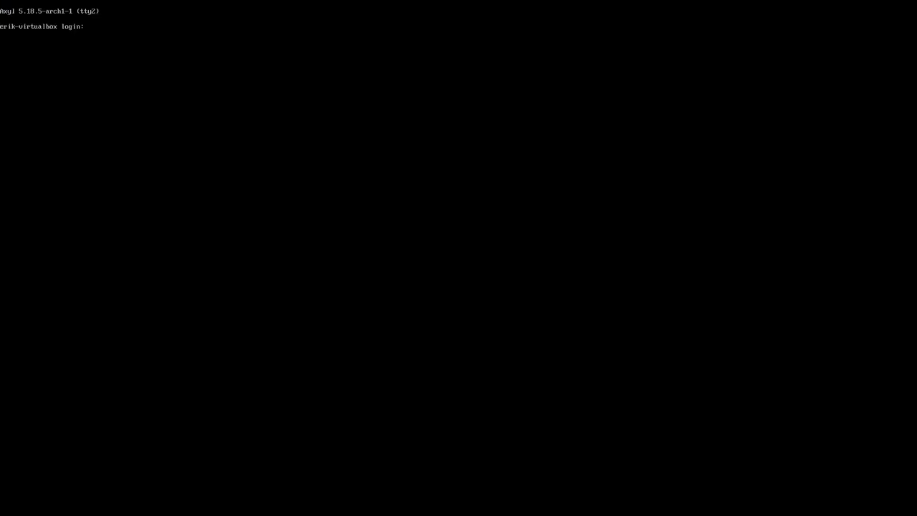
pyautogui.write('erik')
pyautogui.press('Return')
pyautogui.press('Return')
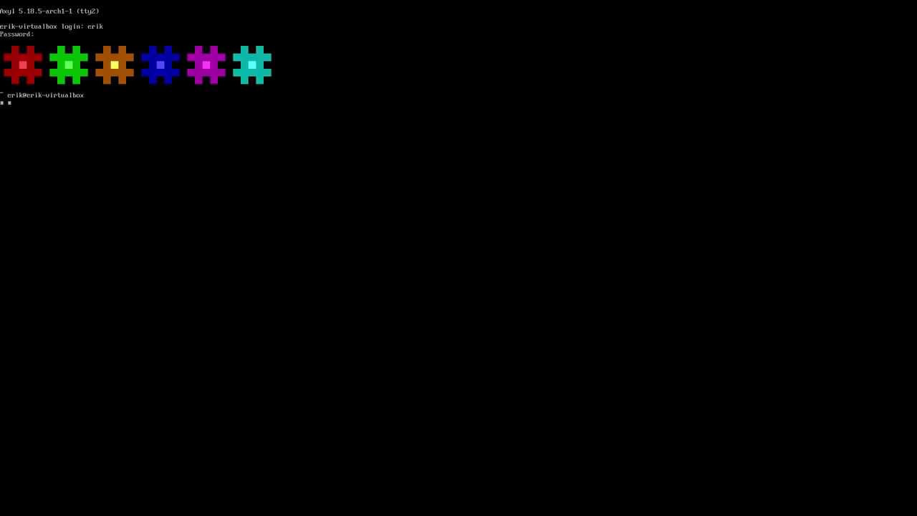
# Type a sudo pacman command at the prompt, correcting the misspellings.
pyautogui.write('suod')
pyautogui.press('BackSpace')
pyautogui.press('BackSpace')
pyautogui.press('Right')
pyautogui.write('p')
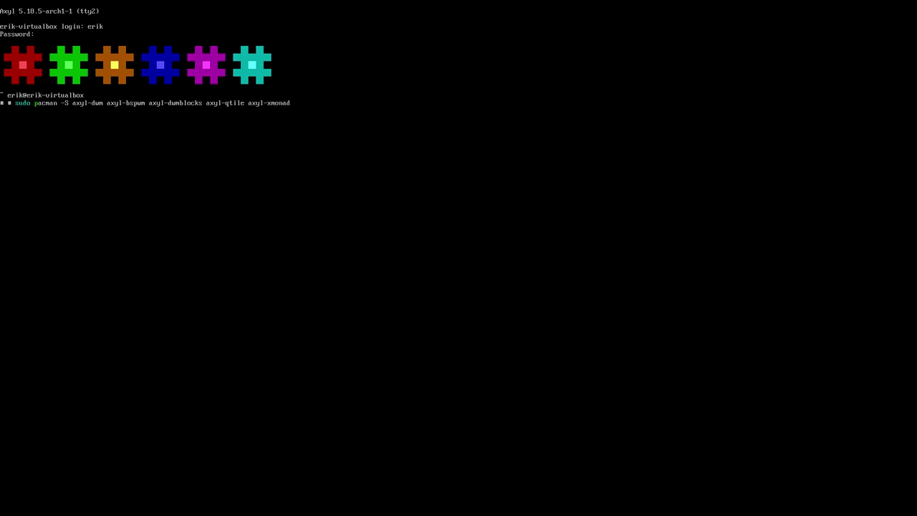
pyautogui.write('ancan')
pyautogui.press('BackSpace')
pyautogui.press('BackSpace')
pyautogui.press('BackSpace')
pyautogui.press('BackSpace')
pyautogui.write('cam')
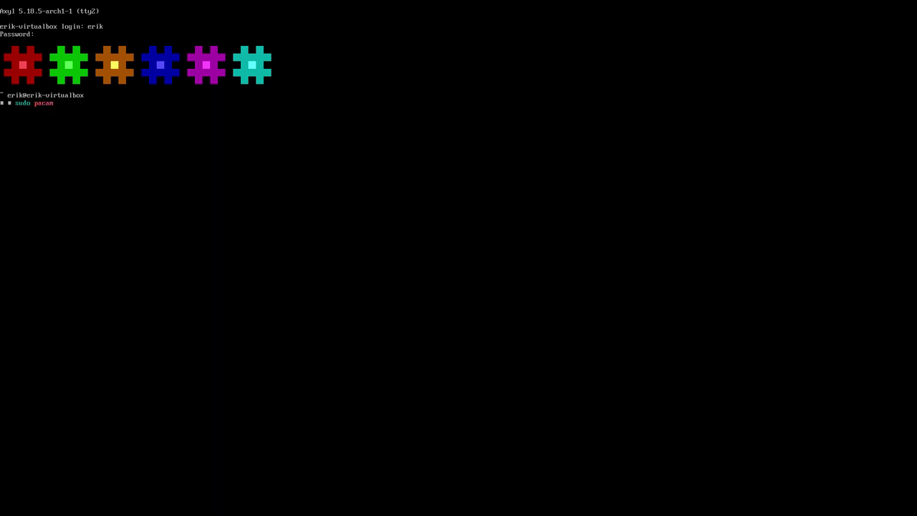
pyautogui.press('BackSpace')
pyautogui.press('BackSpace')
pyautogui.write('man')
pyautogui.press('Right')
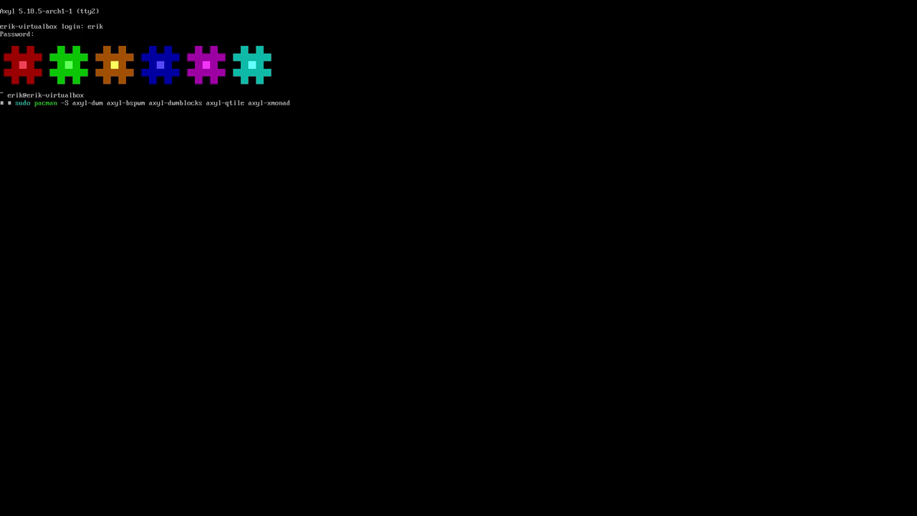
# Clear the line, run sudo reboot and confirm with the sudo password.
pyautogui.hotkey('ctrl', 'u')
pyautogui.write('s')
pyautogui.press('BackSpace')
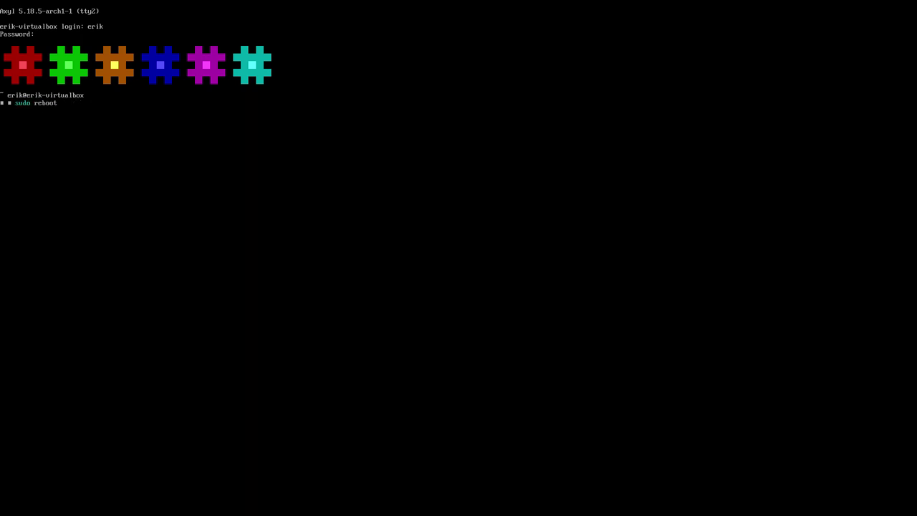
pyautogui.press('Return')
pyautogui.press('Return')
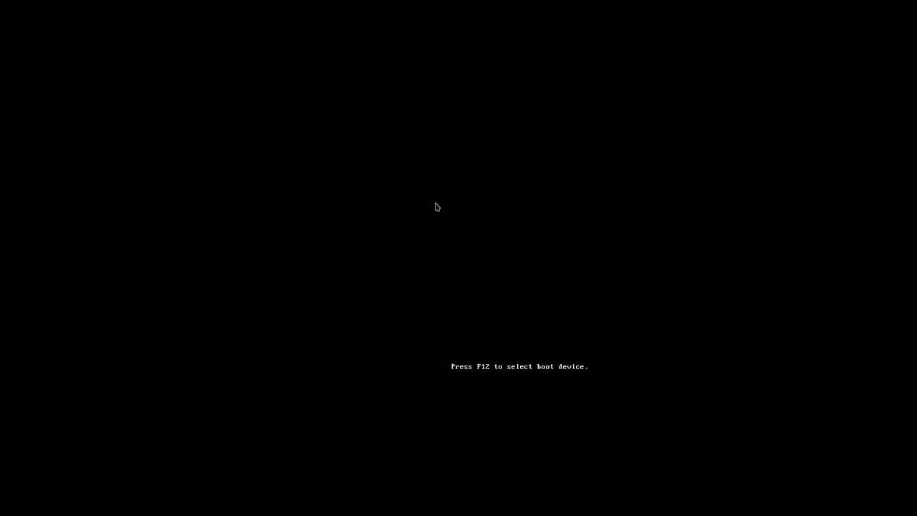
# Continue booting, then choose the i3 session in SDDM and sign in with the password.
pyautogui.press('Return')
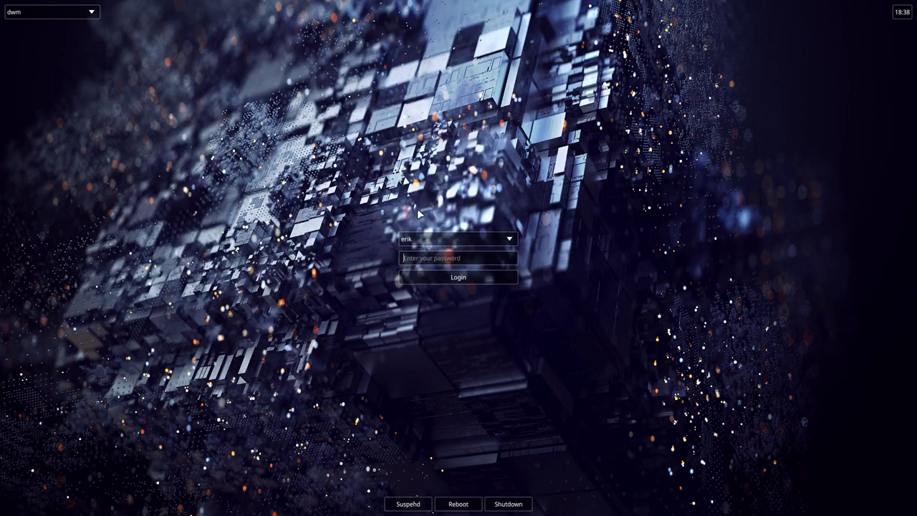
pyautogui.click(89, 18)
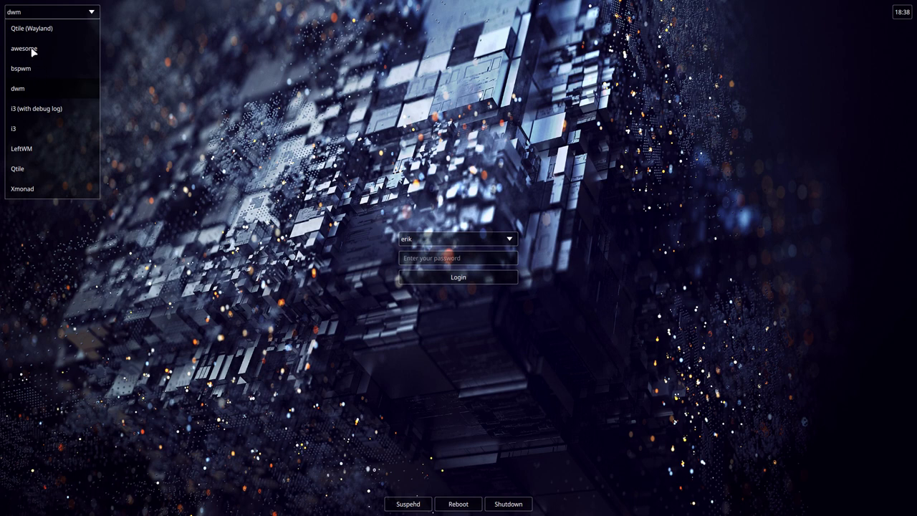
pyautogui.click(39, 127)
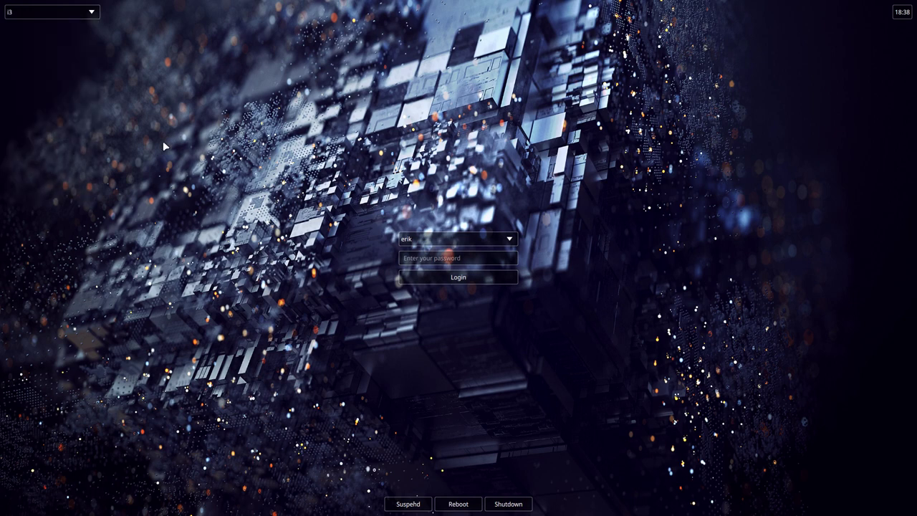
pyautogui.click(423, 260)
pyautogui.write('******')
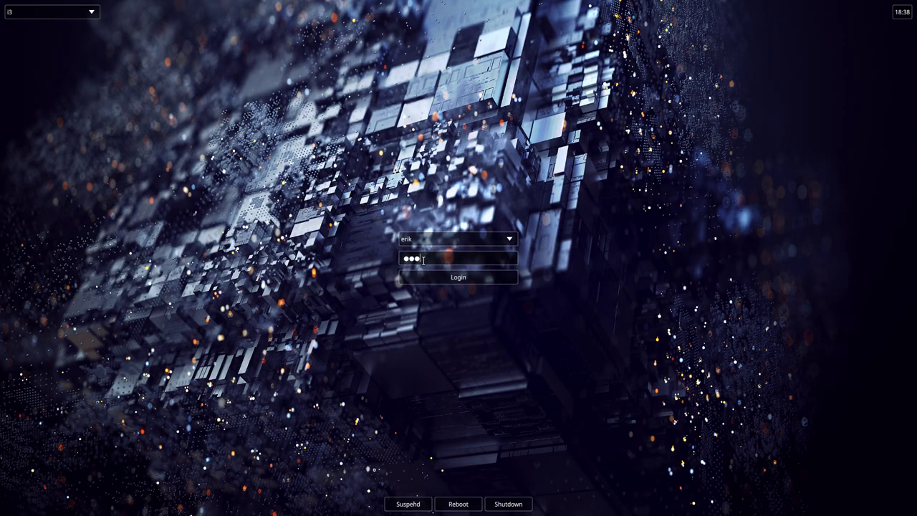
pyautogui.press('Return')
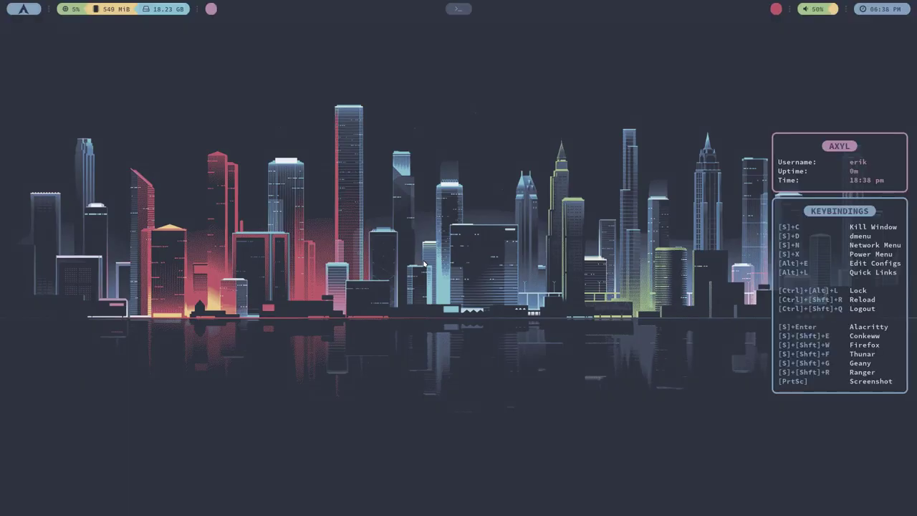
# Open several terminals, switch them to a stacked layout, then close them all.
pyautogui.press('super+Return')
pyautogui.press('super+Return')
pyautogui.press('super+Return')
pyautogui.press('super+Return')
pyautogui.press('super+Return')
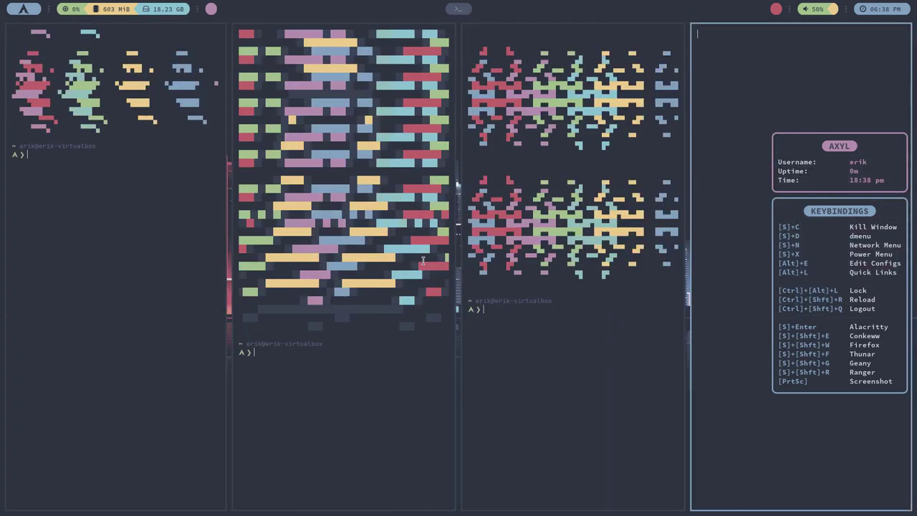
pyautogui.press('super+s')
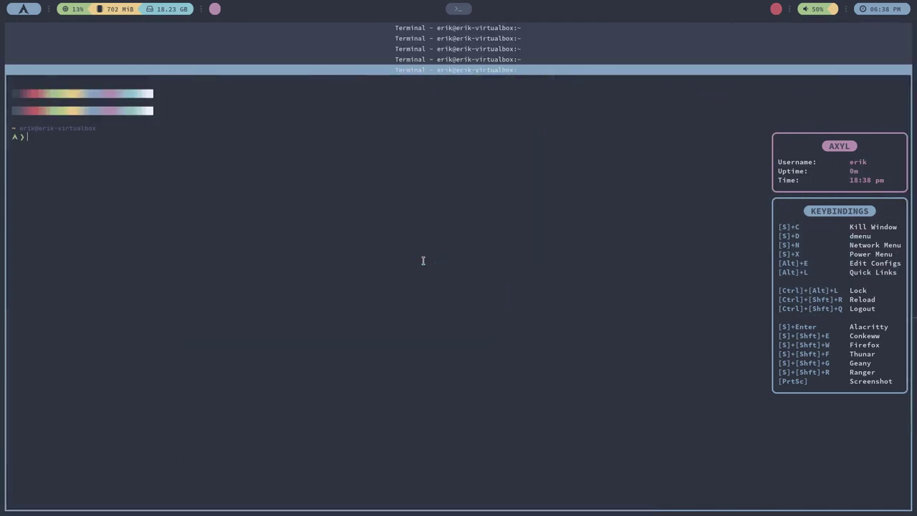
pyautogui.press('super+c')
pyautogui.press('super+c')
pyautogui.press('super+c')
pyautogui.press('super+c')
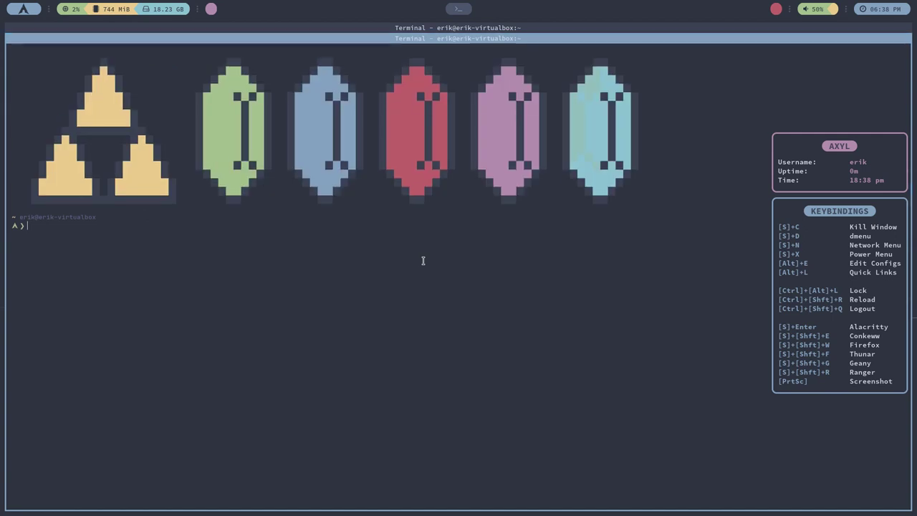
pyautogui.press('super+c')
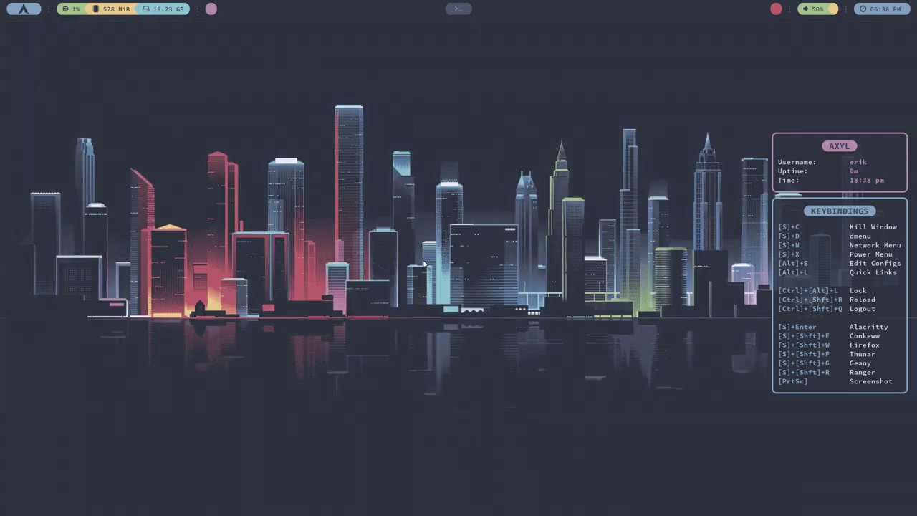
# In a fresh terminal, begin typing the command sudo pacman -R axyl.
pyautogui.press('super+Return')
pyautogui.write('arch')
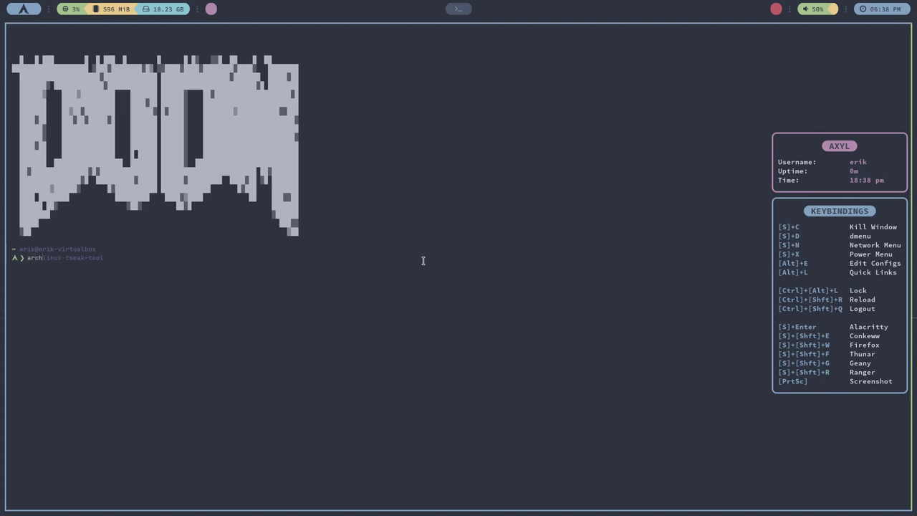
pyautogui.press('BackSpace')
pyautogui.press('BackSpace')
pyautogui.press('BackSpace')
pyautogui.write('sudo p')
pyautogui.press('BackSpace')
pyautogui.press('BackSpace')
pyautogui.press('BackSpace')
pyautogui.press('BackSpace')
pyautogui.write('do pacman')
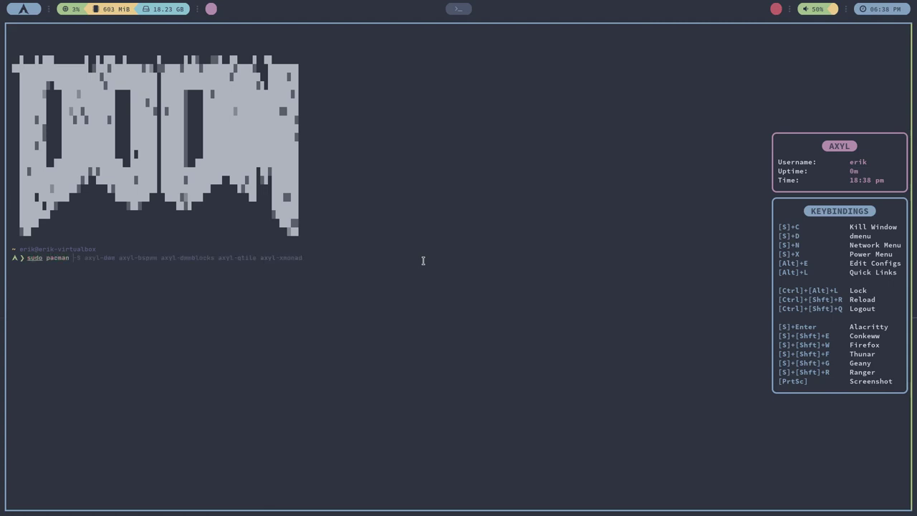
pyautogui.write(' -R axyl')
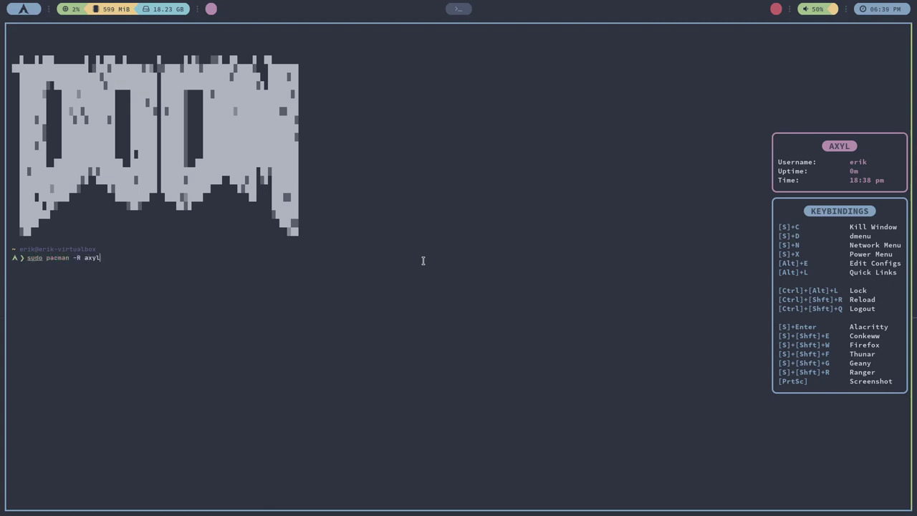
# Tab-complete the package names axyl-dwm, axyl-dwmblocks and axyl-xmonad.
pyautogui.press('Tab')
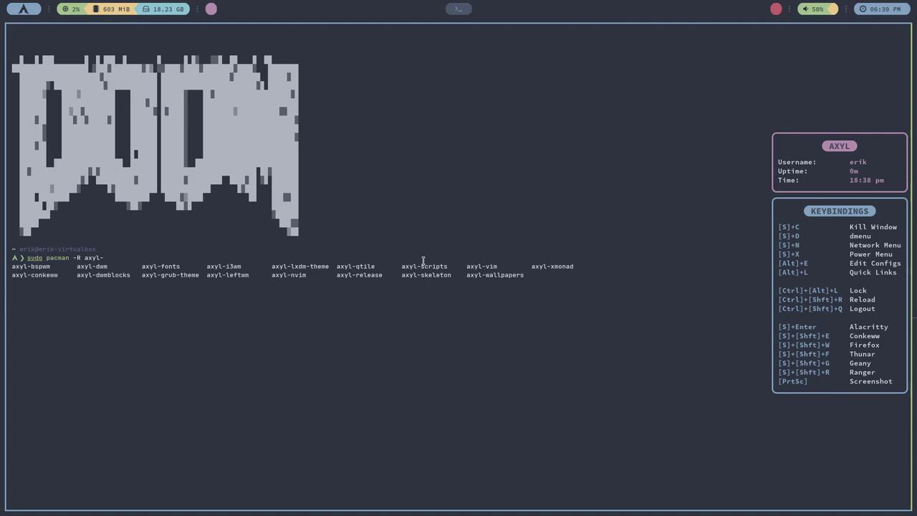
pyautogui.write('dwm')
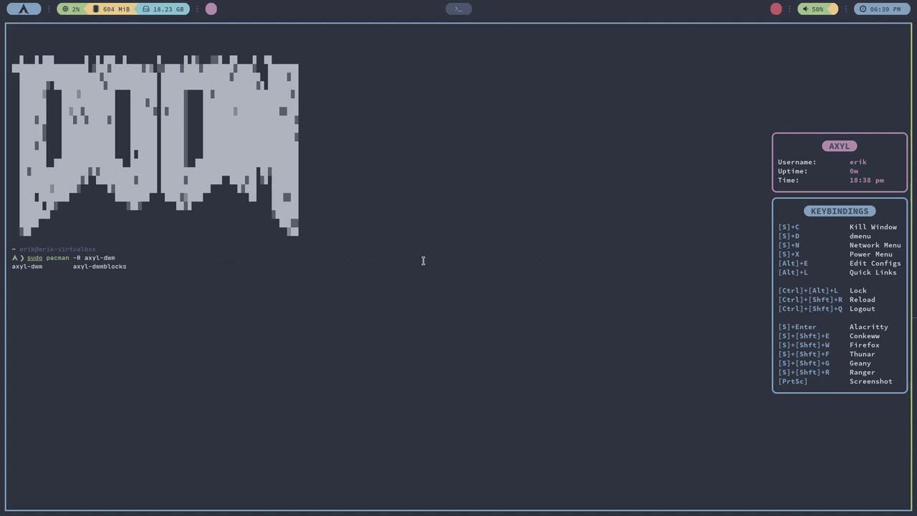
pyautogui.write(' axyl-dwm')
pyautogui.press('Tab')
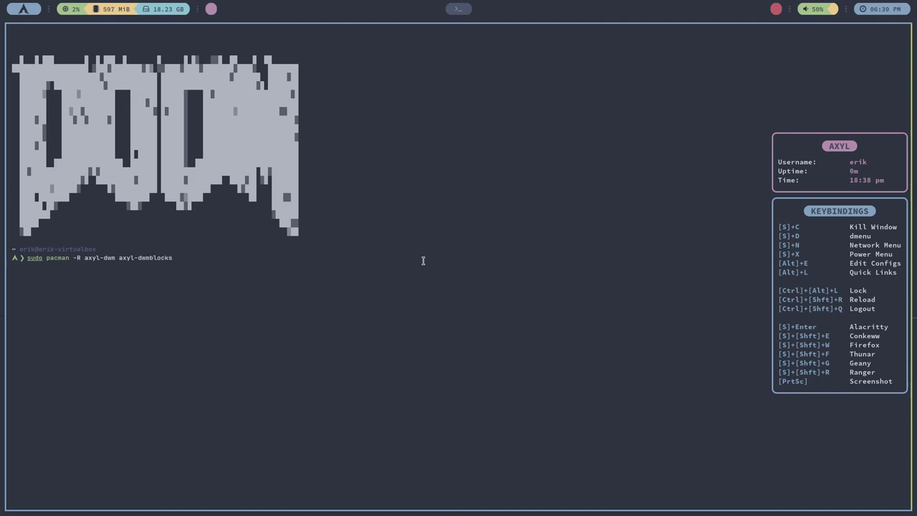
pyautogui.write('ayyl-')
pyautogui.press('Tab')
pyautogui.write('xom')
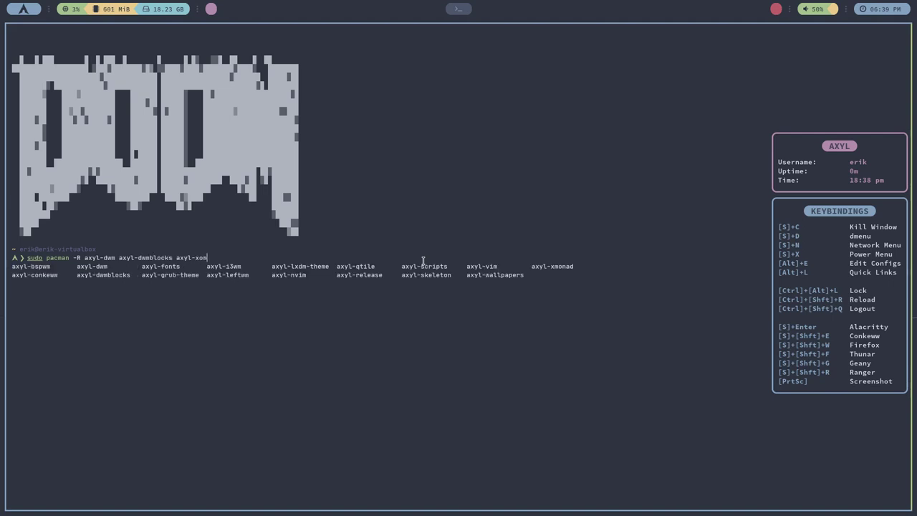
pyautogui.press('BackSpace')
pyautogui.press('BackSpace')
pyautogui.write('m')
pyautogui.press('Tab')
# Remove the stray axyl- and run the removal, confirming with the sudo password.
pyautogui.write('axyl-')
pyautogui.press('Tab')
pyautogui.press('BackSpace')
pyautogui.press('BackSpace')
pyautogui.press('BackSpace')
pyautogui.press('BackSpace')
pyautogui.press('BackSpace')
pyautogui.press('Return')
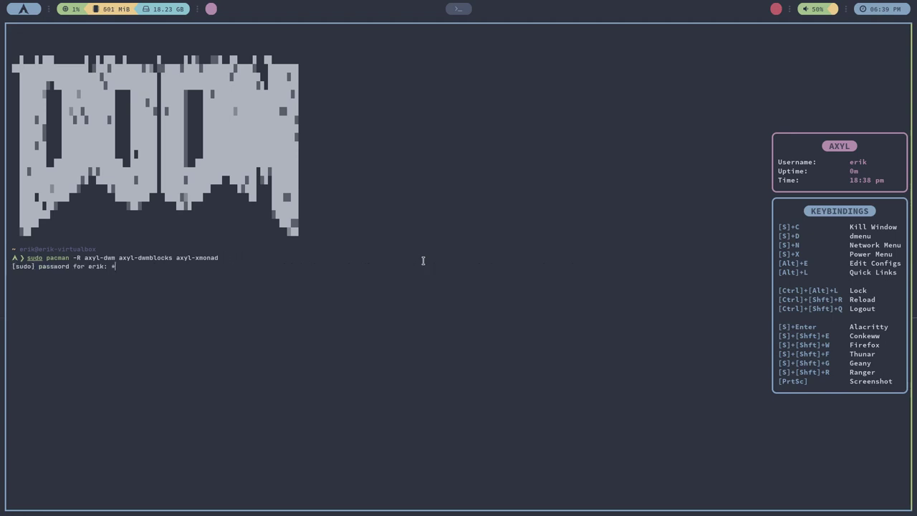
pyautogui.press('Return')
pyautogui.press('Return')
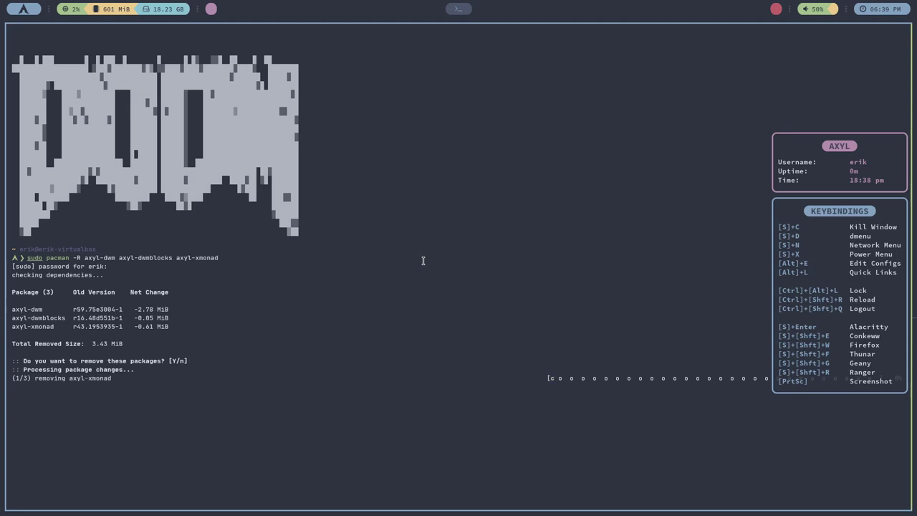
# Launch archlinux-tweak-tool from the prompt and authenticate with the account password.
pyautogui.write('ar')
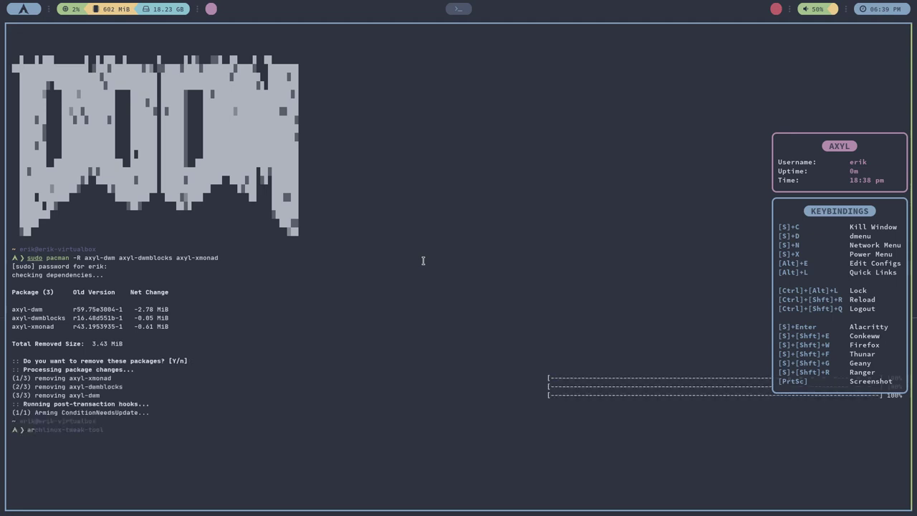
pyautogui.write('ch')
pyautogui.press('Right')
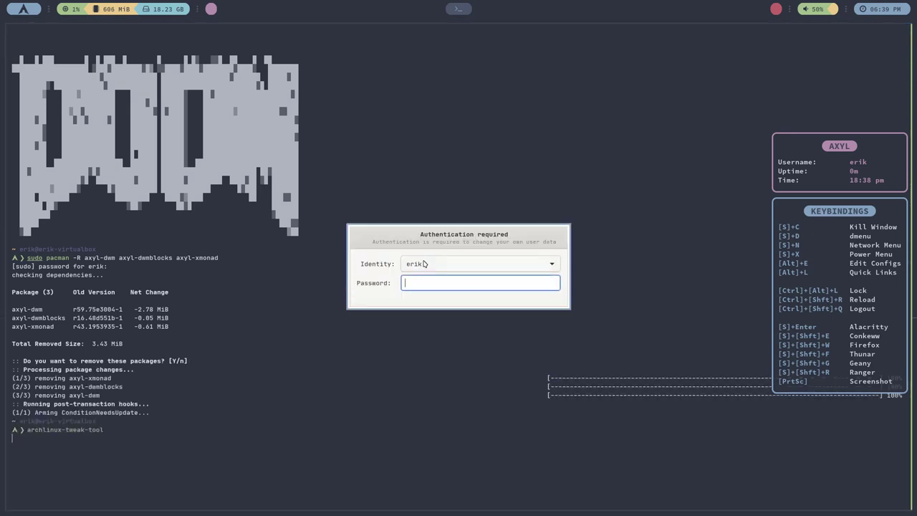
pyautogui.write('*****')
pyautogui.press('Return')
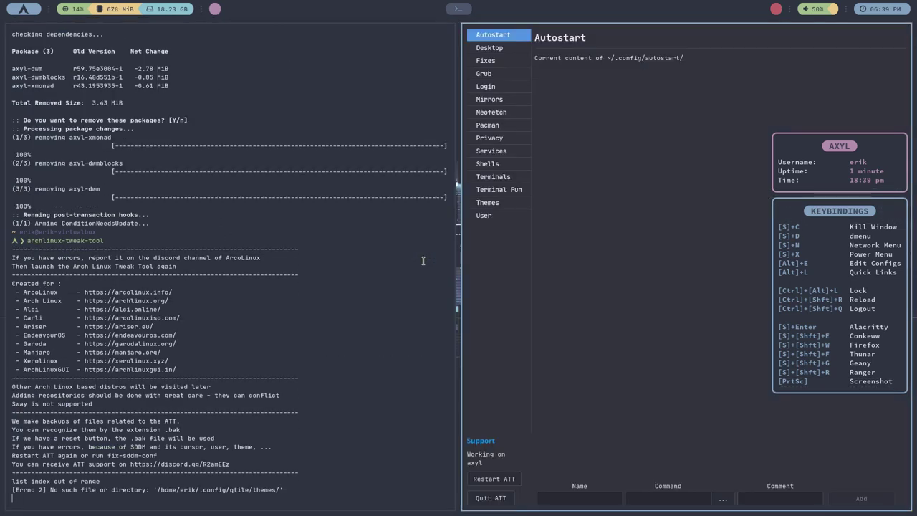
# Install the dwm desktop from the Tweak Tool's Desktop page.
pyautogui.click(501, 48)
pyautogui.click(608, 126)
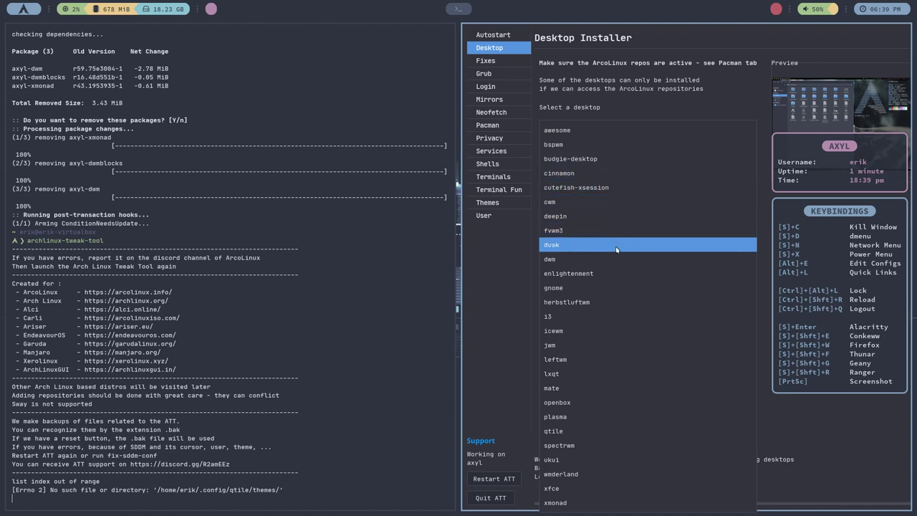
pyautogui.click(594, 260)
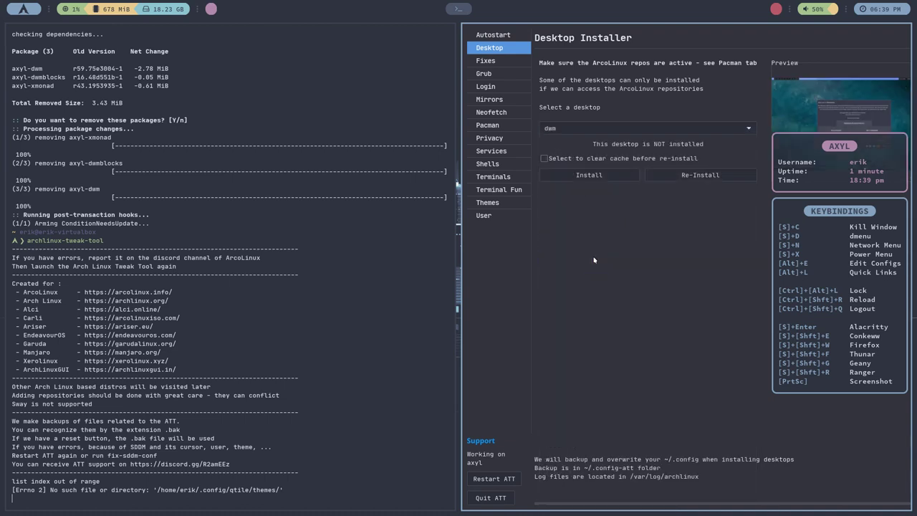
pyautogui.click(591, 176)
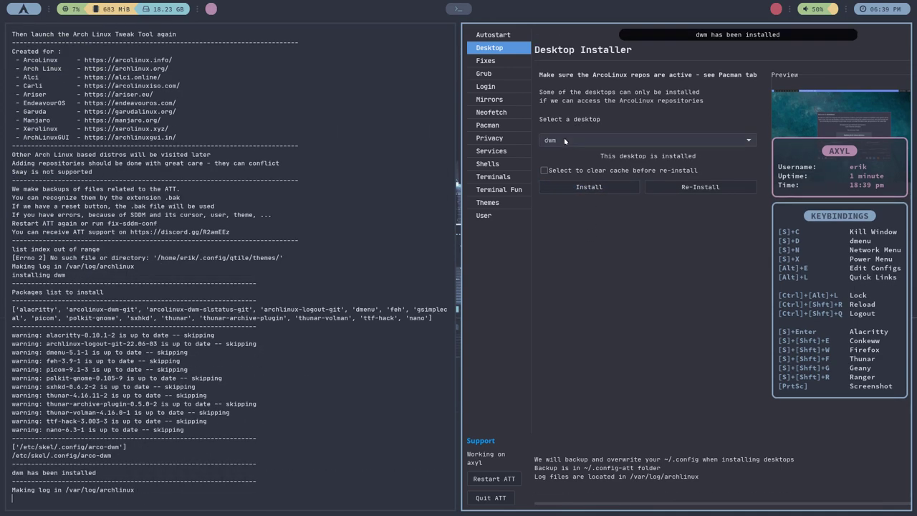
# Install the xmonad desktop too, then quit Arch Linux Tweak Tool.
pyautogui.click(565, 141)
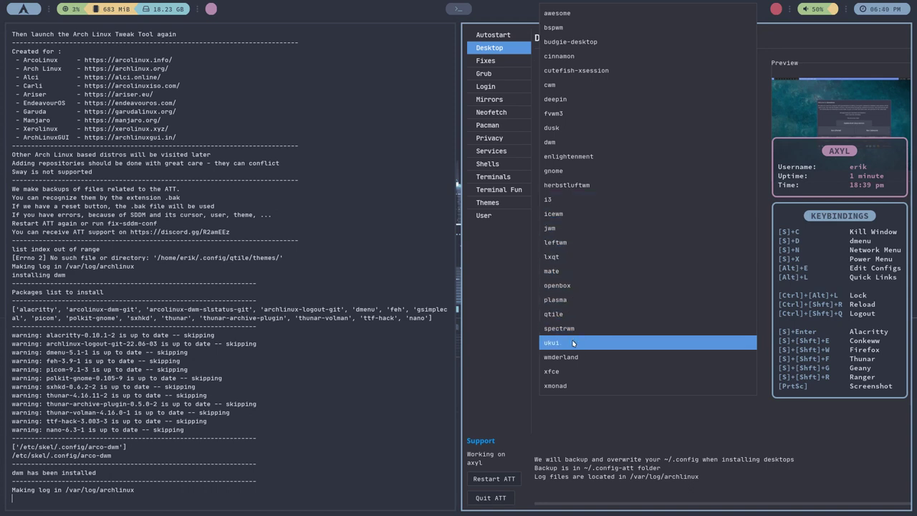
pyautogui.click(569, 385)
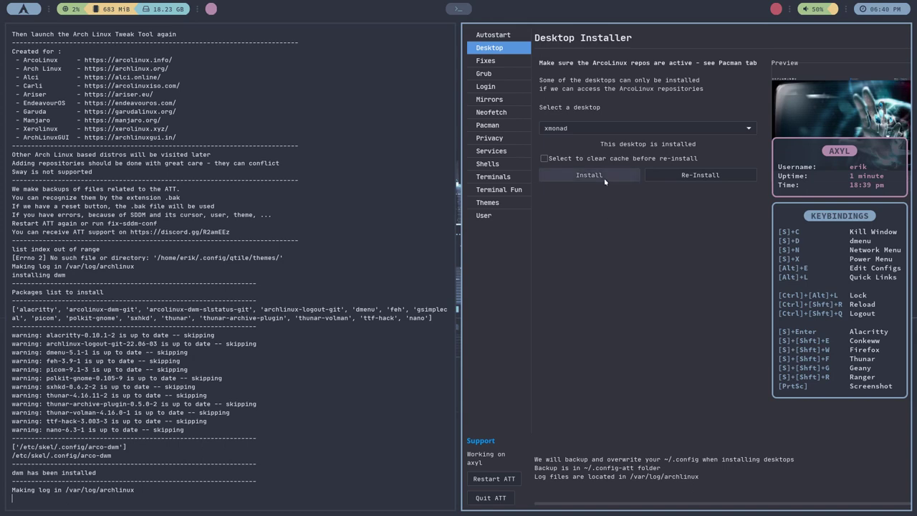
pyautogui.click(601, 175)
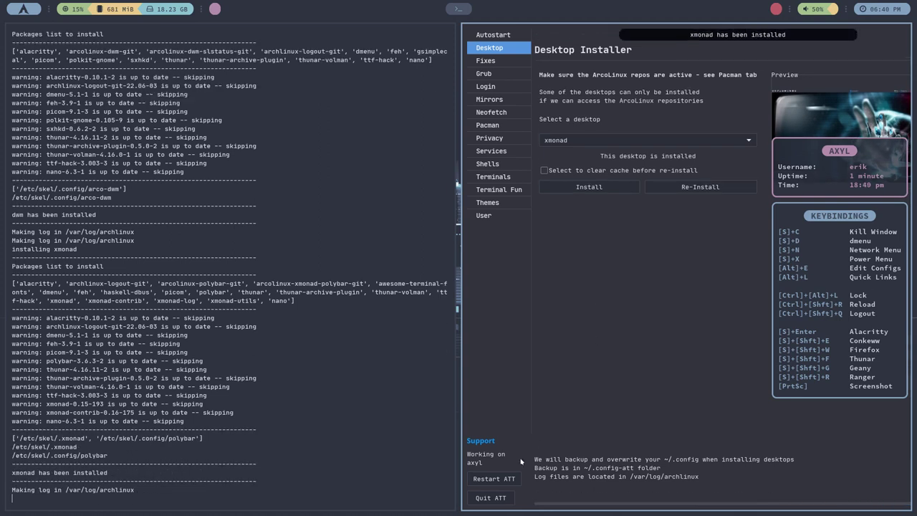
pyautogui.click(484, 496)
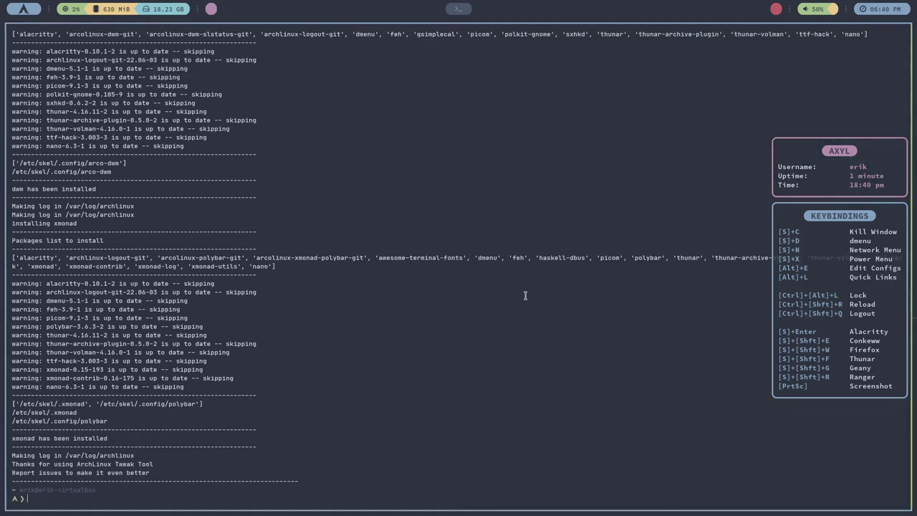
# Log out of i3 with Ctrl+Shift+Q and sign in to an Xmonad session with the password.
pyautogui.hotkey('ctrl', 'shift', 'q')
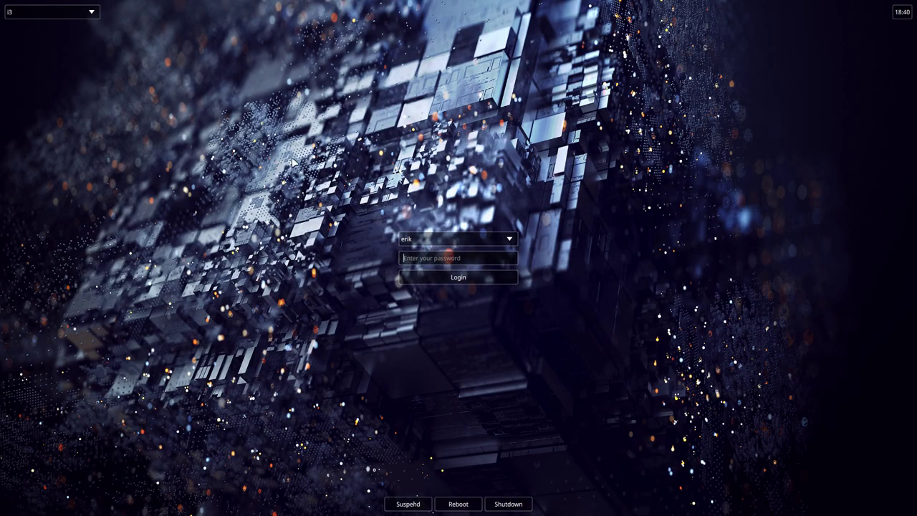
pyautogui.click(74, 14)
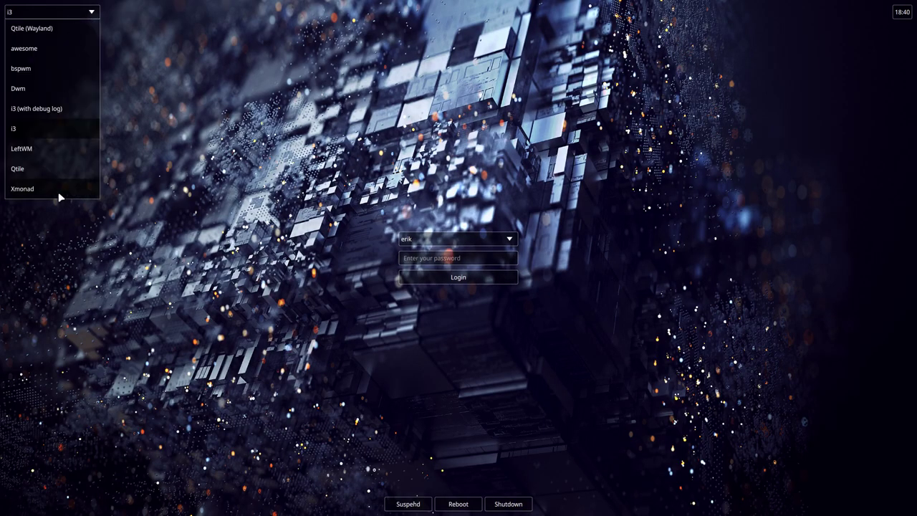
pyautogui.click(28, 189)
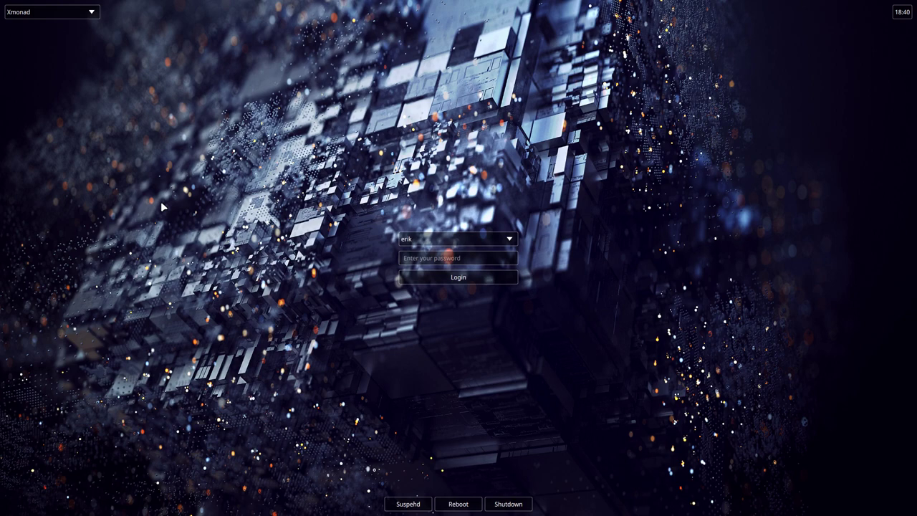
pyautogui.click(438, 257)
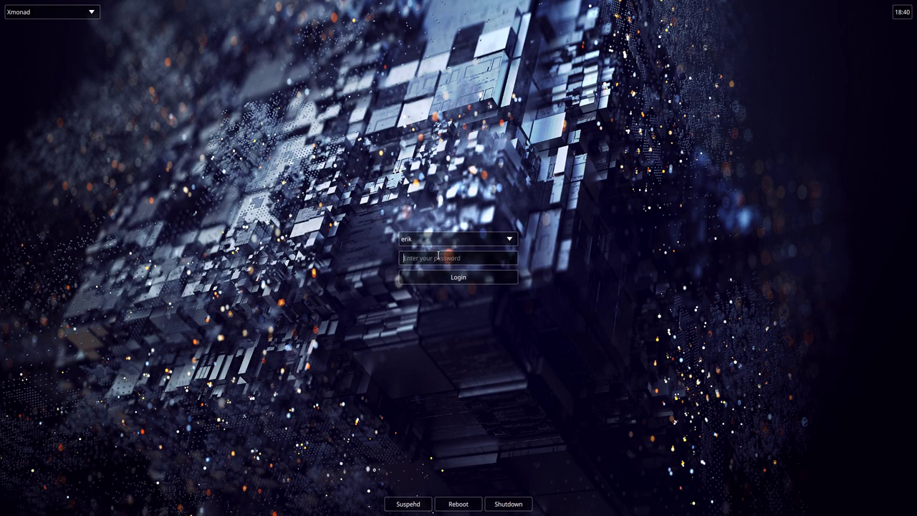
pyautogui.write('•••••')
pyautogui.press('Return')
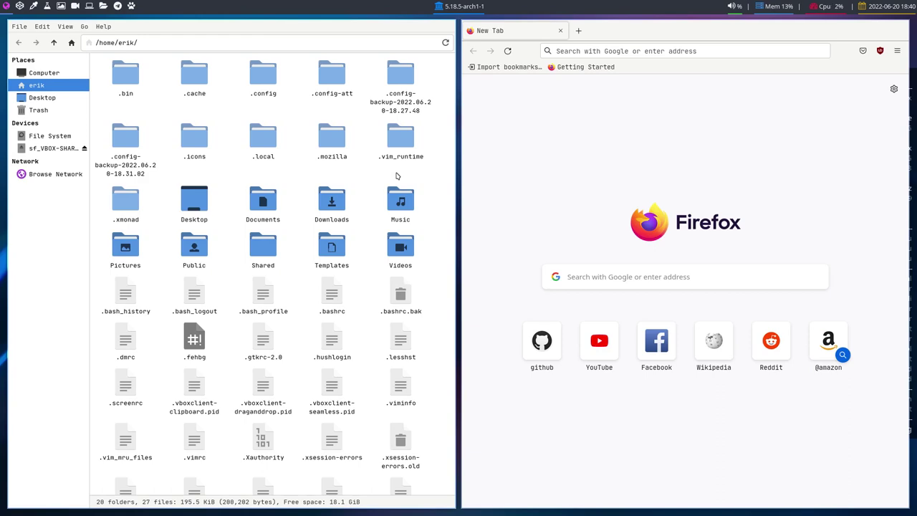
# Close every open window, then open a full-screen terminal.
pyautogui.press('super+Return')
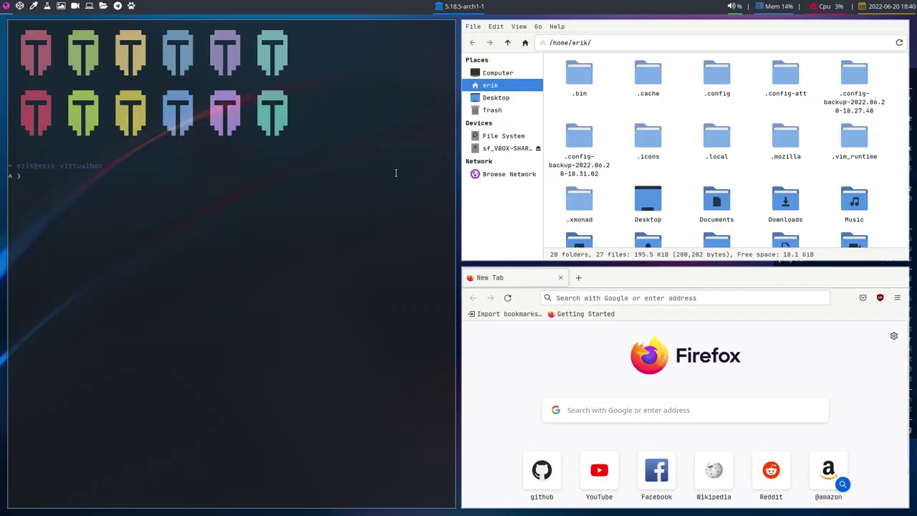
pyautogui.press('super+shift+q')
pyautogui.press('super+shift+q')
pyautogui.press('super+shift+q')
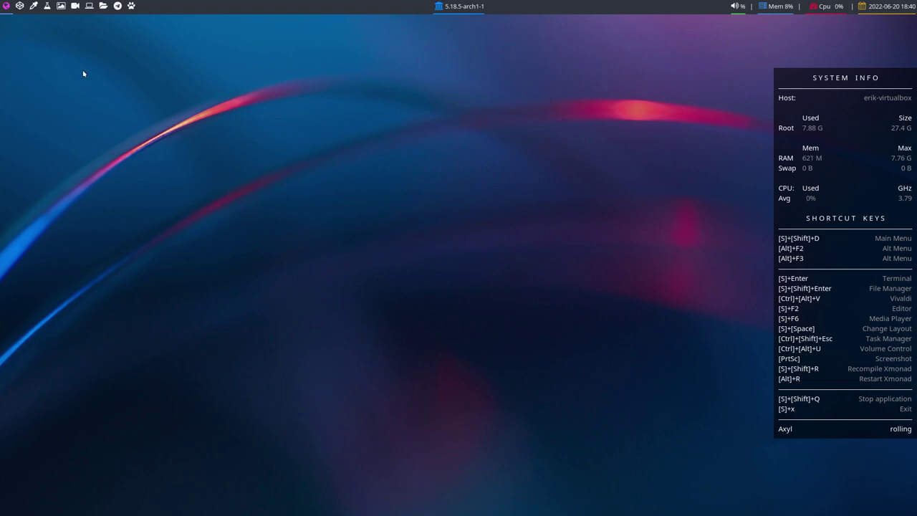
pyautogui.press('super+Return')
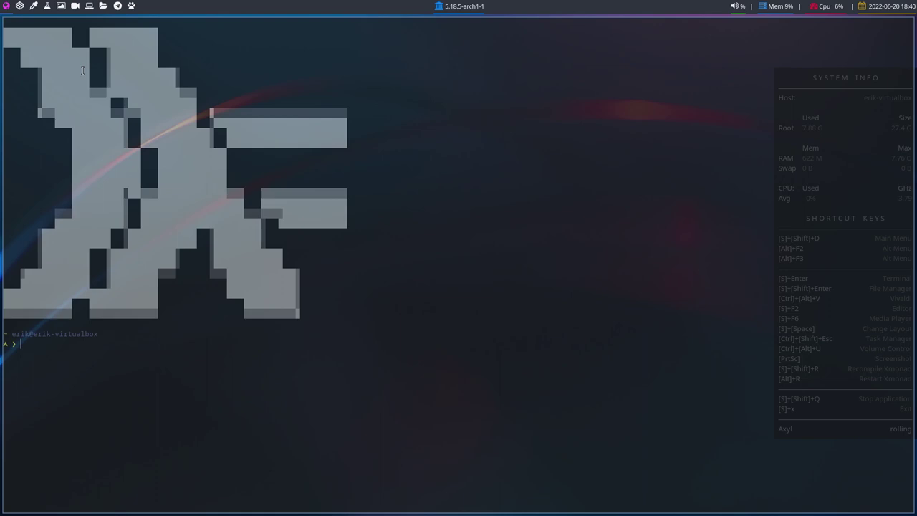
# Stop conky with killall conky, close the terminal and bring up the logout menu.
pyautogui.write('kc')
pyautogui.press('Return')
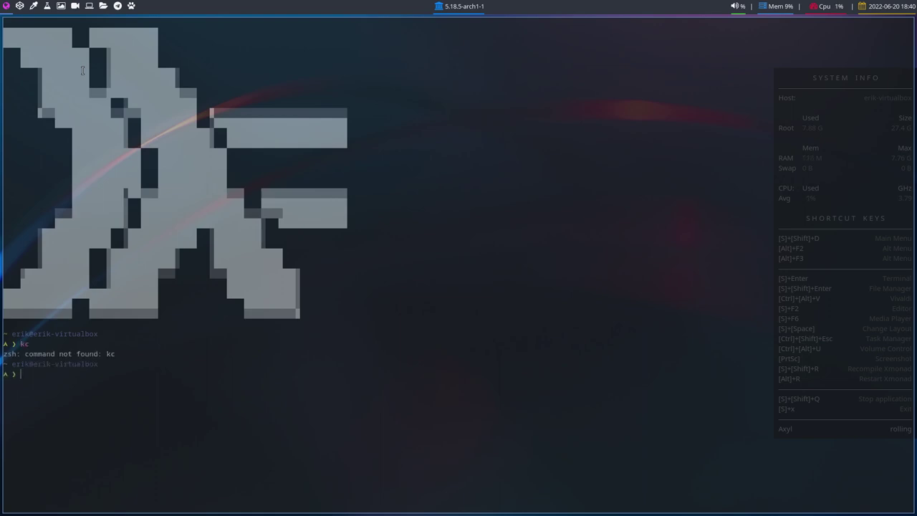
pyautogui.write('killall conky')
pyautogui.press('Return')
pyautogui.press('super+q')
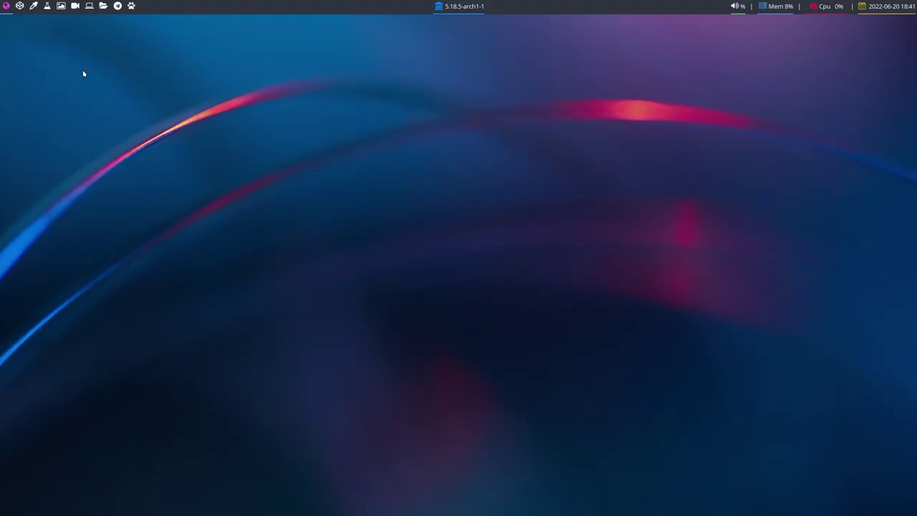
pyautogui.press('super+Return')
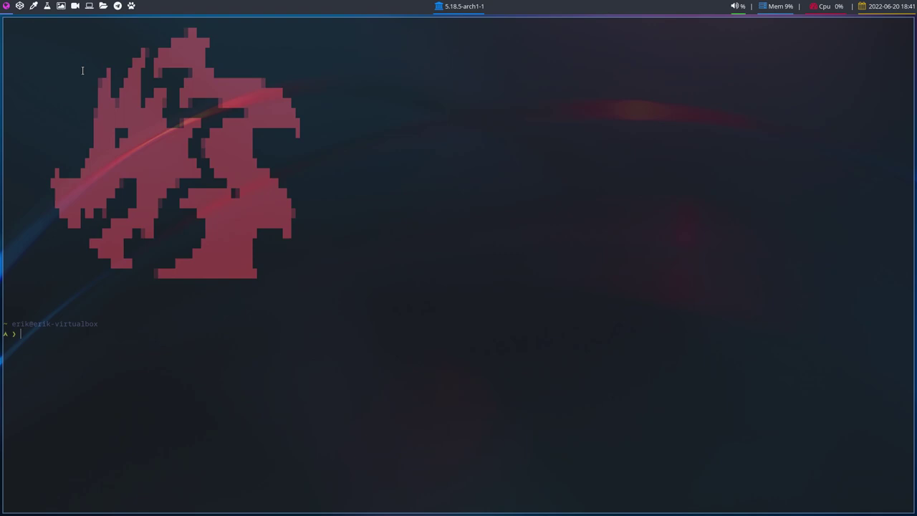
pyautogui.press('super+x')
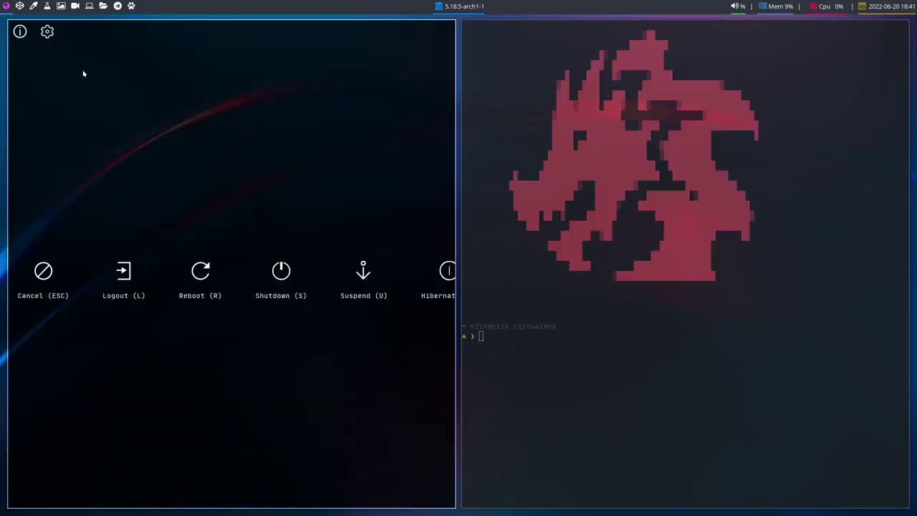
# Log out of Xmonad, log in to a Dwm session, and open a terminal and file manager.
pyautogui.press('l')
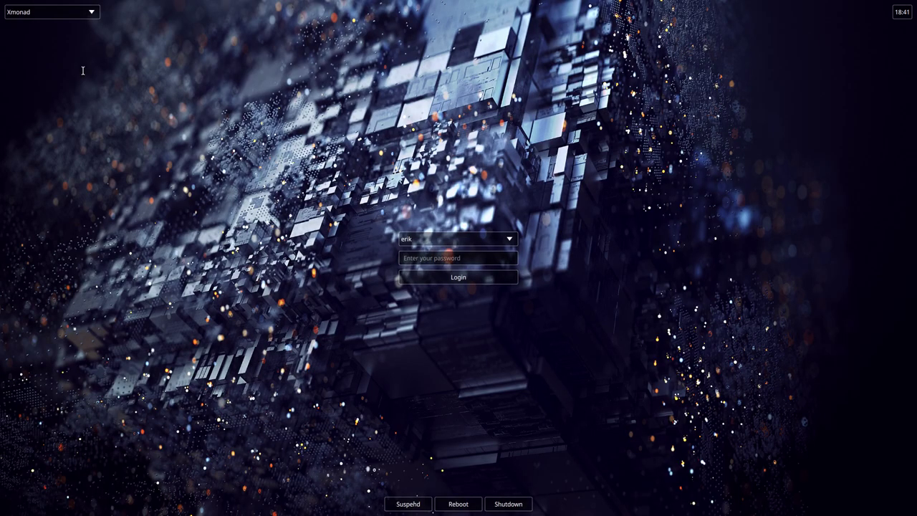
pyautogui.click(76, 12)
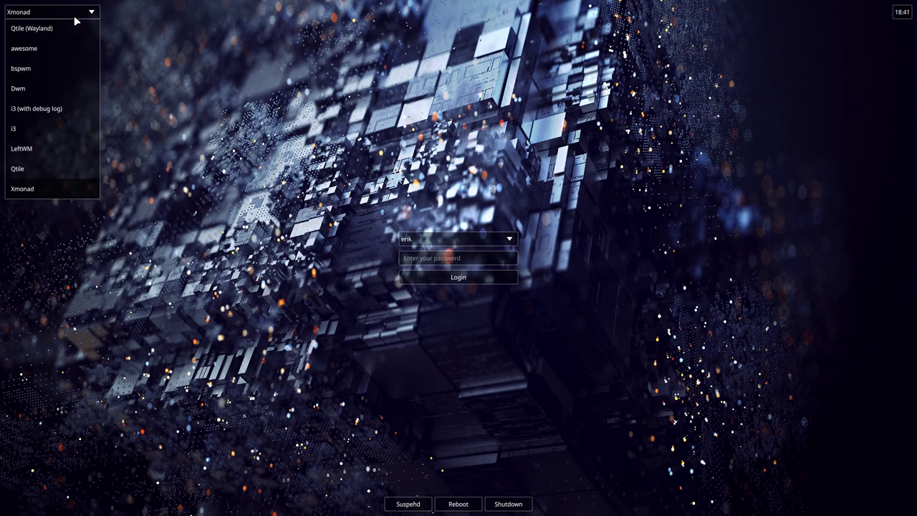
pyautogui.click(57, 89)
pyautogui.write('******')
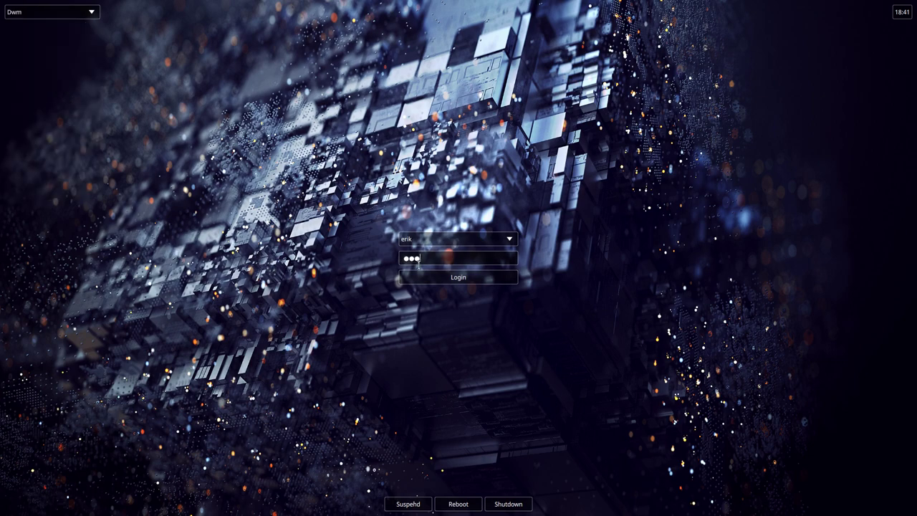
pyautogui.press('Return')
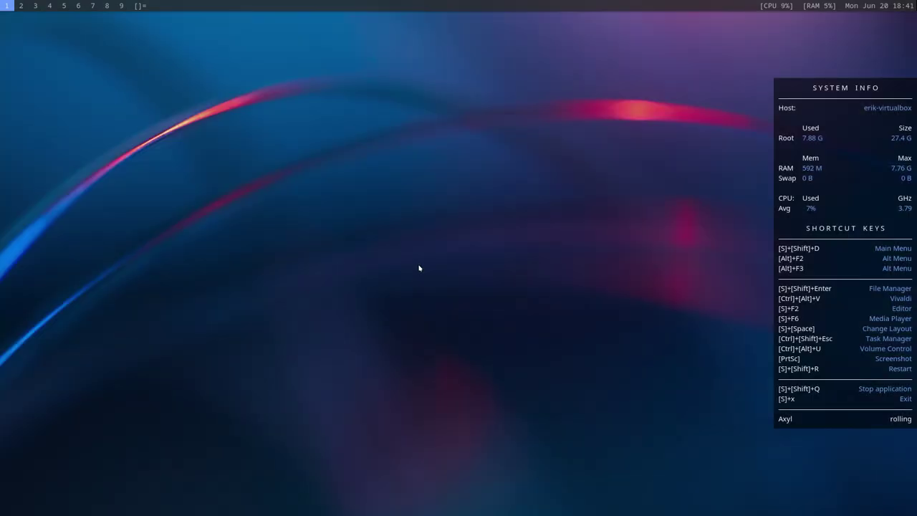
pyautogui.press('super+Return')
pyautogui.press('super+shift+Return')
pyautogui.press('super+shift+Return')
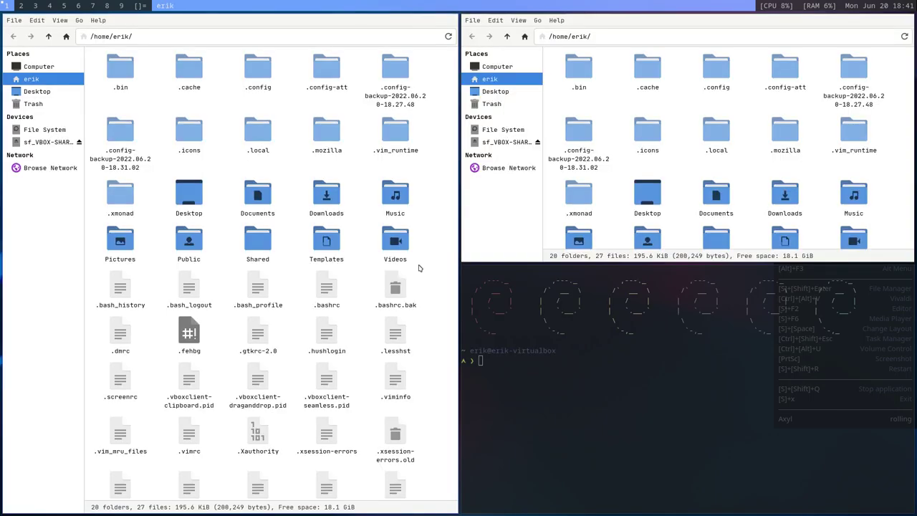
# Log out and log back in to Dwm, dismissing the message bus error.
pyautogui.press('super+x')
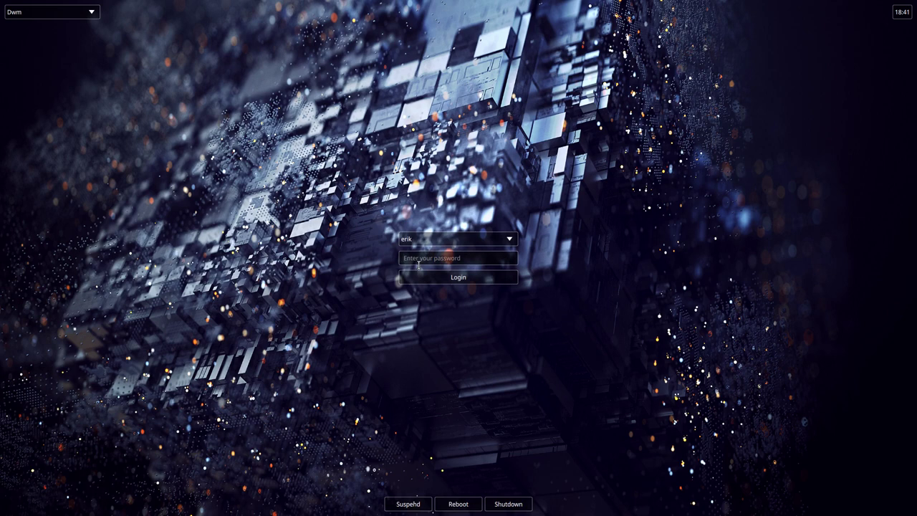
pyautogui.click(92, 11)
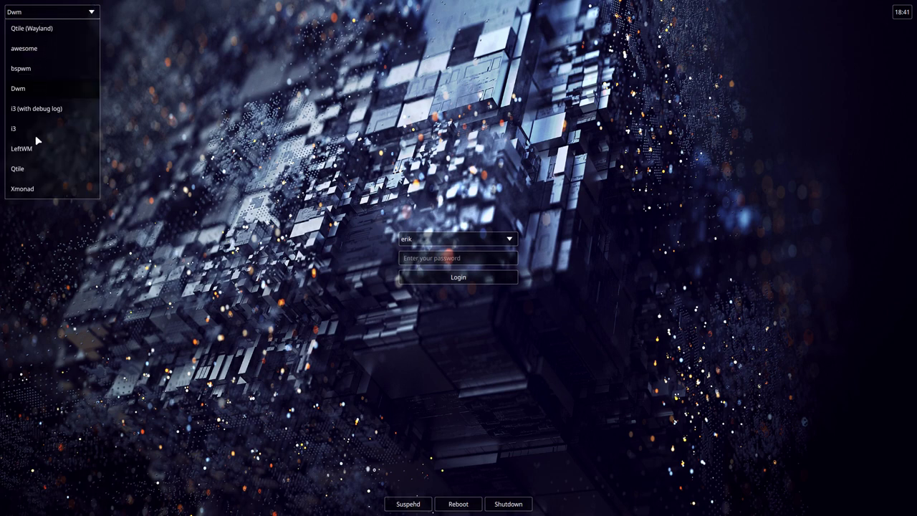
pyautogui.click(37, 93)
pyautogui.click(426, 258)
pyautogui.write('*****')
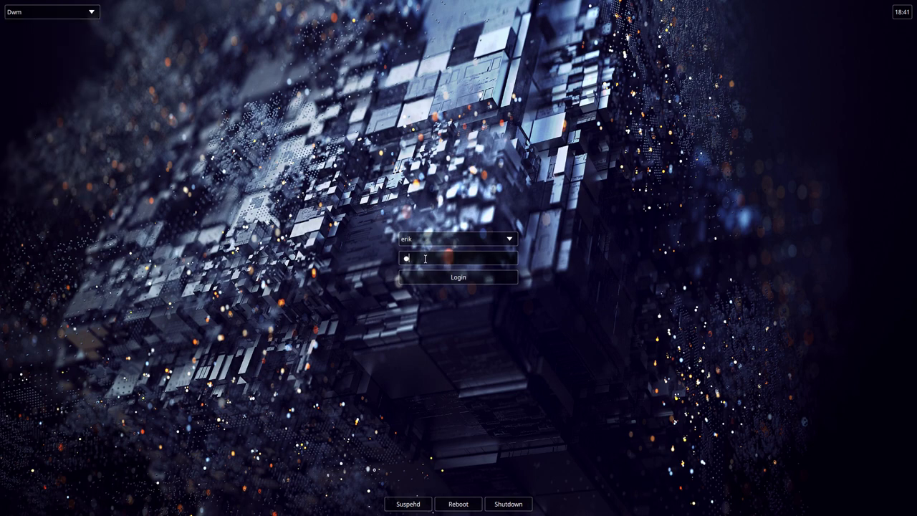
pyautogui.press('Return')
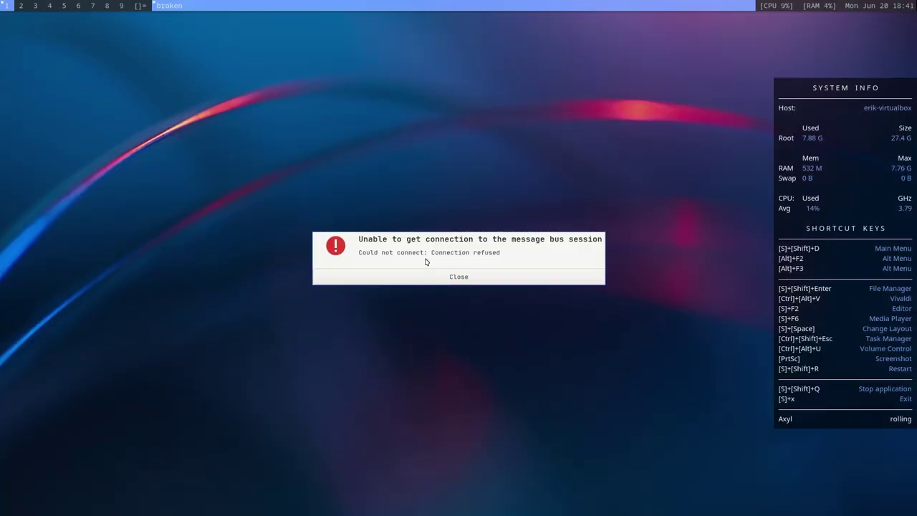
pyautogui.click(424, 278)
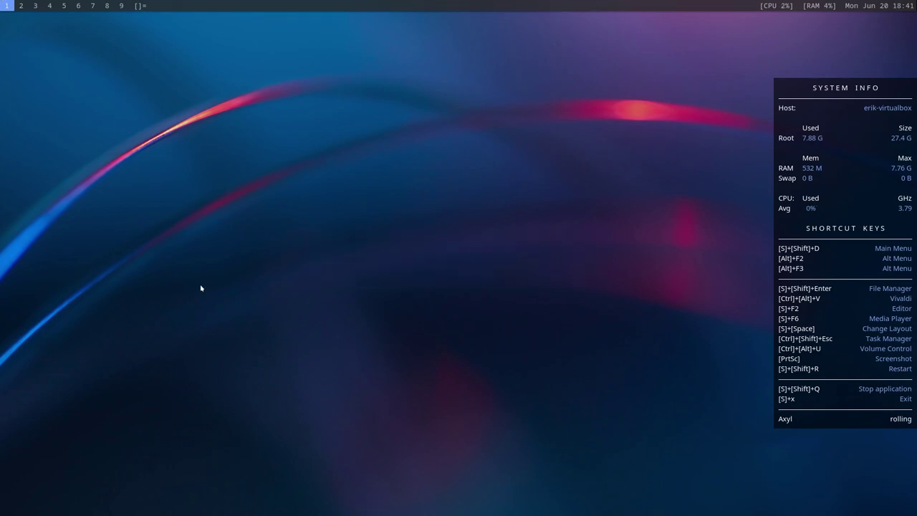
# Launch archlinux-tweak-tool from a new terminal and authenticate with the account password.
pyautogui.press('super+Return')
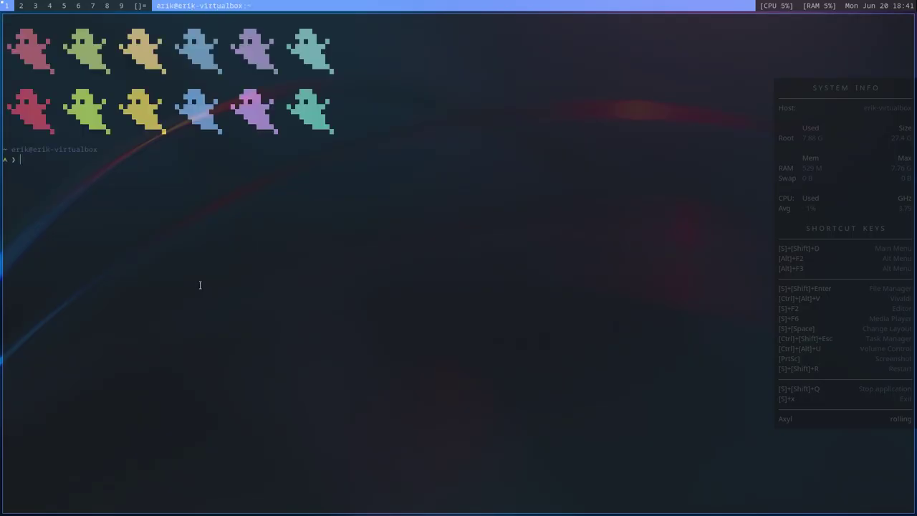
pyautogui.write('ar')
pyautogui.press('Right')
pyautogui.press('Return')
pyautogui.write('****')
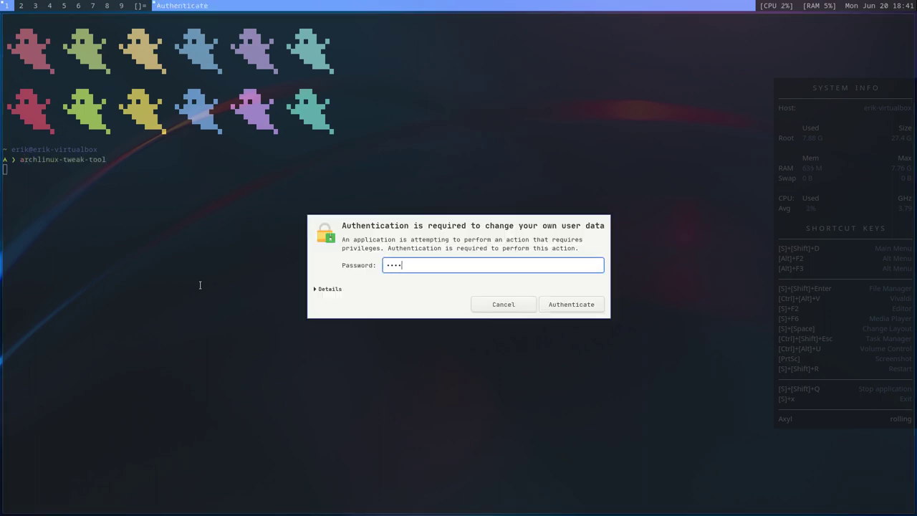
pyautogui.press('Return')
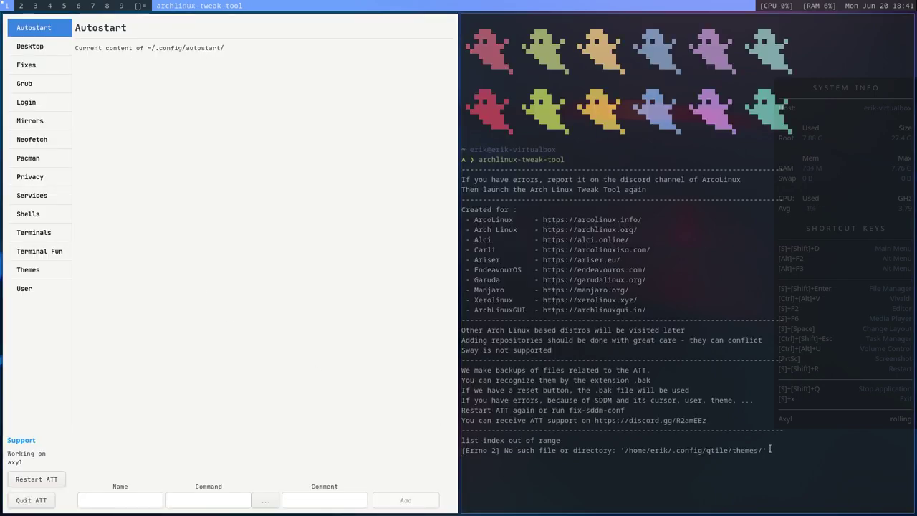
# Inspect the themes-folder error in the terminal while checking the Qtile theme options.
pyautogui.moveTo(770, 450); pyautogui.dragTo(467, 451)
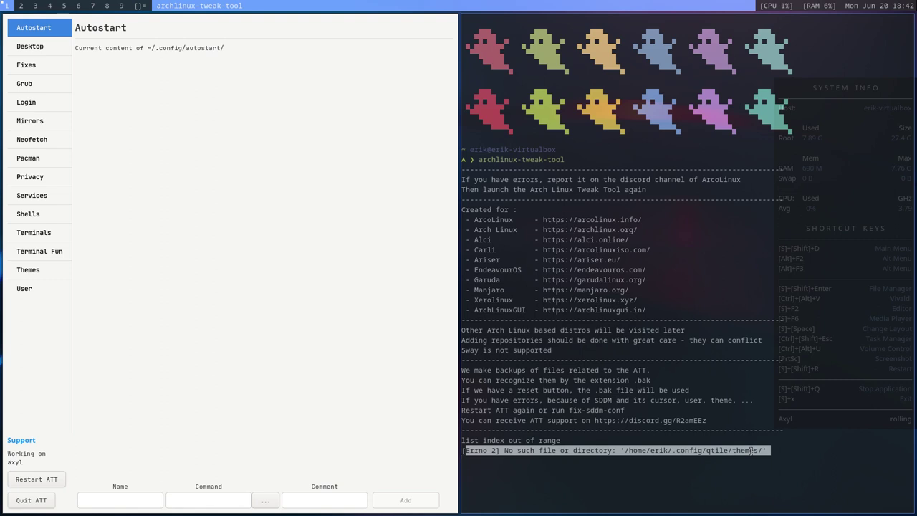
pyautogui.click(54, 271)
pyautogui.click(384, 59)
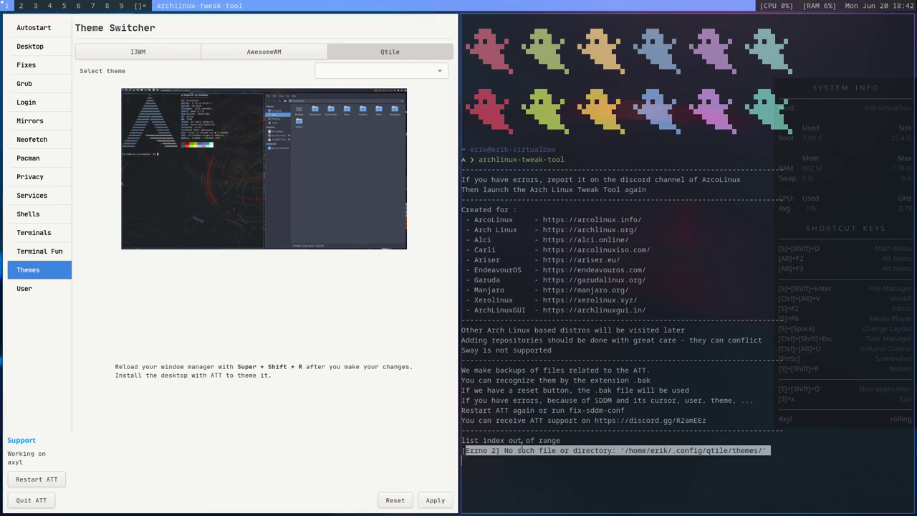
pyautogui.moveTo(616, 449); pyautogui.dragTo(757, 450)
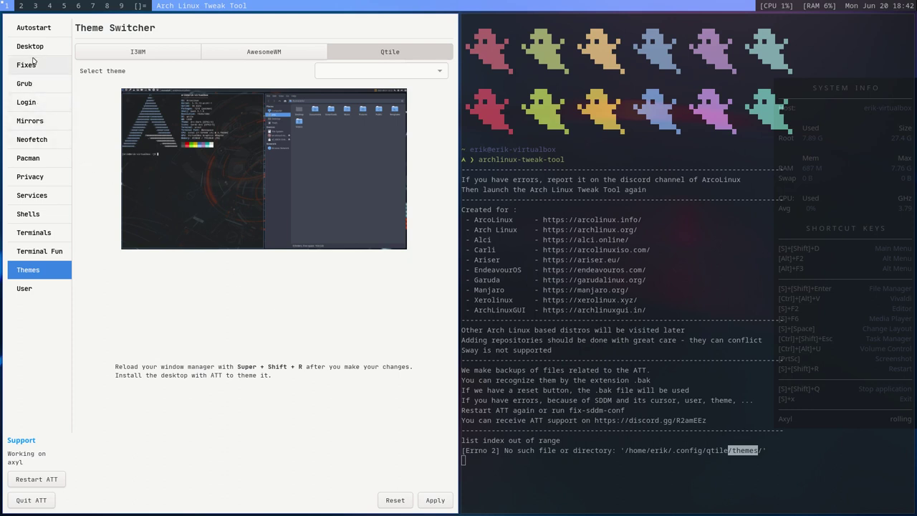
pyautogui.click(34, 27)
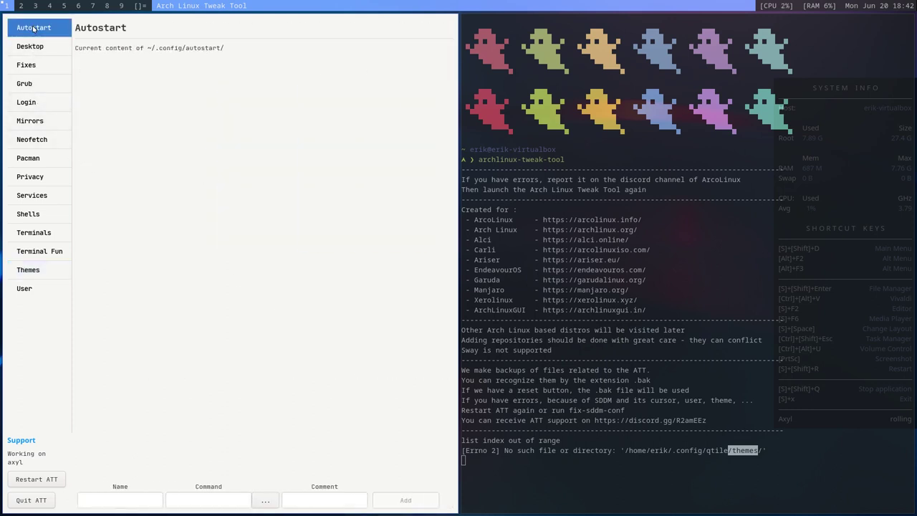
pyautogui.click(32, 48)
pyautogui.click(151, 119)
pyautogui.click(151, 120)
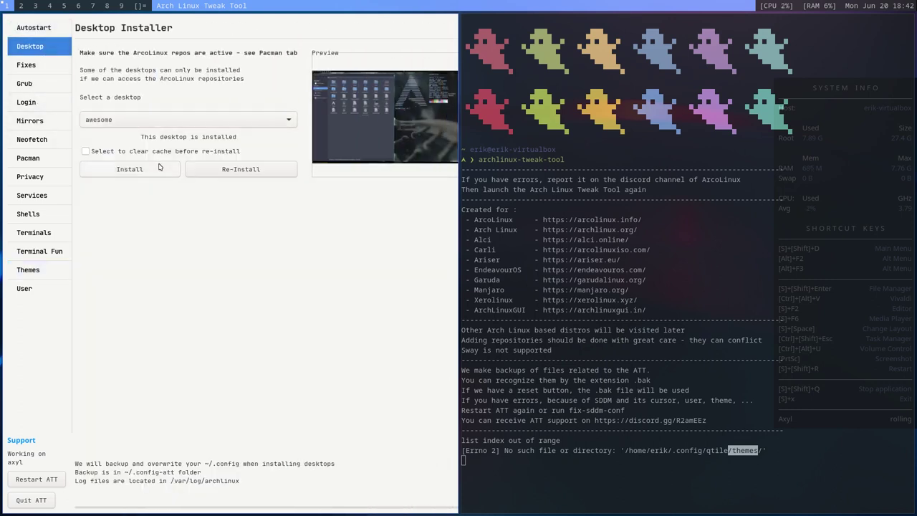
pyautogui.click(151, 121)
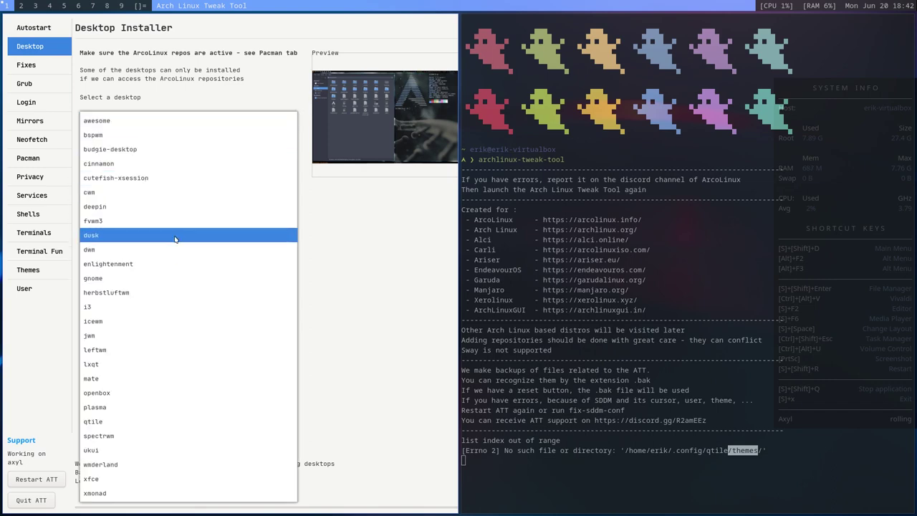
pyautogui.click(180, 237)
pyautogui.click(160, 175)
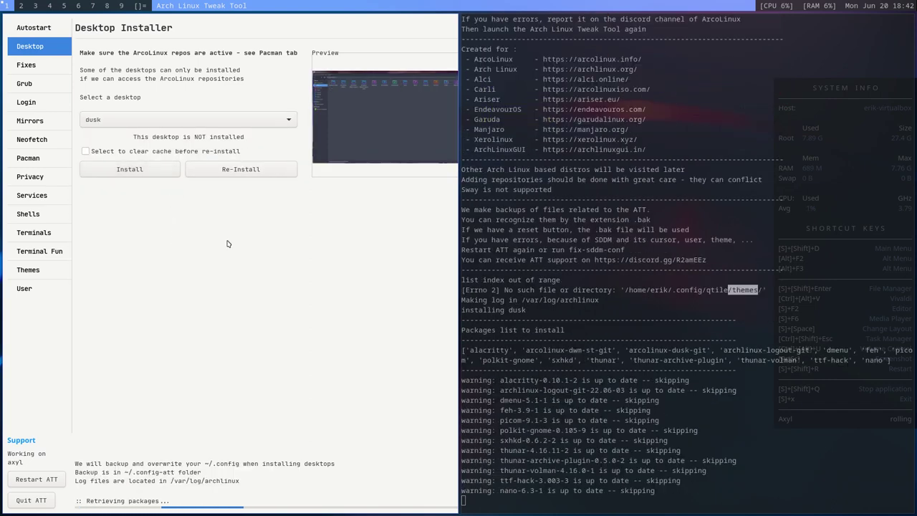
# Quit the Tweak Tool and log out of the dwm session.
pyautogui.click(43, 502)
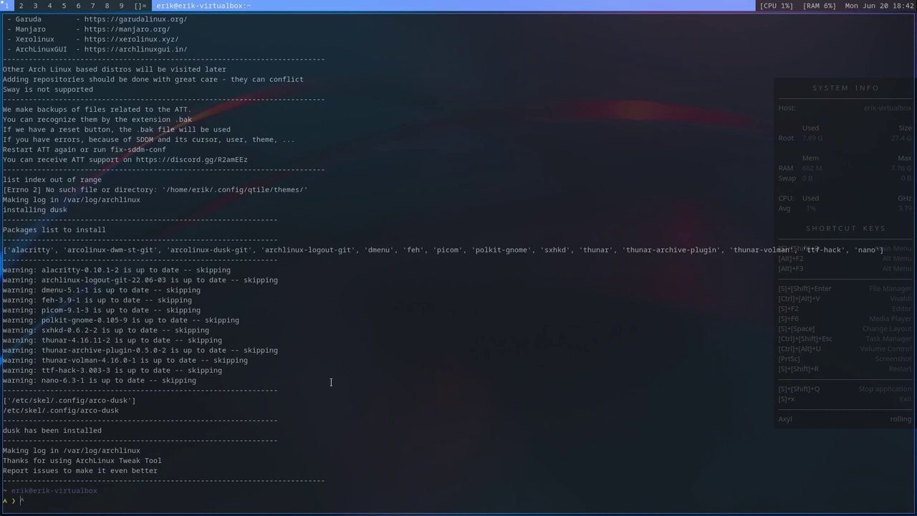
pyautogui.hotkey('ctrl', 'q')
pyautogui.press('super+x')
pyautogui.click(132, 270)
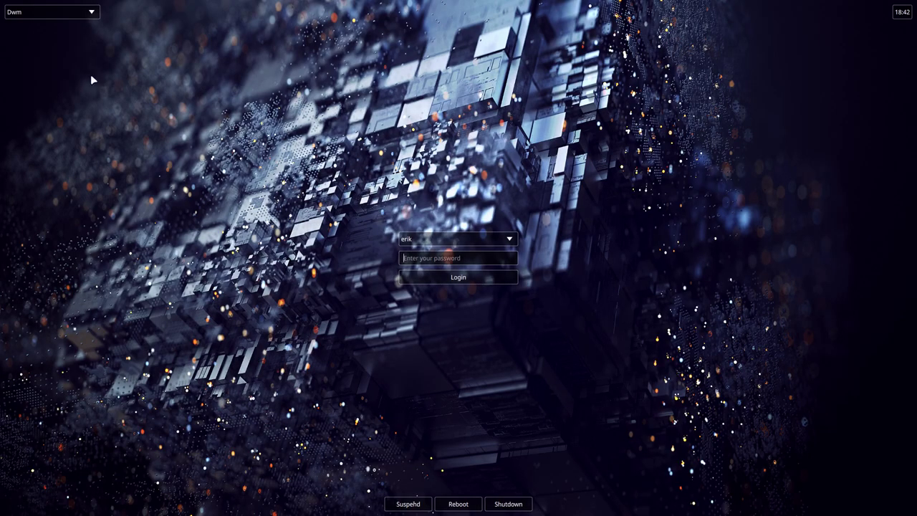
# Choose the dusk session and log in with the account password.
pyautogui.click(76, 12)
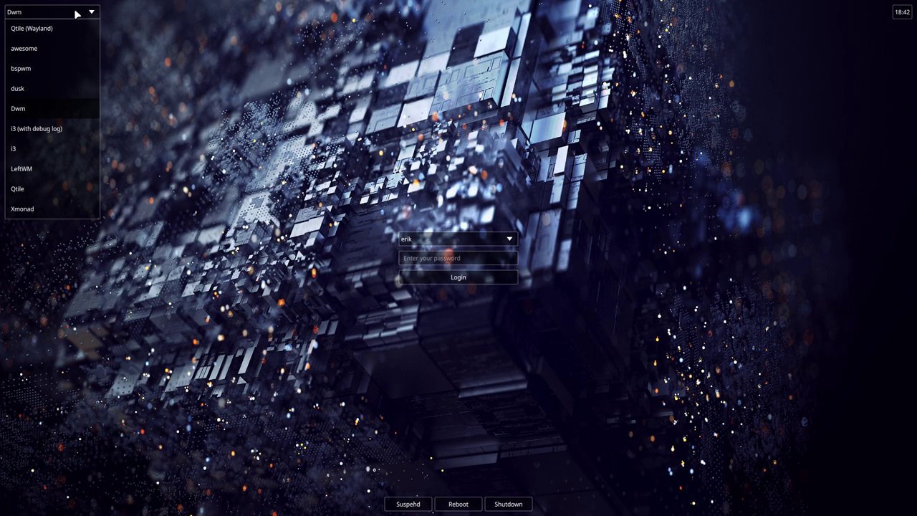
pyautogui.click(18, 90)
pyautogui.click(416, 258)
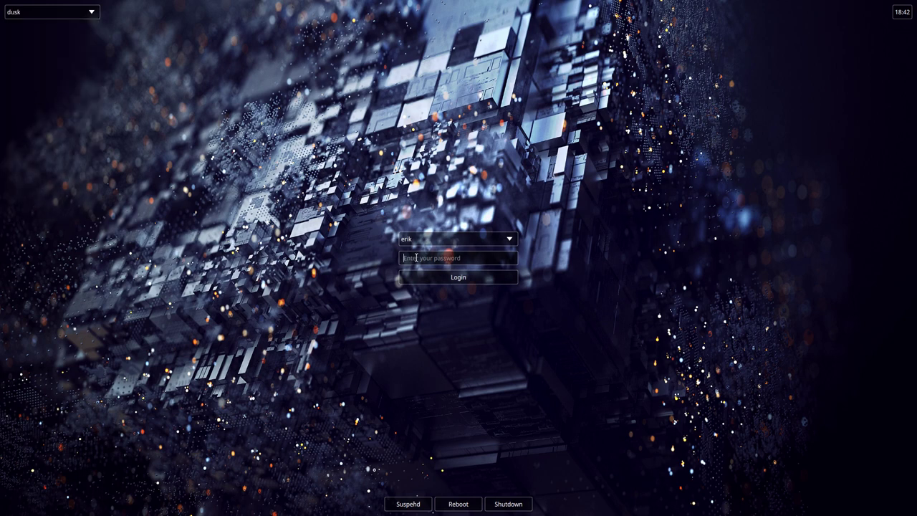
pyautogui.press('Return')
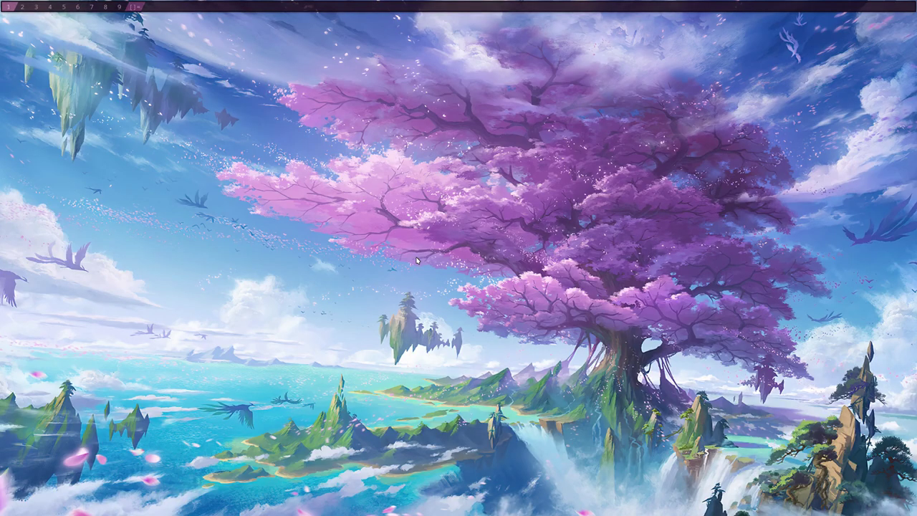
# On tag 5, install variety and arcolinux-variety-git with sudo pacman -S.
pyautogui.click(39, 9)
pyautogui.press('super+9')
pyautogui.click(80, 7)
pyautogui.click(63, 7)
pyautogui.press('super+Return')
pyautogui.write('sudo pacma')
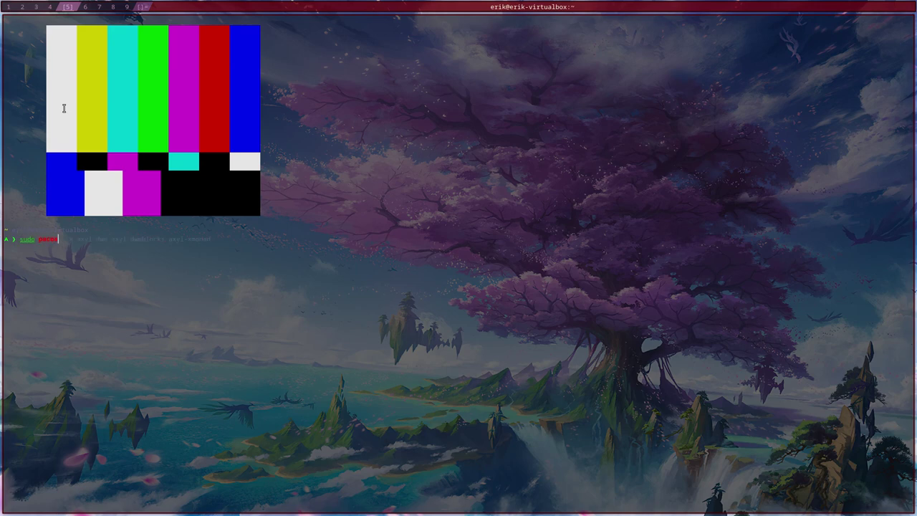
pyautogui.write('n -S variety arcolinux-variety-git')
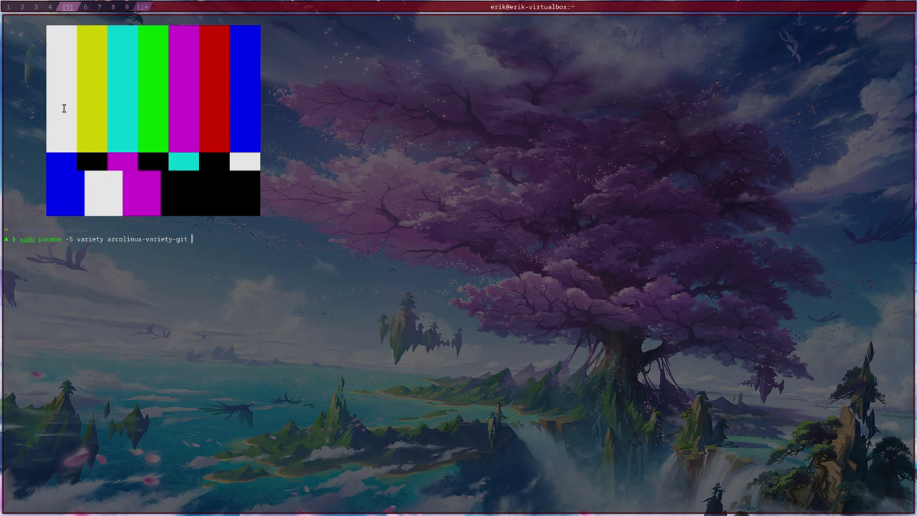
pyautogui.press('Return')
pyautogui.write('**')
pyautogui.press('Return')
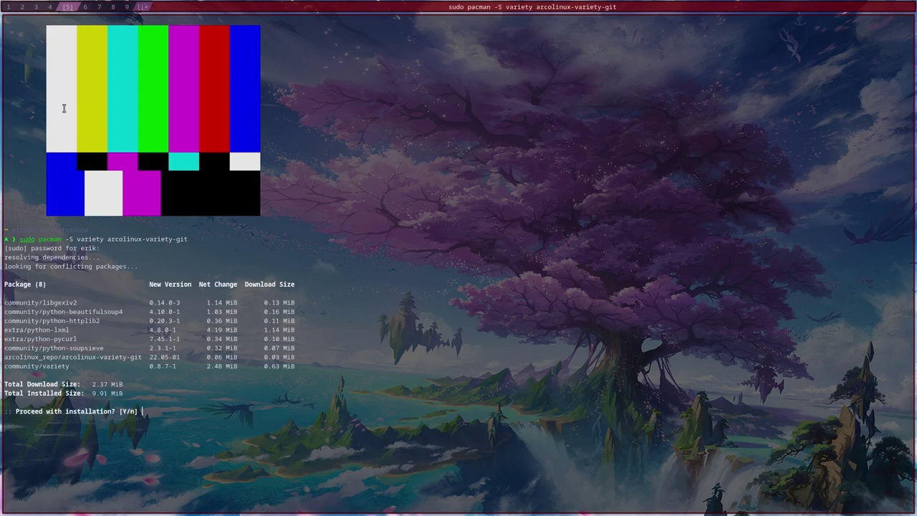
pyautogui.press('Return')
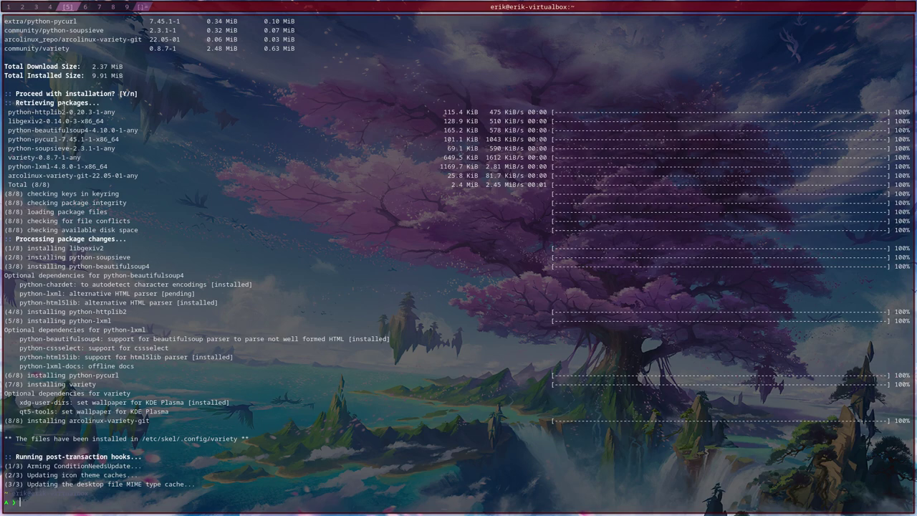
# Run skel, agreeing to copy the /etc/skel configs home, then close the terminal.
pyautogui.write('skell')
pyautogui.press('Return')
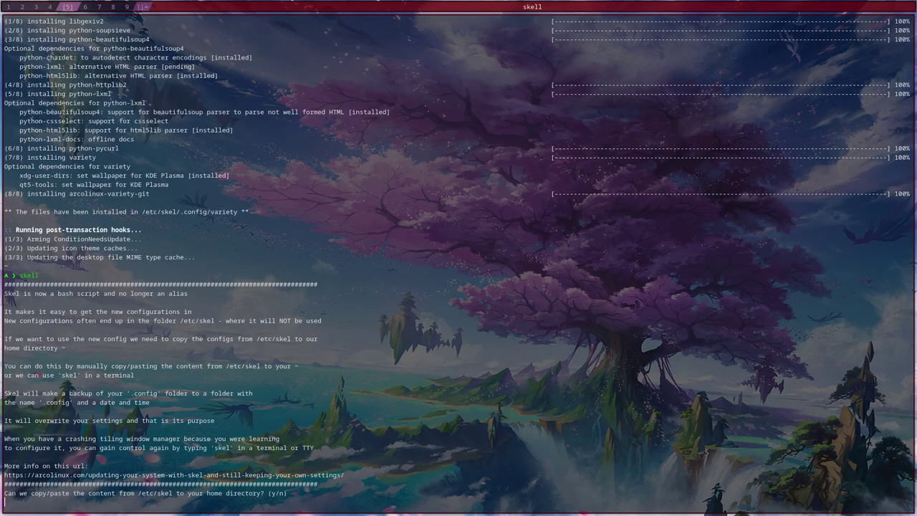
pyautogui.write('y')
pyautogui.press('Return')
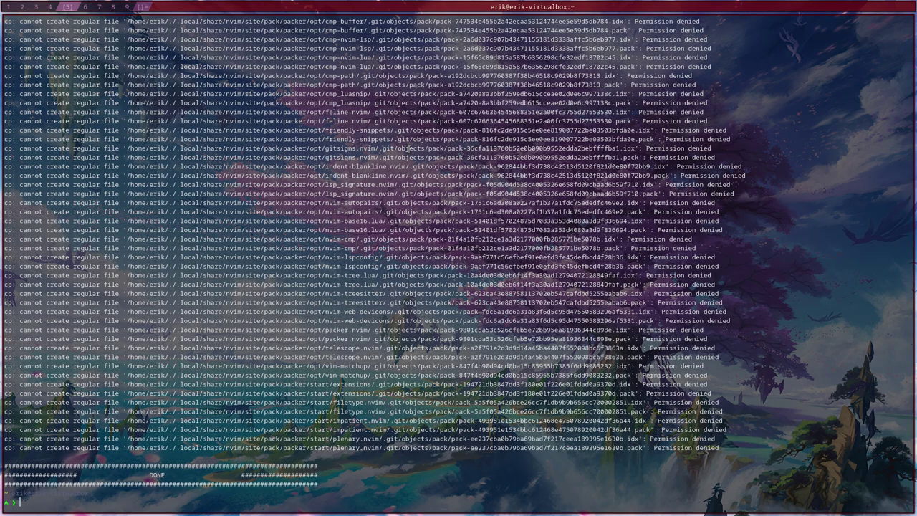
pyautogui.hotkey('ctrl', 'd')
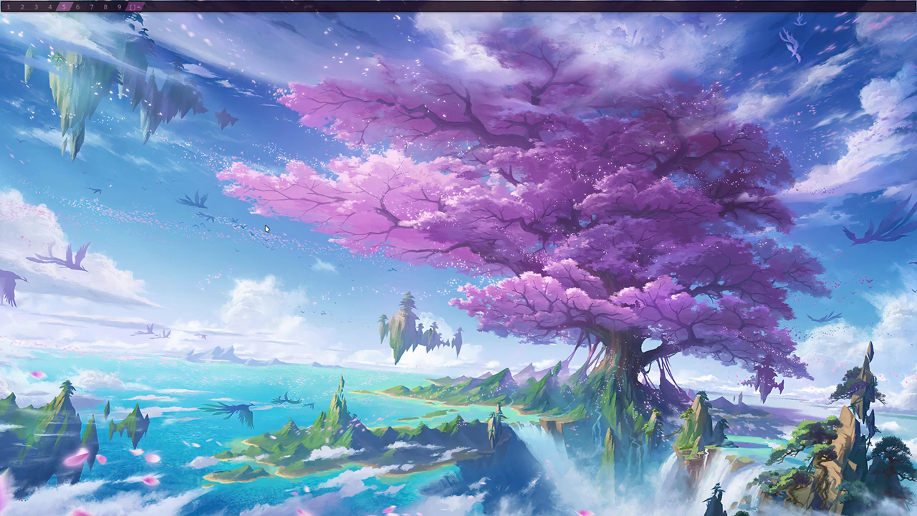
# Dismiss the Variety upgrade notice and open Variety's Preferences.
pyautogui.press('super+p')
pyautogui.write('varit')
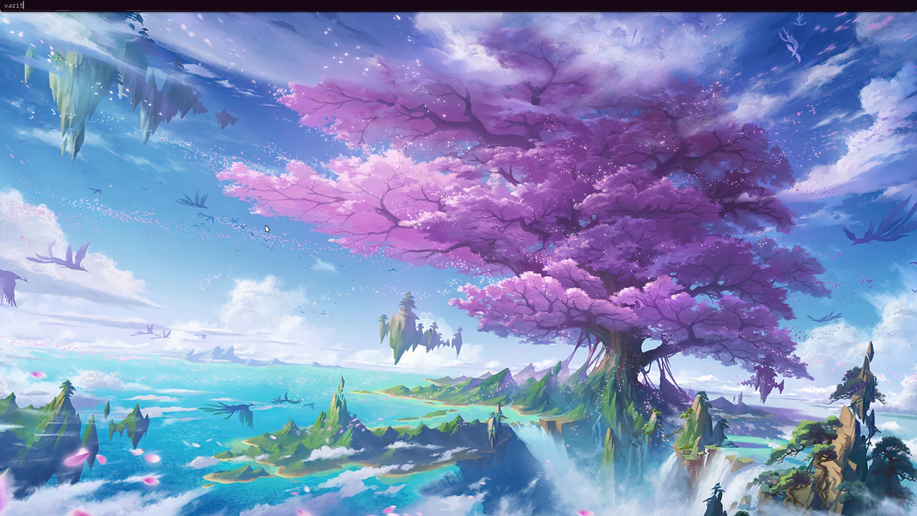
pyautogui.press('Escape')
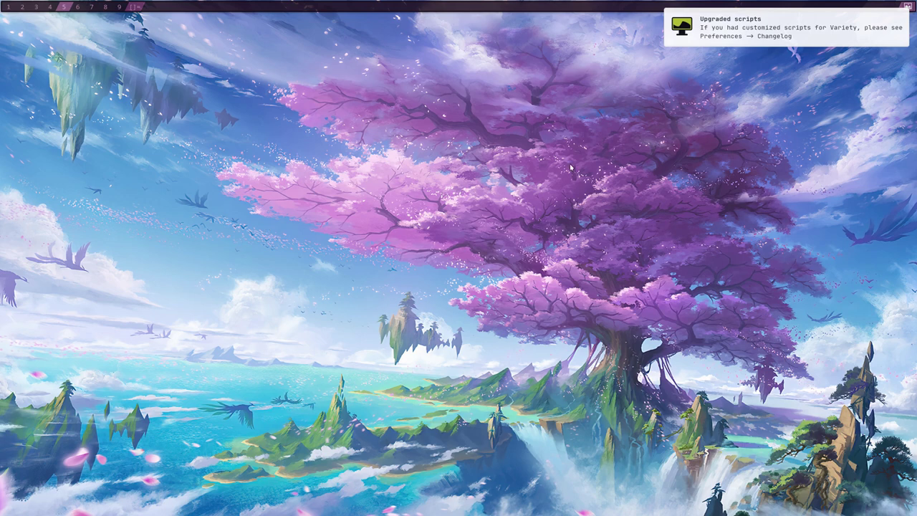
pyautogui.click(874, 31)
pyautogui.click(906, 7)
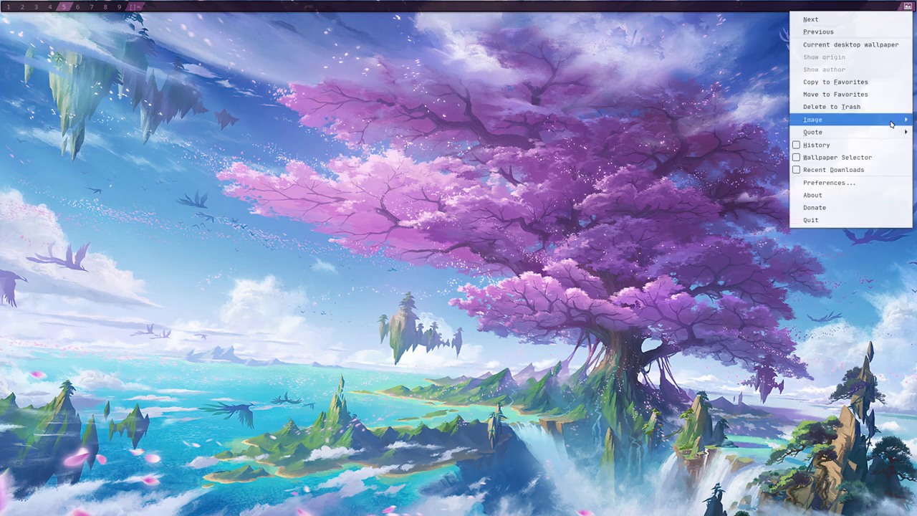
pyautogui.click(844, 184)
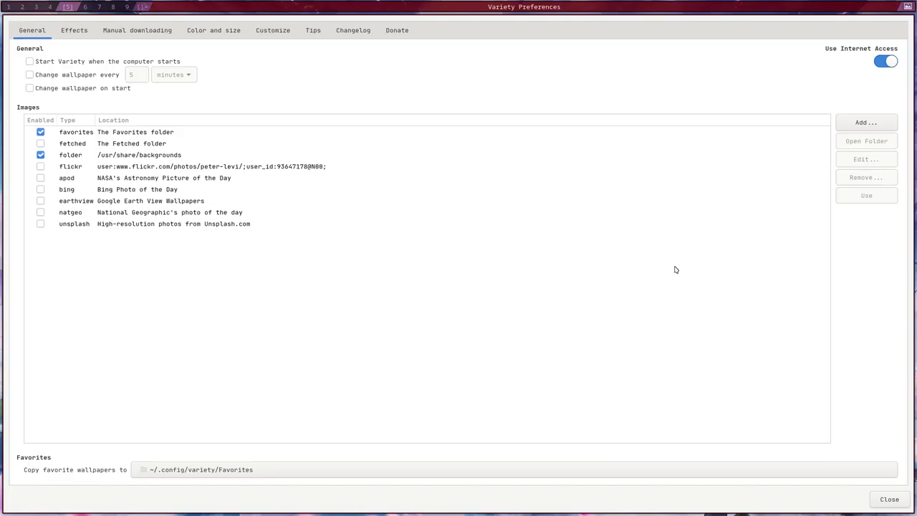
# Add a Wallhaven.cc image source with the keyword 'abstract'.
pyautogui.click(864, 123)
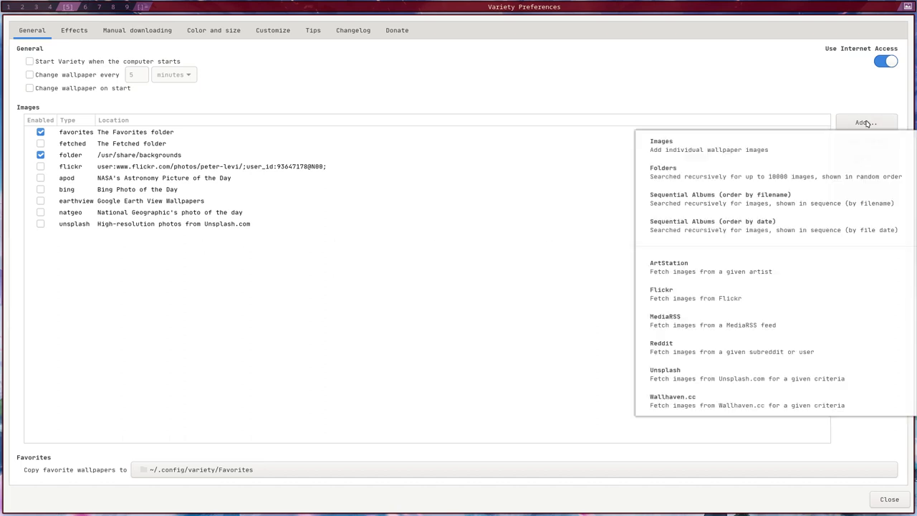
pyautogui.click(738, 402)
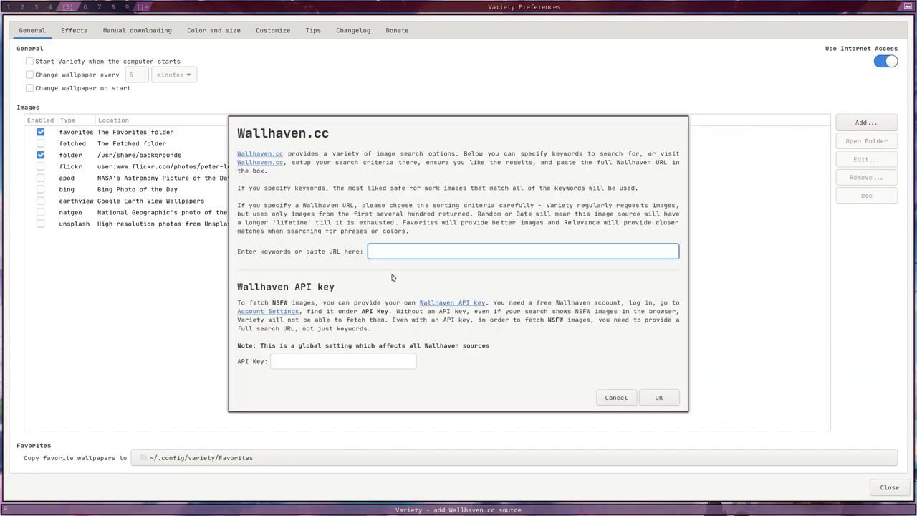
pyautogui.write('bas')
pyautogui.press('BackSpace')
pyautogui.press('BackSpace')
pyautogui.press('BackSpace')
pyautogui.write('abstract')
pyautogui.click(652, 398)
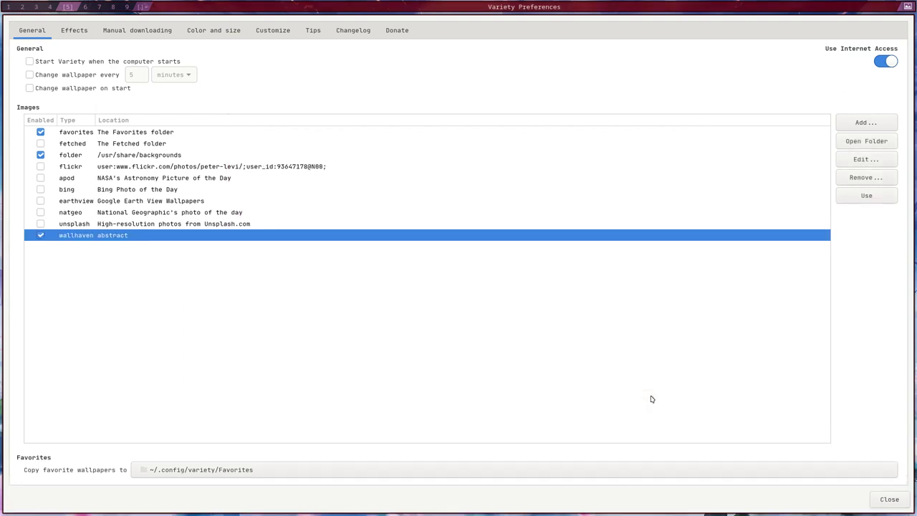
# Disable the Favorites and /usr/share/backgrounds sources, then close Variety Images and Preferences.
pyautogui.click(41, 132)
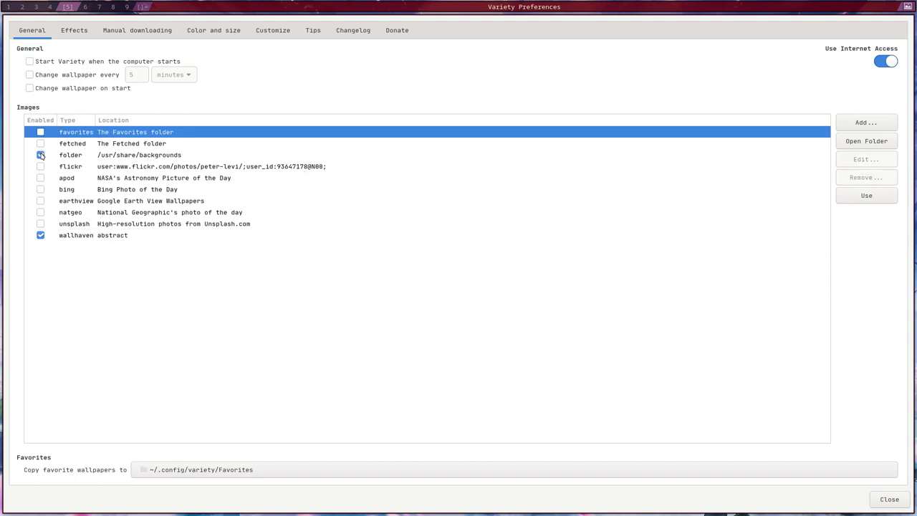
pyautogui.click(40, 155)
pyautogui.click(80, 235)
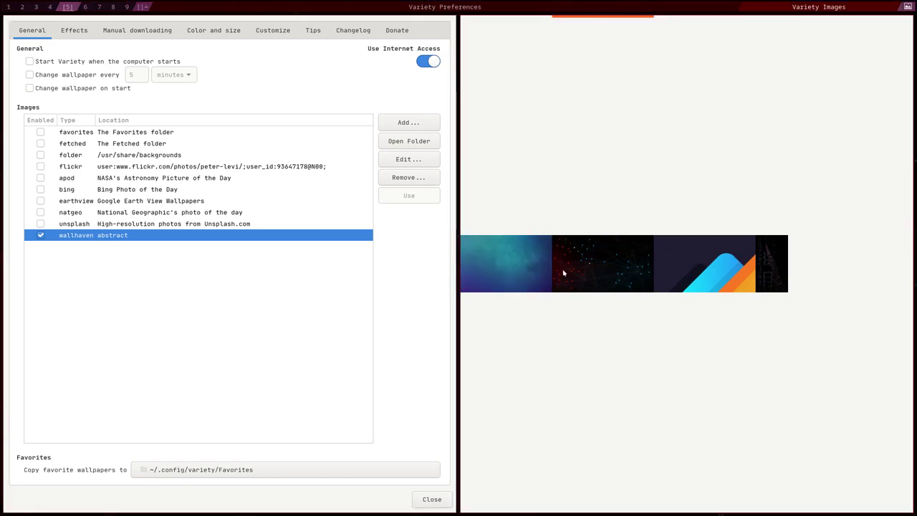
pyautogui.rightClick(616, 272)
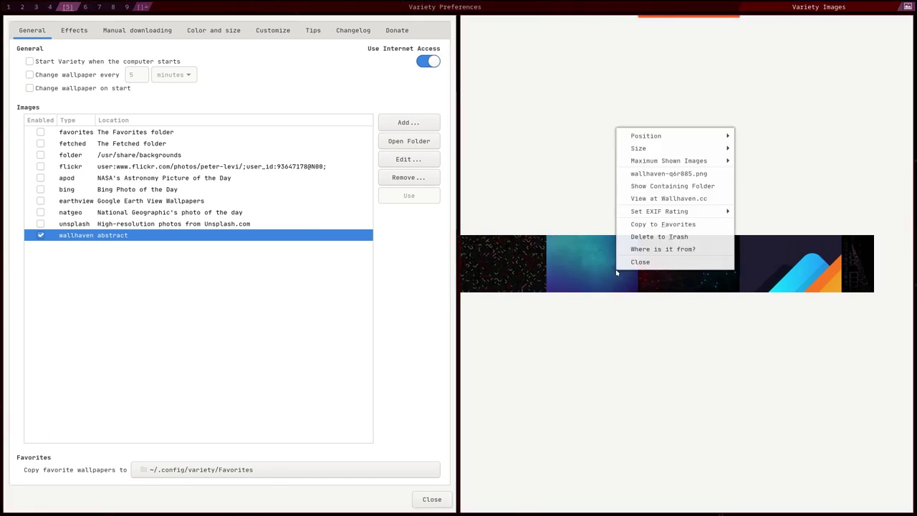
pyautogui.click(651, 266)
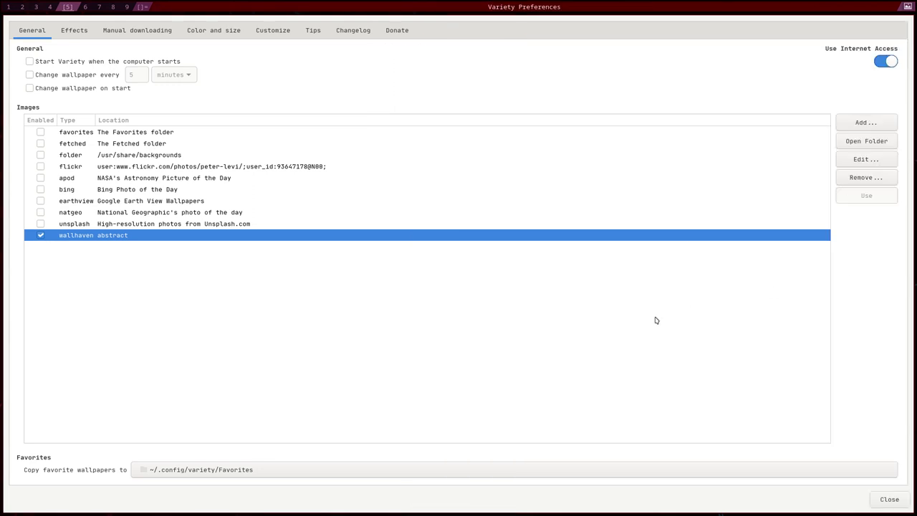
pyautogui.click(888, 499)
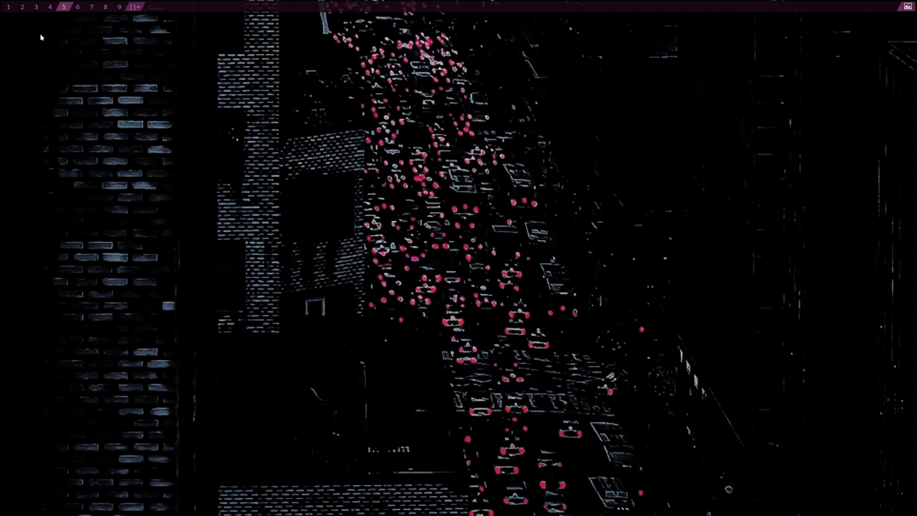
# Go through tags 4 and 3 to tag 1, dismiss the logout screen, and launch Firefox.
pyautogui.click(51, 8)
pyautogui.click(35, 8)
pyautogui.click(10, 8)
pyautogui.press('super+x')
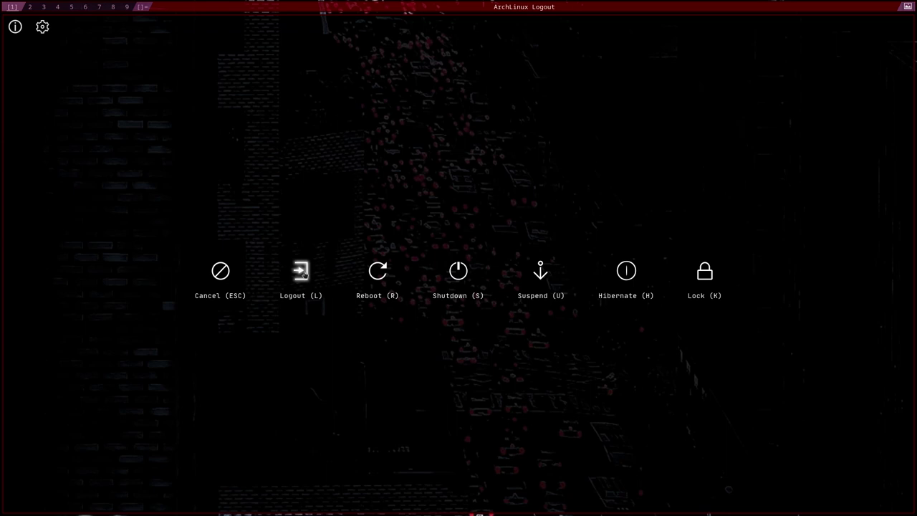
pyautogui.click(303, 274)
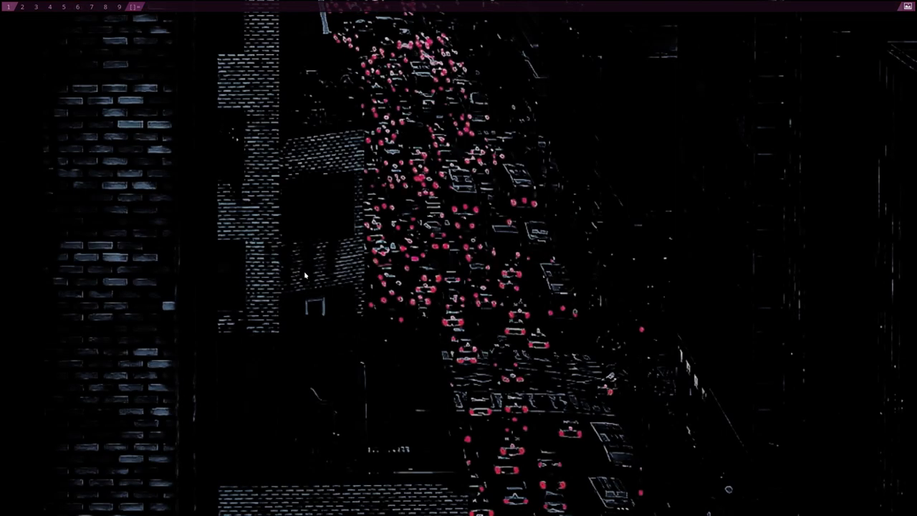
pyautogui.press('super+w')
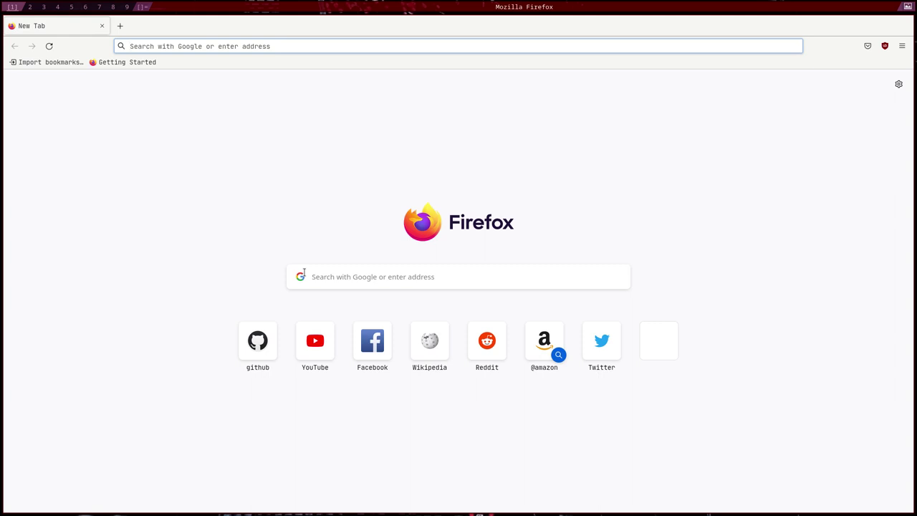
# Search Google for 'github dusk' and browse the bakkeby/dusk repository page.
pyautogui.write('gith')
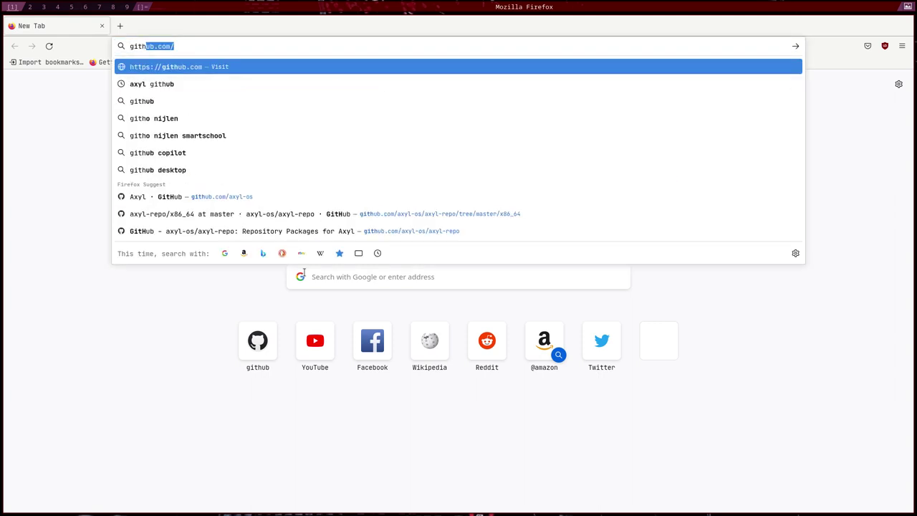
pyautogui.write('ub dusk')
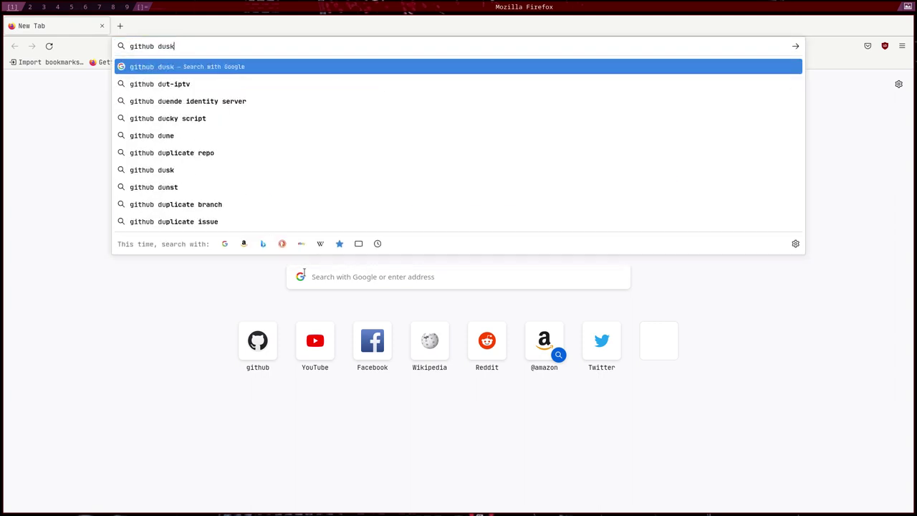
pyautogui.press('Return')
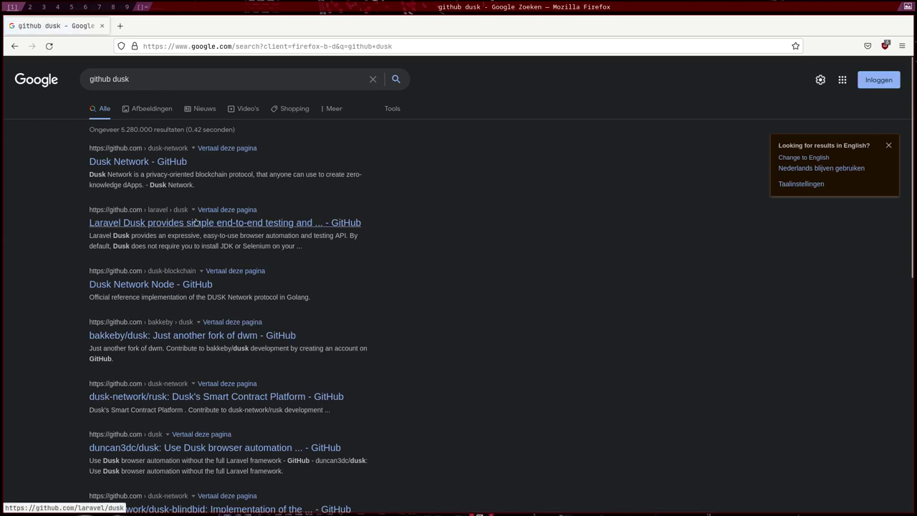
pyautogui.click(170, 335)
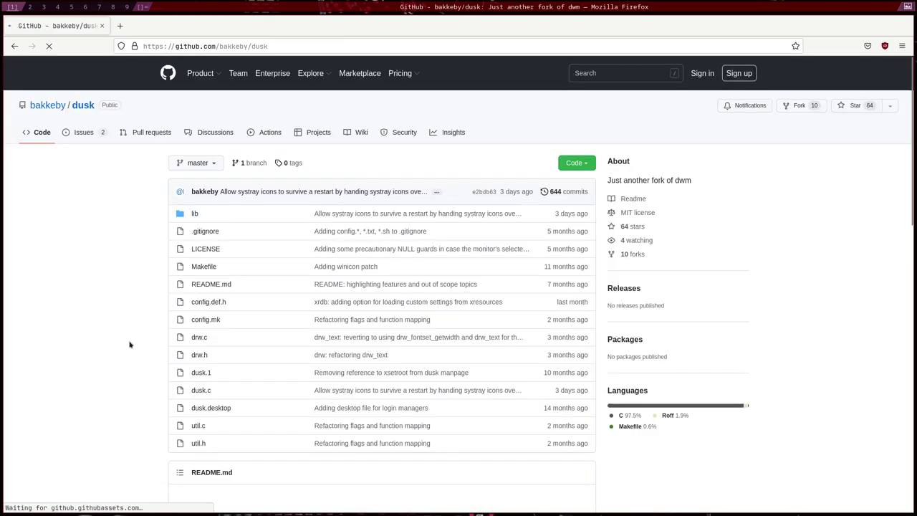
pyautogui.scroll(-3, 144, 342)
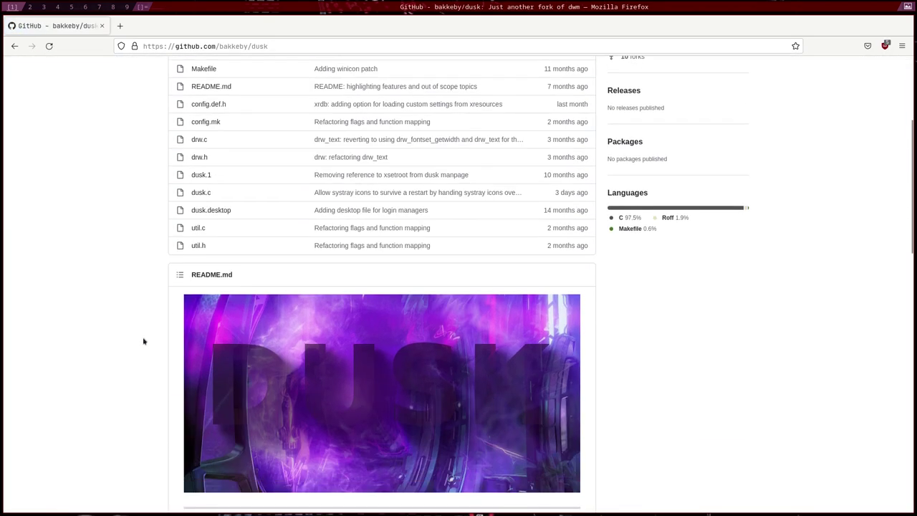
pyautogui.scroll(-3, 143, 342)
pyautogui.scroll(-3, 143, 341)
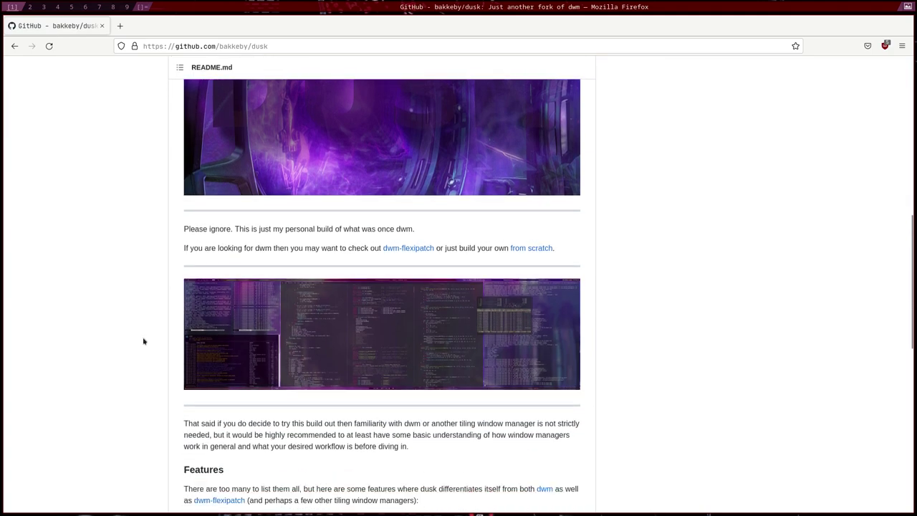
pyautogui.scroll(-3, 198, 354)
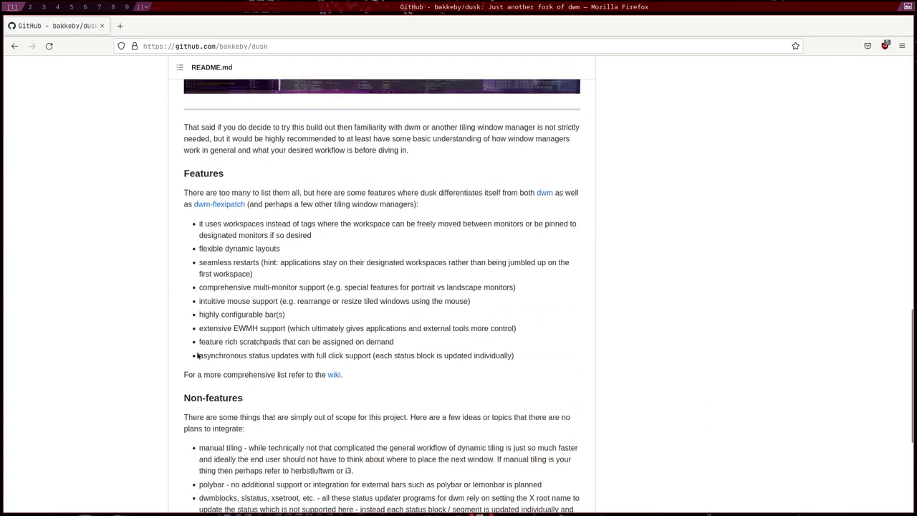
pyautogui.scroll(-3, 298, 351)
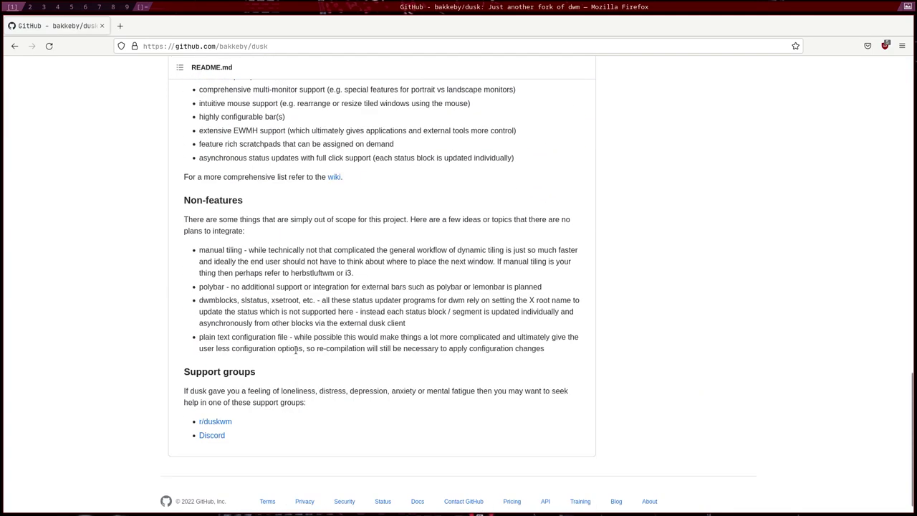
pyautogui.scroll(15, 316, 350)
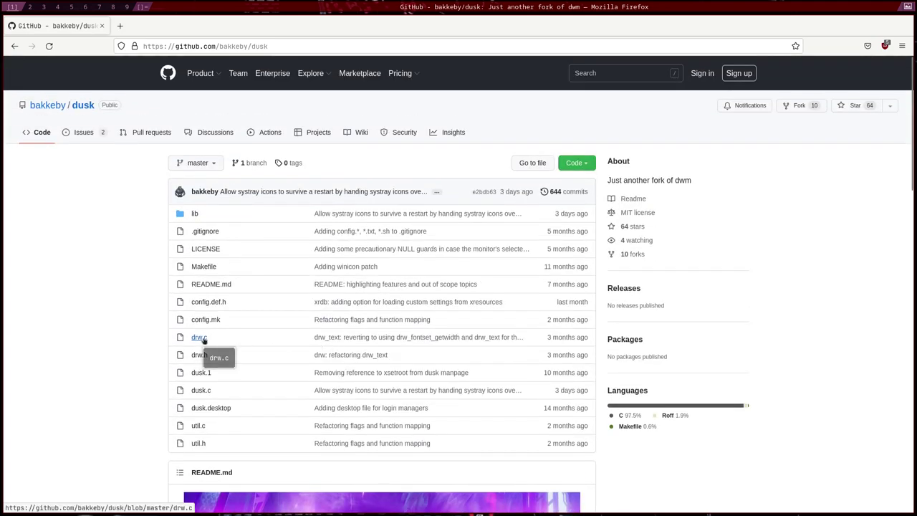
# Read through config.def.h and the lib folder of the dusk repository.
pyautogui.click(217, 302)
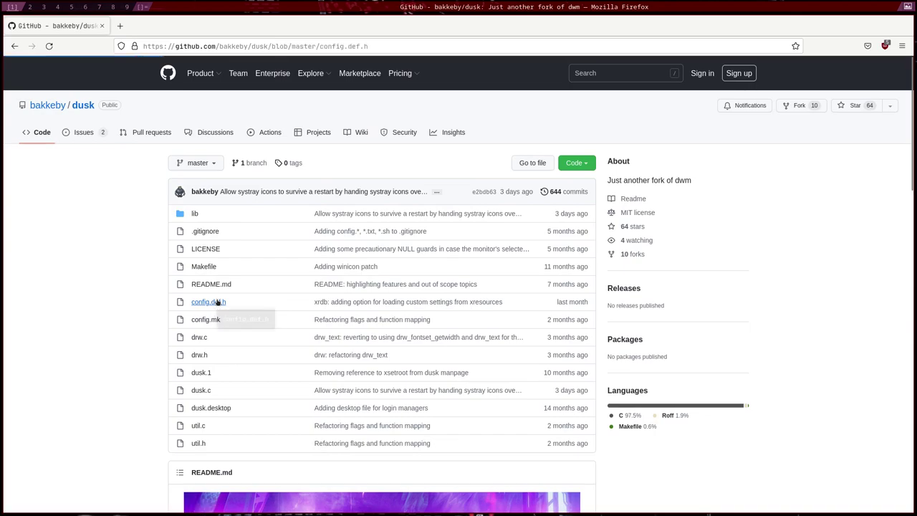
pyautogui.scroll(-15, 242, 328)
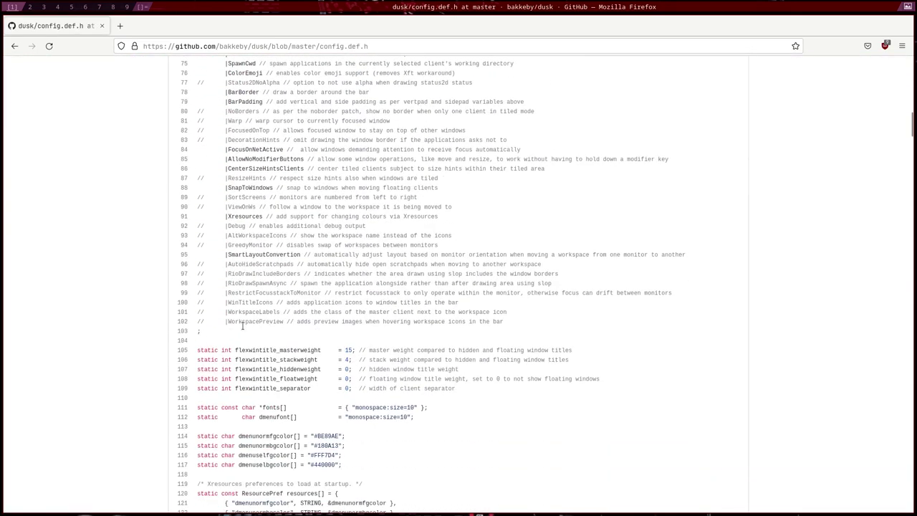
pyautogui.scroll(-14, 243, 328)
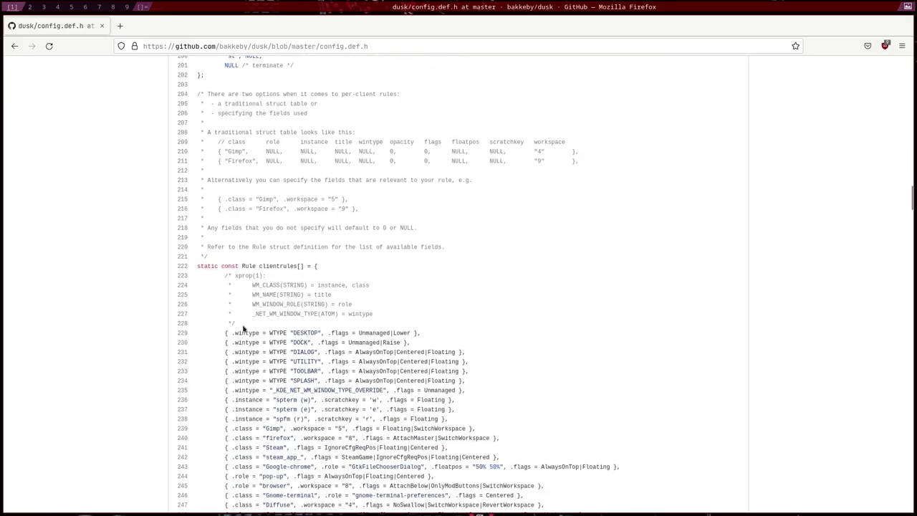
pyautogui.scroll(-20, 243, 328)
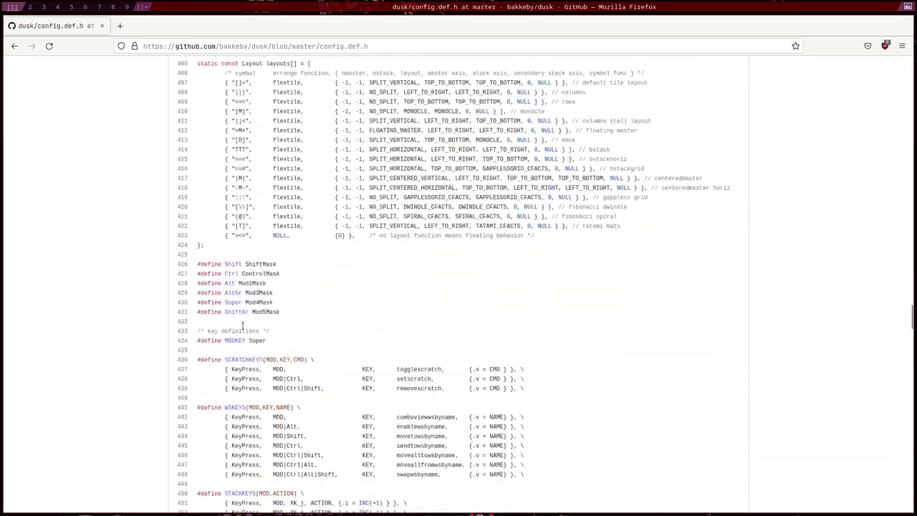
pyautogui.scroll(-20, 243, 328)
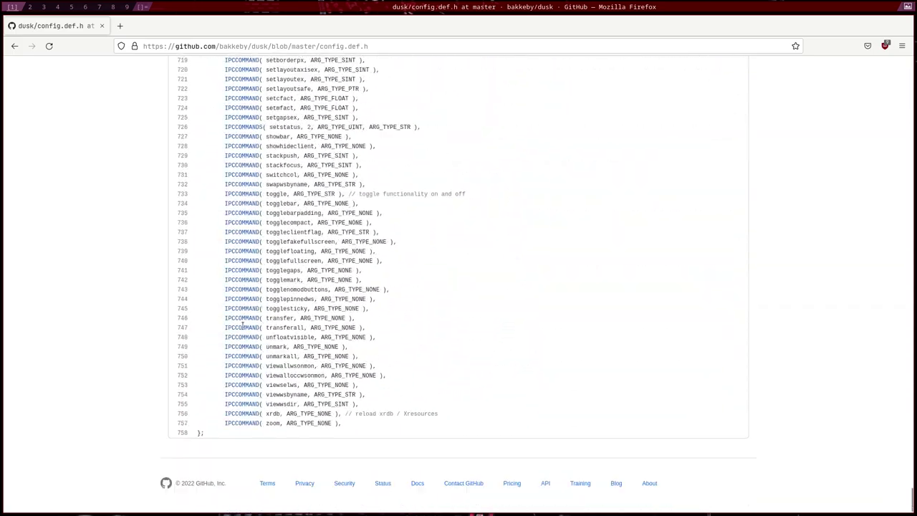
pyautogui.click(19, 48)
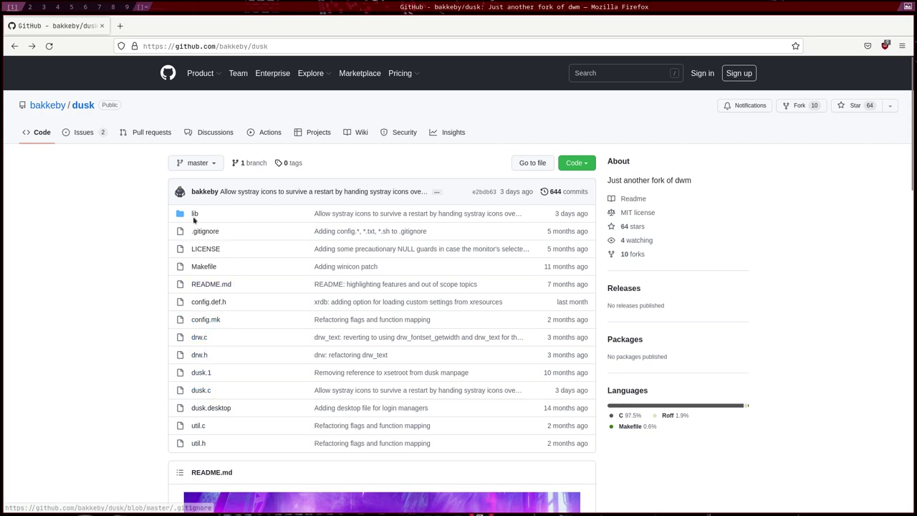
pyautogui.click(195, 213)
pyautogui.scroll(-15, 223, 342)
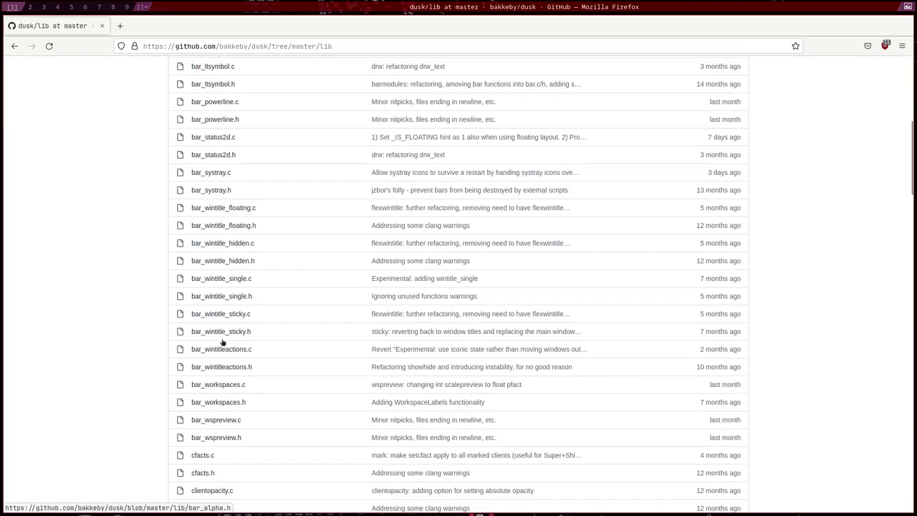
pyautogui.scroll(-15, 223, 343)
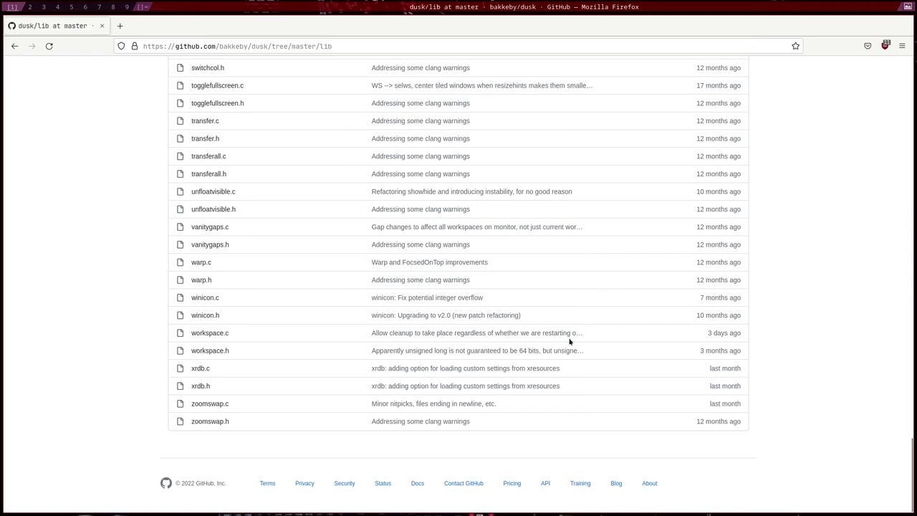
pyautogui.scroll(5, 176, 268)
pyautogui.scroll(10, 175, 268)
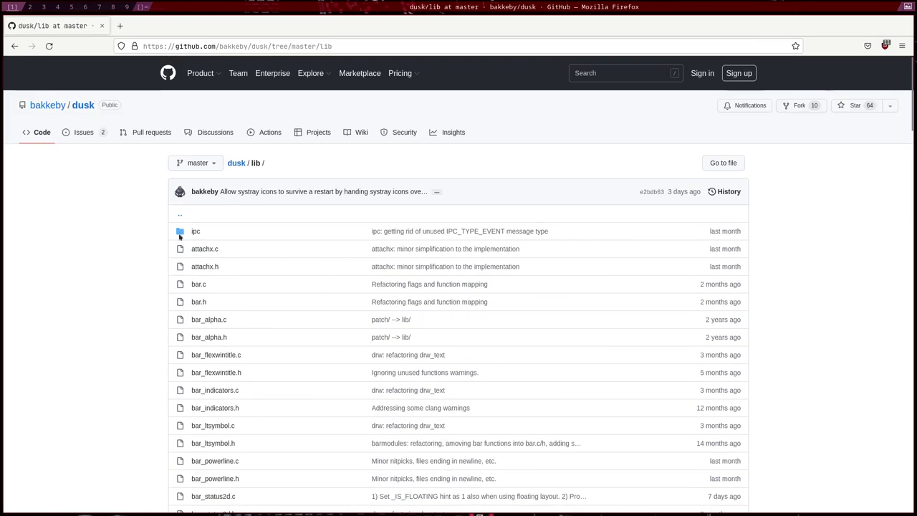
pyautogui.click(85, 105)
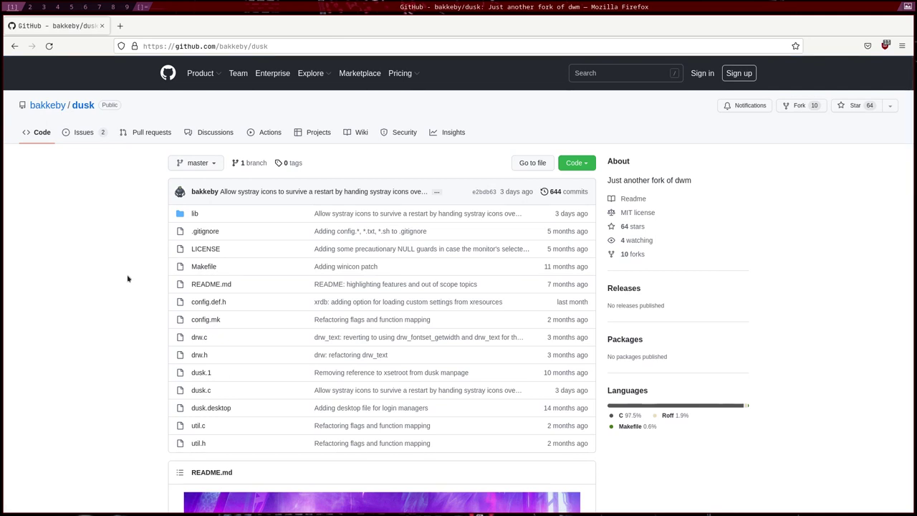
# Open the dusk wiki and search the page for 'discord'.
pyautogui.click(363, 136)
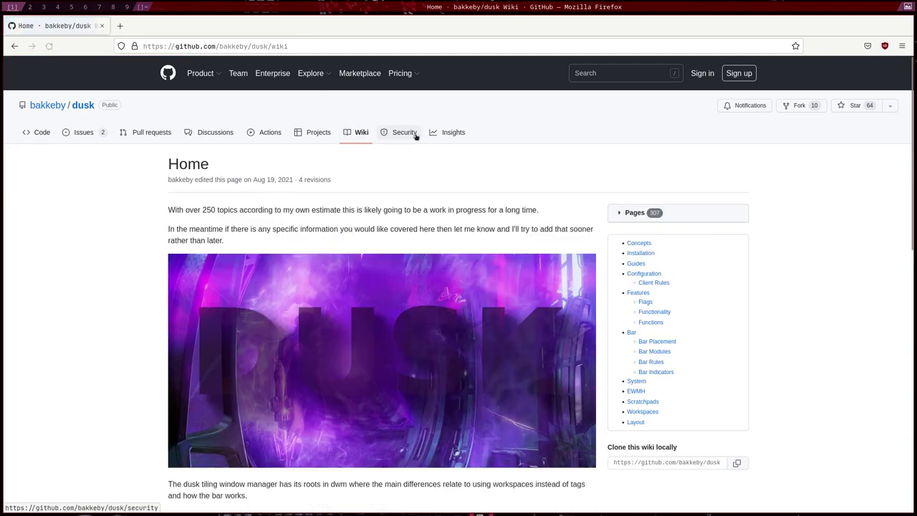
pyautogui.scroll(-10, 294, 298)
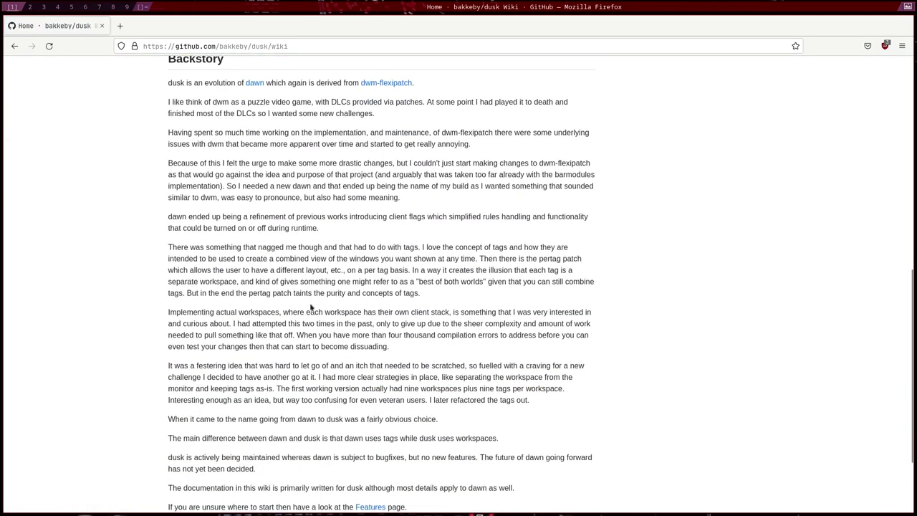
pyautogui.hotkey('ctrl', 'f')
pyautogui.write('discon')
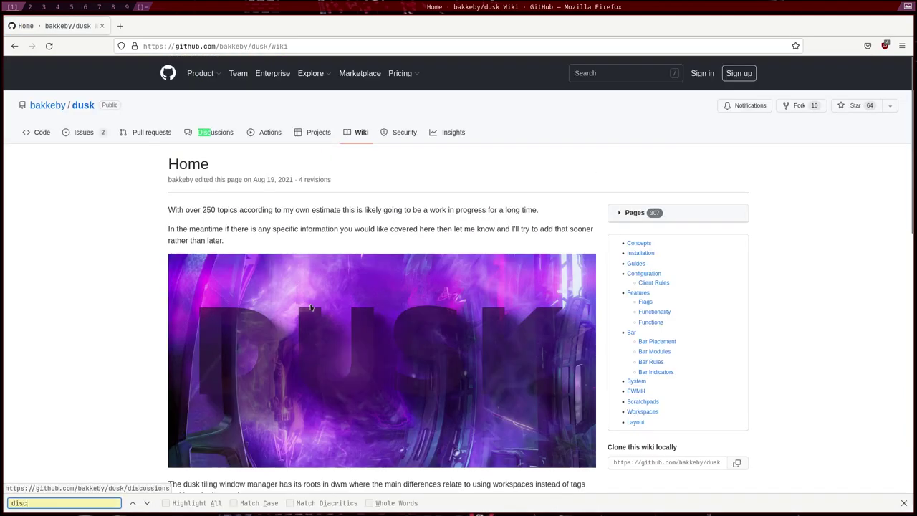
pyautogui.press('BackSpace')
pyautogui.write('rd')
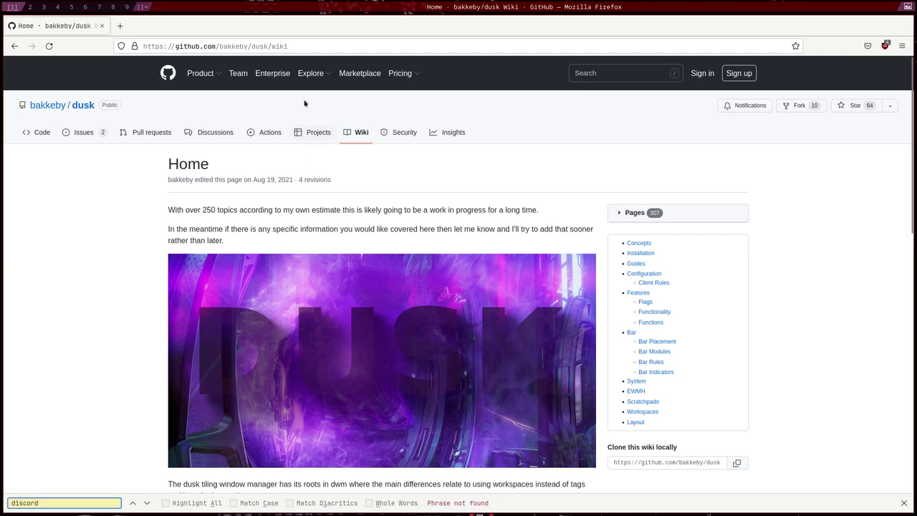
# Search the web for 'dusk discord', then close Firefox.
pyautogui.click(299, 45)
pyautogui.write('dusk si')
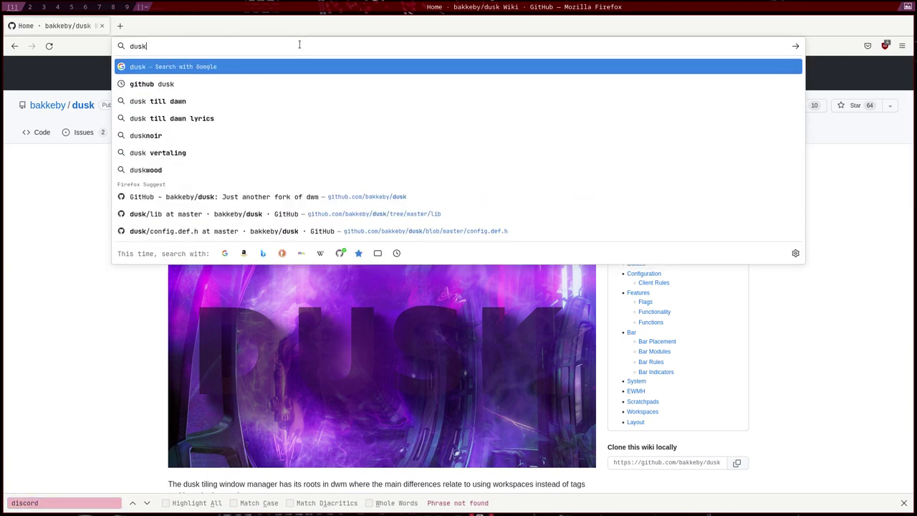
pyautogui.press('BackSpace')
pyautogui.press('BackSpace')
pyautogui.write('discord')
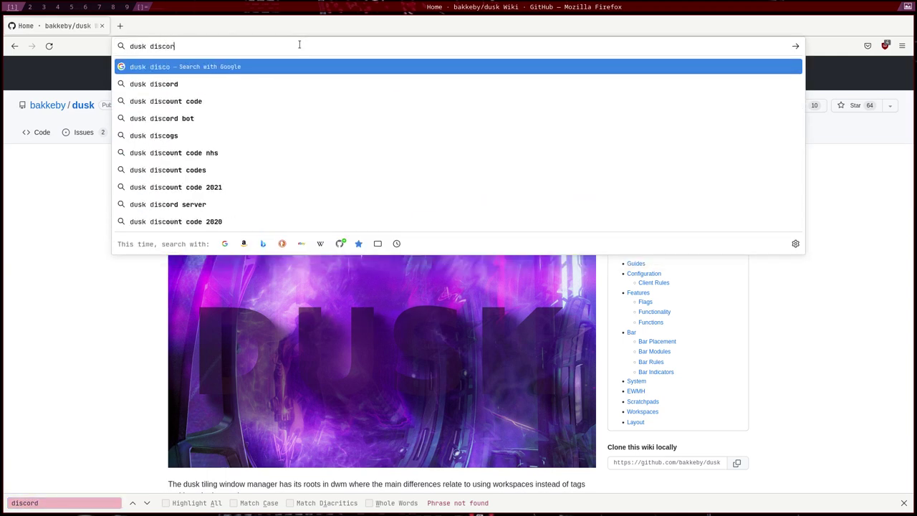
pyautogui.press('Return')
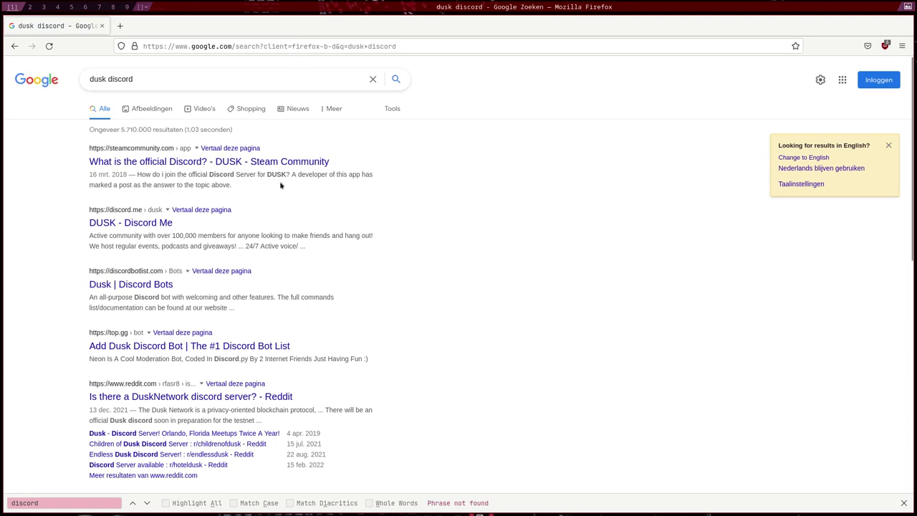
pyautogui.hotkey('ctrl', 'w')
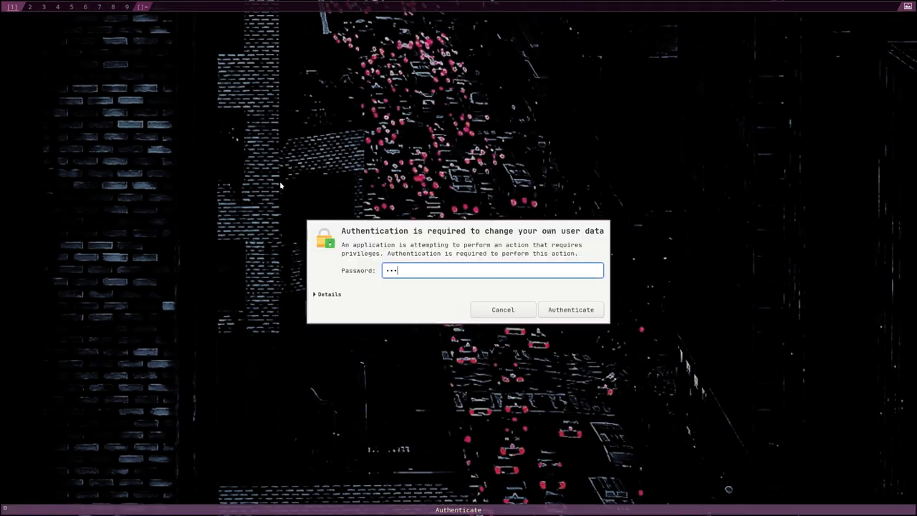
pyautogui.write('*')
pyautogui.press('Return')
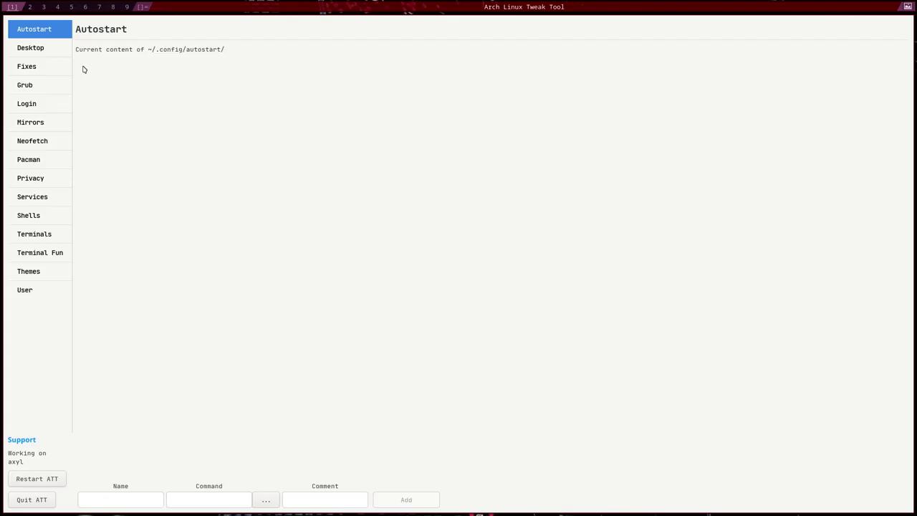
pyautogui.click(64, 50)
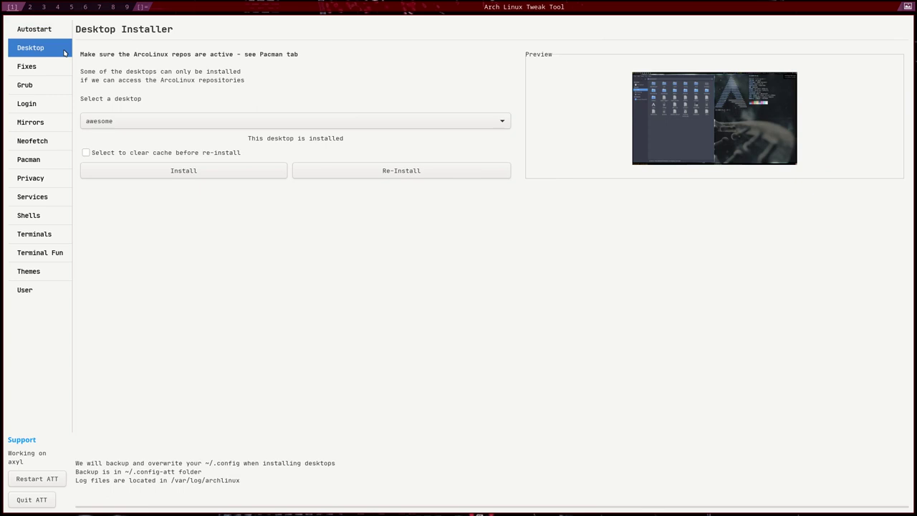
pyautogui.click(117, 121)
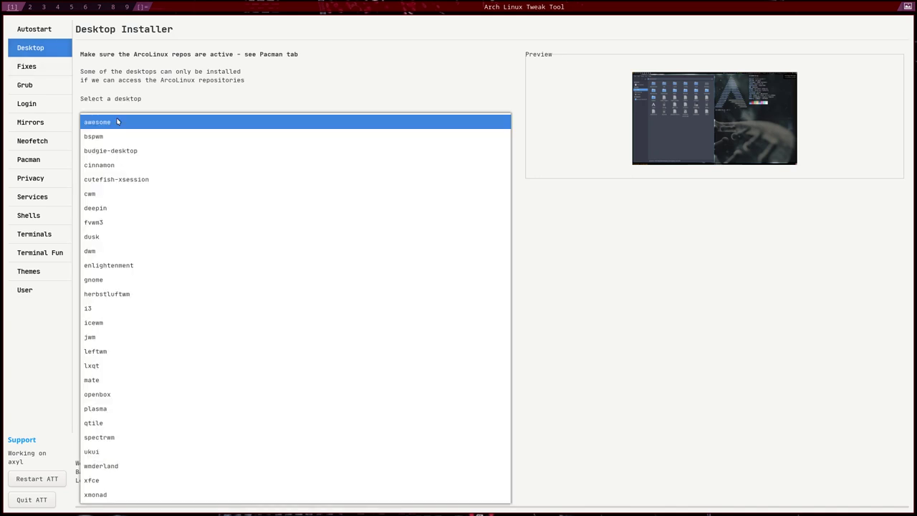
pyautogui.click(117, 121)
# Apply a dark wallpaper thumbnail as the Grub wallpaper.
pyautogui.click(42, 69)
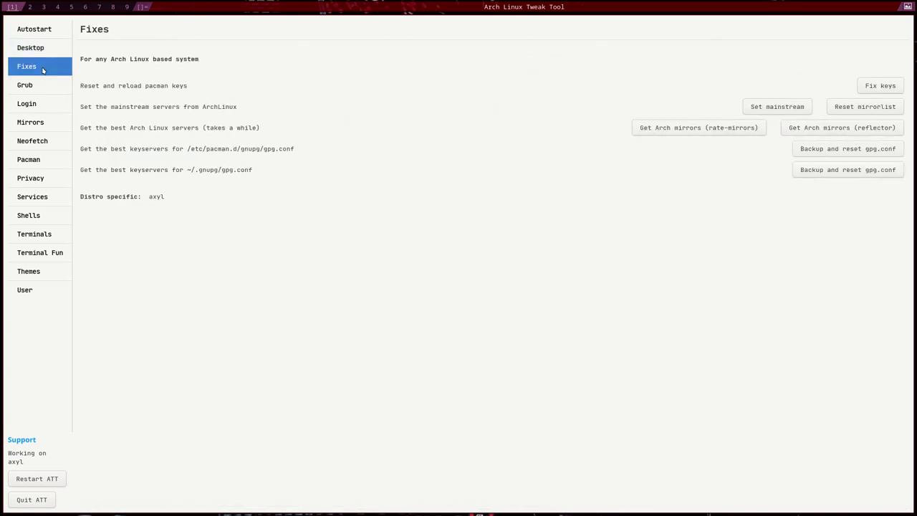
pyautogui.click(45, 87)
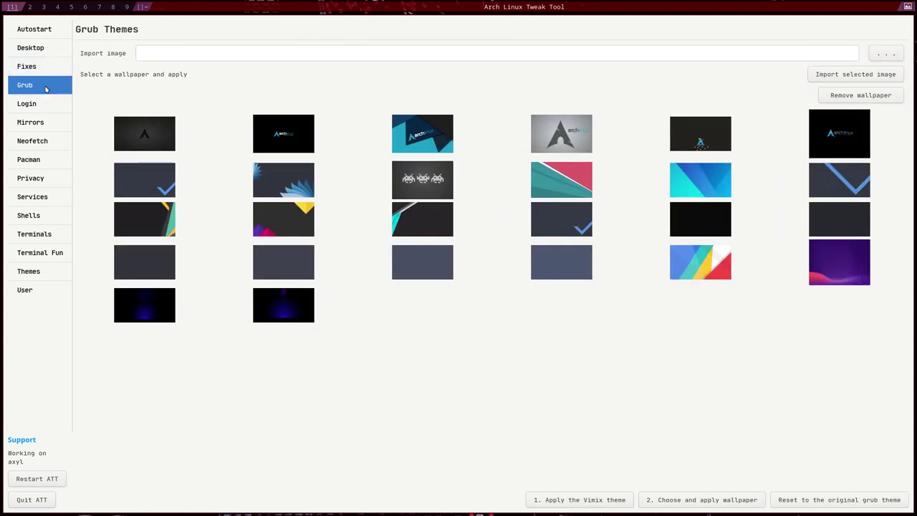
pyautogui.click(823, 222)
pyautogui.click(708, 501)
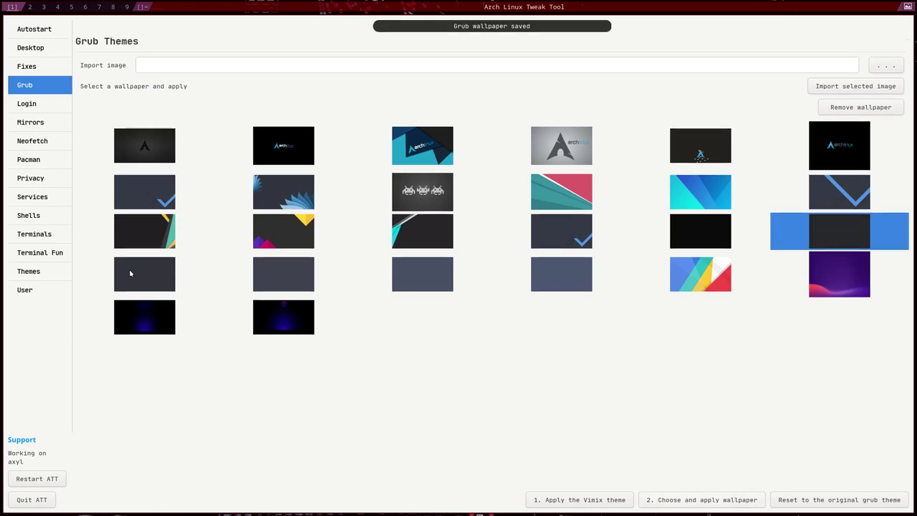
# Set and apply the SDDM theme arcolinux-fralonra, then switch to workspace 2.
pyautogui.click(37, 105)
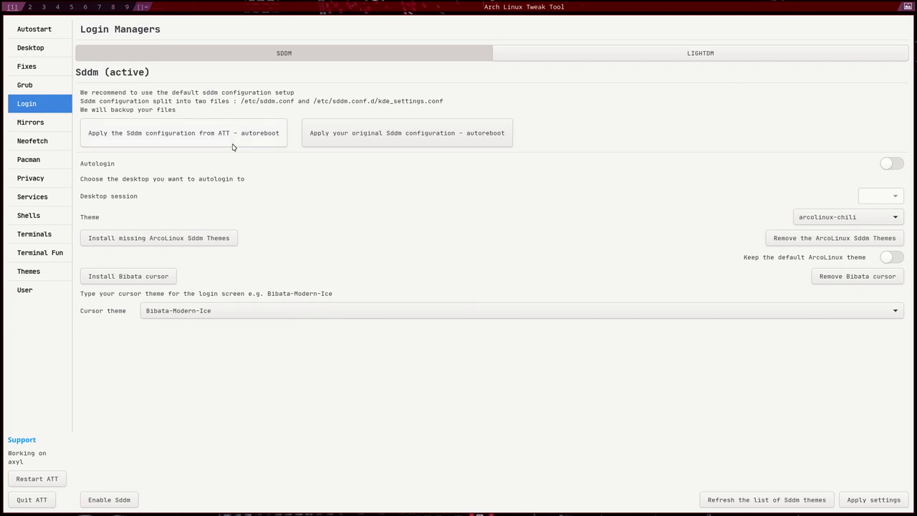
pyautogui.click(881, 217)
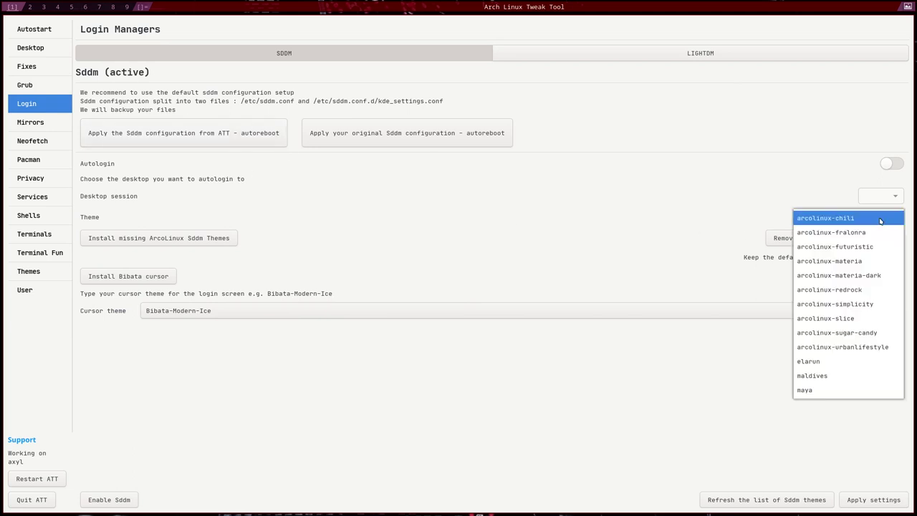
pyautogui.click(879, 232)
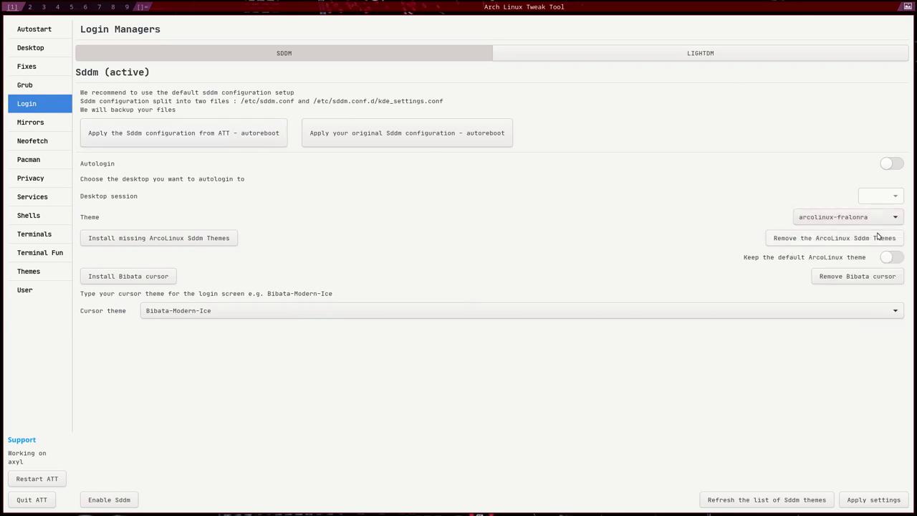
pyautogui.click(873, 500)
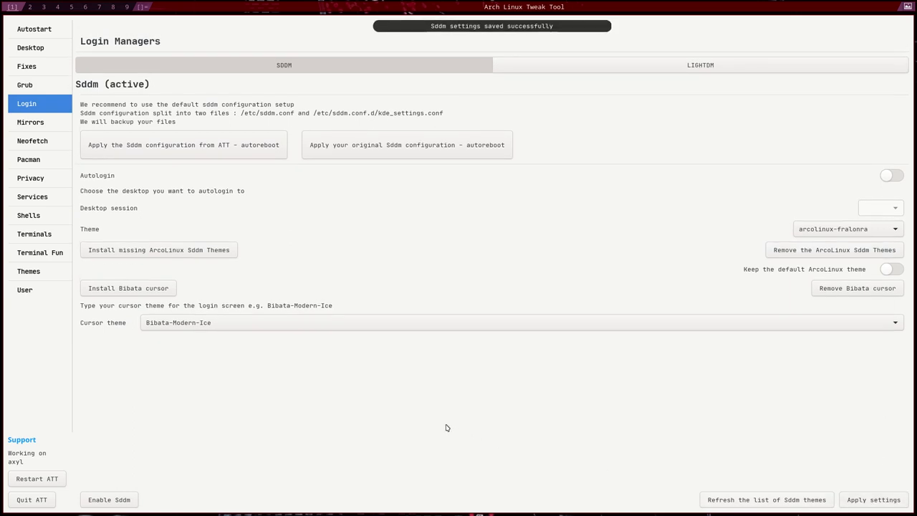
pyautogui.click(30, 7)
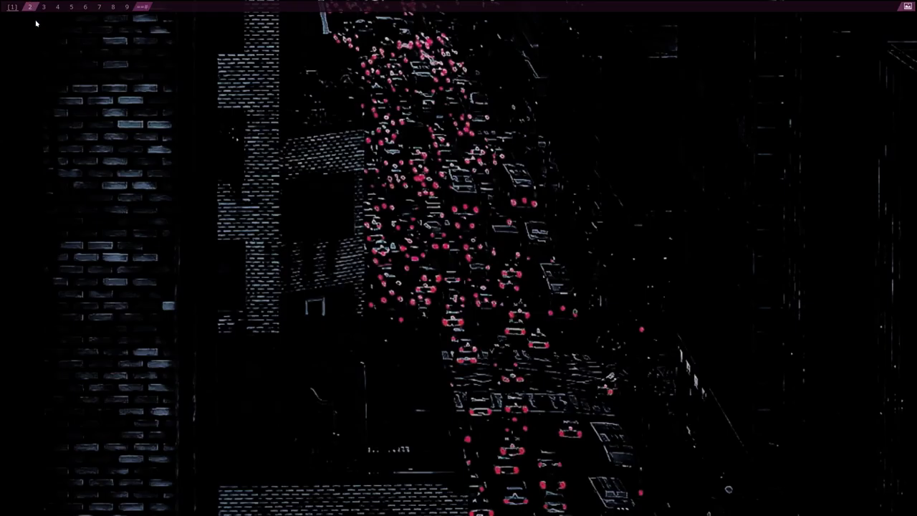
# Confirm in Sublime Text that kde_settings.conf shows arcolinux-fralonra, then log out.
pyautogui.press('super+shift+d')
pyautogui.write('subl')
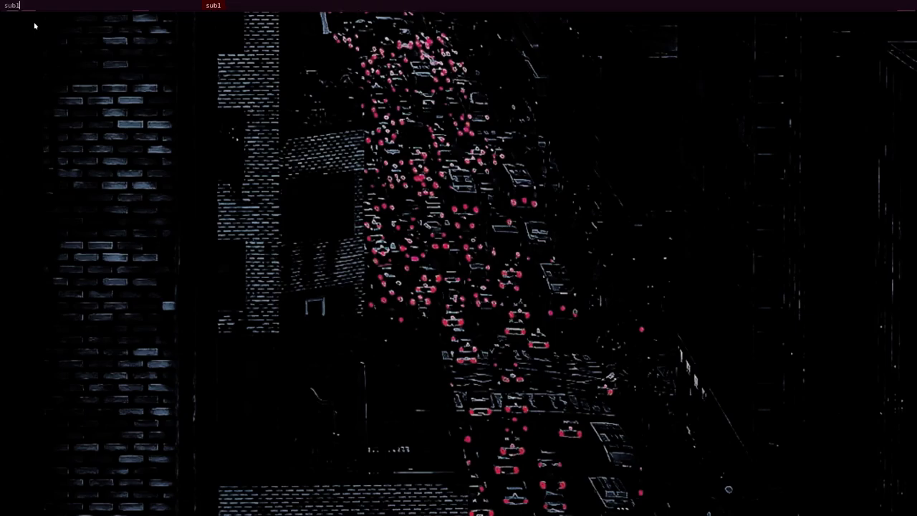
pyautogui.press('Return')
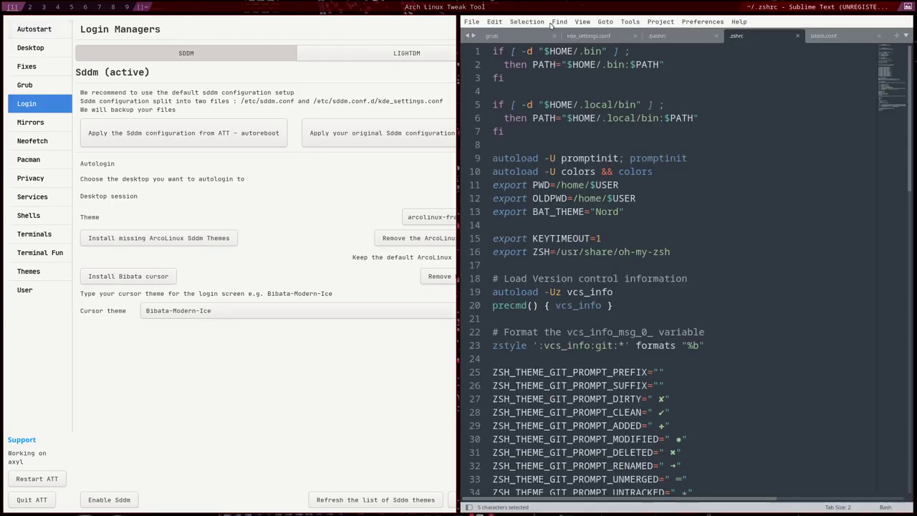
pyautogui.click(591, 37)
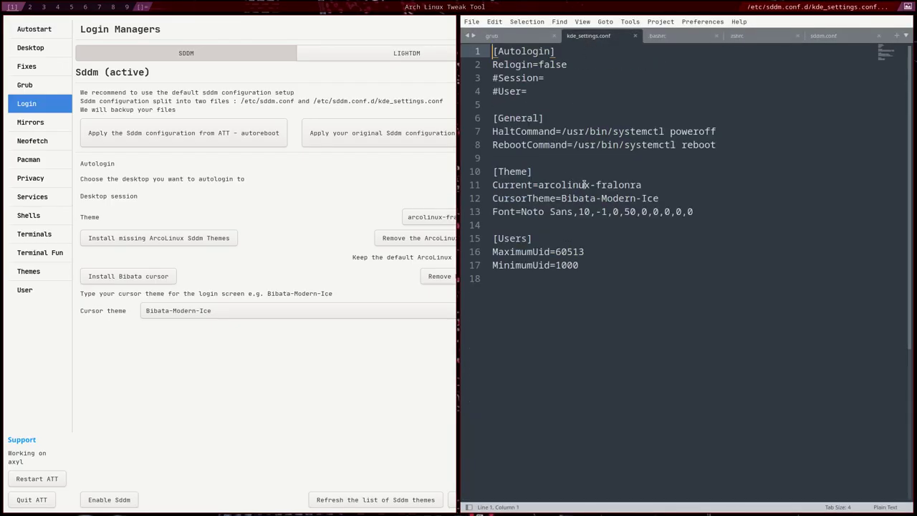
pyautogui.moveTo(590, 184); pyautogui.dragTo(642, 184)
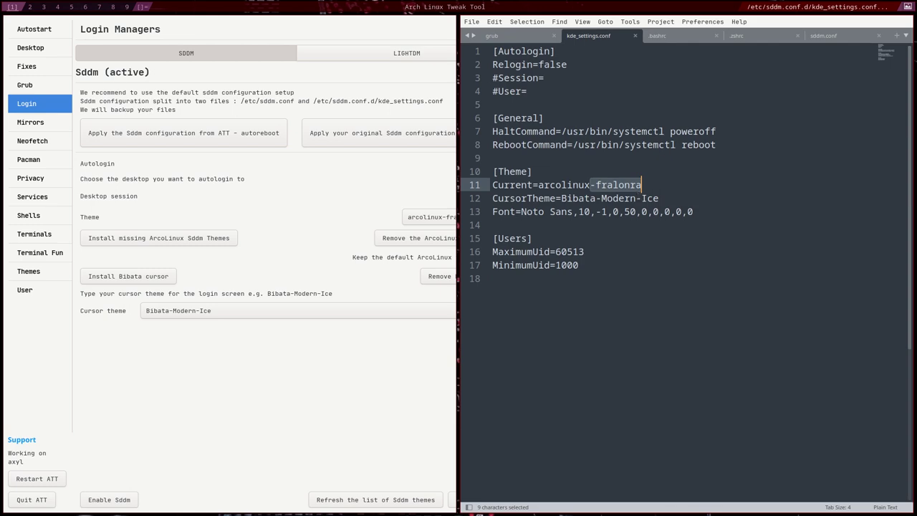
pyautogui.press('super+x')
pyautogui.click(582, 151)
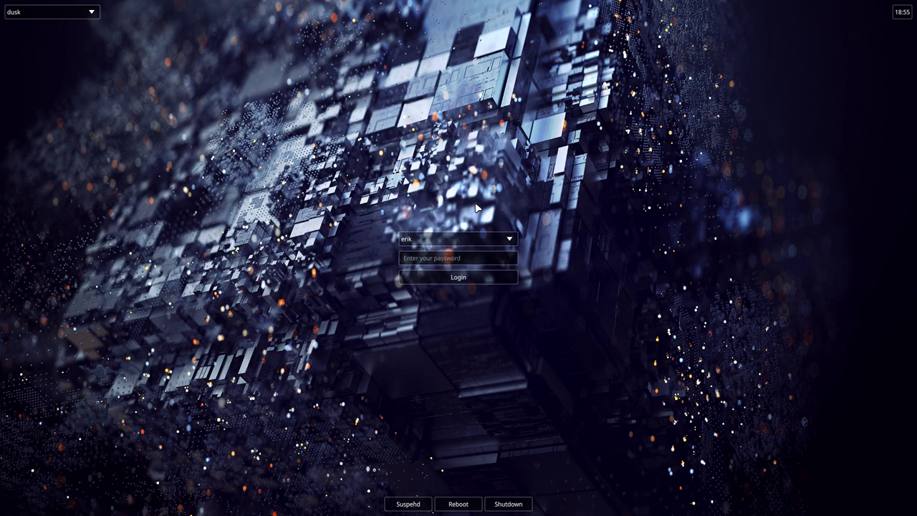
# Switch the SDDM session from i3 to awesome and log in with the account password.
pyautogui.click(92, 12)
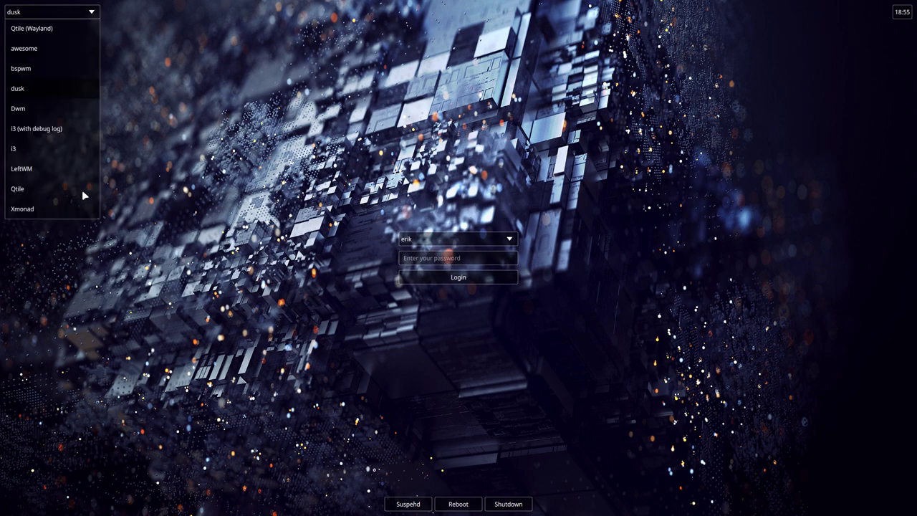
pyautogui.click(57, 150)
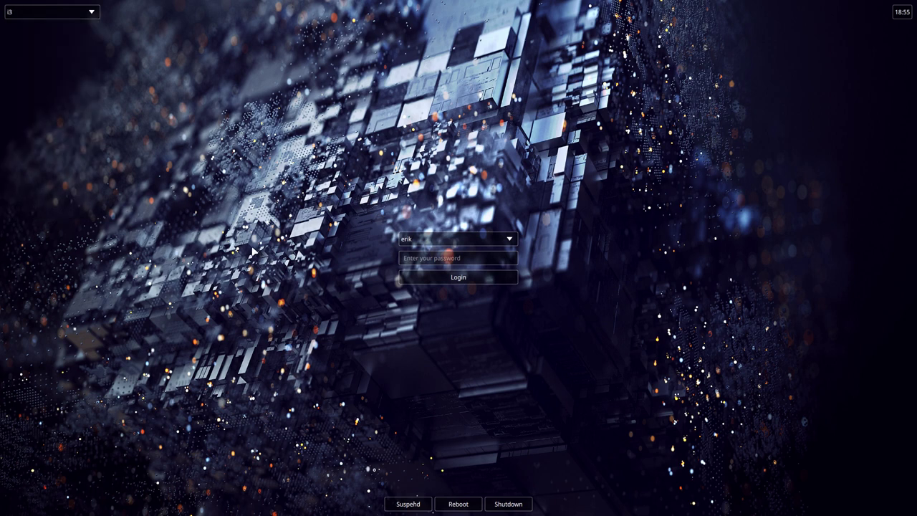
pyautogui.click(90, 13)
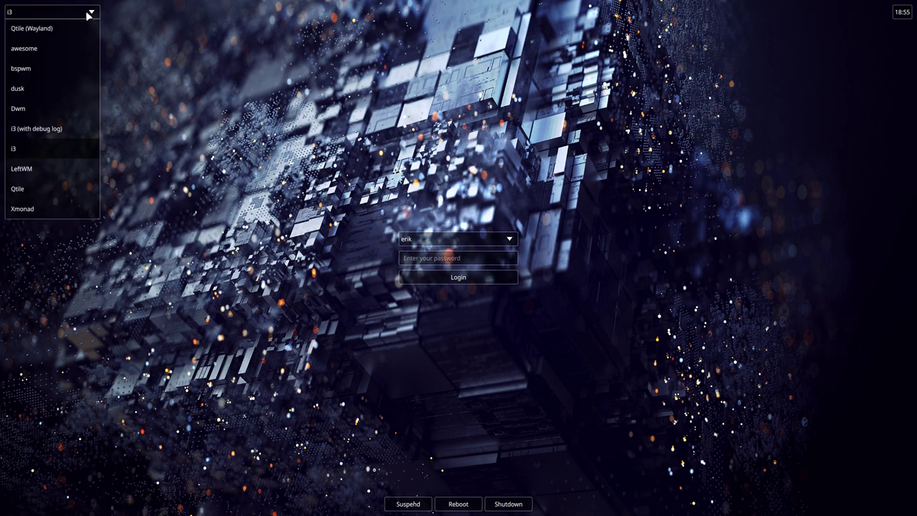
pyautogui.click(67, 49)
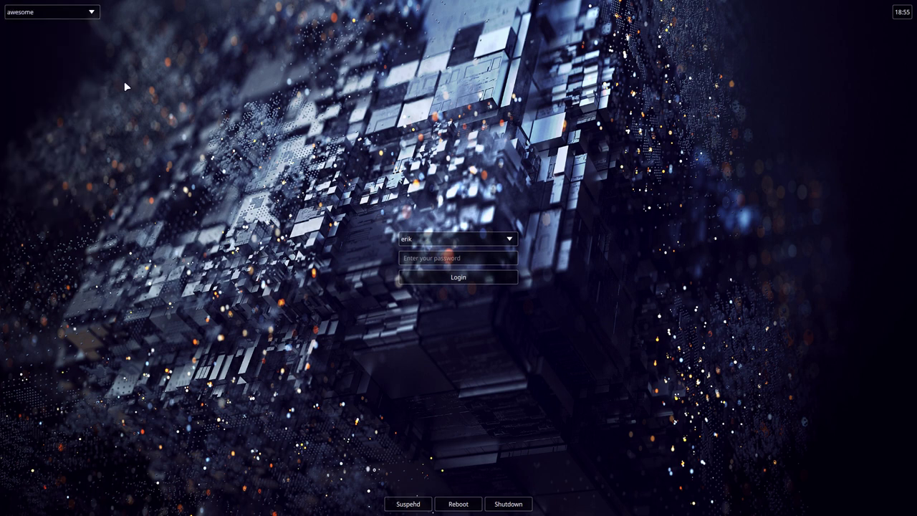
pyautogui.click(448, 257)
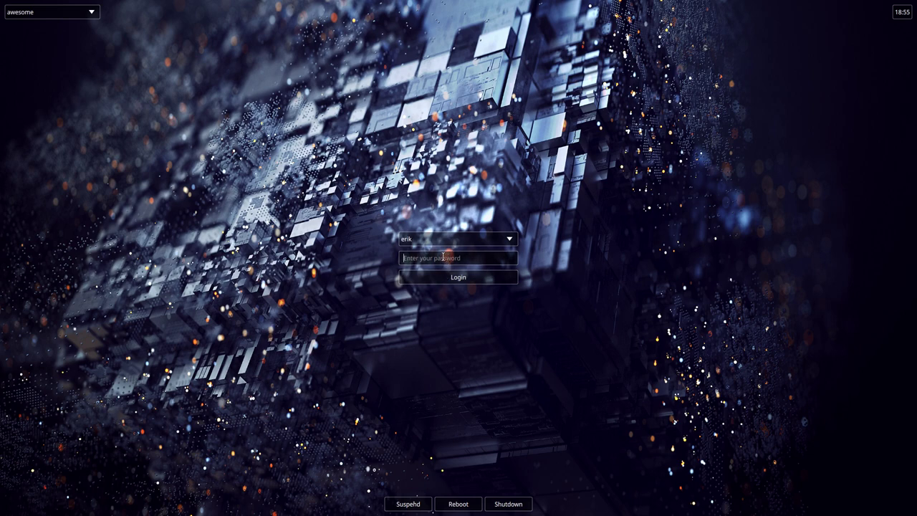
pyautogui.press('Return')
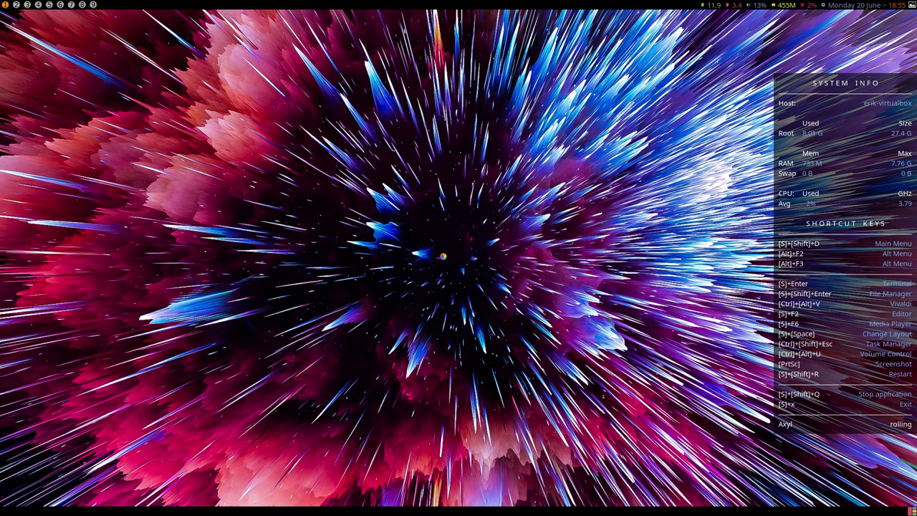
# Authenticate, remove the stale lock file, and re-authenticate to launch Arch Linux Tweak Tool.
pyautogui.write('•••')
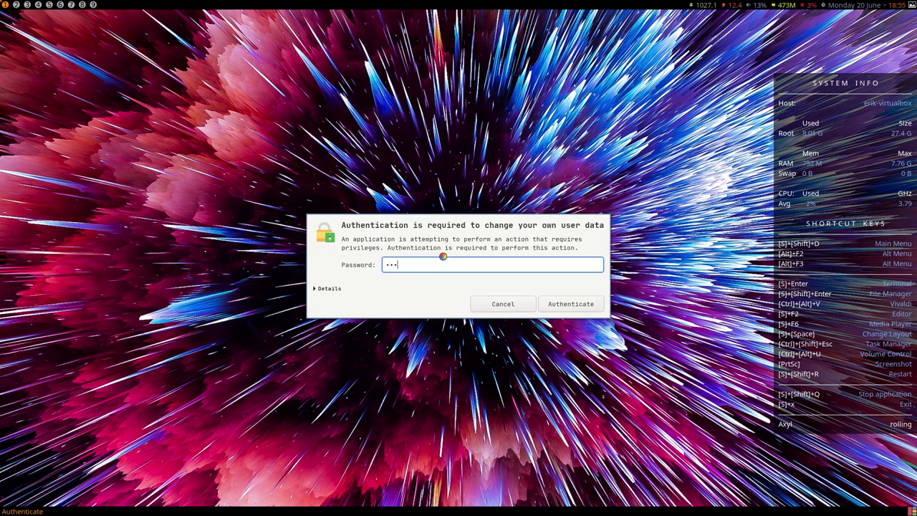
pyautogui.press('BackSpace')
pyautogui.press('BackSpace')
pyautogui.press('BackSpace')
pyautogui.write('•••••')
pyautogui.press('Return')
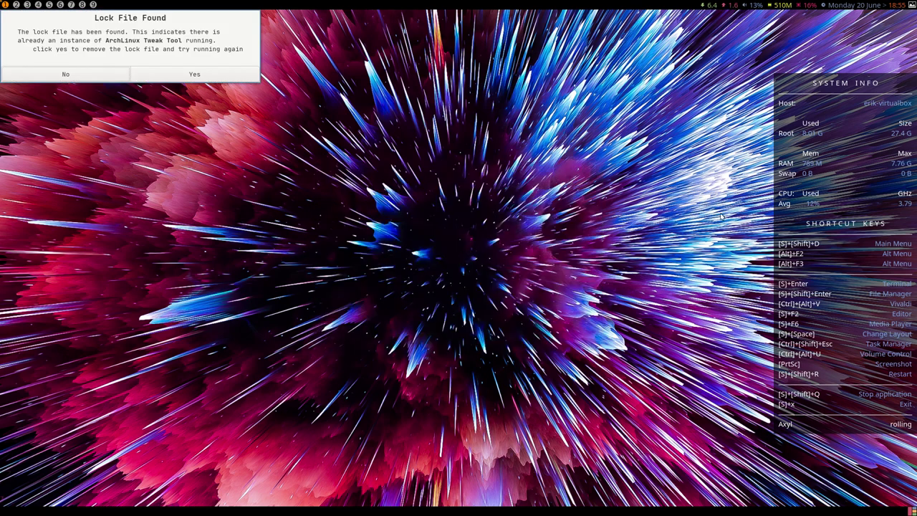
pyautogui.click(218, 74)
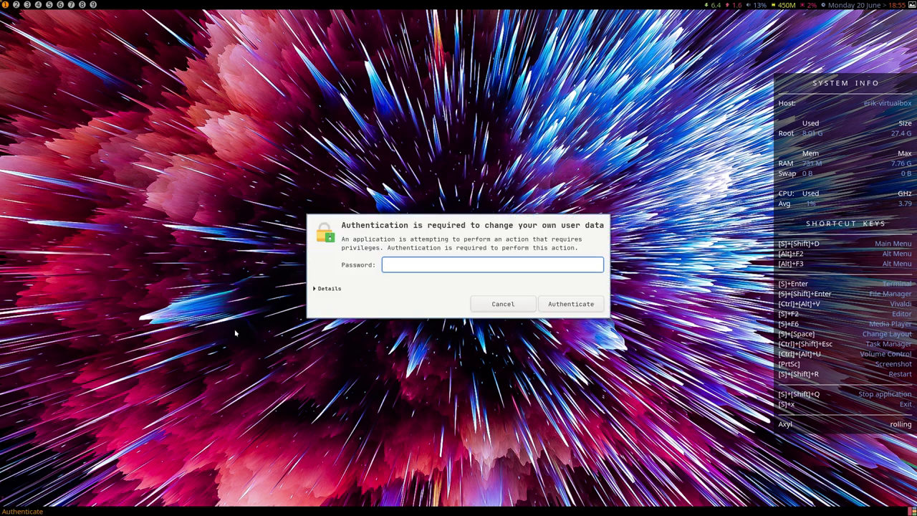
pyautogui.write('•')
pyautogui.press('Return')
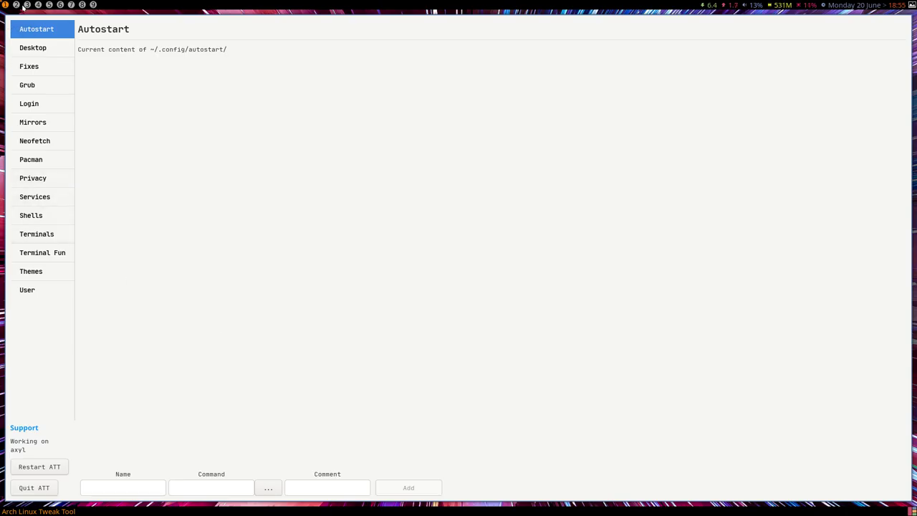
# On workspace 2, open Thunar and navigate into .config/awesome.
pyautogui.click(16, 6)
pyautogui.press('super+shift+Return')
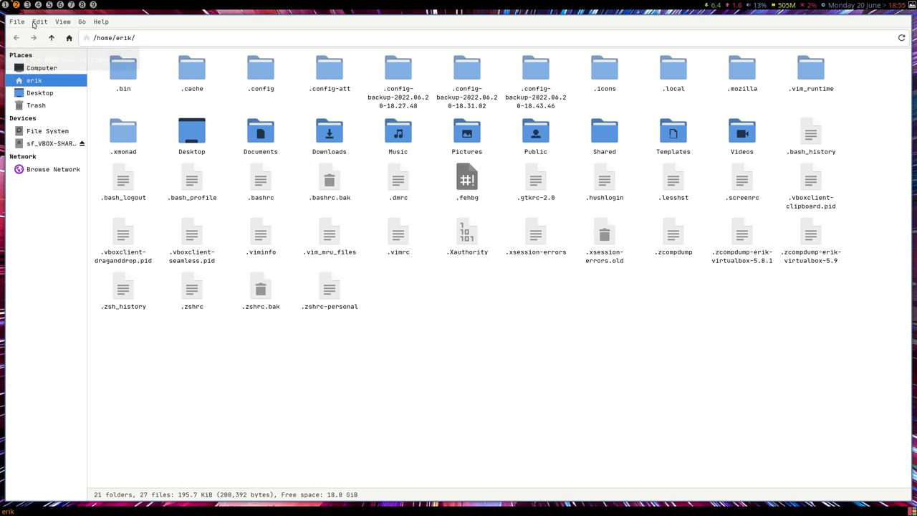
pyautogui.doubleClick(270, 74)
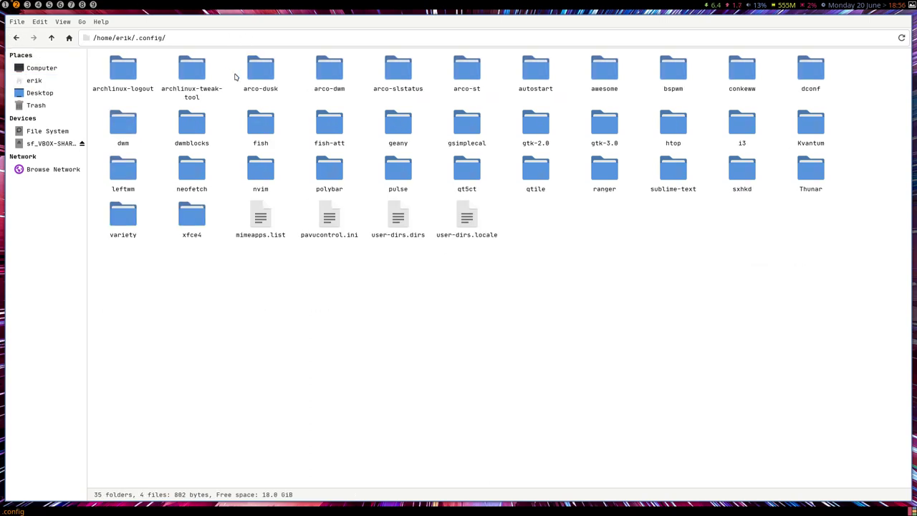
pyautogui.doubleClick(603, 71)
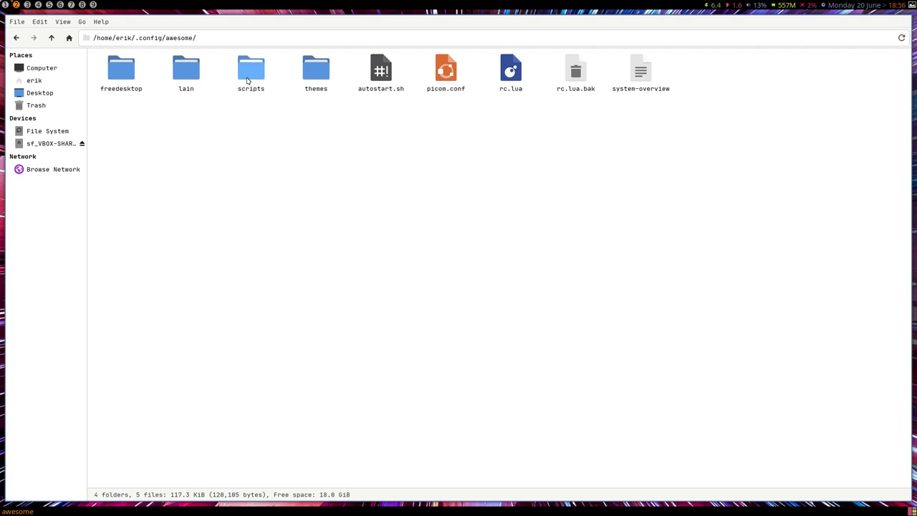
# Inspect themes, rc.lua and the scripts folder's contents, then return to the awesome folder.
pyautogui.click(313, 74)
pyautogui.click(510, 72)
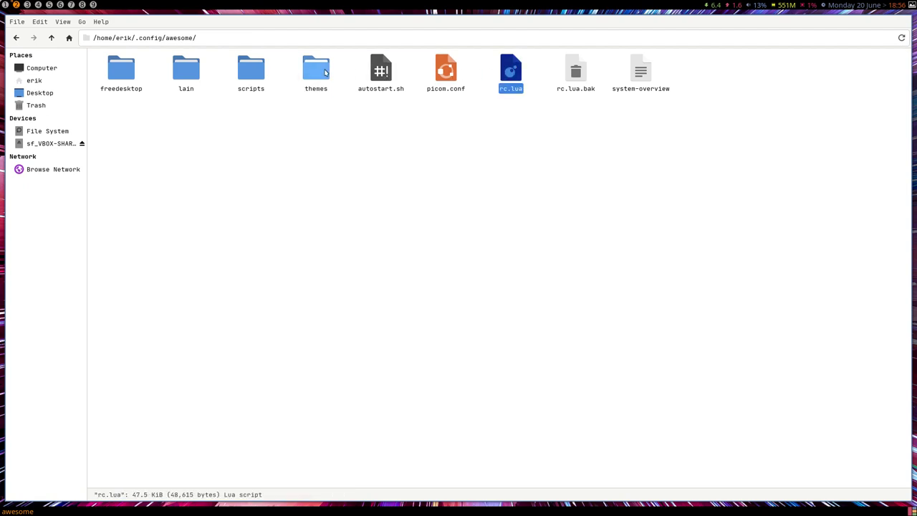
pyautogui.click(263, 73)
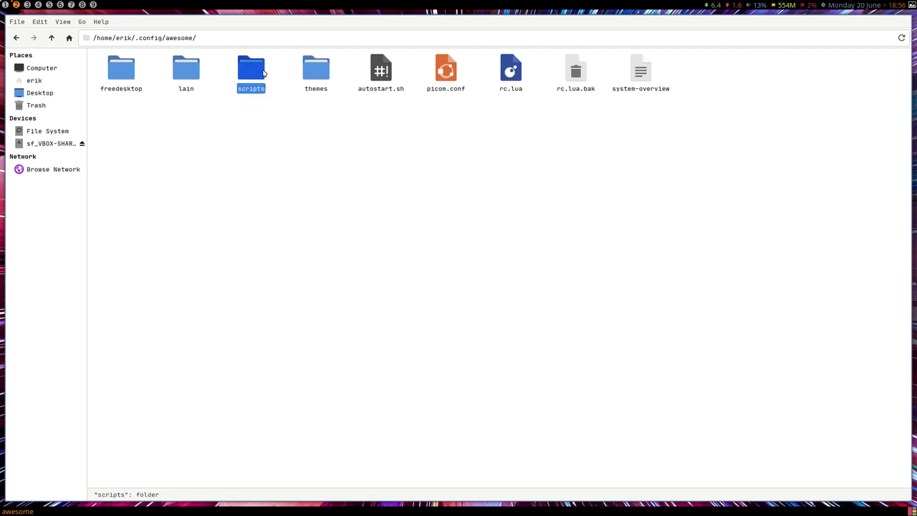
pyautogui.doubleClick(264, 73)
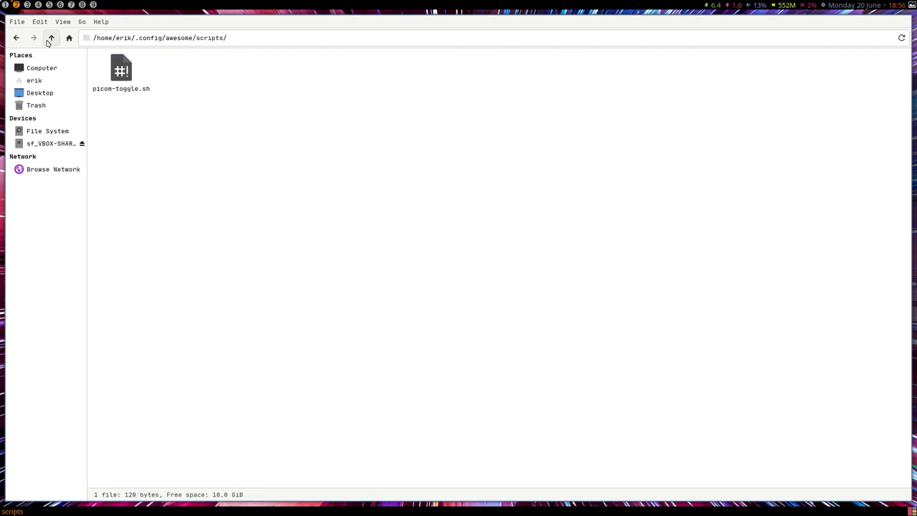
pyautogui.click(51, 38)
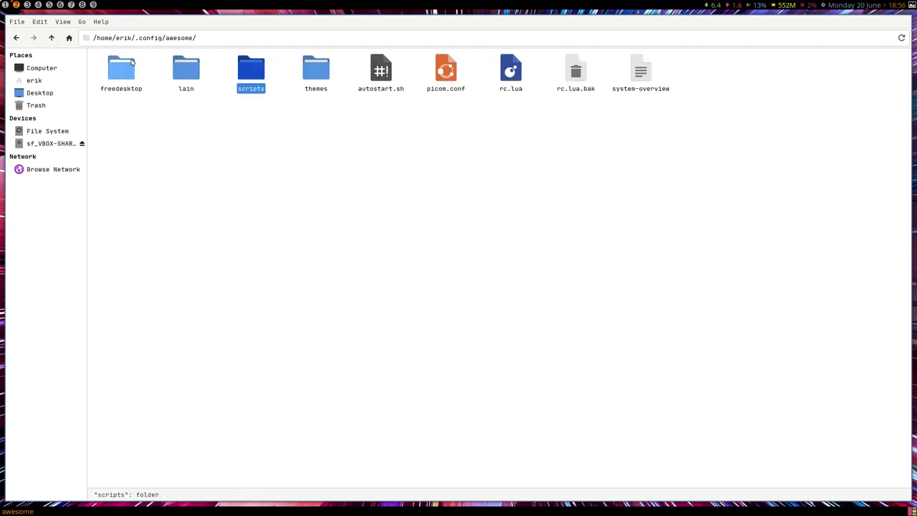
pyautogui.click(313, 68)
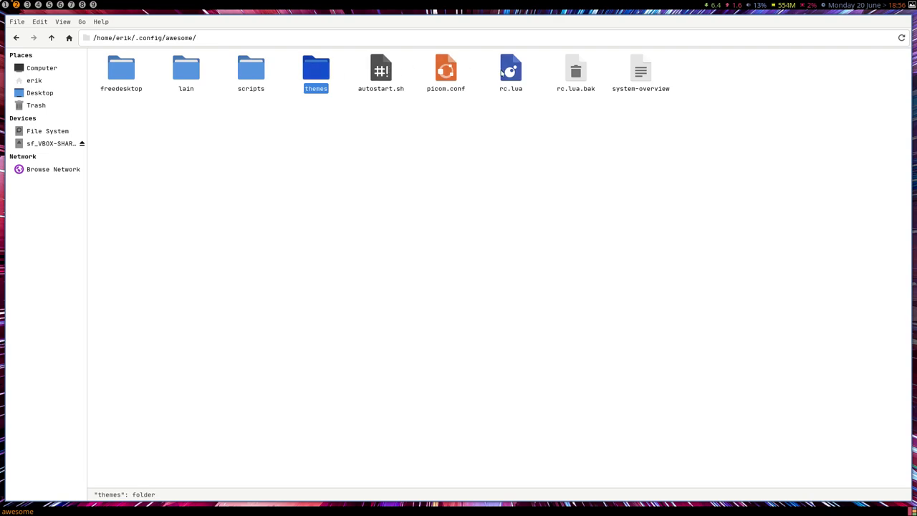
pyautogui.click(510, 72)
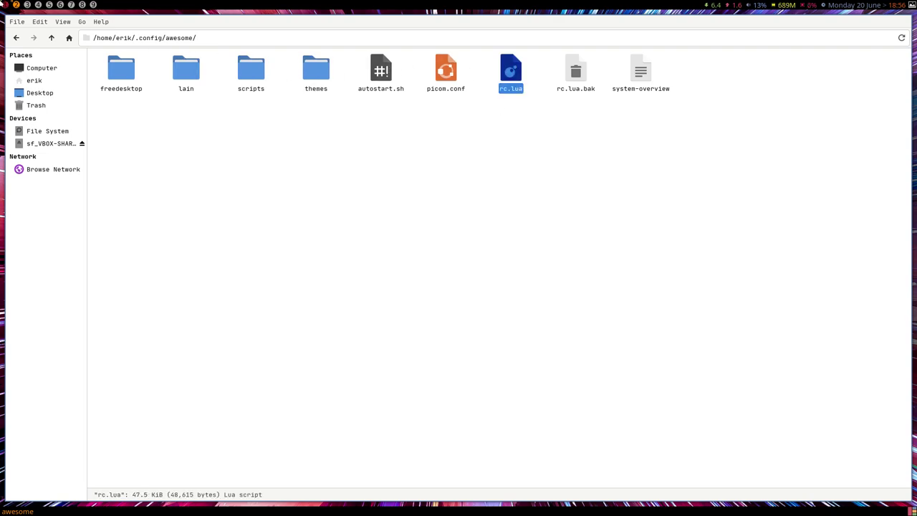
pyautogui.click(4, 5)
# Search rc.lua for 'conky' to reach the conky-toggle binding at line 352, then go fullscreen.
pyautogui.scroll(-15, 215, 265)
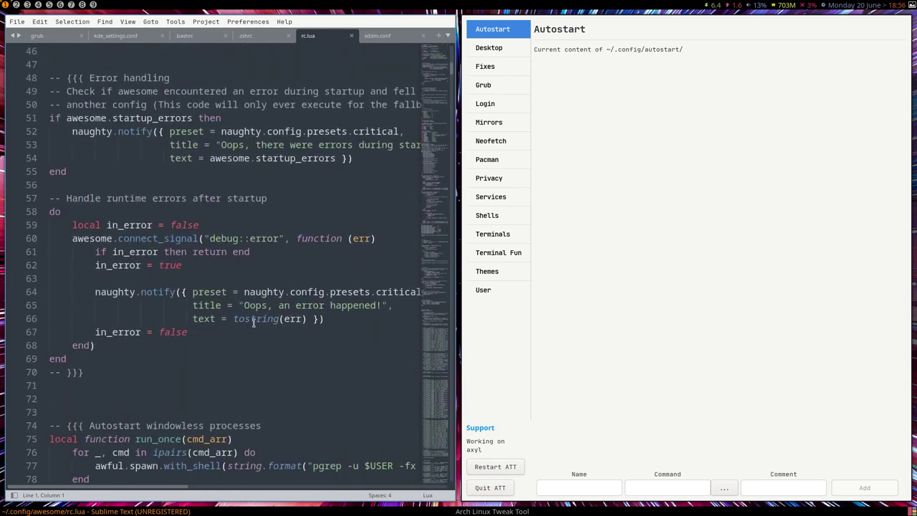
pyautogui.hotkey('ctrl', 'f')
pyautogui.write('conky')
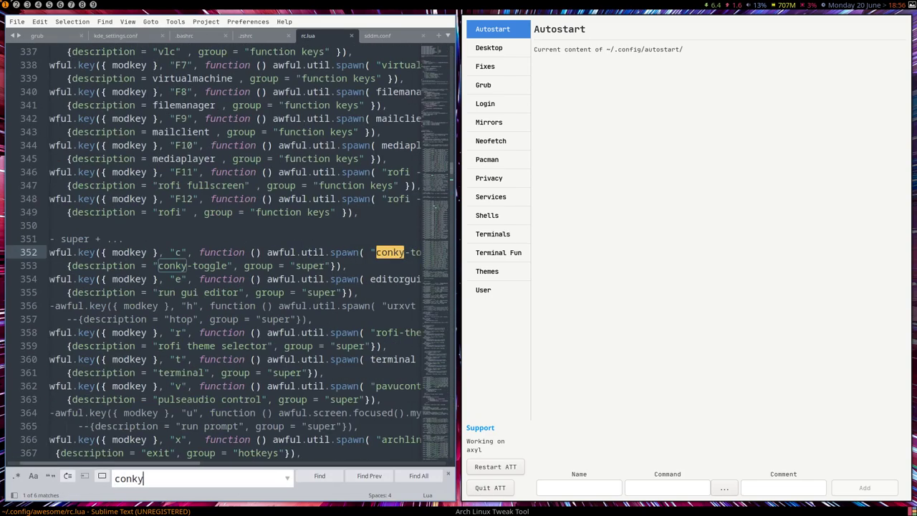
pyautogui.press('super+f')
# On workspace 3, install arcolinux-conky-collection-git with sudo pacman -S in a new terminal.
pyautogui.click(28, 4)
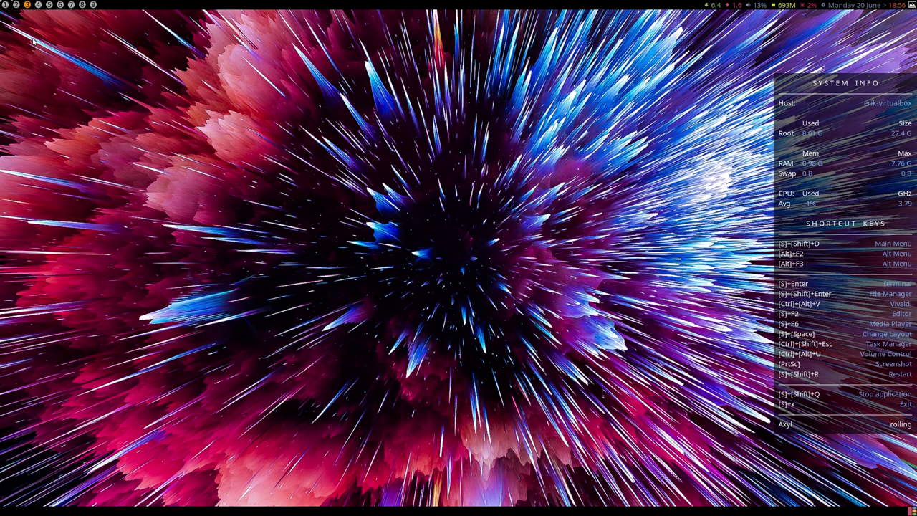
pyautogui.press('super+Return')
pyautogui.write('con')
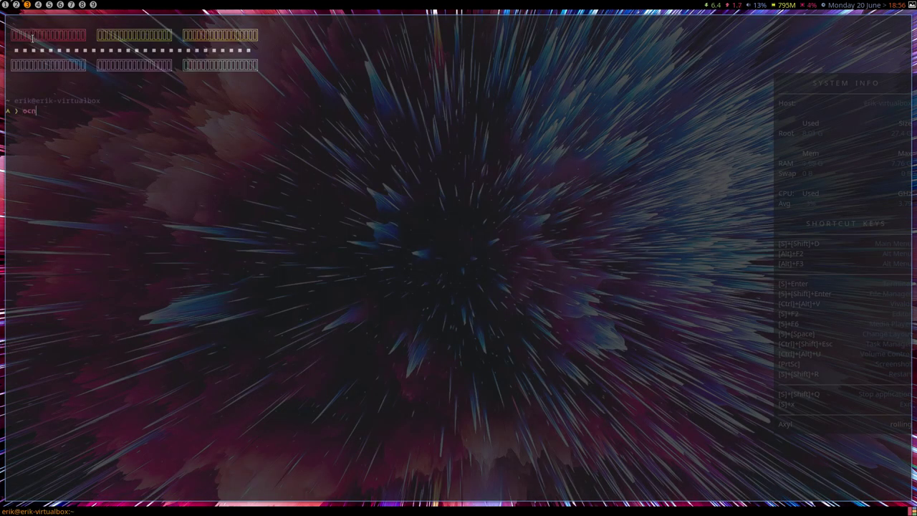
pyautogui.write('ky')
pyautogui.press('Tab')
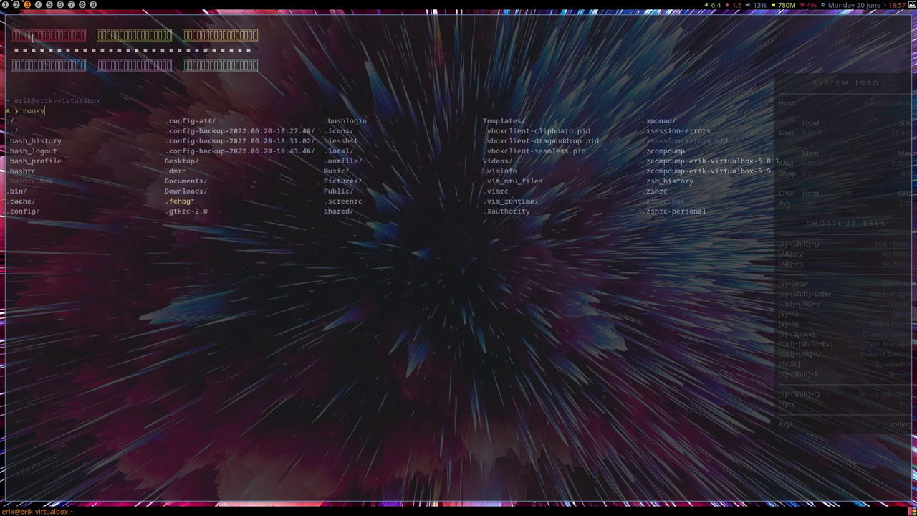
pyautogui.press('BackSpace')
pyautogui.press('BackSpace')
pyautogui.press('BackSpace')
pyautogui.press('BackSpace')
pyautogui.press('BackSpace')
pyautogui.write('sudo')
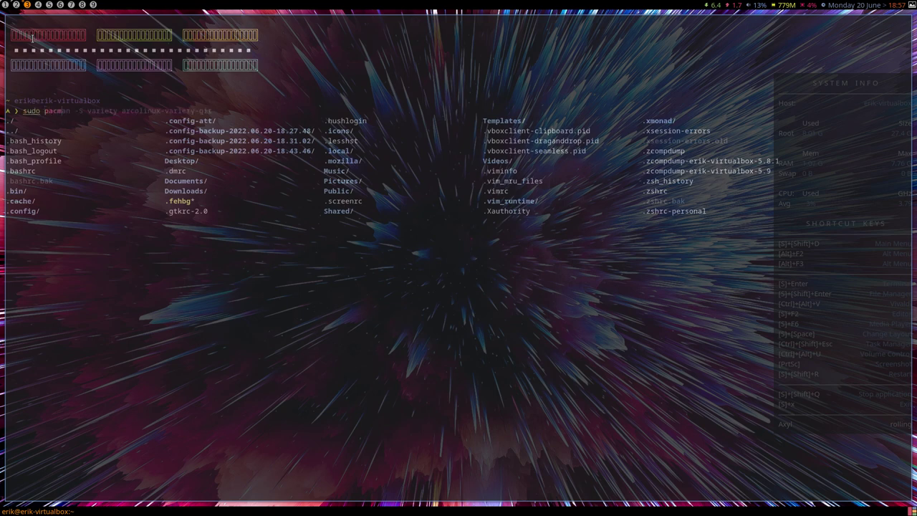
pyautogui.write(' pacman -S arcolinux-conky-collection-')
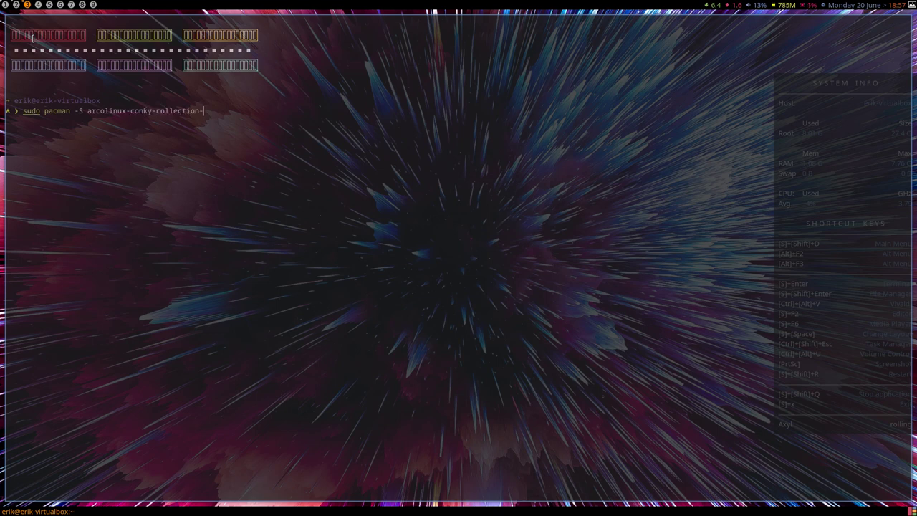
pyautogui.write('git')
pyautogui.press('Return')
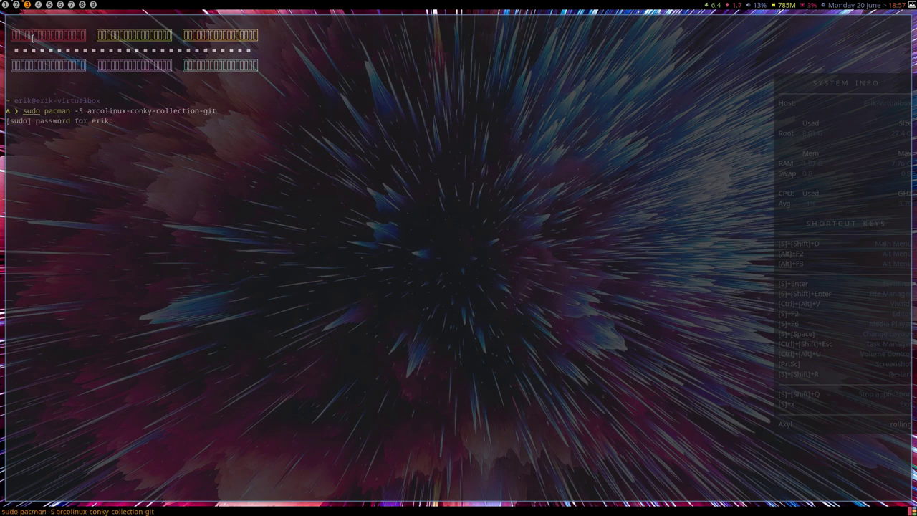
pyautogui.press('Return')
pyautogui.press('Return')
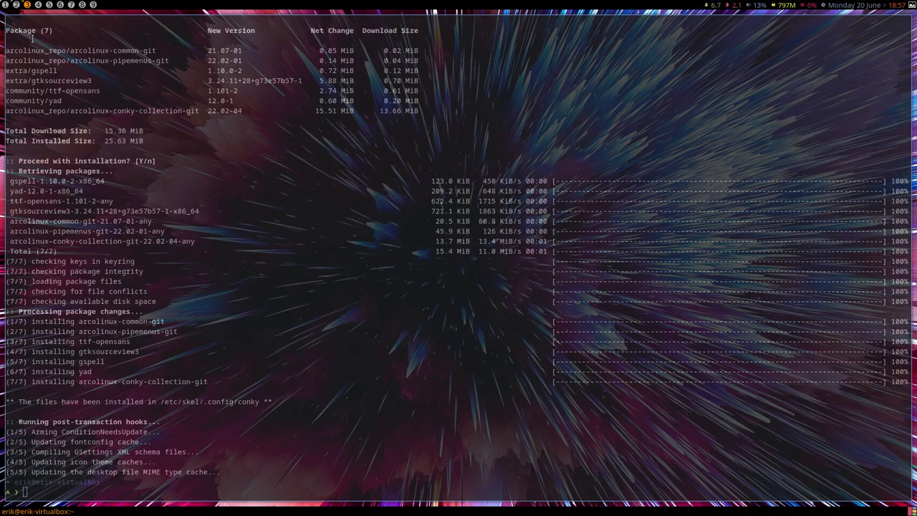
# Launch Conky Manager with super+c, cancel both session dialogs, and close the terminal.
pyautogui.press('super+c')
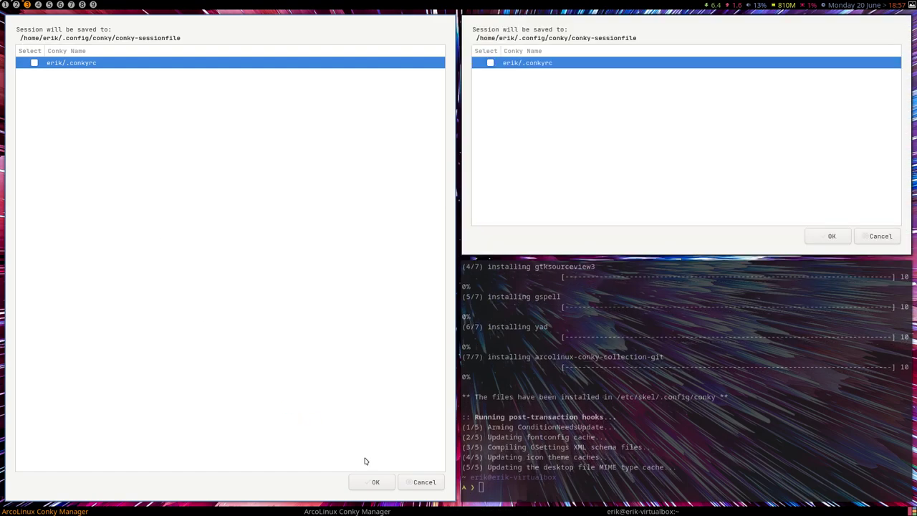
pyautogui.click(890, 236)
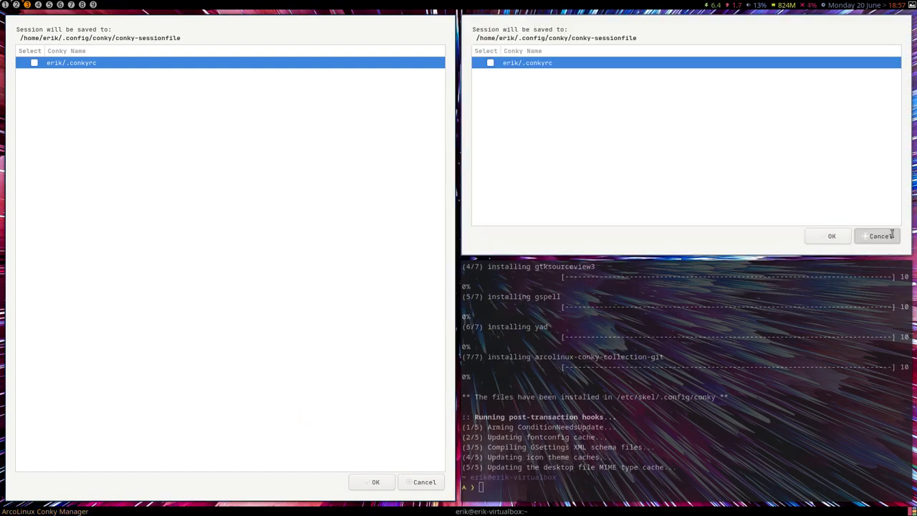
pyautogui.click(436, 482)
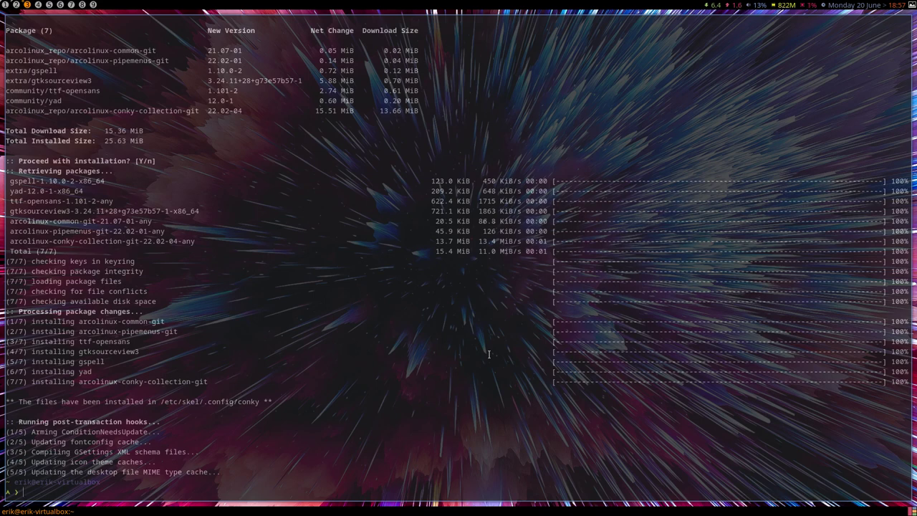
pyautogui.press('super+q')
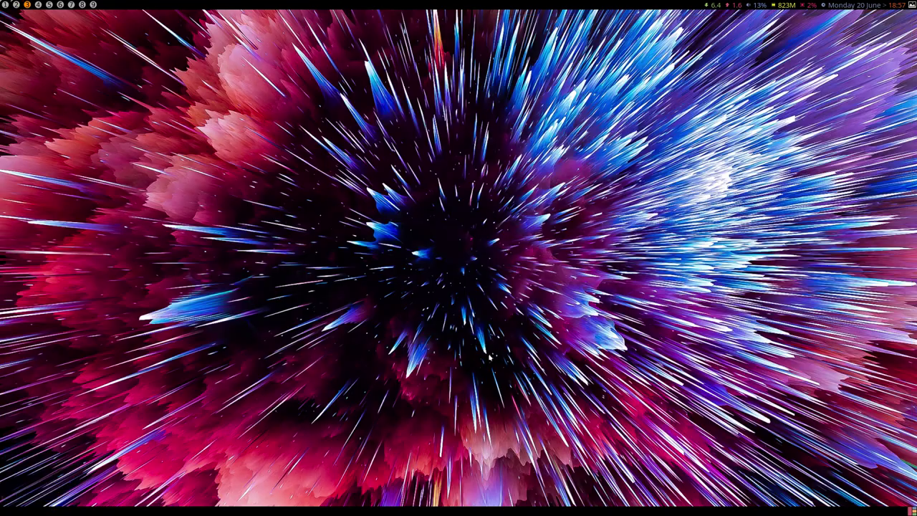
# Browse the Tweak Tool's Desktop installer, Fixes and LightDM login pages, closing the editor.
pyautogui.click(16, 4)
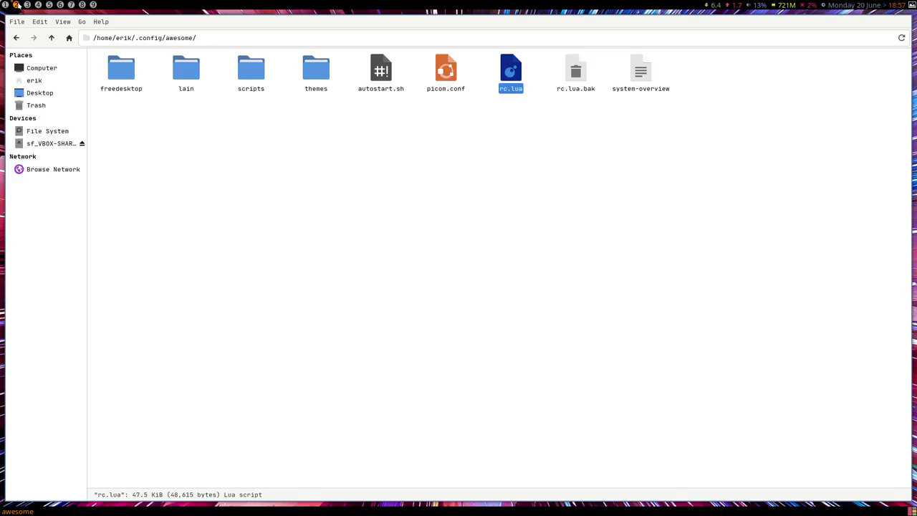
pyautogui.click(5, 4)
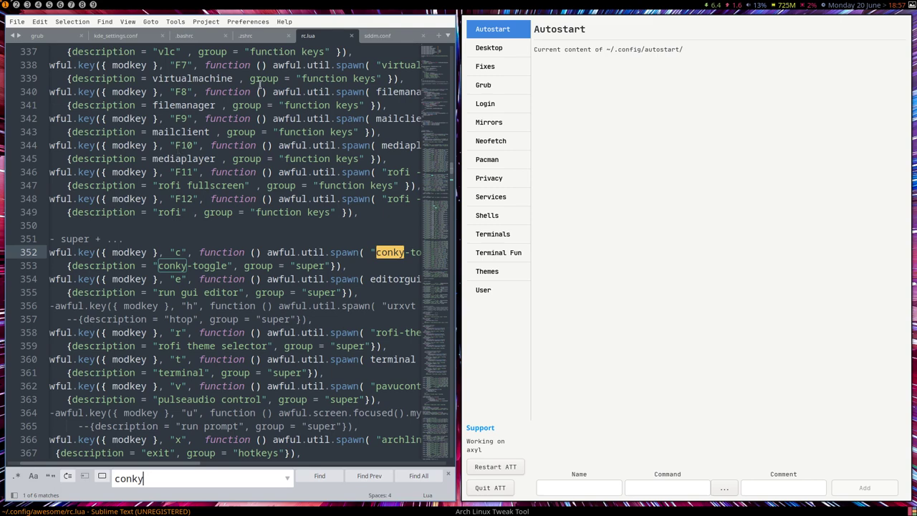
pyautogui.click(516, 48)
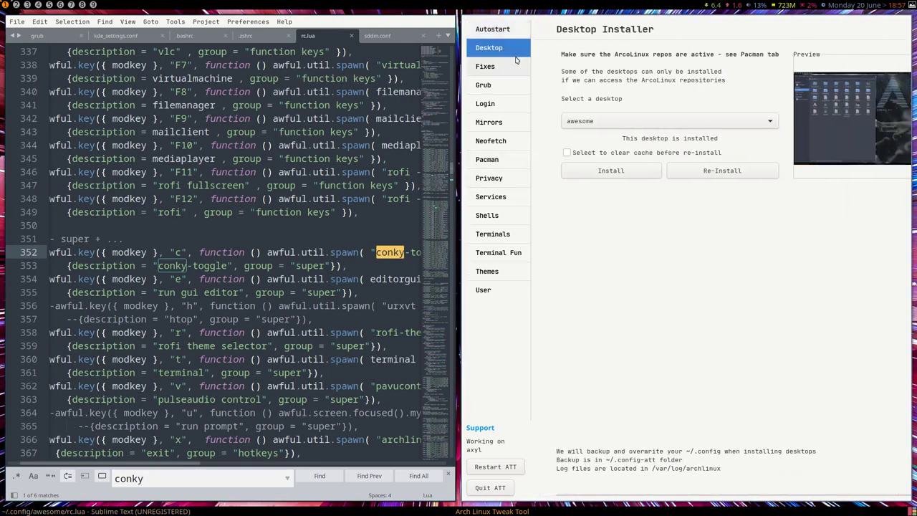
pyautogui.click(513, 66)
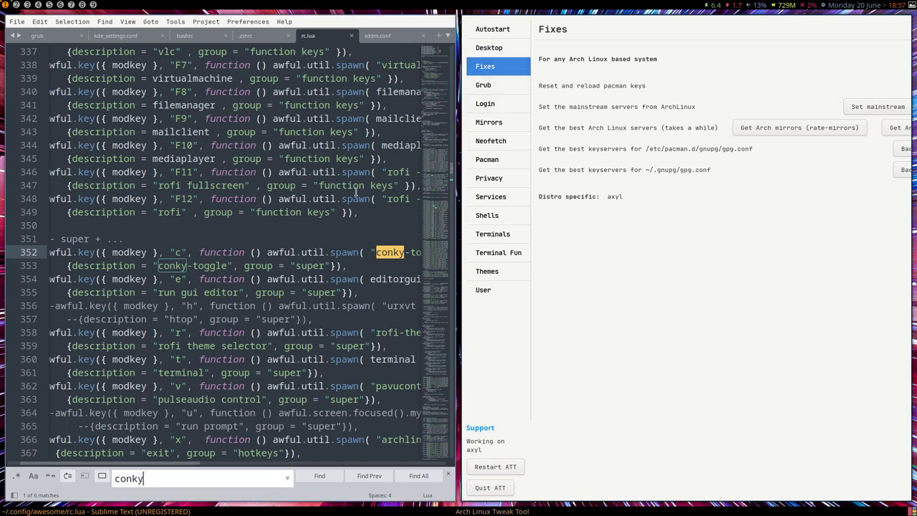
pyautogui.press('super+q')
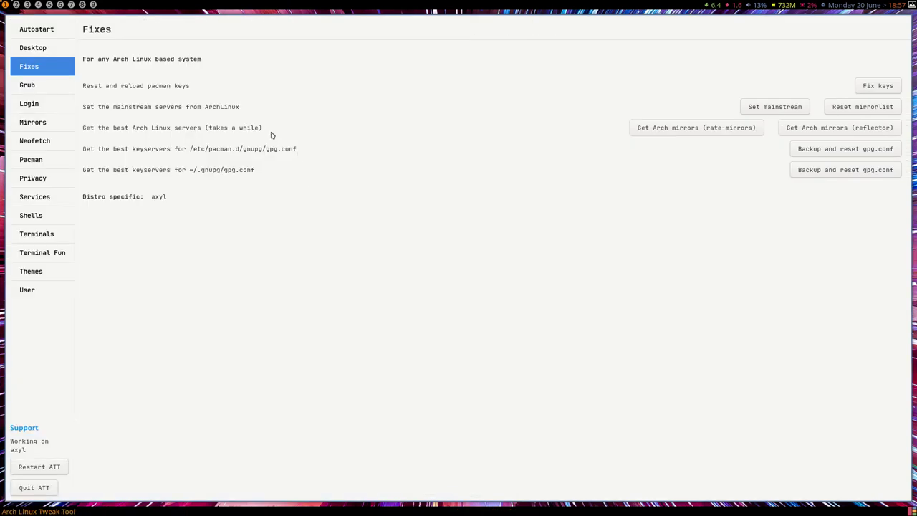
pyautogui.click(39, 105)
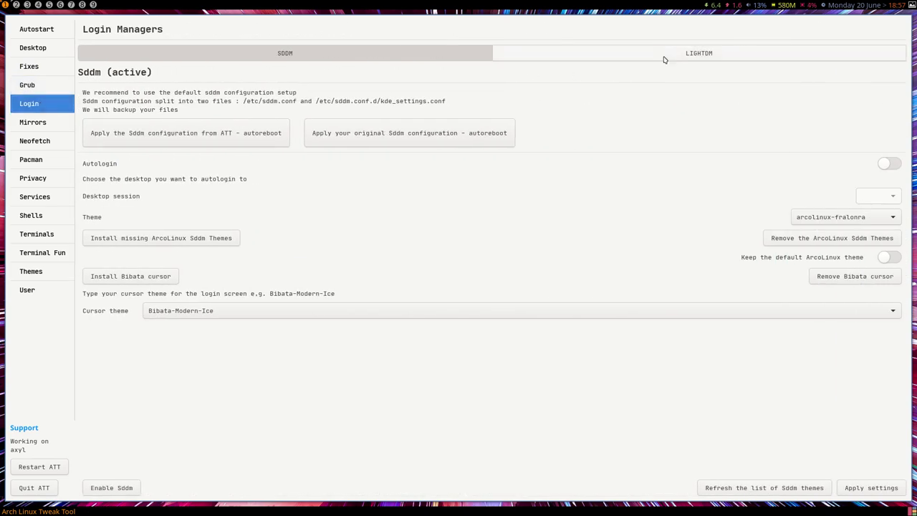
pyautogui.click(665, 57)
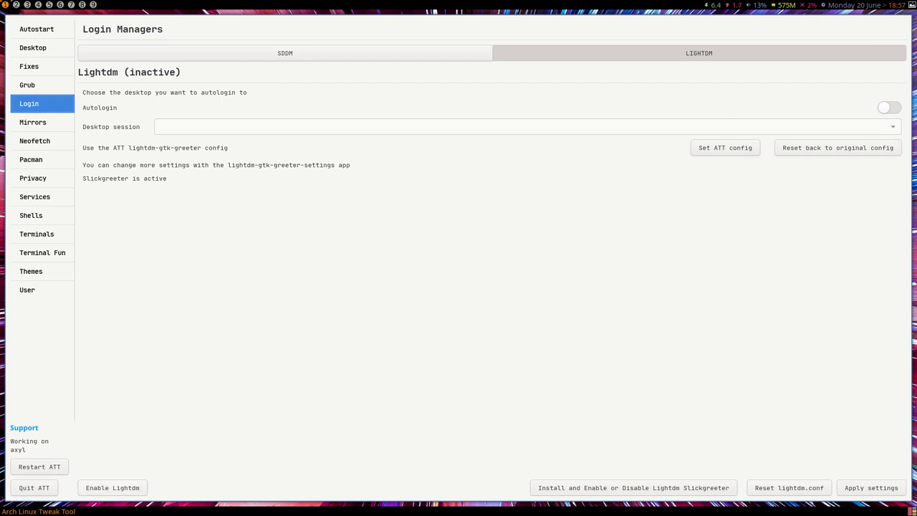
# View the Mirrors and Neofetch pages, then the Pacman Config Editor's repository list.
pyautogui.click(44, 125)
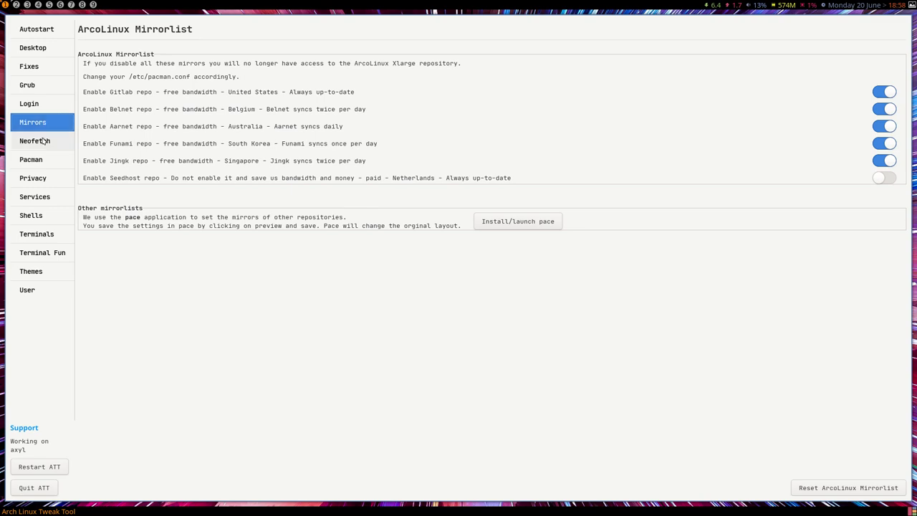
pyautogui.click(43, 141)
pyautogui.click(45, 160)
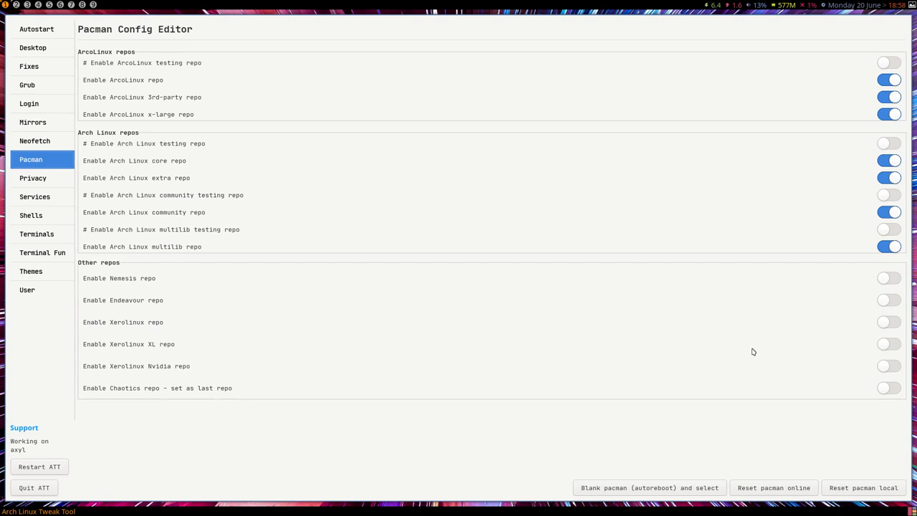
pyautogui.click(27, 5)
# In a new terminal, run sudo pacman -S arcolinux-pamac-all.
pyautogui.press('super+Return')
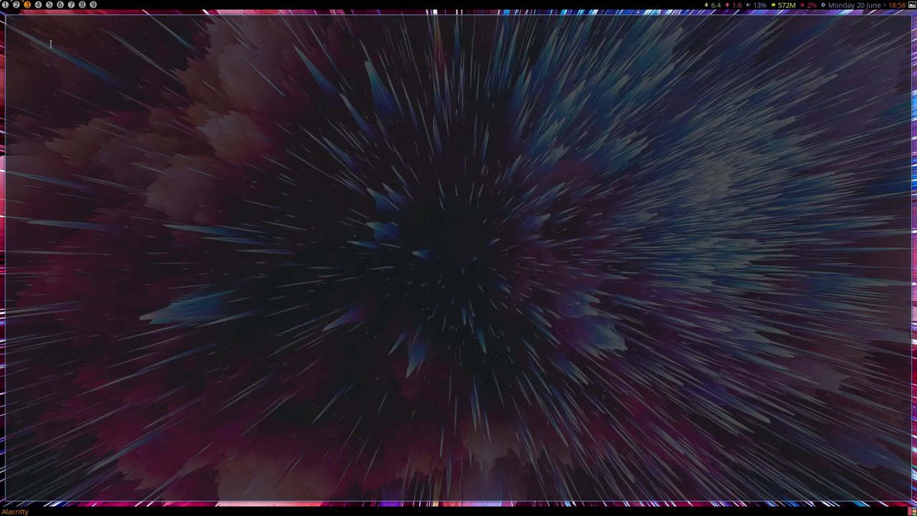
pyautogui.write('sudo')
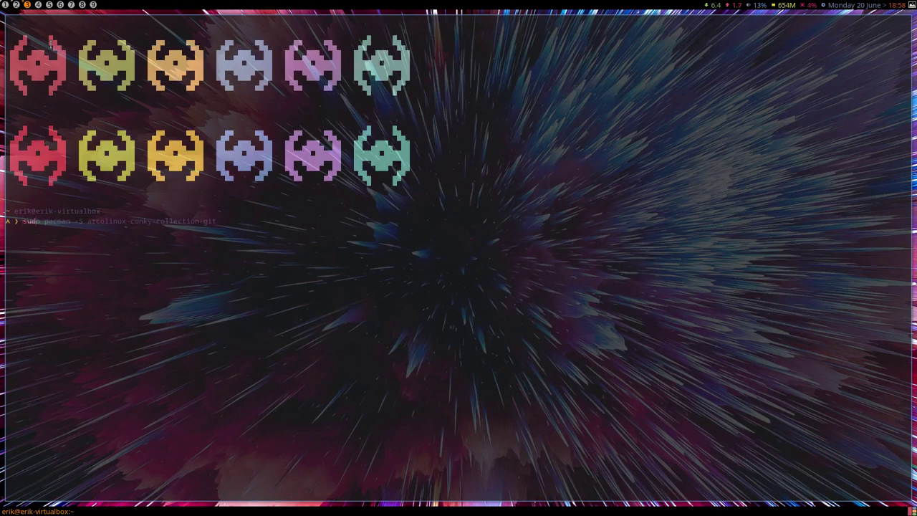
pyautogui.write(' pacman -S pamac')
pyautogui.click(891, 3)
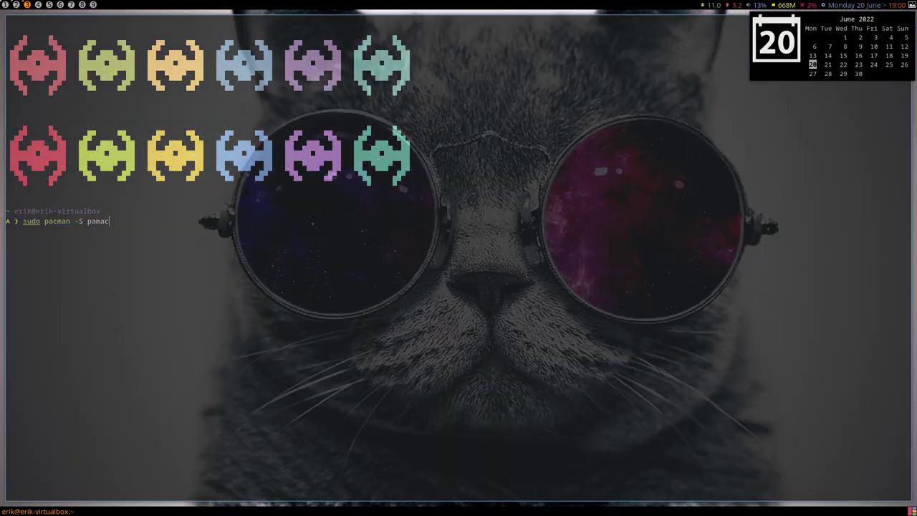
pyautogui.click(397, 198)
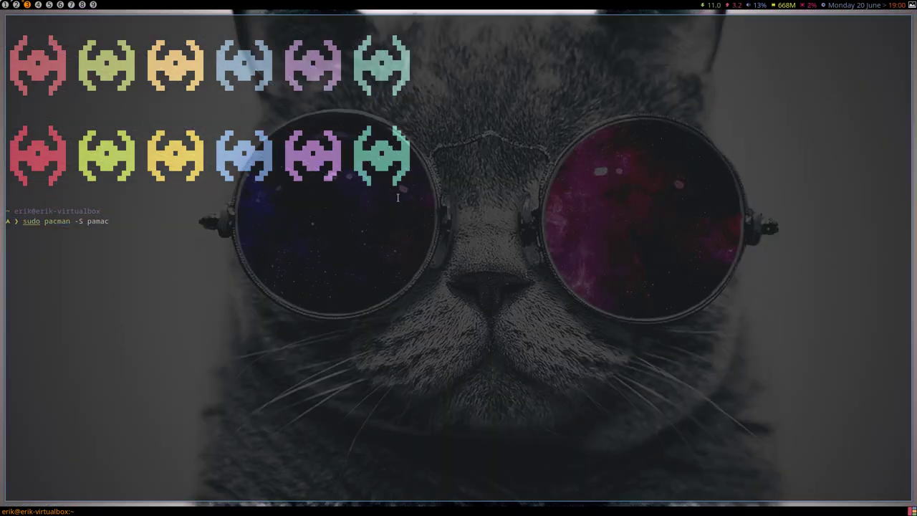
pyautogui.press('BackSpace')
pyautogui.press('BackSpace')
pyautogui.press('BackSpace')
pyautogui.press('BackSpace')
pyautogui.press('BackSpace')
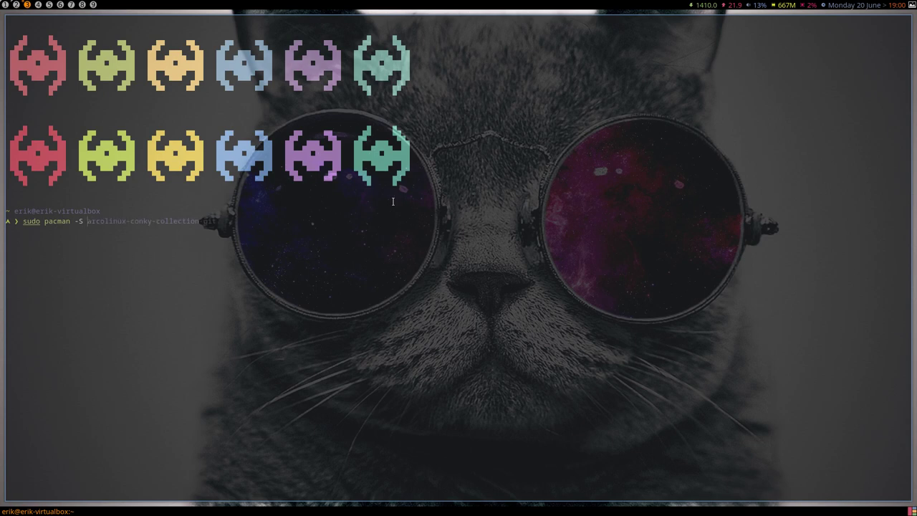
pyautogui.press('BackSpace')
pyautogui.press('BackSpace')
pyautogui.write('R pamac')
pyautogui.press('BackSpace')
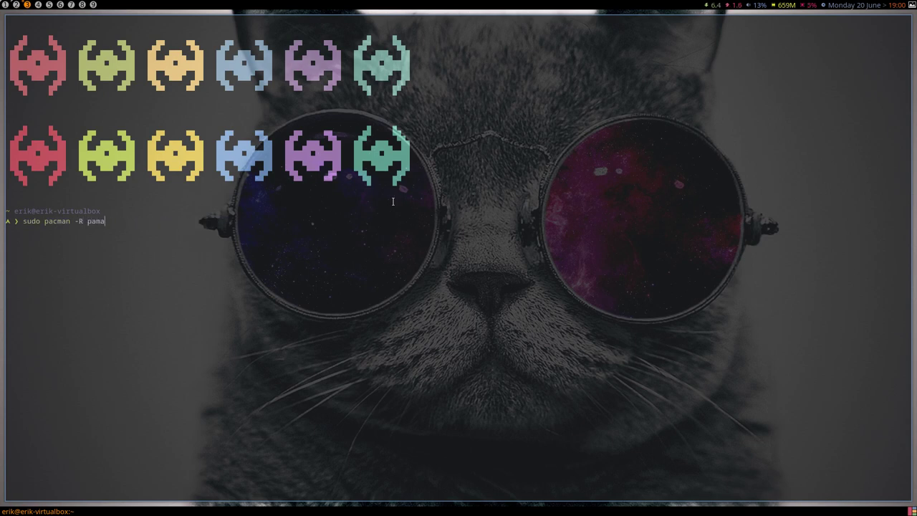
pyautogui.press('BackSpace')
pyautogui.press('BackSpace')
pyautogui.press('BackSpace')
pyautogui.press('BackSpace')
pyautogui.press('BackSpace')
pyautogui.press('BackSpace')
pyautogui.write('S arcolinux-pamac-all')
pyautogui.press('Return')
# Authenticate and accept the default provider to install the 29 packages, then open a file manager.
pyautogui.write('***')
pyautogui.press('Return')
pyautogui.press('Return')
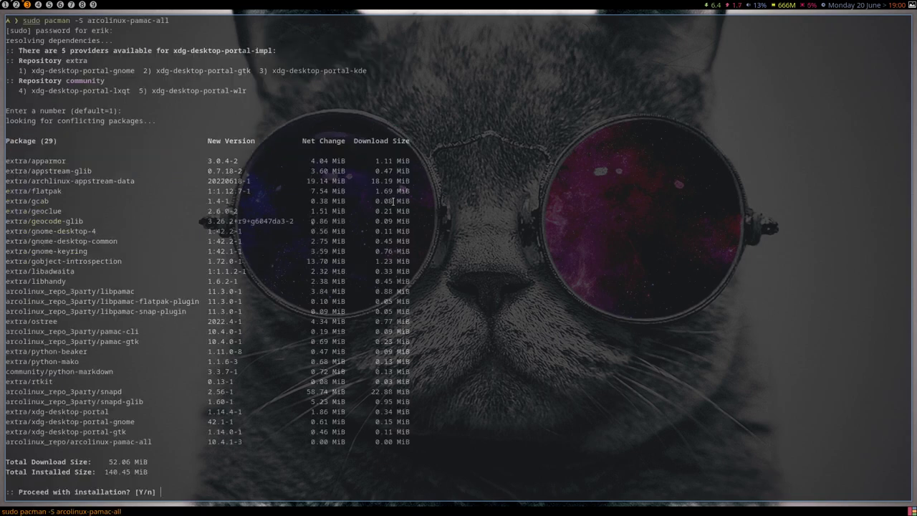
pyautogui.press('Return')
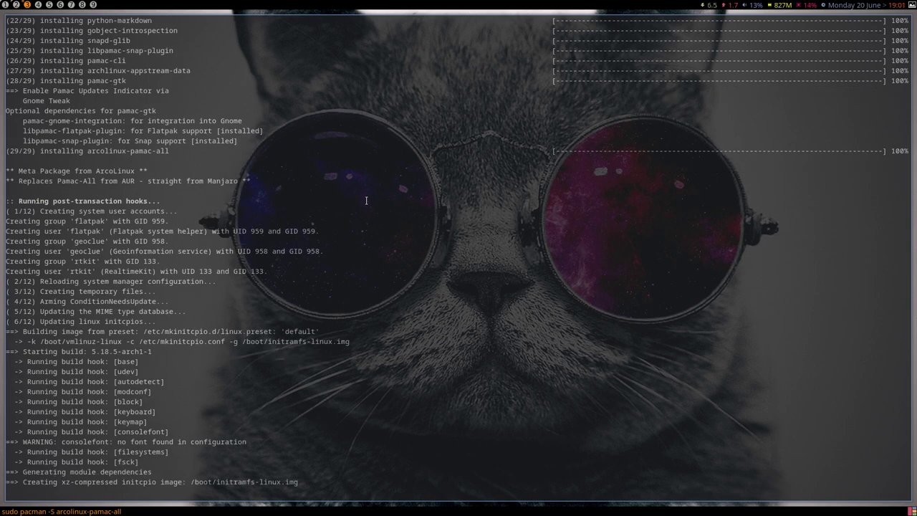
pyautogui.press('super+shift+Return')
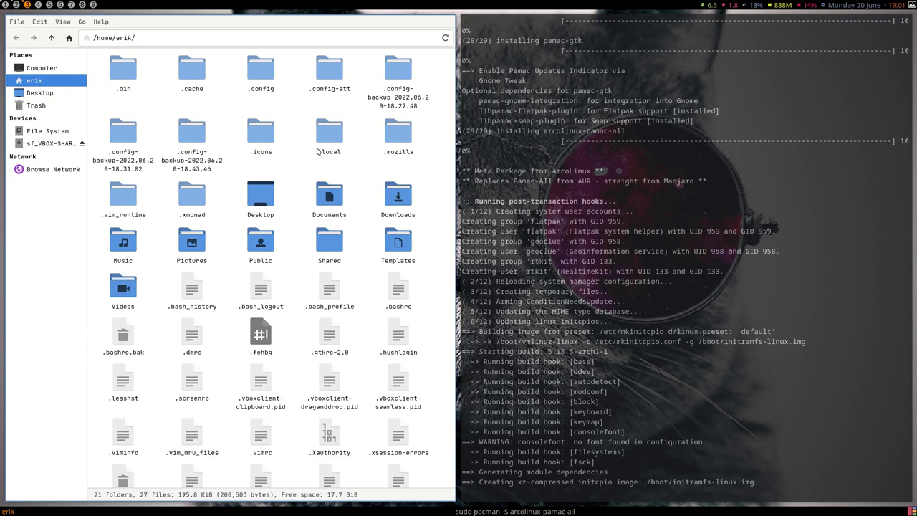
# Locate and select mkinitcpio.conf in the /etc folder.
pyautogui.click(48, 131)
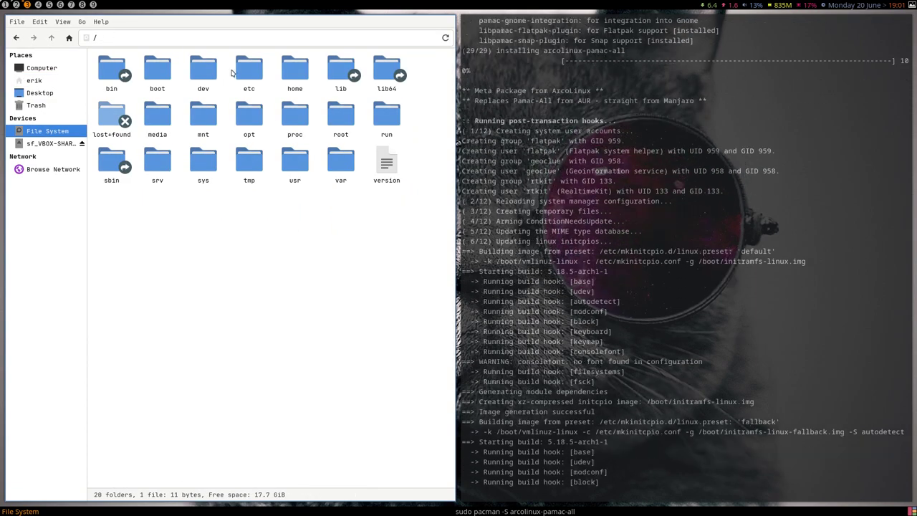
pyautogui.doubleClick(249, 70)
pyautogui.write('mkin')
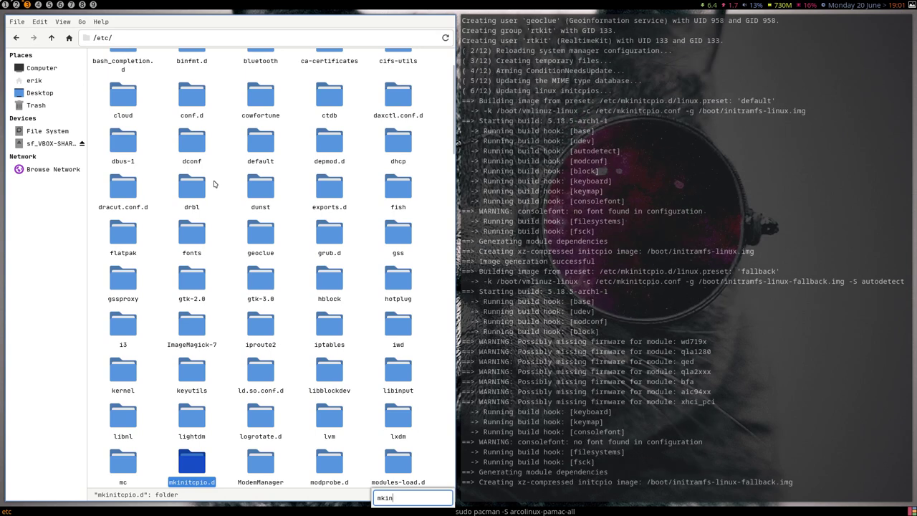
pyautogui.press('Down')
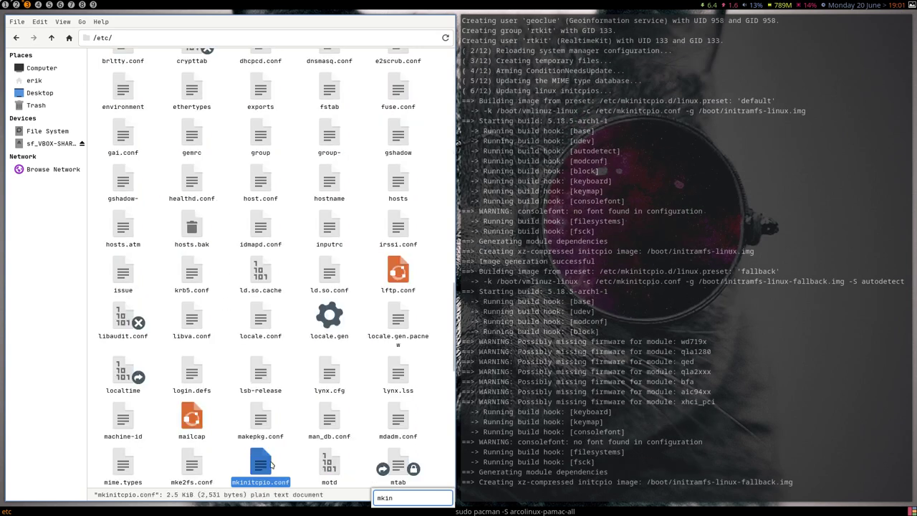
pyautogui.click(271, 472)
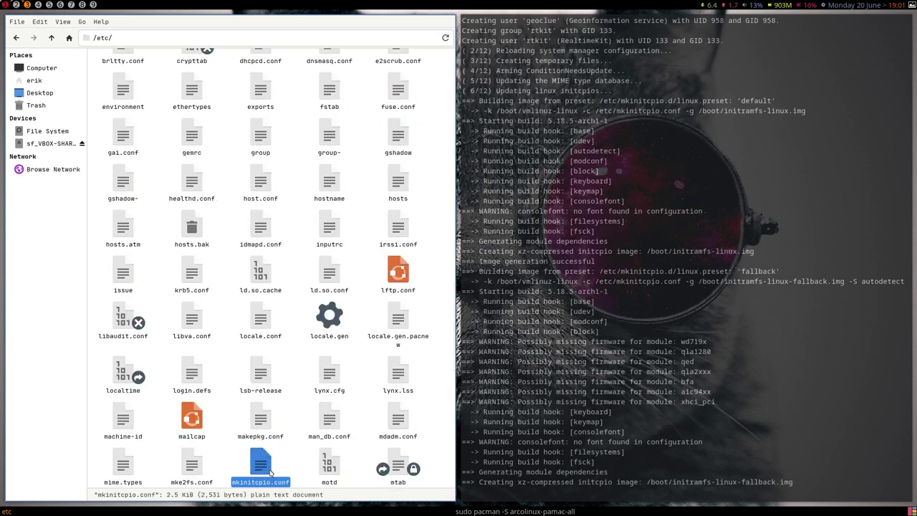
# Comment out the COMPRESSION="xz" line in mkinitcpio.conf and save it with authentication.
pyautogui.click(5, 5)
pyautogui.scroll(-20, 52, 211)
pyautogui.scroll(7, 52, 211)
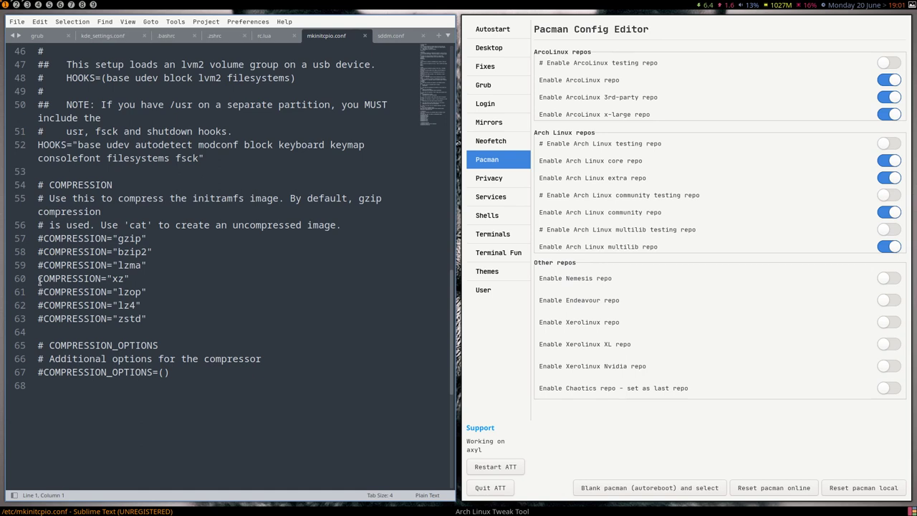
pyautogui.click(38, 279)
pyautogui.write('#')
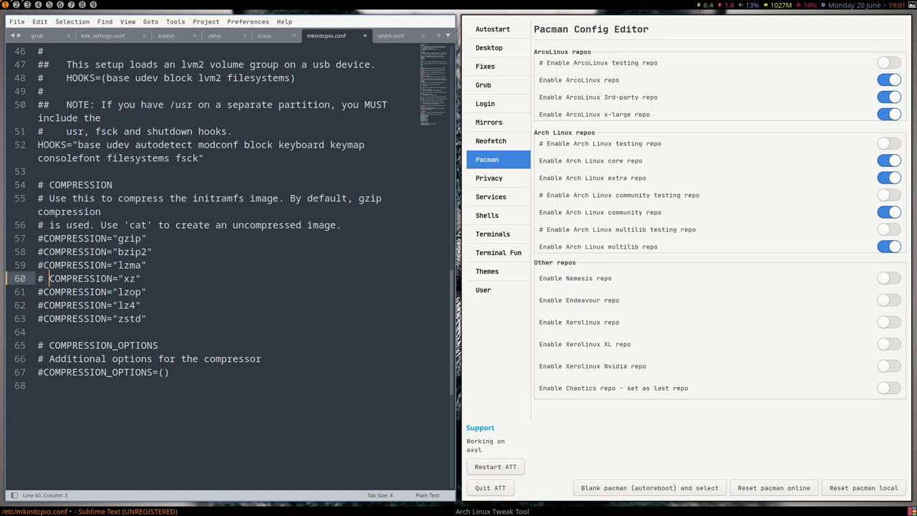
pyautogui.press('BackSpace')
pyautogui.hotkey('ctrl', 's')
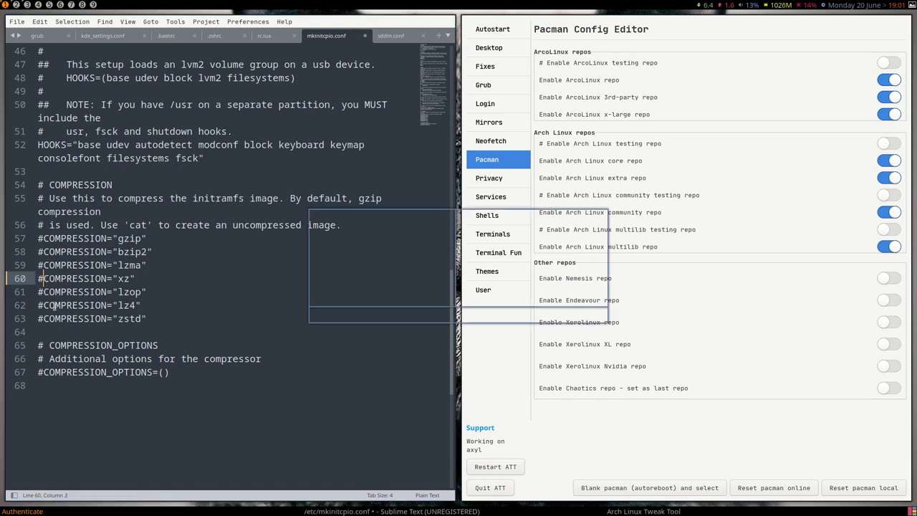
pyautogui.write('****')
pyautogui.press('Return')
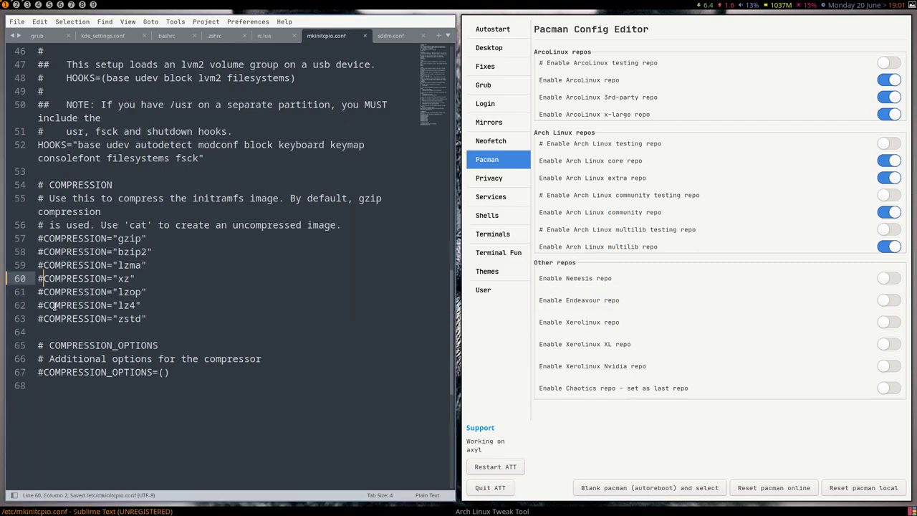
# Cycle through workspaces, then highlight xz in the initramfs build output.
pyautogui.click(16, 4)
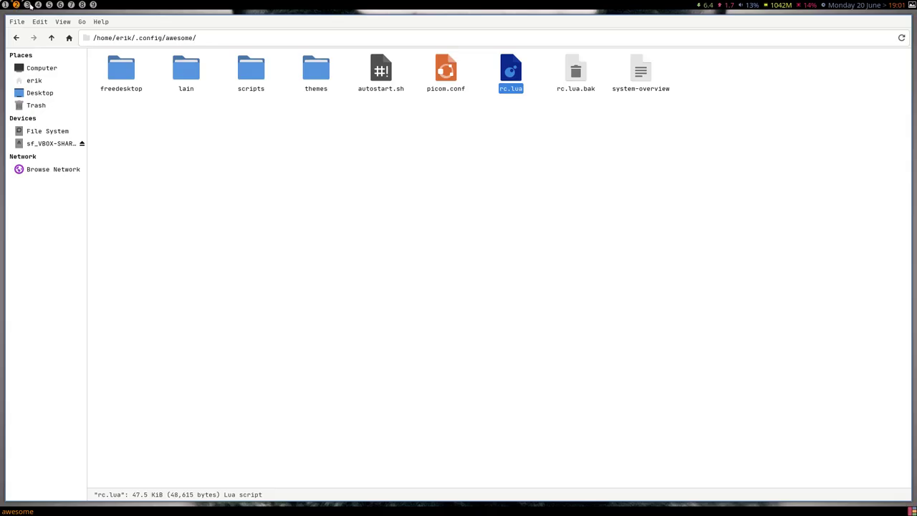
pyautogui.click(37, 5)
pyautogui.click(27, 4)
pyautogui.click(37, 4)
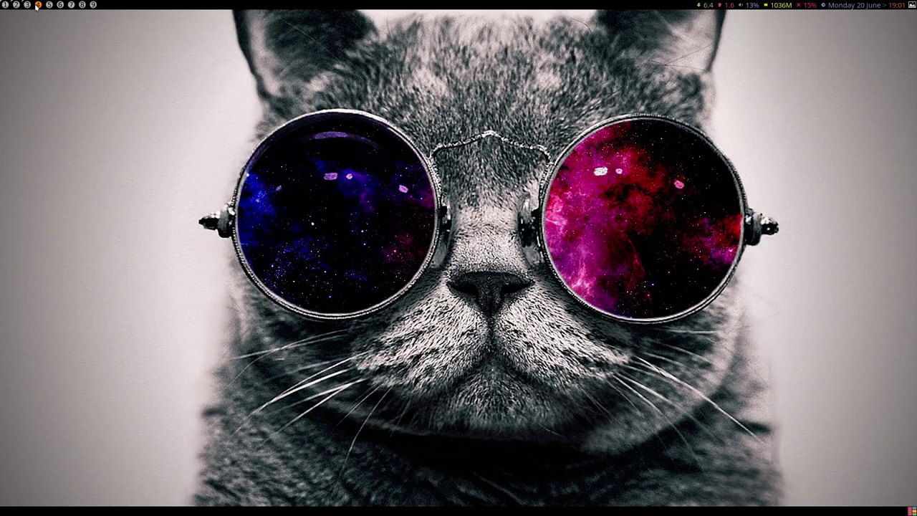
pyautogui.click(26, 6)
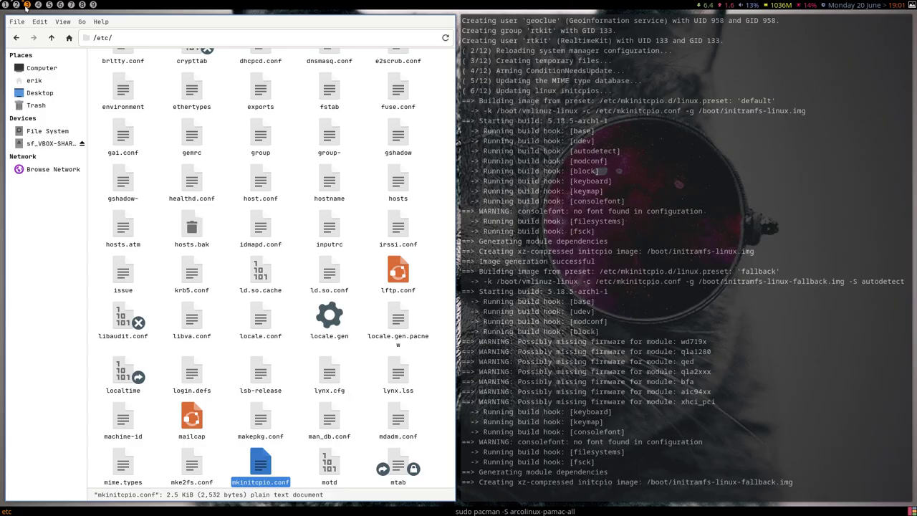
pyautogui.moveTo(512, 481); pyautogui.dragTo(528, 482)
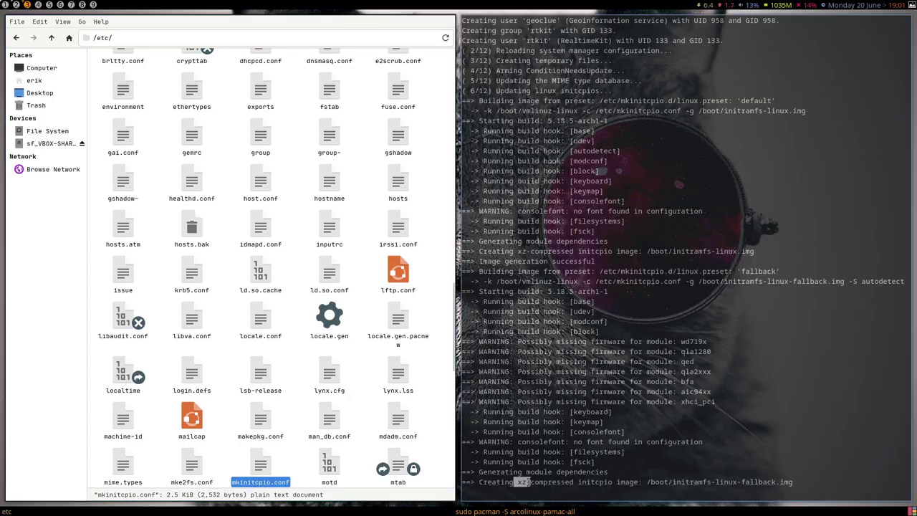
# Open /boot and check that initramfs-linux-fallback.img is 23.6 MiB.
pyautogui.click(63, 133)
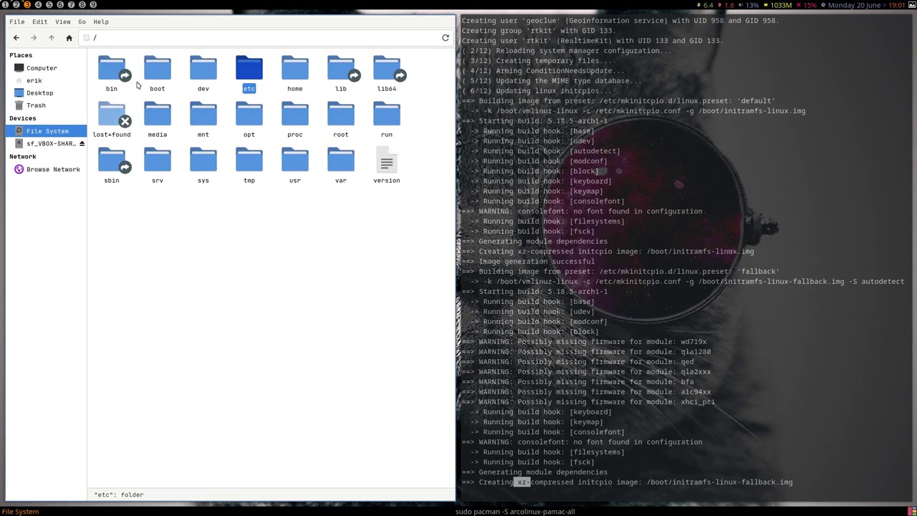
pyautogui.doubleClick(152, 79)
pyautogui.moveTo(187, 119); pyautogui.dragTo(401, 71)
pyautogui.click(560, 482)
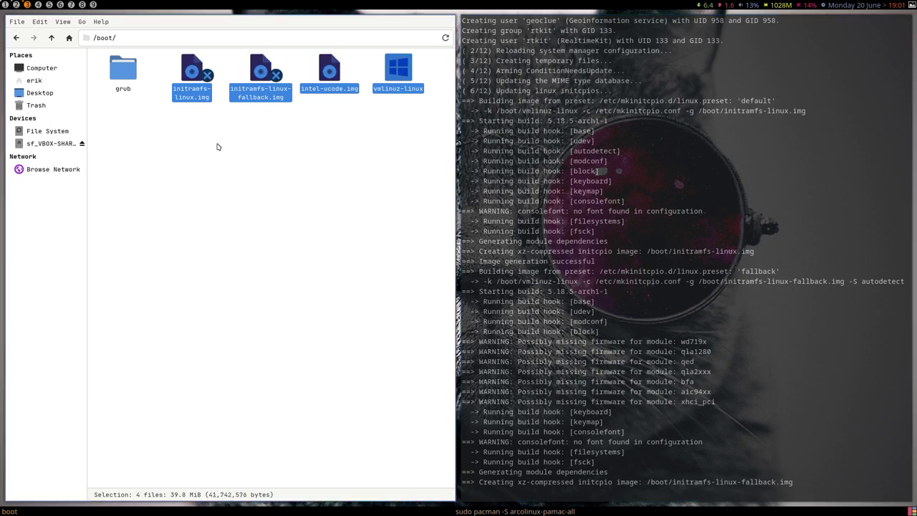
pyautogui.click(272, 92)
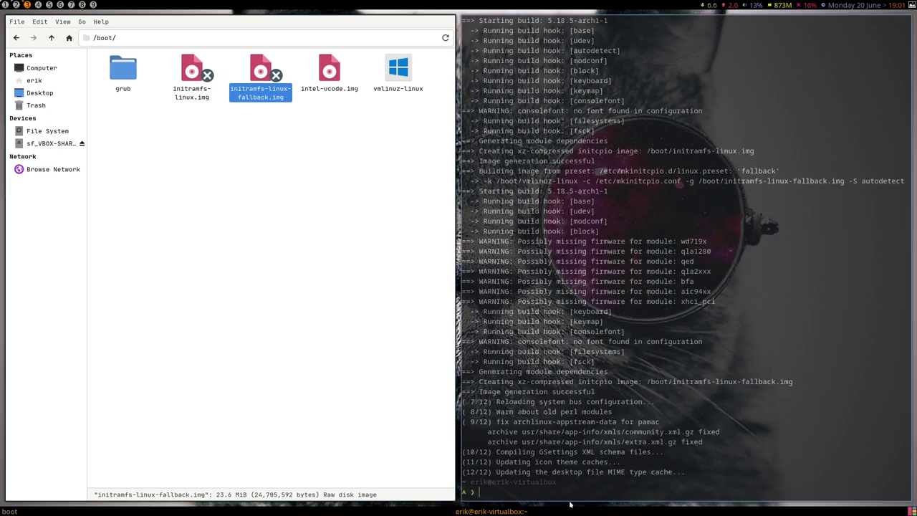
# Reinstall linux and linux-headers with sudo pacman -S to rebuild the initramfs images.
pyautogui.write('s')
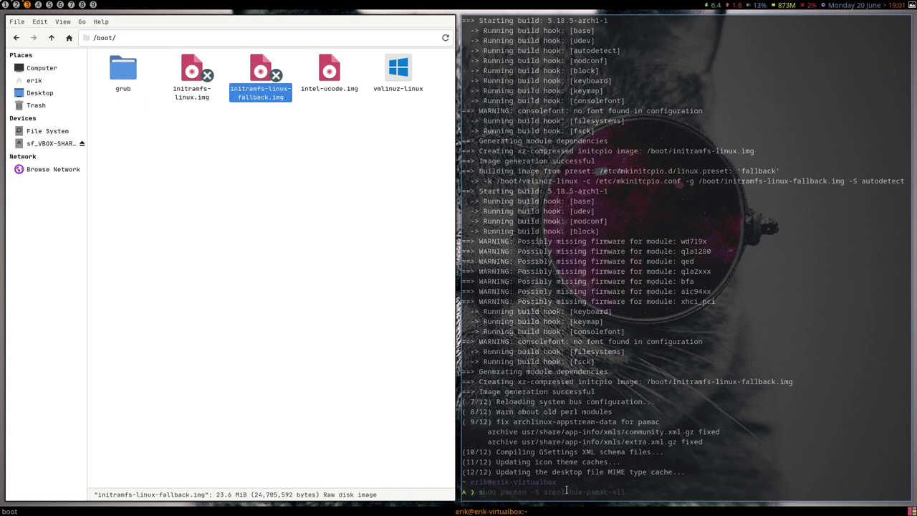
pyautogui.write('udo pacman -S linux linux-headers')
pyautogui.press('Return')
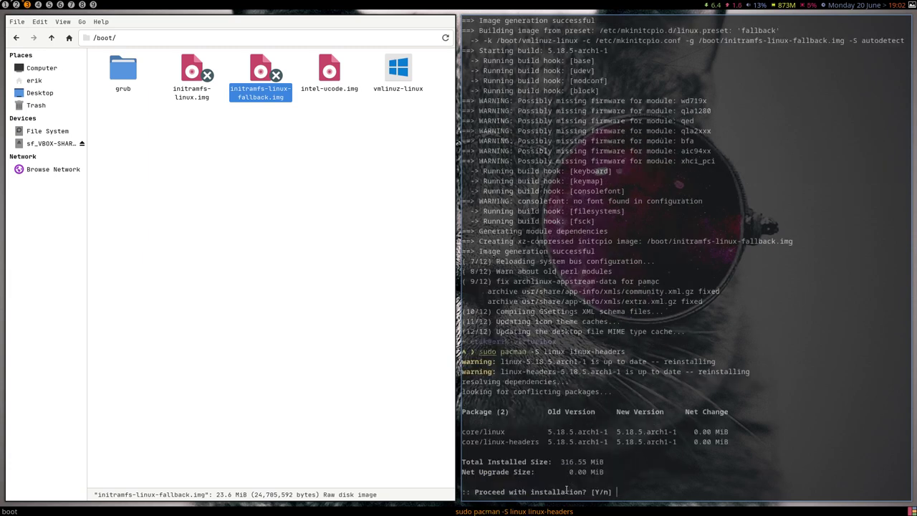
pyautogui.press('Return')
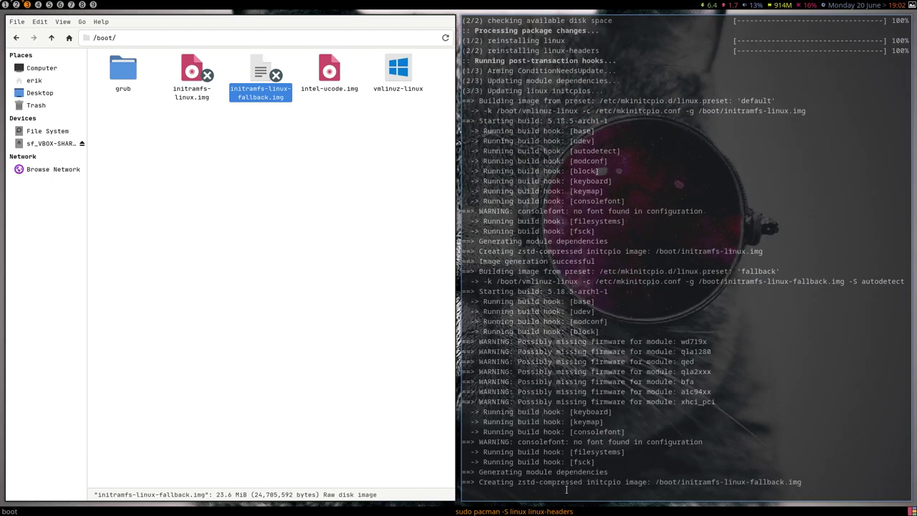
# Check vmlinuz-linux's details in /boot and highlight zstd in the build output.
pyautogui.click(376, 278)
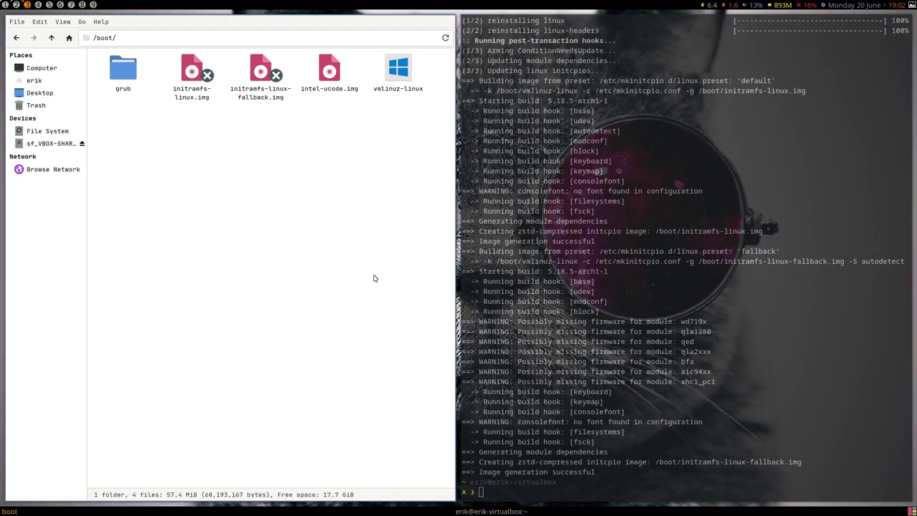
pyautogui.click(395, 73)
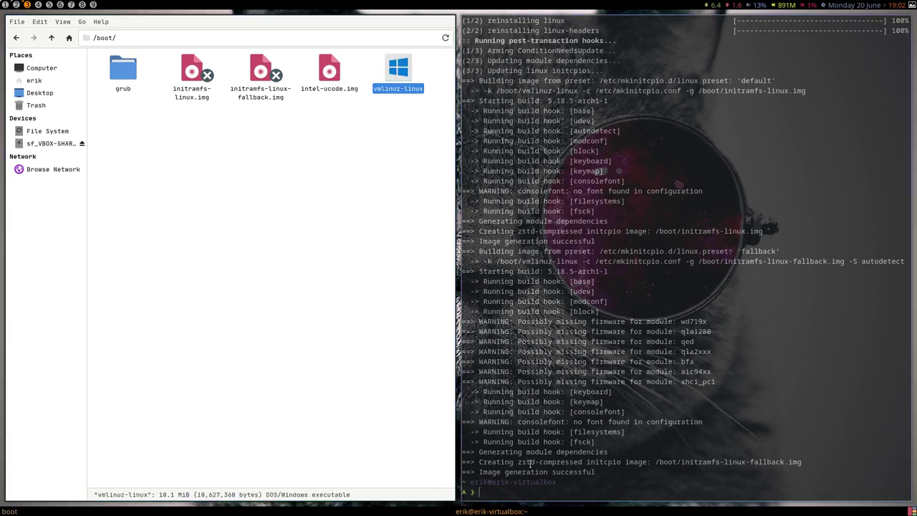
pyautogui.moveTo(517, 461); pyautogui.dragTo(538, 461)
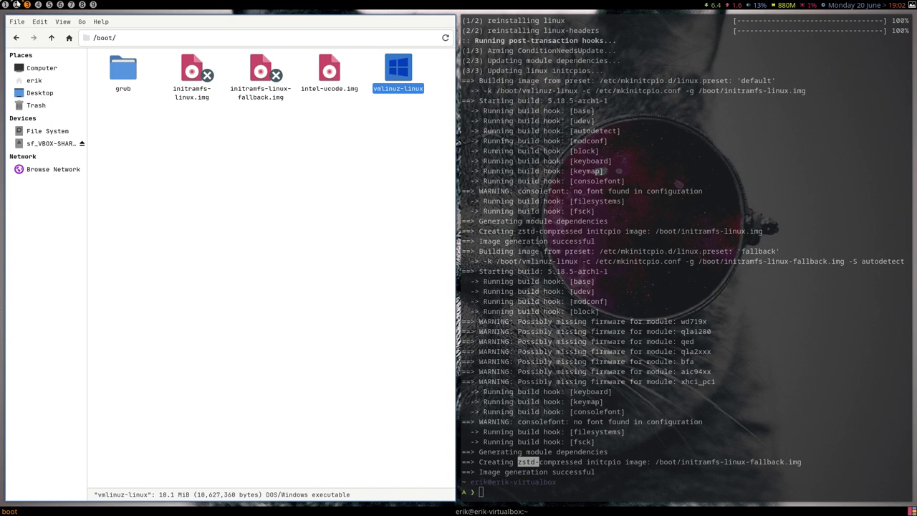
pyautogui.click(16, 5)
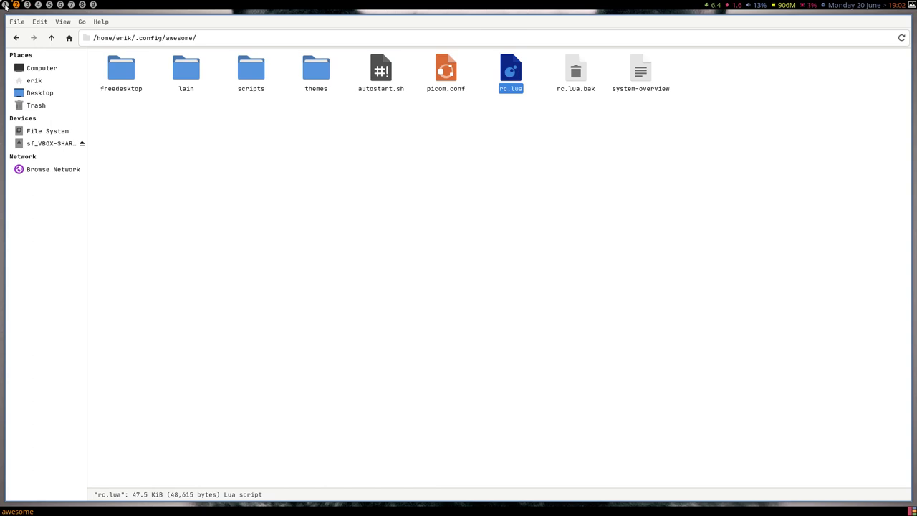
# Uncomment then re-comment mkinitcpio.conf's COMPRESSION="zstd" line, leaving it commented, and move to the empty fourth workspace.
pyautogui.click(5, 4)
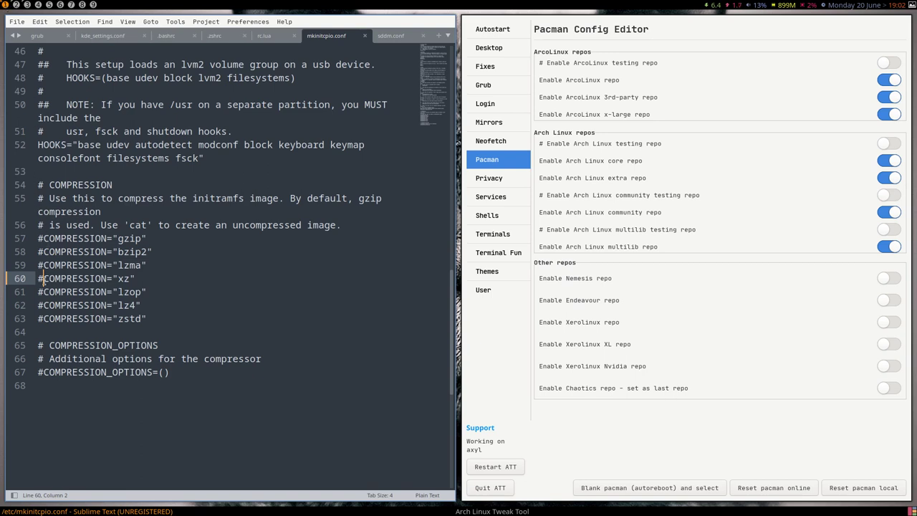
pyautogui.moveTo(42, 278); pyautogui.dragTo(36, 278)
pyautogui.click(43, 320)
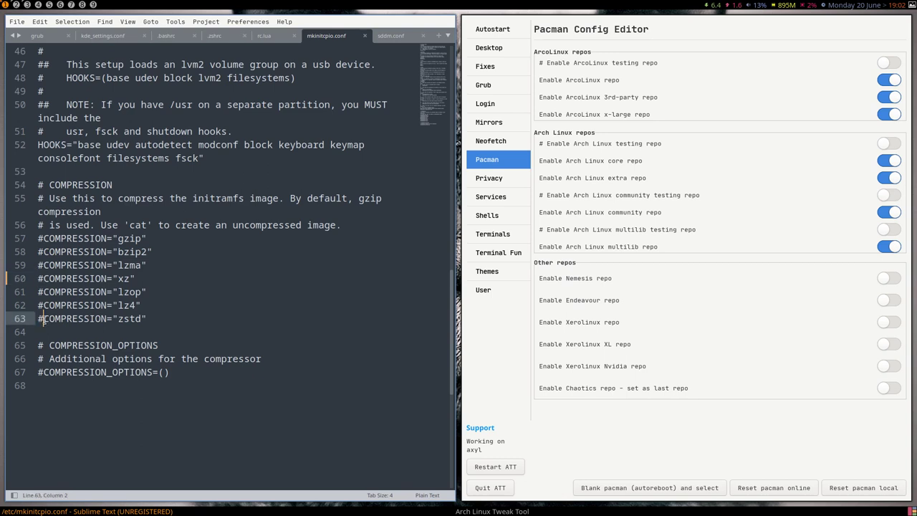
pyautogui.press('BackSpace')
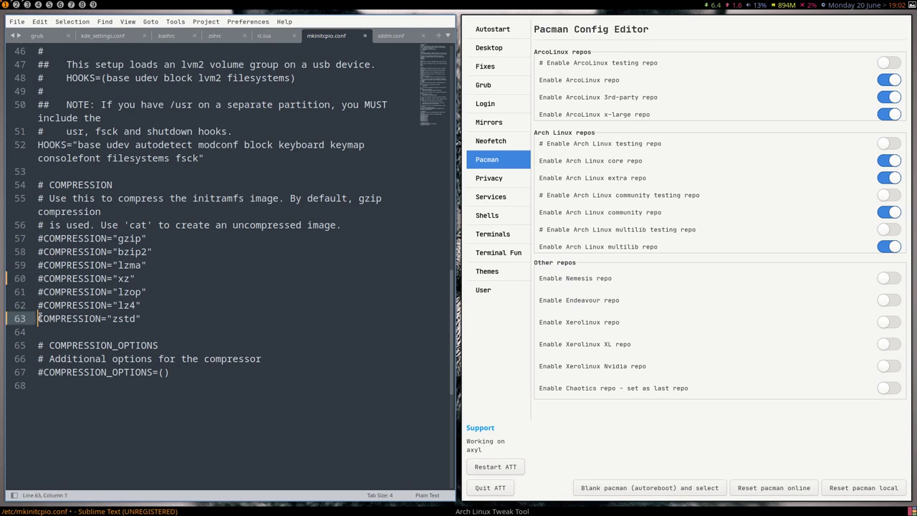
pyautogui.write('#')
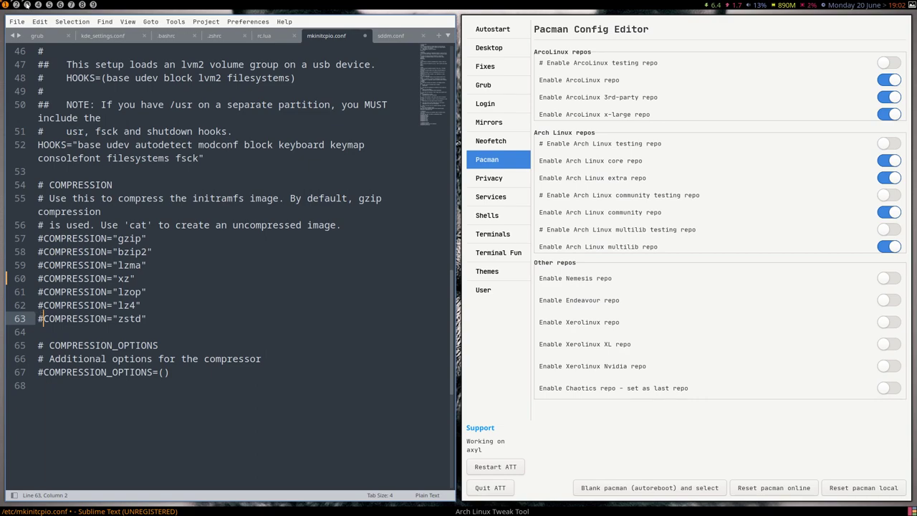
pyautogui.click(26, 5)
pyautogui.click(38, 4)
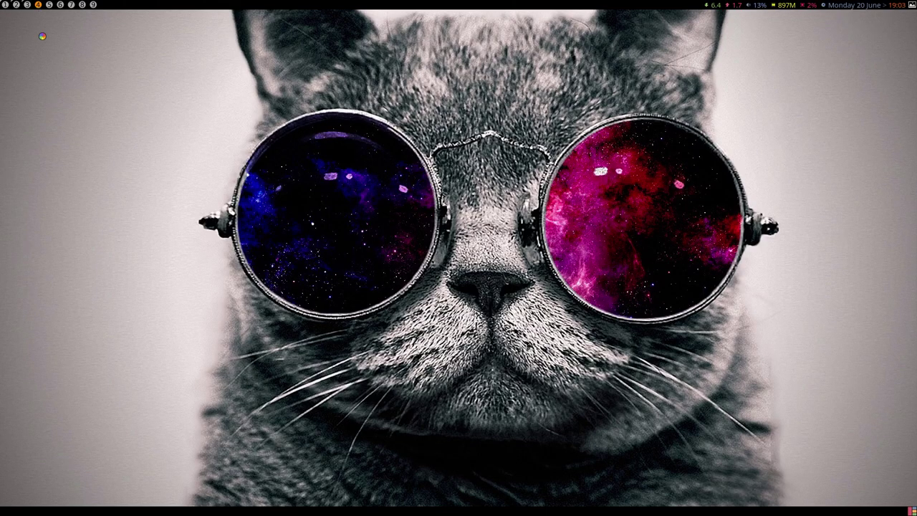
# Launch pamac and browse the arcolinux_repo_xlarge, arcolinux_repo_3party and arcolinux_repo repositories.
pyautogui.press('super+d')
pyautogui.write('pama')
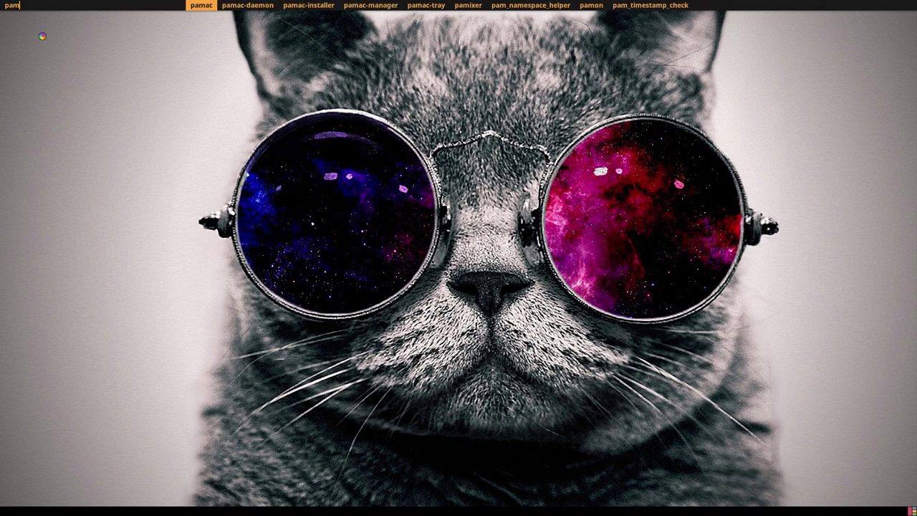
pyautogui.press('Right')
pyautogui.press('Right')
pyautogui.press('Right')
pyautogui.press('Right')
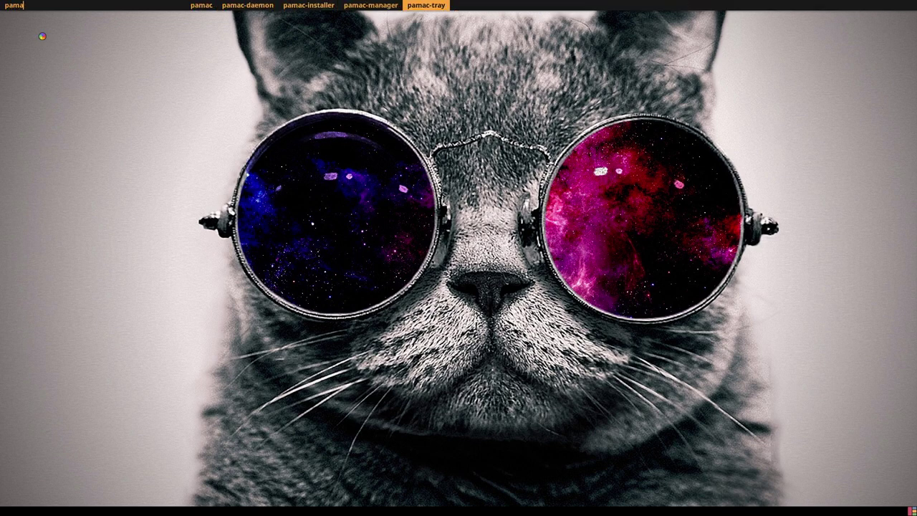
pyautogui.press('Return')
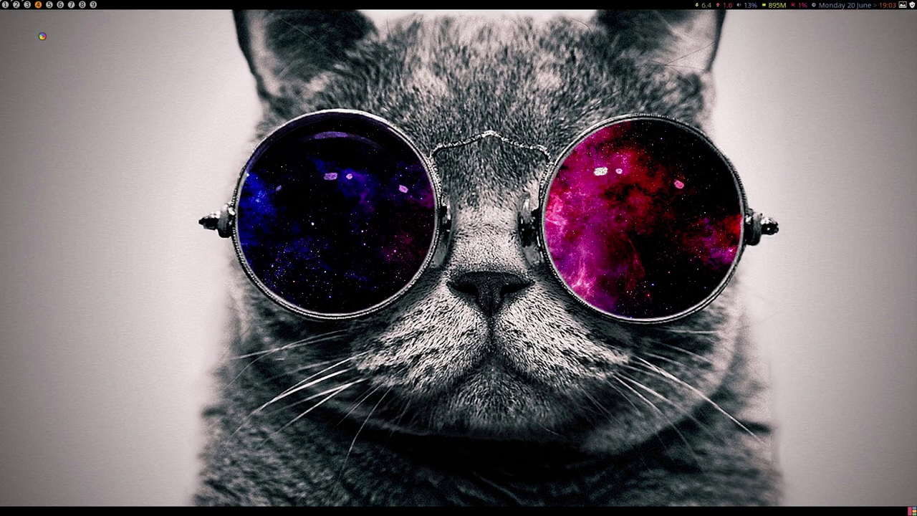
pyautogui.click(898, 5)
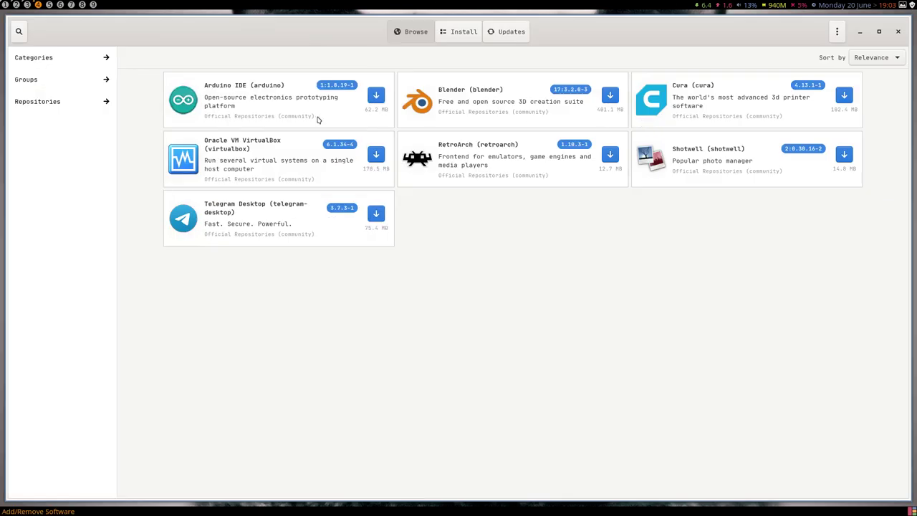
pyautogui.click(37, 103)
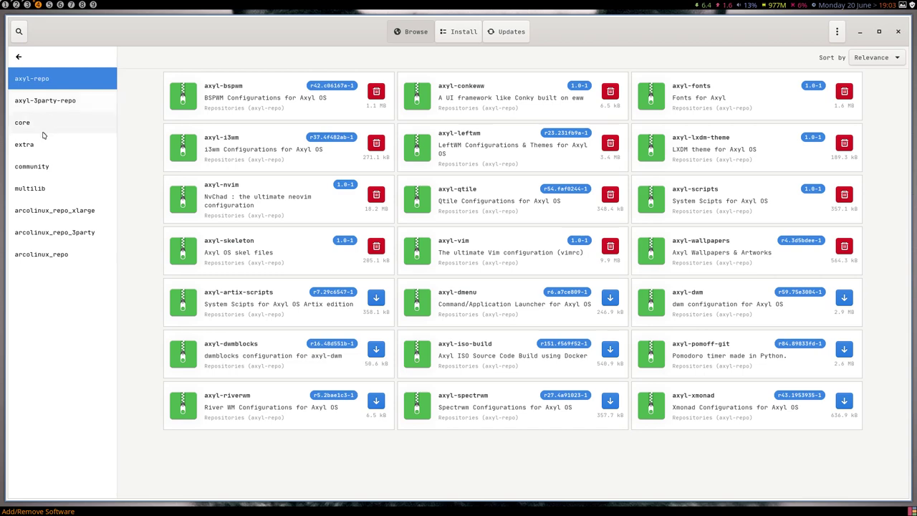
pyautogui.click(47, 206)
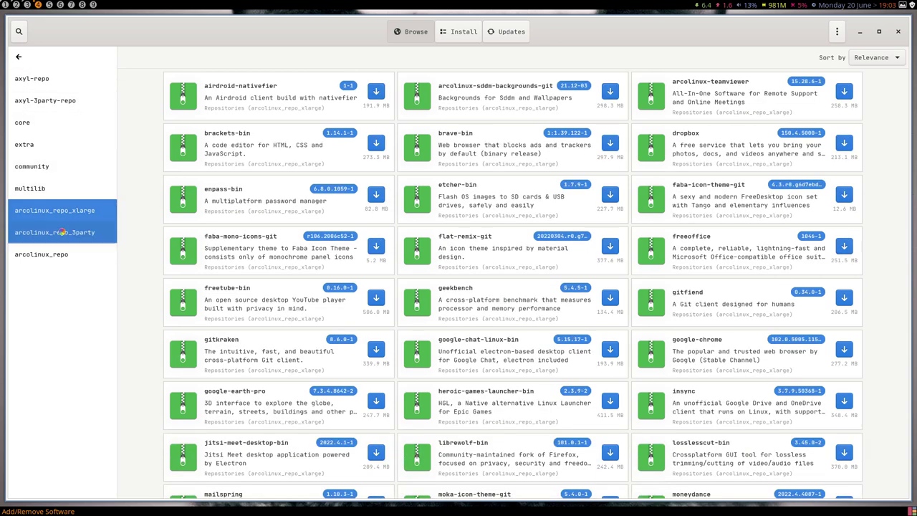
pyautogui.click(61, 235)
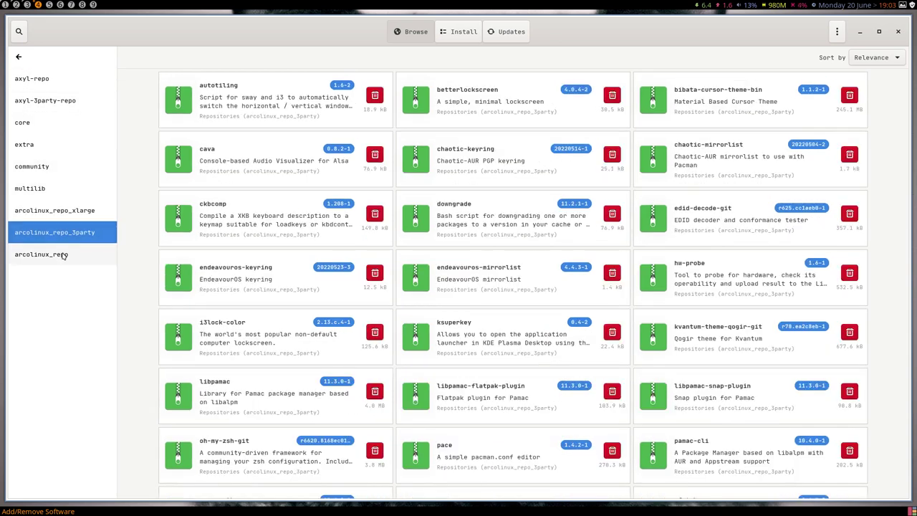
pyautogui.click(64, 255)
pyautogui.click(84, 212)
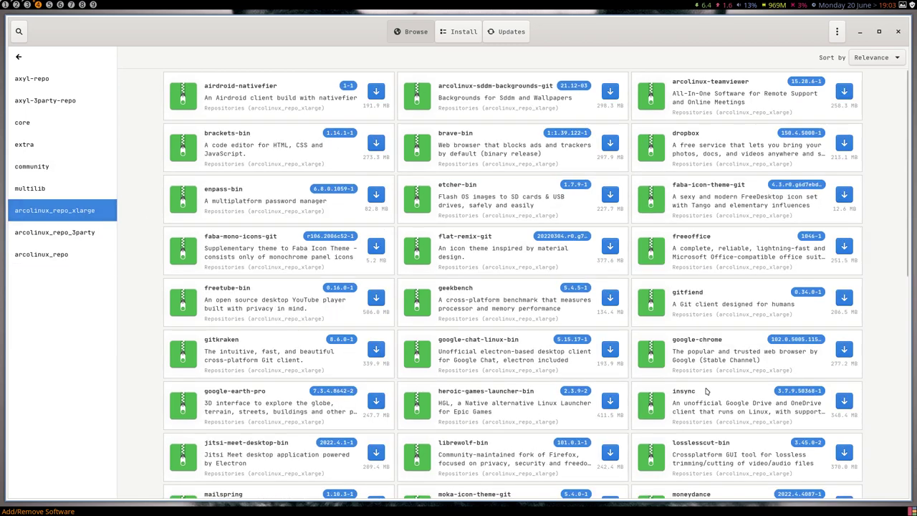
# Turn on 'Enable Chaotics repo' in Arch Linux Tweak Tool, then return to Pamac.
pyautogui.click(27, 5)
pyautogui.click(16, 5)
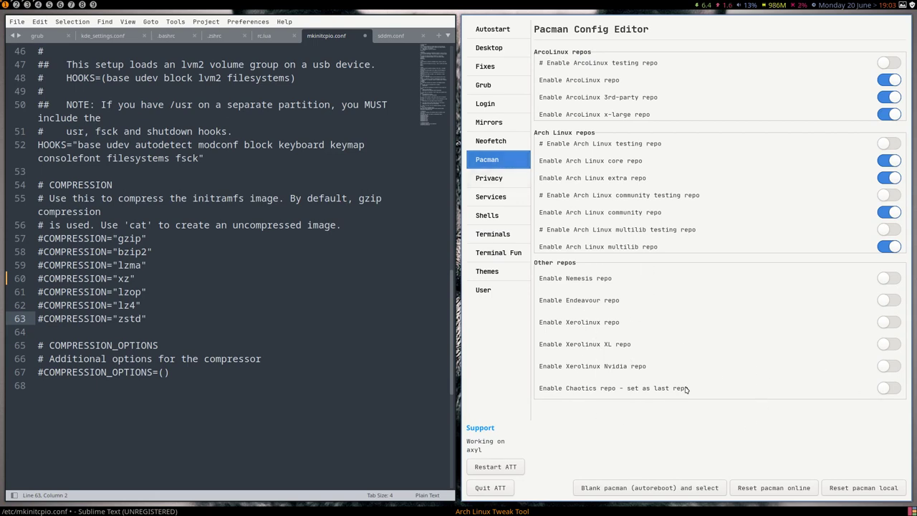
pyautogui.click(894, 390)
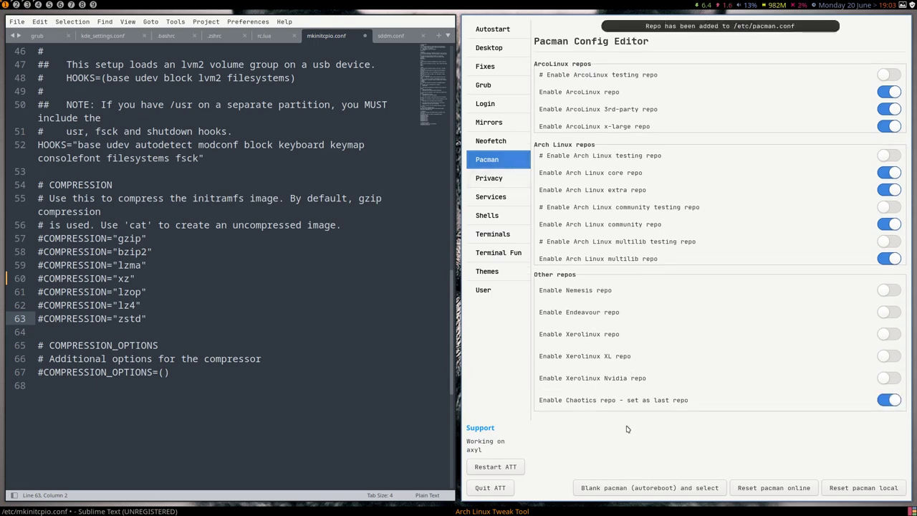
pyautogui.click(38, 4)
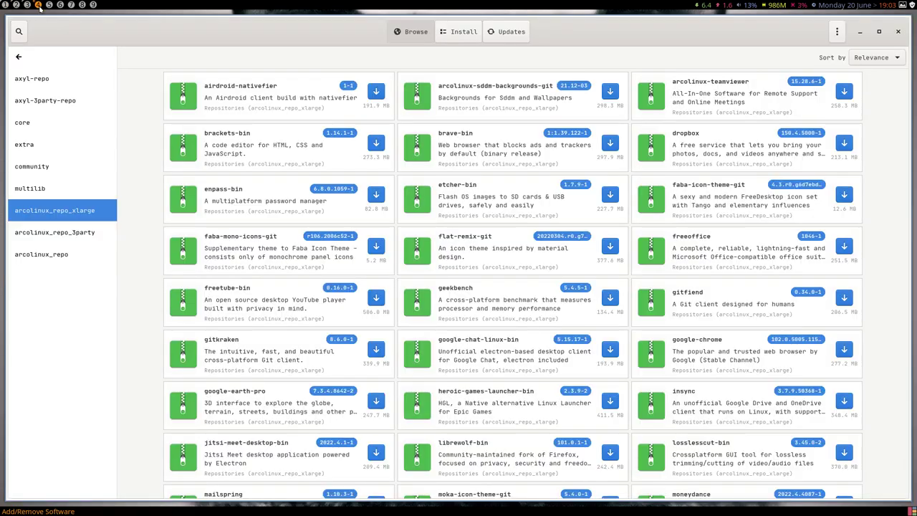
# Restart Pamac and show the chaotic-aur repository's packages.
pyautogui.click(897, 30)
pyautogui.click(913, 6)
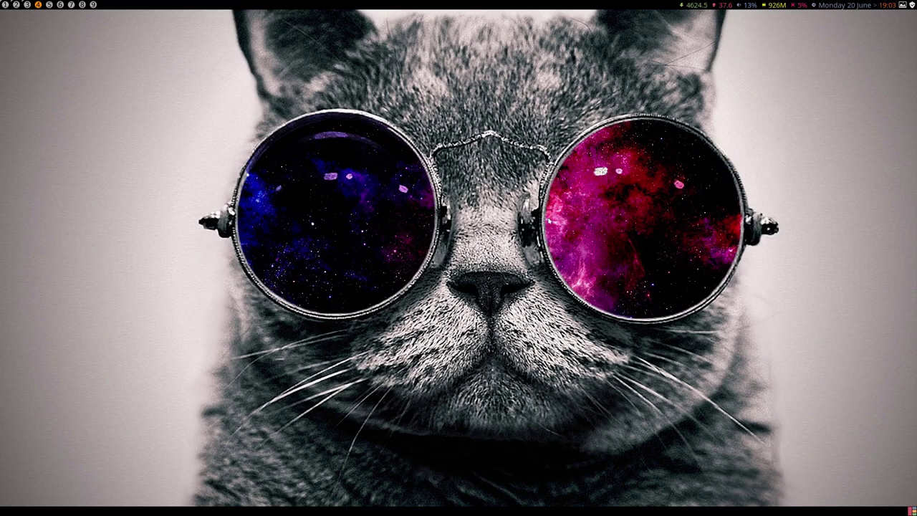
pyautogui.click(24, 102)
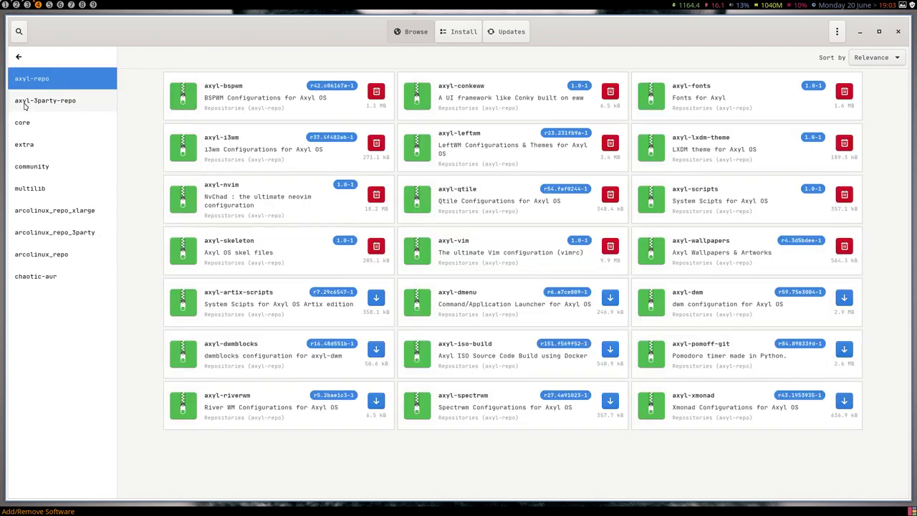
pyautogui.click(61, 274)
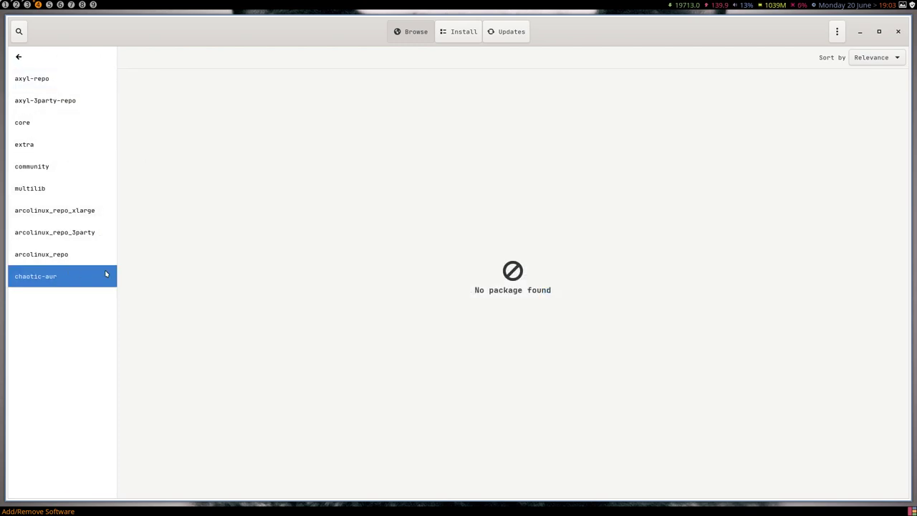
# Refresh the package databases with the admin password and apply the imagemagick 7.1.0.39-1 upgrade.
pyautogui.click(835, 37)
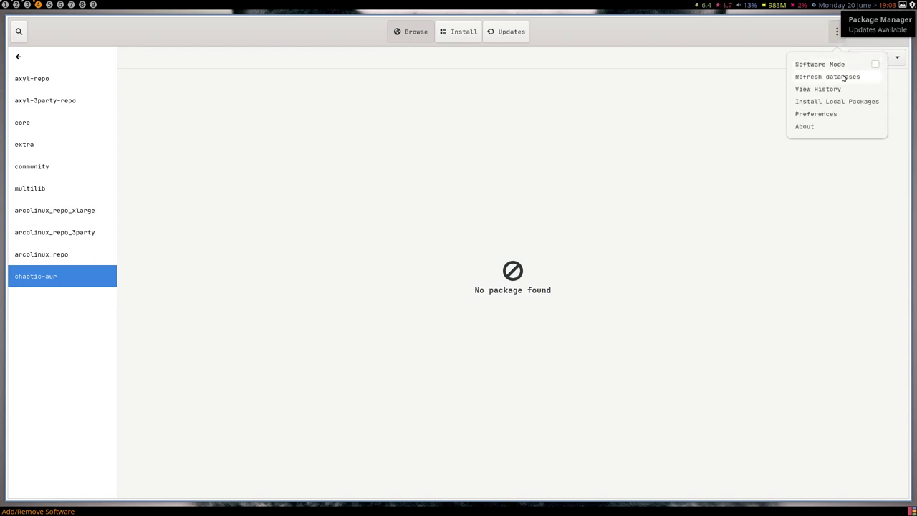
pyautogui.click(843, 77)
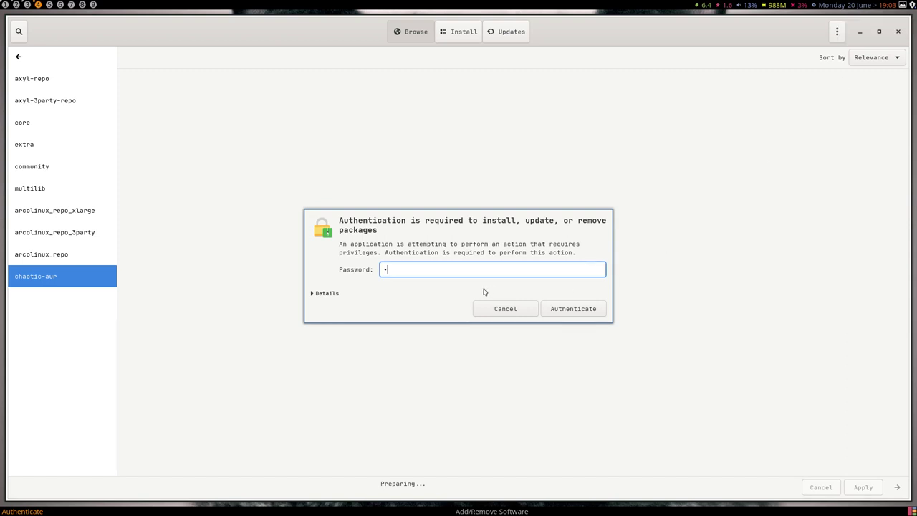
pyautogui.press('Return')
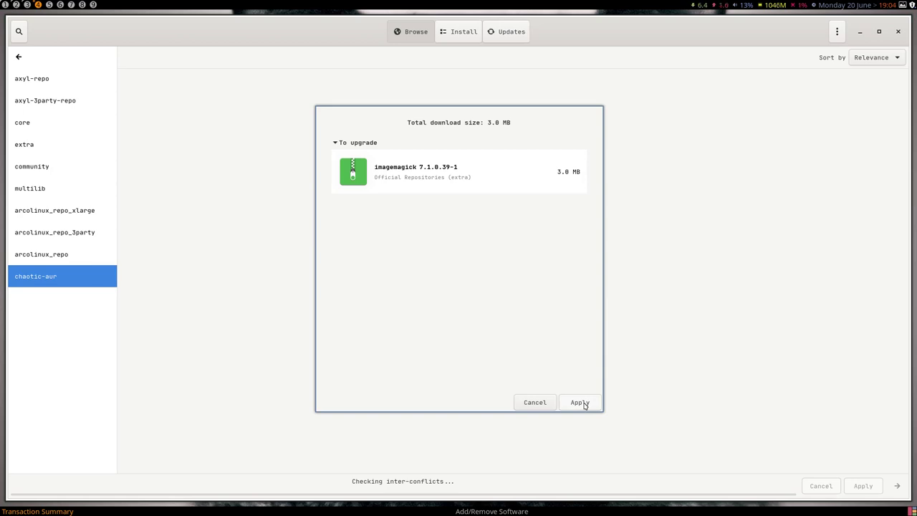
pyautogui.click(580, 403)
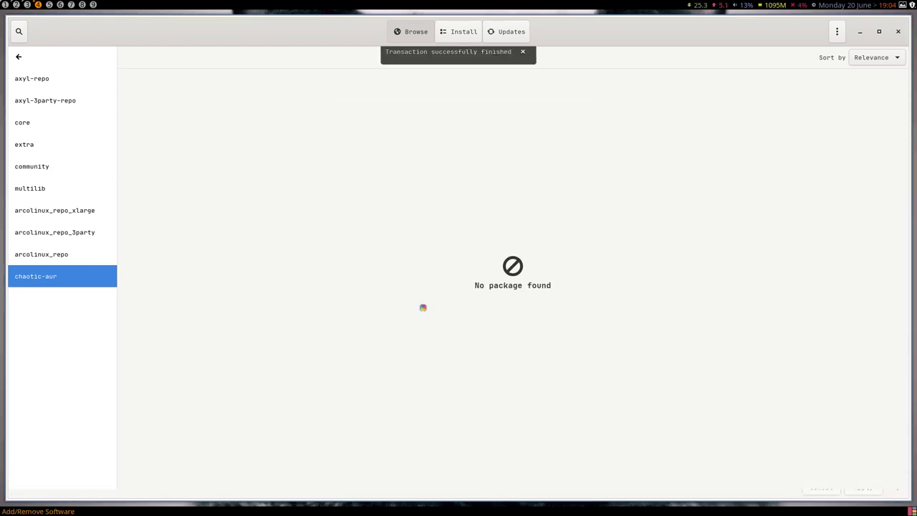
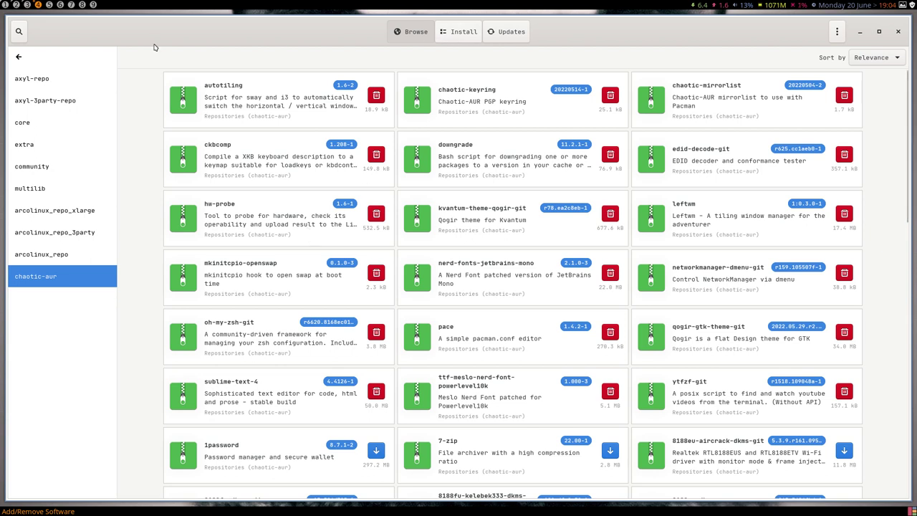
# Search Pamac for xanmod kernel packages, go back to chaotic-aur, and switch to workspace 1.
pyautogui.click(19, 31)
pyautogui.write('xanmod')
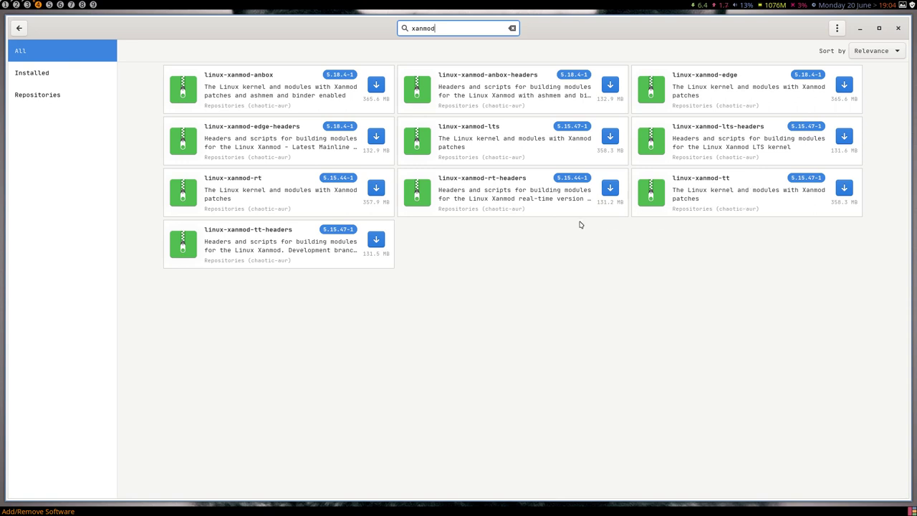
pyautogui.click(19, 29)
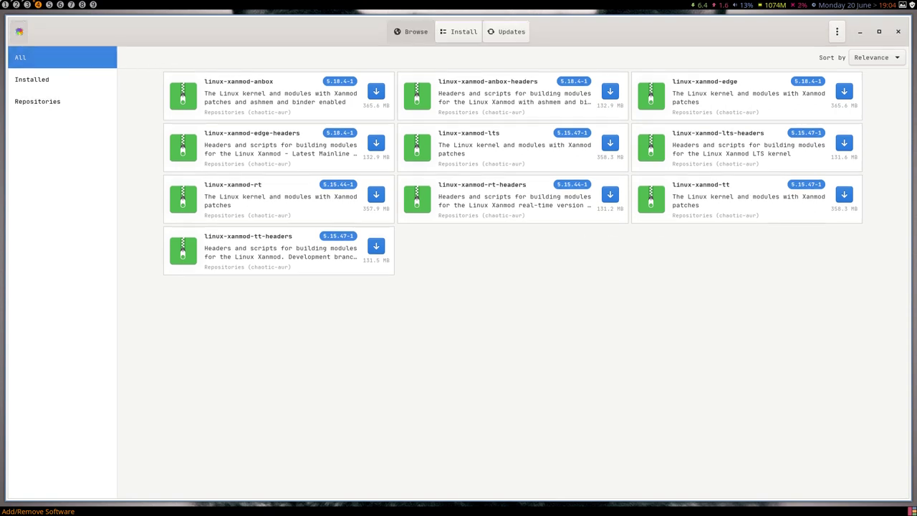
pyautogui.click(6, 5)
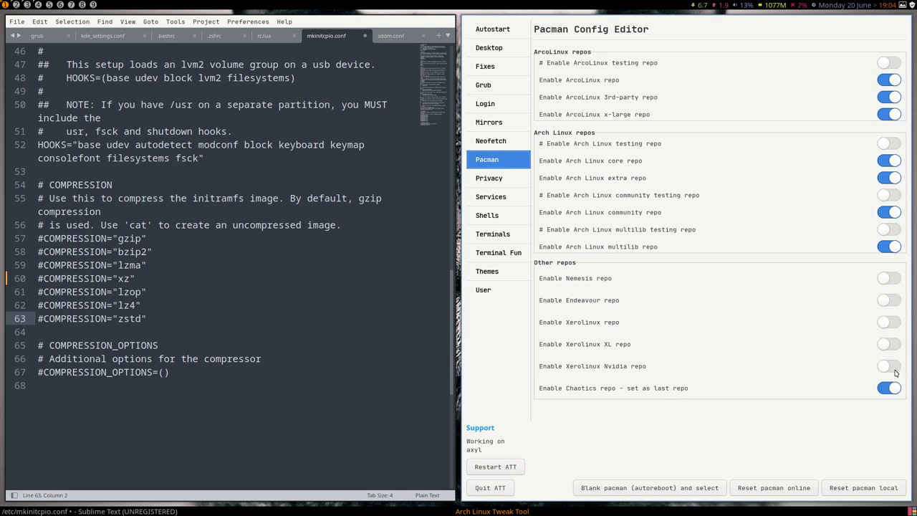
# Browse the Privacy, Services (Samba tab), Shells, Terminals and Terminal Fun pages, ending on Themes.
pyautogui.click(503, 182)
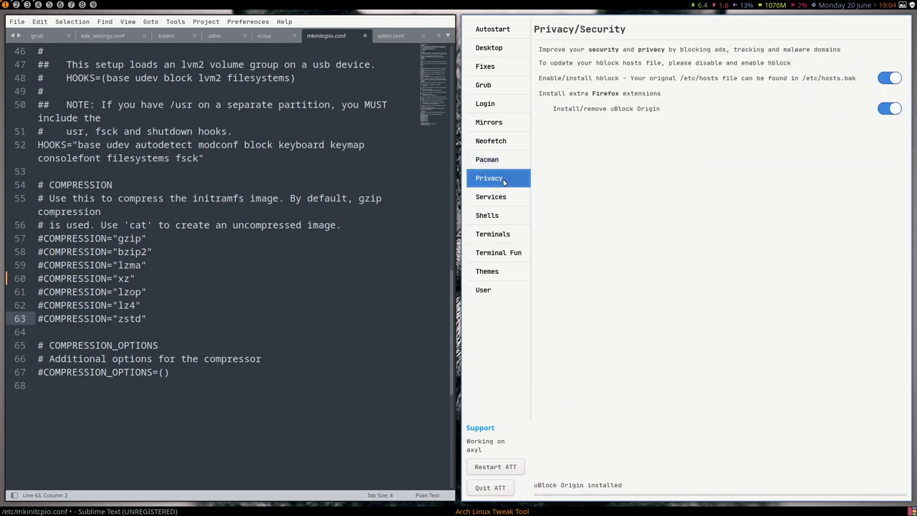
pyautogui.click(508, 200)
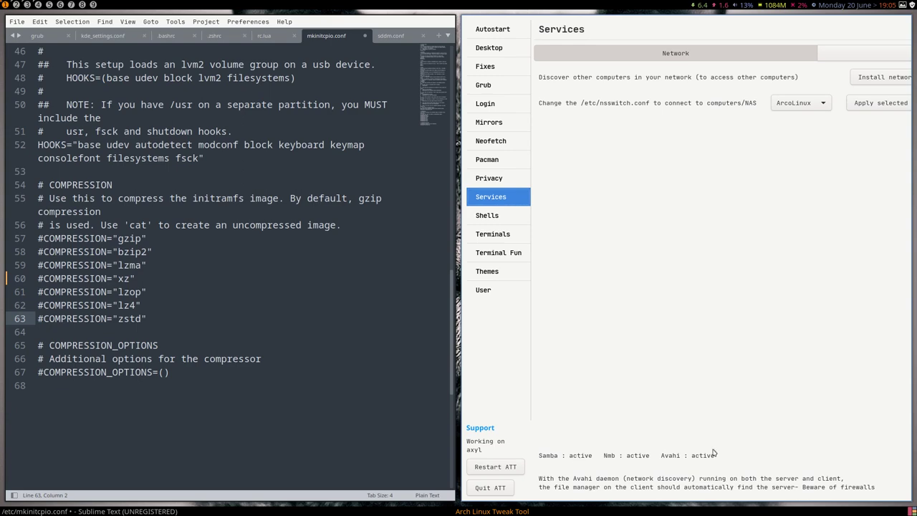
pyautogui.click(861, 54)
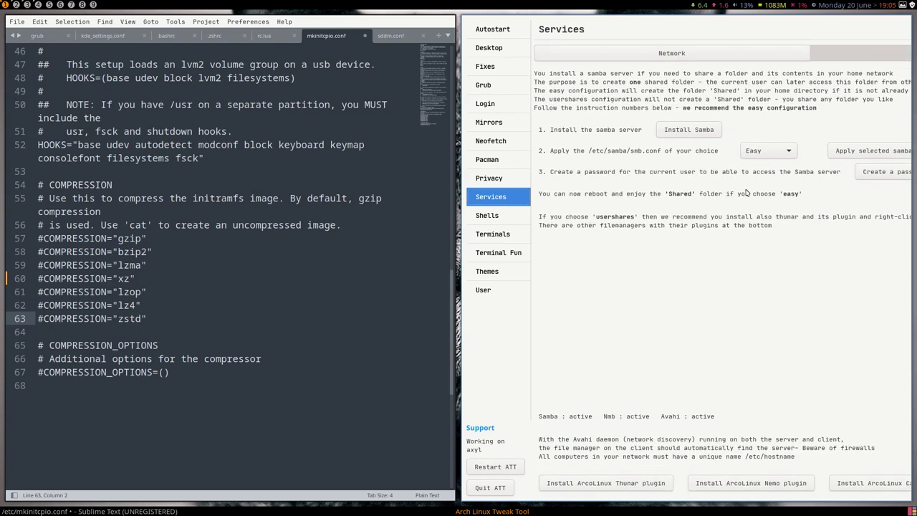
pyautogui.click(501, 218)
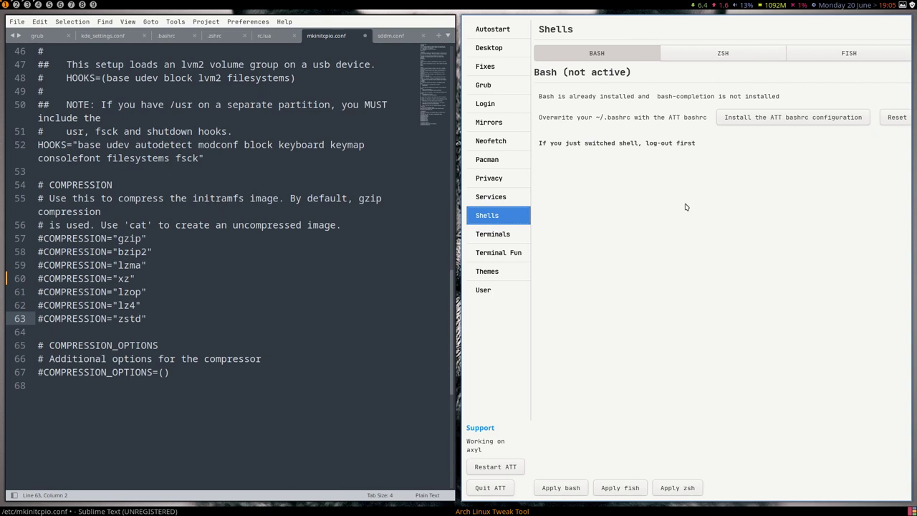
pyautogui.click(505, 235)
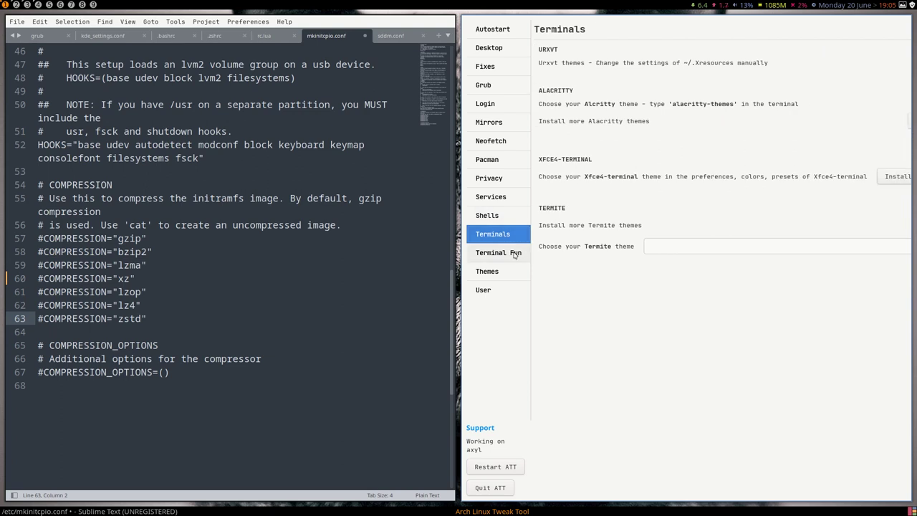
pyautogui.click(515, 255)
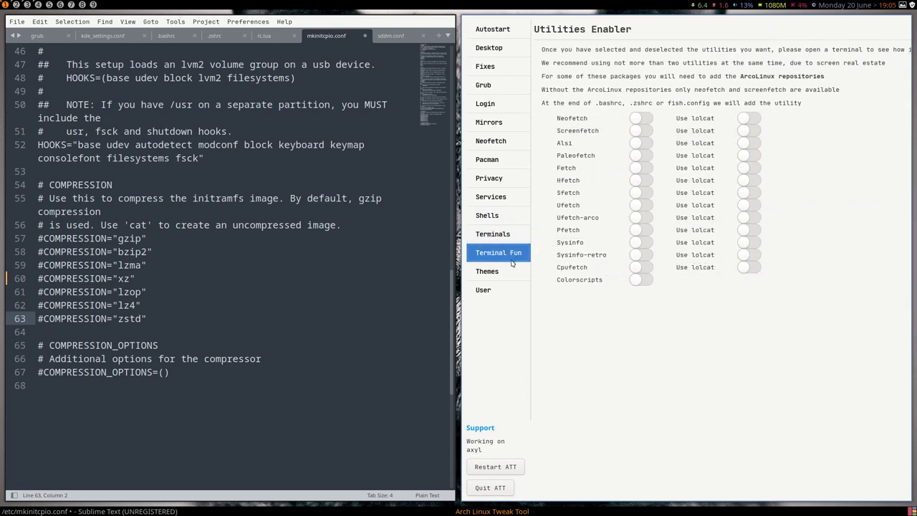
pyautogui.click(510, 273)
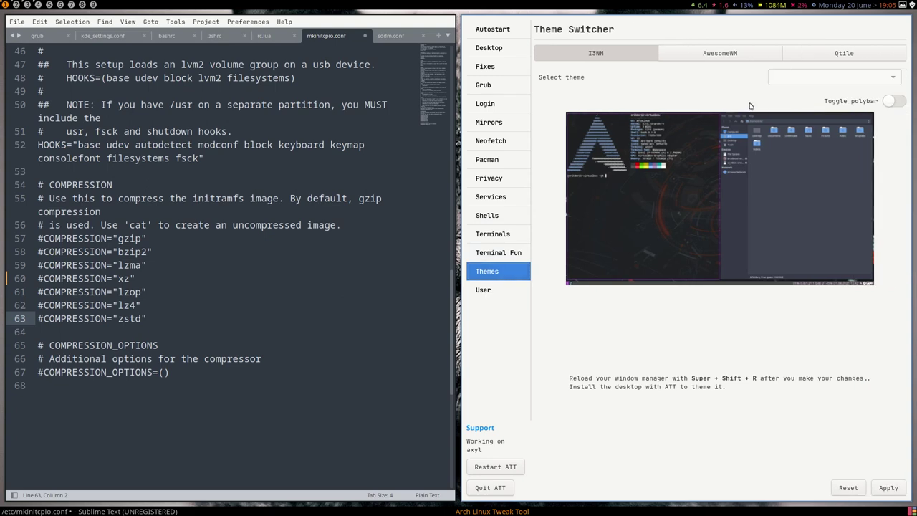
# Apply the powerarrow-dark AwesomeWM theme and reload AwesomeWM with Super+Shift+R.
pyautogui.click(823, 61)
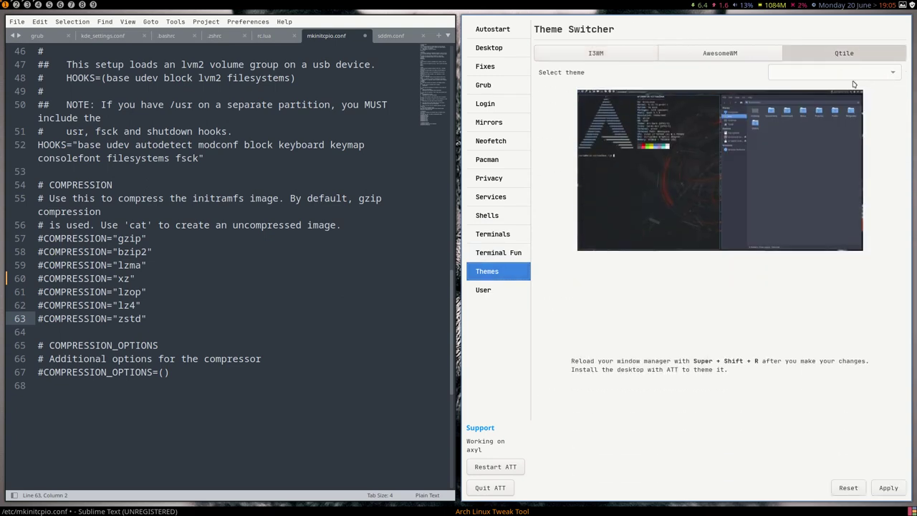
pyautogui.click(727, 56)
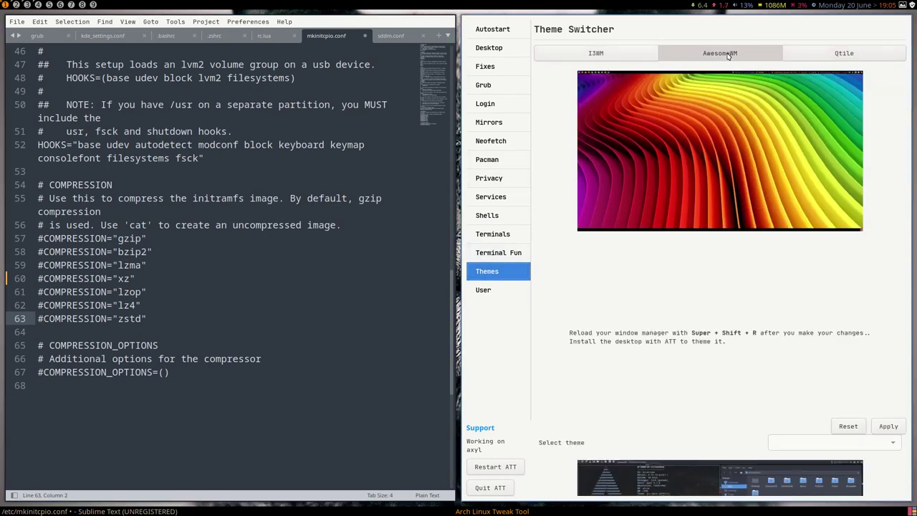
pyautogui.click(854, 80)
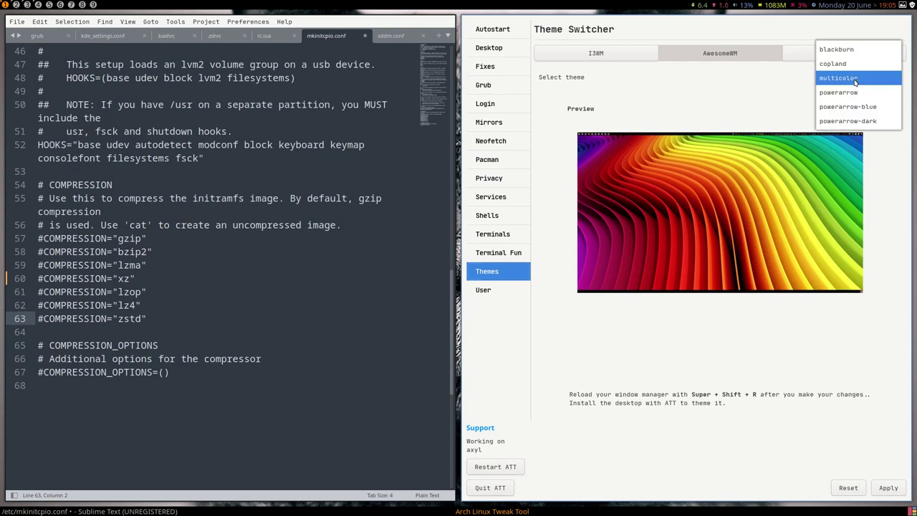
pyautogui.click(861, 120)
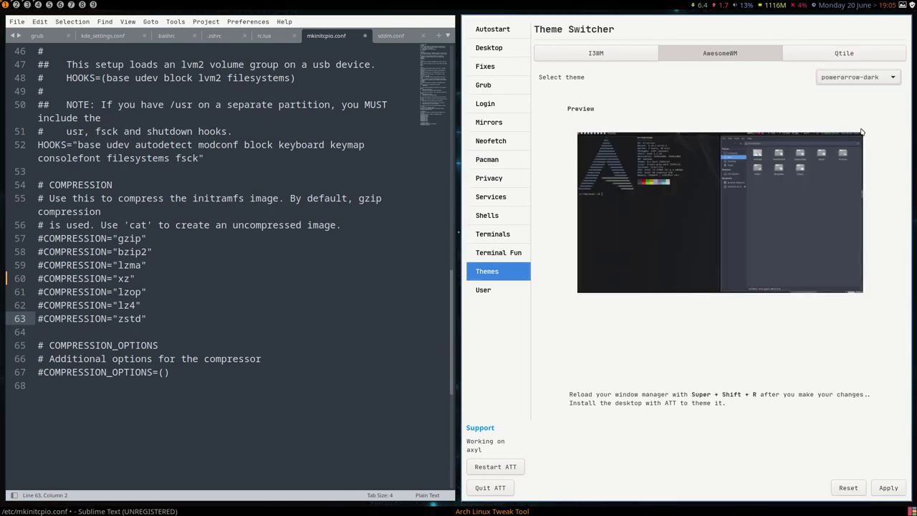
pyautogui.click(888, 488)
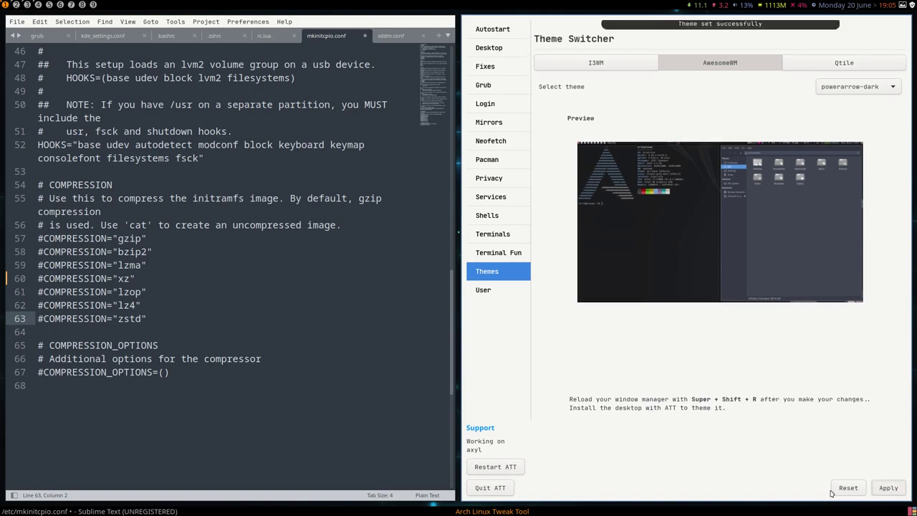
pyautogui.press('super+shift+r')
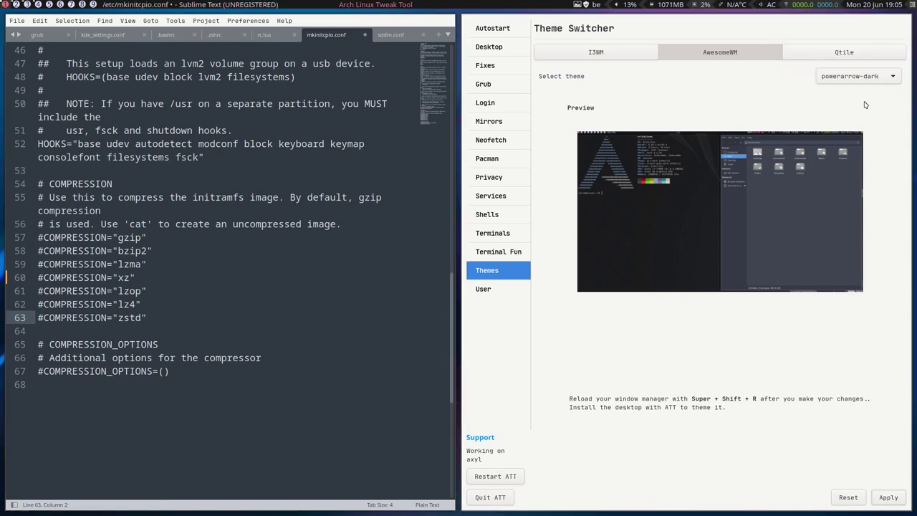
pyautogui.click(869, 82)
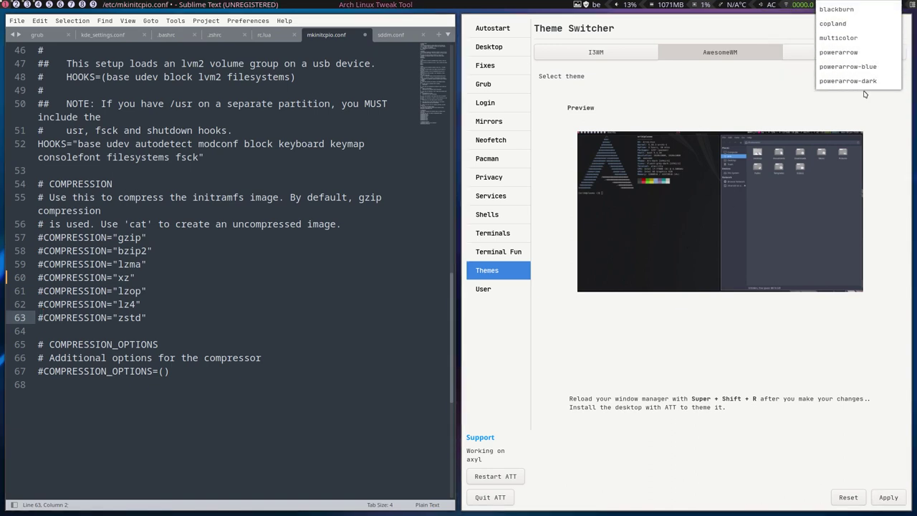
pyautogui.click(744, 88)
# In Create User, fill in the username and name, keeping the Administrator account type.
pyautogui.click(485, 291)
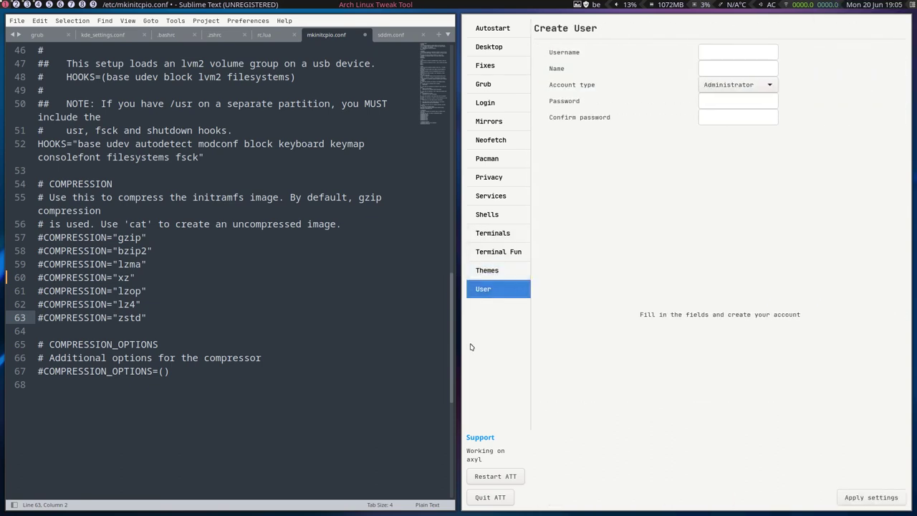
pyautogui.click(729, 50)
pyautogui.write('joe')
pyautogui.press('Tab')
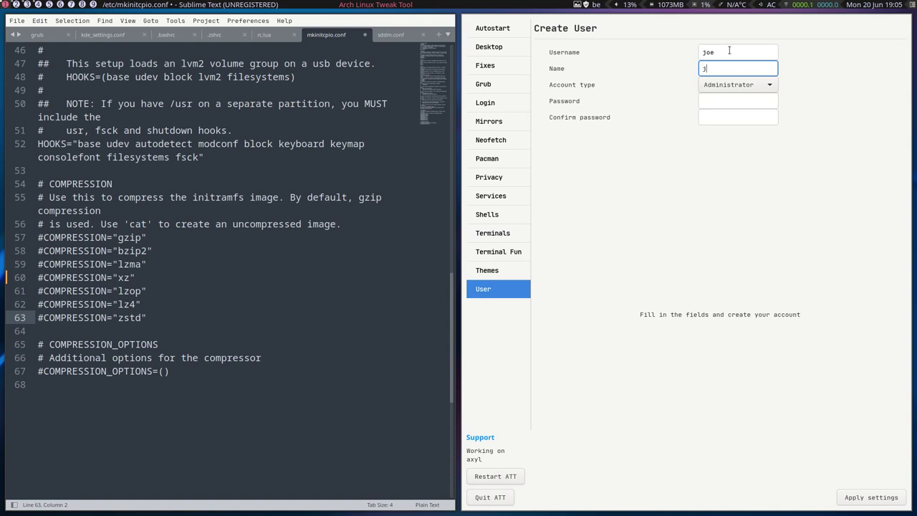
pyautogui.write('joe')
pyautogui.press('Tab')
pyautogui.press('Tab')
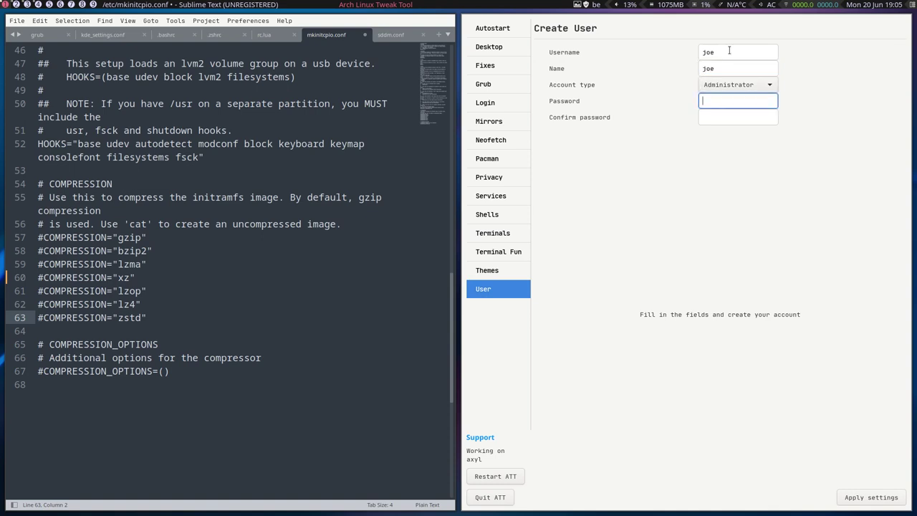
pyautogui.click(732, 85)
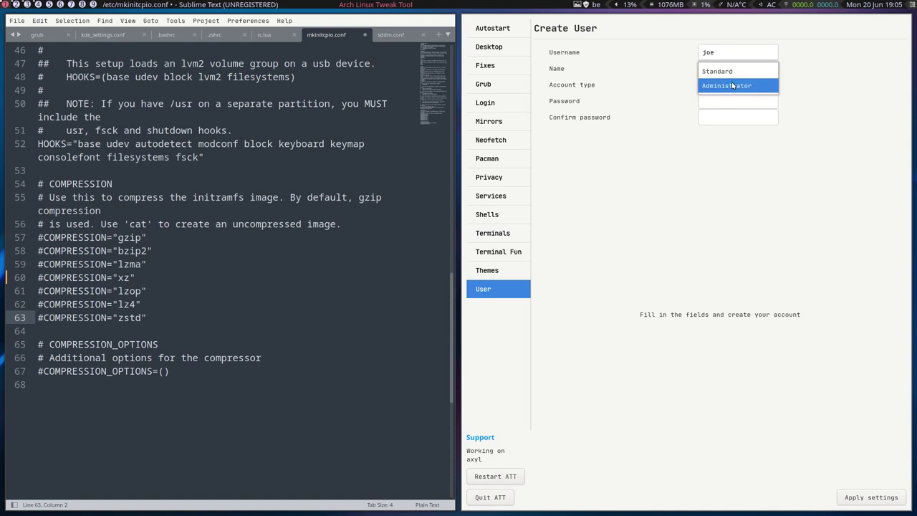
pyautogui.click(732, 87)
# Enter and confirm the account password, create the user, and quit the tweak tool.
pyautogui.click(727, 97)
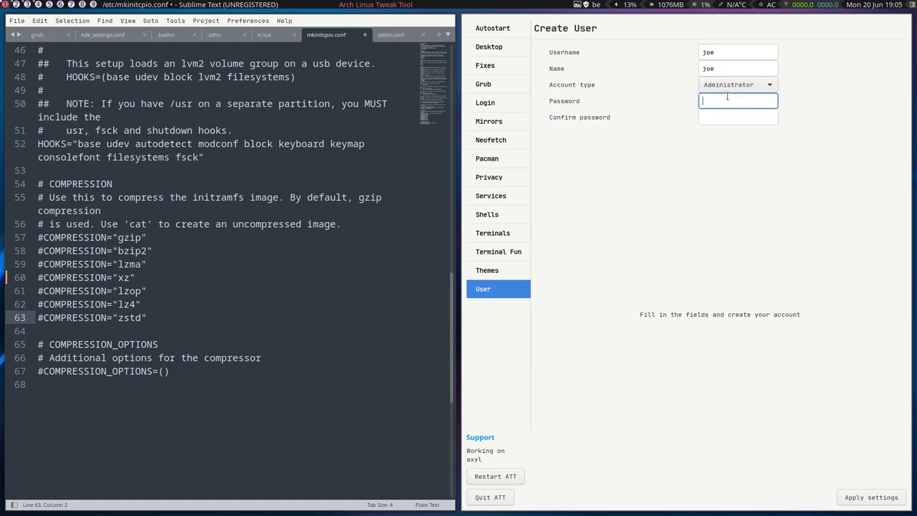
pyautogui.press('Tab')
pyautogui.write('j')
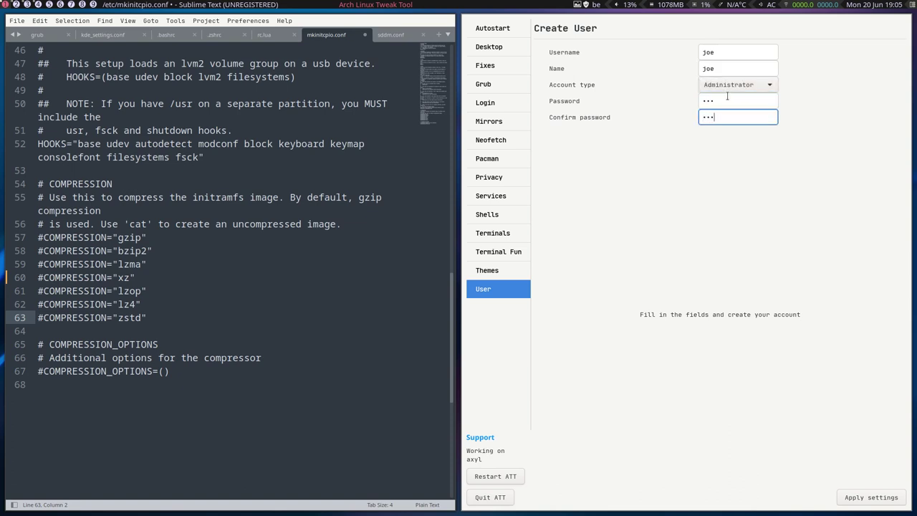
pyautogui.click(872, 499)
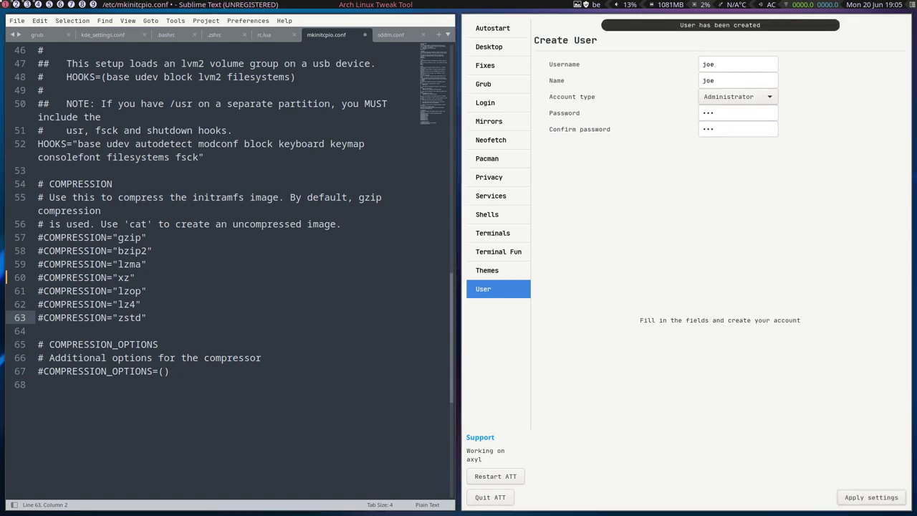
pyautogui.click(490, 497)
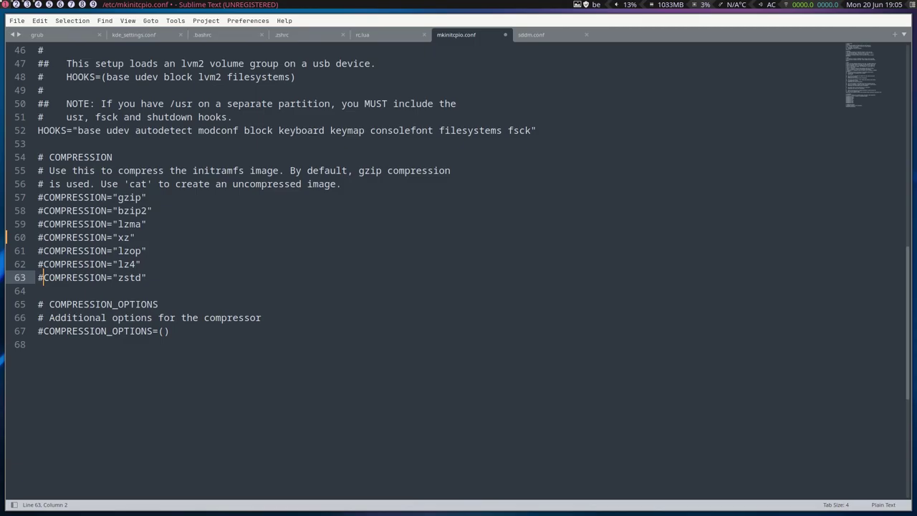
# Log out and sign in to a Dwm session as the other user with their password.
pyautogui.press('super+x')
pyautogui.click(311, 278)
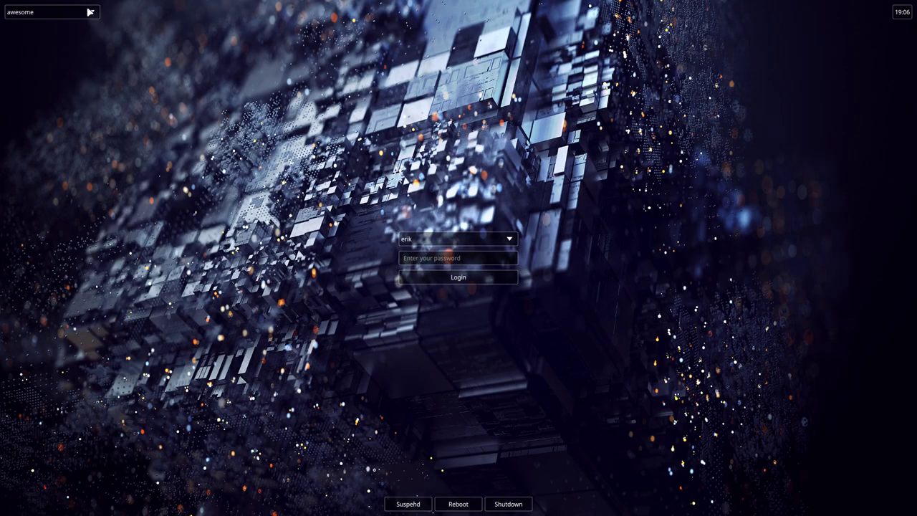
pyautogui.click(90, 12)
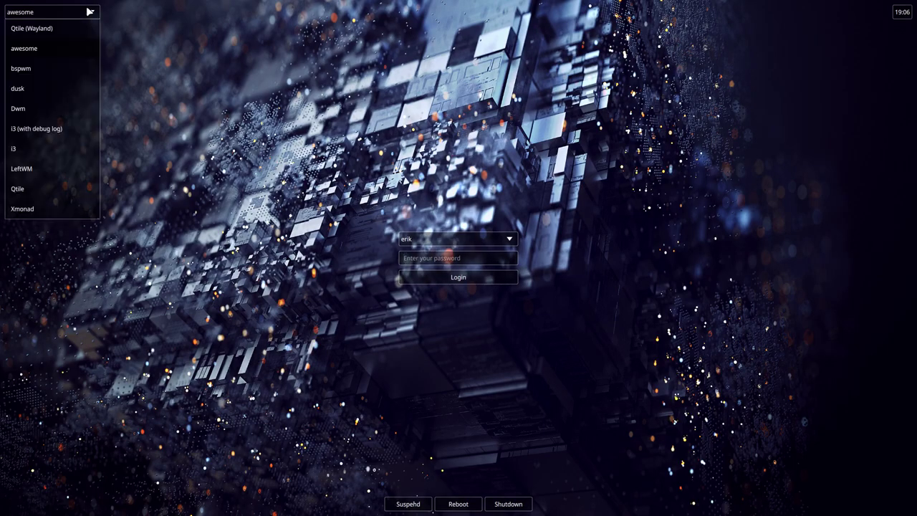
pyautogui.click(43, 113)
pyautogui.click(508, 240)
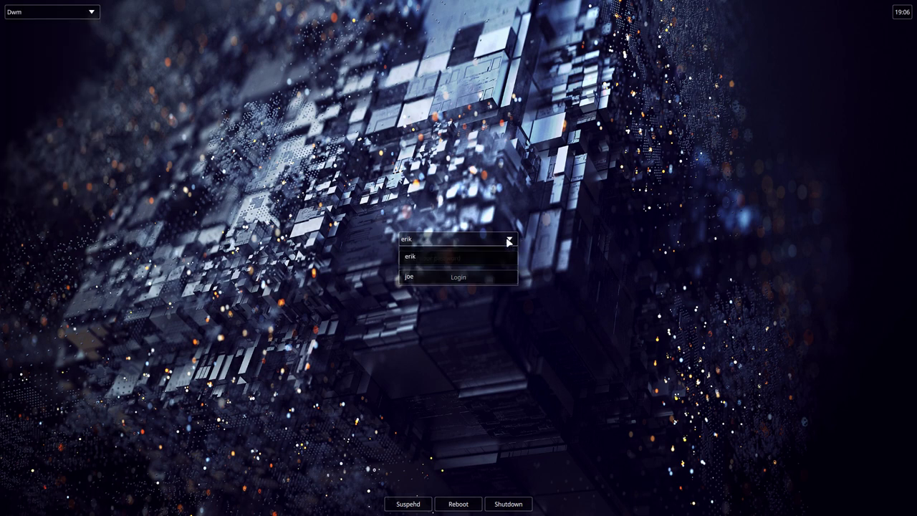
pyautogui.click(465, 275)
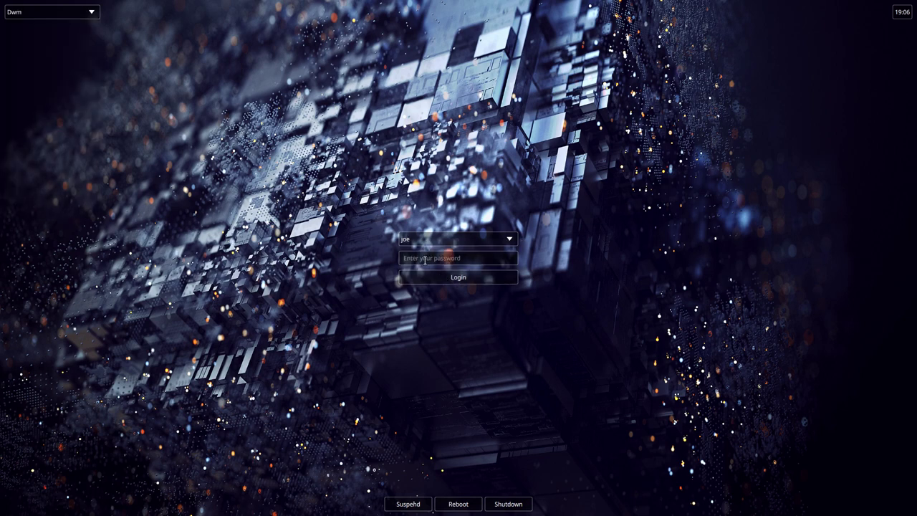
pyautogui.press('Return')
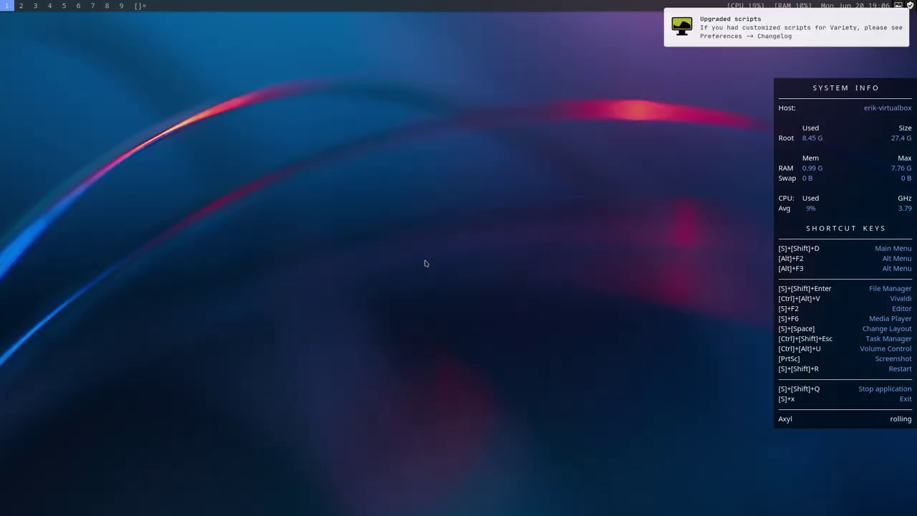
# Run a full system upgrade with sudo pacman -Syyu in a new terminal.
pyautogui.press('super+Return')
pyautogui.write('sudo p')
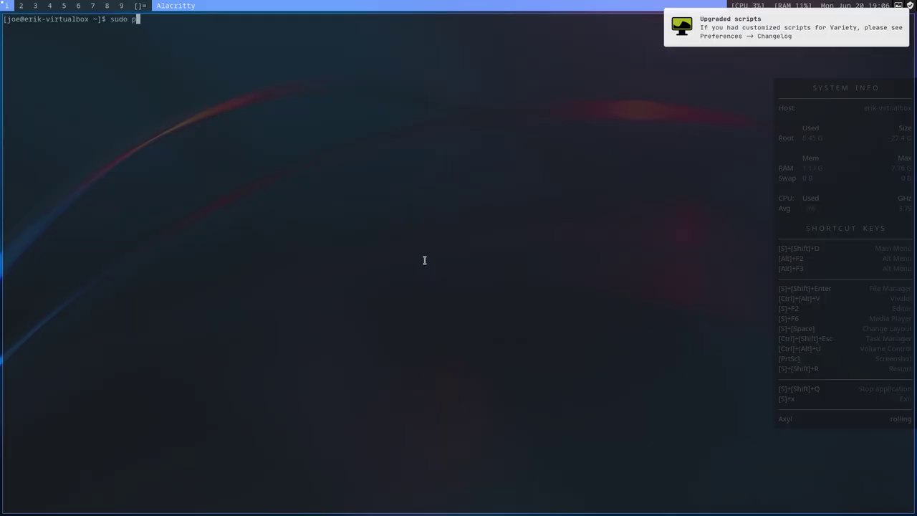
pyautogui.write('acman -Syy')
pyautogui.write('u')
pyautogui.press('Return')
pyautogui.write('****')
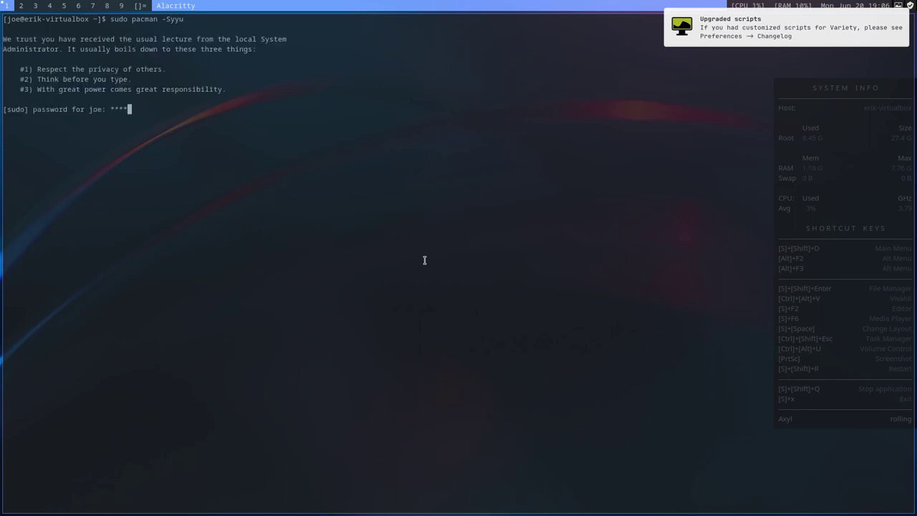
pyautogui.press('Return')
pyautogui.write('****')
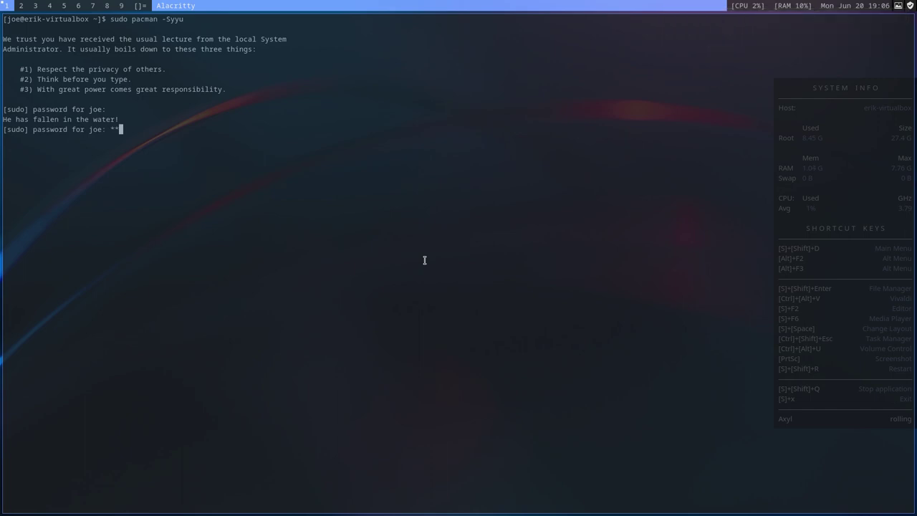
pyautogui.press('Return')
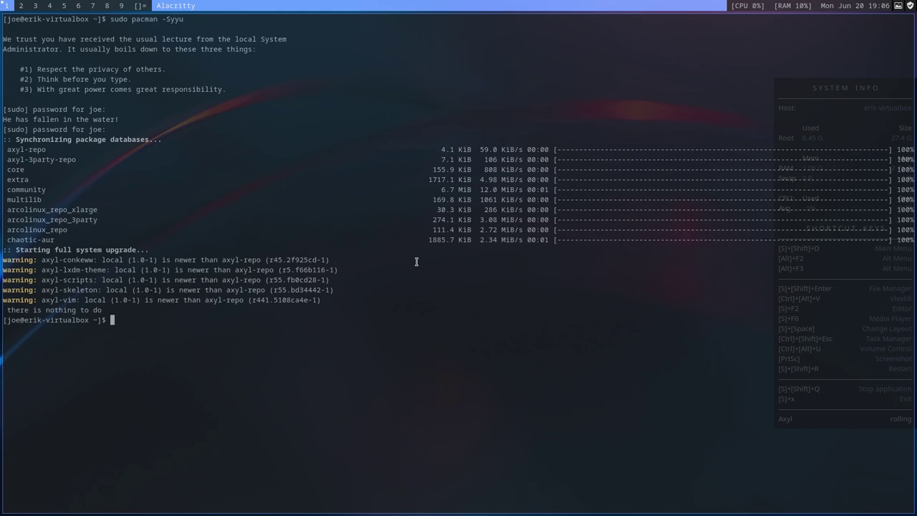
pyautogui.press('super+x')
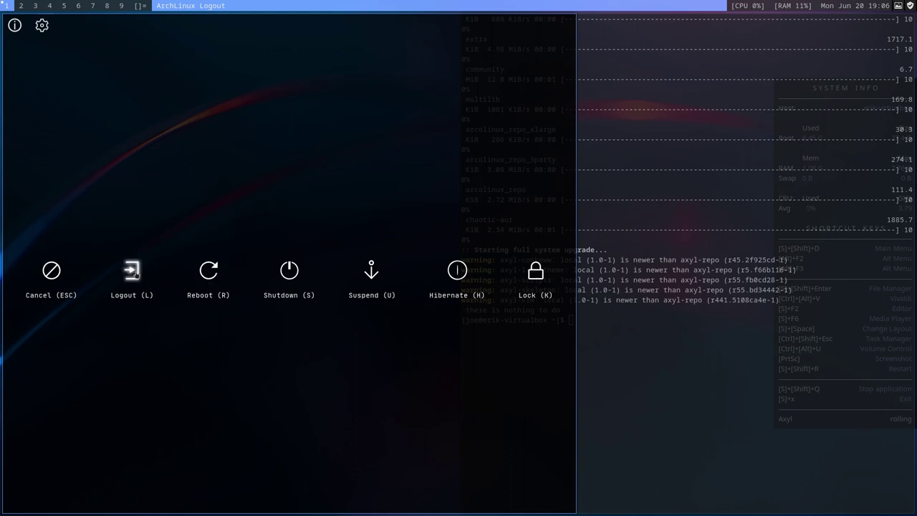
pyautogui.click(52, 270)
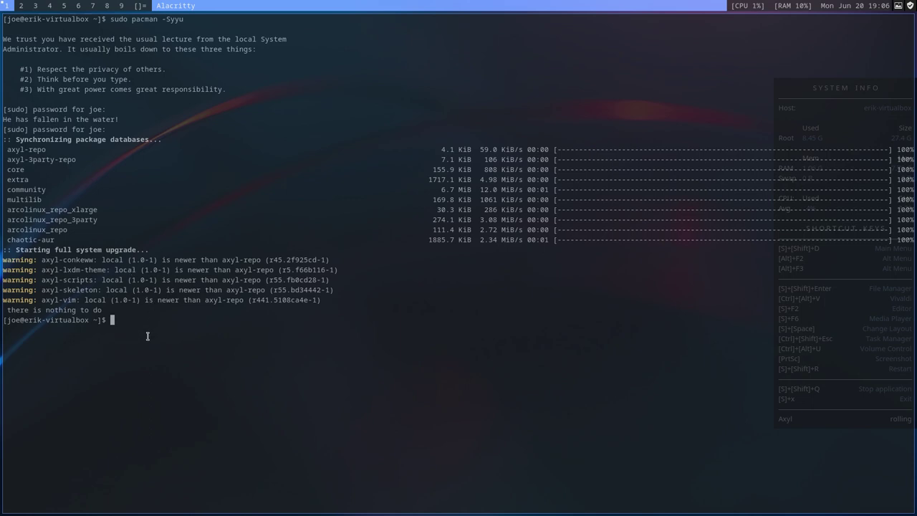
# Install xfce4 and xfce4-goodies, accepting all group members, then call up the logout options.
pyautogui.write('sudo pacman -S xfce4 xfce4-goodies')
pyautogui.press('Return')
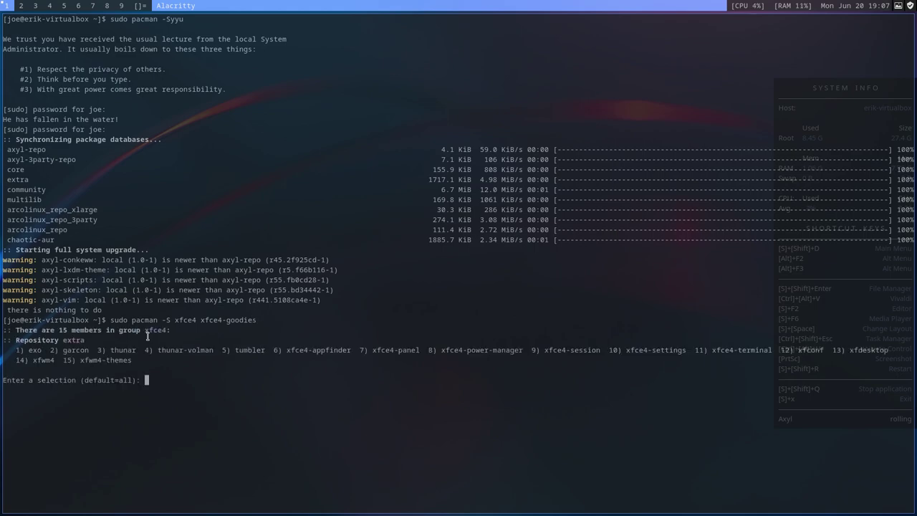
pyautogui.press('Return')
pyautogui.press('Return')
pyautogui.press('Return')
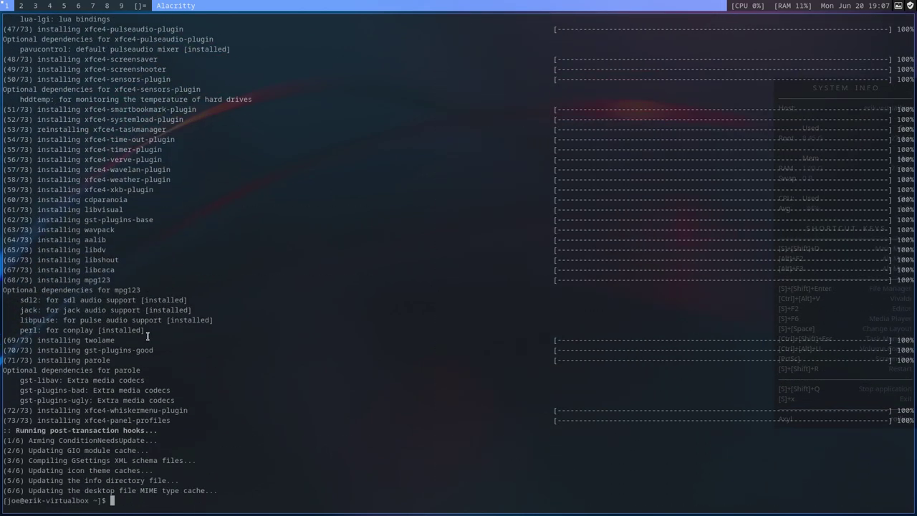
pyautogui.press('super+x')
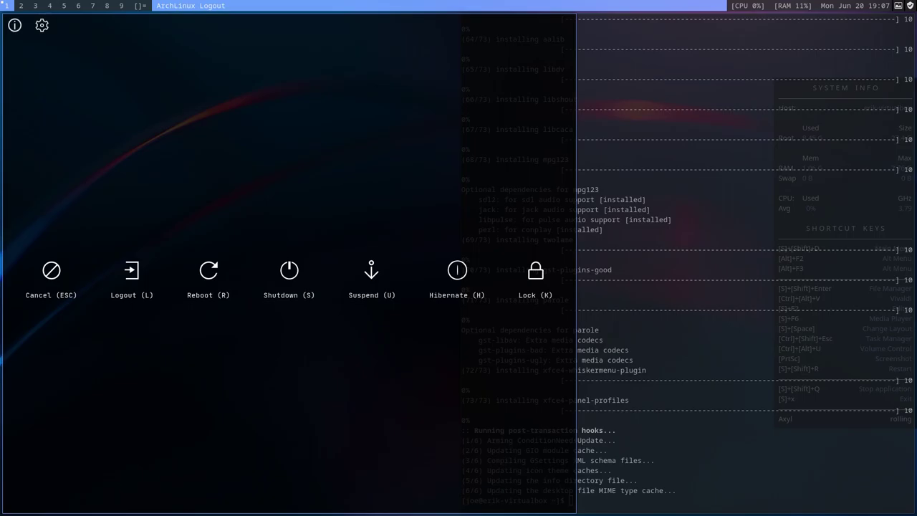
# Log out and sign in to an Xfce Session as the original user, closing the PolicyKit error.
pyautogui.press('l')
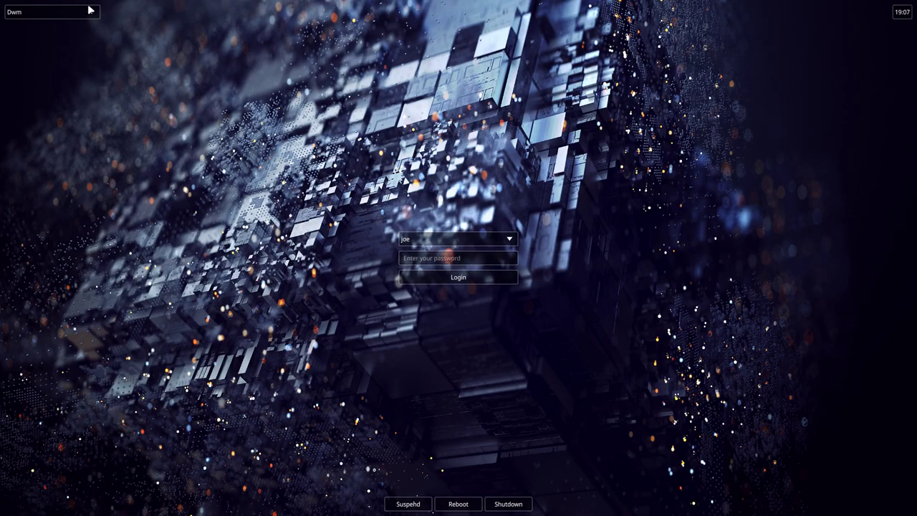
pyautogui.click(90, 10)
pyautogui.click(28, 209)
pyautogui.click(429, 239)
pyautogui.click(419, 252)
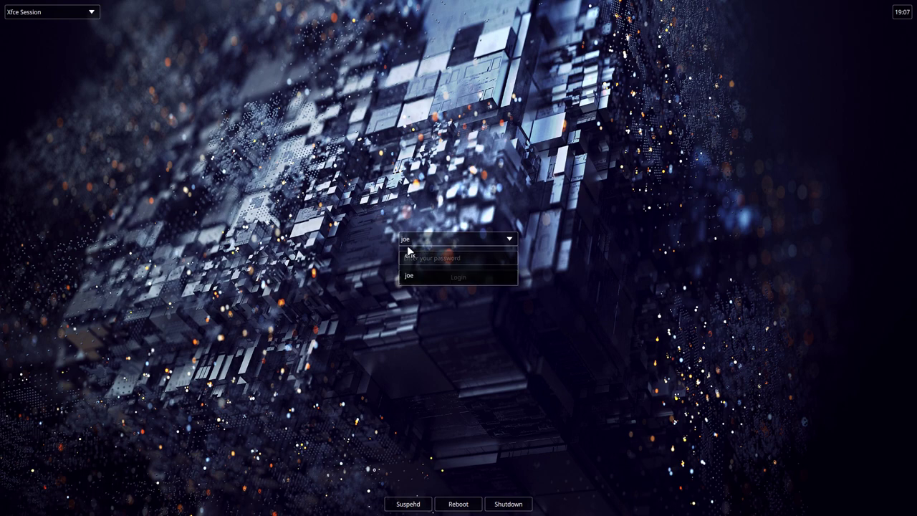
pyautogui.click(418, 259)
pyautogui.write('••')
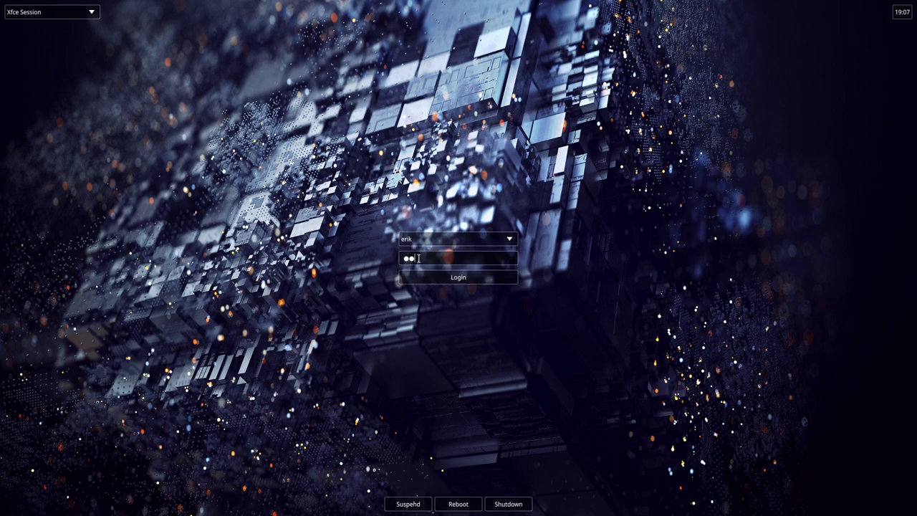
pyautogui.press('Return')
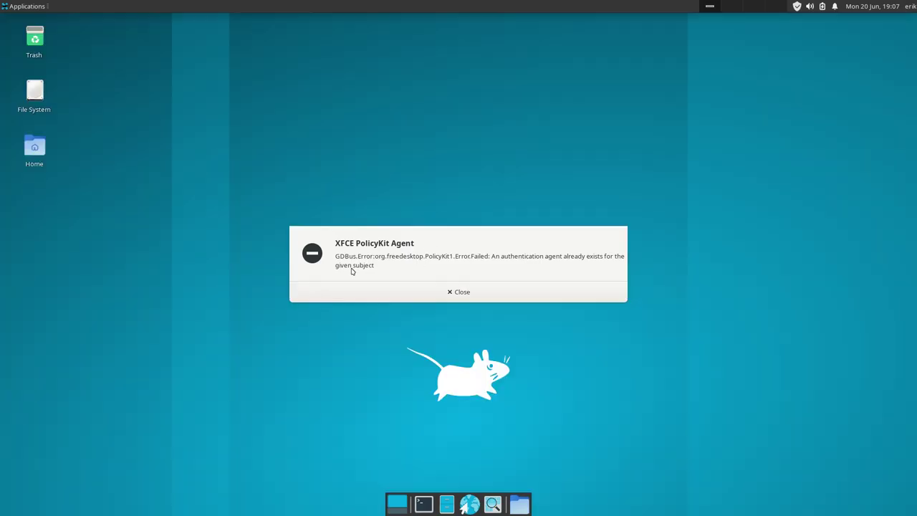
pyautogui.click(440, 290)
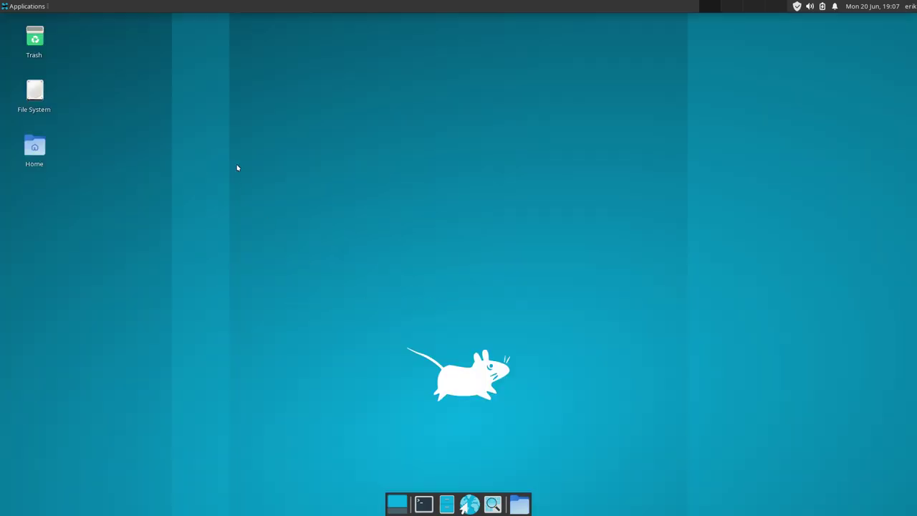
# Open Xfce Appearance and apply the Qogir-Dark style and the Papirus-Dark icon theme.
pyautogui.click(21, 7)
pyautogui.moveTo(54, 179)
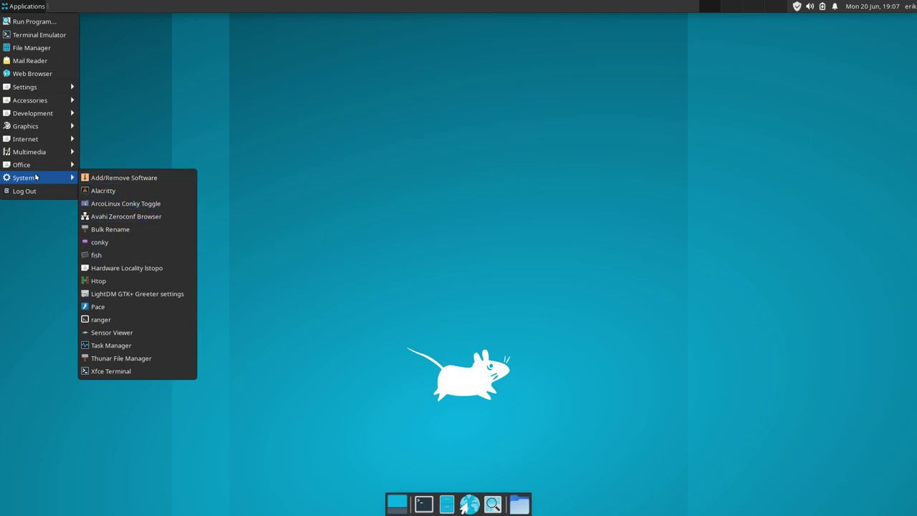
pyautogui.moveTo(43, 87)
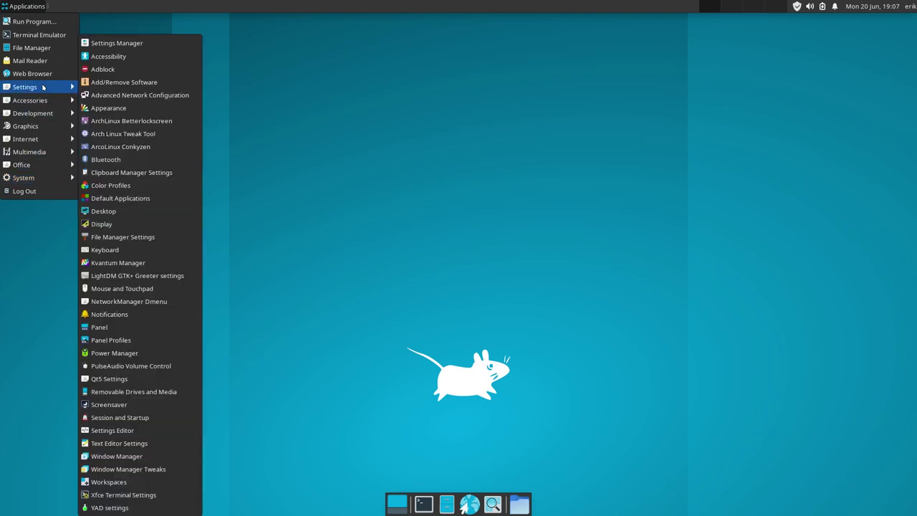
pyautogui.click(115, 108)
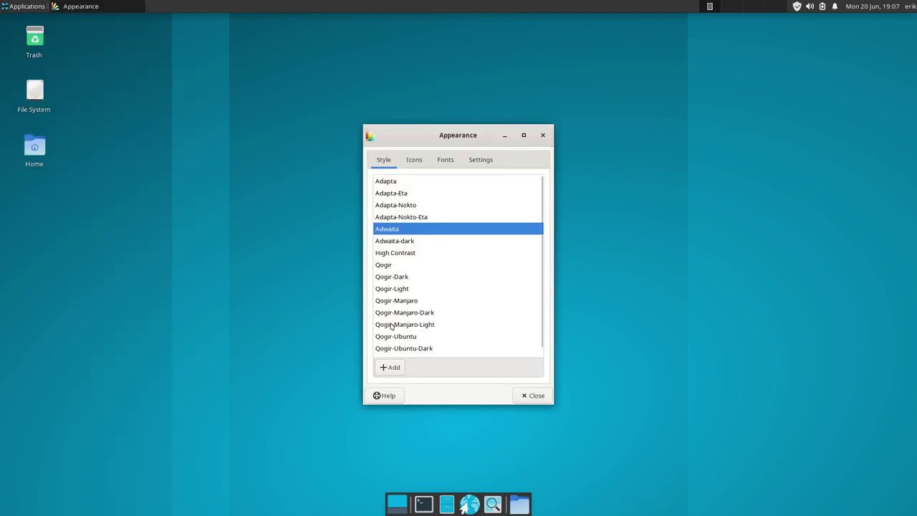
pyautogui.click(405, 278)
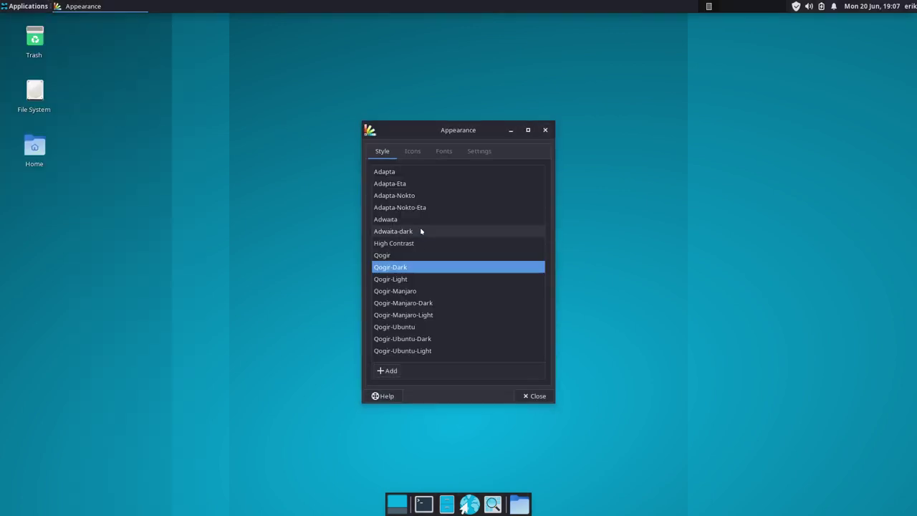
pyautogui.click(412, 151)
pyautogui.click(426, 287)
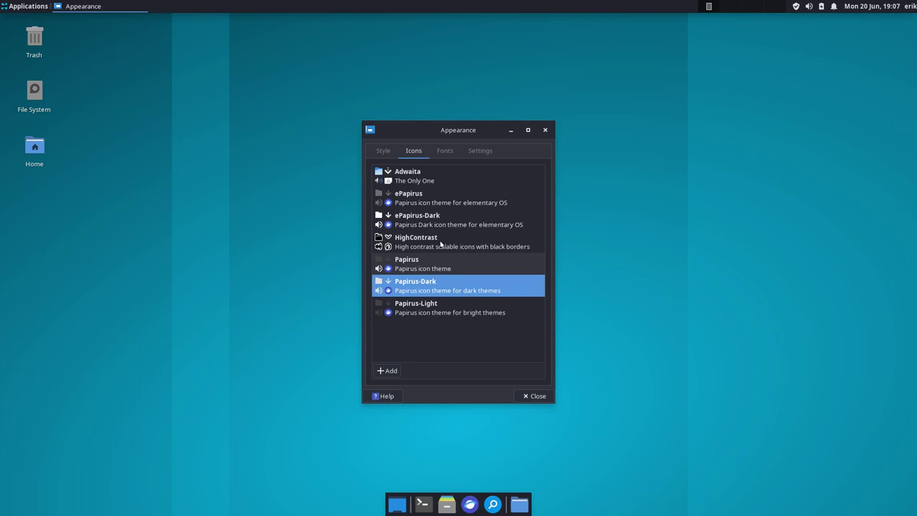
pyautogui.click(446, 150)
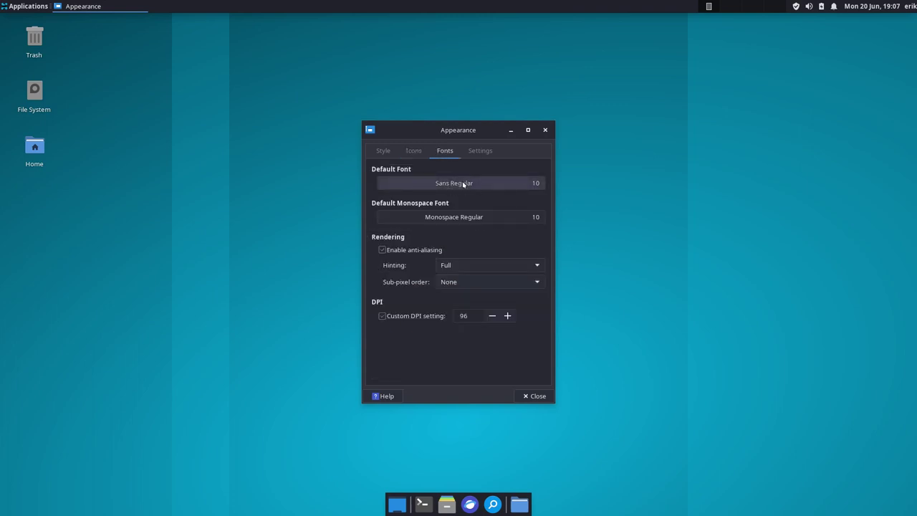
# Set the default font to Serto Batnan Italic at size 11.
pyautogui.click(451, 183)
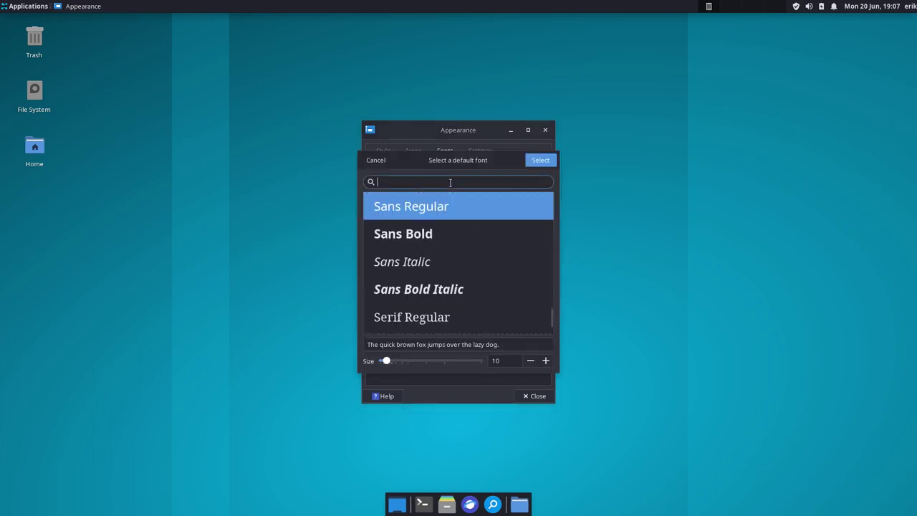
pyautogui.scroll(-4, 433, 288)
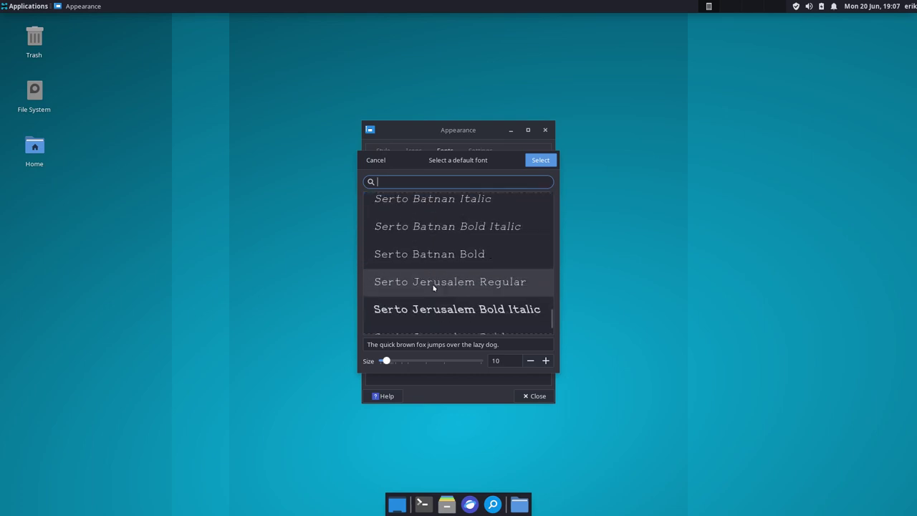
pyautogui.scroll(3, 433, 288)
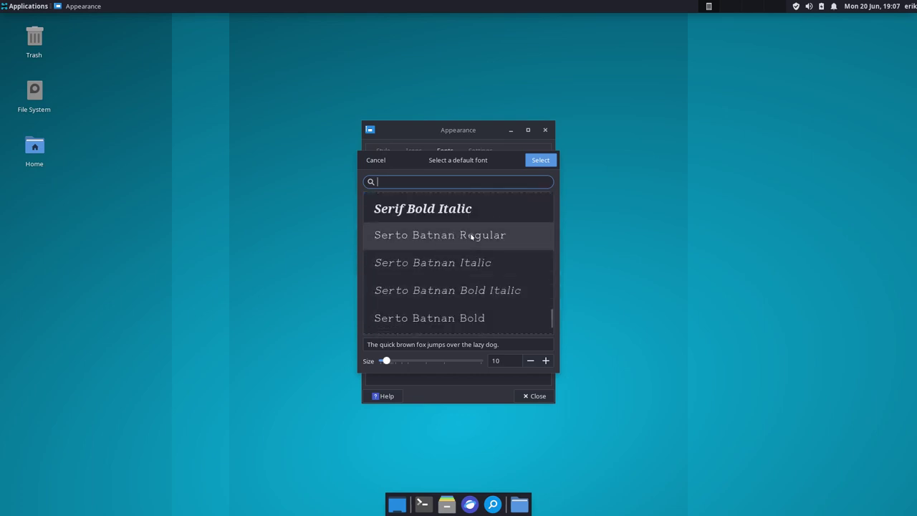
pyautogui.click(447, 264)
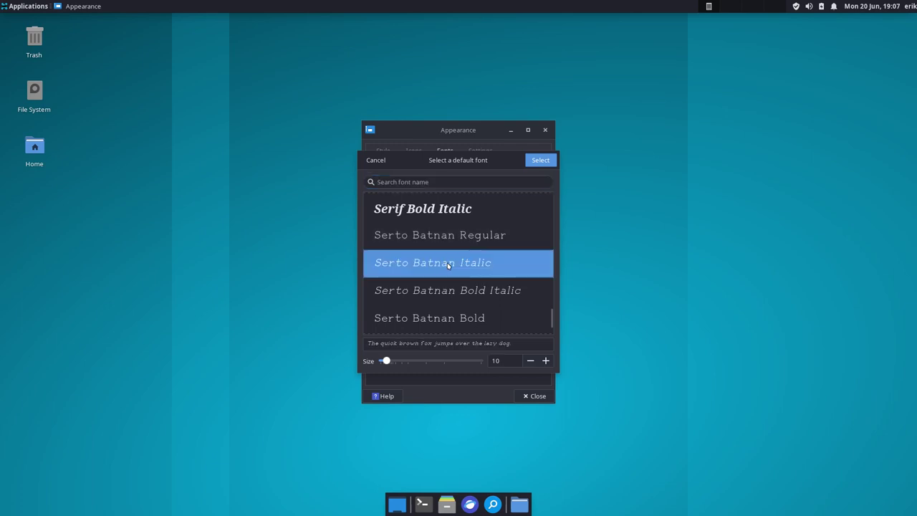
pyautogui.click(545, 360)
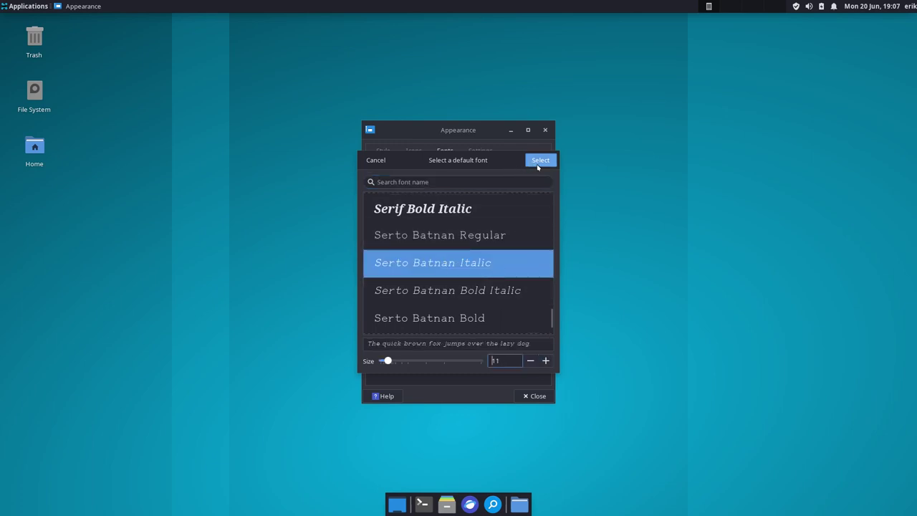
pyautogui.click(538, 159)
pyautogui.click(29, 7)
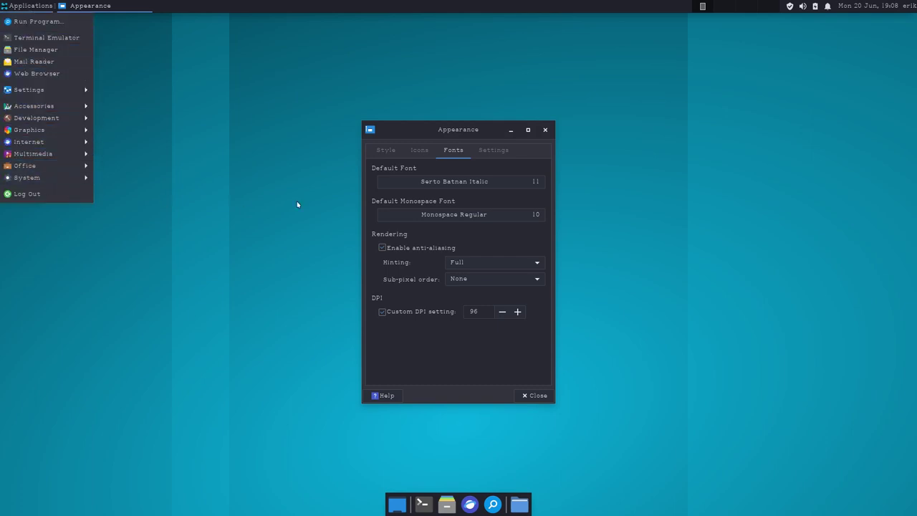
pyautogui.click(501, 186)
# Try Terminus Regular, then Terminus Bold, as the default font.
pyautogui.click(501, 186)
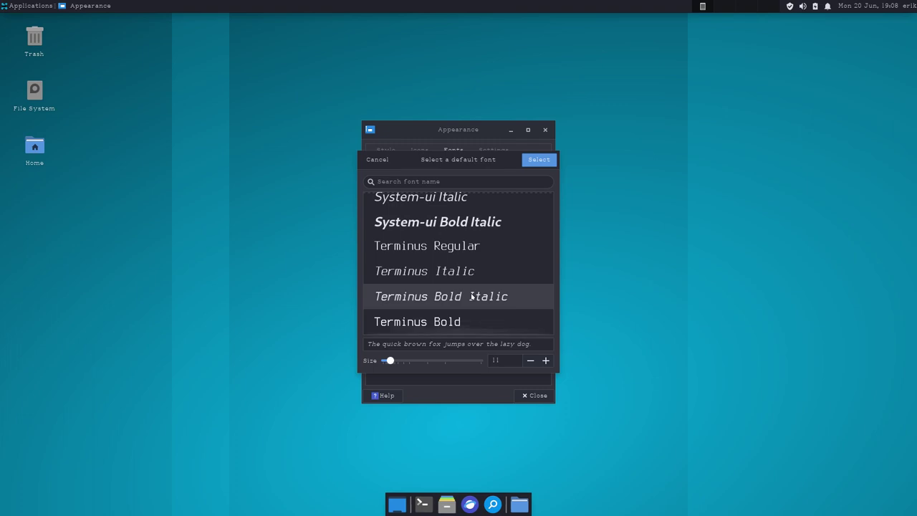
pyautogui.click(429, 252)
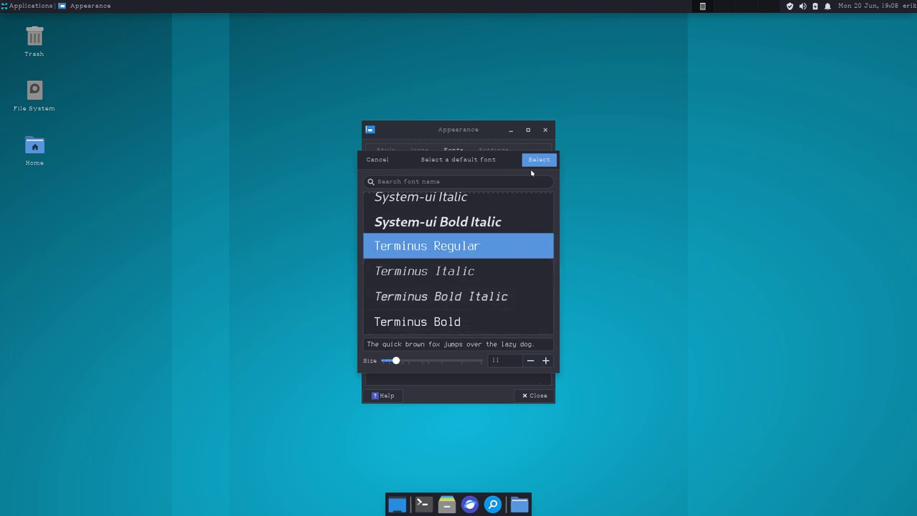
pyautogui.click(539, 162)
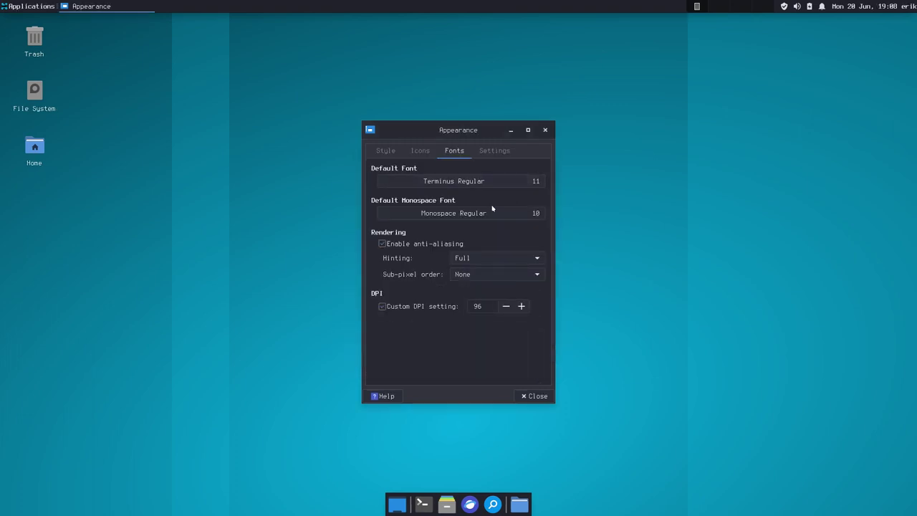
pyautogui.click(487, 183)
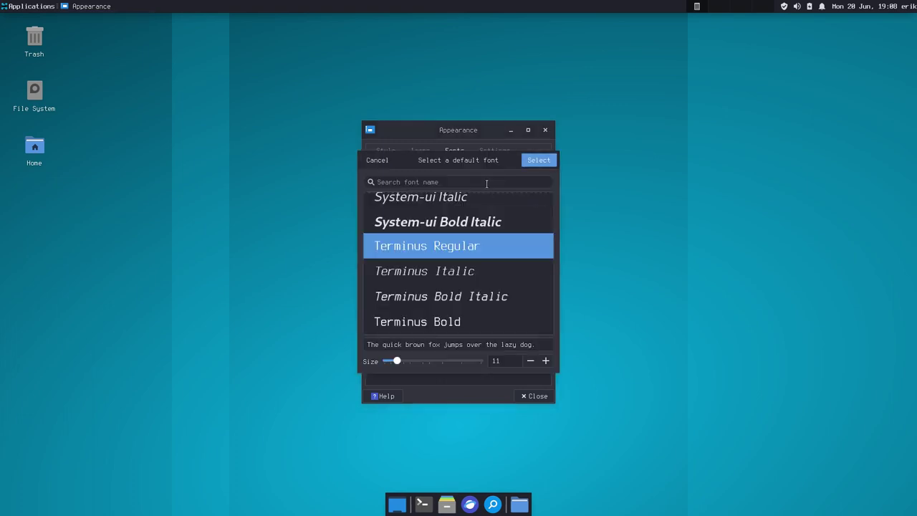
pyautogui.click(425, 327)
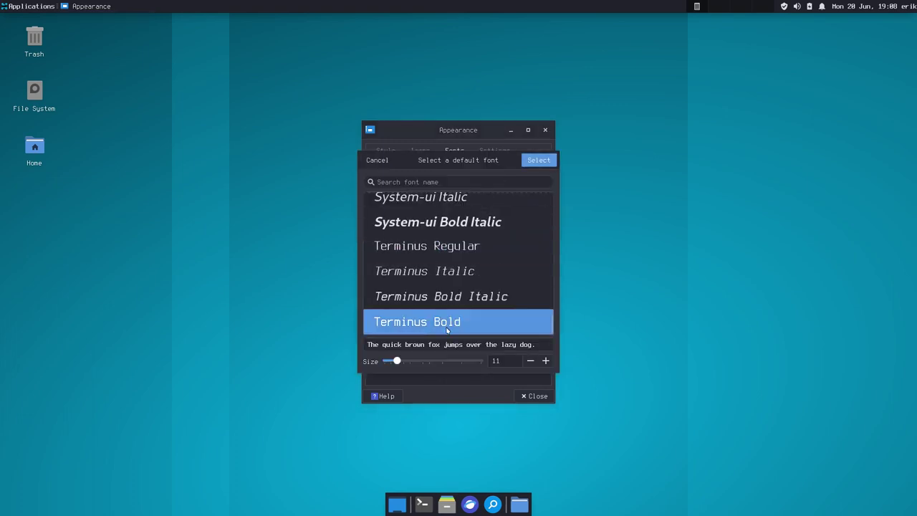
pyautogui.click(538, 161)
pyautogui.click(25, 9)
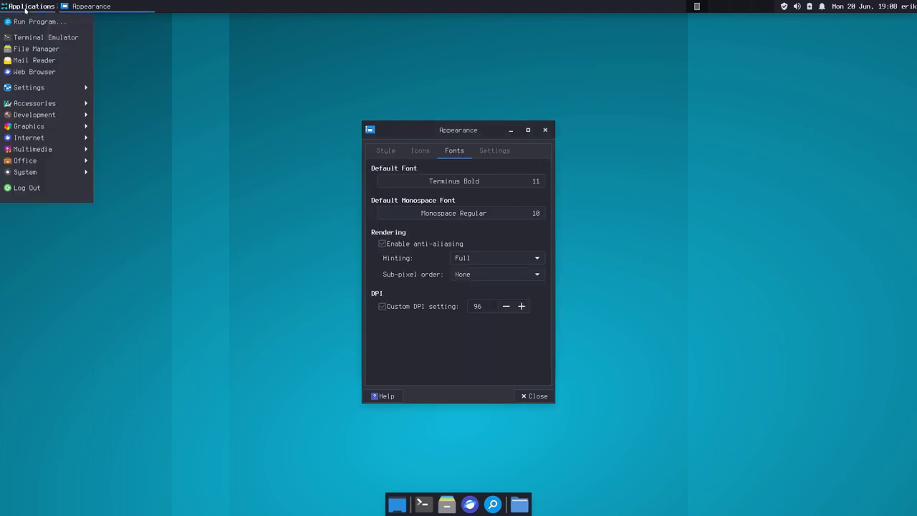
pyautogui.click(439, 181)
# Settle on Source Code Variable Semibold as the default font, check Settings, and close Appearance.
pyautogui.click(439, 181)
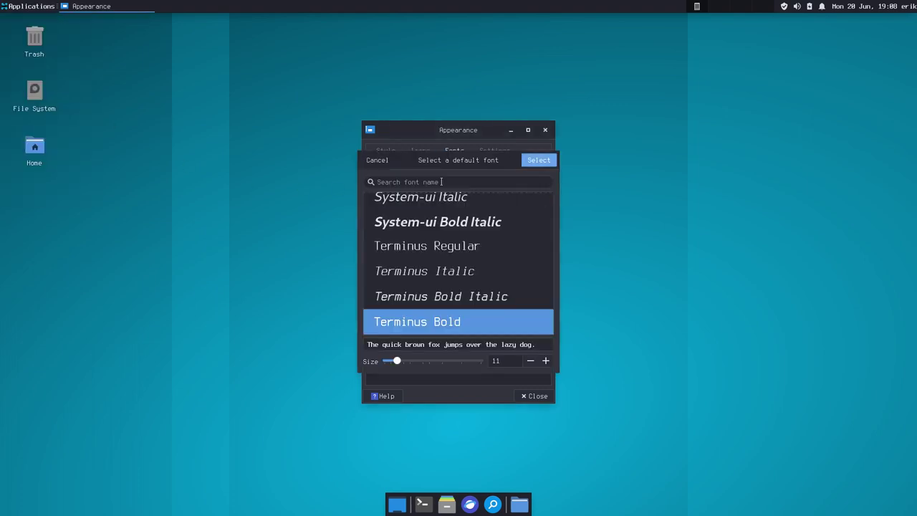
pyautogui.scroll(5, 438, 295)
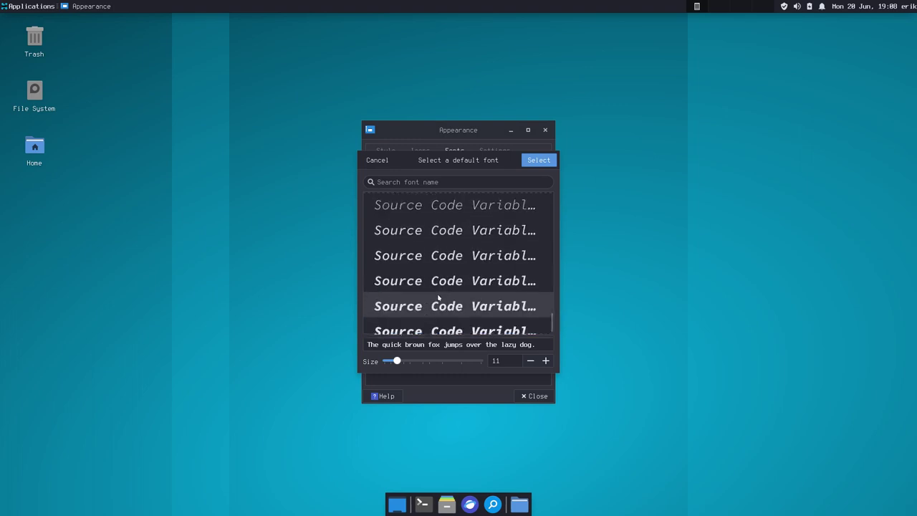
pyautogui.scroll(-2, 438, 295)
pyautogui.scroll(5, 440, 279)
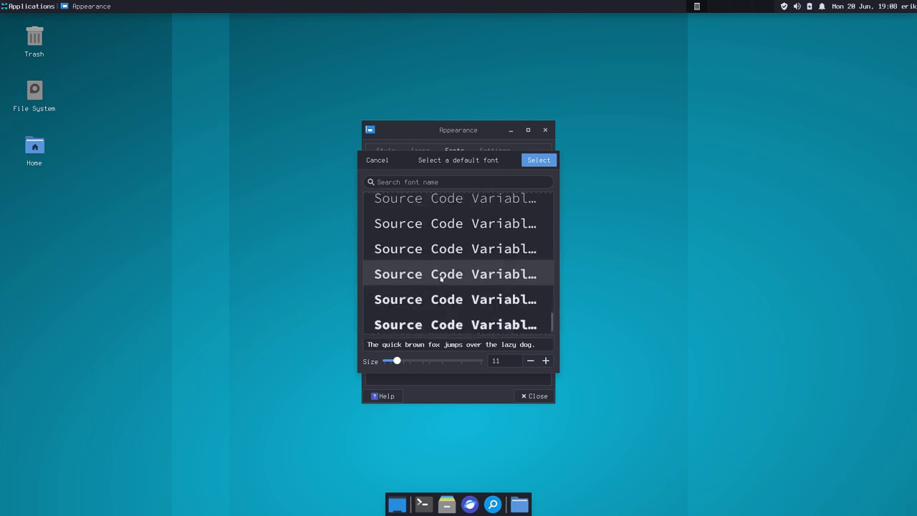
pyautogui.click(441, 278)
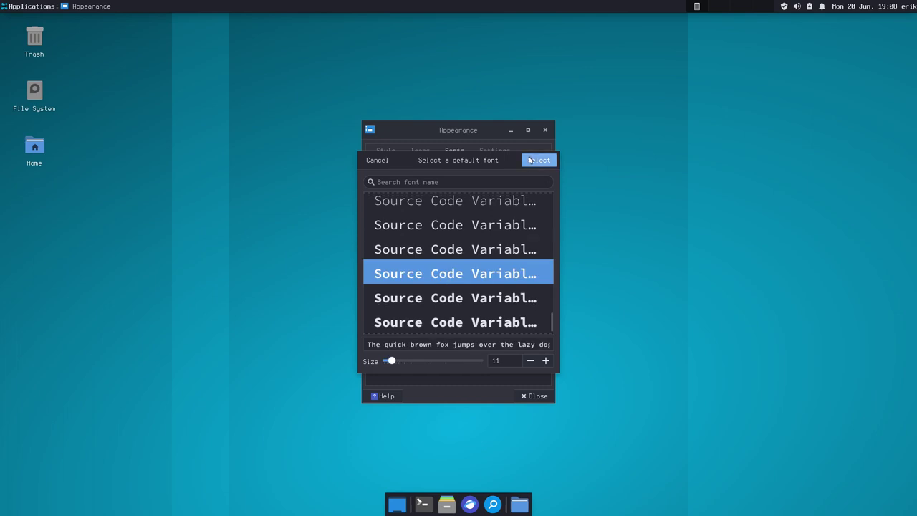
pyautogui.click(529, 161)
pyautogui.click(28, 8)
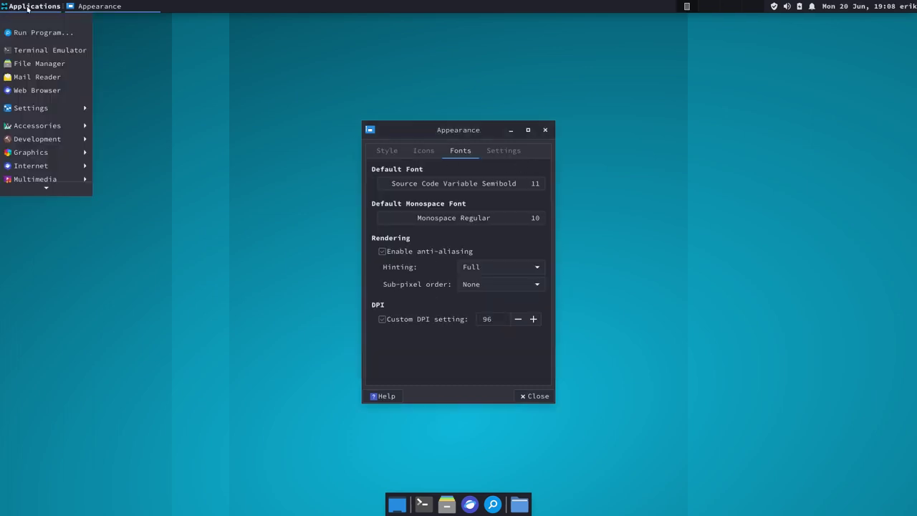
pyautogui.moveTo(46, 188)
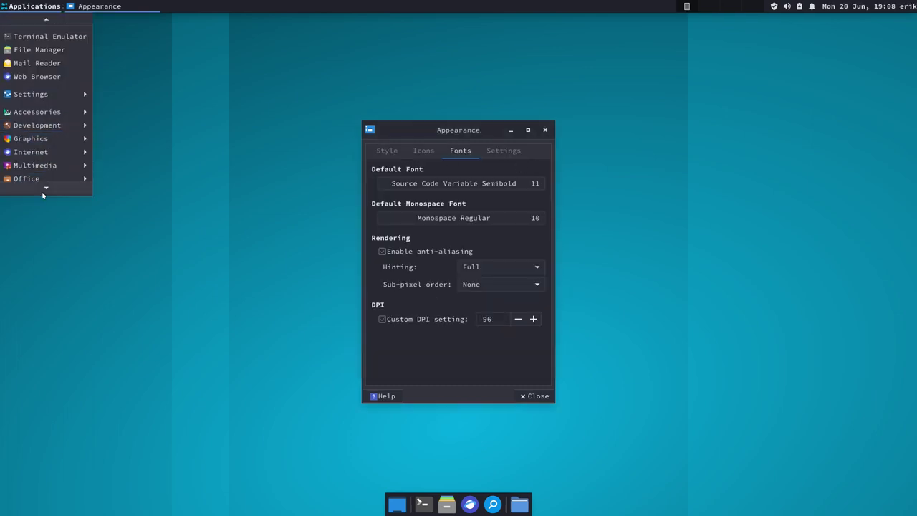
pyautogui.click(512, 153)
pyautogui.click(512, 154)
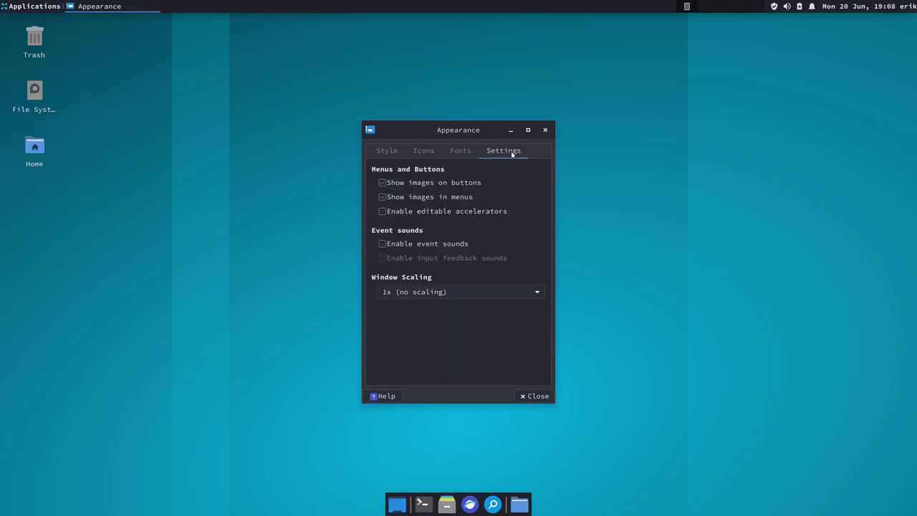
pyautogui.click(533, 395)
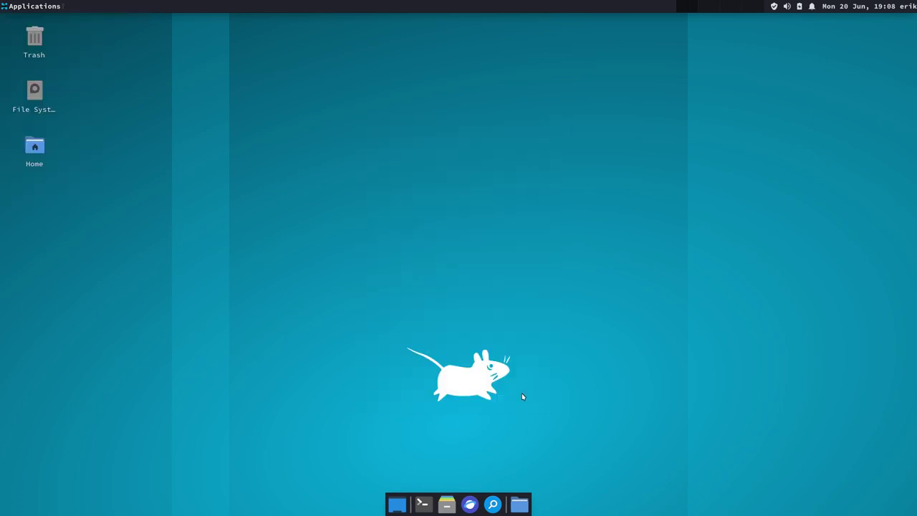
pyautogui.click(34, 5)
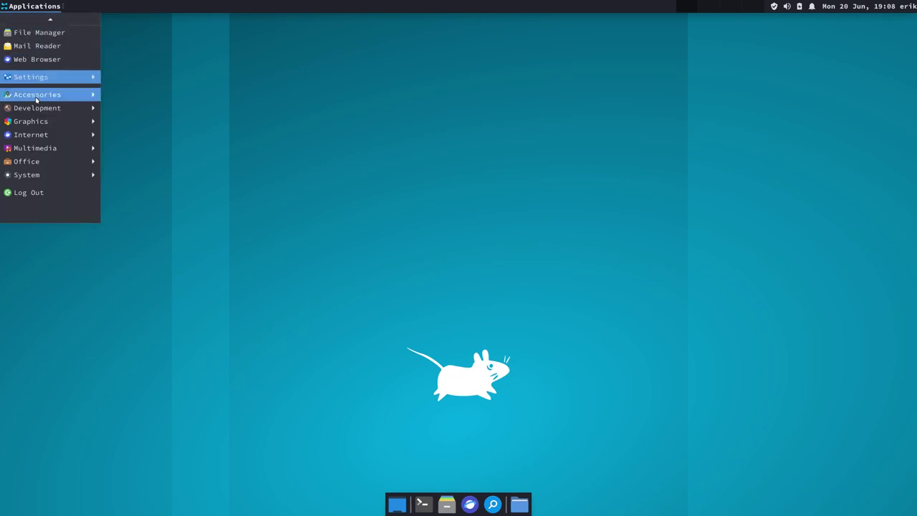
# Open the file manager on the home folder with dotfiles hidden and move the window nearer the centre.
pyautogui.click(315, 156)
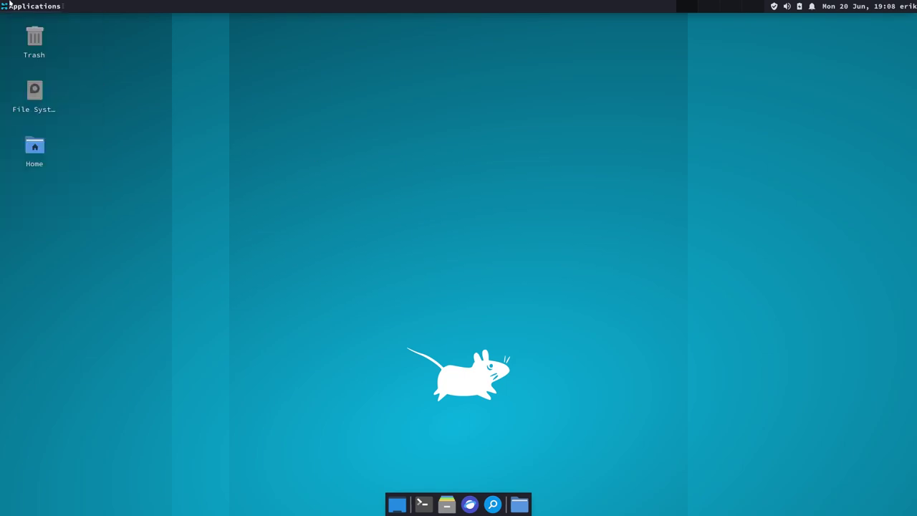
pyautogui.click(20, 5)
pyautogui.click(58, 54)
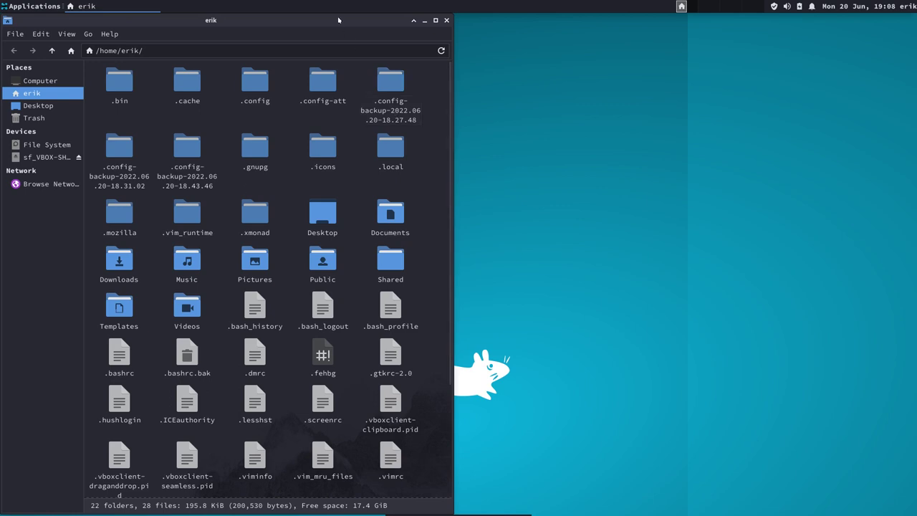
pyautogui.hotkey('ctrl', 'h')
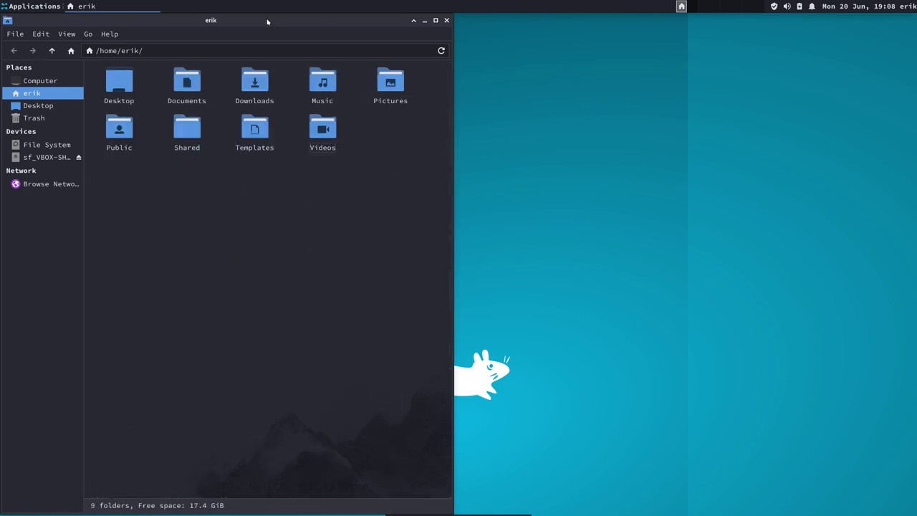
pyautogui.moveTo(268, 22); pyautogui.dragTo(520, 74)
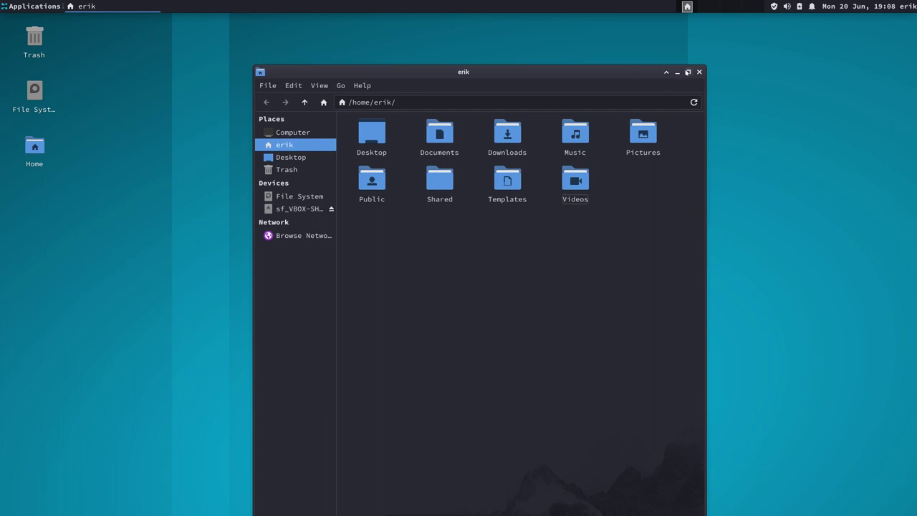
pyautogui.hotkey('ctrl', 'h')
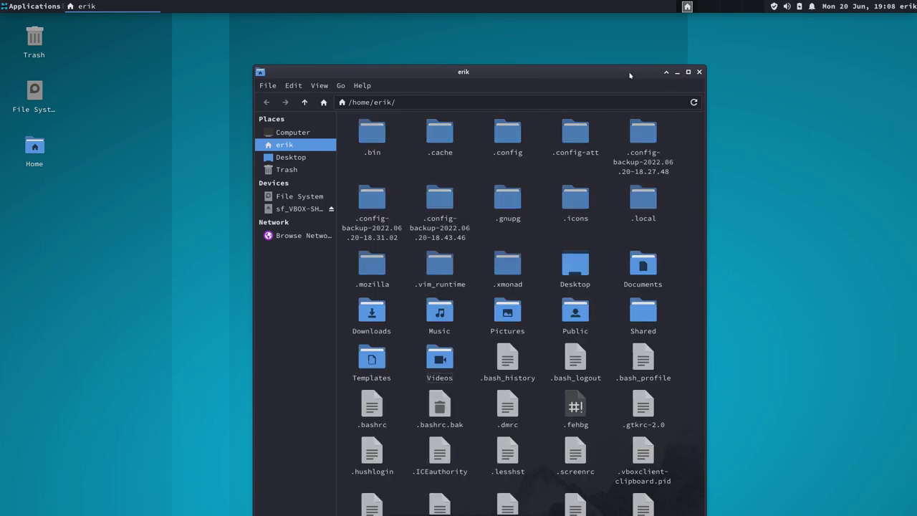
pyautogui.hotkey('ctrl', 'h')
pyautogui.moveTo(575, 74); pyautogui.dragTo(508, 45)
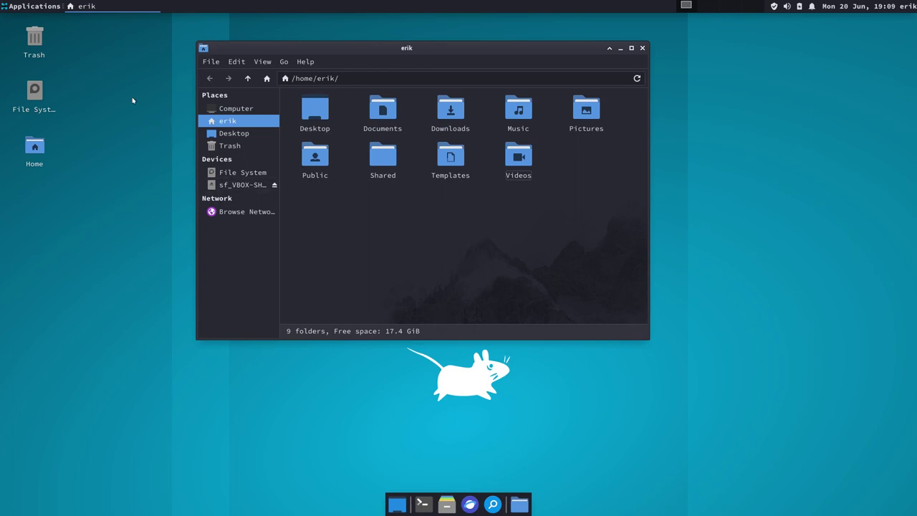
# Launch the Avahi VNC Server Browser from the applications menu and cancel the VNC server chooser.
pyautogui.click(32, 8)
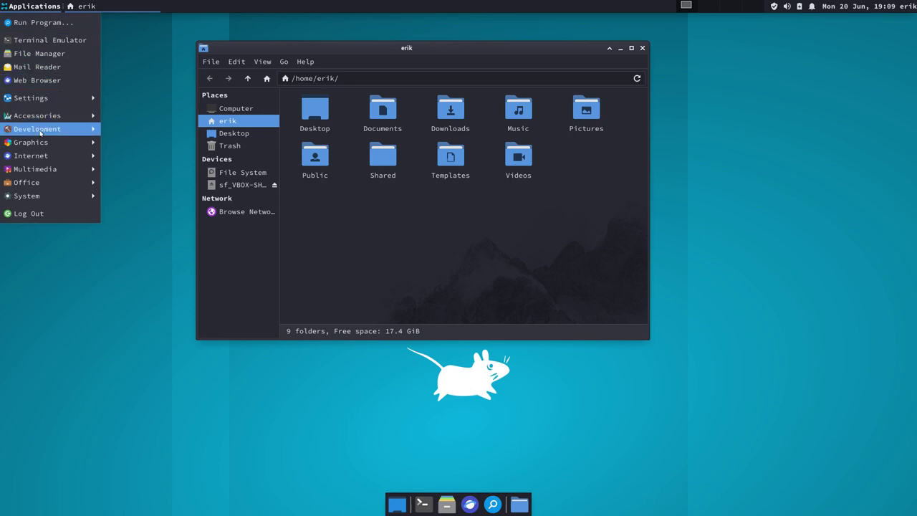
pyautogui.moveTo(46, 133)
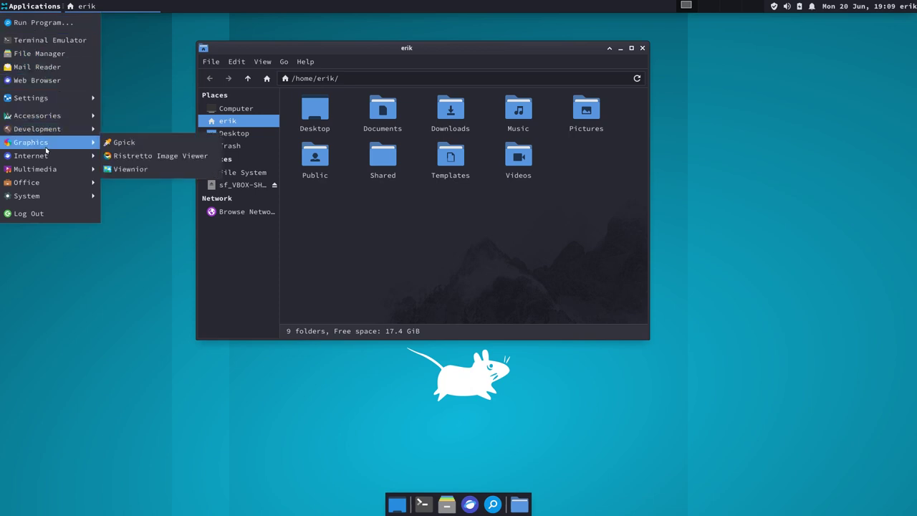
pyautogui.moveTo(62, 159)
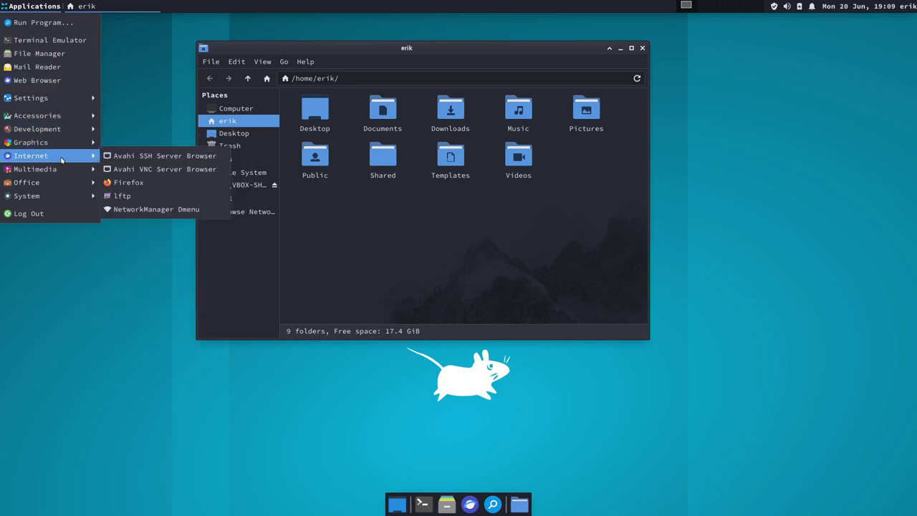
pyautogui.click(147, 169)
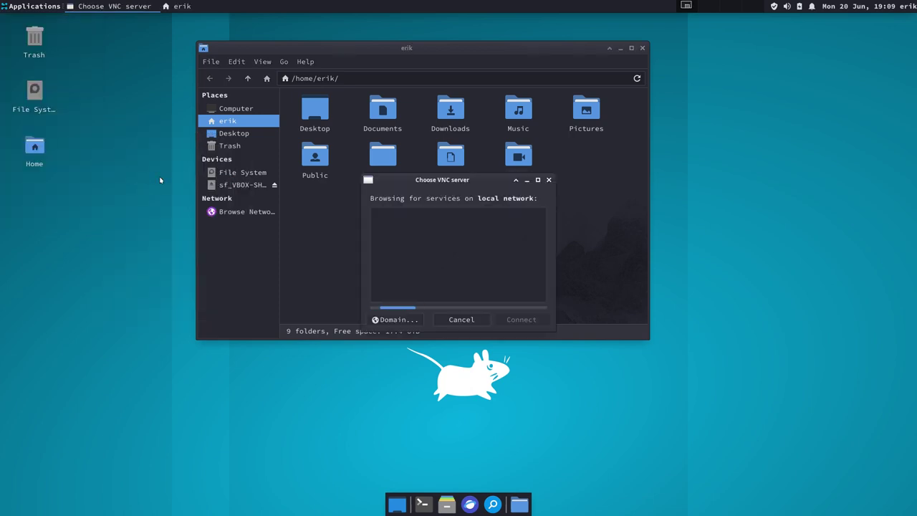
pyautogui.click(478, 321)
# Start Firefox from Applications > Internet.
pyautogui.click(4, 10)
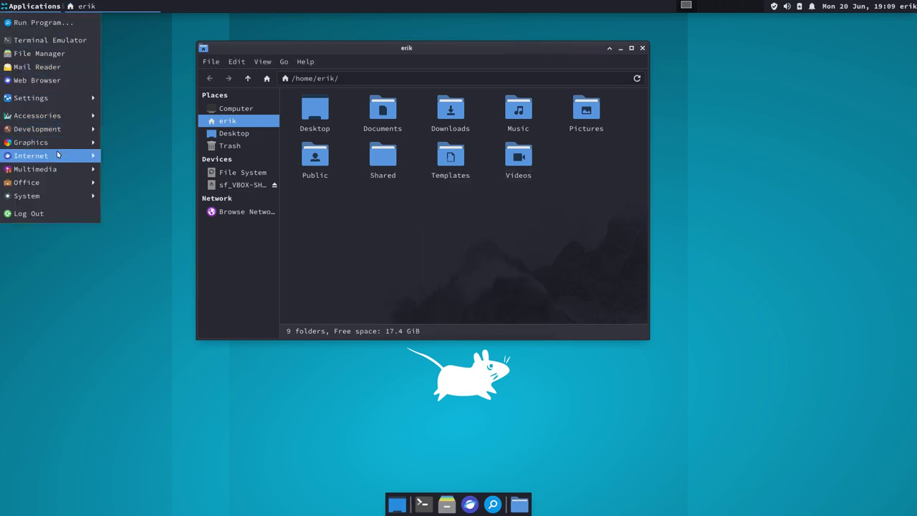
pyautogui.moveTo(60, 156)
pyautogui.click(147, 188)
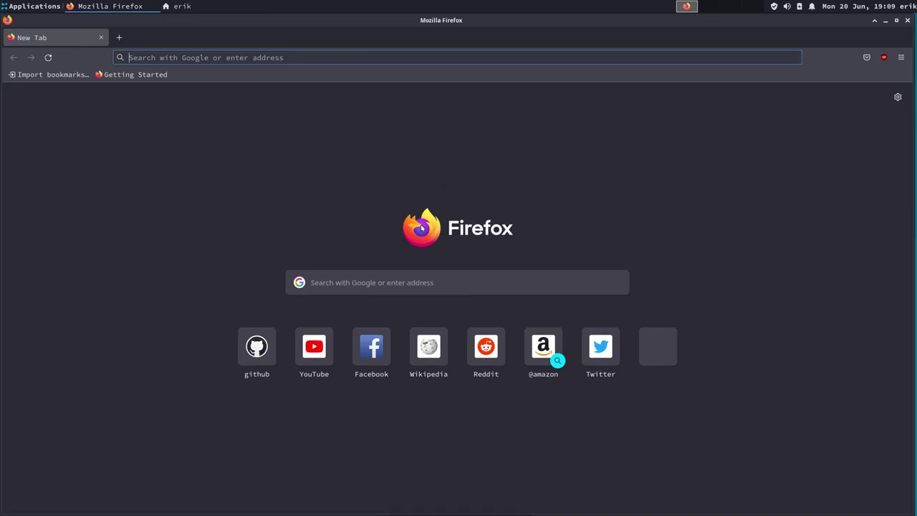
# Go to the developer's GitHub profile and open the arcolinux-nemesis repository.
pyautogui.click(174, 57)
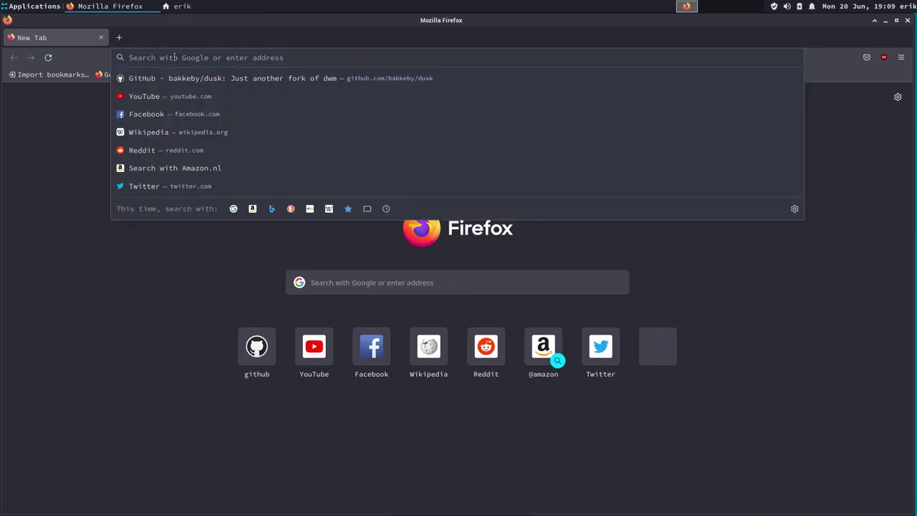
pyautogui.write('github.com/')
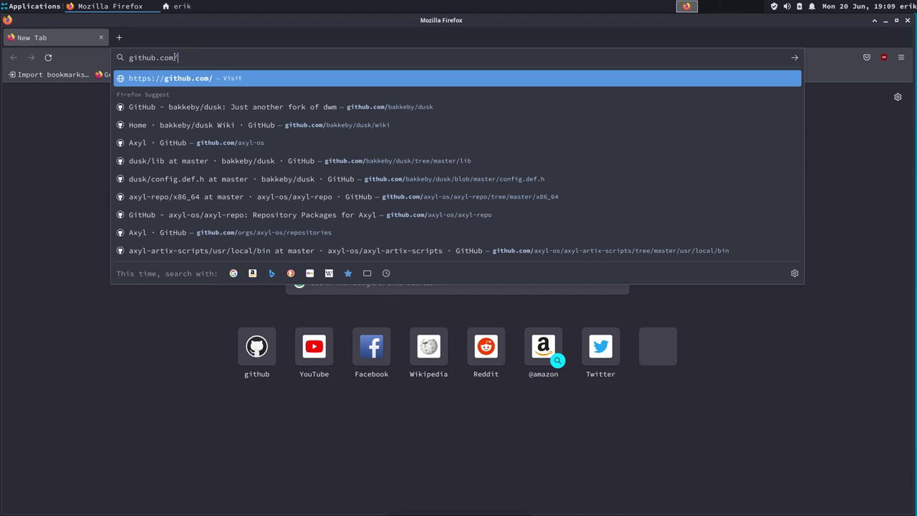
pyautogui.write('ar')
pyautogui.press('BackSpace')
pyautogui.press('BackSpace')
pyautogui.write('erikdu')
pyautogui.press('Return')
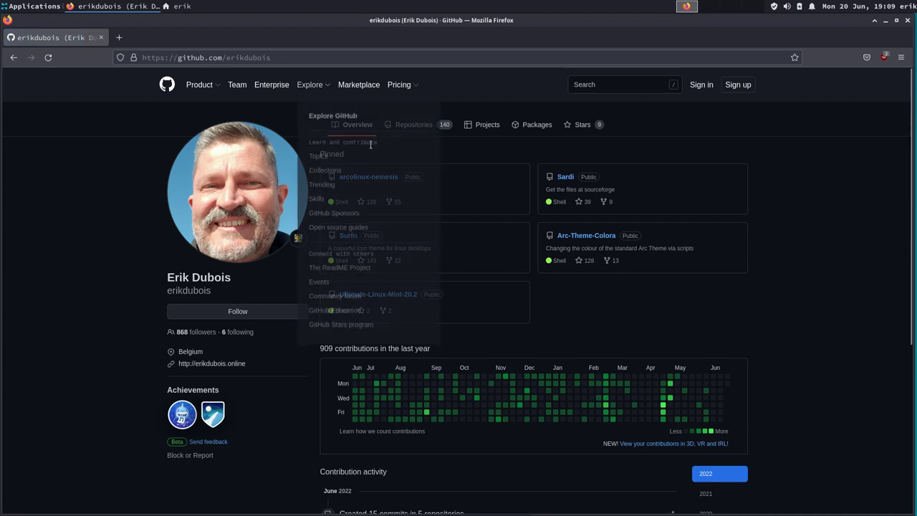
pyautogui.click(369, 177)
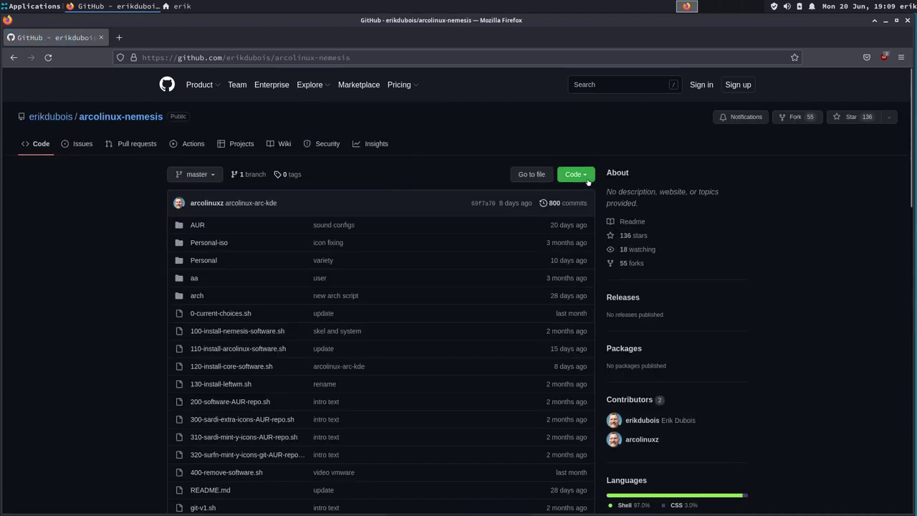
# Copy the repository's HTTPS clone URL and minimise Firefox.
pyautogui.click(586, 177)
pyautogui.click(574, 241)
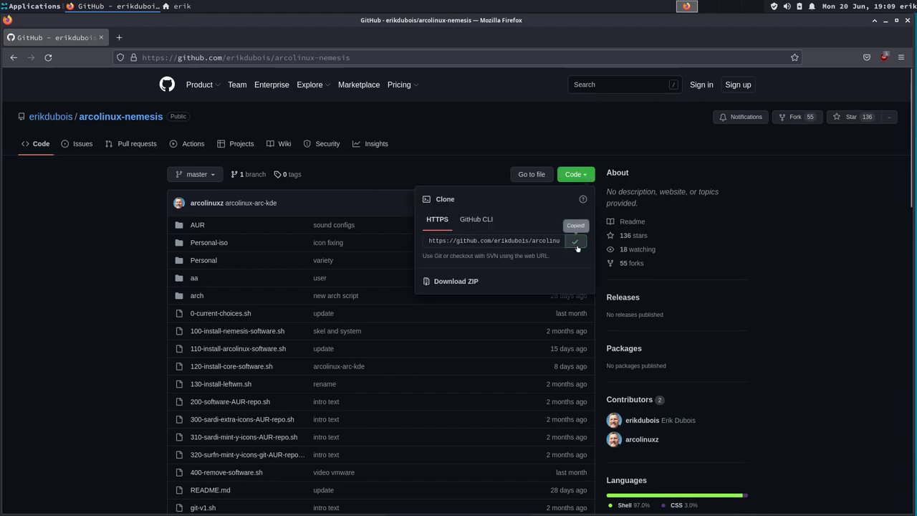
pyautogui.click(884, 21)
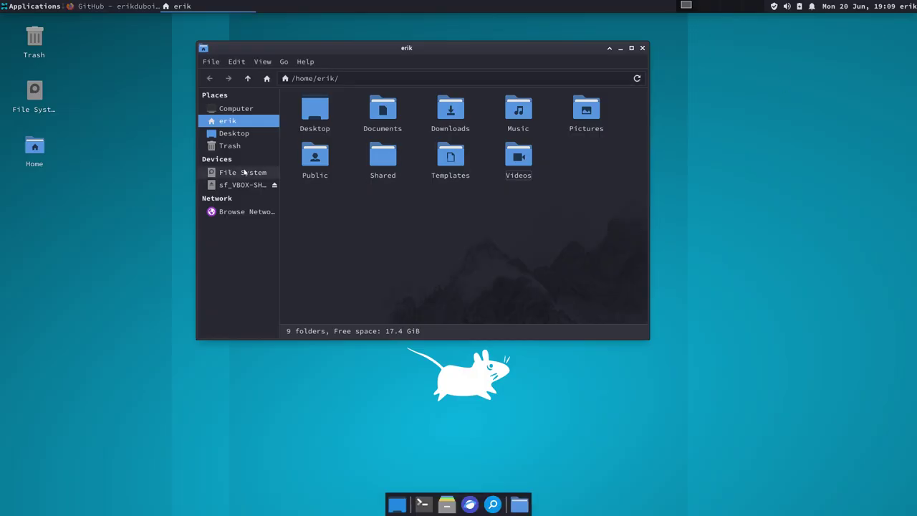
# Run 'git clone' with the pasted arcolinux-nemesis URL in a home-folder terminal, then close it.
pyautogui.rightClick(373, 215)
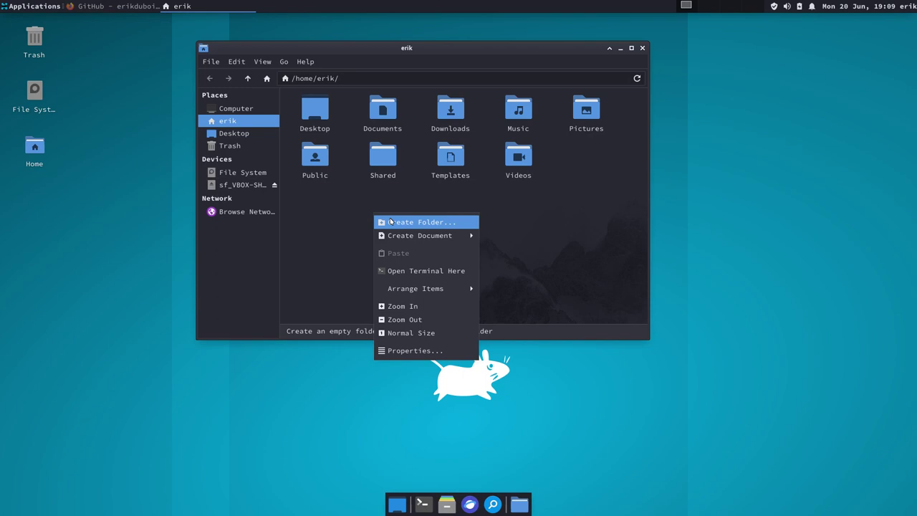
pyautogui.click(435, 271)
pyautogui.write('git')
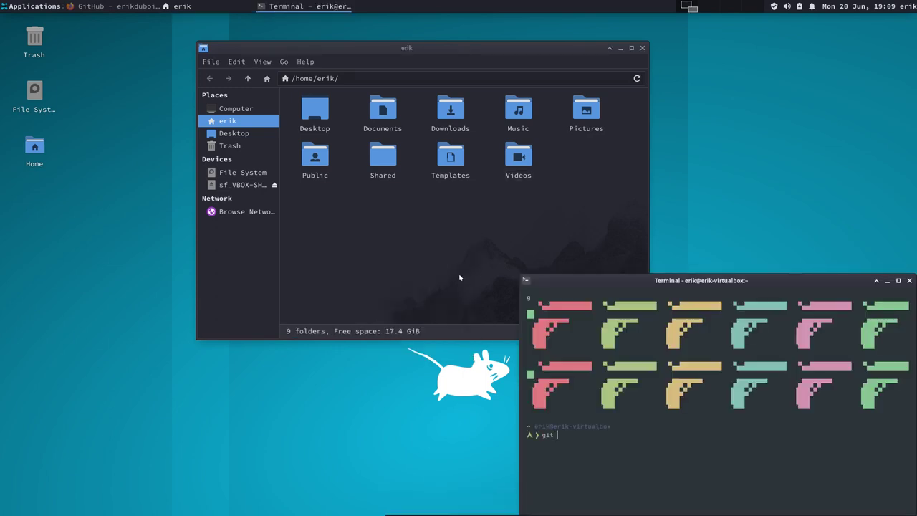
pyautogui.write(' clone')
pyautogui.hotkey('ctrl', 'shift', 'v')
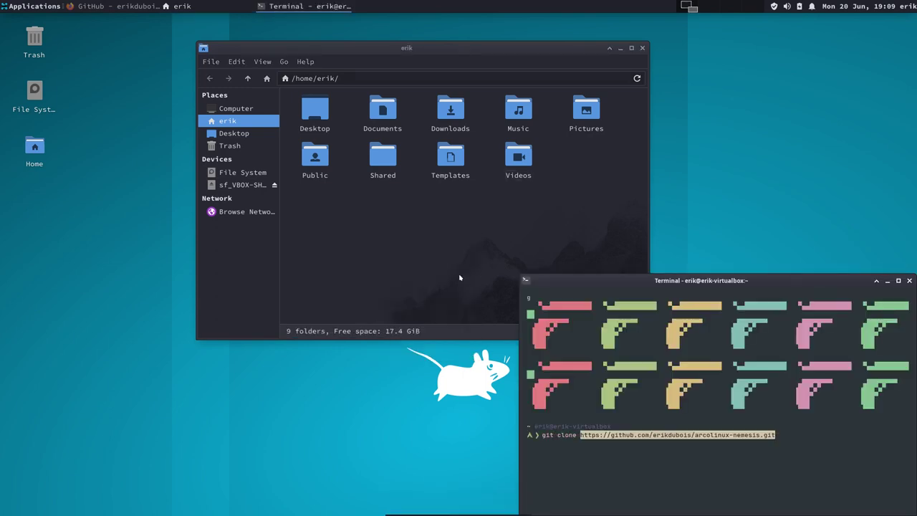
pyautogui.press('Return')
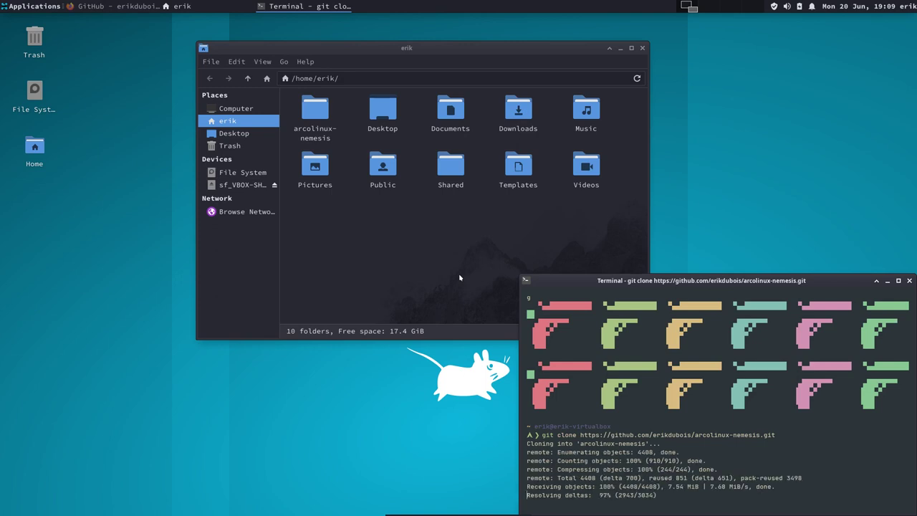
pyautogui.write('q')
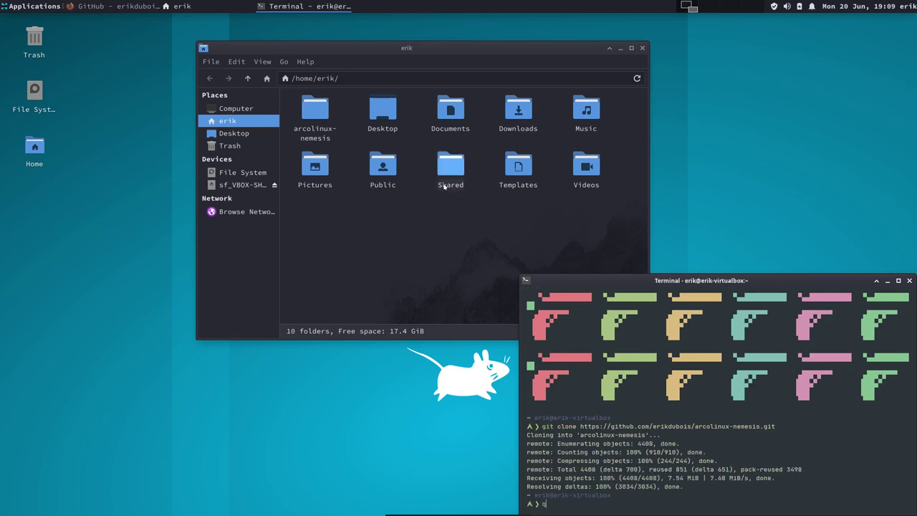
pyautogui.click(909, 281)
# Open a terminal inside the cloned arcolinux-nemesis folder.
pyautogui.doubleClick(315, 111)
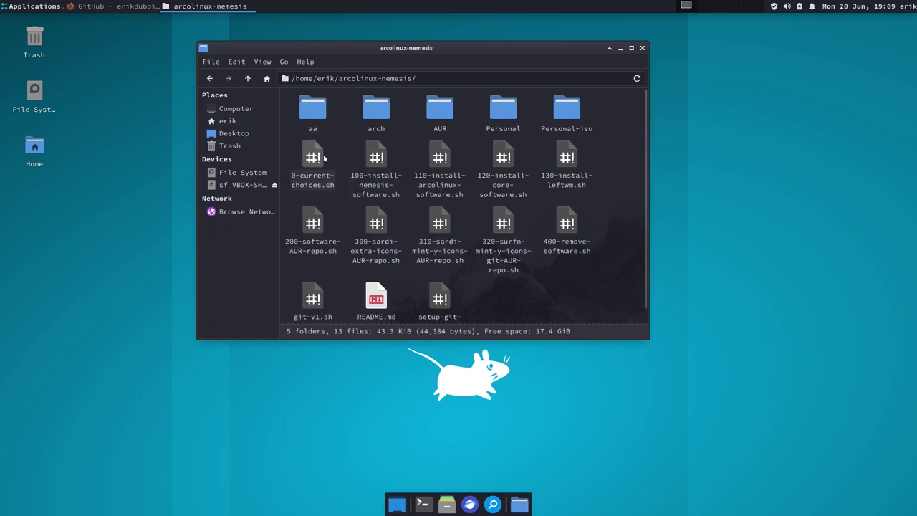
pyautogui.moveTo(336, 49); pyautogui.dragTo(162, 40)
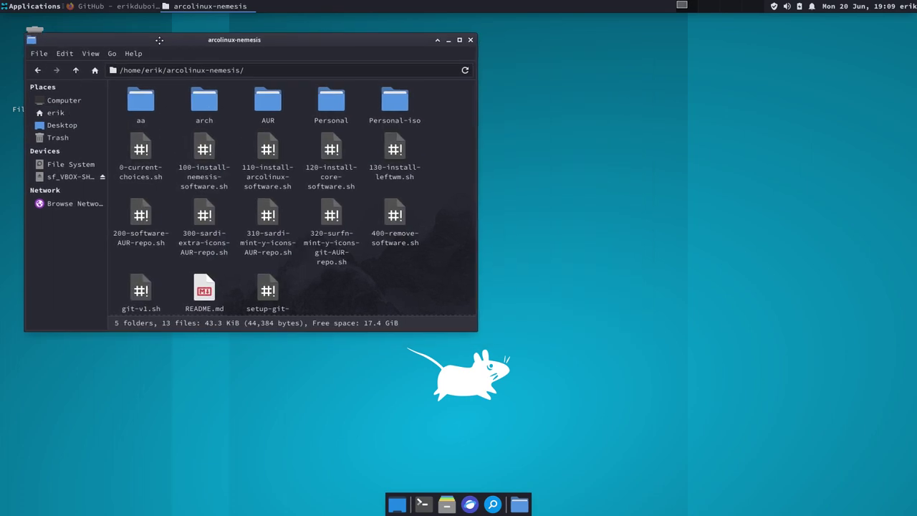
pyautogui.rightClick(166, 130)
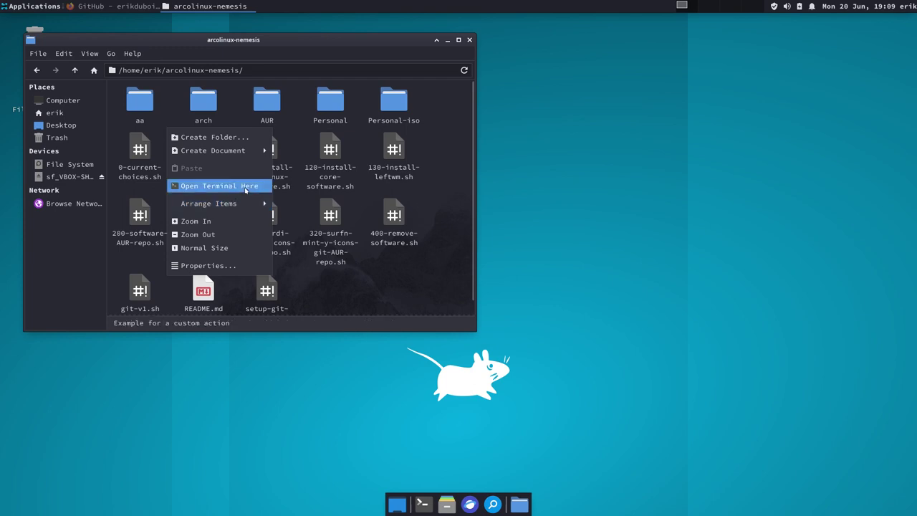
pyautogui.click(205, 185)
pyautogui.moveTo(613, 22); pyautogui.dragTo(562, 182)
# Run ./0-current-choices.sh and enter the sudo password.
pyautogui.write('./')
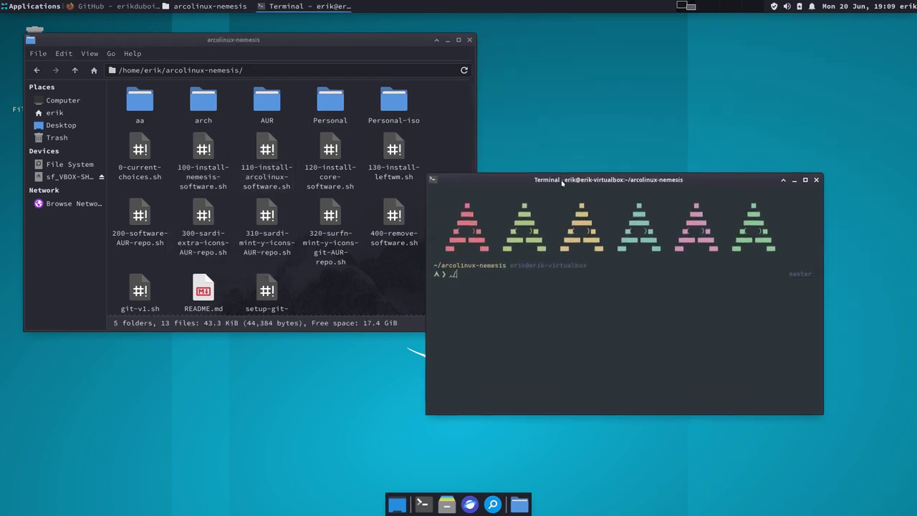
pyautogui.write('0')
pyautogui.press('Tab')
pyautogui.press('Return')
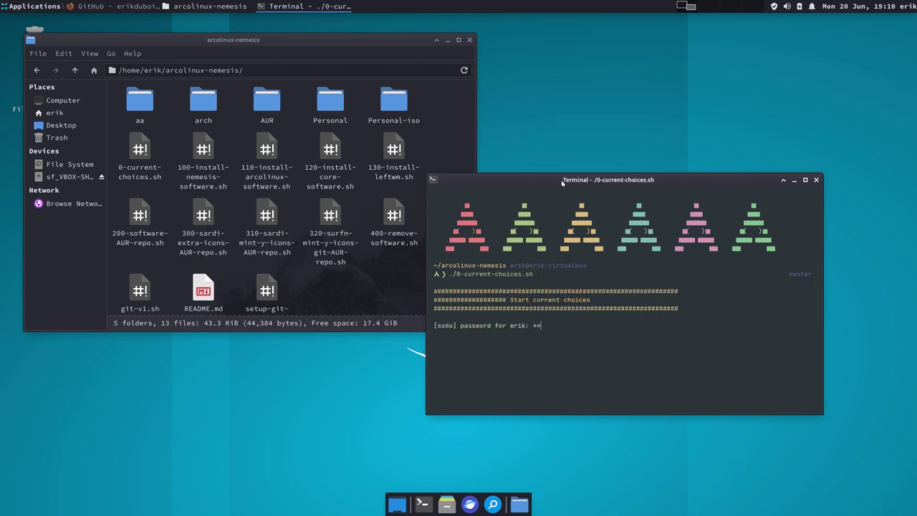
pyautogui.press('Return')
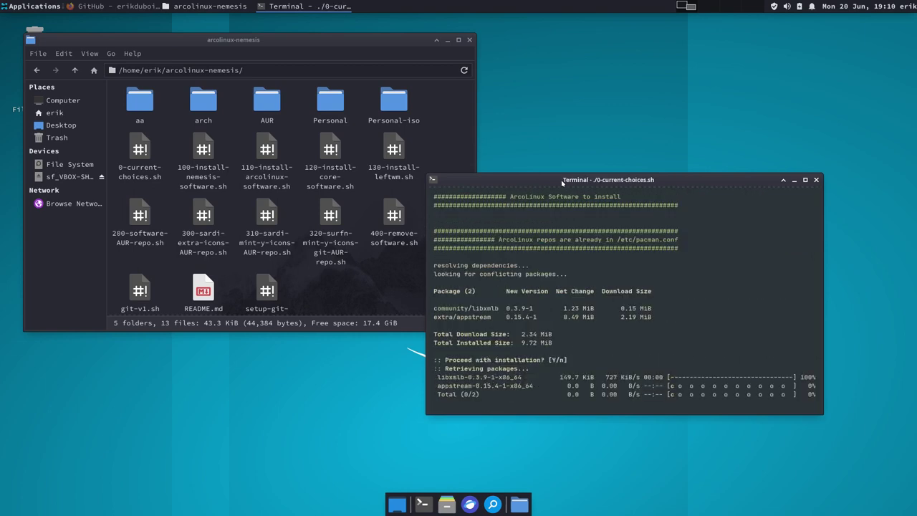
# Open the Personal folder inside arcolinux-nemesis and scroll down its scripts.
pyautogui.doubleClick(330, 104)
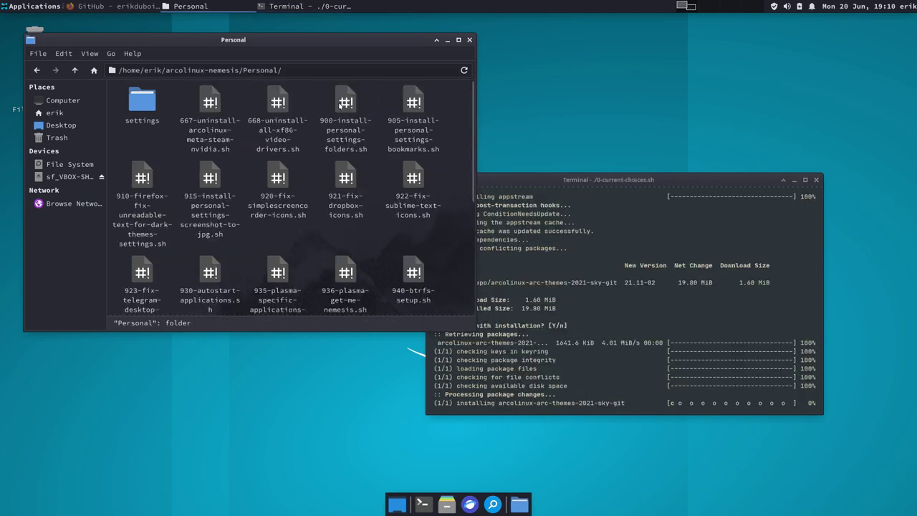
pyautogui.moveTo(653, 178); pyautogui.dragTo(714, 184)
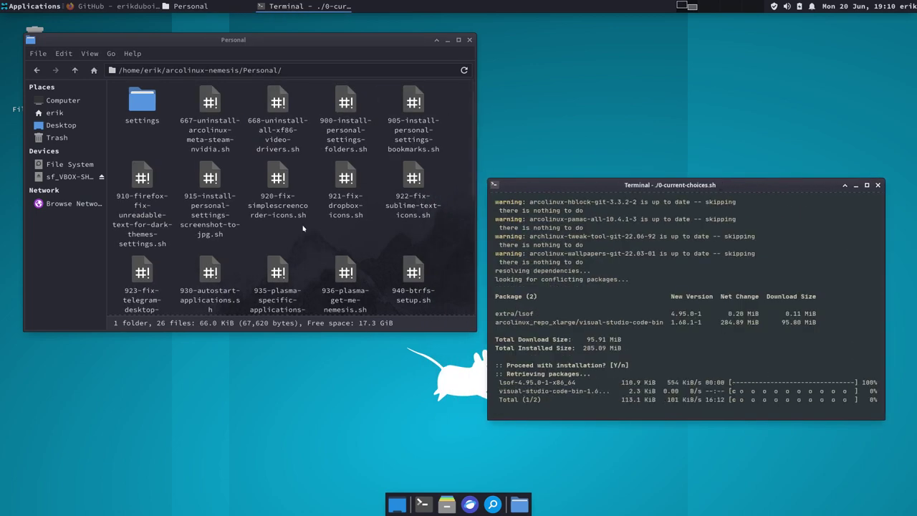
pyautogui.scroll(-2, 280, 239)
pyautogui.scroll(-3, 280, 238)
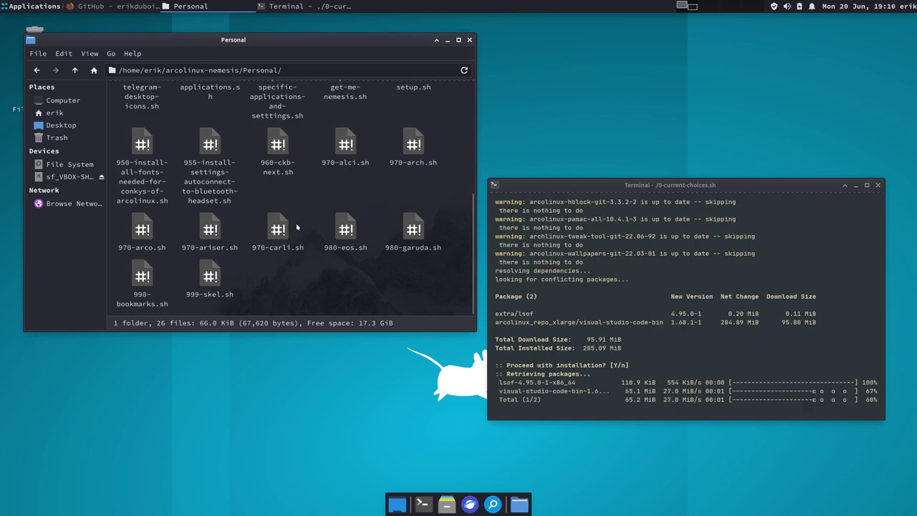
# Select the 970-alci, 970-arch, 970-arco, 970-ariser, 970-carli, 980-eos and 980-garuda scripts to view details.
pyautogui.click(344, 148)
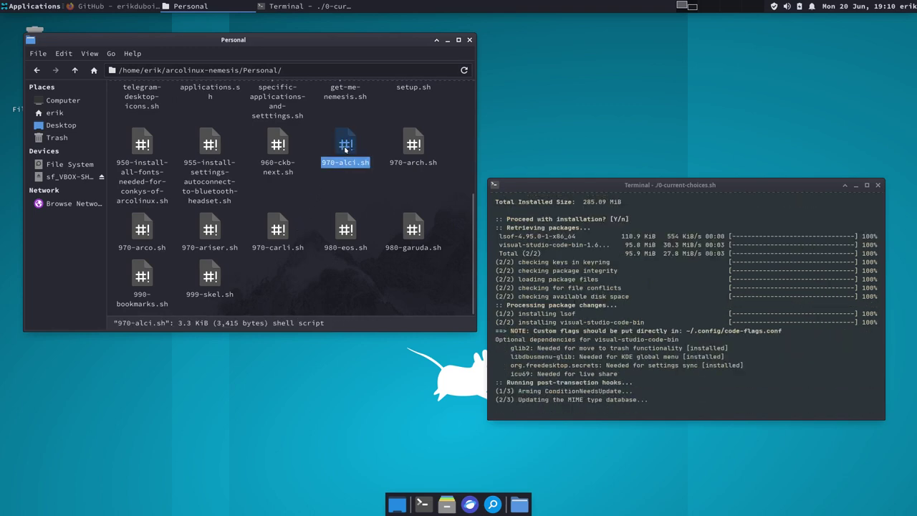
pyautogui.click(412, 147)
pyautogui.click(143, 228)
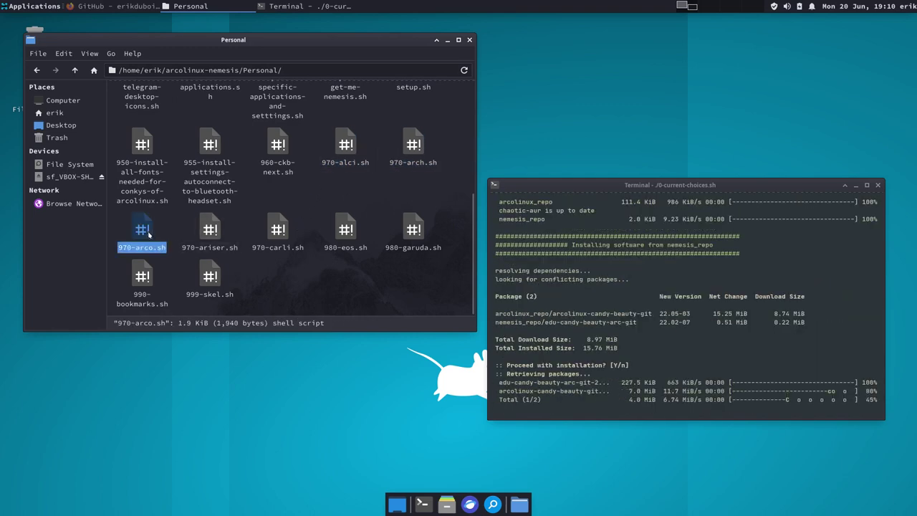
pyautogui.click(210, 231)
pyautogui.click(300, 245)
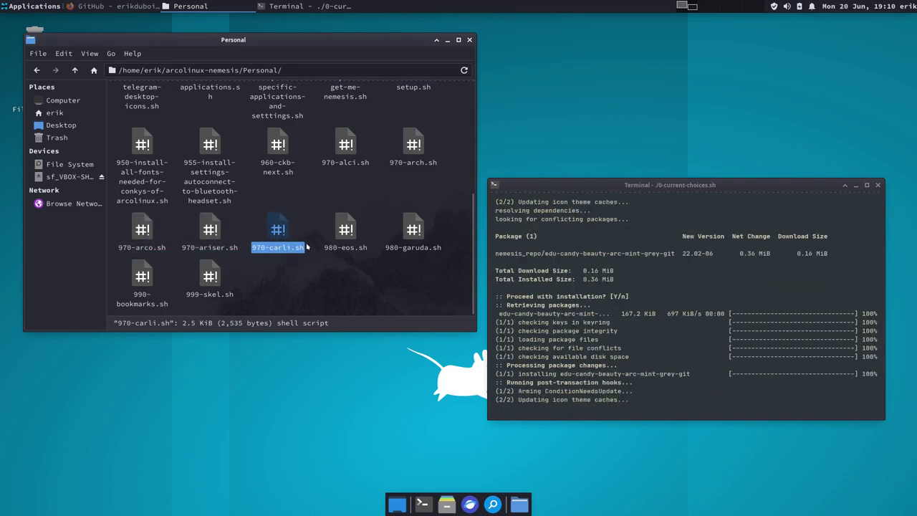
pyautogui.click(345, 229)
pyautogui.click(412, 231)
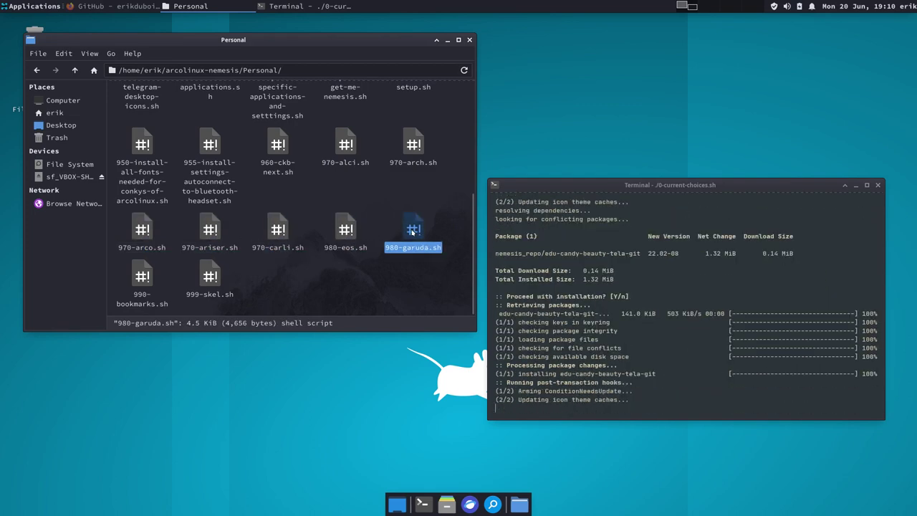